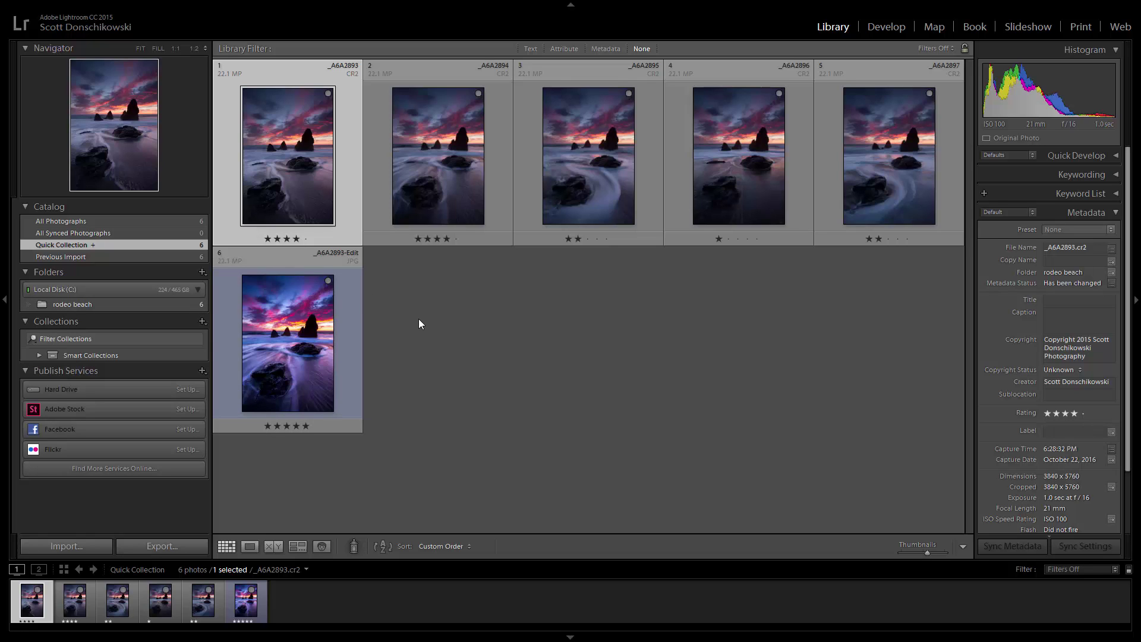
# Step: View the Quick Collection photos one by one in Loupe view, from _A6A2893 to the edited JPG, and return to the grid
pyautogui.doubleClick(267, 186)
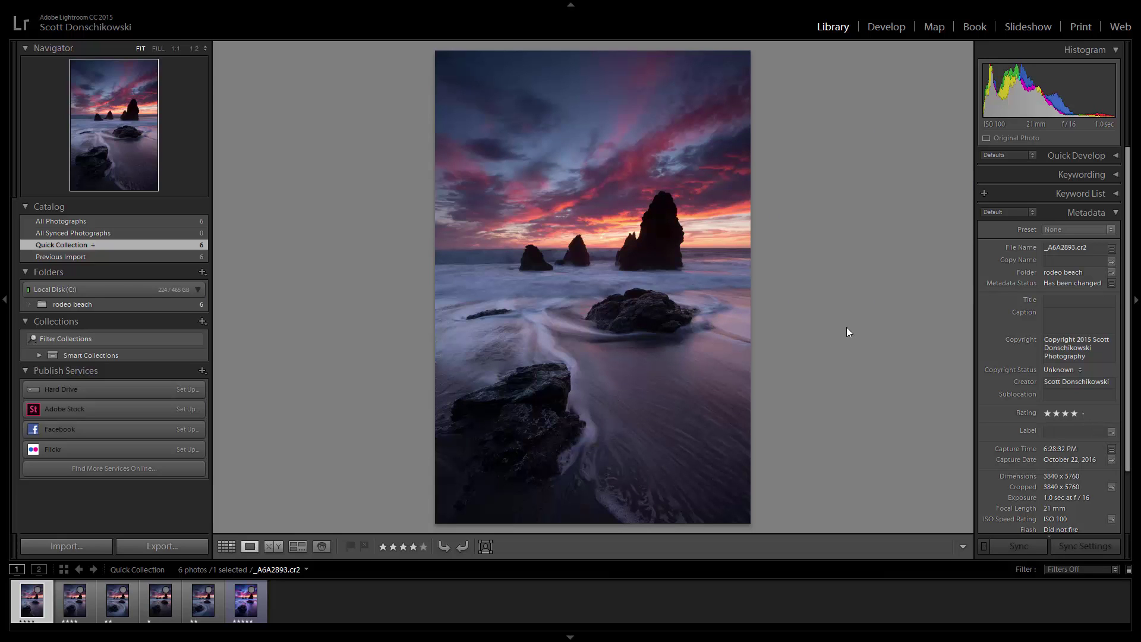
pyautogui.press('Right')
pyautogui.press('Right')
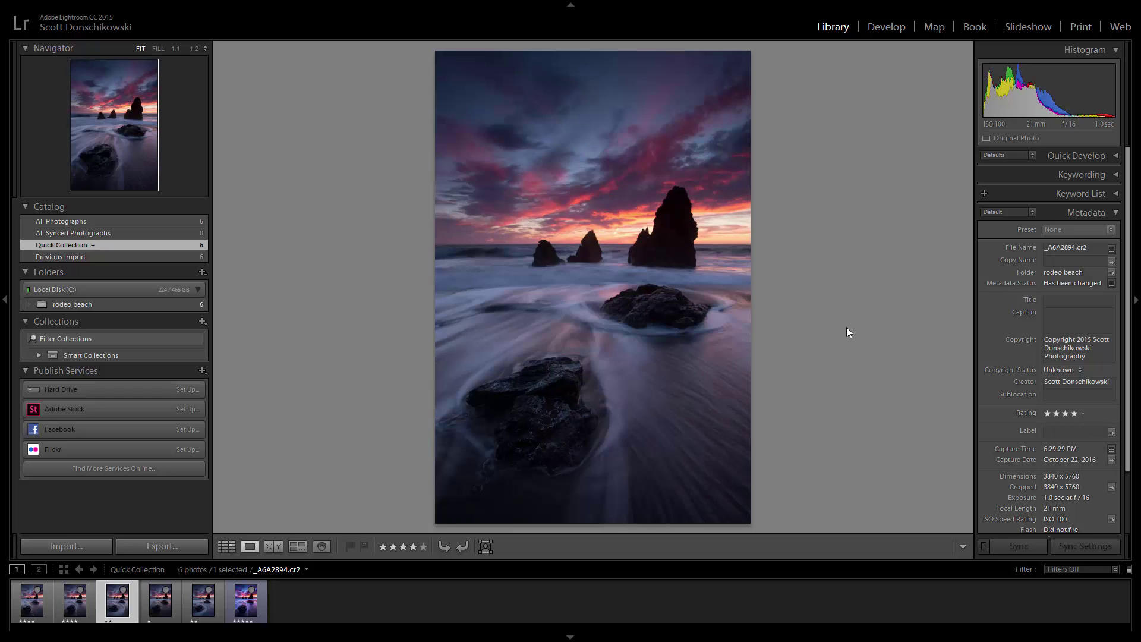
pyautogui.press('Right')
pyautogui.press('Right')
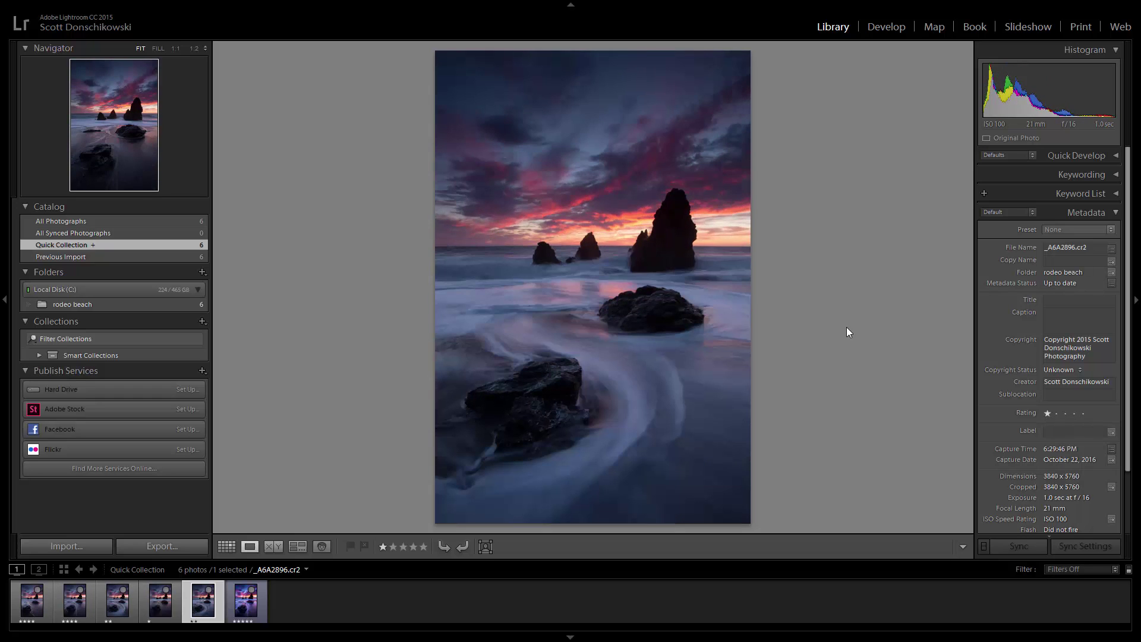
pyautogui.press('Right')
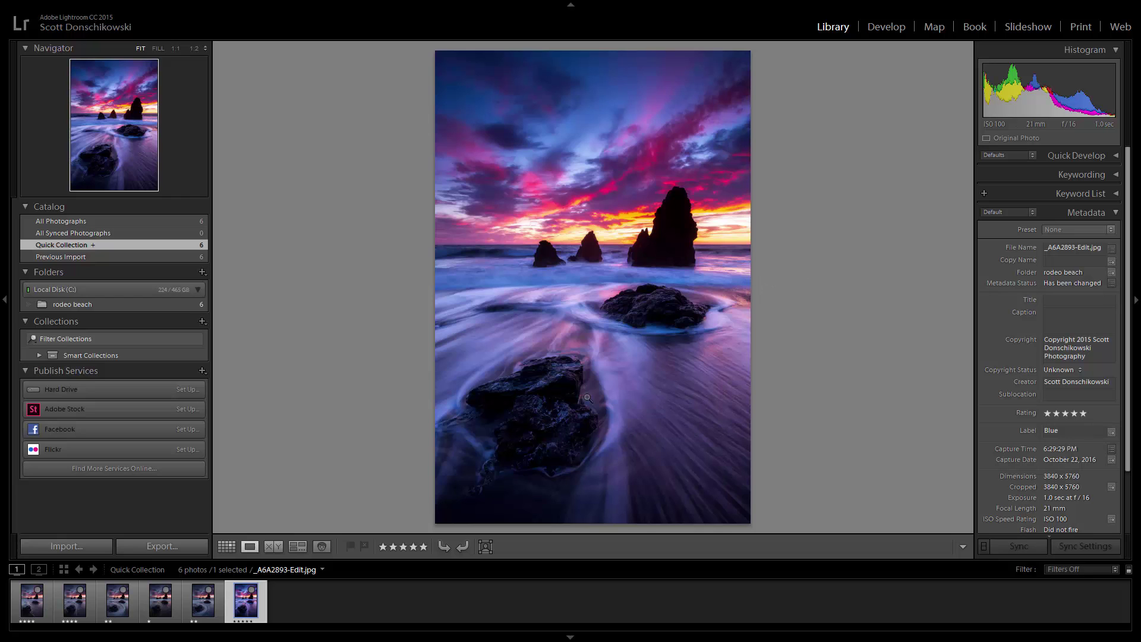
pyautogui.click(226, 546)
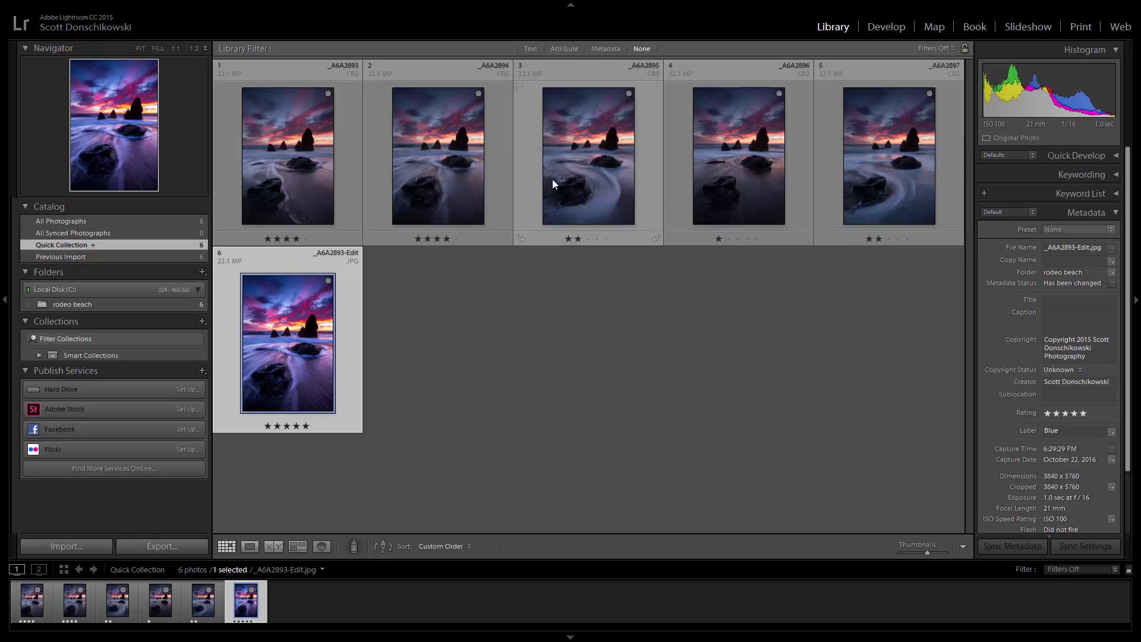
# Step: Compare the wave patterns around the foreground rock in the raw shots _A6A2894 through _A6A2897 in Loupe view, finishing on _A6A2894
pyautogui.doubleClick(432, 170)
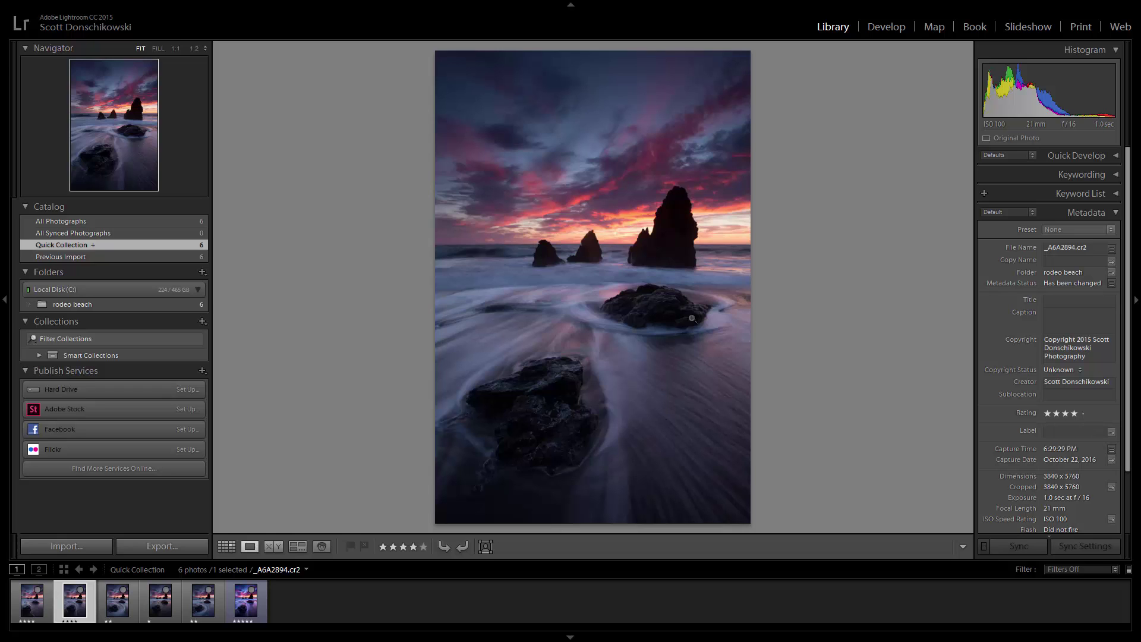
pyautogui.click(229, 549)
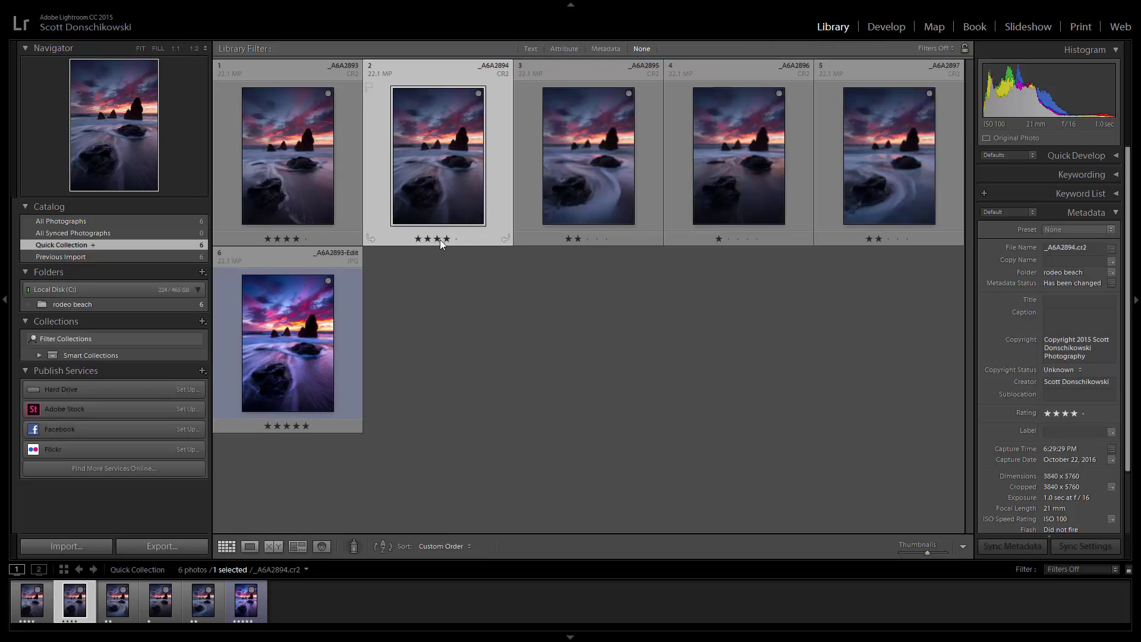
pyautogui.doubleClick(571, 178)
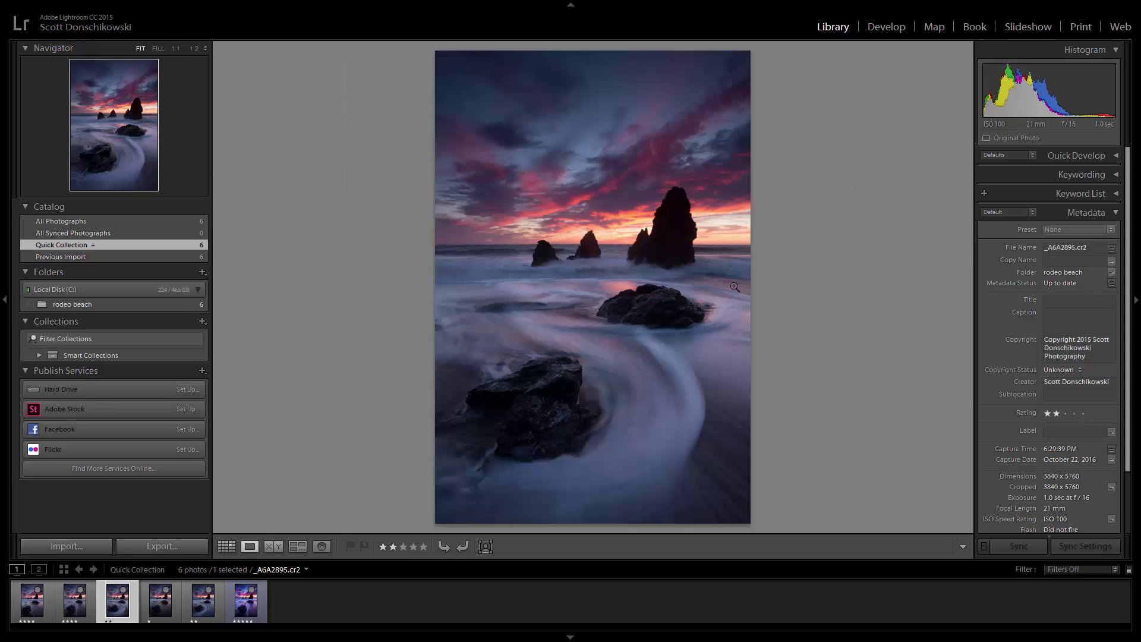
pyautogui.press('Right')
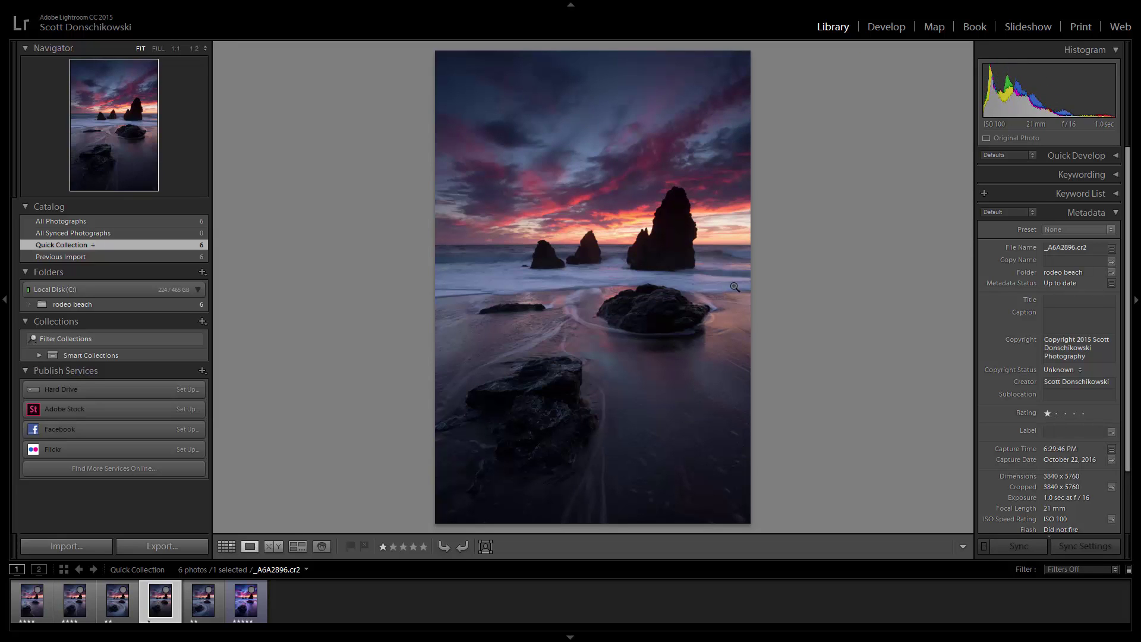
pyautogui.press('Left')
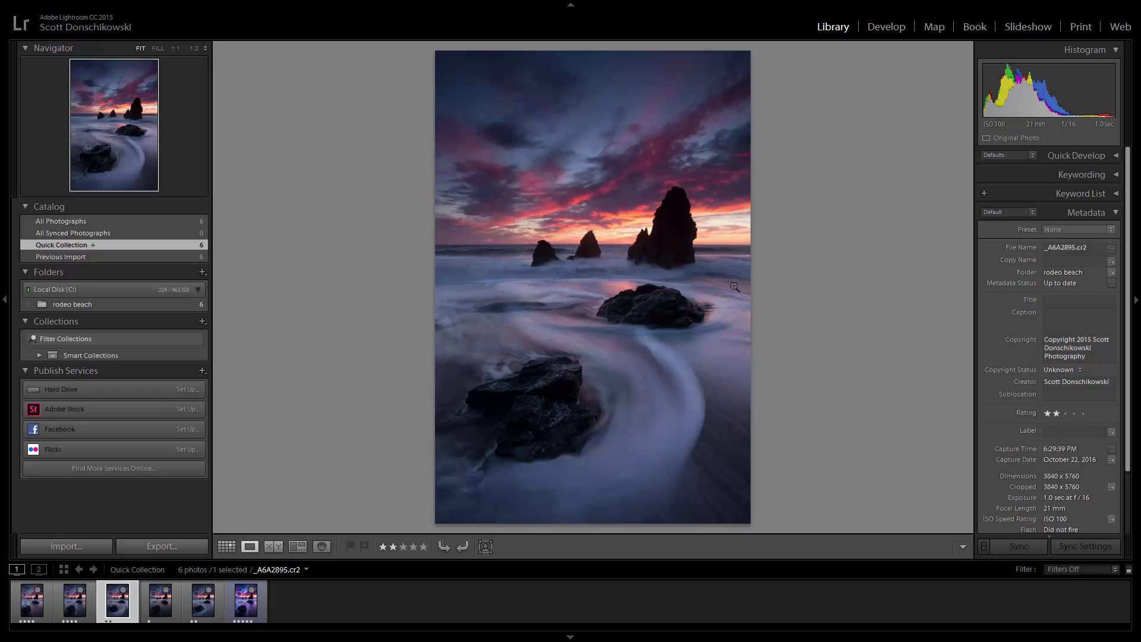
pyautogui.press('Right')
pyautogui.press('Right')
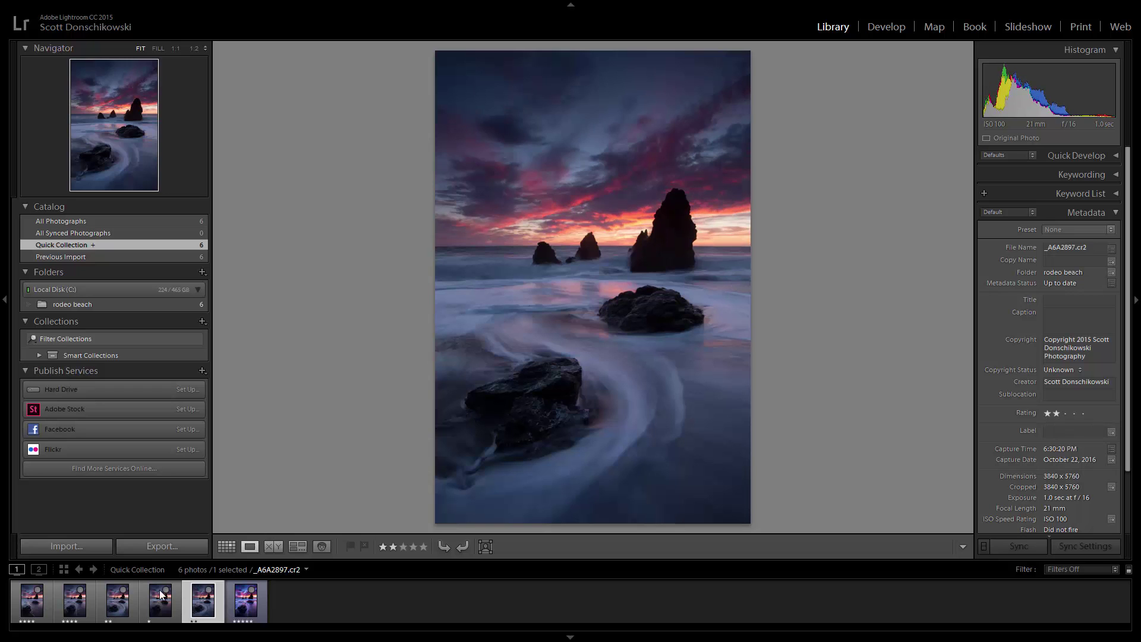
pyautogui.click(117, 601)
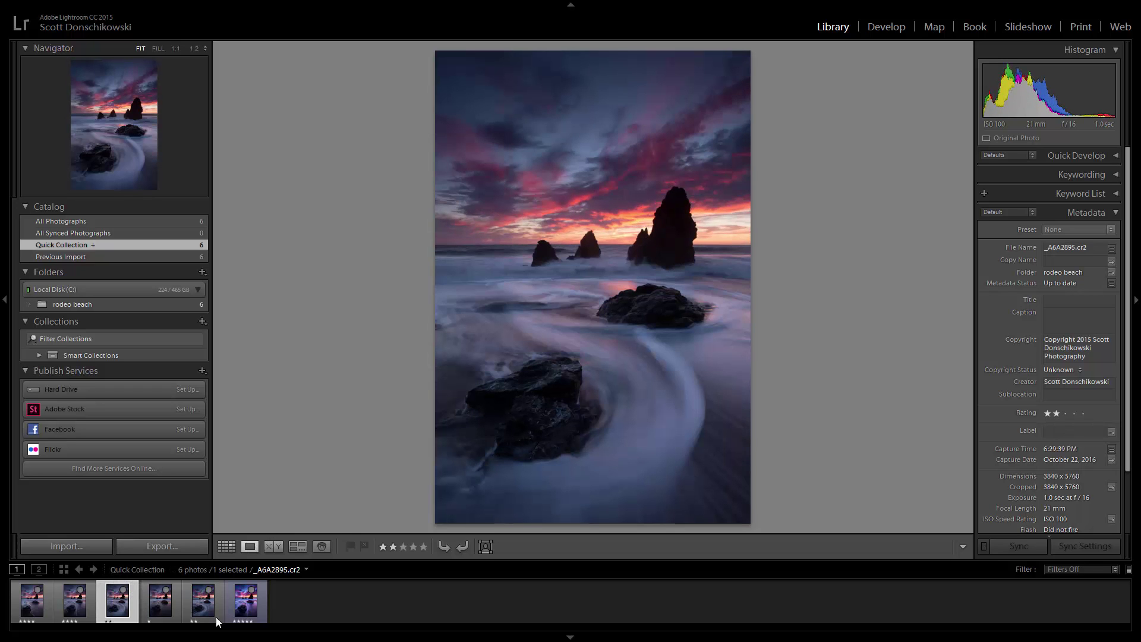
pyautogui.click(215, 618)
pyautogui.click(120, 609)
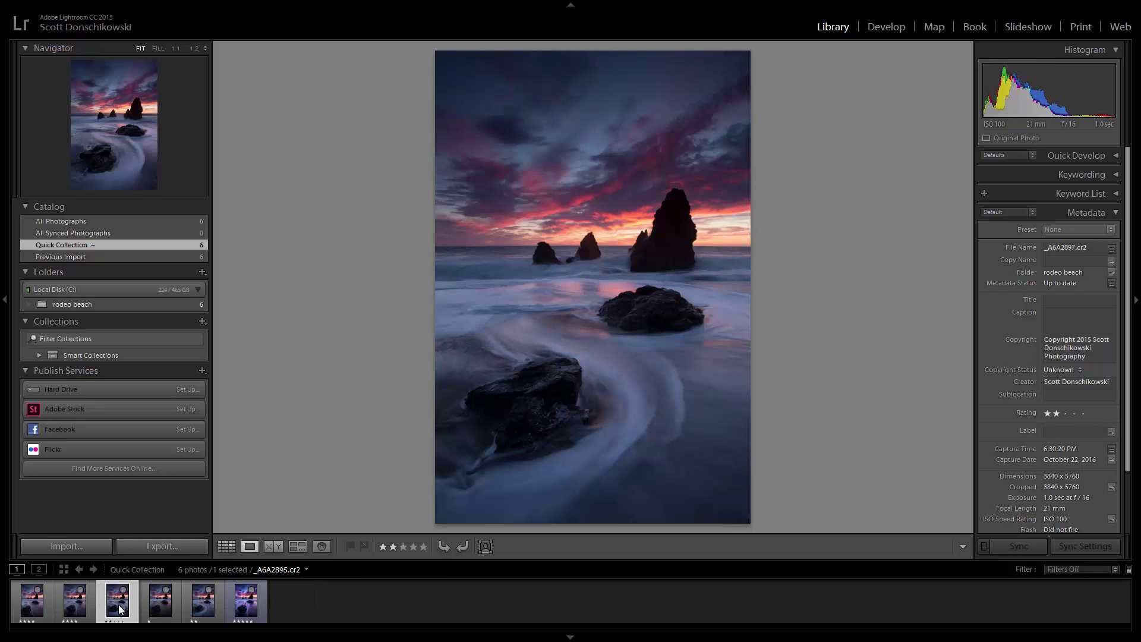
pyautogui.click(79, 608)
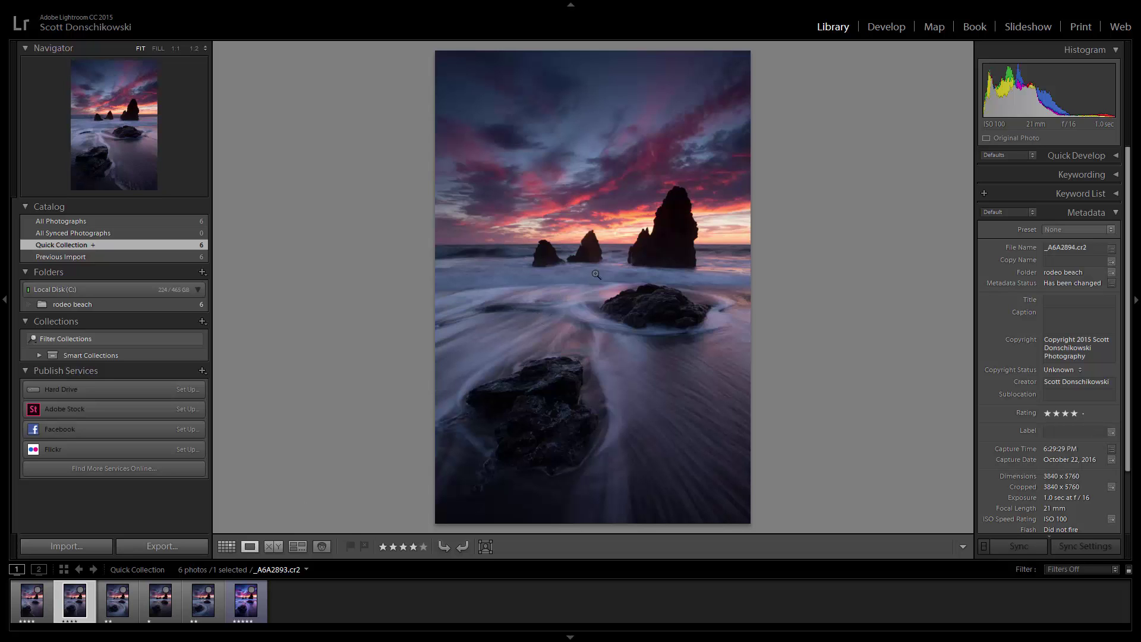
# Step: Inspect the sea stacks and horizon of _A6A2894 at 1:1, finishing on the whole image
pyautogui.click(591, 242)
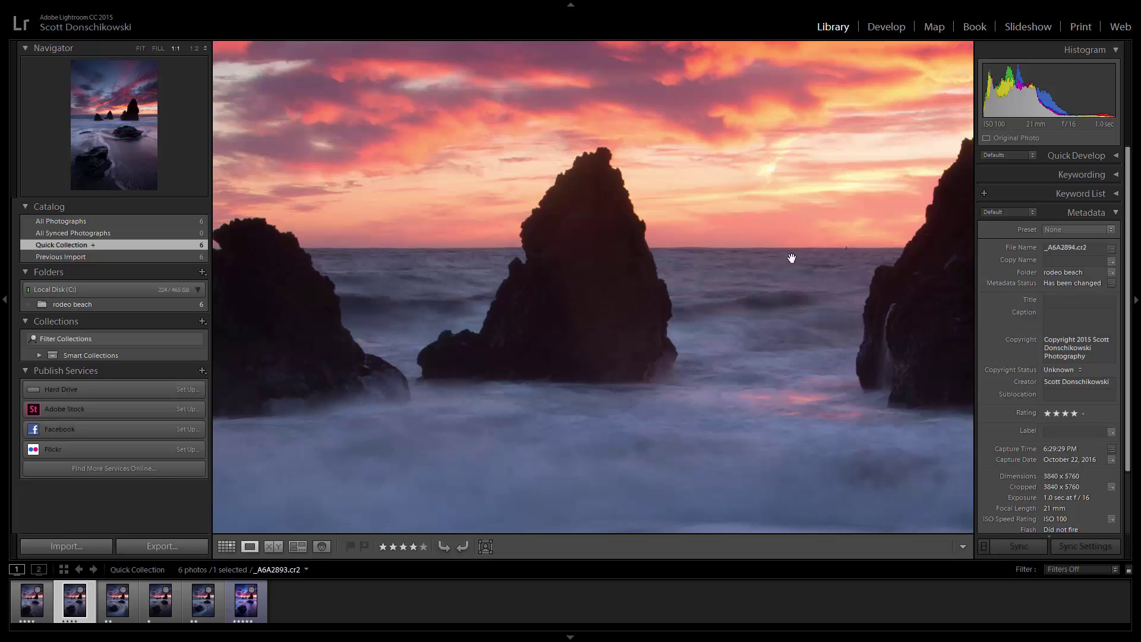
pyautogui.moveTo(790, 257); pyautogui.dragTo(326, 255)
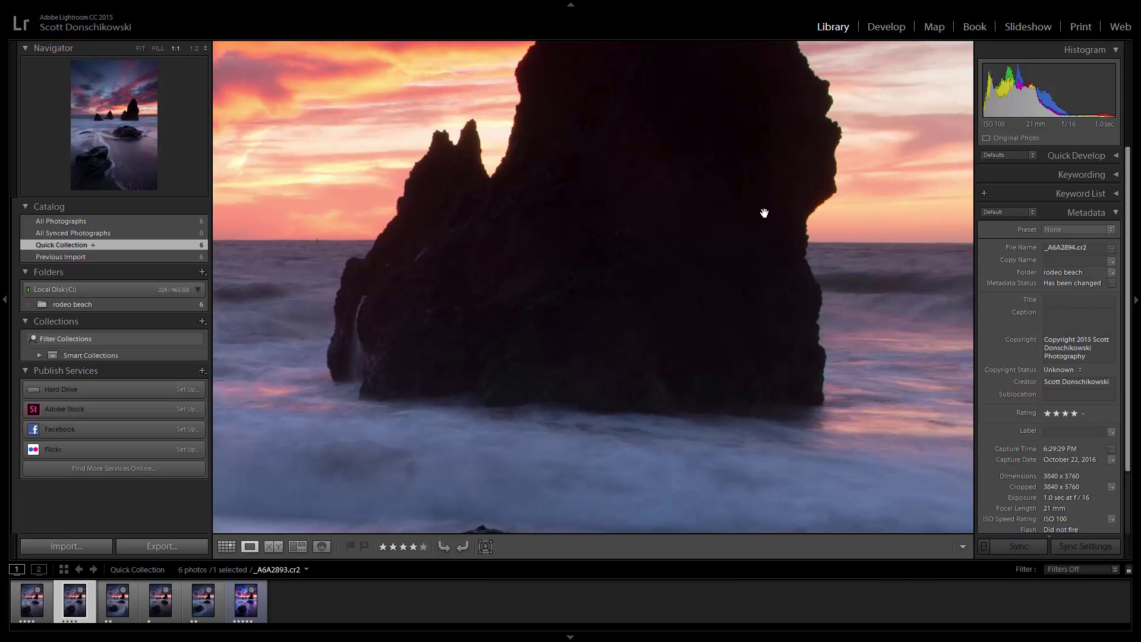
pyautogui.moveTo(764, 212); pyautogui.dragTo(700, 280)
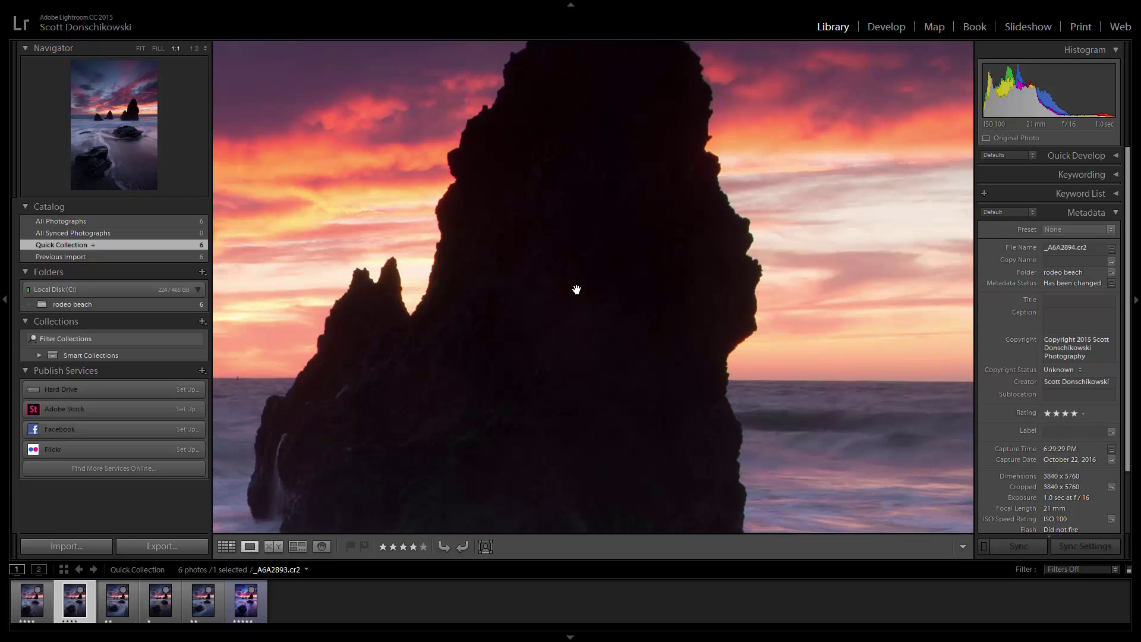
pyautogui.moveTo(490, 375); pyautogui.dragTo(710, 274)
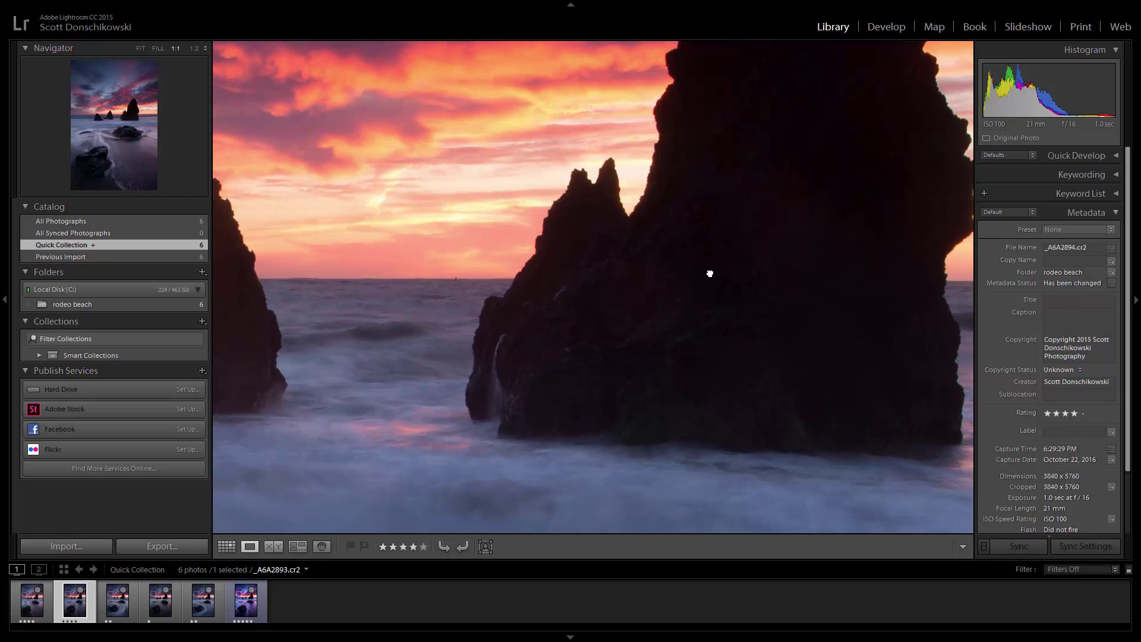
pyautogui.click(531, 320)
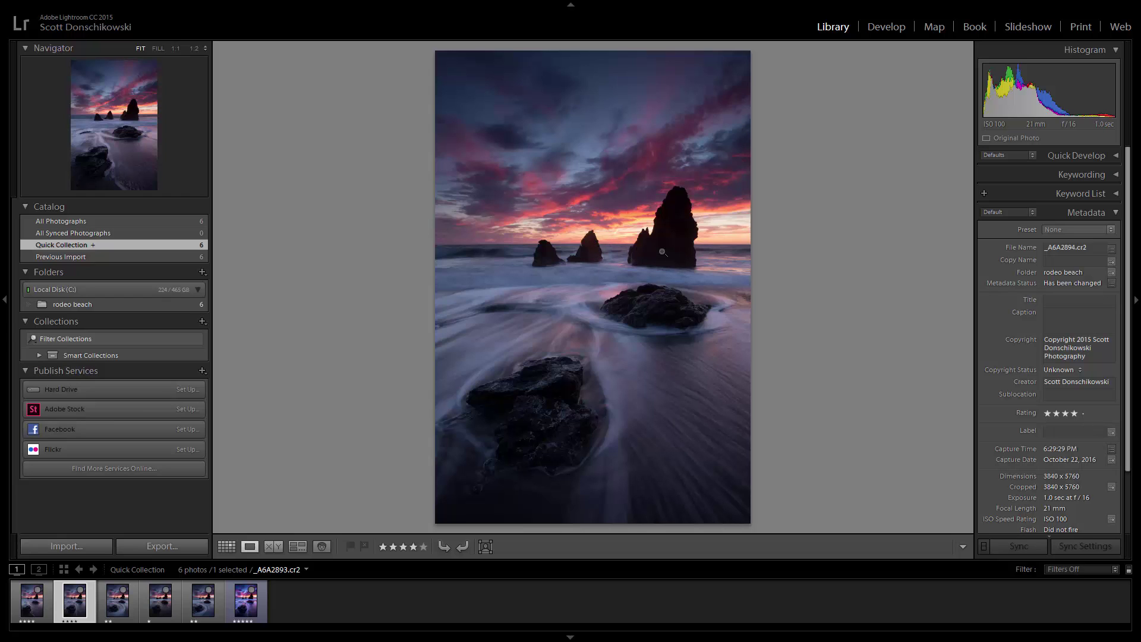
# Step: Compare _A6A2893 with _A6A2894 as whole images, and examine the sea stacks and waves of _A6A2893 at 1:1
pyautogui.click(35, 604)
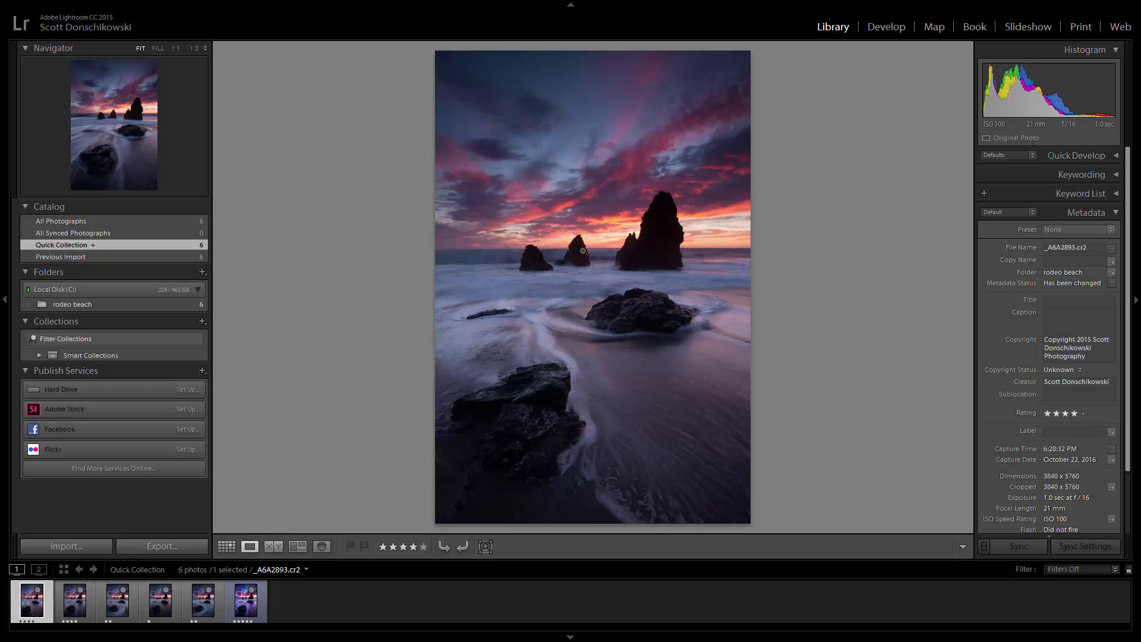
pyautogui.click(75, 600)
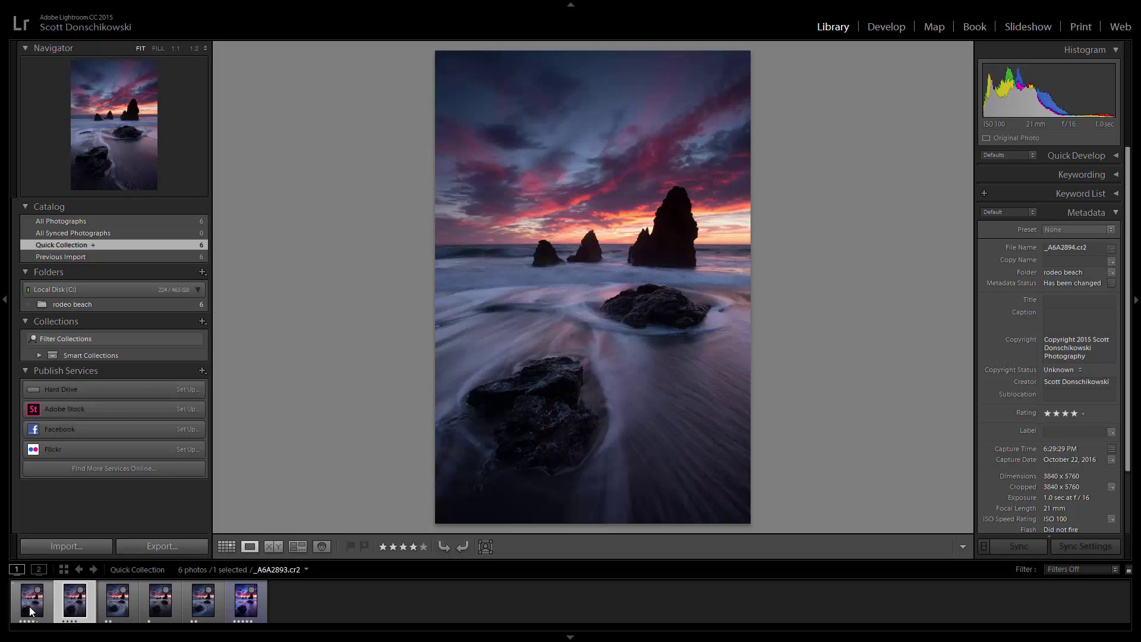
pyautogui.click(31, 607)
pyautogui.click(581, 248)
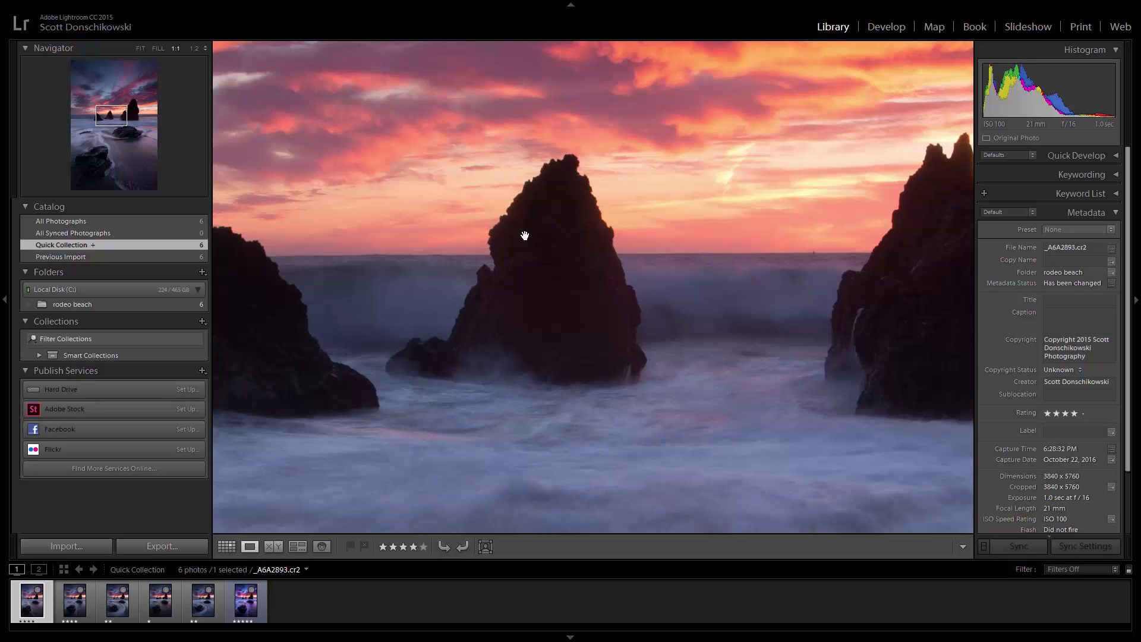
pyautogui.moveTo(833, 339); pyautogui.dragTo(402, 360)
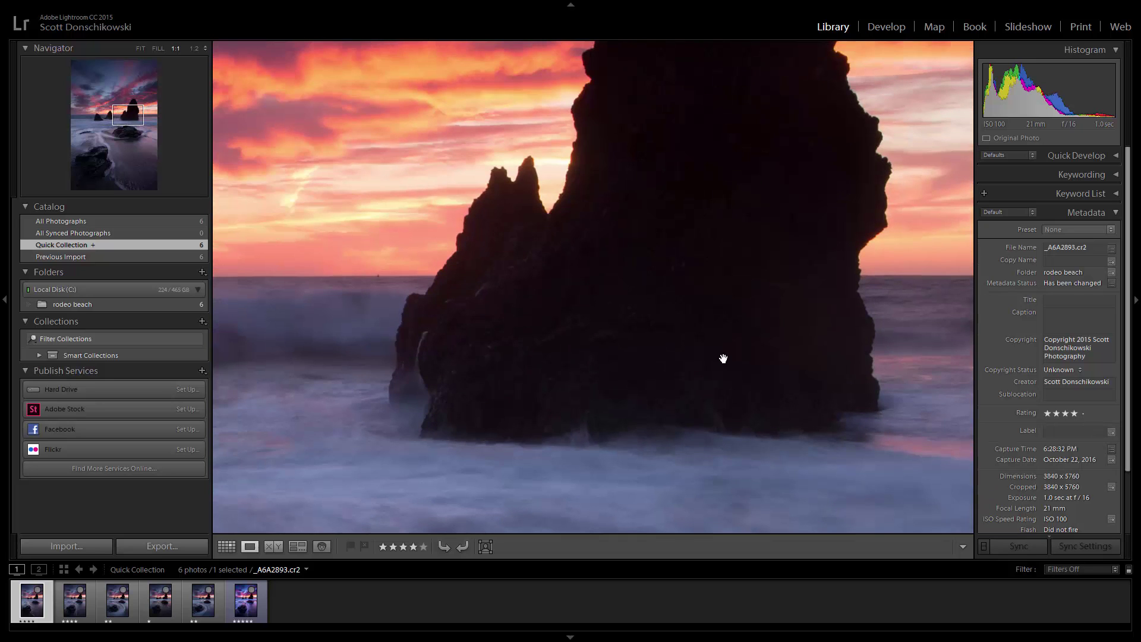
pyautogui.moveTo(773, 181); pyautogui.dragTo(706, 319)
pyautogui.moveTo(644, 258); pyautogui.dragTo(440, 250)
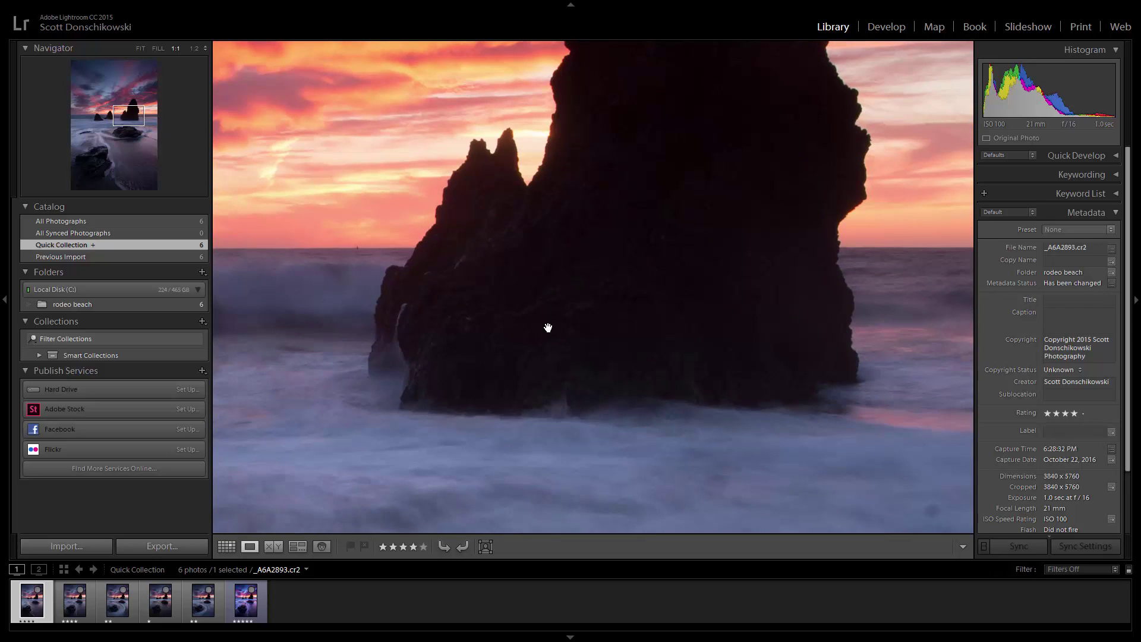
pyautogui.moveTo(499, 326); pyautogui.dragTo(755, 334)
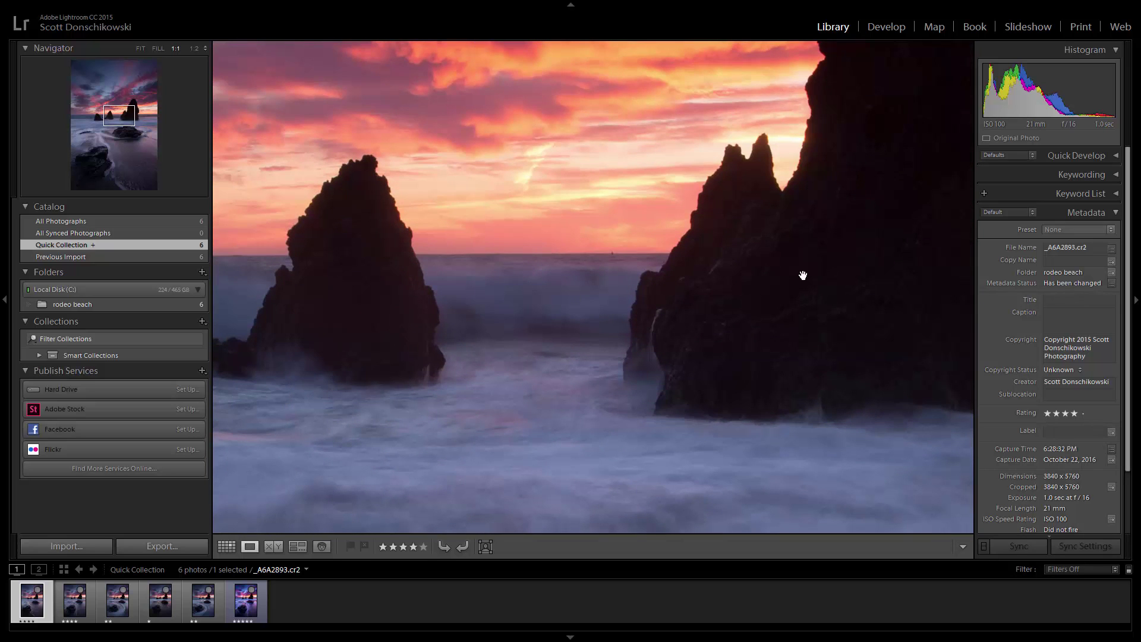
# Step: Examine the water and horizon around the sea stacks in _A6A2894 at 1:1 for comparison with _A6A2893
pyautogui.click(70, 601)
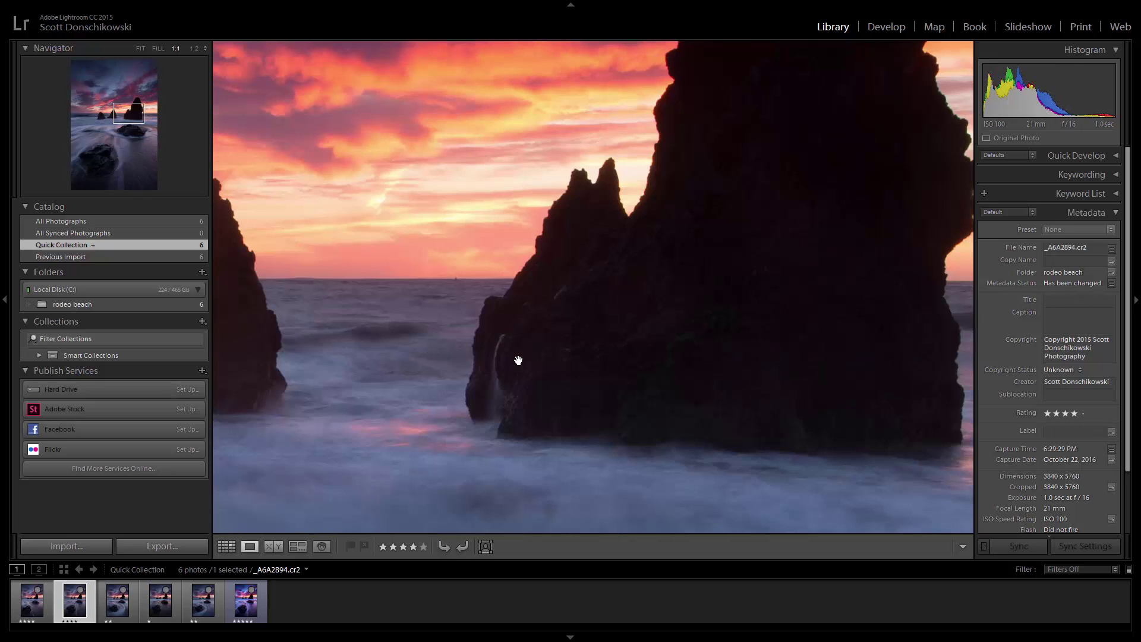
pyautogui.moveTo(518, 361); pyautogui.dragTo(772, 327)
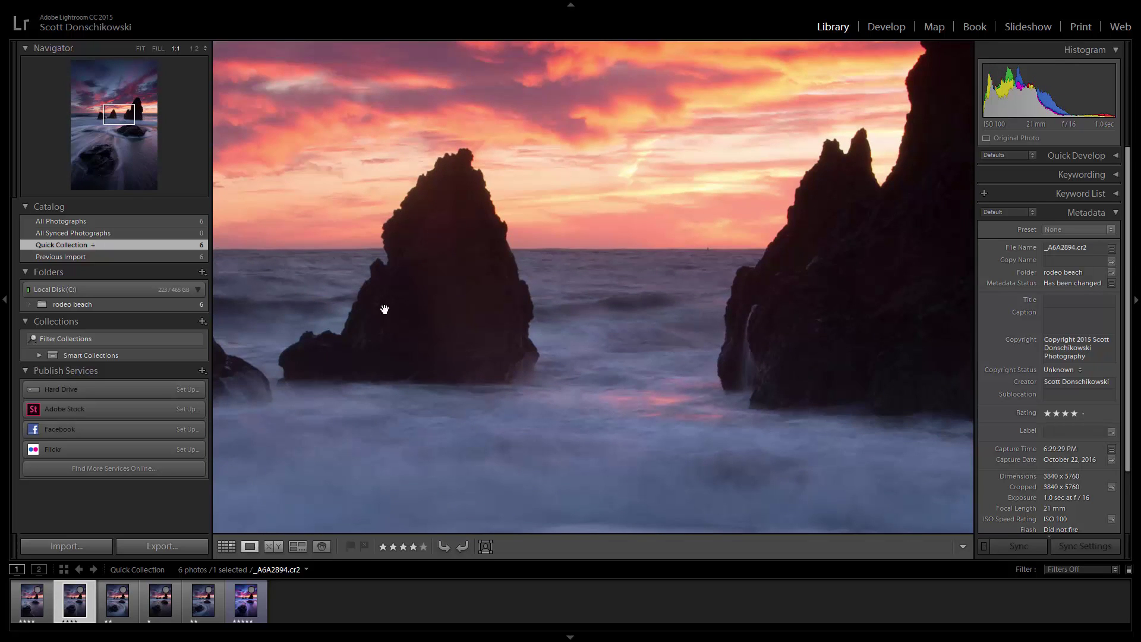
pyautogui.moveTo(726, 297); pyautogui.dragTo(338, 326)
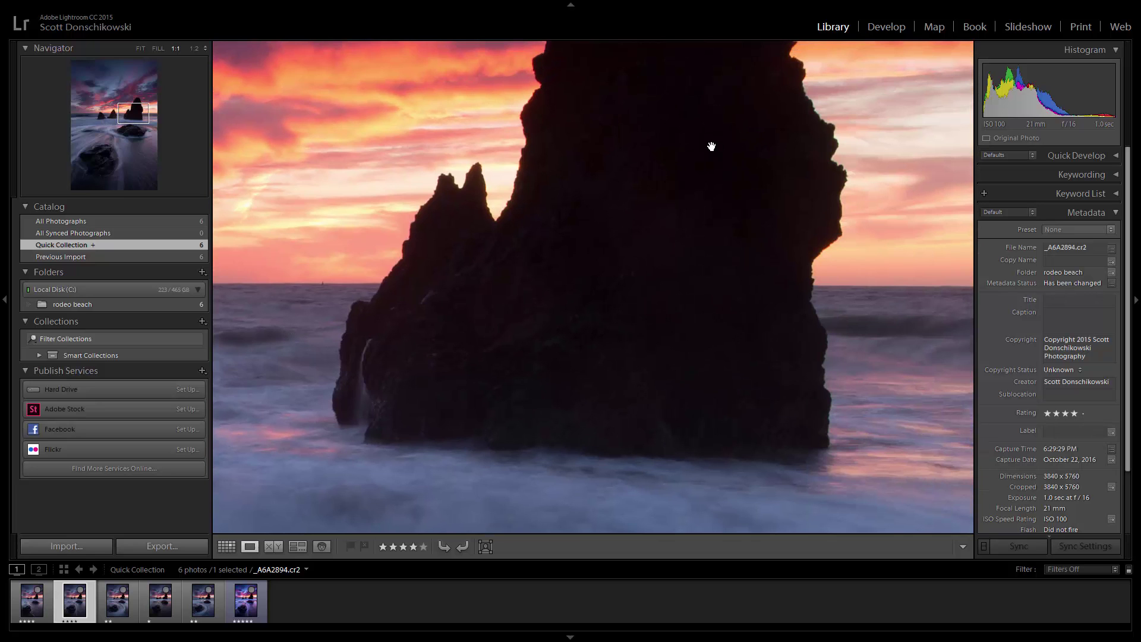
pyautogui.moveTo(473, 330); pyautogui.dragTo(658, 293)
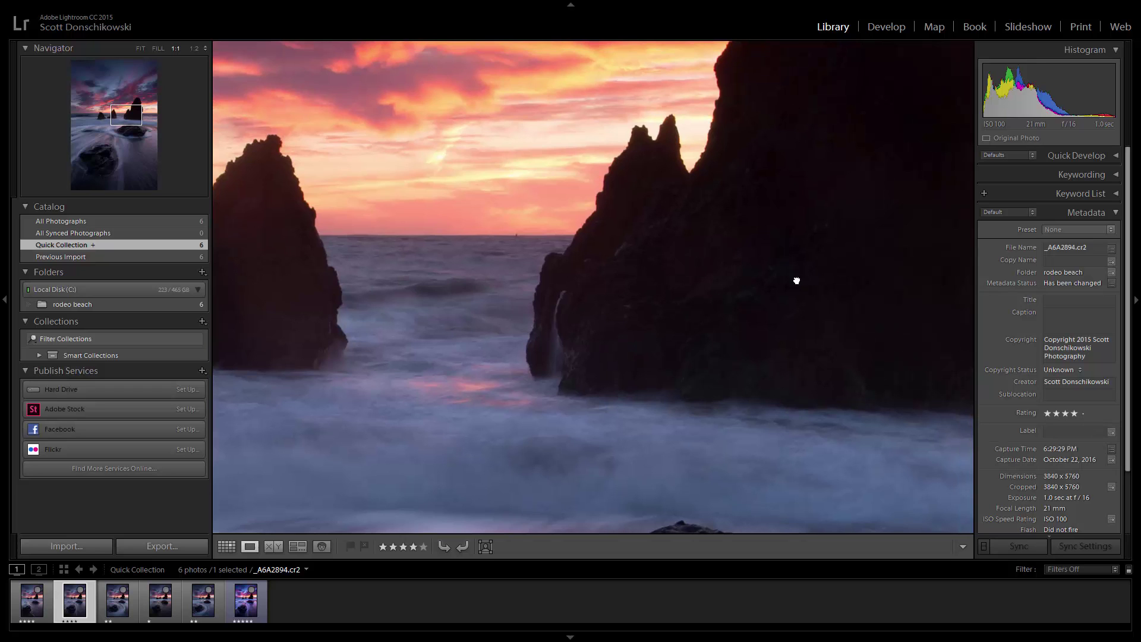
pyautogui.moveTo(796, 281); pyautogui.dragTo(683, 322)
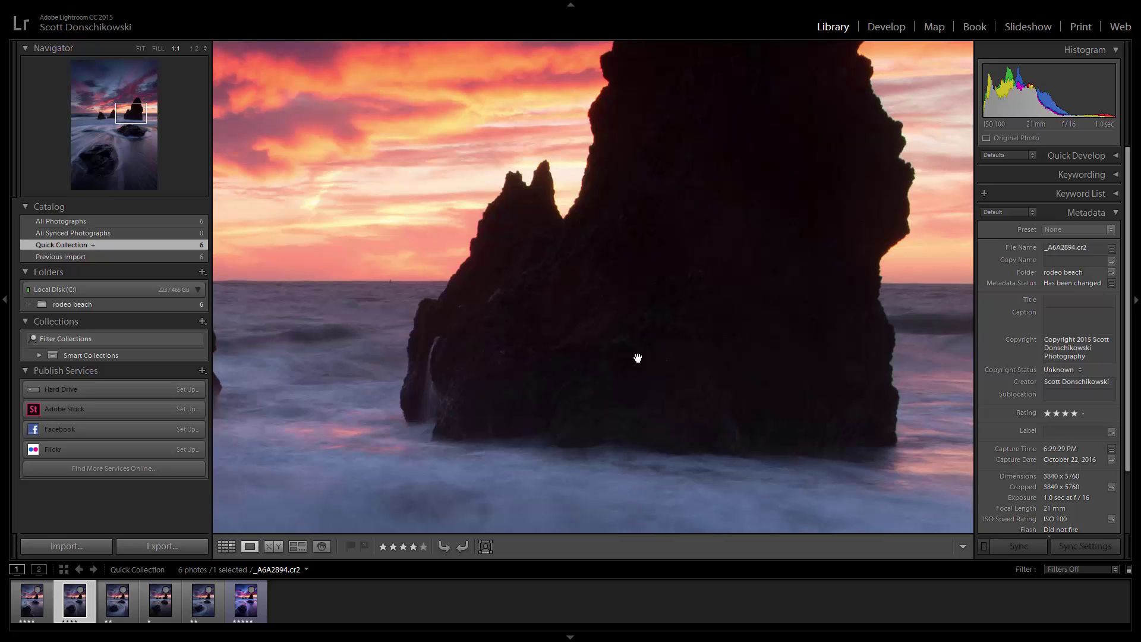
pyautogui.moveTo(522, 338); pyautogui.dragTo(688, 327)
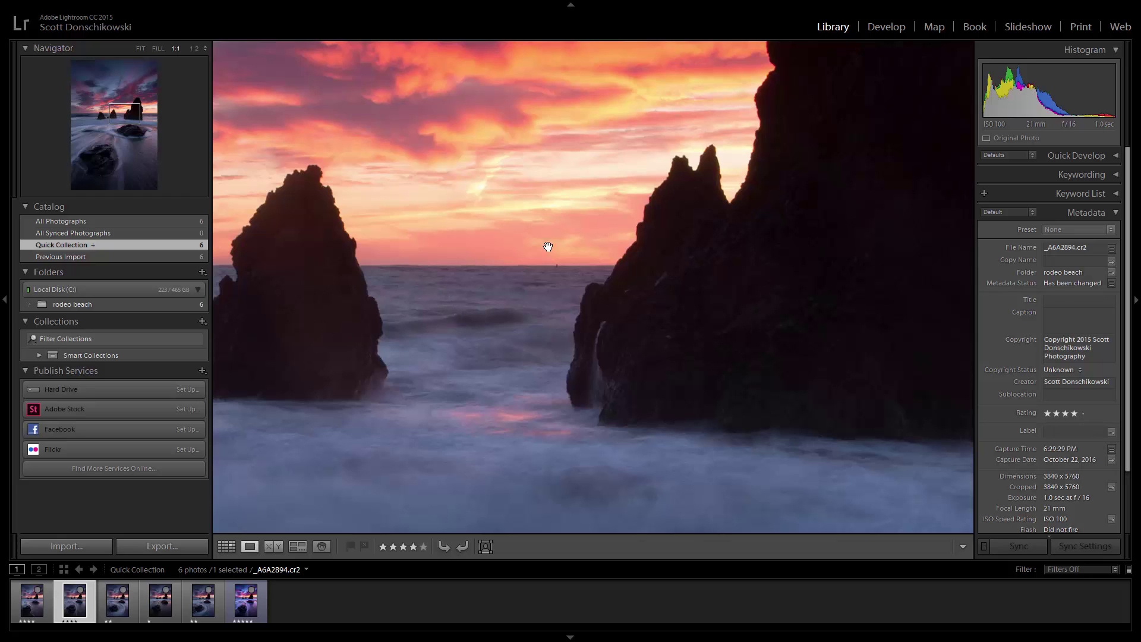
pyautogui.moveTo(493, 331); pyautogui.dragTo(544, 320)
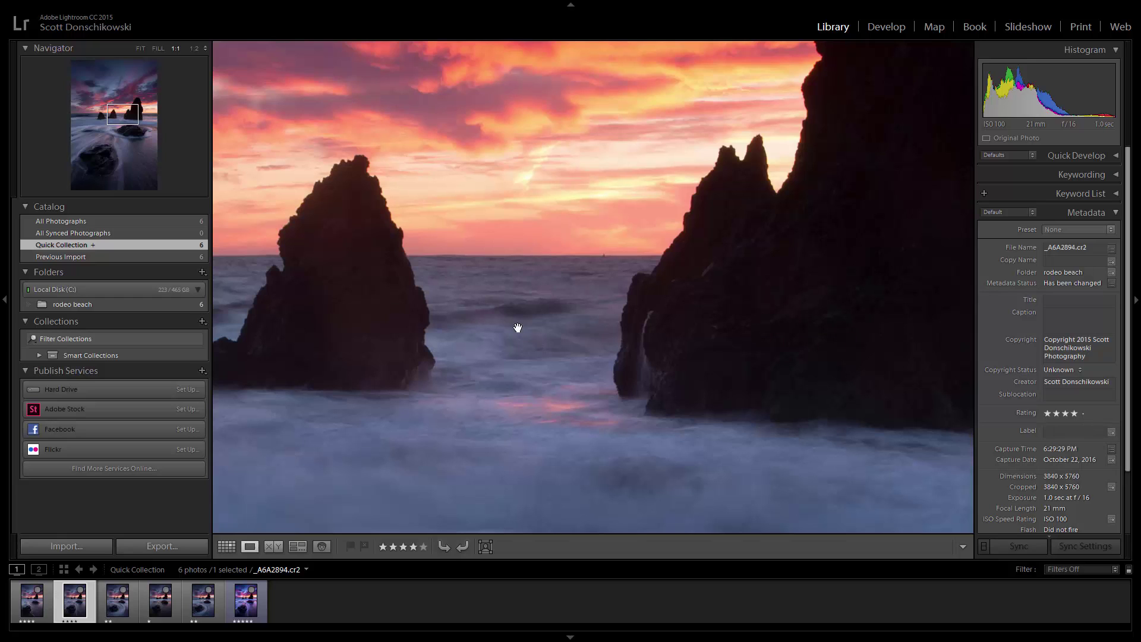
# Step: Check _A6A2893 at 1:1 and as a whole image, and open _A6A2894 in the Develop module
pyautogui.click(51, 602)
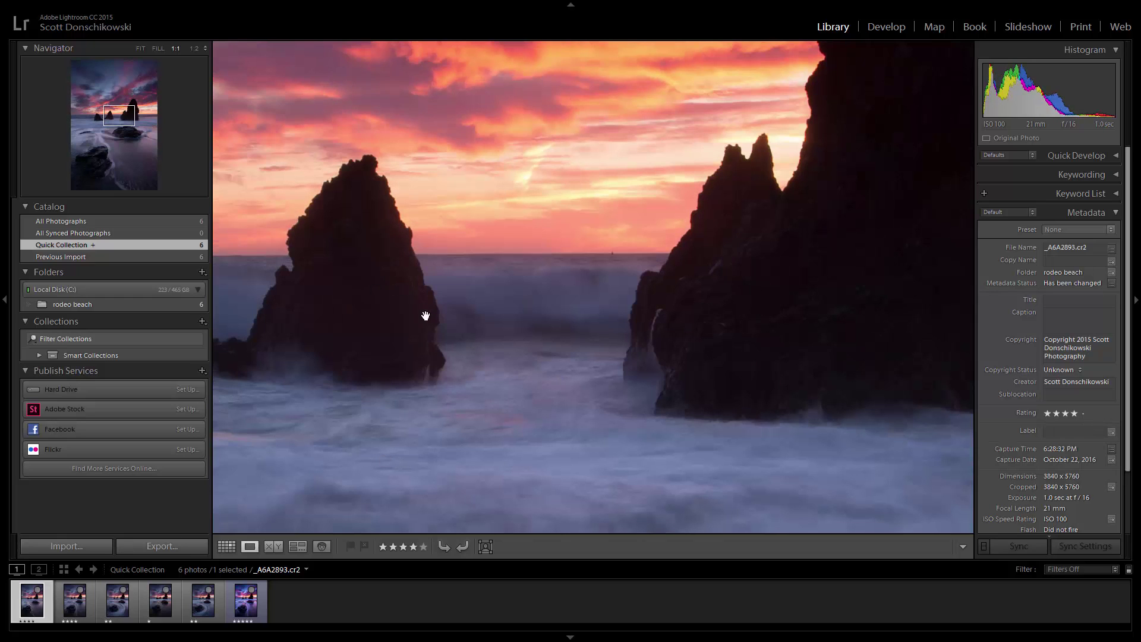
pyautogui.click(649, 308)
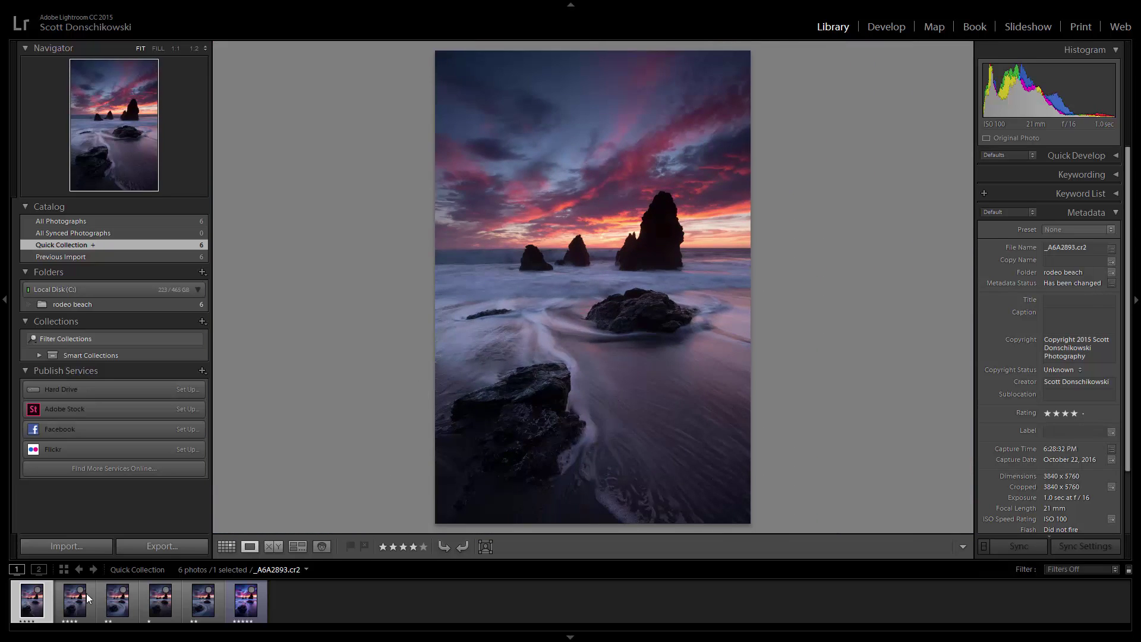
pyautogui.click(87, 597)
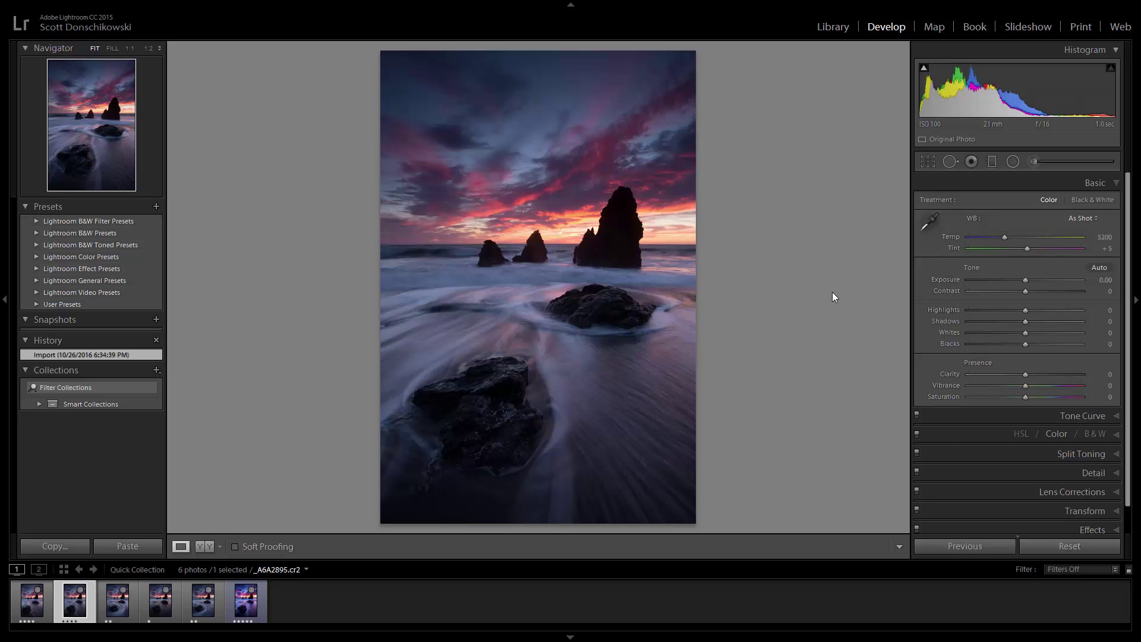
# Step: Try rotating the photo by 10.93 degrees with the Crop tool, reset the crop, and leave the tool
pyautogui.click(928, 162)
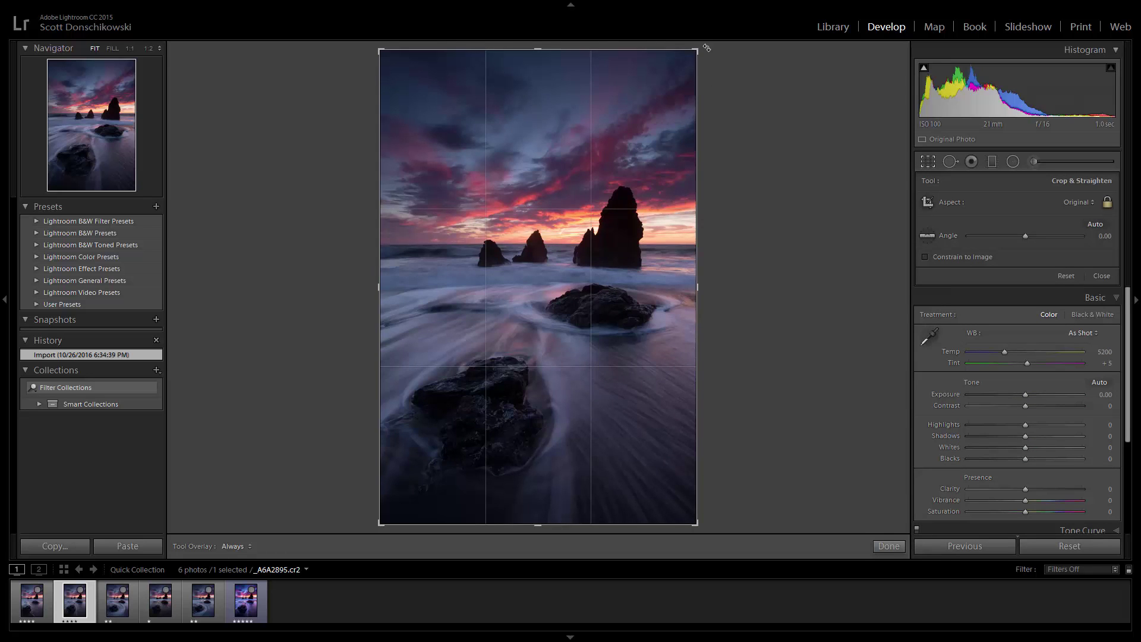
pyautogui.moveTo(707, 47); pyautogui.dragTo(752, 77)
pyautogui.press('Return')
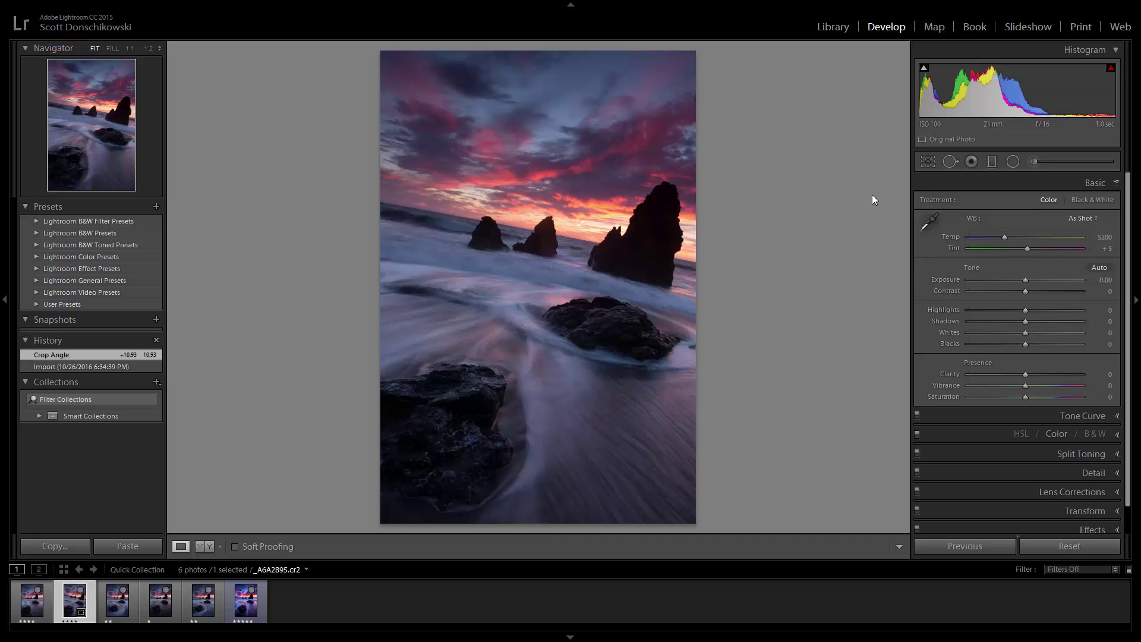
pyautogui.click(928, 161)
pyautogui.click(1065, 278)
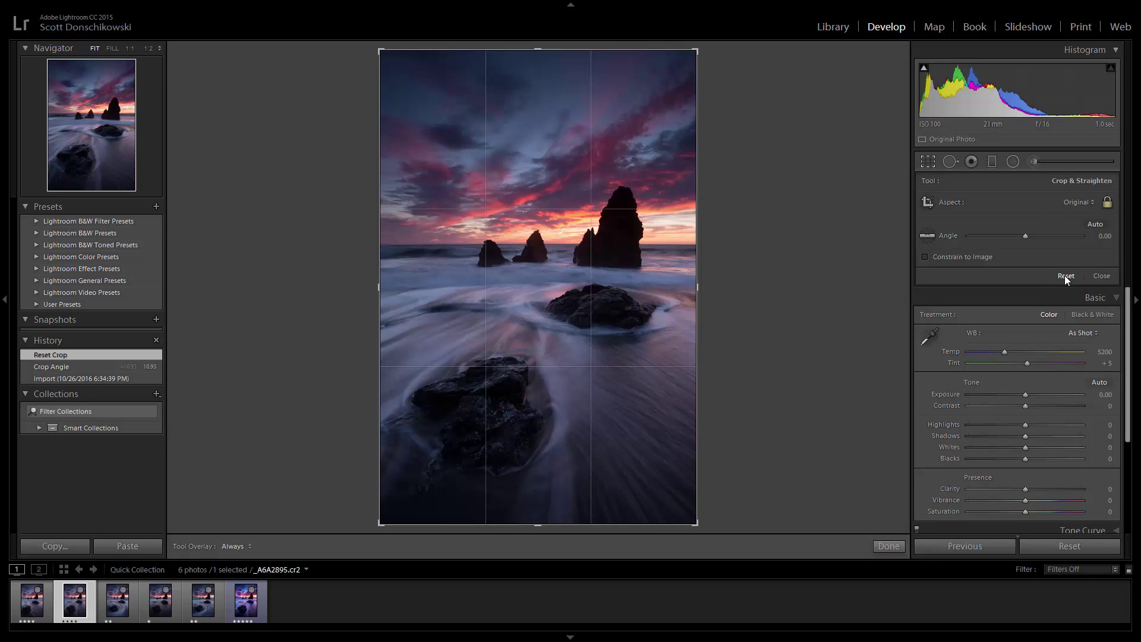
pyautogui.press('r')
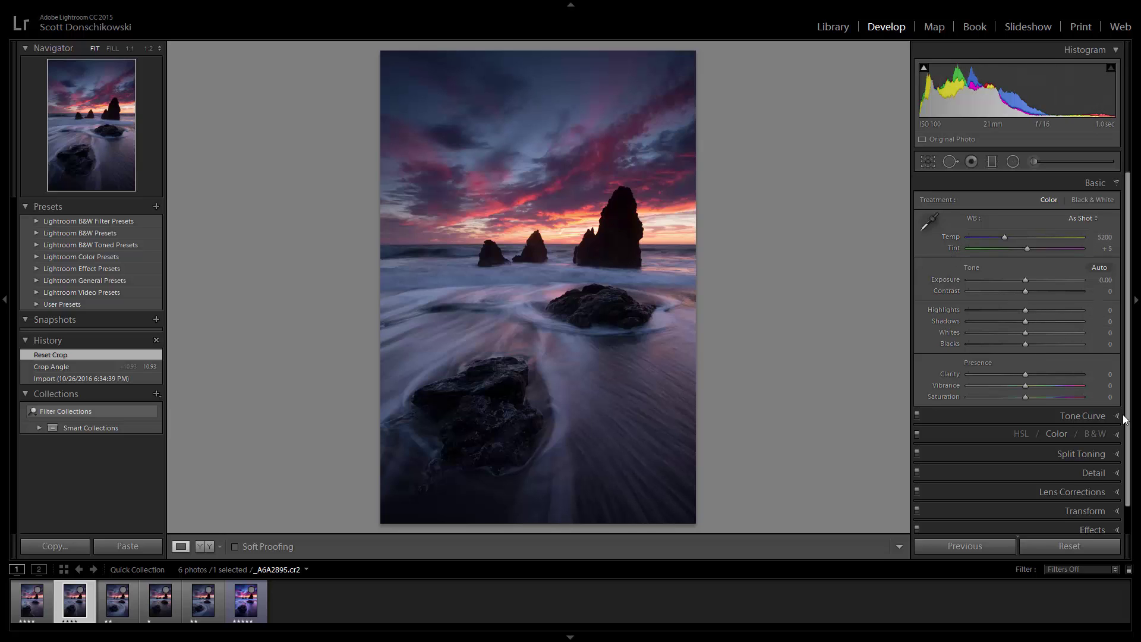
# Step: Remove chromatic aberration and enable the lens profile corrections for the Canon EF 17-40mm f/4 L USM
pyautogui.scroll(-1, 1125, 420)
pyautogui.click(1060, 467)
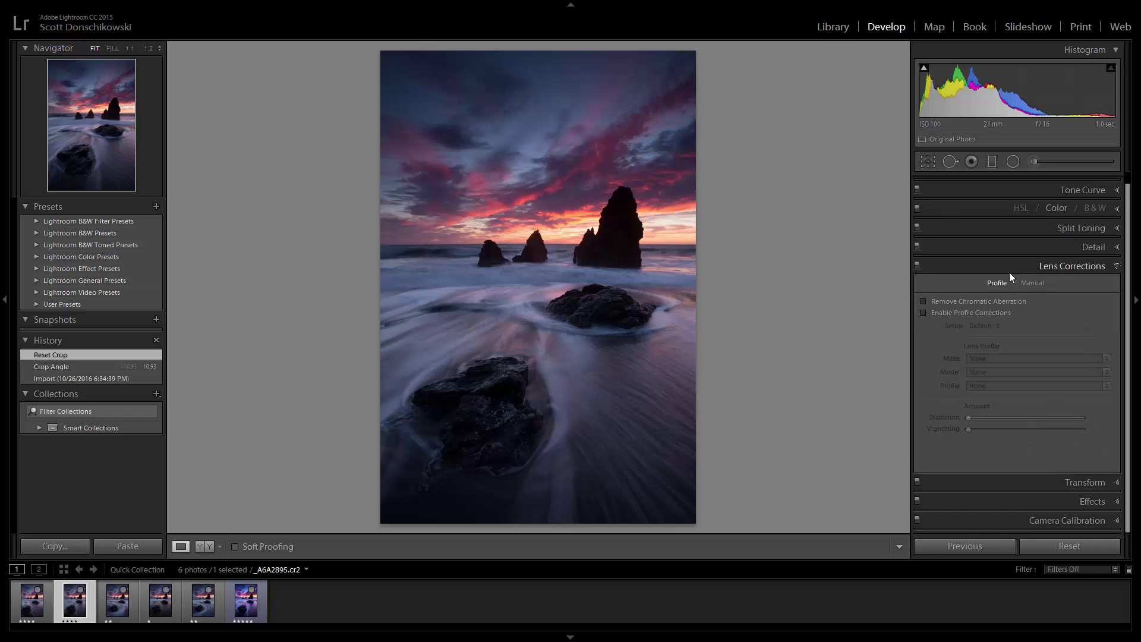
pyautogui.click(1008, 302)
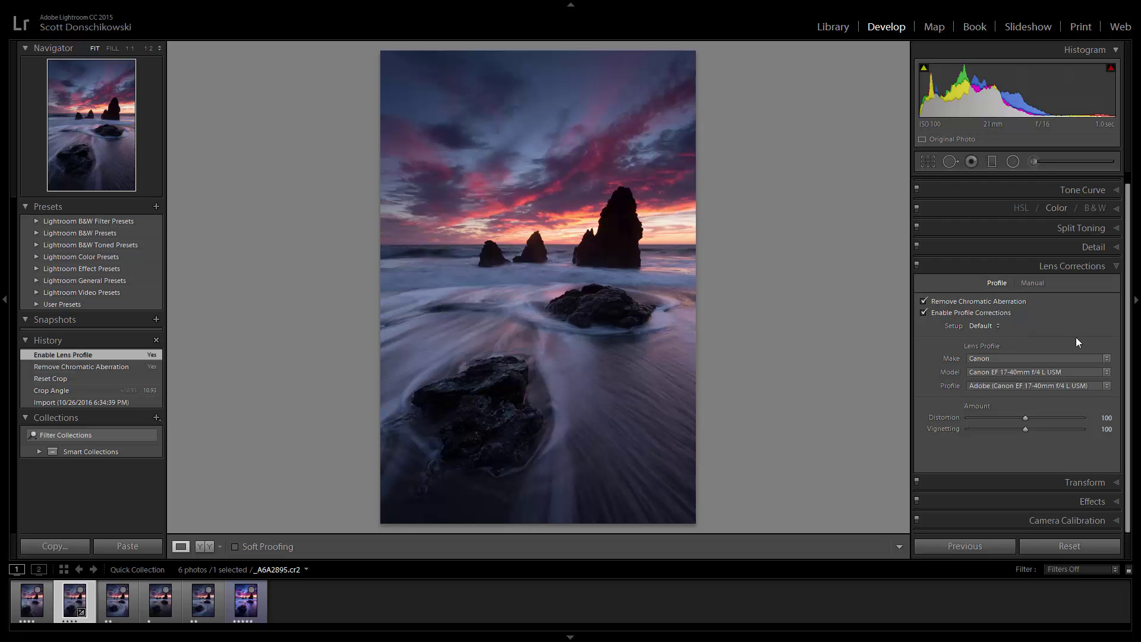
# Step: Set the lens profile's vignetting correction amount to 0
pyautogui.scroll(1, 1076, 337)
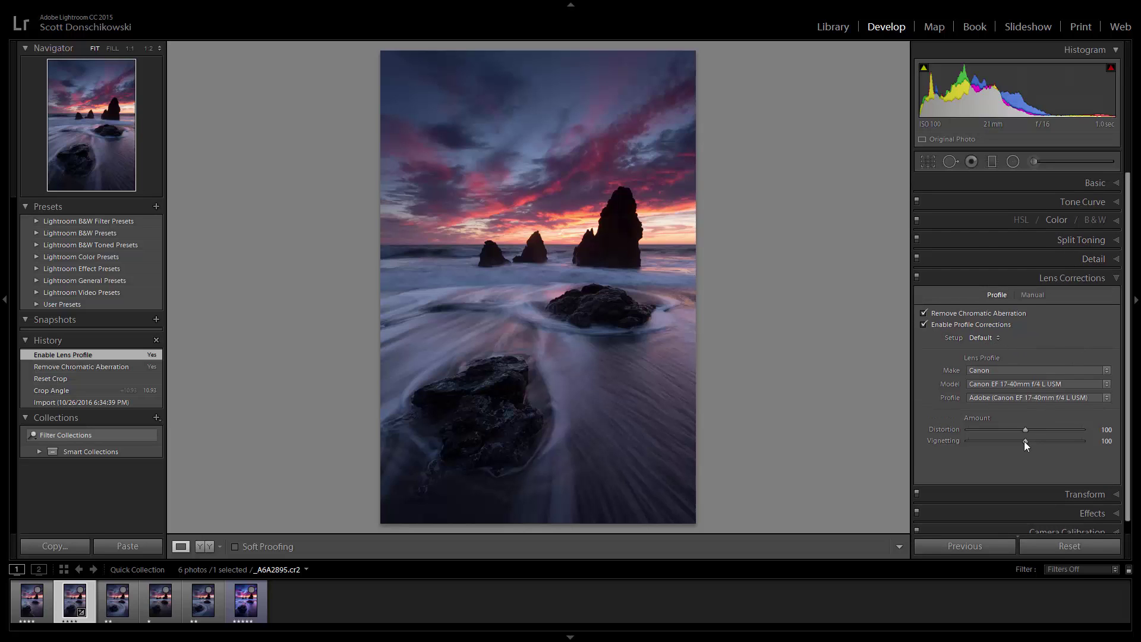
pyautogui.moveTo(1025, 441); pyautogui.dragTo(903, 445)
pyautogui.moveTo(998, 437); pyautogui.dragTo(968, 354)
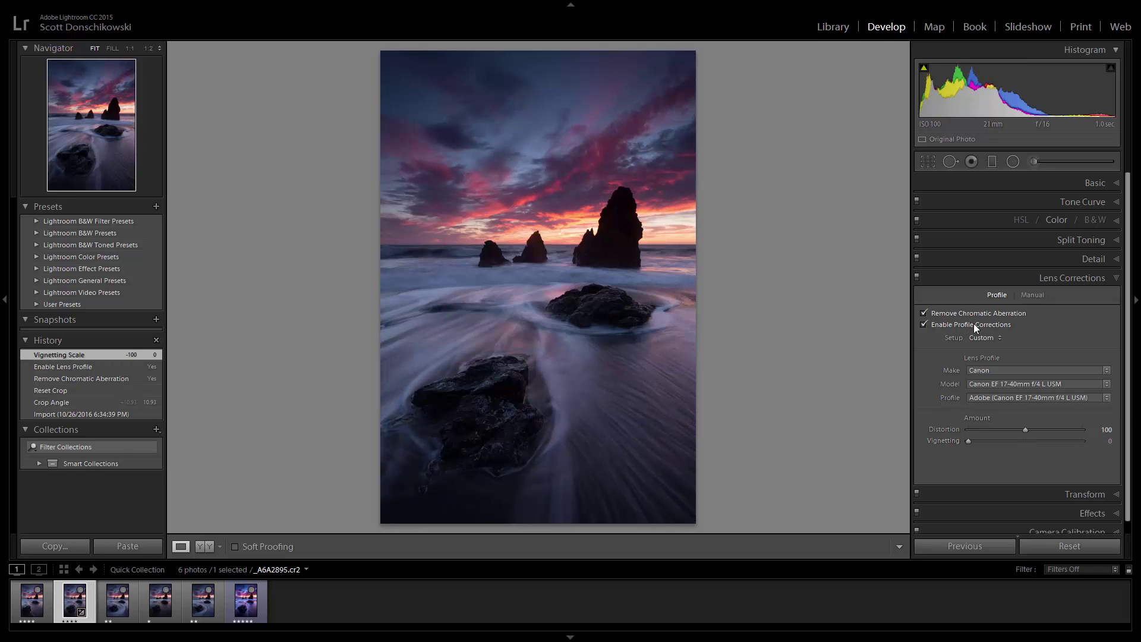
# Step: Try different vignetting correction amounts up to 200 to compare the corners, and return the amount to 0
pyautogui.moveTo(969, 443); pyautogui.dragTo(943, 441)
pyautogui.moveTo(1039, 440); pyautogui.dragTo(889, 443)
pyautogui.moveTo(1018, 440); pyautogui.dragTo(922, 433)
pyautogui.moveTo(1008, 435); pyautogui.dragTo(1108, 449)
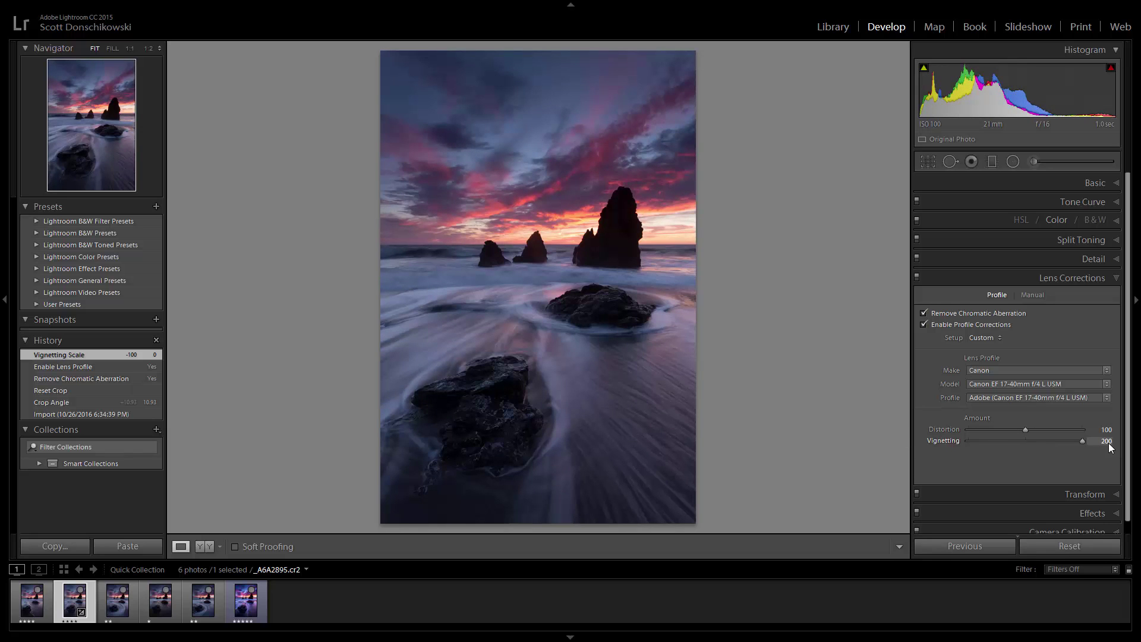
pyautogui.moveTo(1108, 443); pyautogui.dragTo(1108, 443)
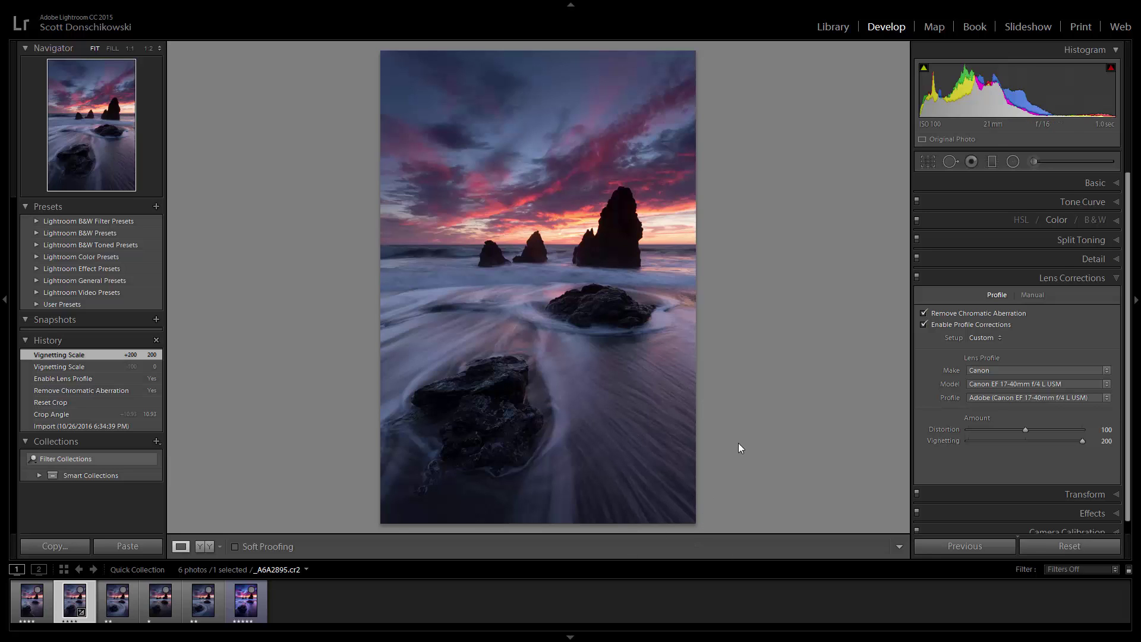
pyautogui.moveTo(1083, 441); pyautogui.dragTo(762, 466)
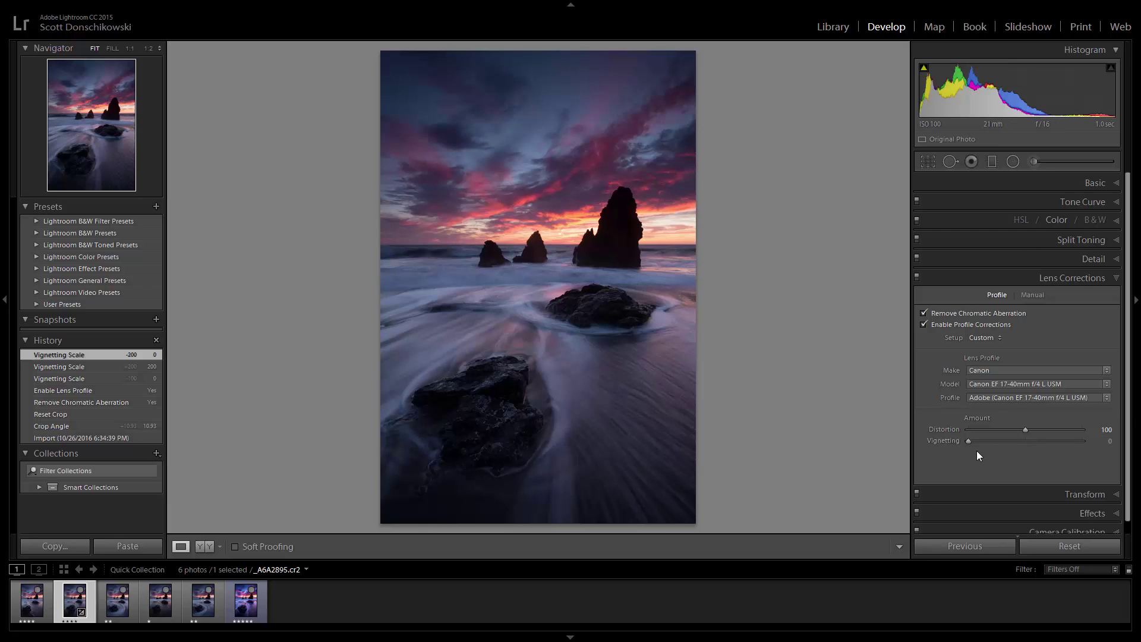
# Step: Set the basic Highlights to -100 and Shadows to +100, and check the large sea stack at 1:1
pyautogui.click(1052, 183)
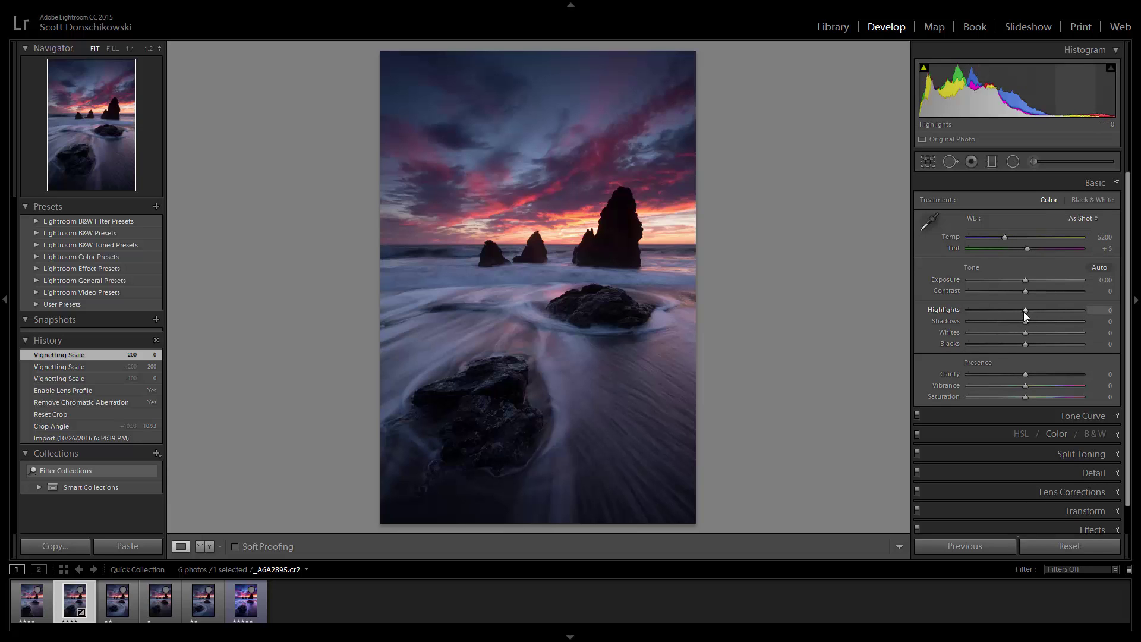
pyautogui.moveTo(1023, 312); pyautogui.dragTo(962, 301)
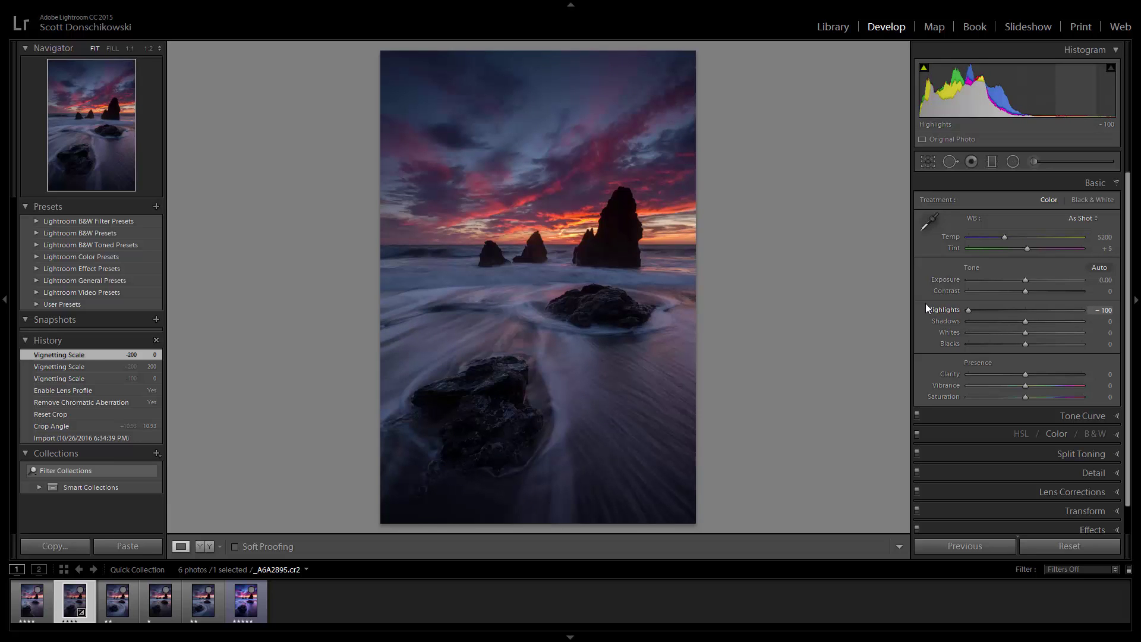
pyautogui.moveTo(1025, 321); pyautogui.dragTo(1057, 308)
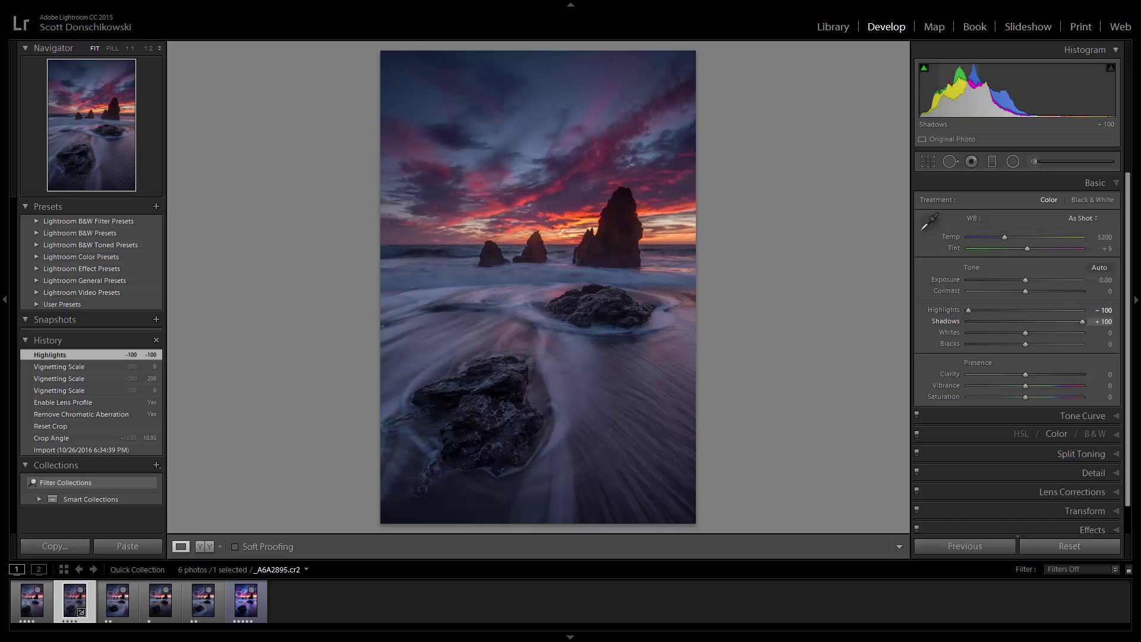
pyautogui.click(613, 238)
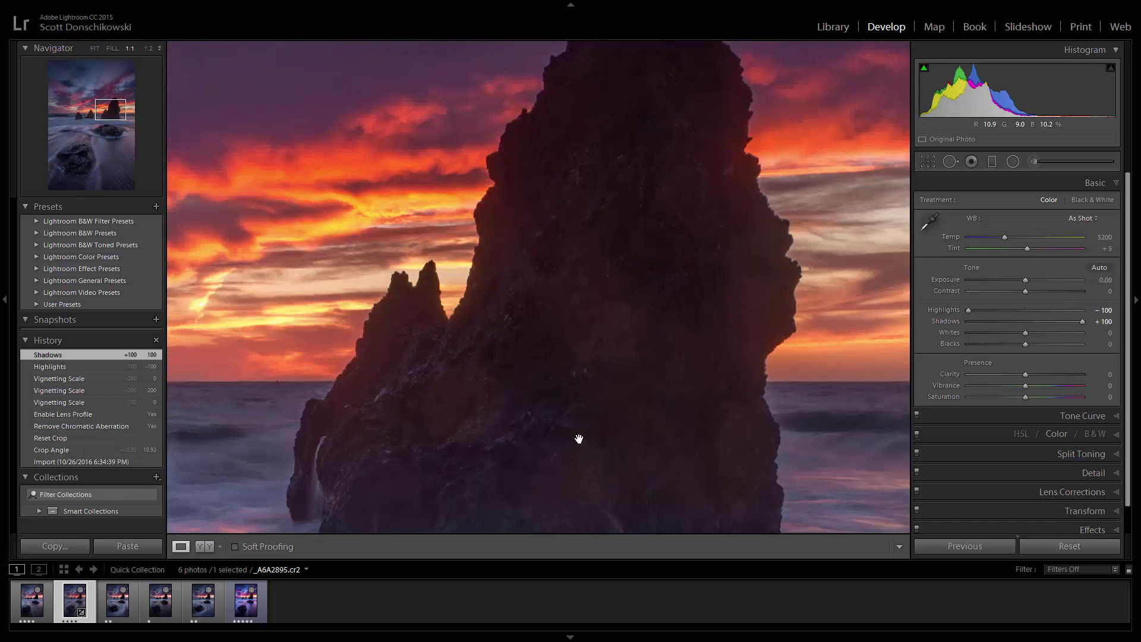
pyautogui.click(585, 361)
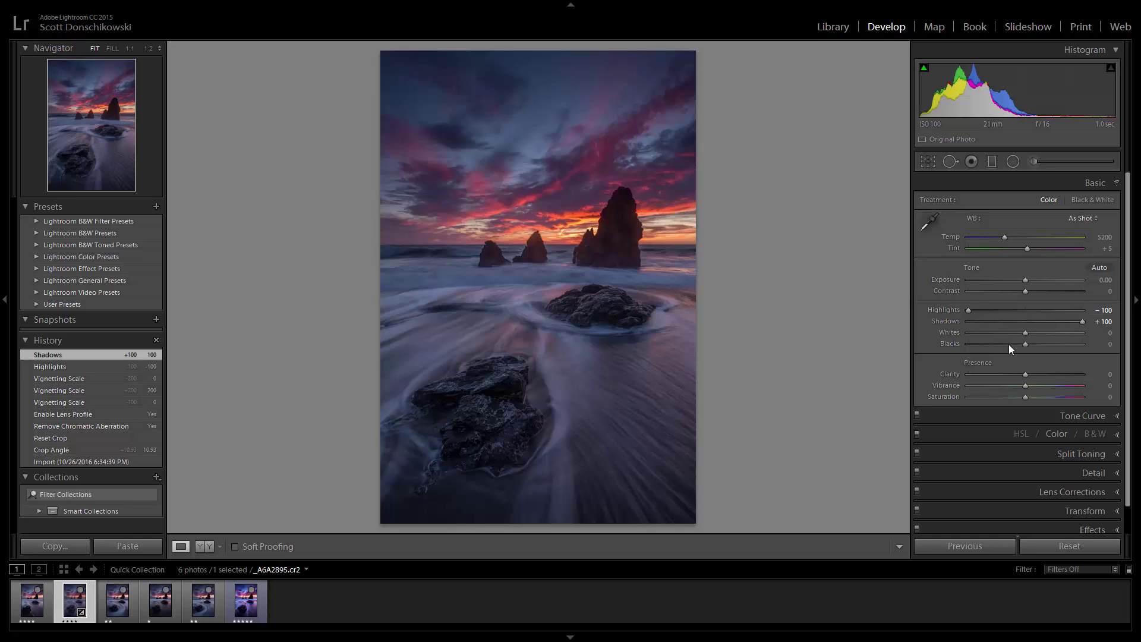
# Step: Try Blacks at -100, reset it to 0, and examine the large sea stack at 1:1 again
pyautogui.moveTo(1023, 345); pyautogui.dragTo(959, 356)
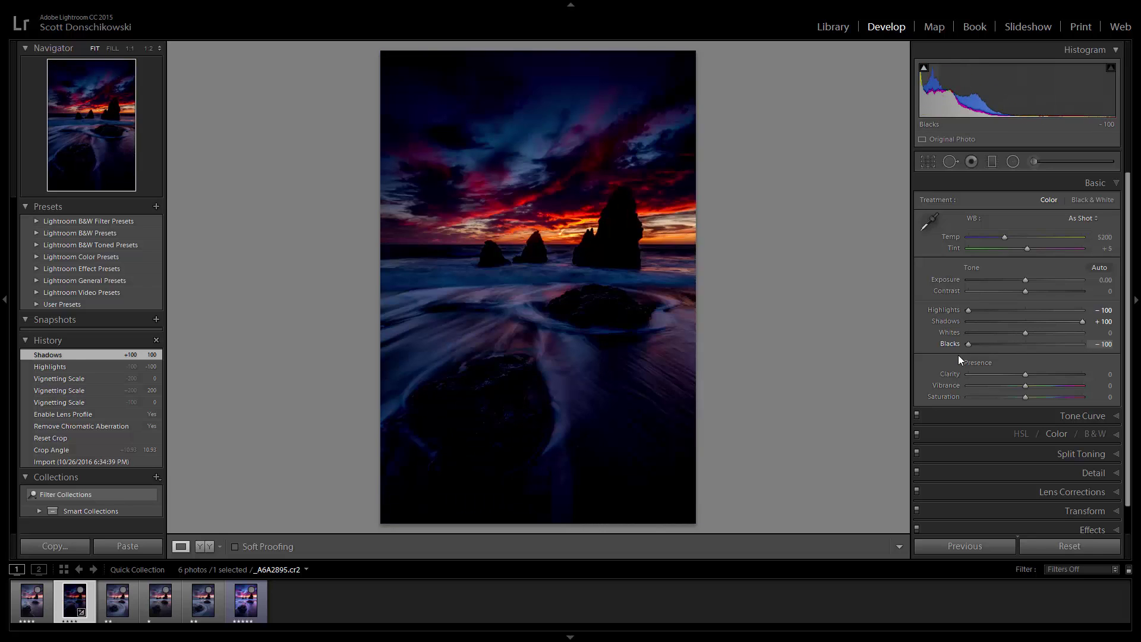
pyautogui.doubleClick(968, 344)
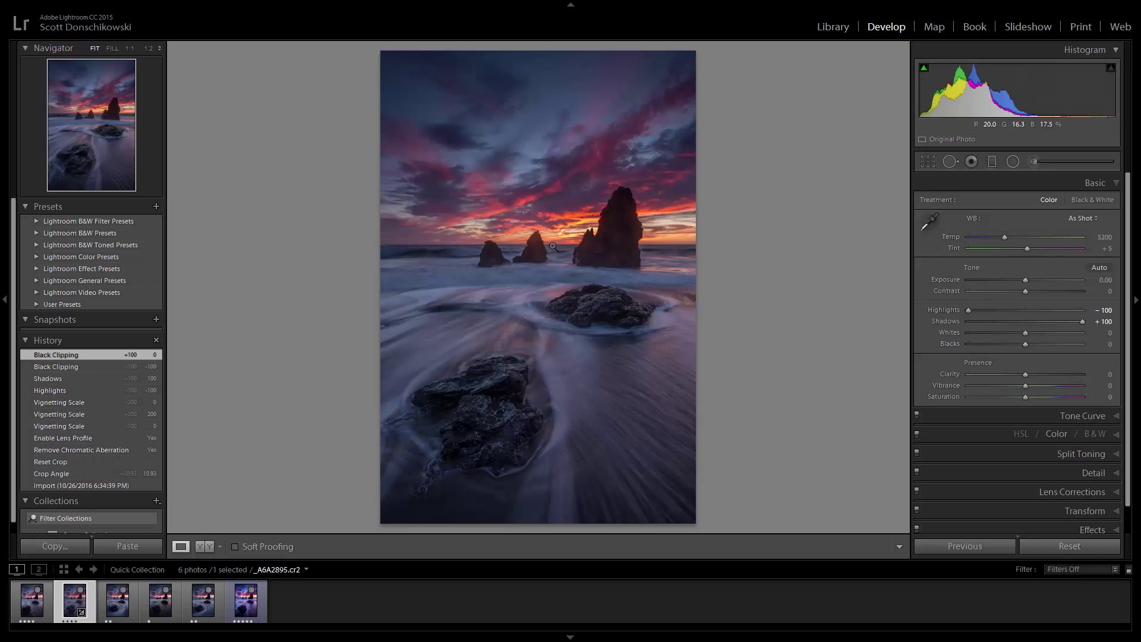
pyautogui.click(626, 230)
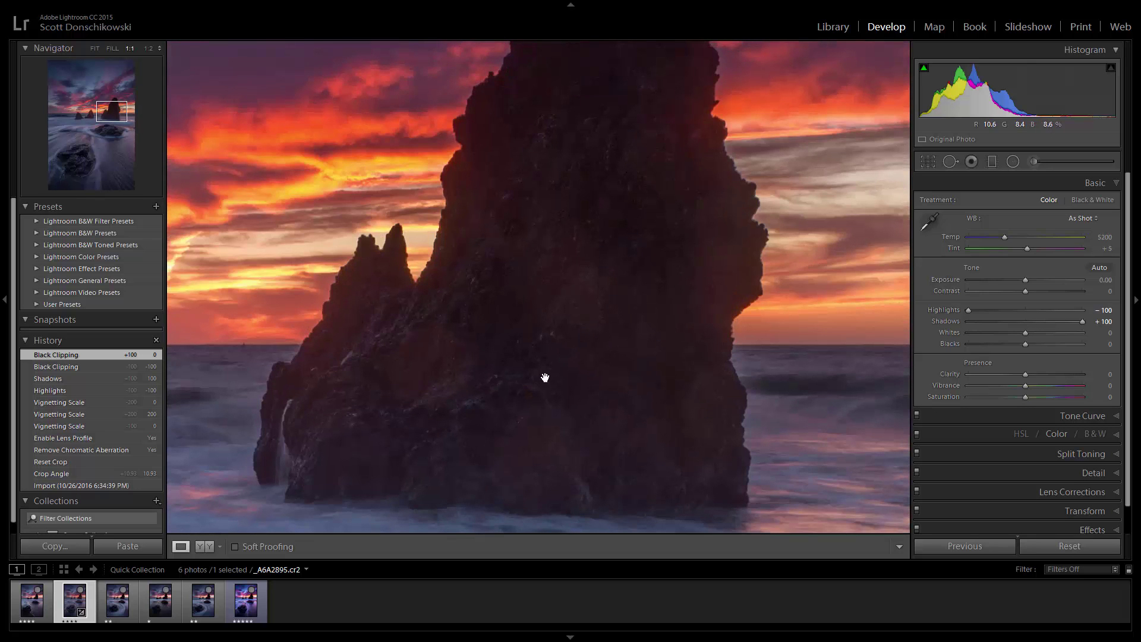
pyautogui.click(542, 311)
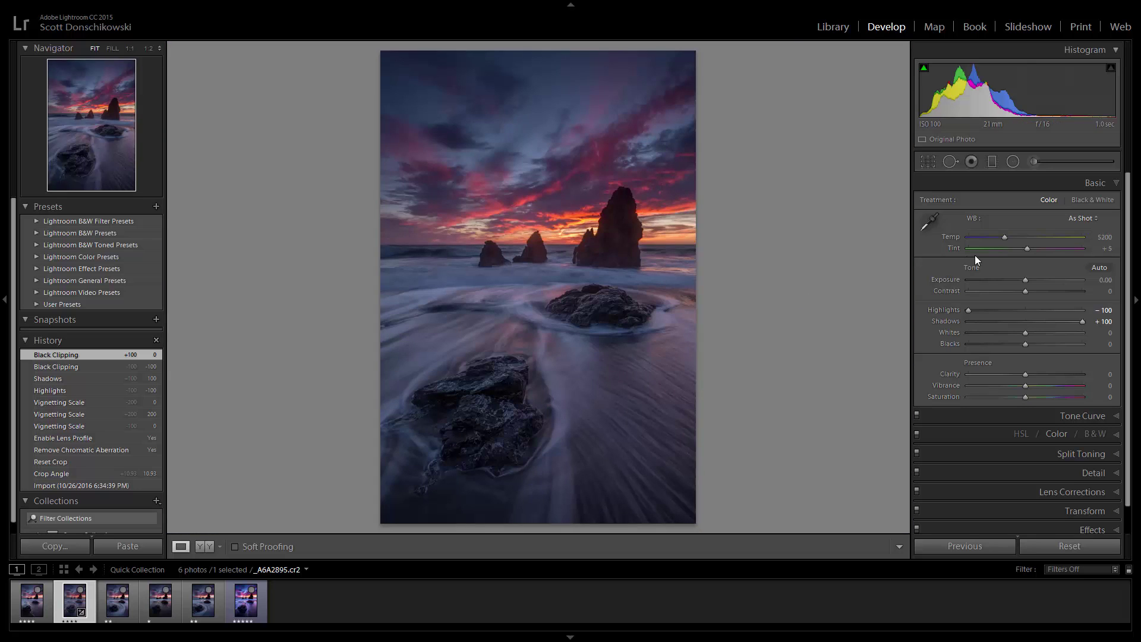
# Step: Set Shadows to +50
pyautogui.click(1110, 324)
pyautogui.write('50')
pyautogui.press('Return')
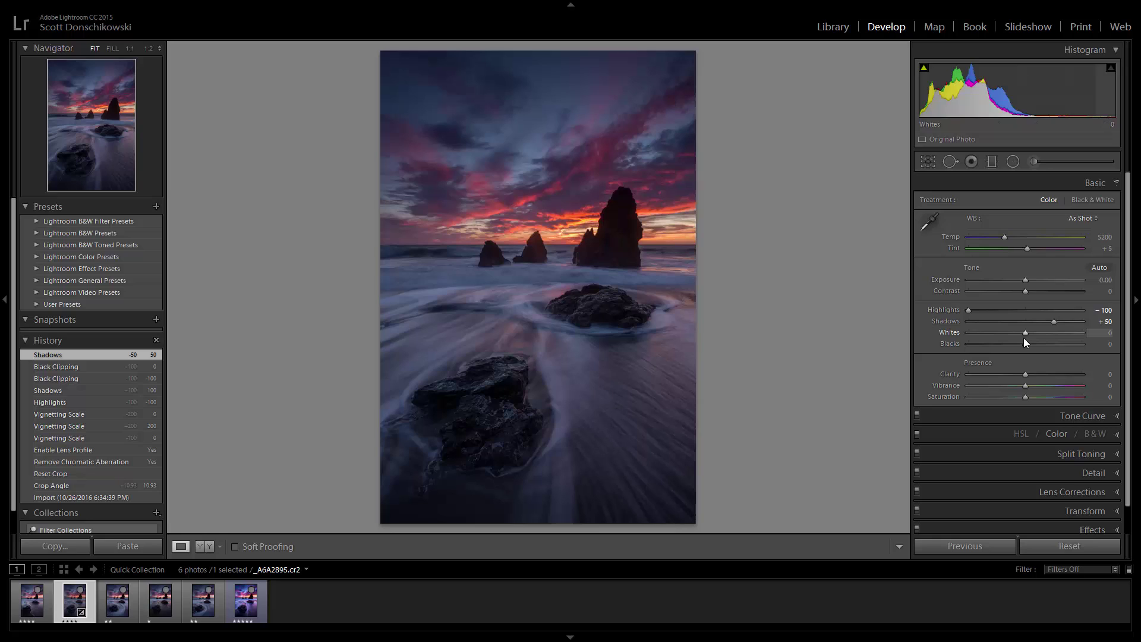
# Step: Set Whites to +59, using the clipping preview to judge the bright sky near the horizon
pyautogui.press('alt')
pyautogui.keyDown('alt'); pyautogui.click(1028, 334); pyautogui.keyUp('alt')
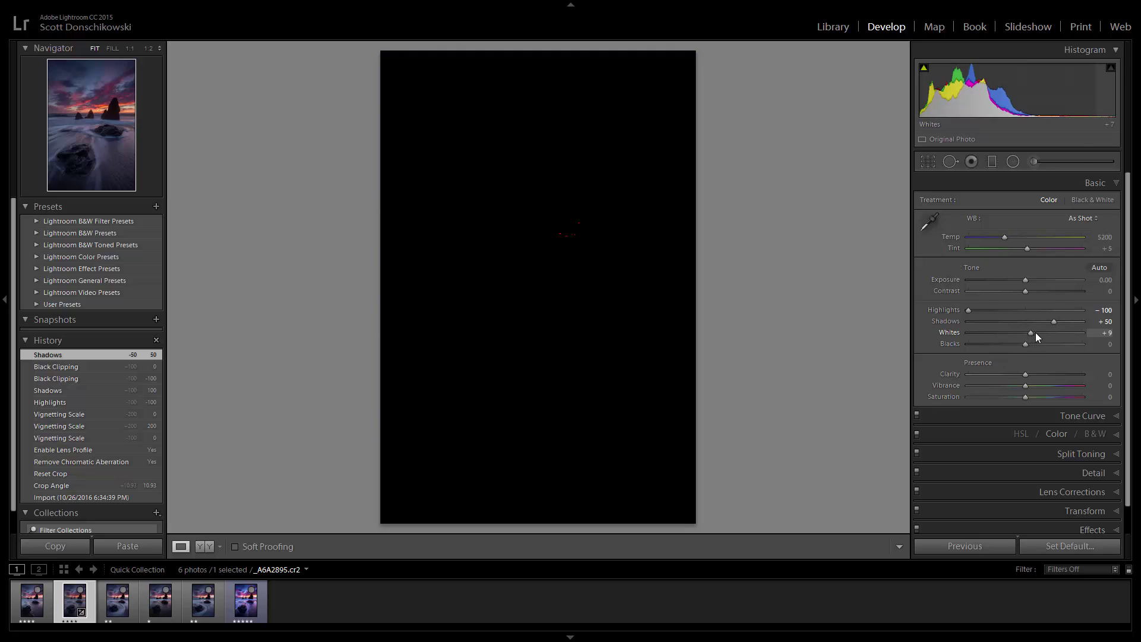
pyautogui.moveTo(1035, 333); pyautogui.dragTo(1059, 330)
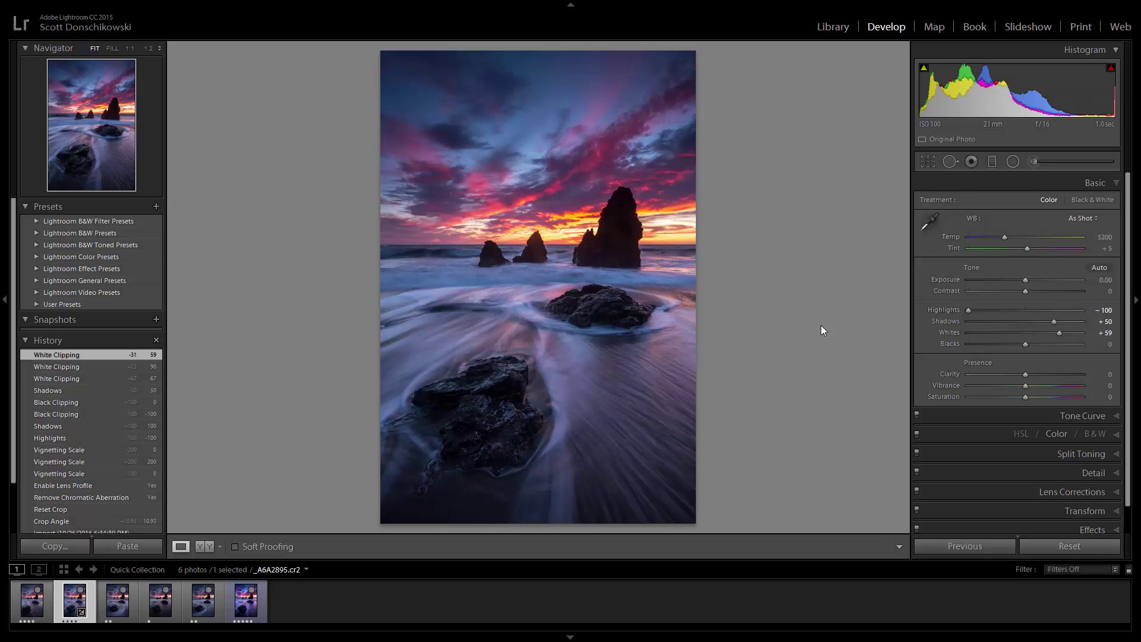
# Step: Compare the photo before and after the tonal adjustments several times, finishing on the edited version
pyautogui.press('\\')
pyautogui.press('\\')
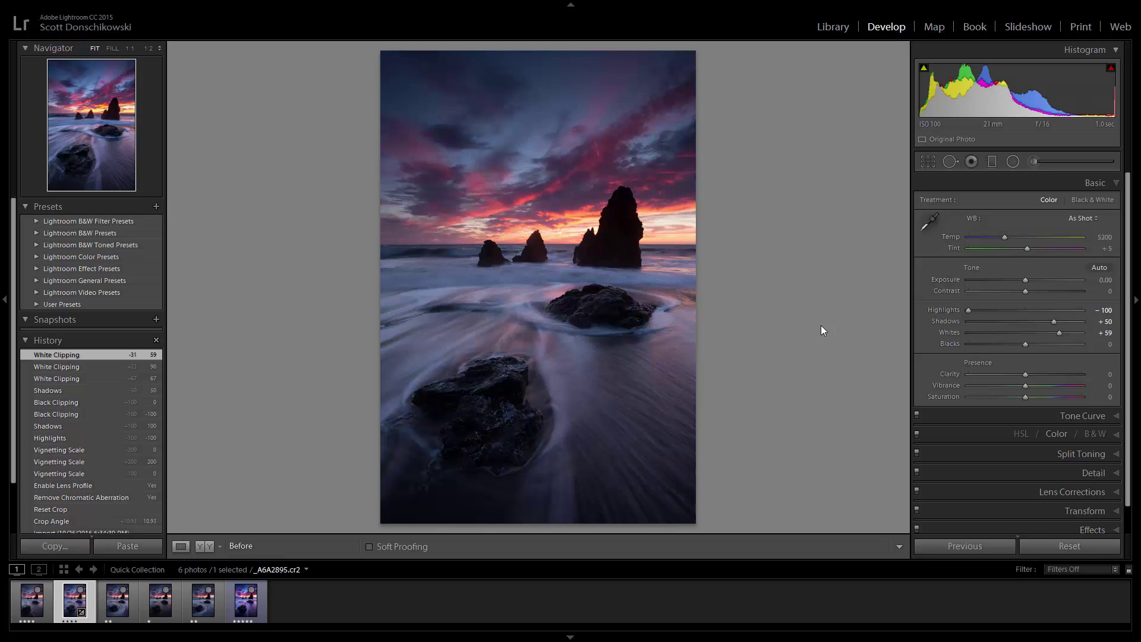
pyautogui.press('\\')
pyautogui.press('\\')
pyautogui.press('\\')
pyautogui.press('\\')
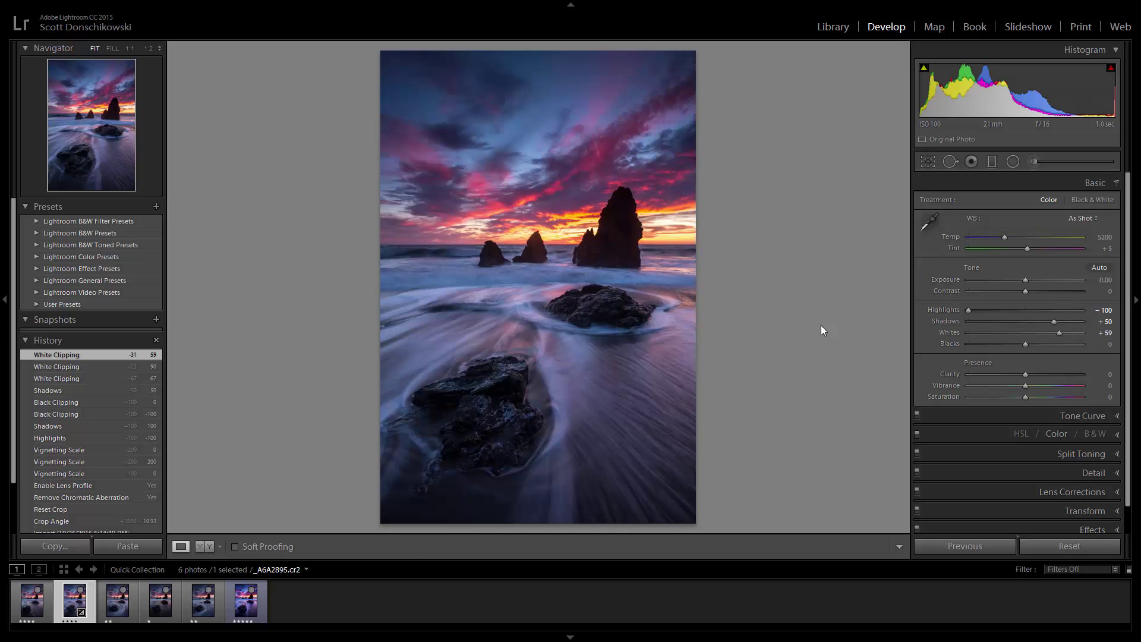
pyautogui.press('\\')
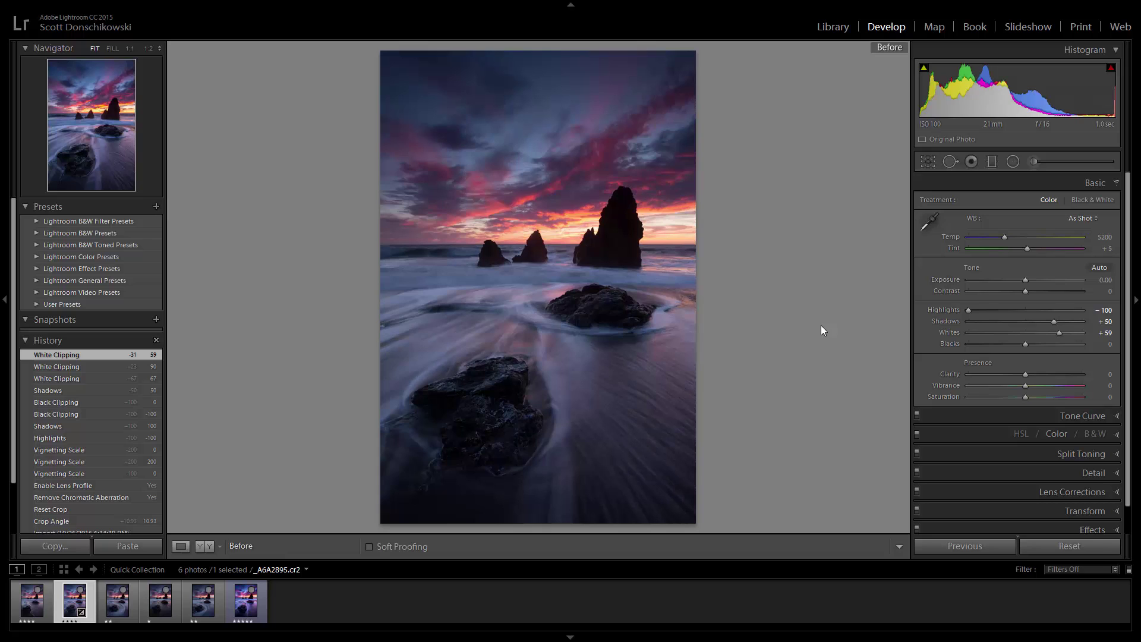
pyautogui.press('\\')
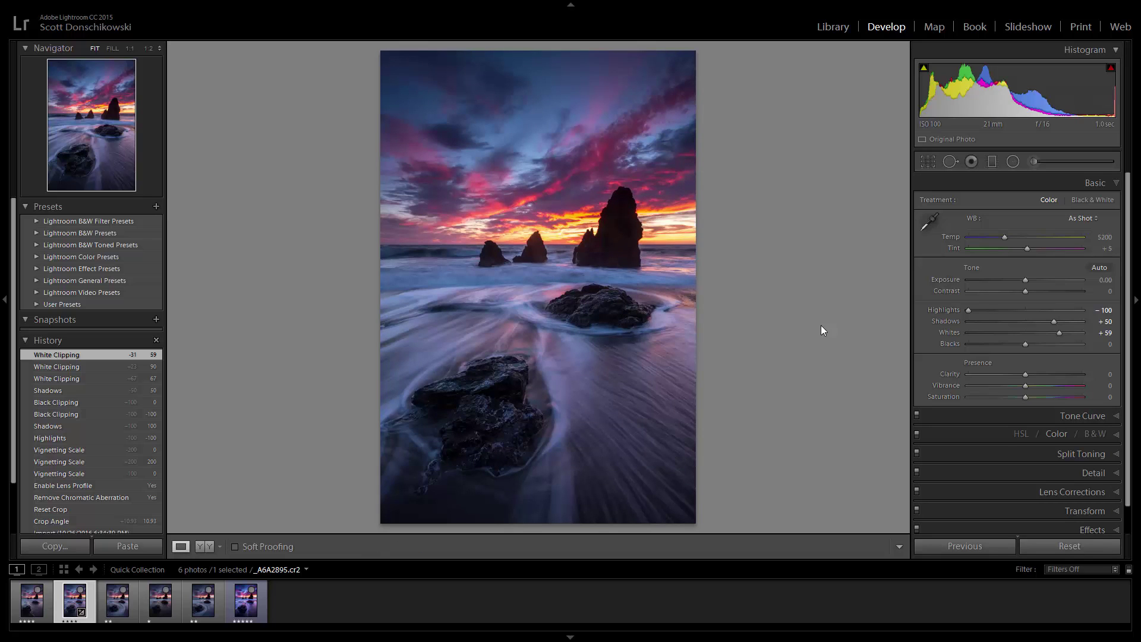
# Step: Set Blacks to -14, using the clipping preview to judge the dark rocks
pyautogui.keyDown('alt'); pyautogui.click(1026, 345); pyautogui.keyUp('alt')
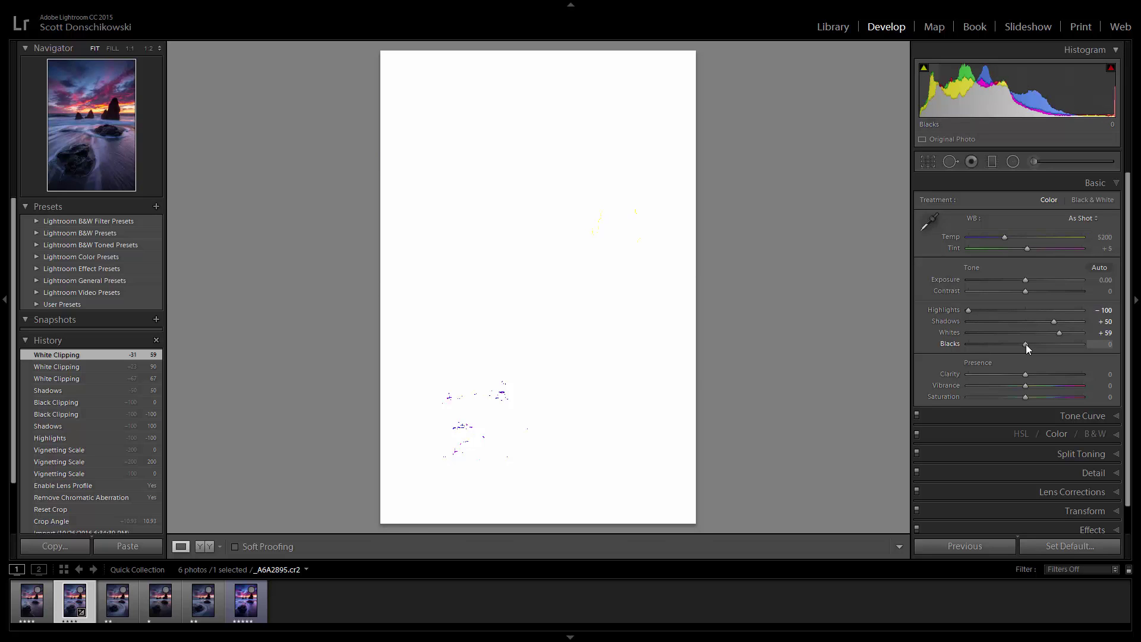
pyautogui.moveTo(1026, 345); pyautogui.dragTo(1018, 344)
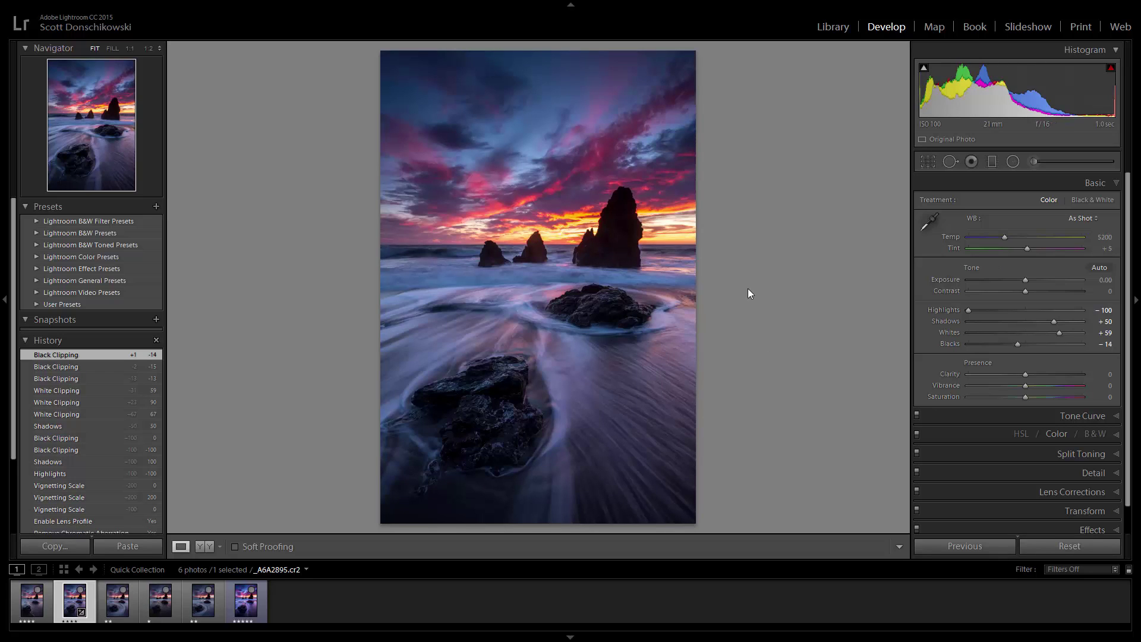
# Step: Try Clarity at +17, Vibrance at +48 and Saturation at +28, and reset all three to 0
pyautogui.scroll(-9, 1042, 376)
pyautogui.moveTo(1033, 373); pyautogui.dragTo(1040, 397)
pyautogui.doubleClick(1034, 373)
pyautogui.doubleClick(1052, 385)
pyautogui.doubleClick(1040, 397)
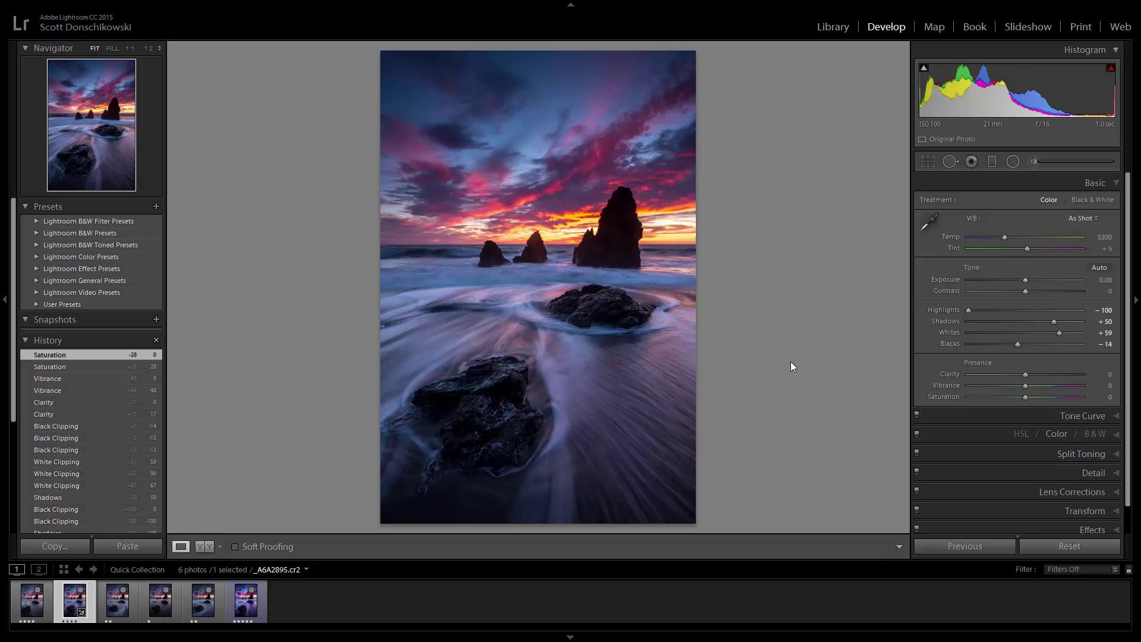
# Step: Compare the before and after versions again with the Blacks adjustment included, finishing on the edited photo
pyautogui.press('\\')
pyautogui.press('\\')
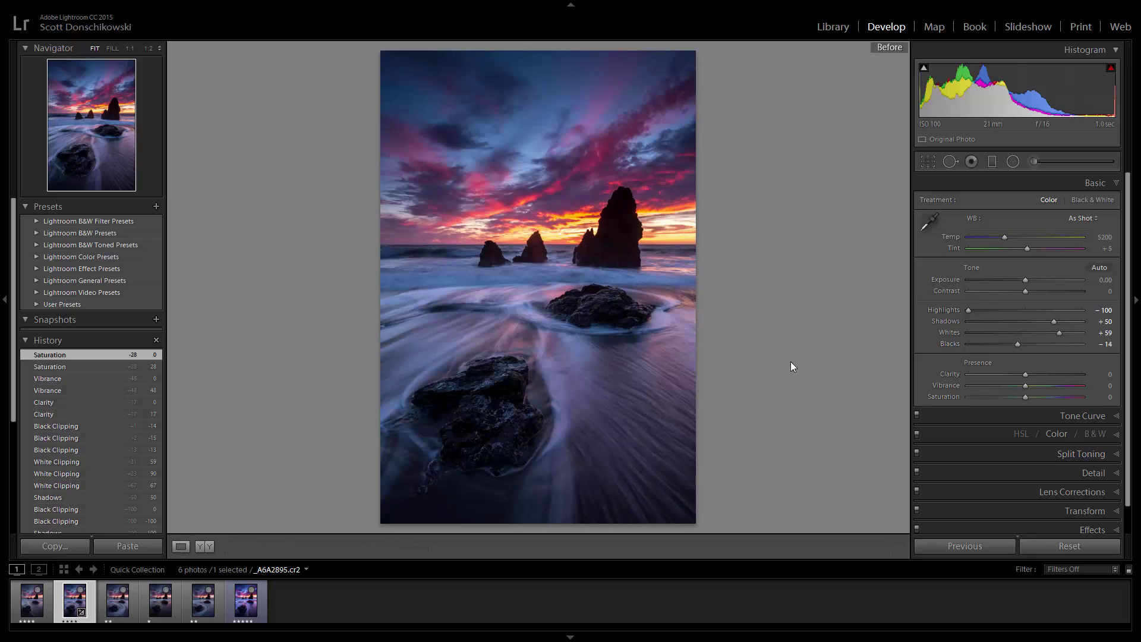
pyautogui.press('\\')
pyautogui.press('\\')
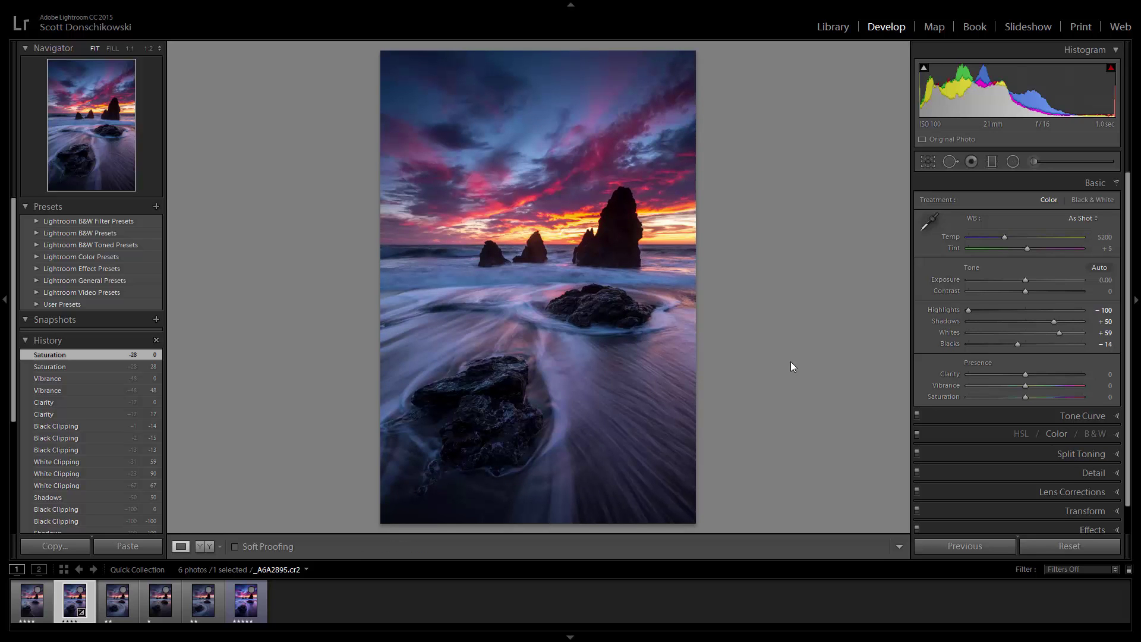
# Step: Raise Whites to +66 and check the smaller sea stacks and the bright sky behind them at 1:1
pyautogui.keyDown('alt'); pyautogui.click(1055, 319); pyautogui.keyUp('alt')
pyautogui.moveTo(1061, 334); pyautogui.dragTo(1064, 334)
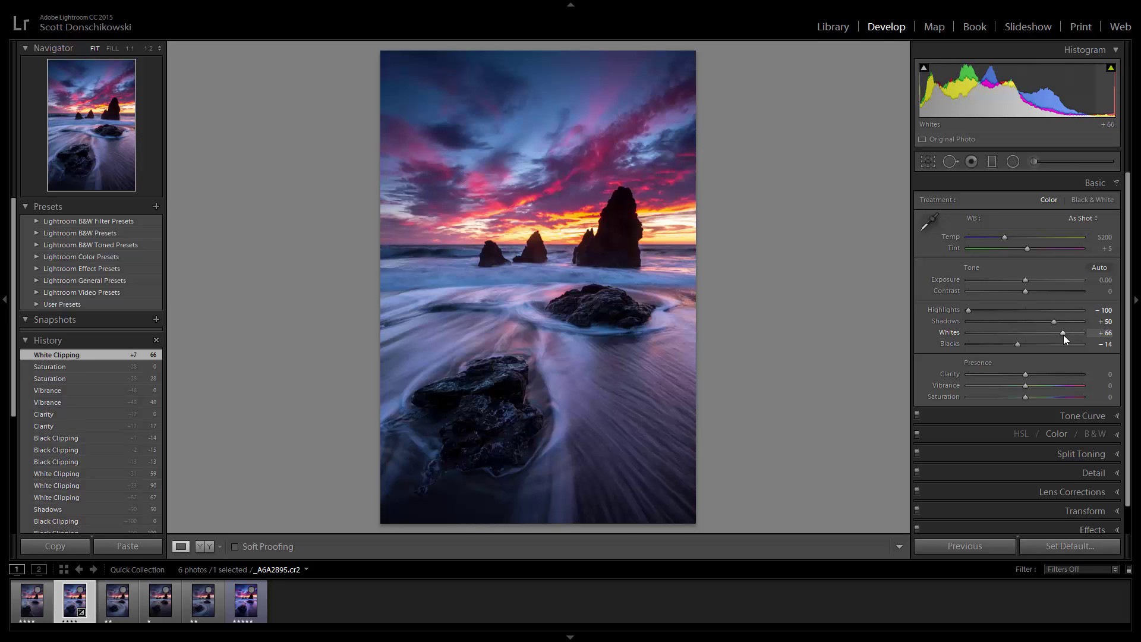
pyautogui.click(539, 243)
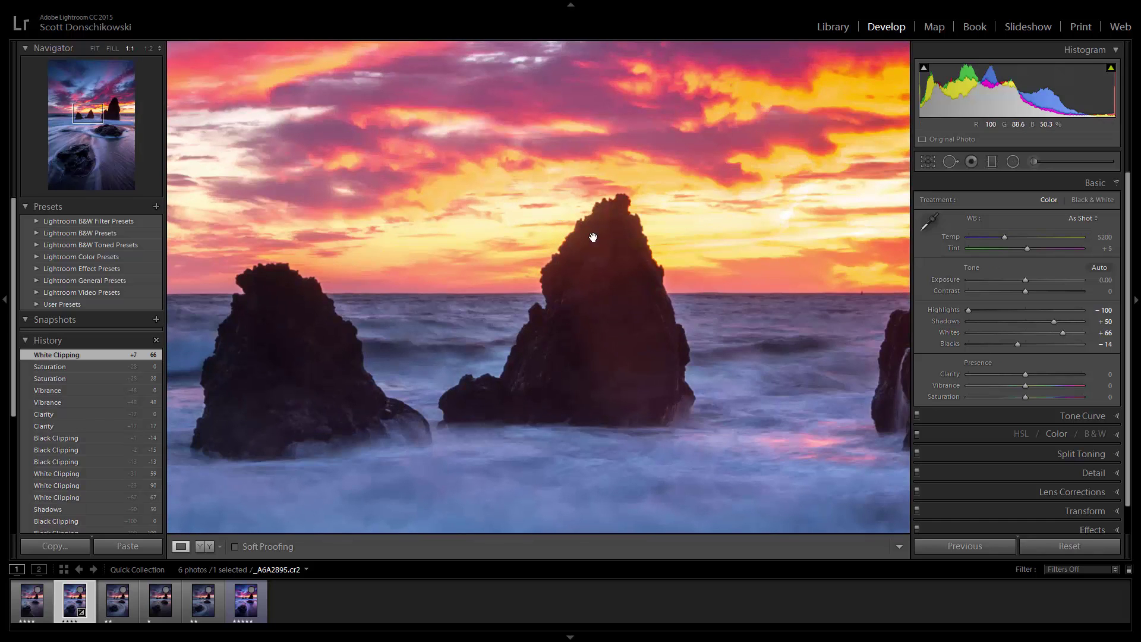
pyautogui.click(755, 253)
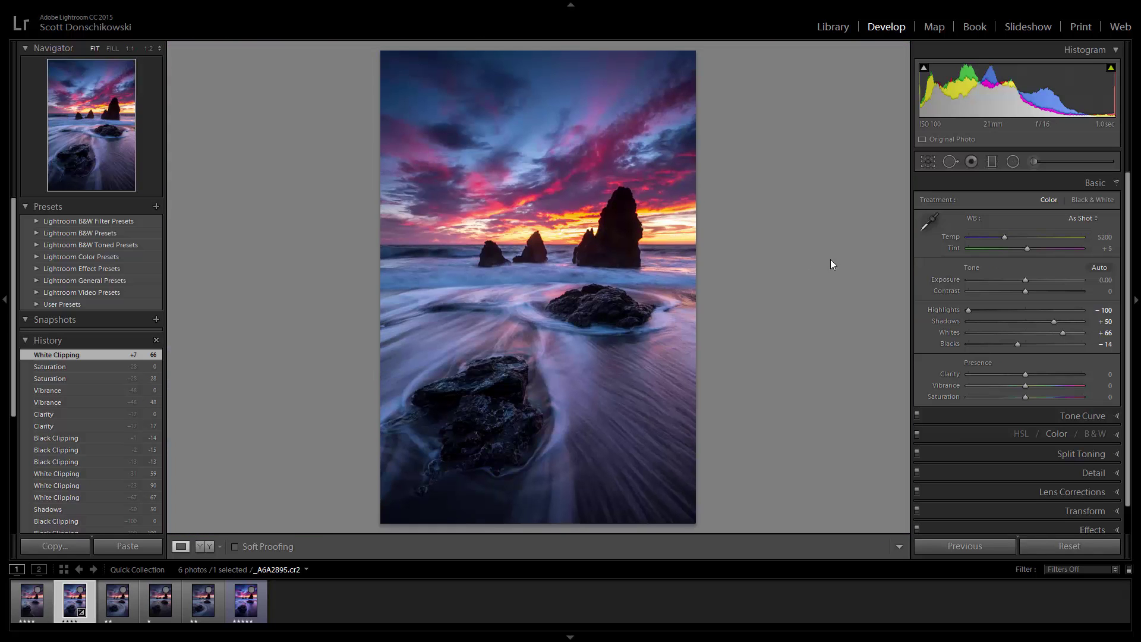
# Step: Set the Dehaze amount in the Effects settings to +15
pyautogui.scroll(-1, 1092, 418)
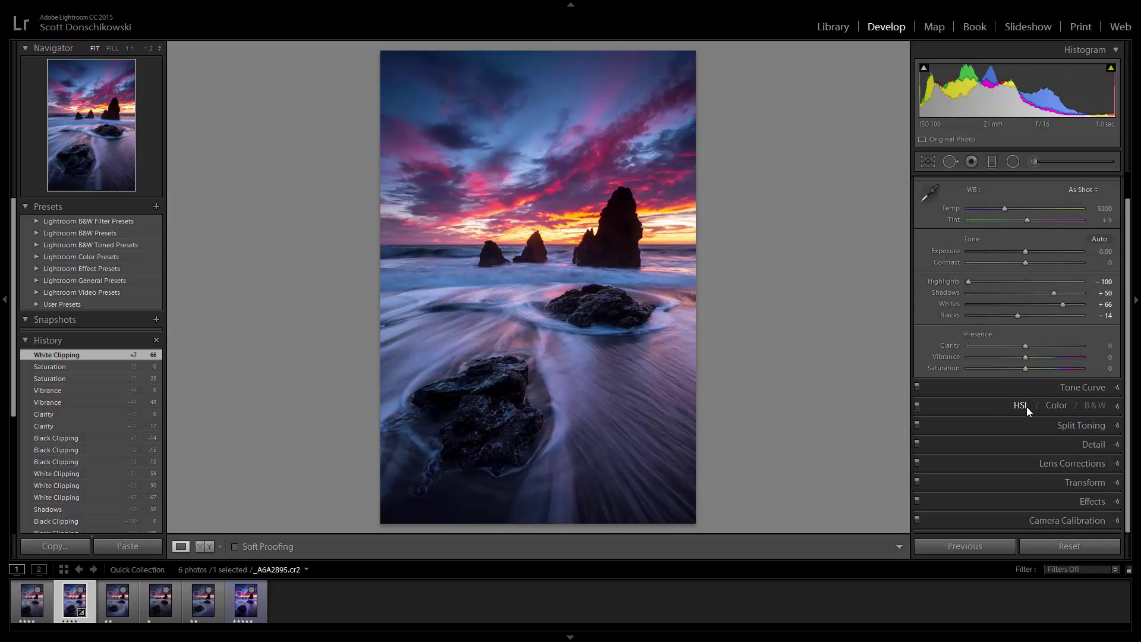
pyautogui.click(1075, 501)
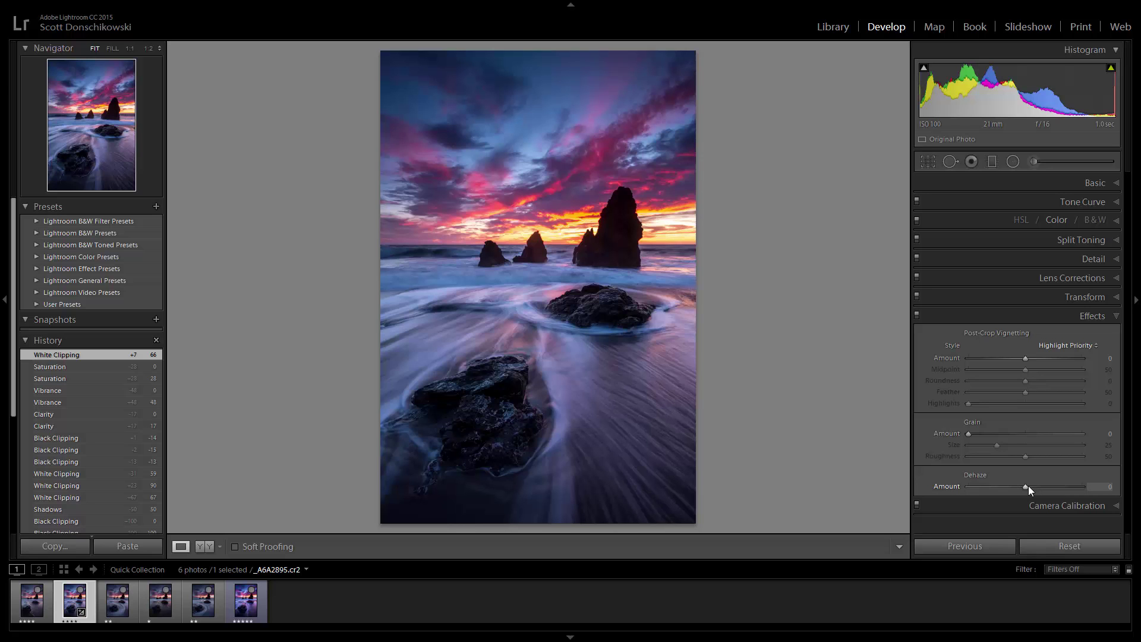
pyautogui.moveTo(1026, 487)
pyautogui.mouseDown()
pyautogui.moveTo(1065, 476)
pyautogui.moveTo(1041, 474)
pyautogui.mouseUp()
pyautogui.click(1104, 487)
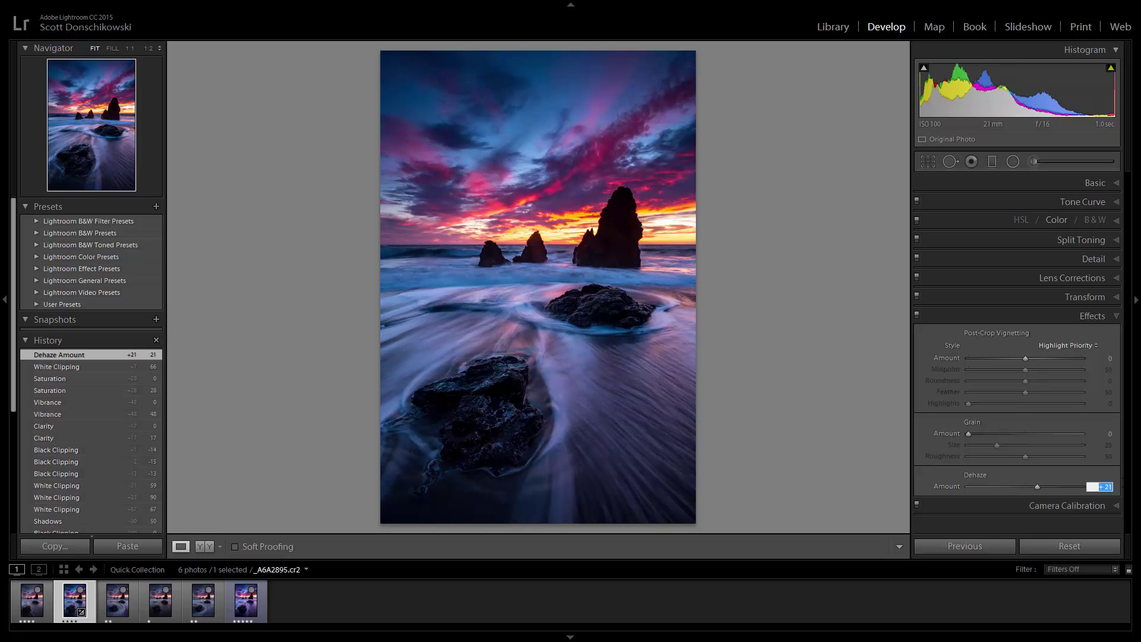
pyautogui.write('15')
pyautogui.press('Return')
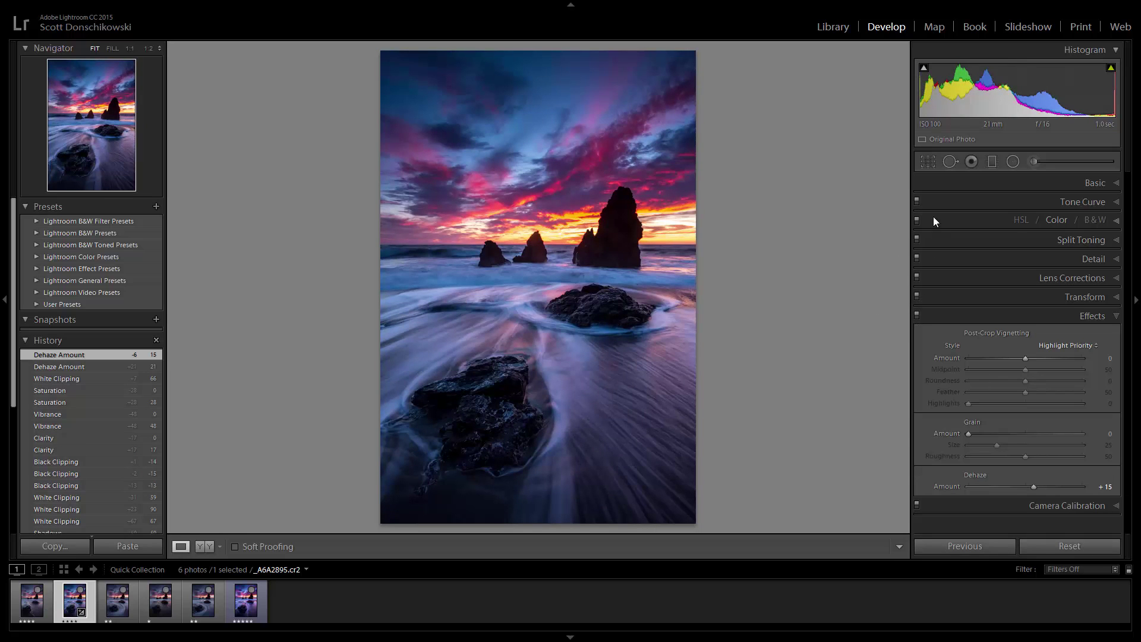
# Step: Compare the photo with and without the Dehaze effect twice, finishing with Effects enabled
pyautogui.click(917, 315)
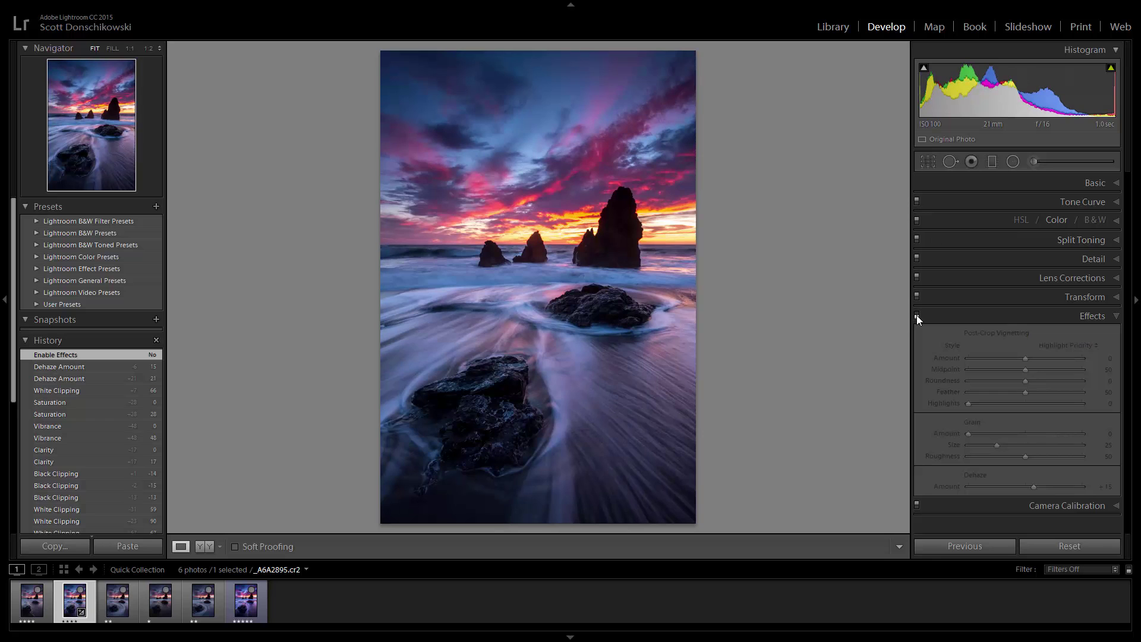
pyautogui.click(917, 315)
pyautogui.click(916, 315)
pyautogui.click(916, 315)
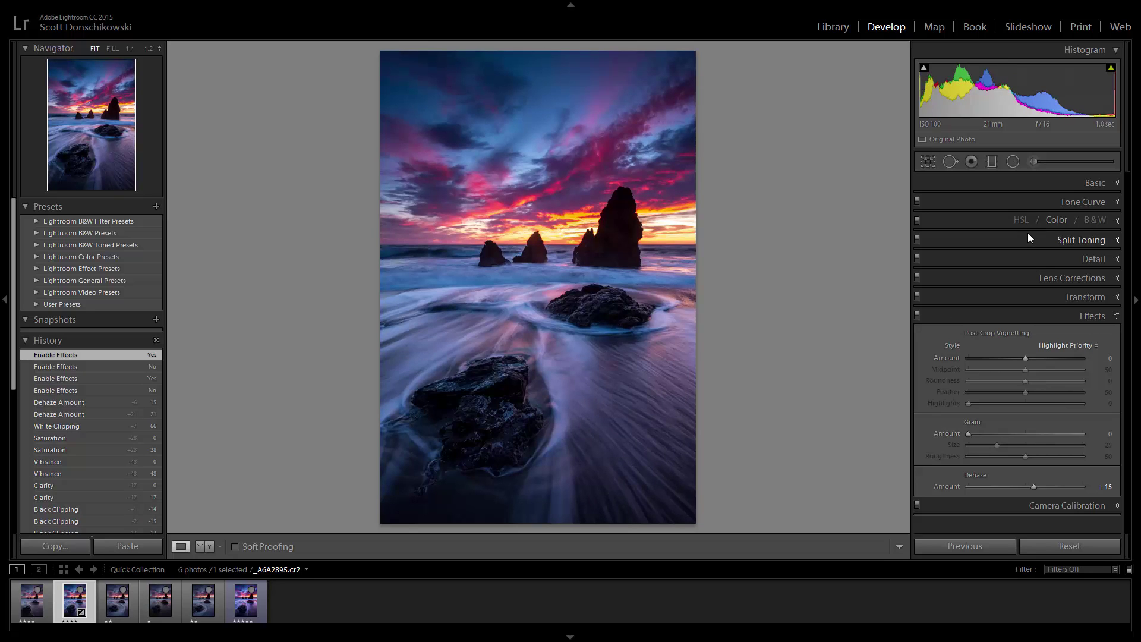
# Step: Check the colours of _A6A2893-Edit.jpg for reference, and set the raw file's white balance to Temp 5700 and Tint +15
pyautogui.click(247, 607)
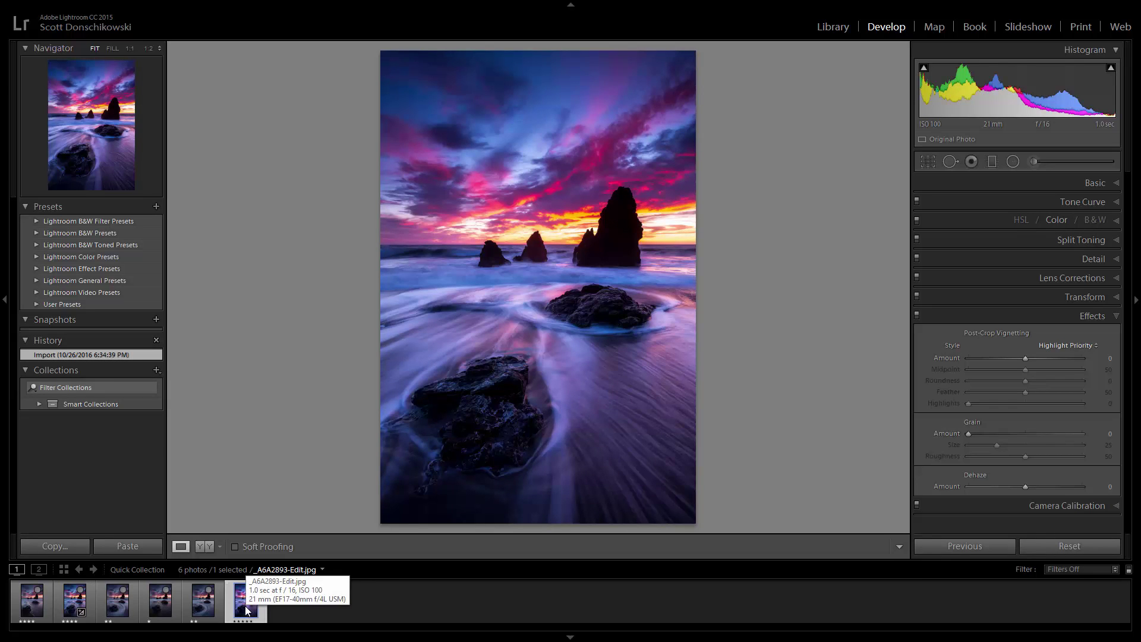
pyautogui.click(72, 602)
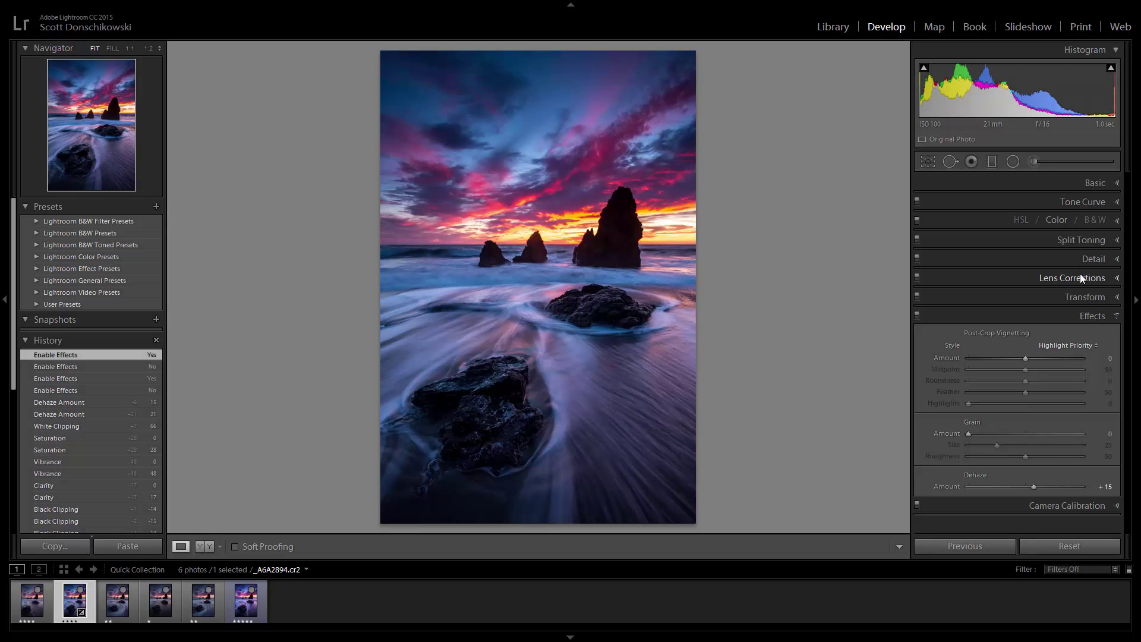
pyautogui.click(1066, 184)
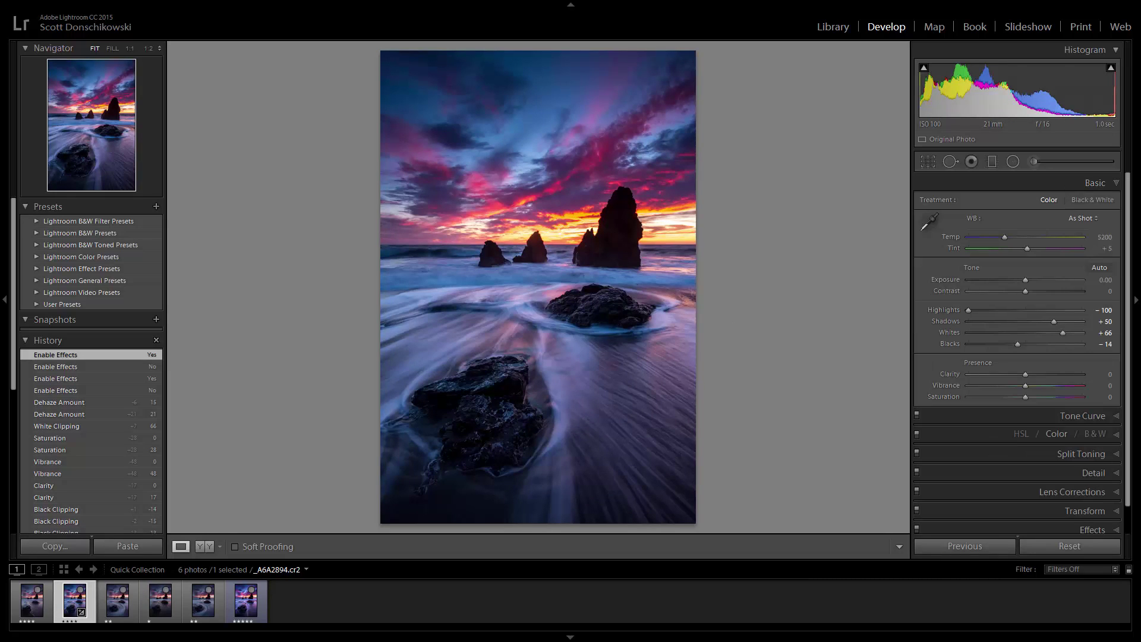
pyautogui.click(1105, 236)
pyautogui.write('5500')
pyautogui.press('Return')
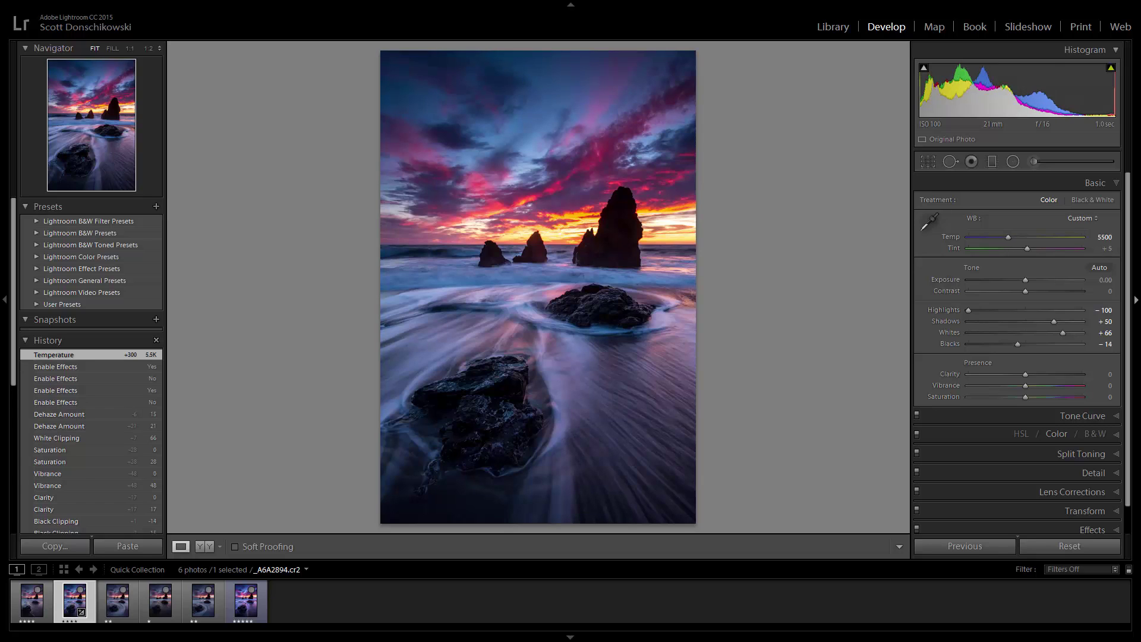
pyautogui.click(1104, 237)
pyautogui.write('5700')
pyautogui.press('Return')
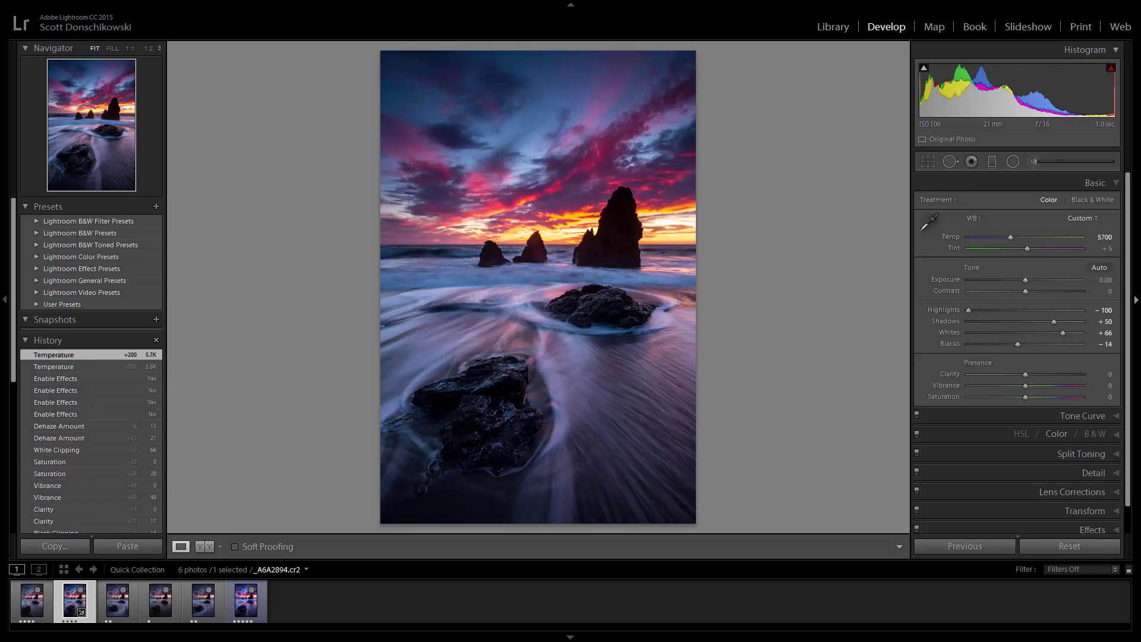
pyautogui.click(1107, 248)
pyautogui.write('15')
pyautogui.press('Return')
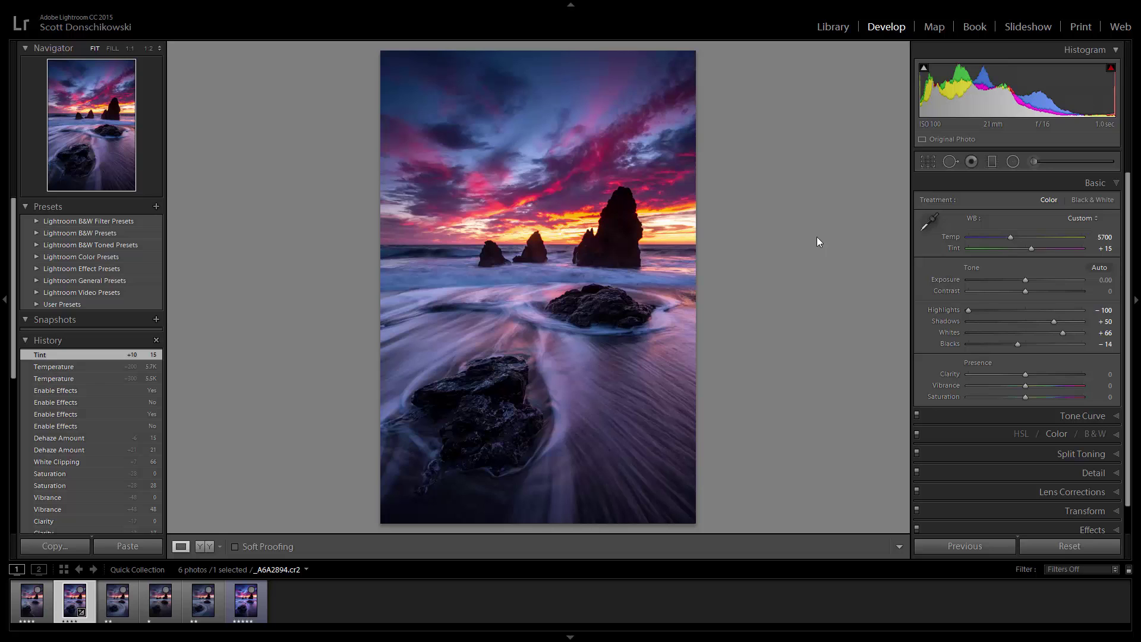
# Step: Compare the before and after versions twice, and inspect the swirling water and middle rock at 1:1
pyautogui.press('\\')
pyautogui.press('\\')
pyautogui.press('\\')
pyautogui.press('\\')
pyautogui.click(542, 303)
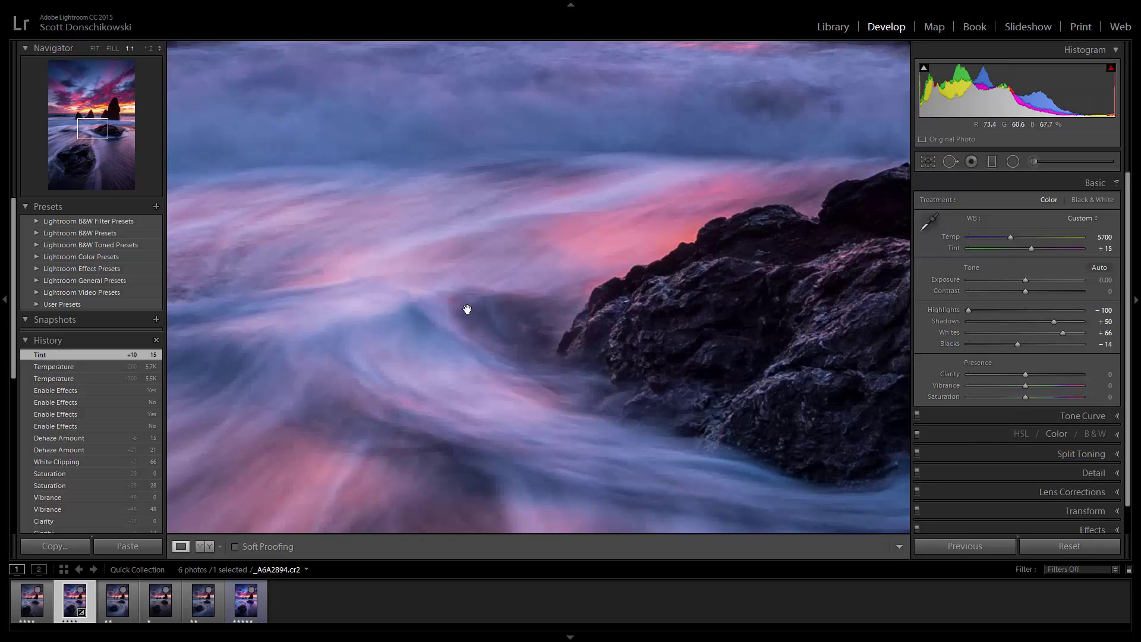
pyautogui.moveTo(823, 339); pyautogui.dragTo(534, 321)
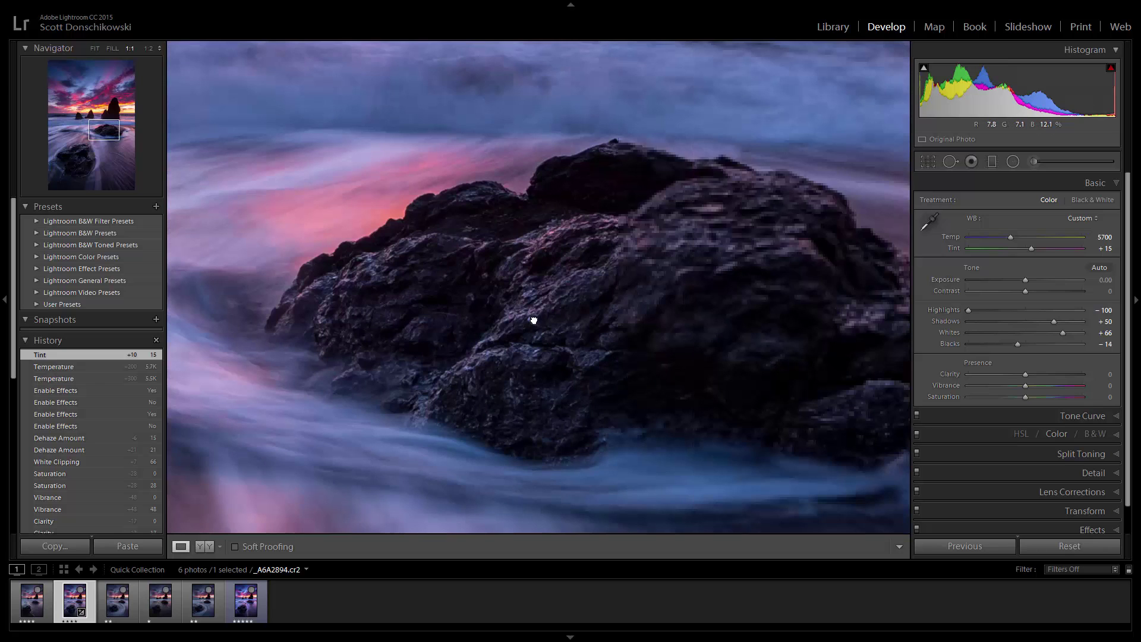
pyautogui.click(608, 297)
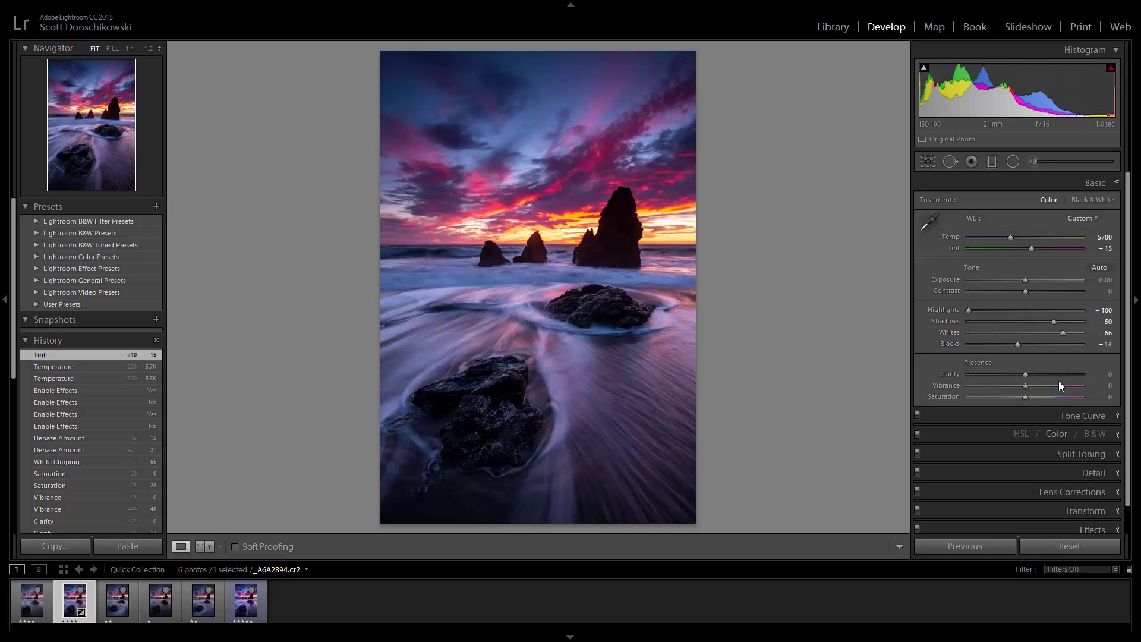
# Step: Raise Color noise reduction to 49 while viewing the middle rock at 1:1
pyautogui.scroll(-2, 1060, 390)
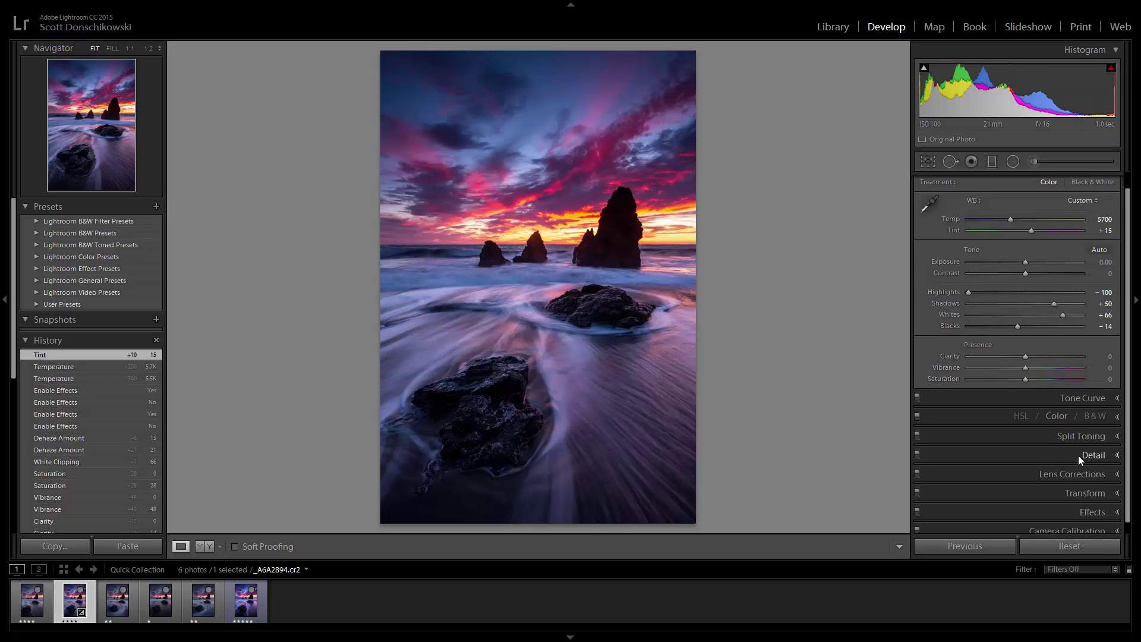
pyautogui.scroll(-1, 1078, 459)
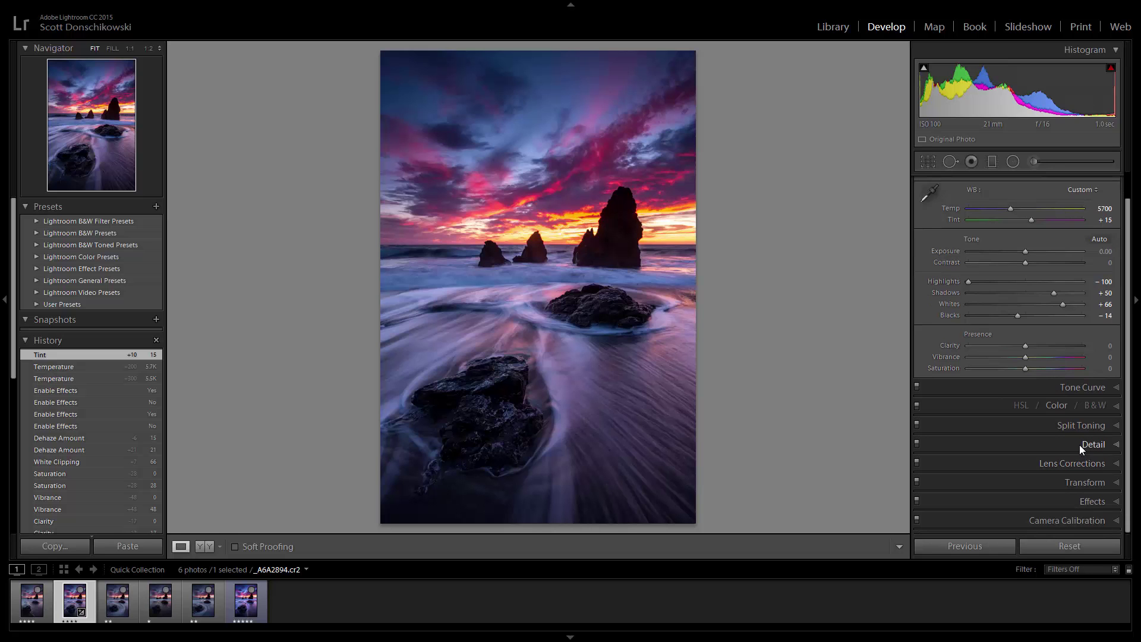
pyautogui.click(1079, 445)
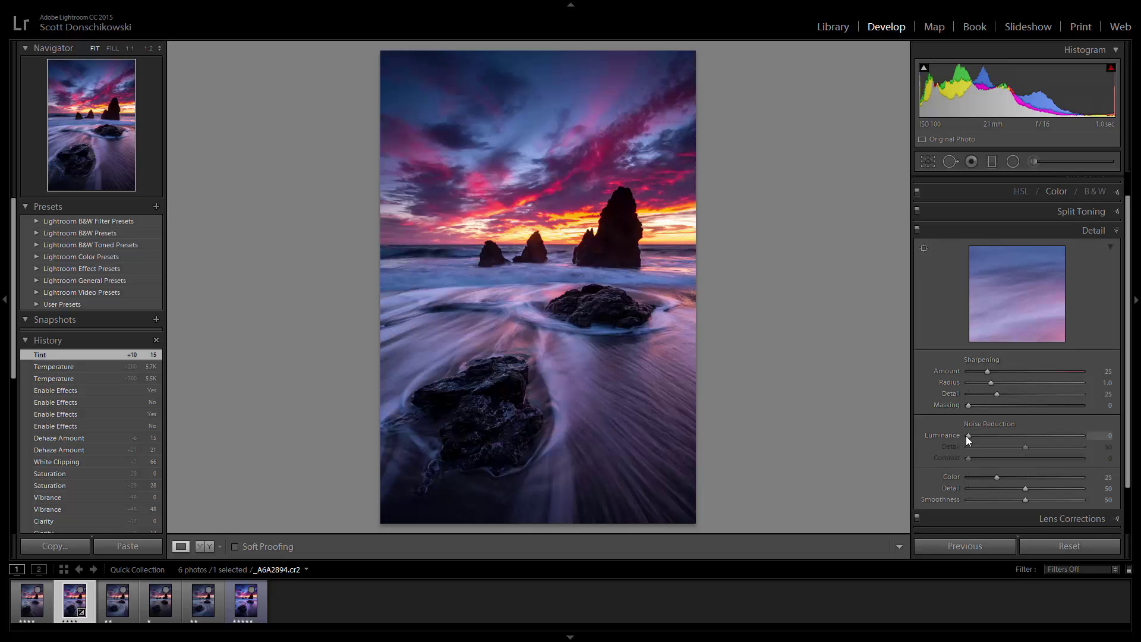
pyautogui.click(616, 297)
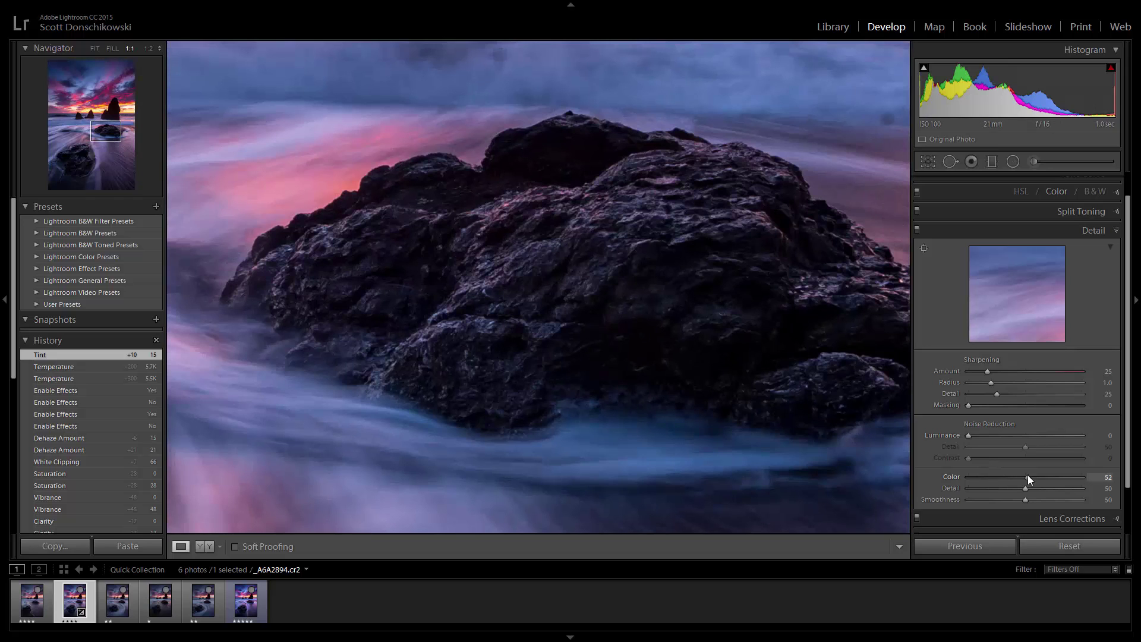
pyautogui.moveTo(1024, 476); pyautogui.dragTo(1025, 476)
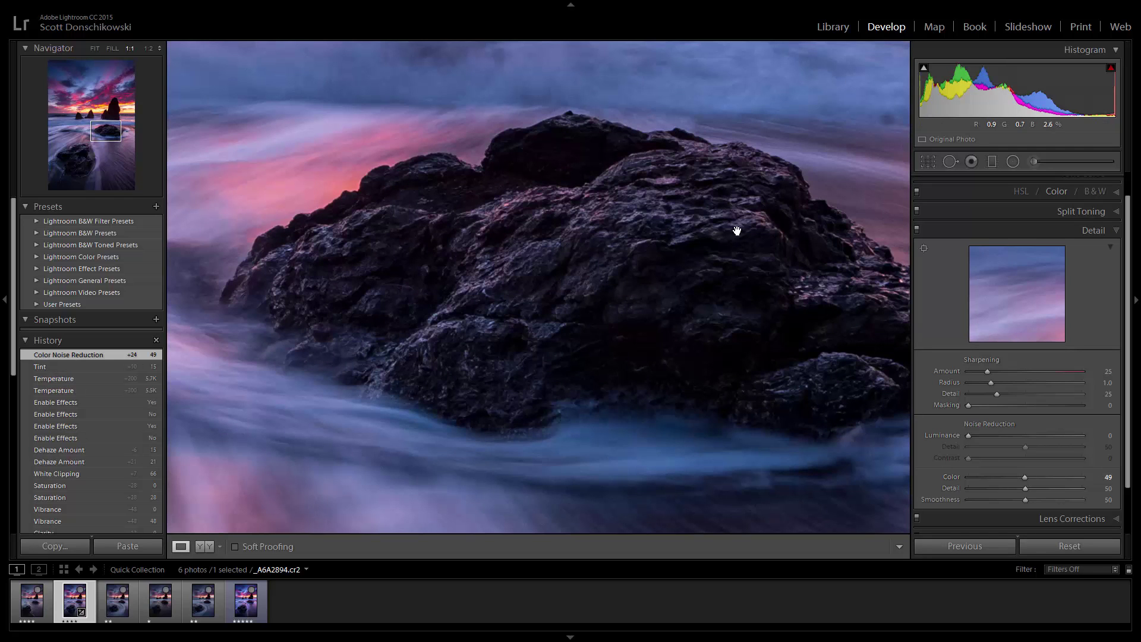
# Step: Compare the middle rock with Detail adjustments off and on at 1:1 and 2:1, finishing with them enabled
pyautogui.click(916, 230)
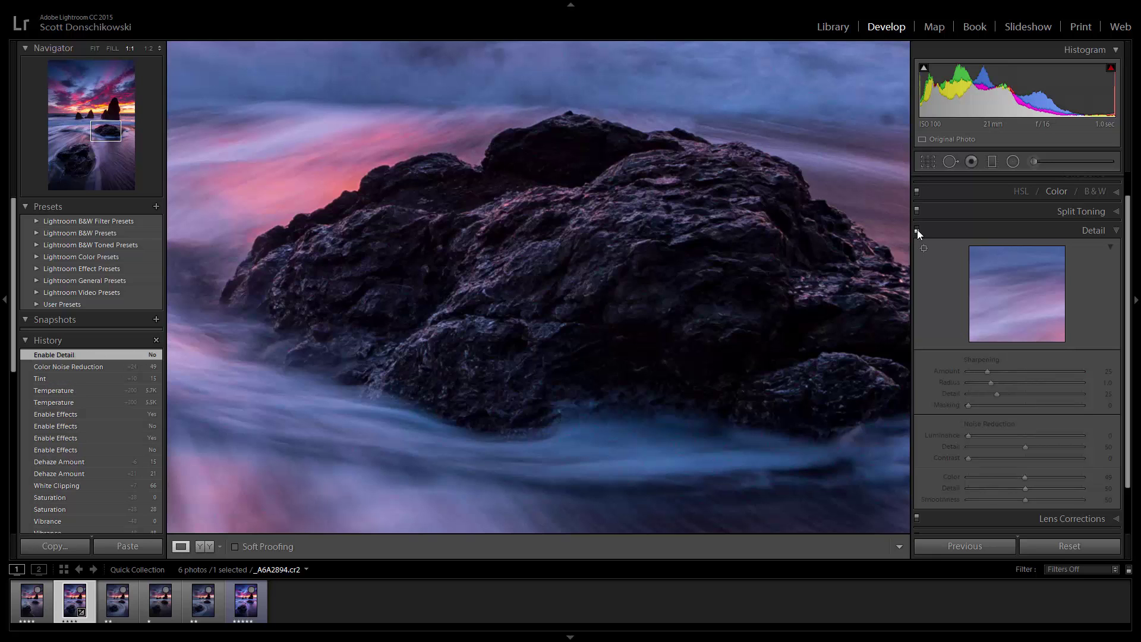
pyautogui.click(916, 230)
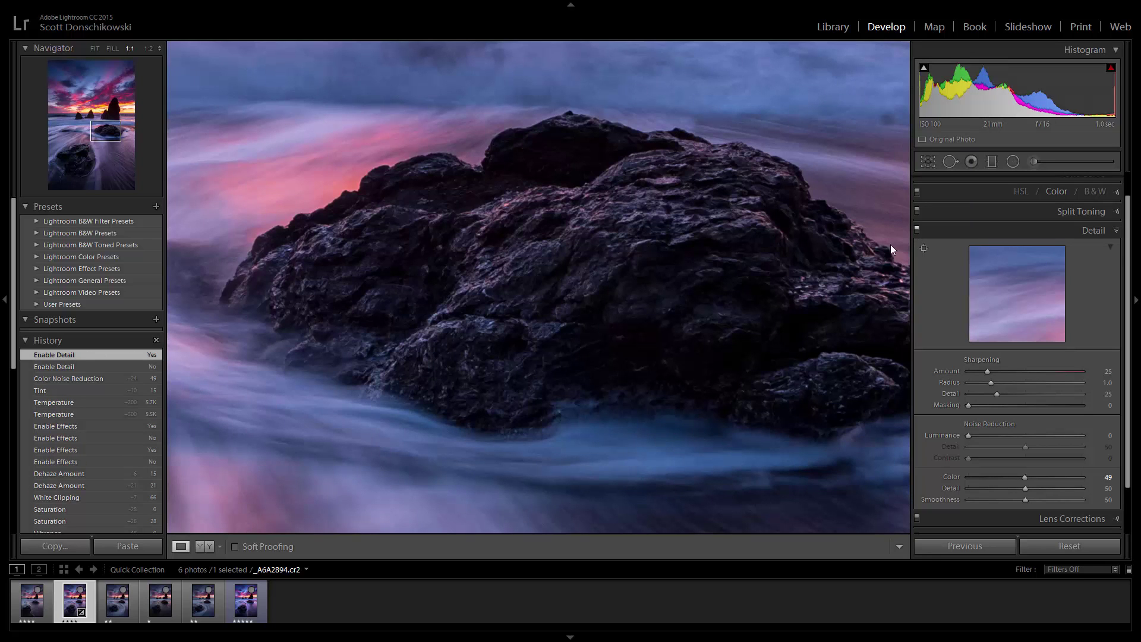
pyautogui.moveTo(704, 304); pyautogui.dragTo(686, 293)
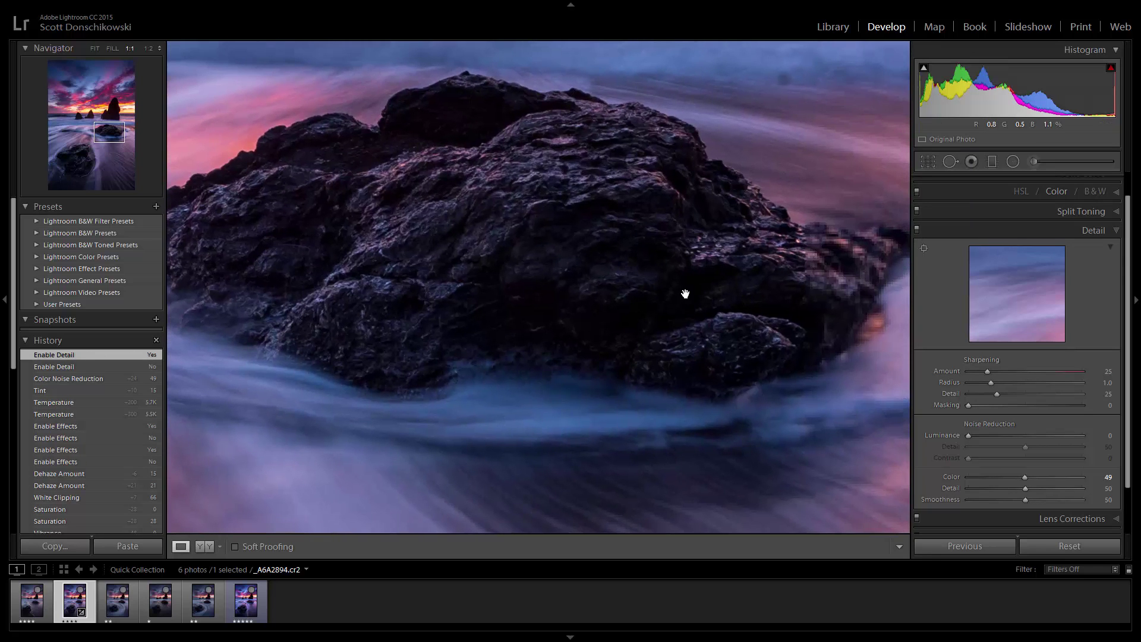
pyautogui.click(148, 49)
pyautogui.click(158, 49)
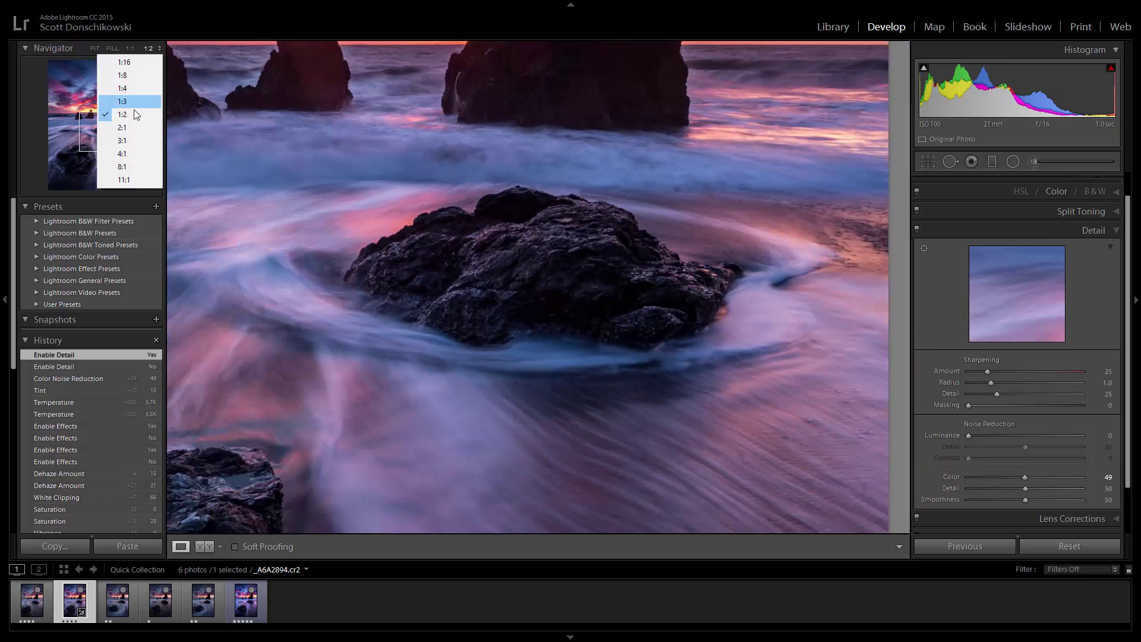
pyautogui.click(132, 127)
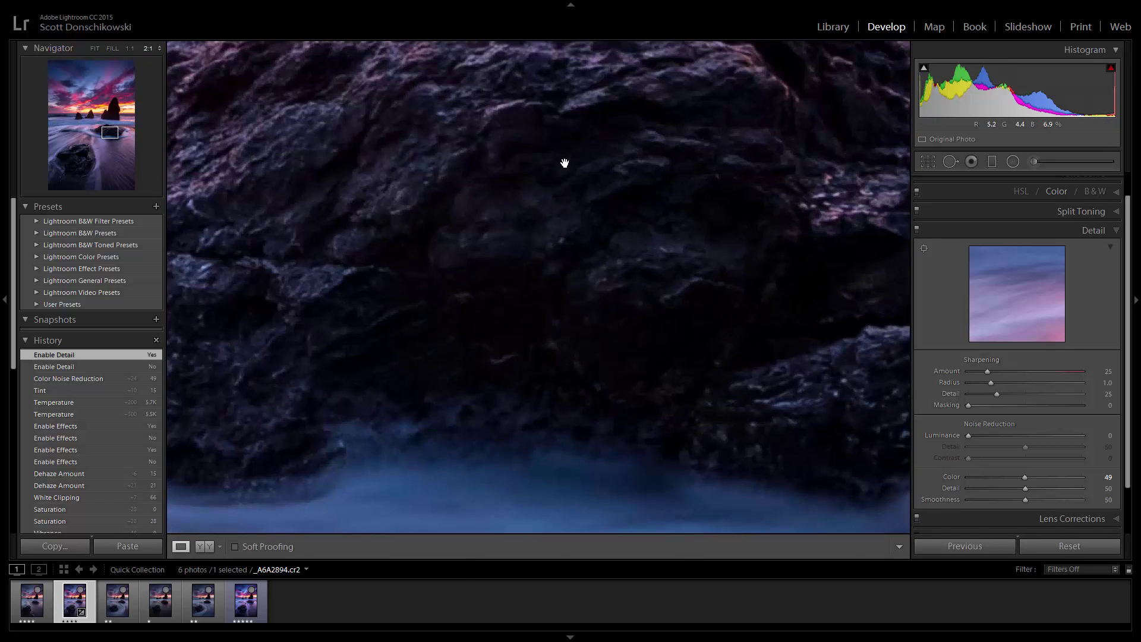
pyautogui.moveTo(563, 161); pyautogui.dragTo(614, 291)
pyautogui.click(916, 230)
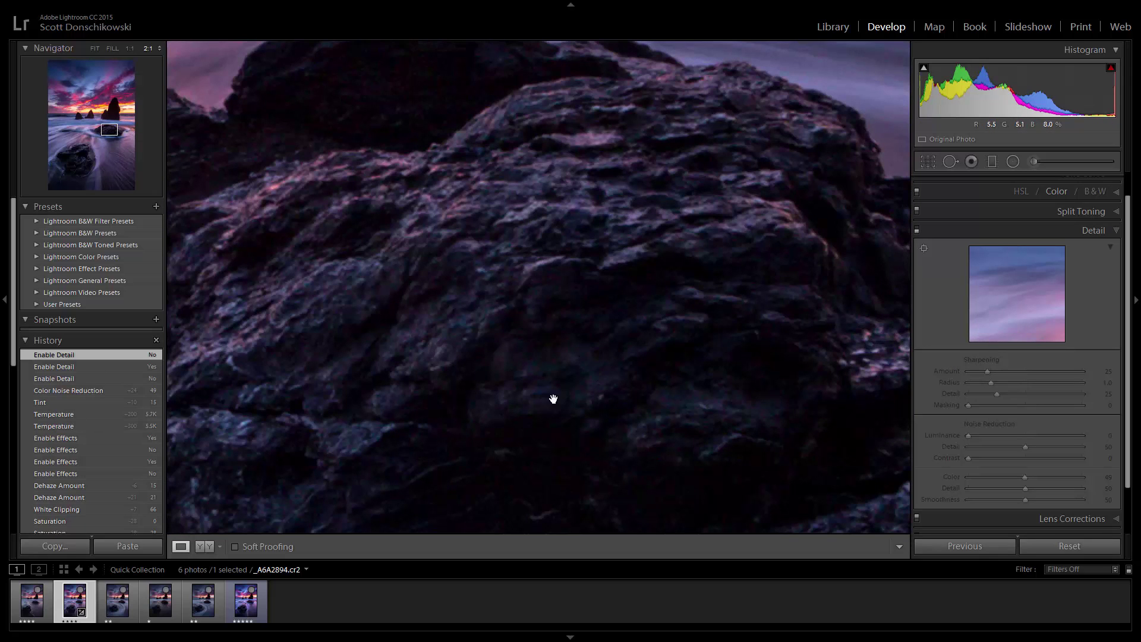
pyautogui.click(917, 230)
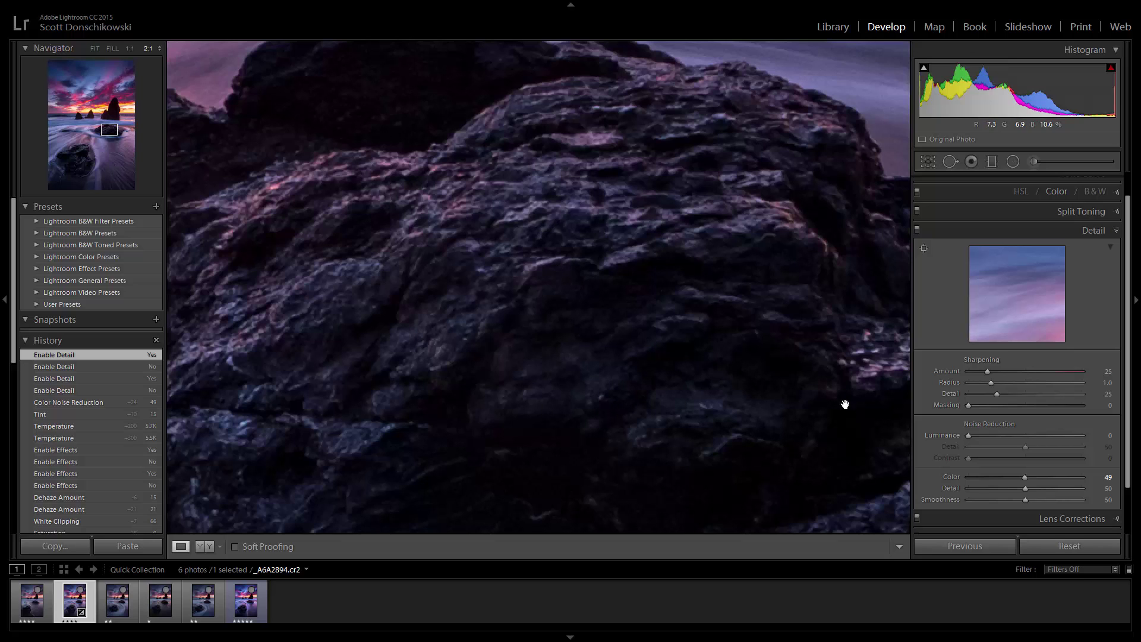
# Step: Try Color noise reduction at 0 and 25 against the dark base of the large sea stack, and set it to 50
pyautogui.moveTo(1025, 477); pyautogui.dragTo(919, 480)
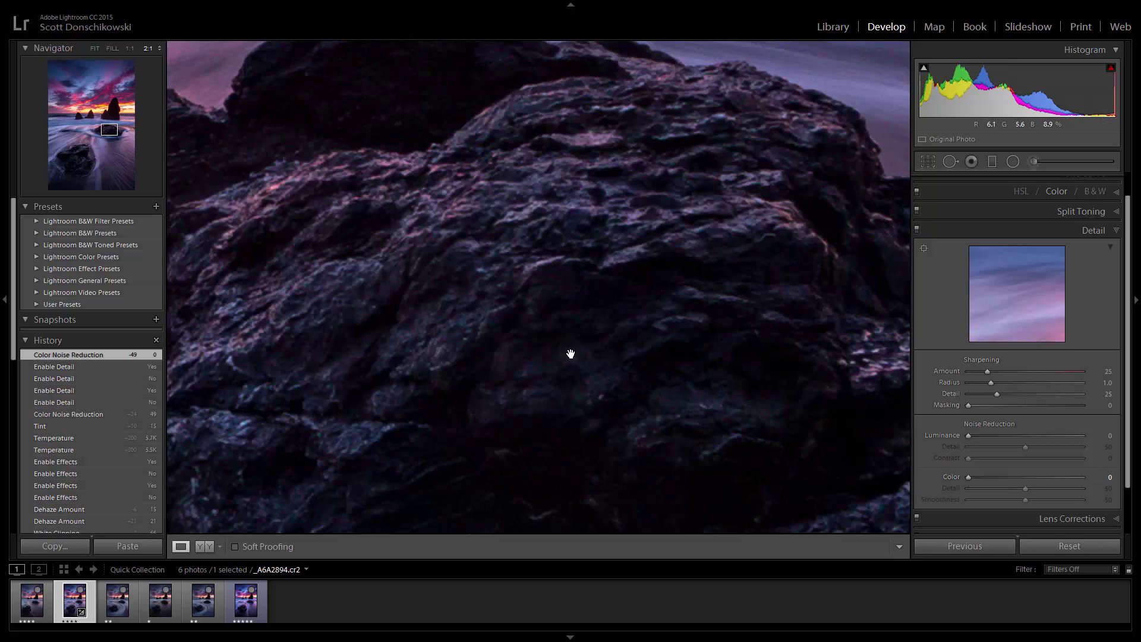
pyautogui.moveTo(706, 230); pyautogui.dragTo(558, 435)
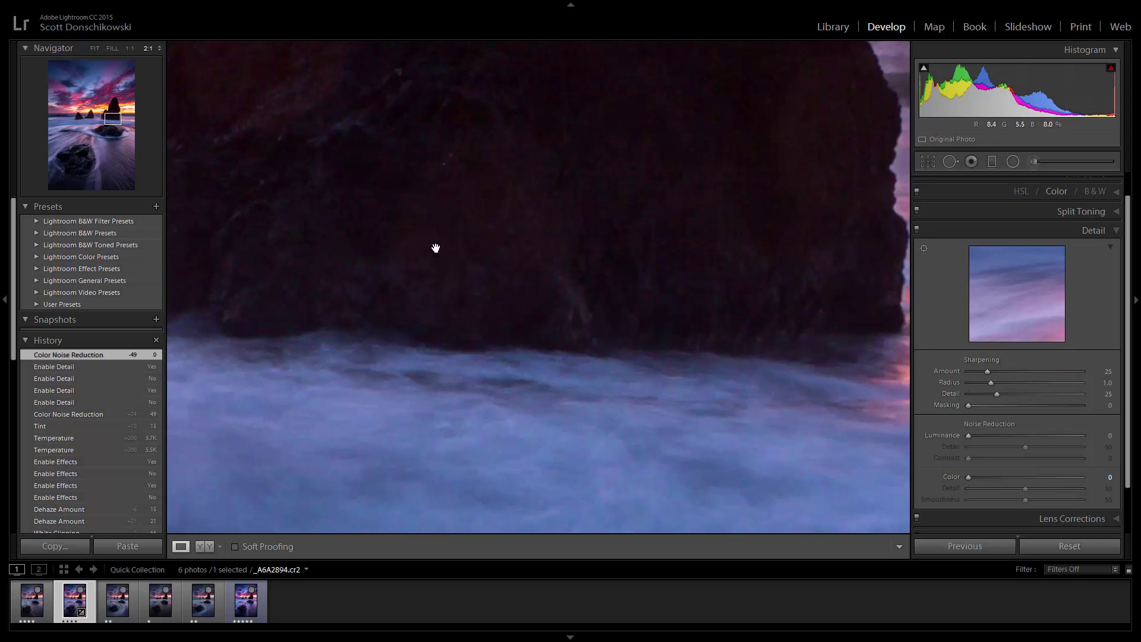
pyautogui.moveTo(968, 477); pyautogui.dragTo(996, 477)
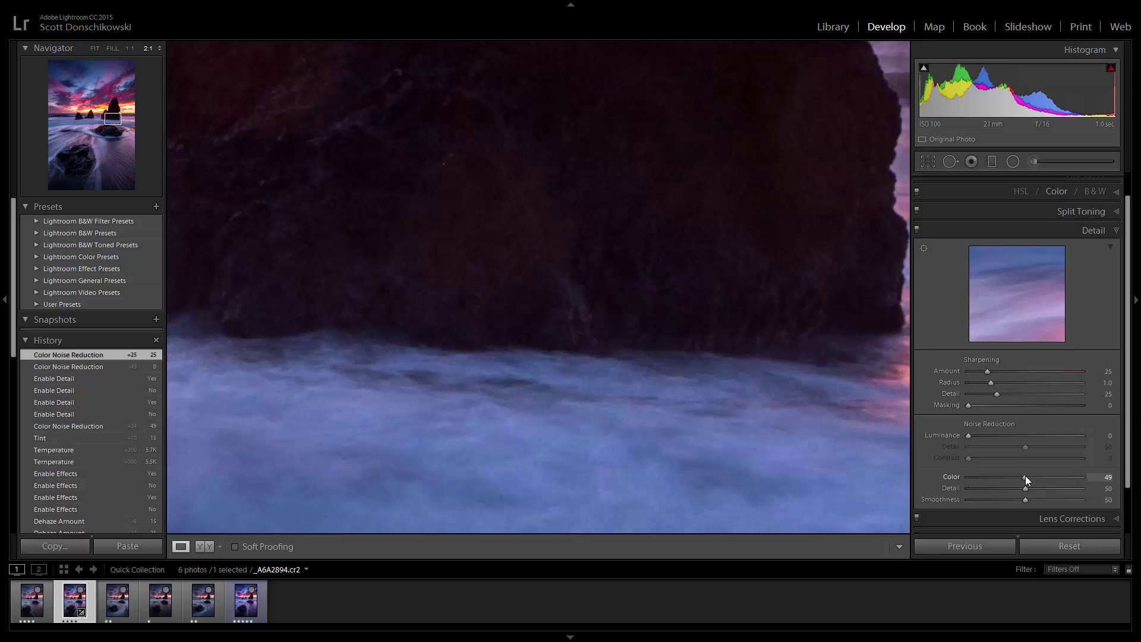
pyautogui.click(1107, 477)
pyautogui.write('50')
pyautogui.press('Return')
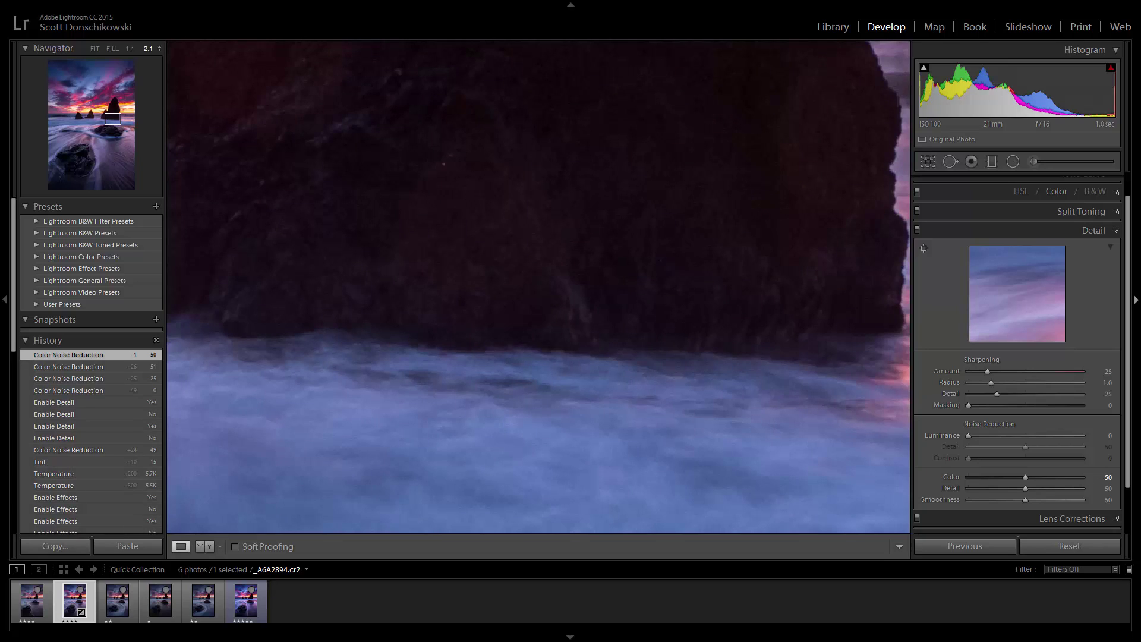
# Step: Inspect the large sea stack's shadows and edges at 2:1 for remaining colour noise, and return to the full photo
pyautogui.moveTo(507, 198); pyautogui.dragTo(610, 354)
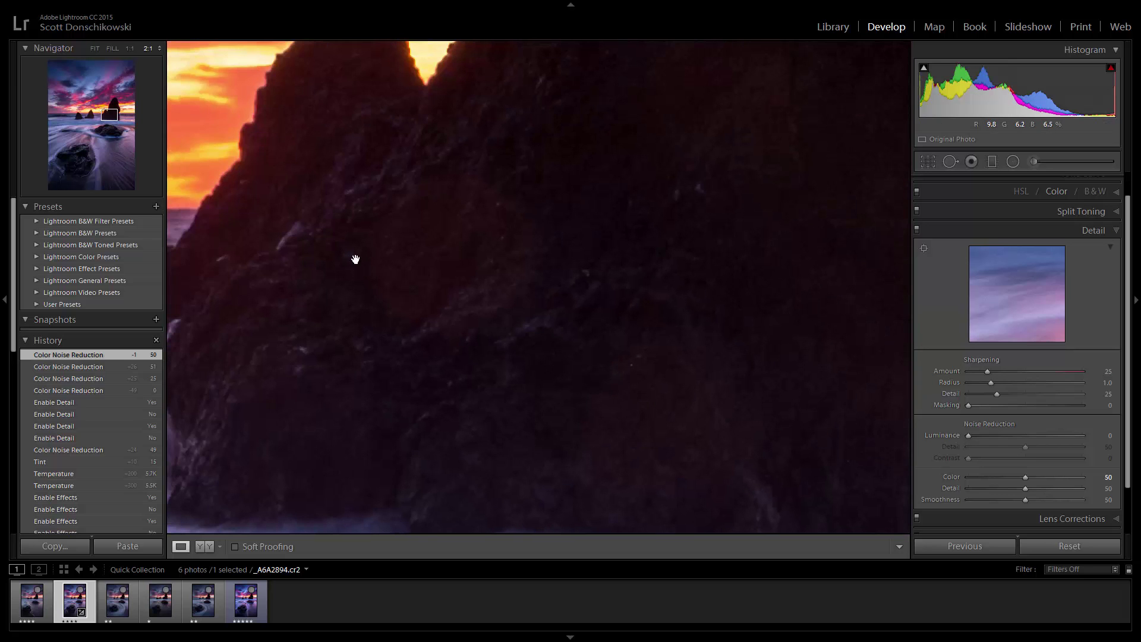
pyautogui.moveTo(355, 259); pyautogui.dragTo(550, 298)
pyautogui.moveTo(699, 284); pyautogui.dragTo(451, 394)
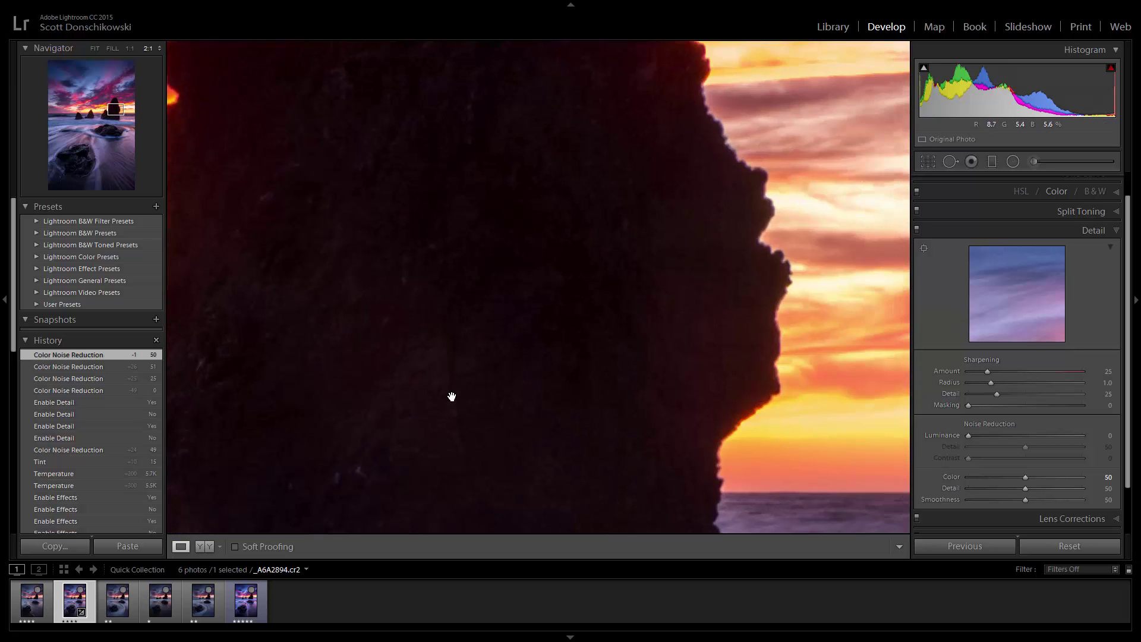
pyautogui.click(542, 372)
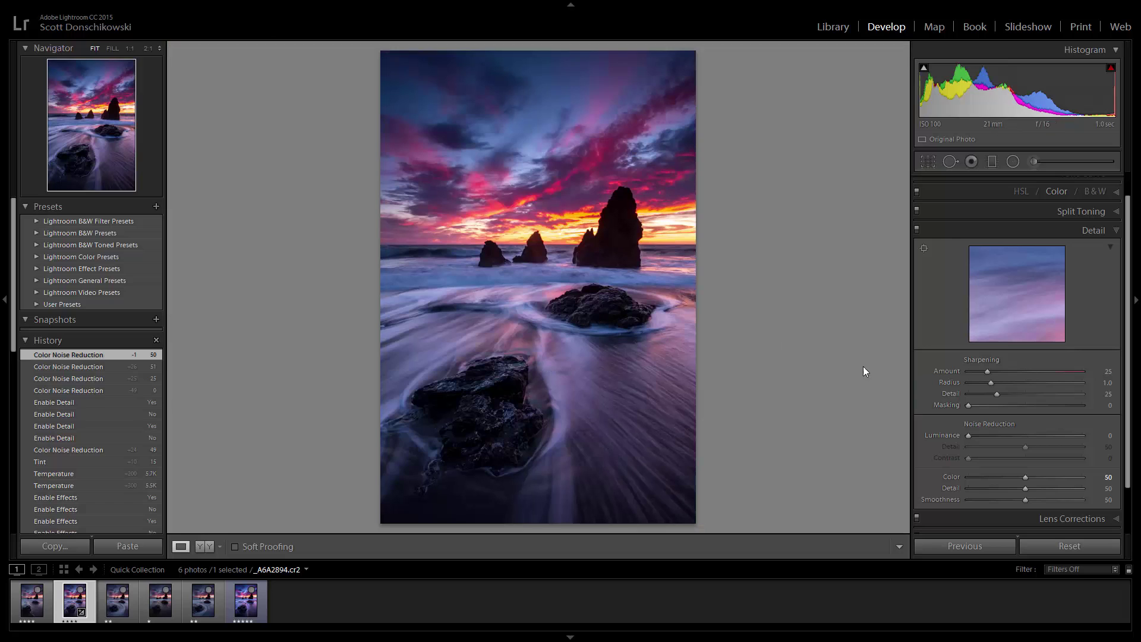
pyautogui.scroll(2, 1036, 355)
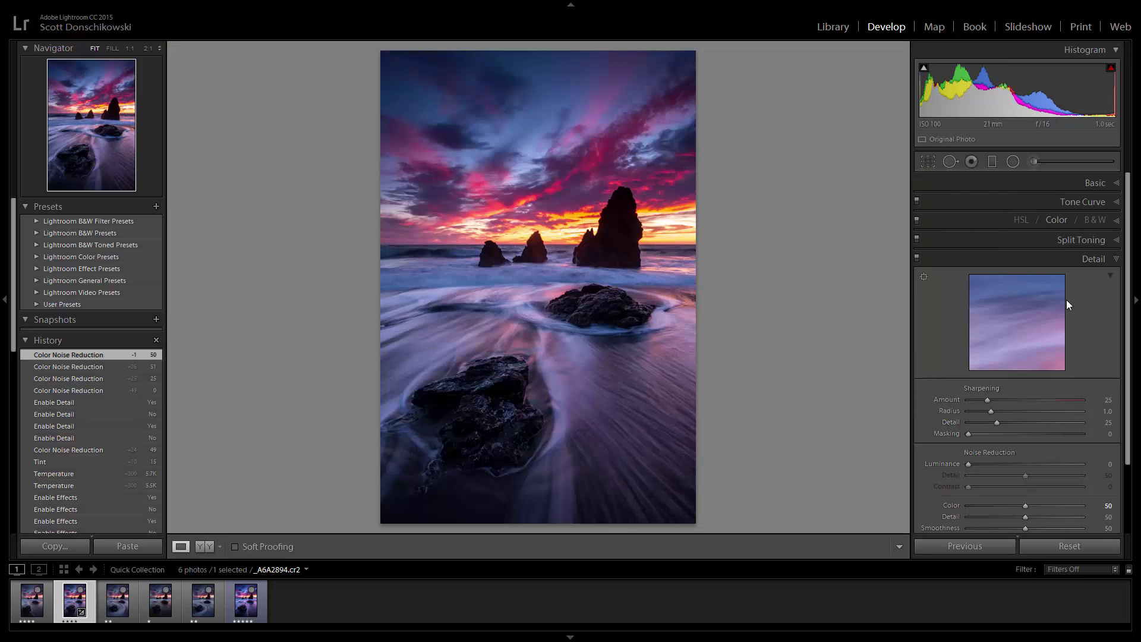
# Step: Straighten the photo along the ocean horizon with Crop & Straighten to an angle of -0.19 and apply the crop
pyautogui.click(1090, 260)
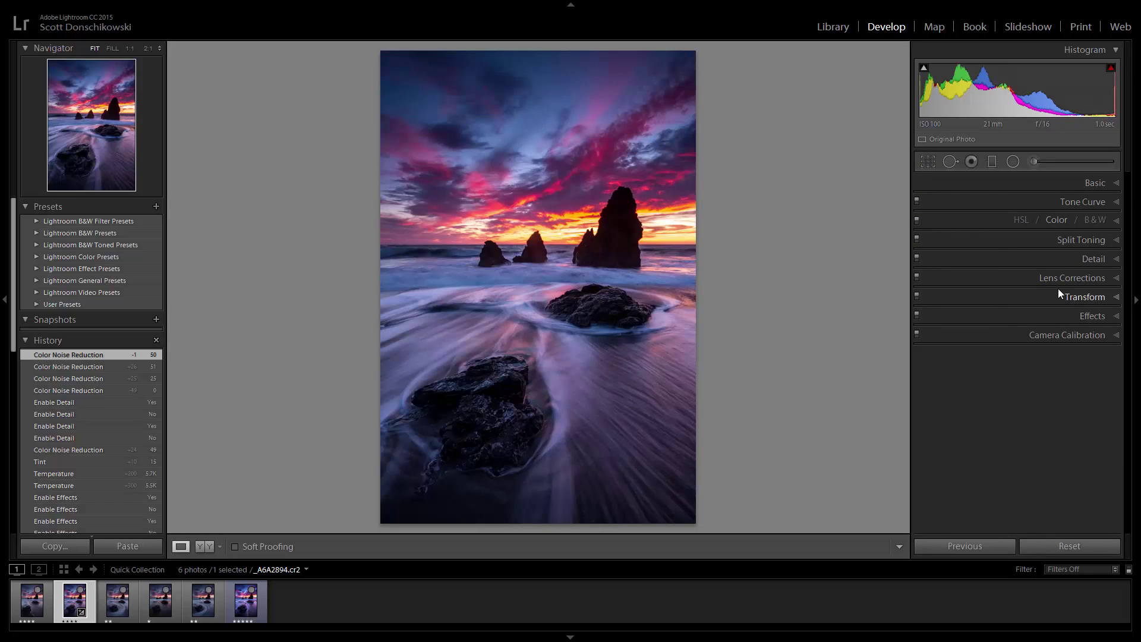
pyautogui.click(928, 162)
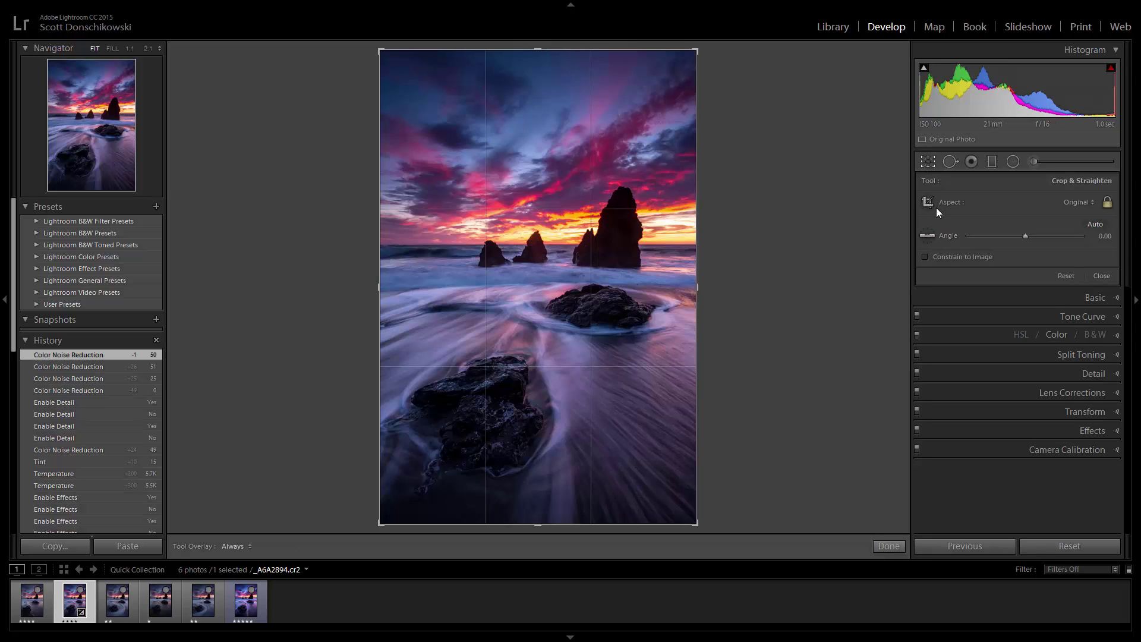
pyautogui.click(935, 165)
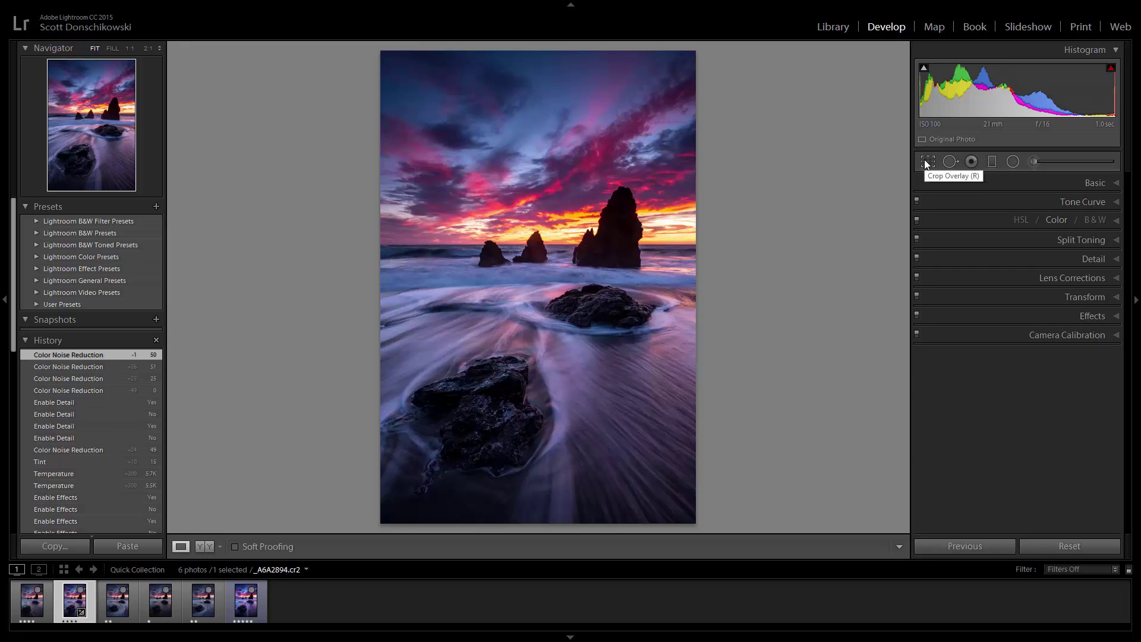
pyautogui.click(928, 164)
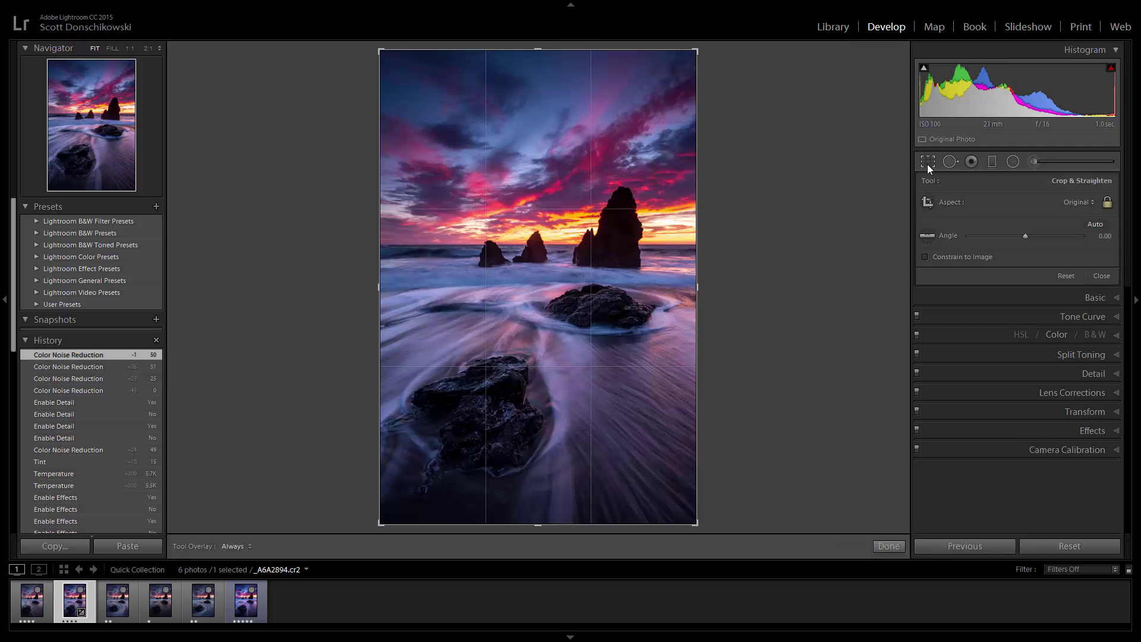
pyautogui.click(930, 236)
pyautogui.moveTo(396, 245); pyautogui.dragTo(745, 243)
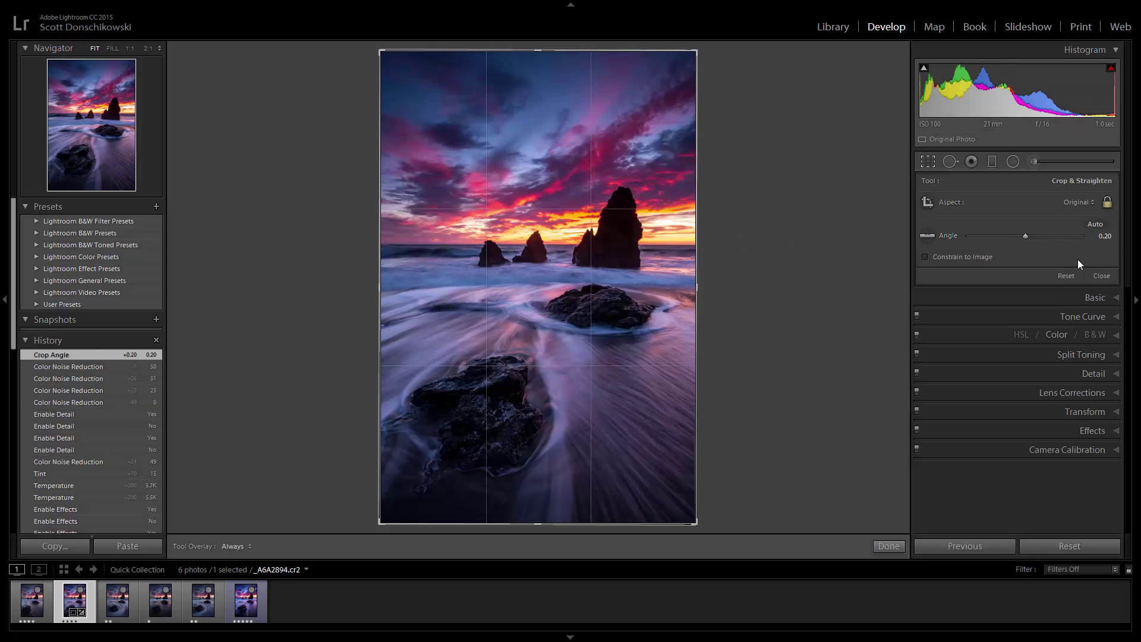
pyautogui.click(927, 235)
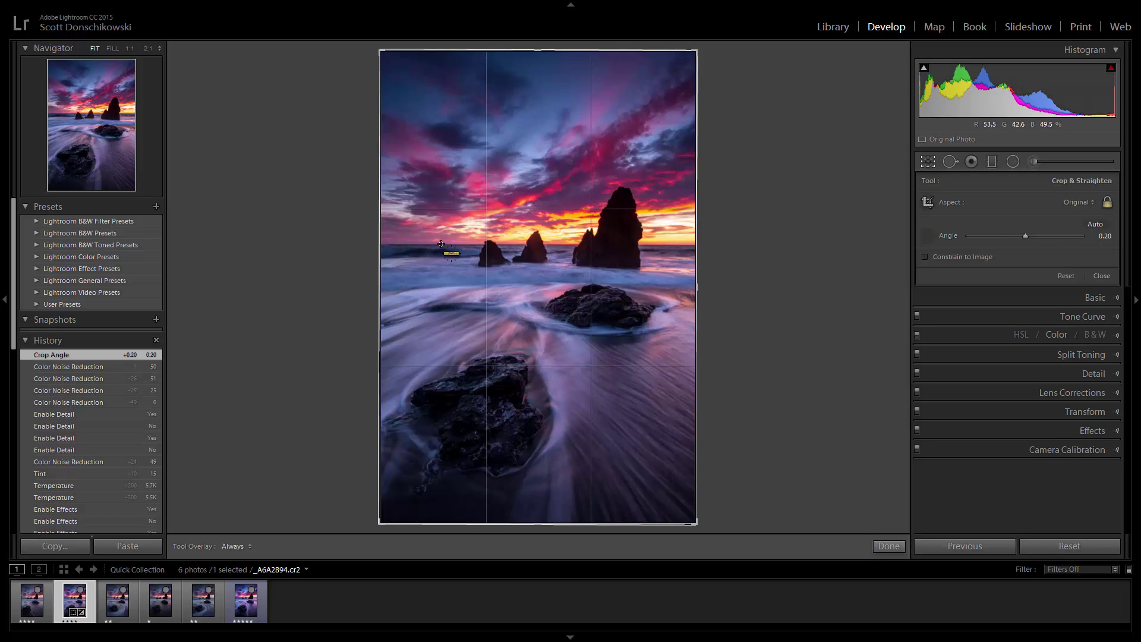
pyautogui.moveTo(441, 244); pyautogui.dragTo(880, 246)
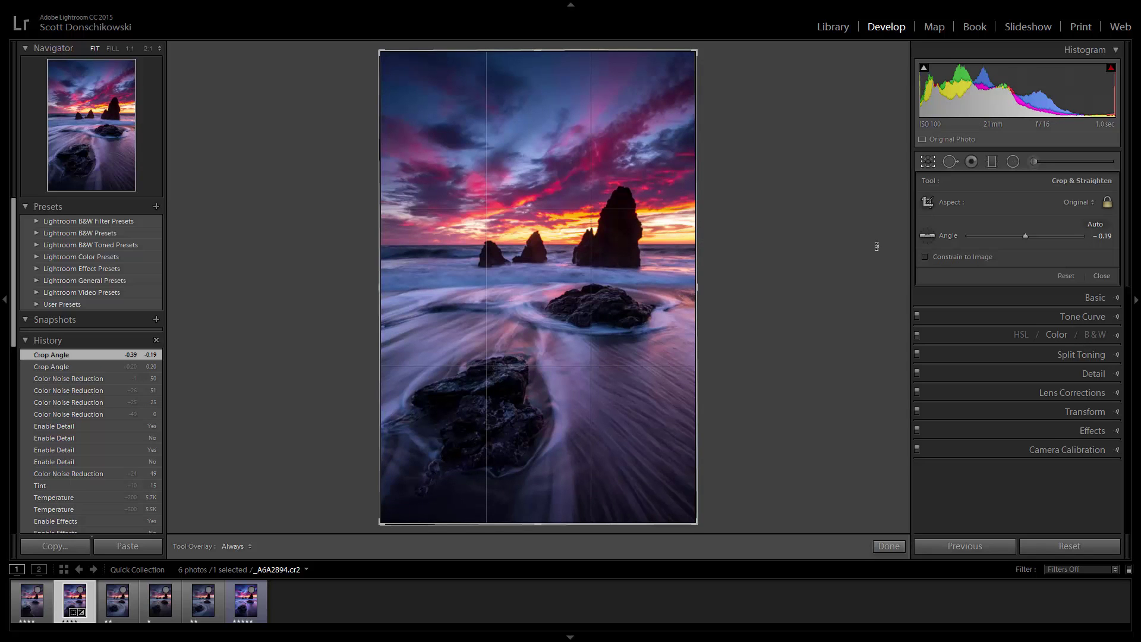
pyautogui.press('Return')
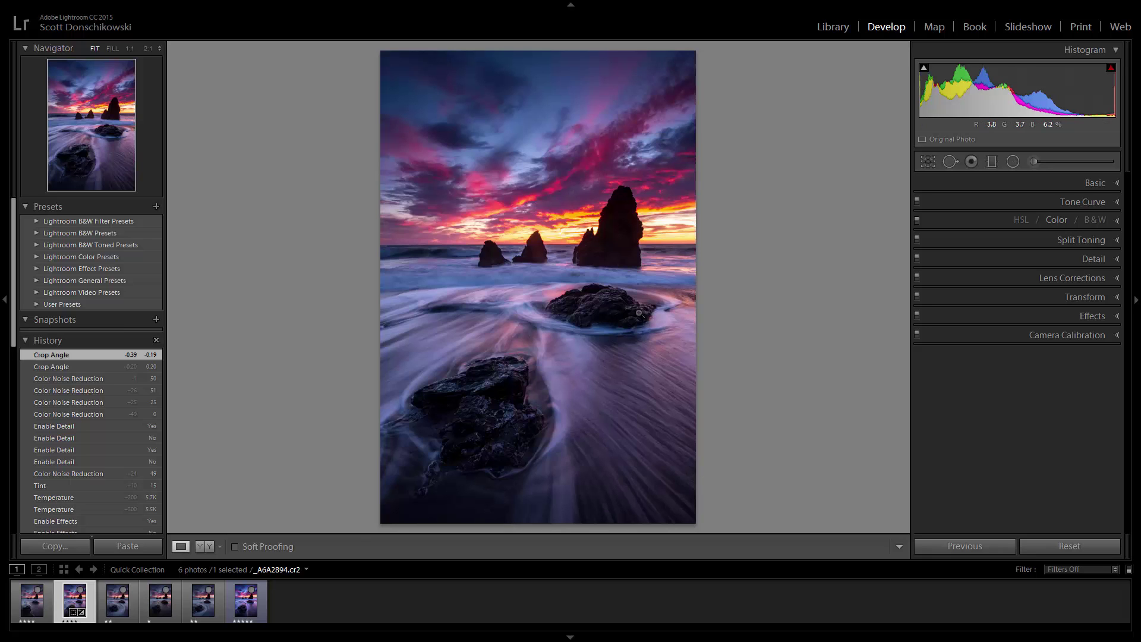
# Step: Compare the full photo before and after all the develop adjustments, finishing on the edited version
pyautogui.press('\\')
pyautogui.press('\\')
pyautogui.press('\\')
pyautogui.press('\\')
# Step: With the Basic adjustments open, inspect the foreground rock's shadows and edges at 1:1 and return to the full photo
pyautogui.click(1054, 185)
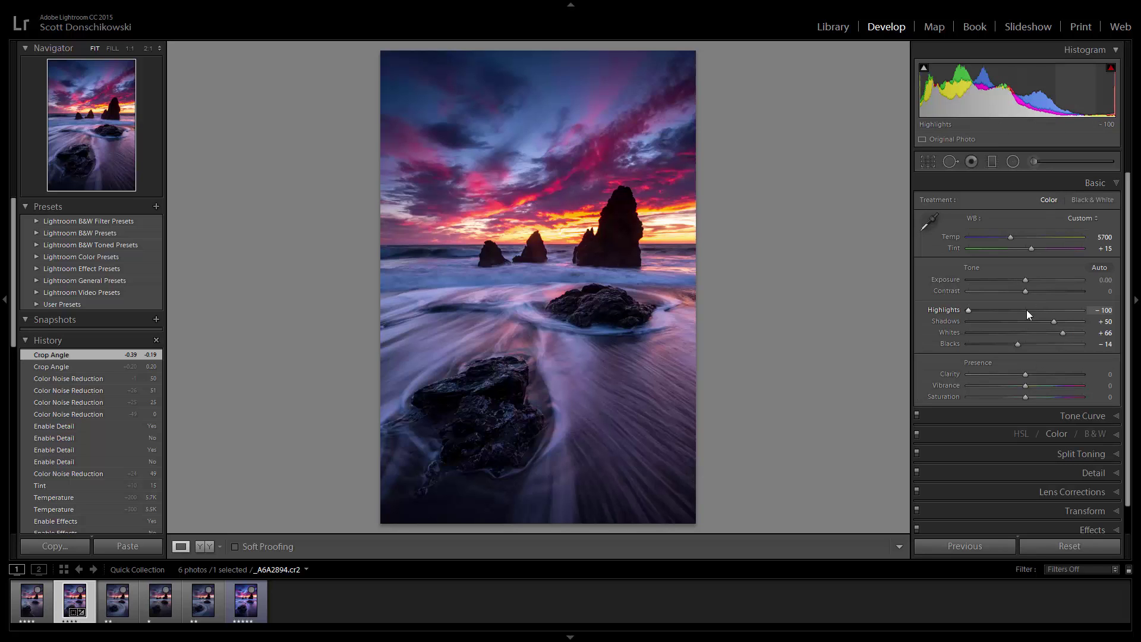
pyautogui.click(451, 506)
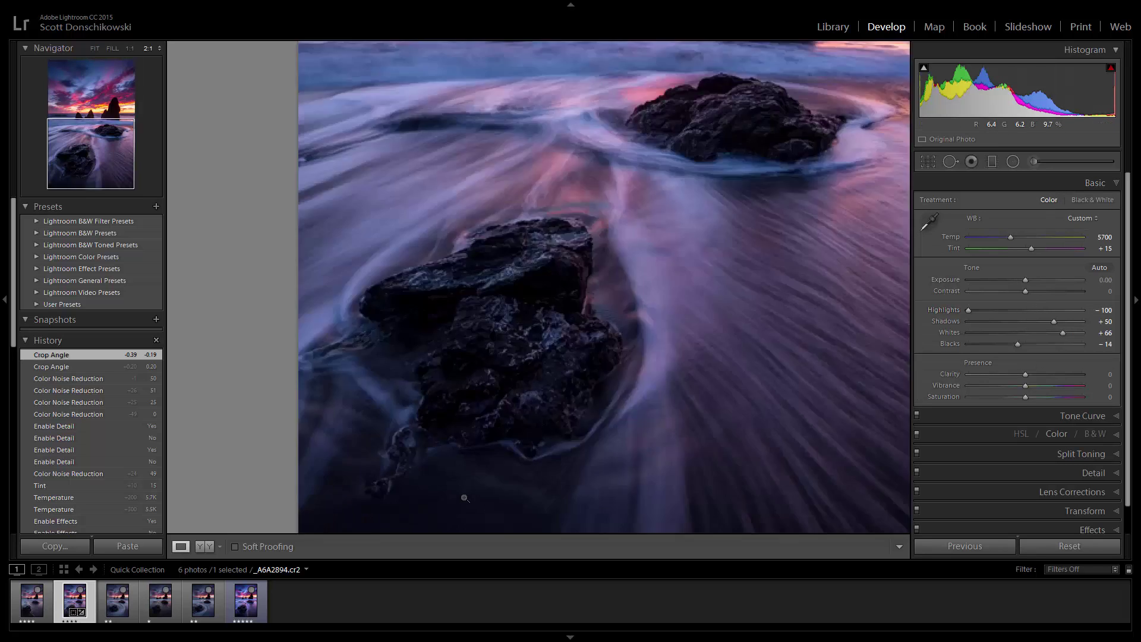
pyautogui.click(130, 48)
pyautogui.moveTo(695, 224); pyautogui.dragTo(487, 375)
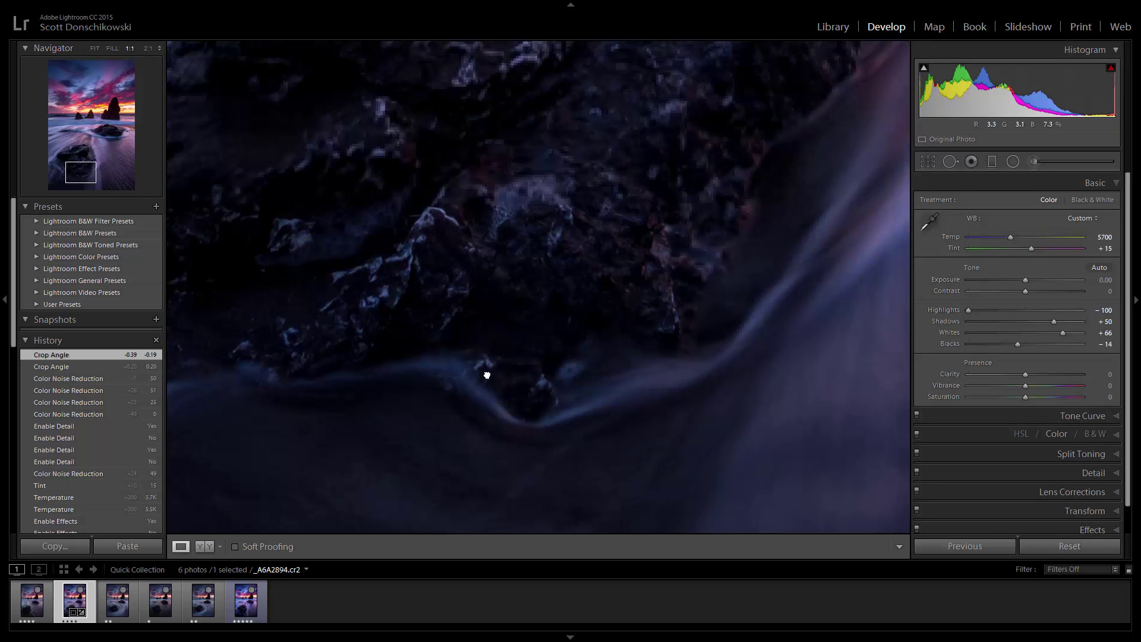
pyautogui.moveTo(636, 273); pyautogui.dragTo(581, 375)
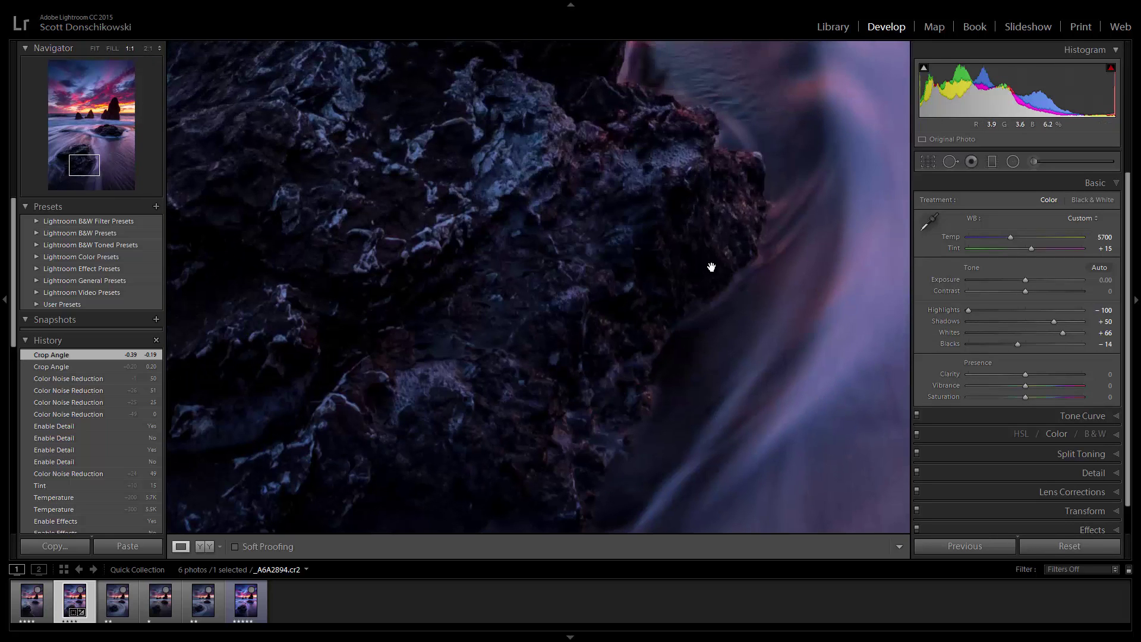
pyautogui.moveTo(755, 311); pyautogui.dragTo(535, 125)
pyautogui.moveTo(687, 295); pyautogui.dragTo(657, 240)
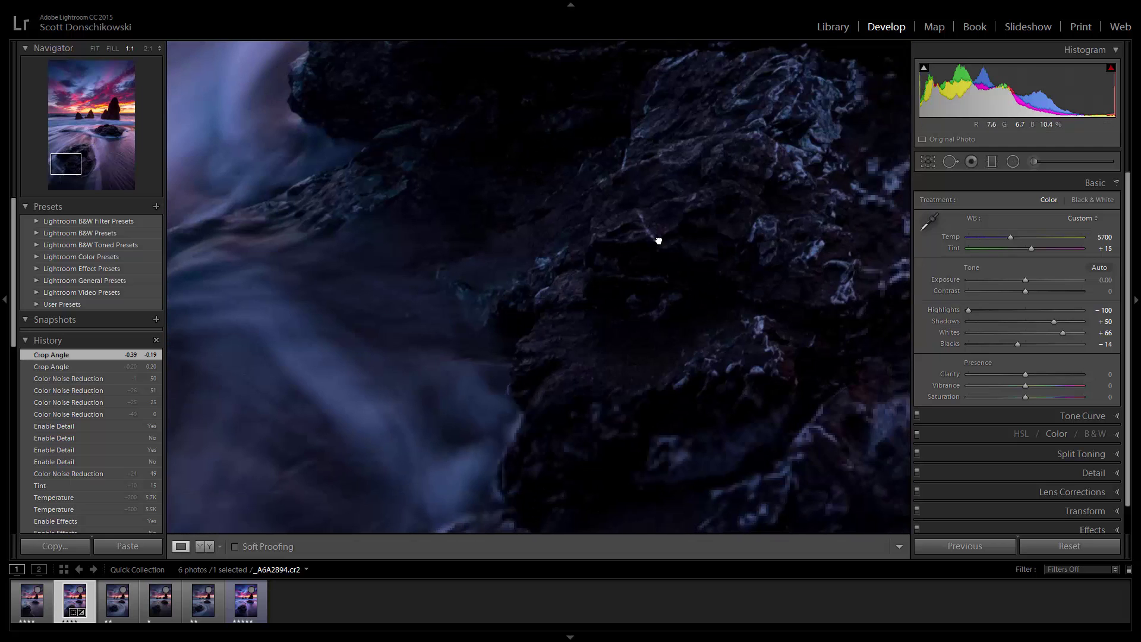
pyautogui.click(668, 297)
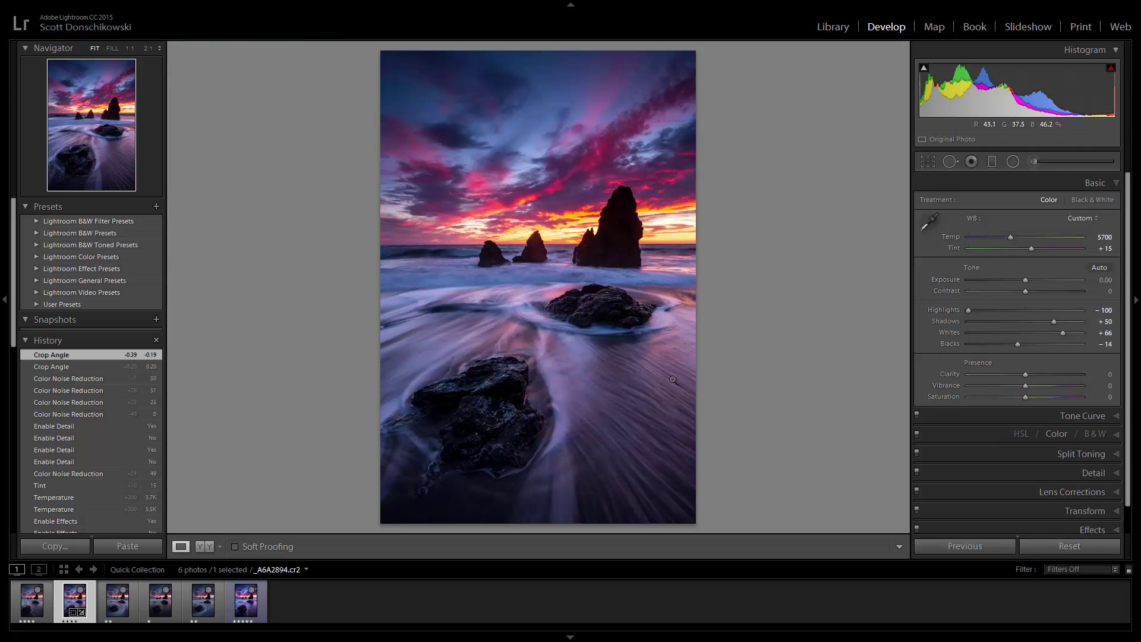
# Step: Inspect the streaked water, sea stacks and horizon at 1:1, and return to the full photo
pyautogui.click(595, 394)
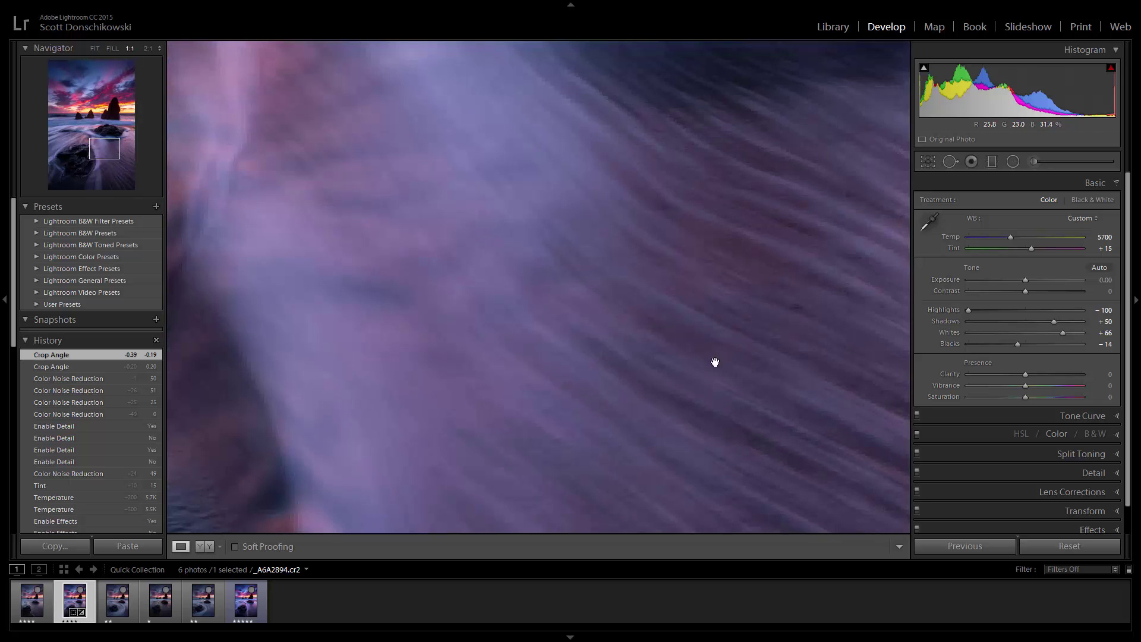
pyautogui.moveTo(675, 388); pyautogui.dragTo(509, 378)
pyautogui.moveTo(642, 239); pyautogui.dragTo(564, 251)
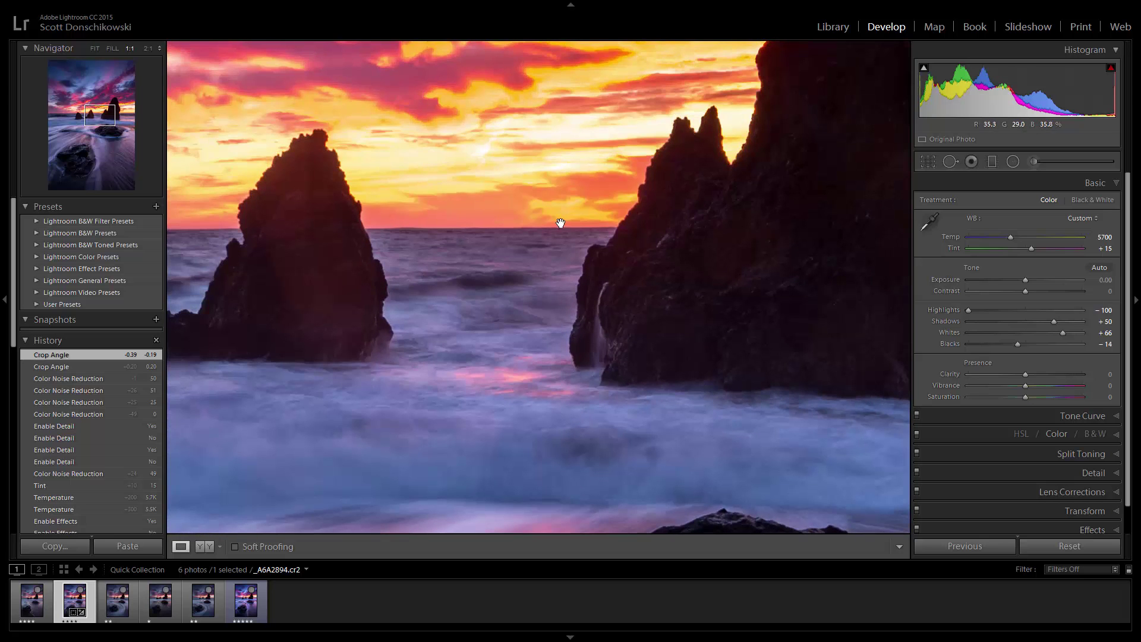
pyautogui.click(563, 235)
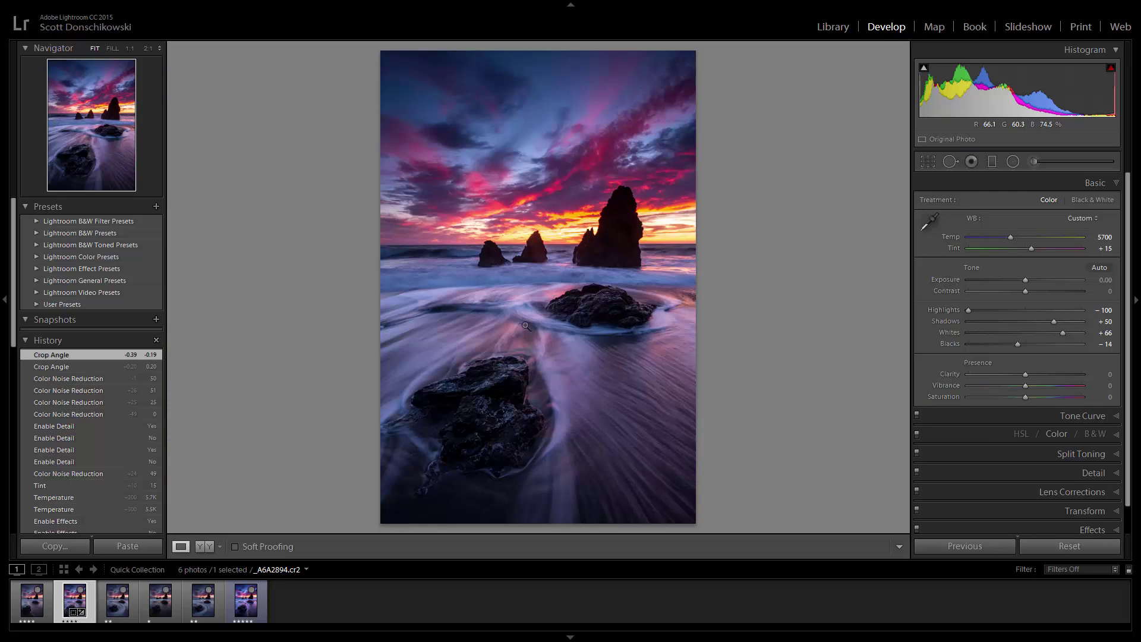
# Step: Open the unedited _A6A2893.cr2 and examine its horizon waves and sea stacks at 1:1
pyautogui.click(34, 605)
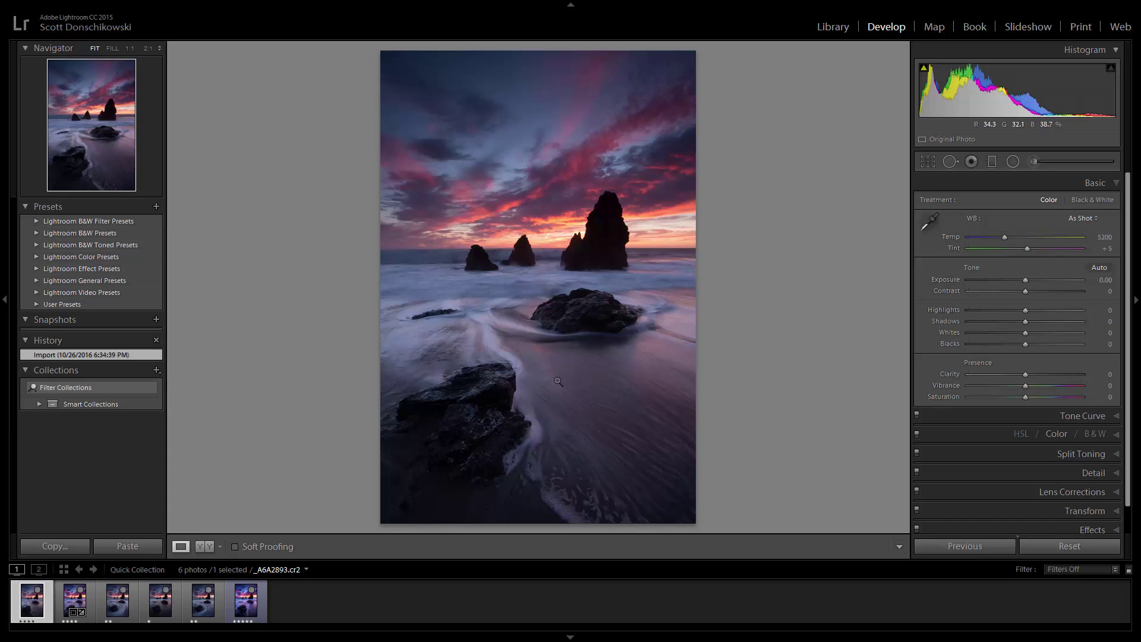
pyautogui.click(515, 249)
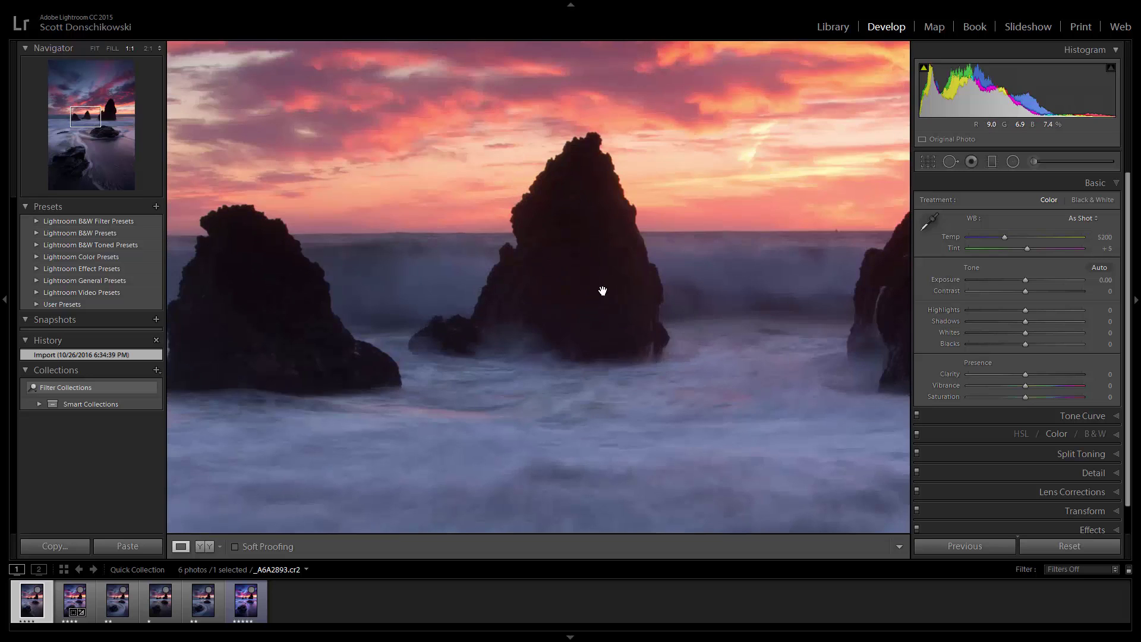
pyautogui.moveTo(736, 250); pyautogui.dragTo(319, 326)
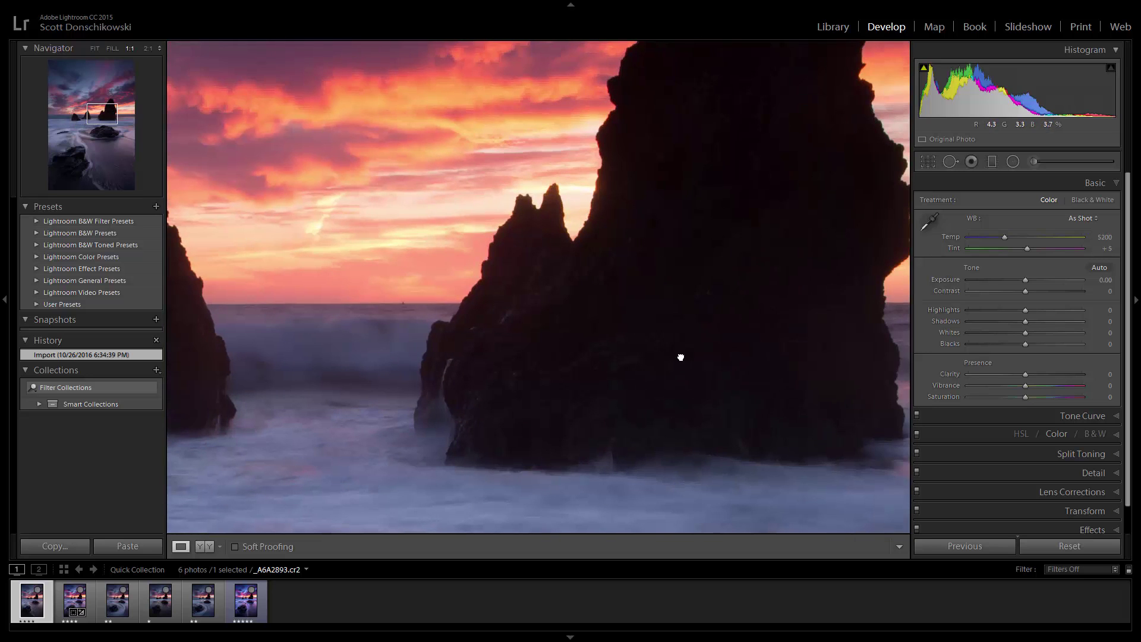
pyautogui.moveTo(680, 356); pyautogui.dragTo(571, 368)
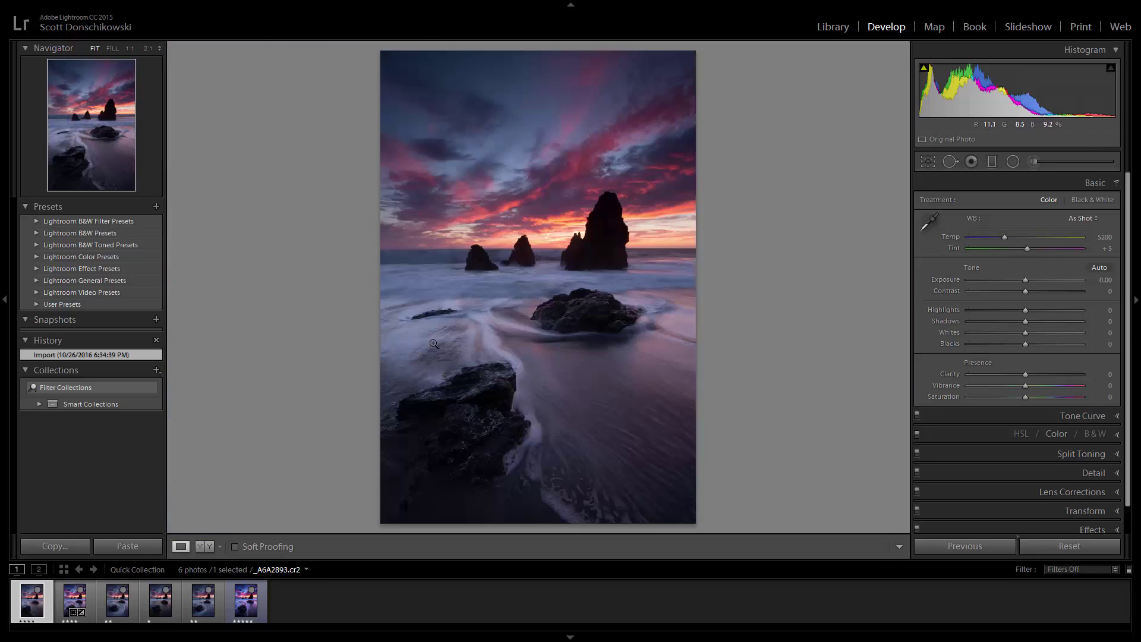
pyautogui.click(416, 353)
# Step: Select _A6A2894.cr2 and _A6A2893.cr2, turn Auto Sync off, and synchronize all develop settings from _A6A2894.cr2 to _A6A2893.cr2
pyautogui.click(70, 599)
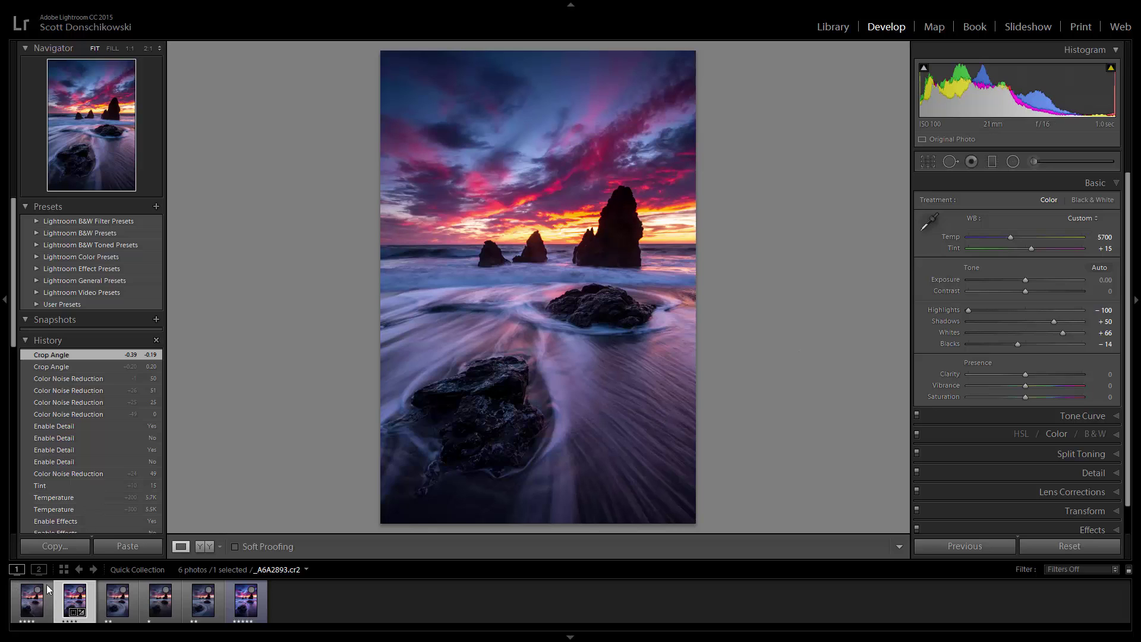
pyautogui.click(31, 607)
pyautogui.keyDown('ctrl'); pyautogui.click(32, 606); pyautogui.keyUp('ctrl')
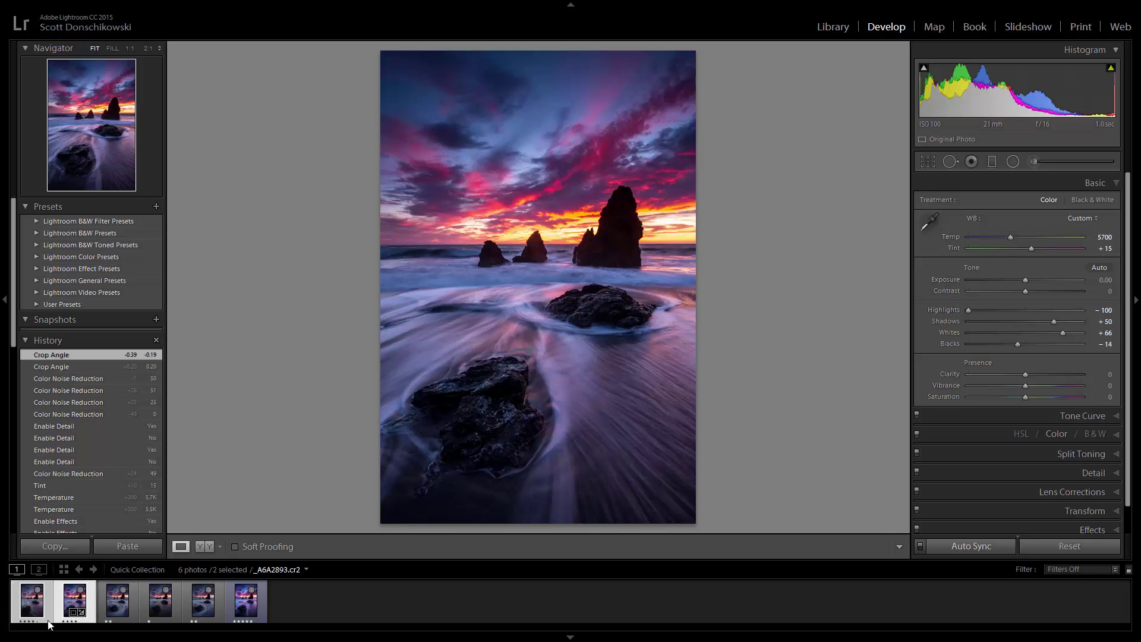
pyautogui.click(75, 601)
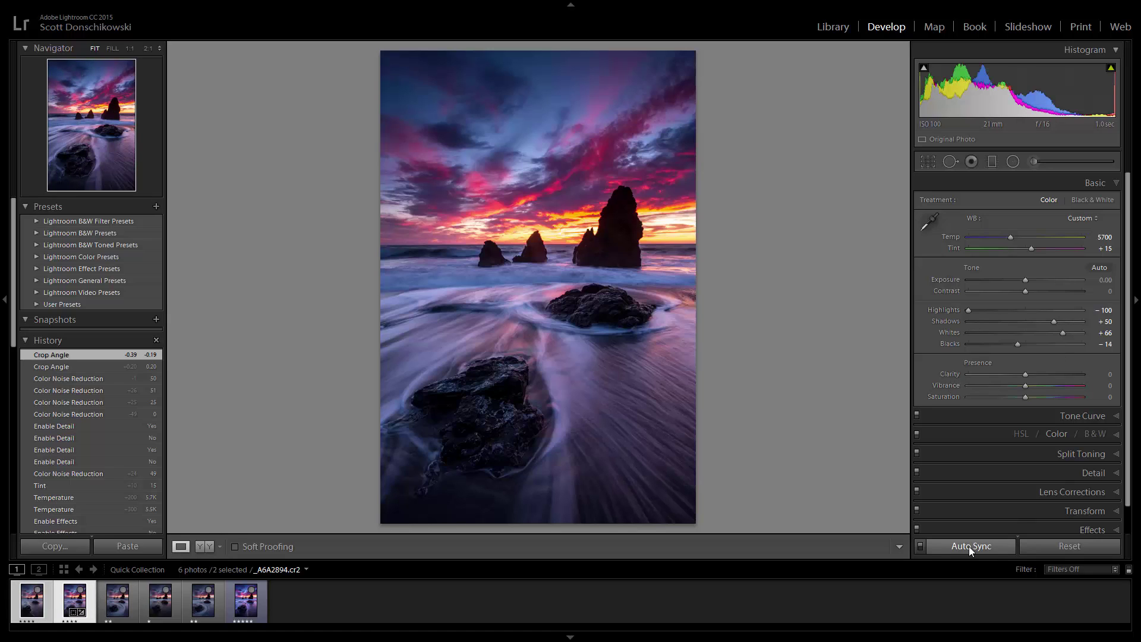
pyautogui.click(920, 545)
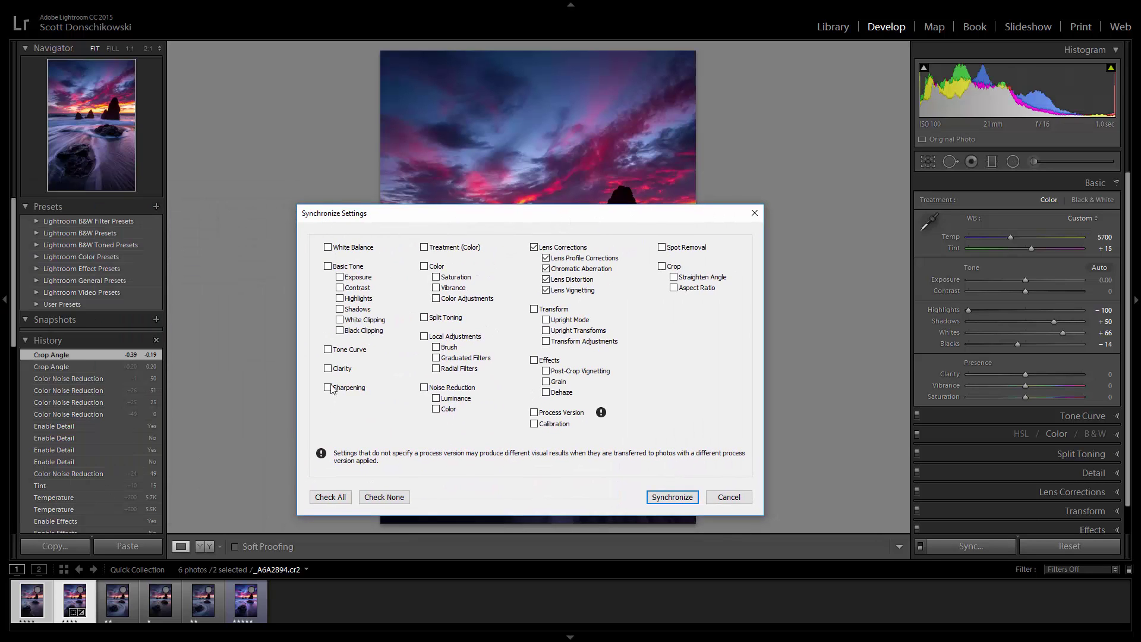
pyautogui.click(331, 497)
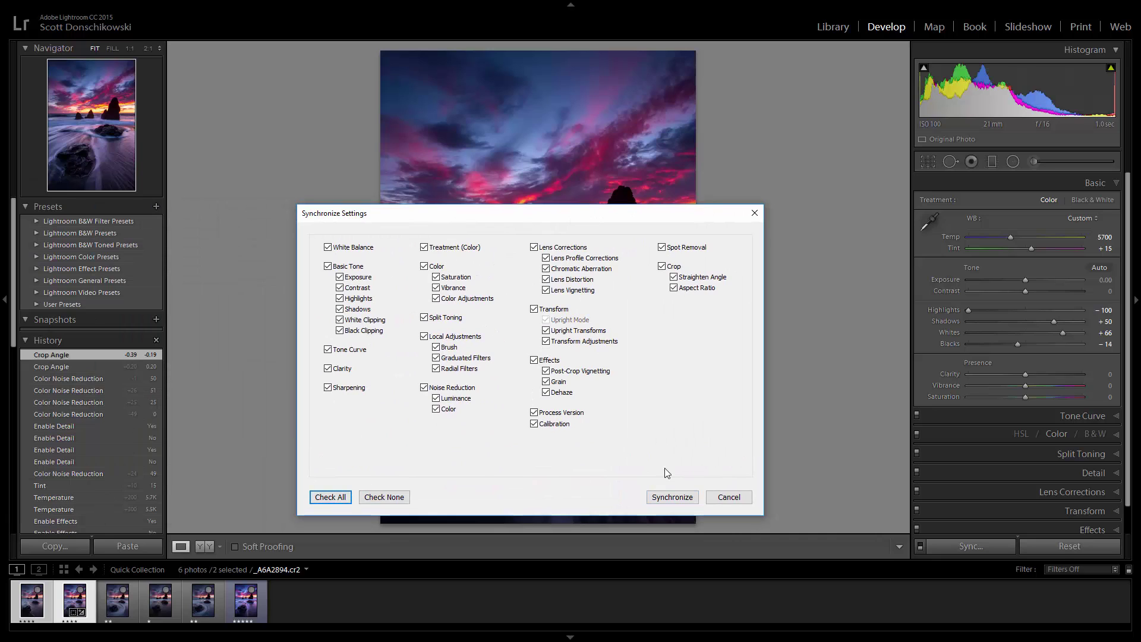
pyautogui.click(674, 498)
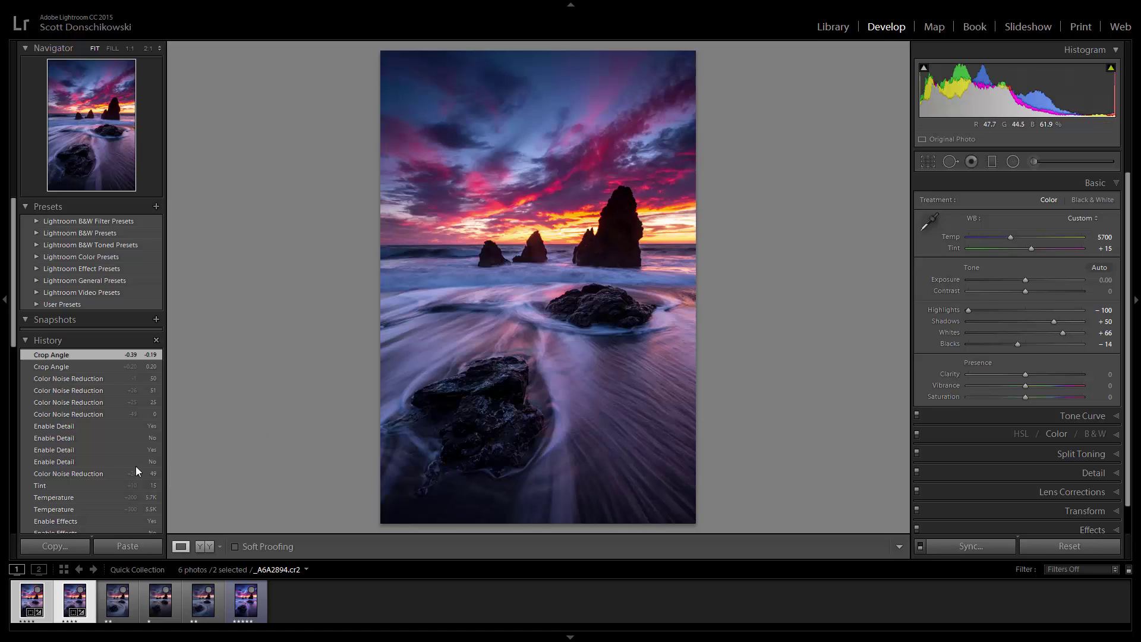
# Step: Compare the synchronized _A6A2893.cr2 with _A6A2894.cr2 at full view, finishing on _A6A2893.cr2
pyautogui.click(50, 602)
pyautogui.keyDown('ctrl'); pyautogui.click(73, 602); pyautogui.keyUp('ctrl')
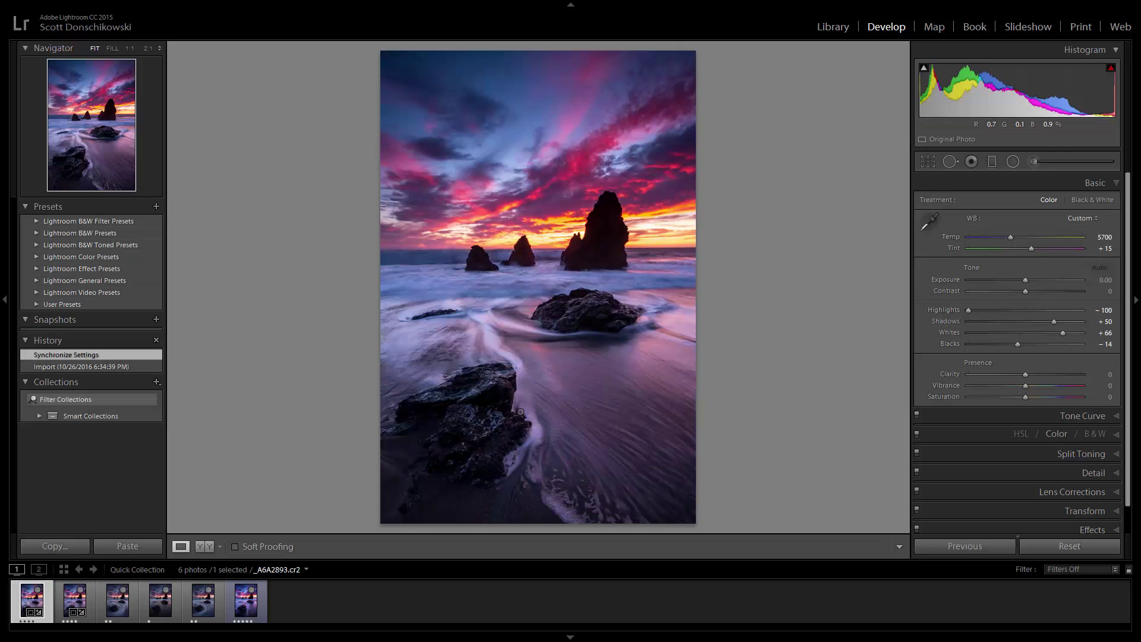
pyautogui.press('Right')
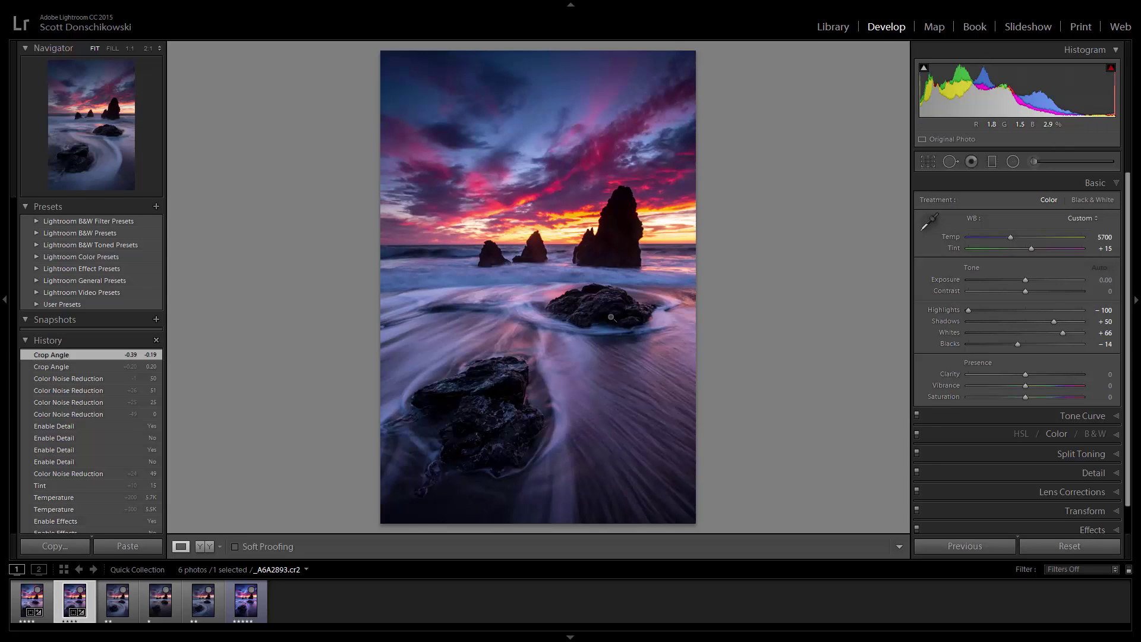
pyautogui.press('Left')
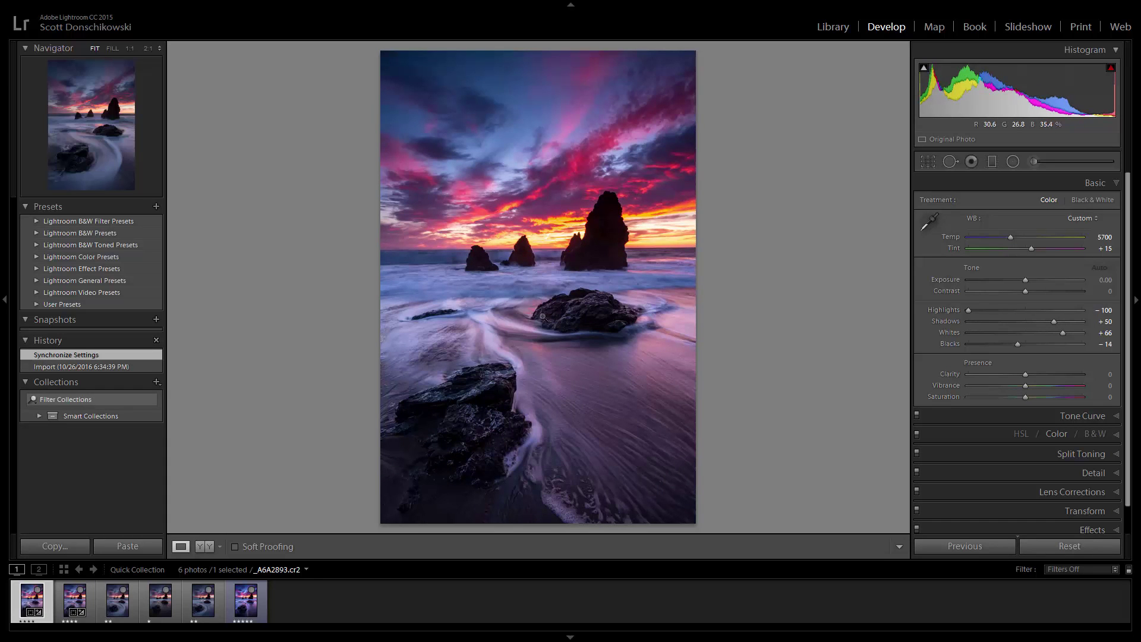
# Step: Inspect the waves and sea stacks of _A6A2893.cr2 at 1:1, and return to the full photo
pyautogui.click(608, 254)
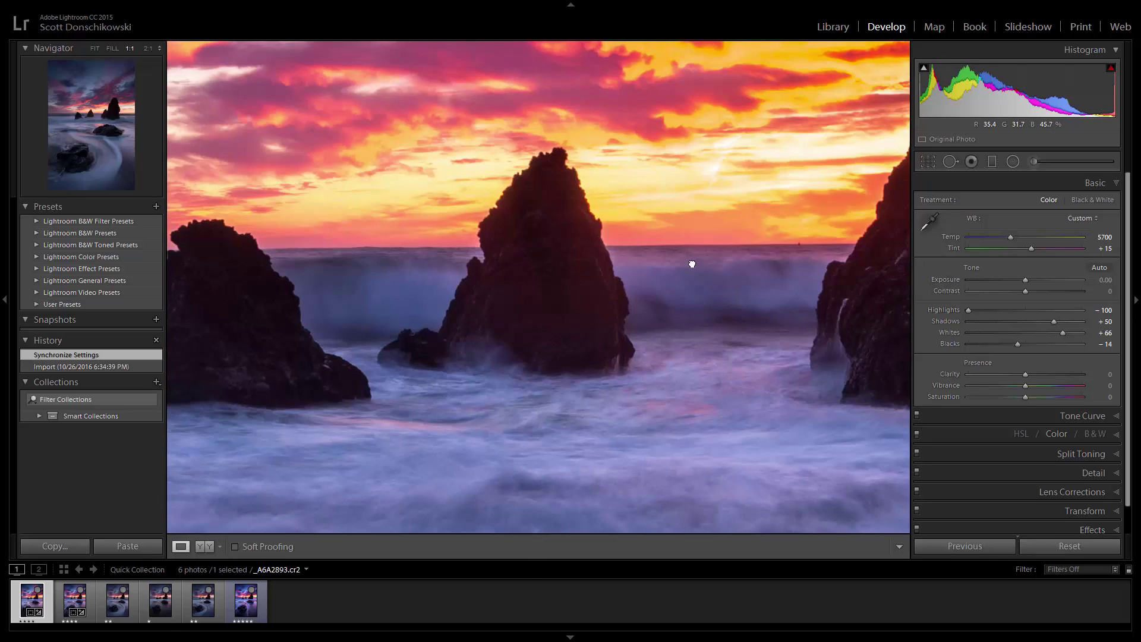
pyautogui.moveTo(690, 262); pyautogui.dragTo(263, 319)
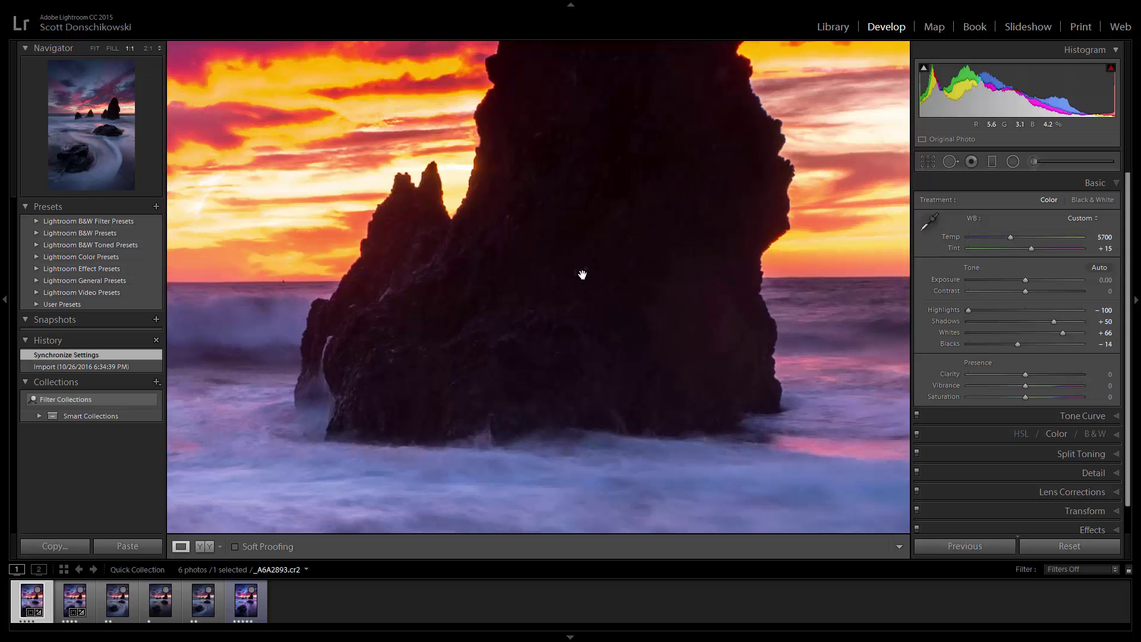
pyautogui.click(536, 277)
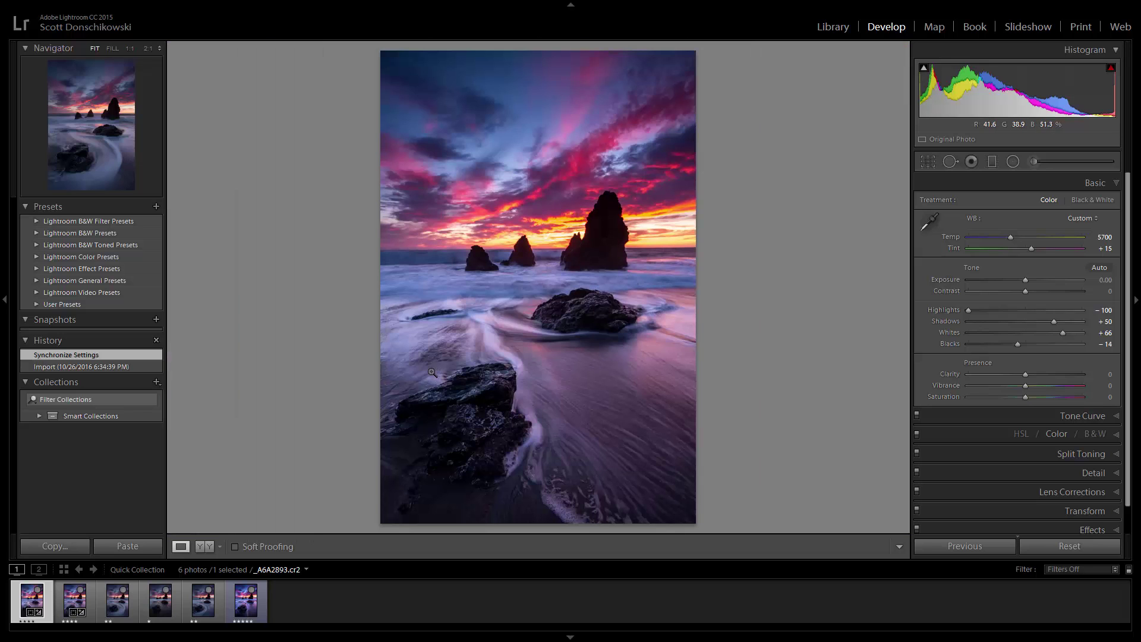
# Step: Select _A6A2894.cr2 and _A6A2893.cr2 in the Library grid and open them as layers in one Photoshop document
pyautogui.press('g')
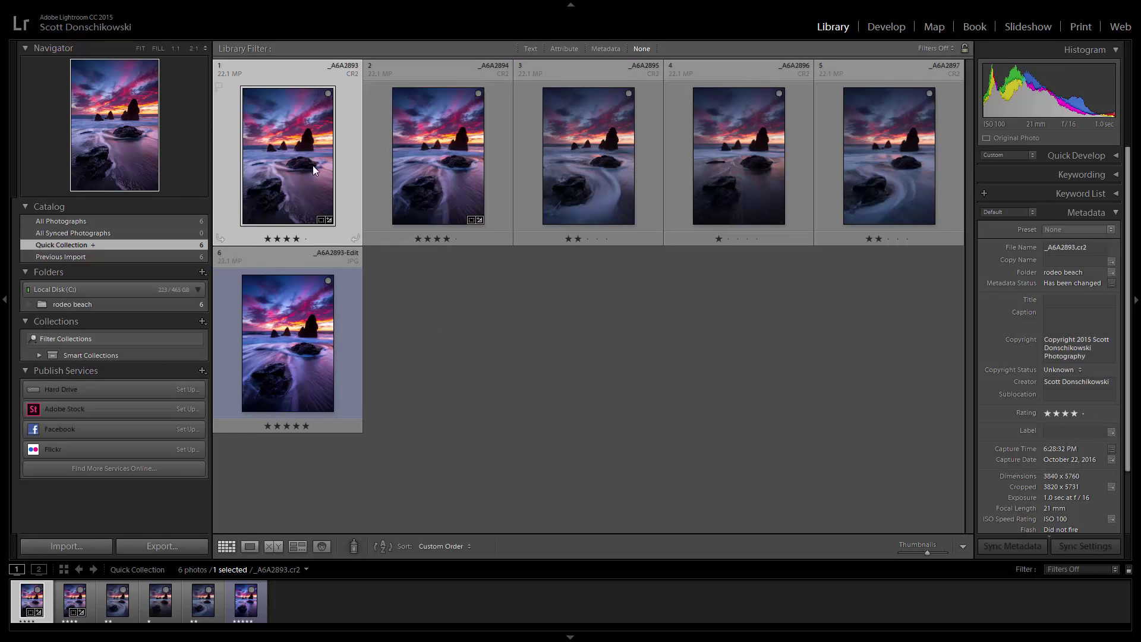
pyautogui.keyDown('ctrl'); pyautogui.click(426, 166); pyautogui.keyUp('ctrl')
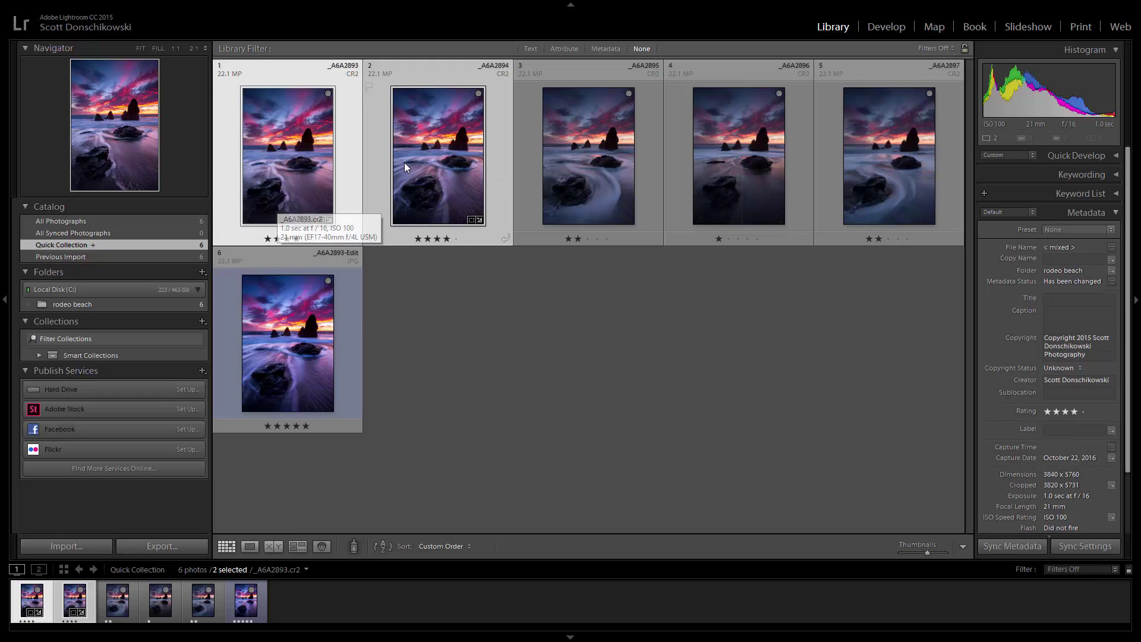
pyautogui.click(446, 172)
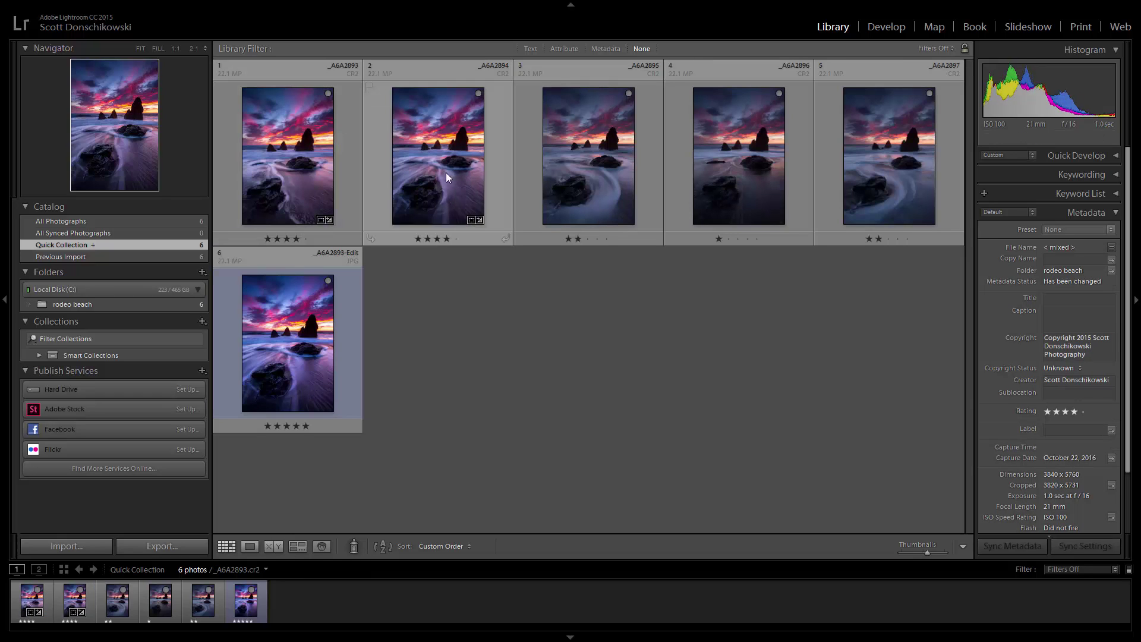
pyautogui.keyDown('ctrl'); pyautogui.click(338, 166); pyautogui.keyUp('ctrl')
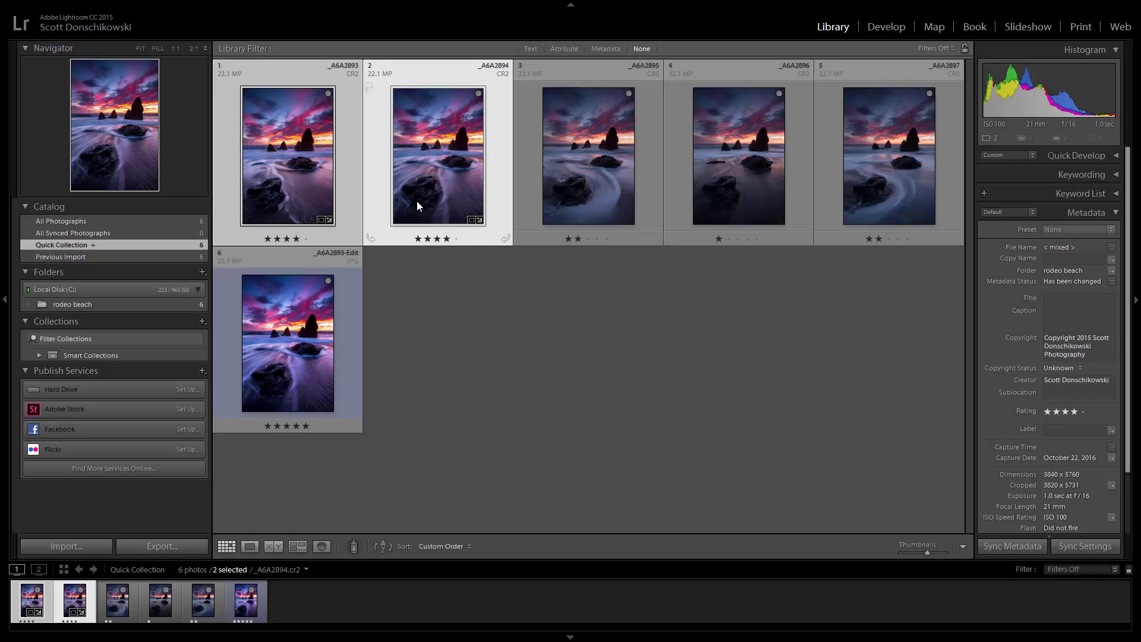
pyautogui.rightClick(420, 134)
pyautogui.moveTo(455, 234)
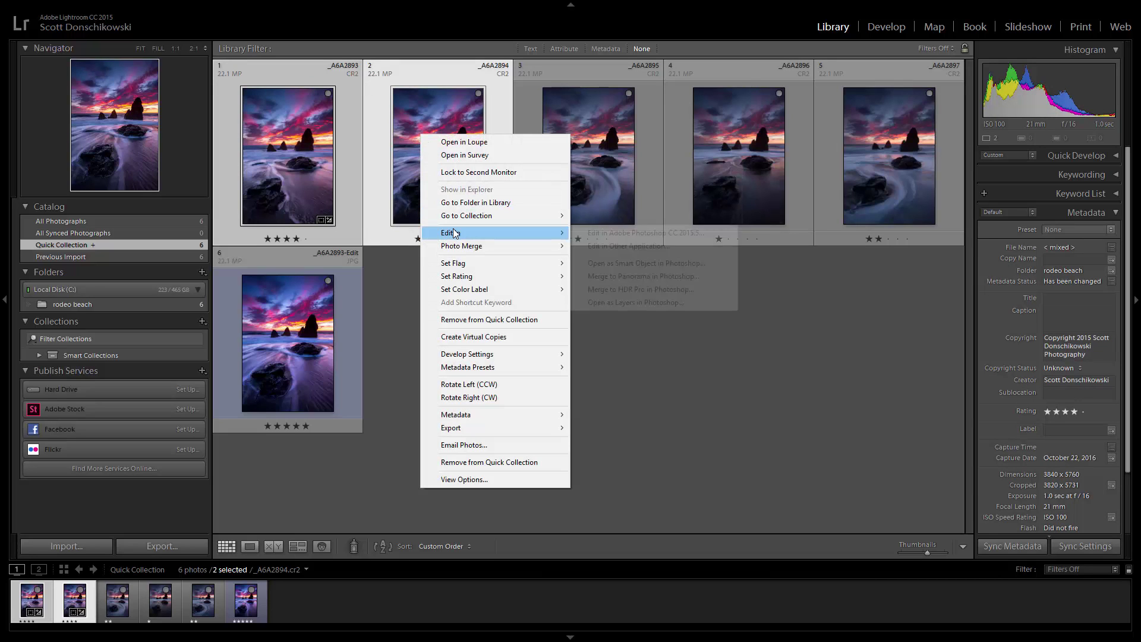
pyautogui.click(655, 304)
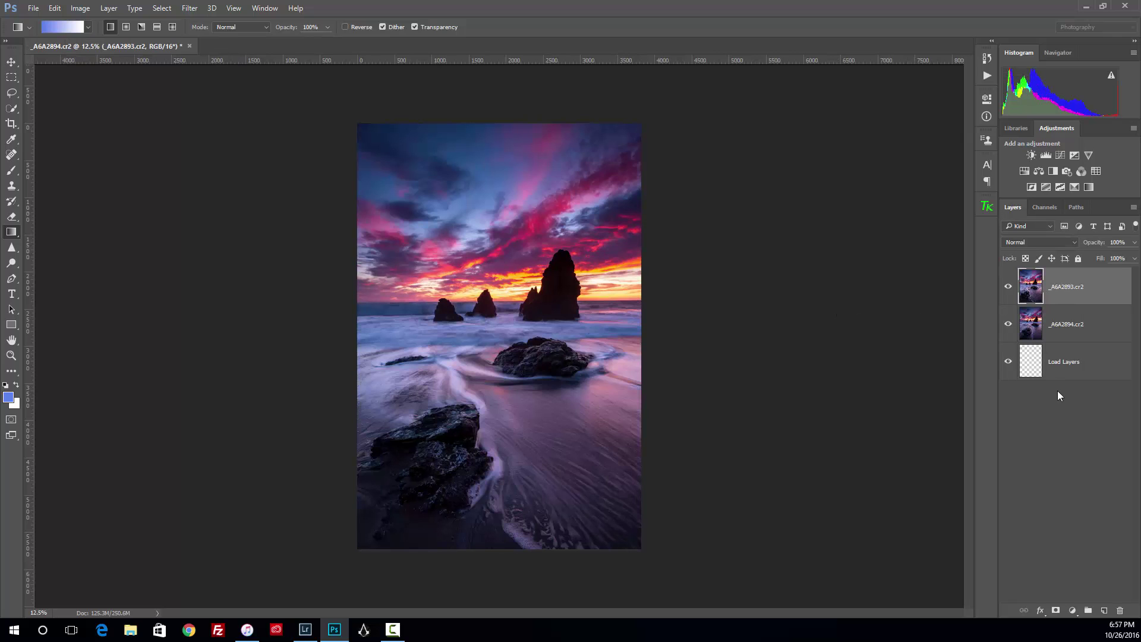
# Step: Compare the two exposures by repeatedly hiding and showing the _A6A2893.cr2 layer, leaving it visible
pyautogui.click(1008, 288)
pyautogui.click(1009, 287)
pyautogui.click(1009, 287)
pyautogui.click(1009, 287)
pyautogui.click(1010, 288)
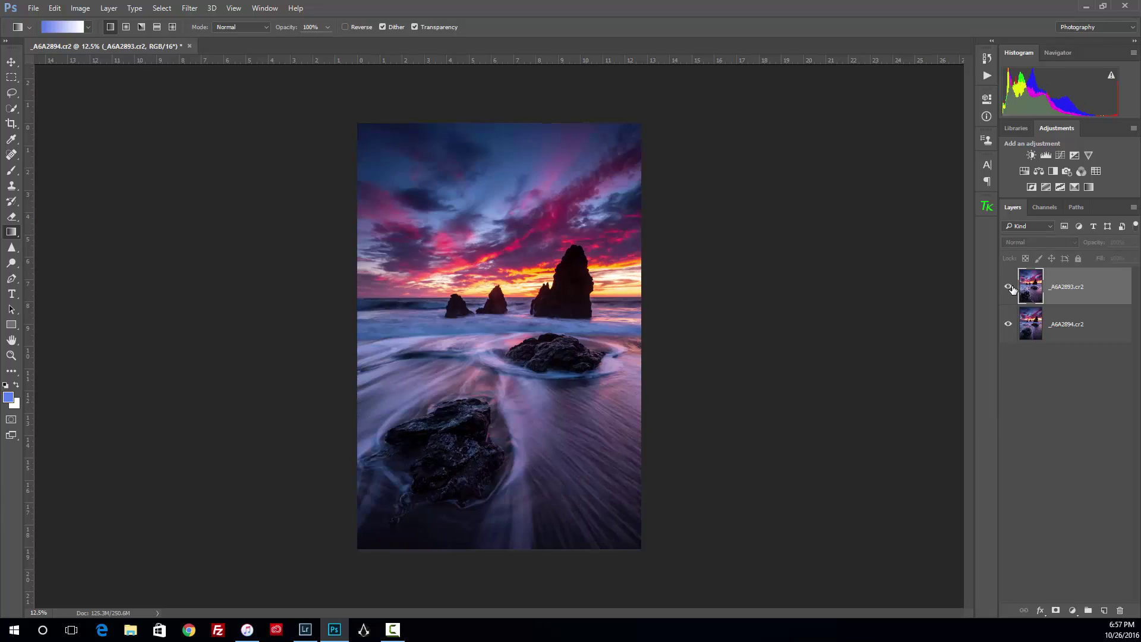
pyautogui.click(1010, 288)
pyautogui.click(1010, 288)
pyautogui.click(1010, 287)
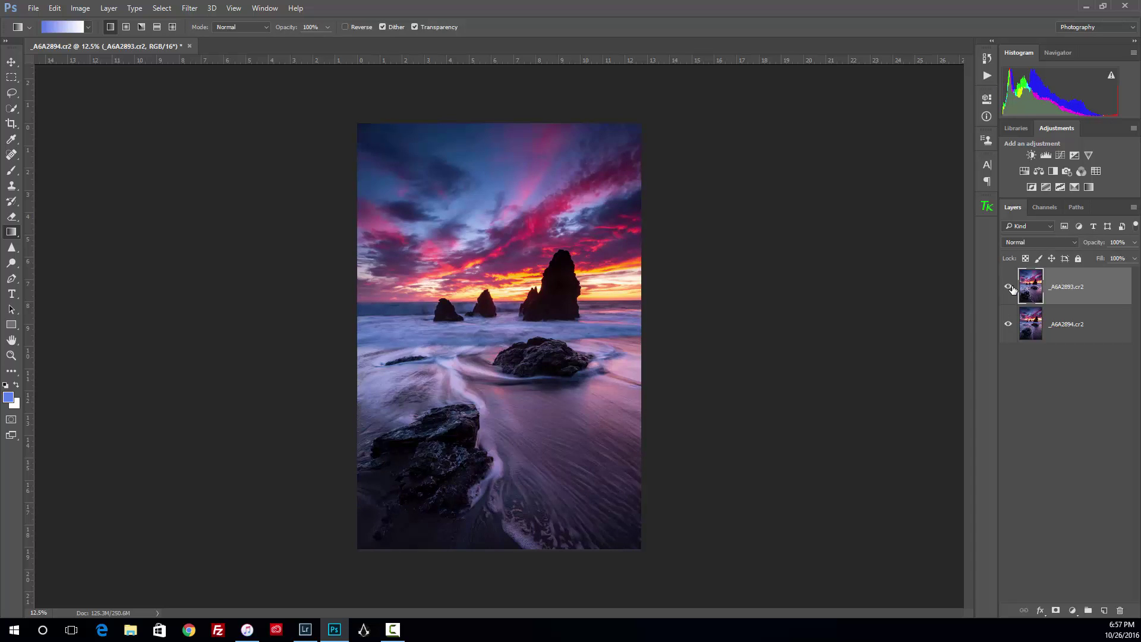
pyautogui.click(1008, 287)
pyautogui.click(1010, 287)
# Step: Reset the foreground and background colors to black and white, and set the screen mode to full screen with menu bar
pyautogui.click(5, 386)
pyautogui.press('f')
pyautogui.press('f')
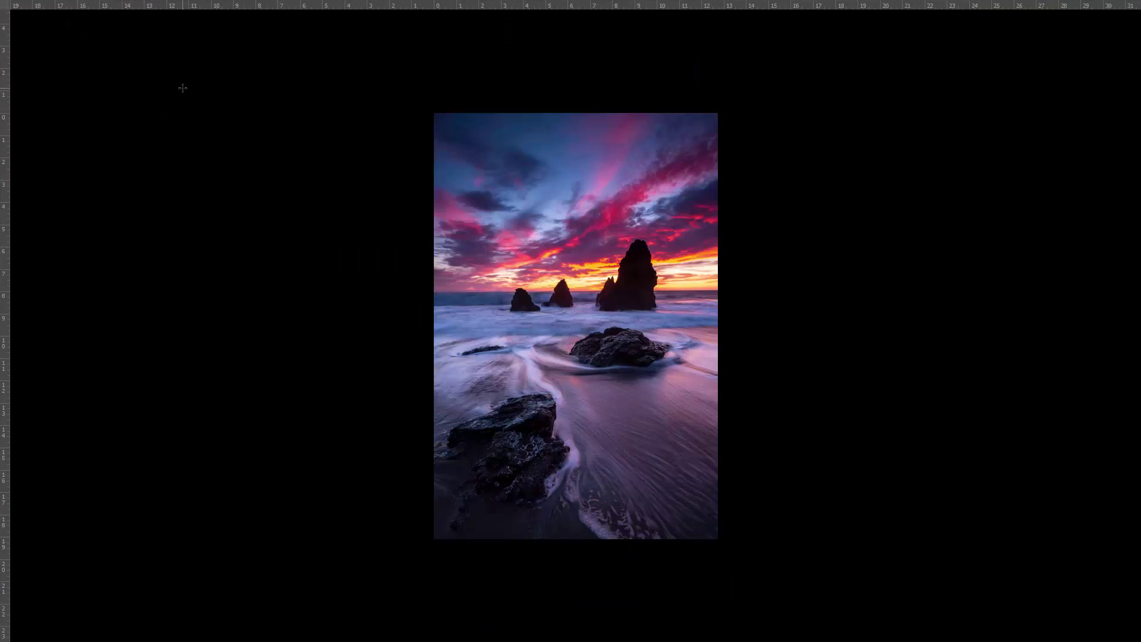
pyautogui.press('f')
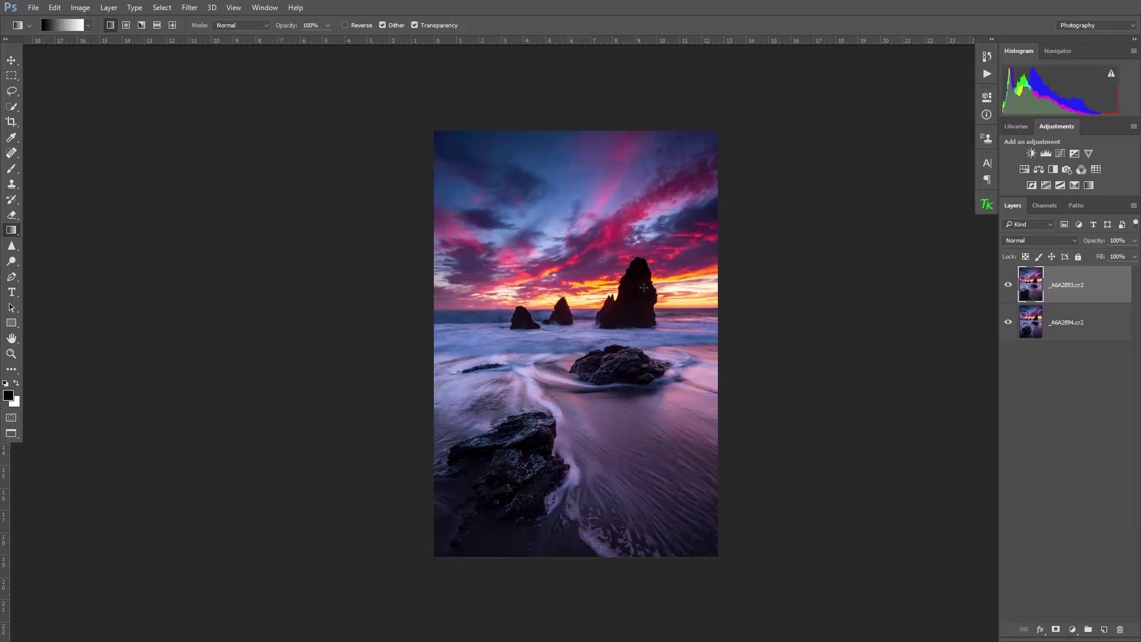
# Step: Inspect the sea stacks and horizon up close, and return to the full image
pyautogui.scroll(8, 674, 308)
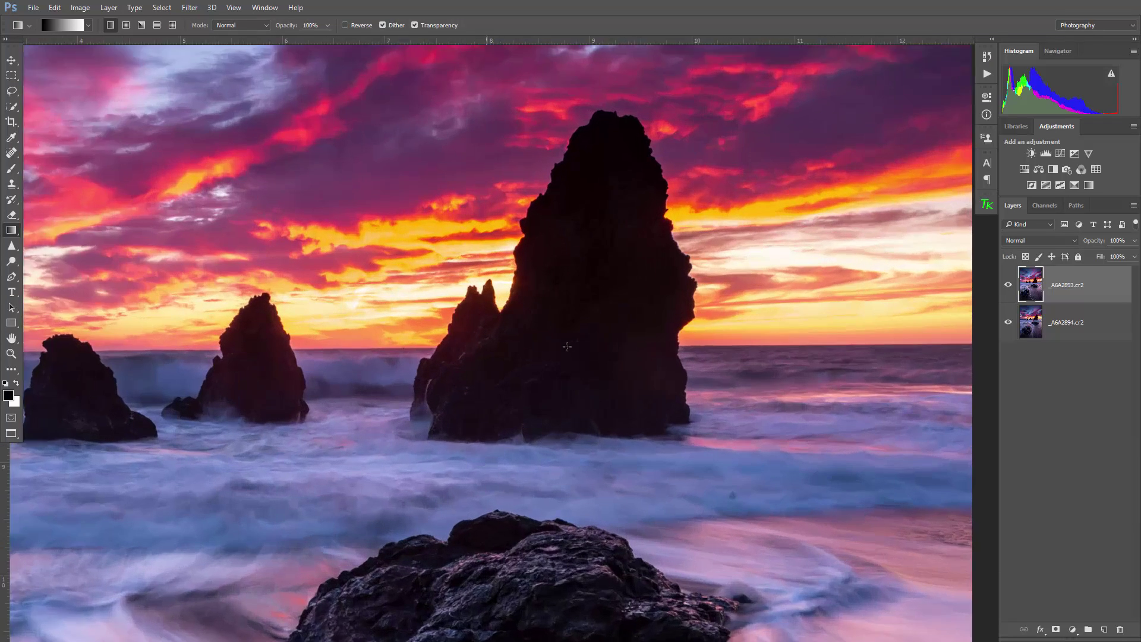
pyautogui.scroll(2, 564, 339)
pyautogui.moveTo(563, 331); pyautogui.dragTo(673, 334)
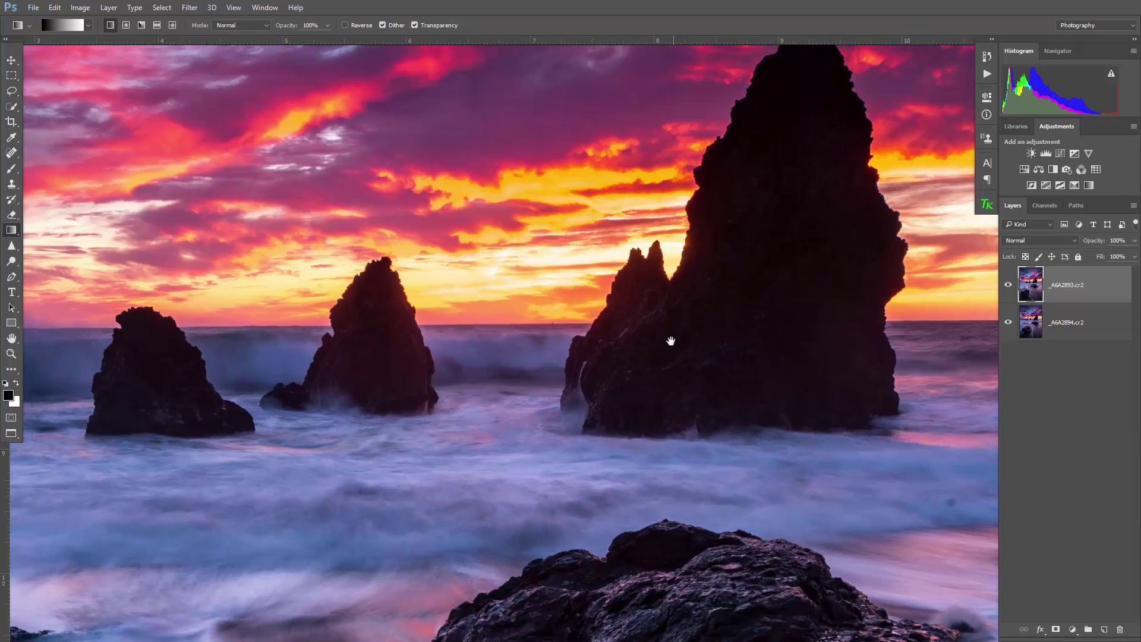
pyautogui.scroll(-8, 626, 306)
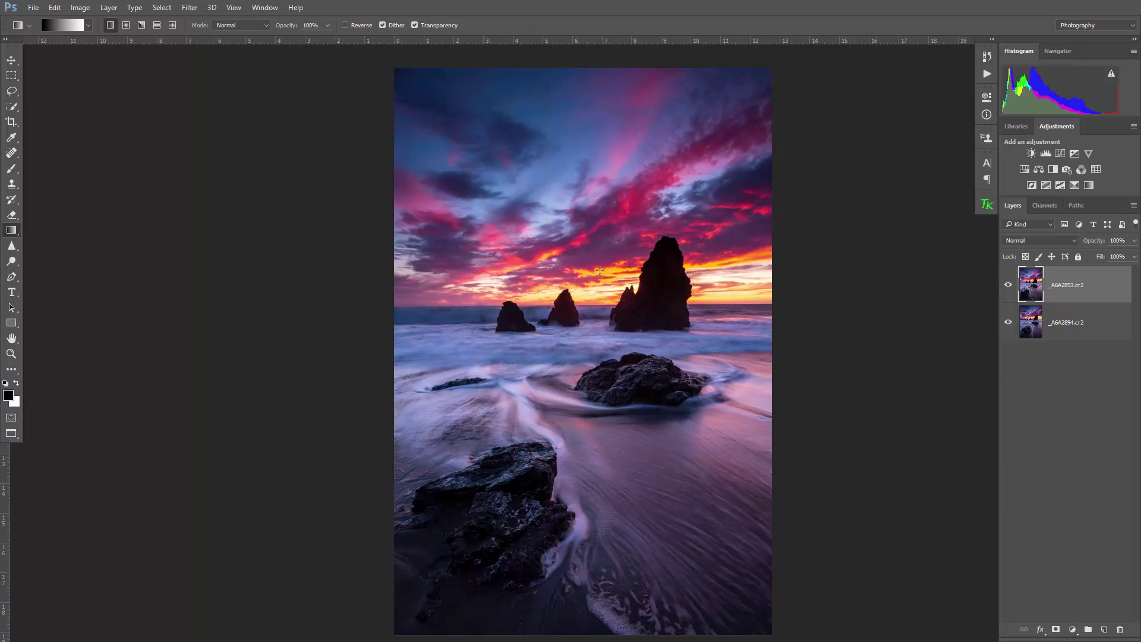
pyautogui.scroll(-1, 600, 270)
pyautogui.scroll(1, 572, 303)
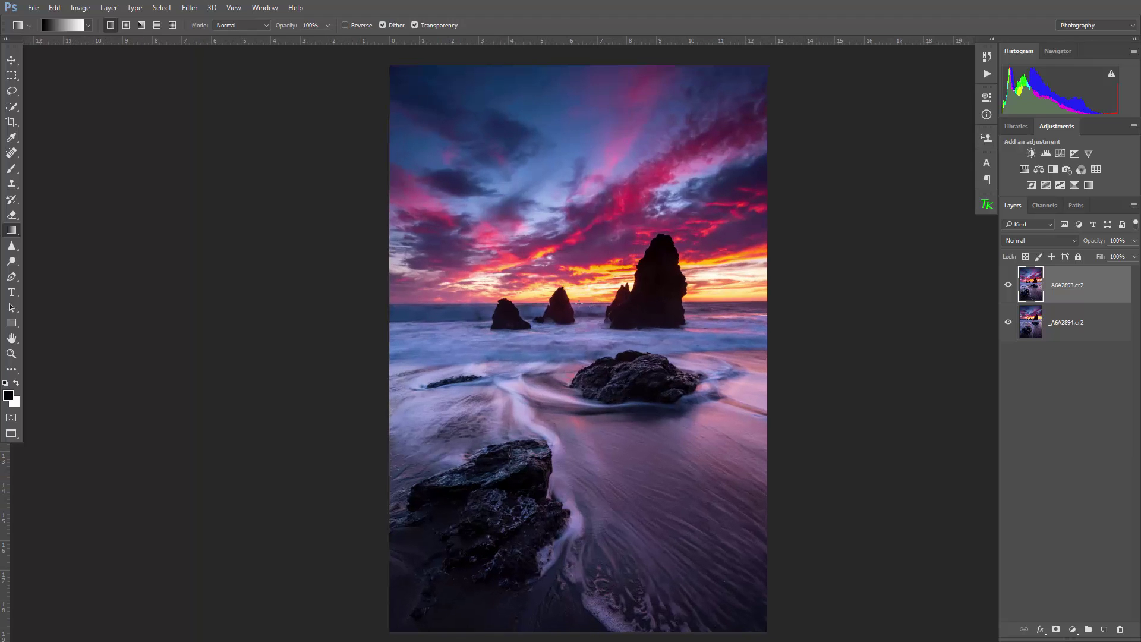
# Step: Review the Zoom with Scroll Wheel option in the Tools preferences, and leave the preferences without changes
pyautogui.click(32, 8)
pyautogui.moveTo(56, 11)
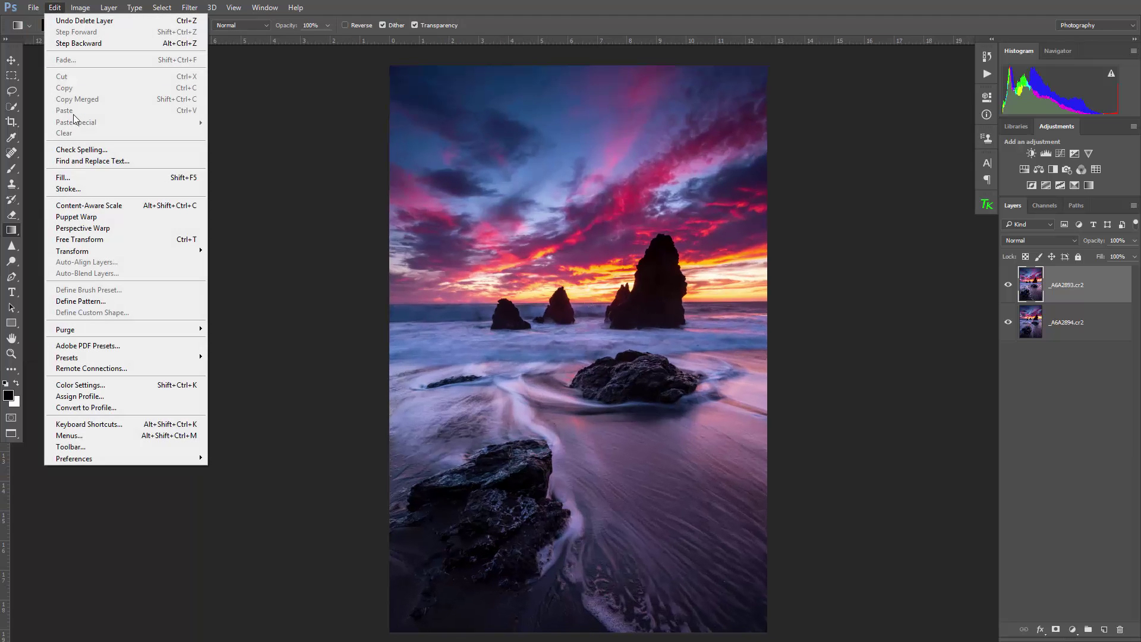
pyautogui.moveTo(137, 459)
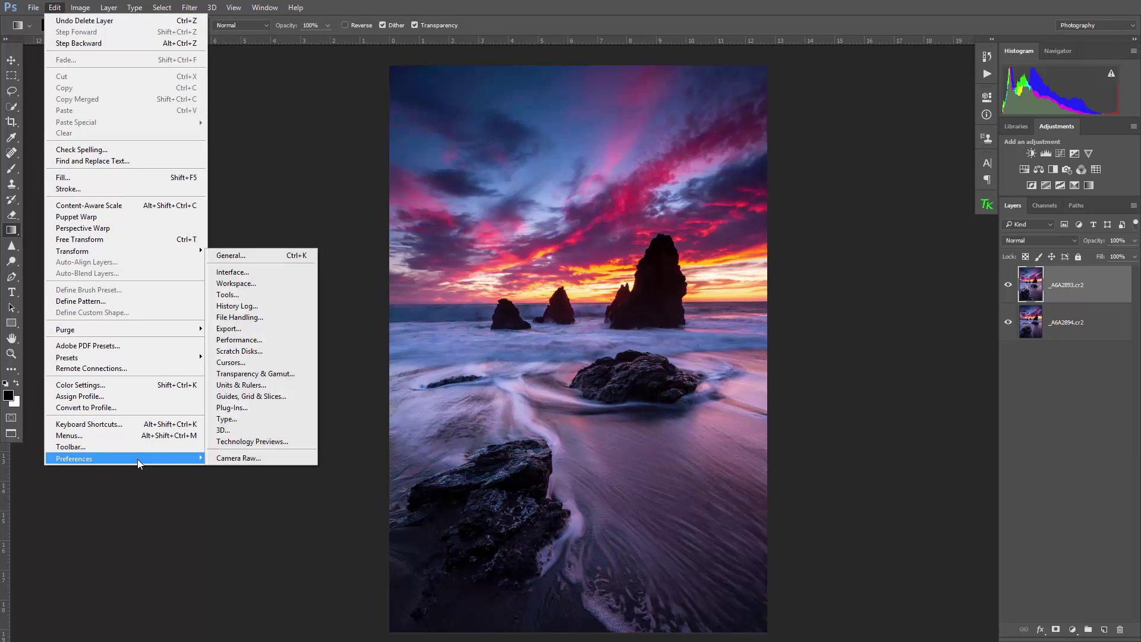
pyautogui.click(275, 294)
pyautogui.press('i')
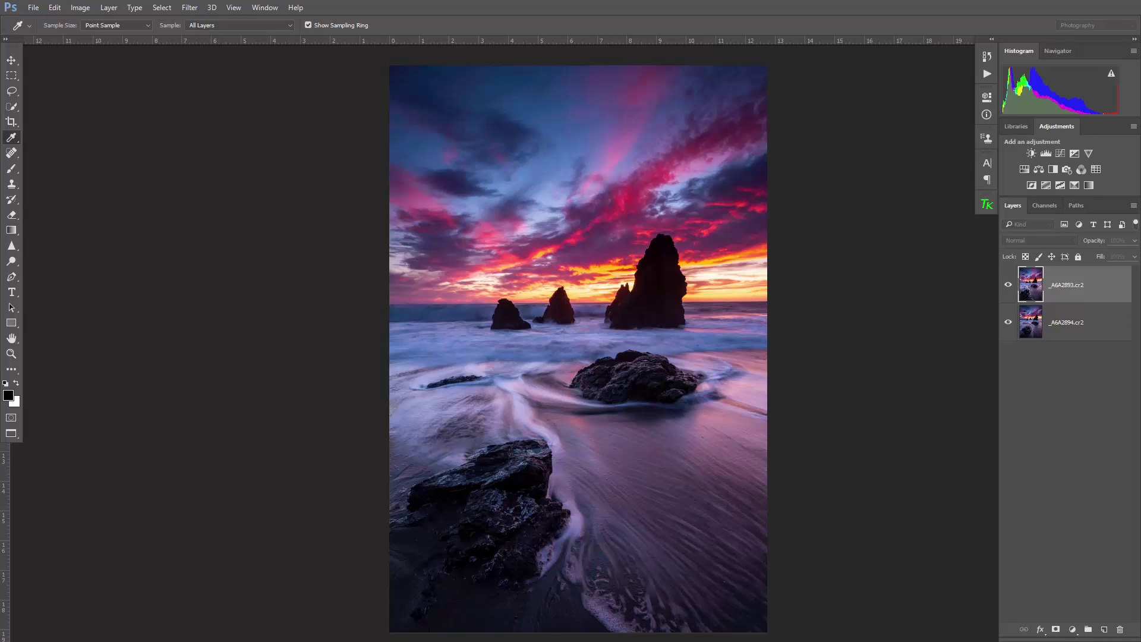
pyautogui.moveTo(273, 165); pyautogui.dragTo(469, 189)
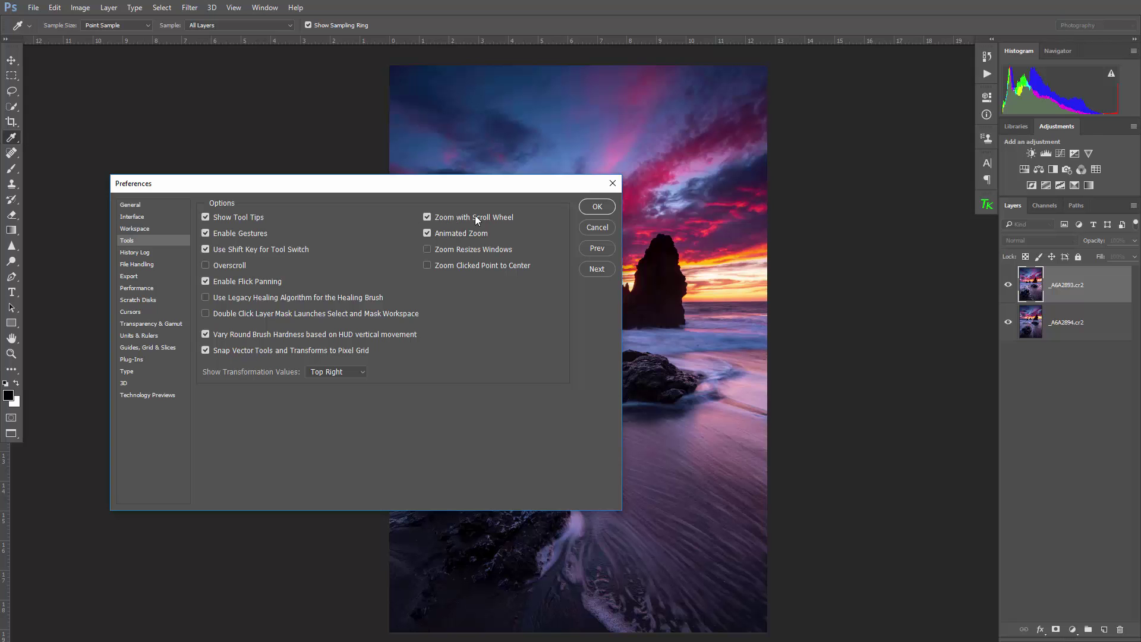
pyautogui.click(597, 228)
pyautogui.press('g')
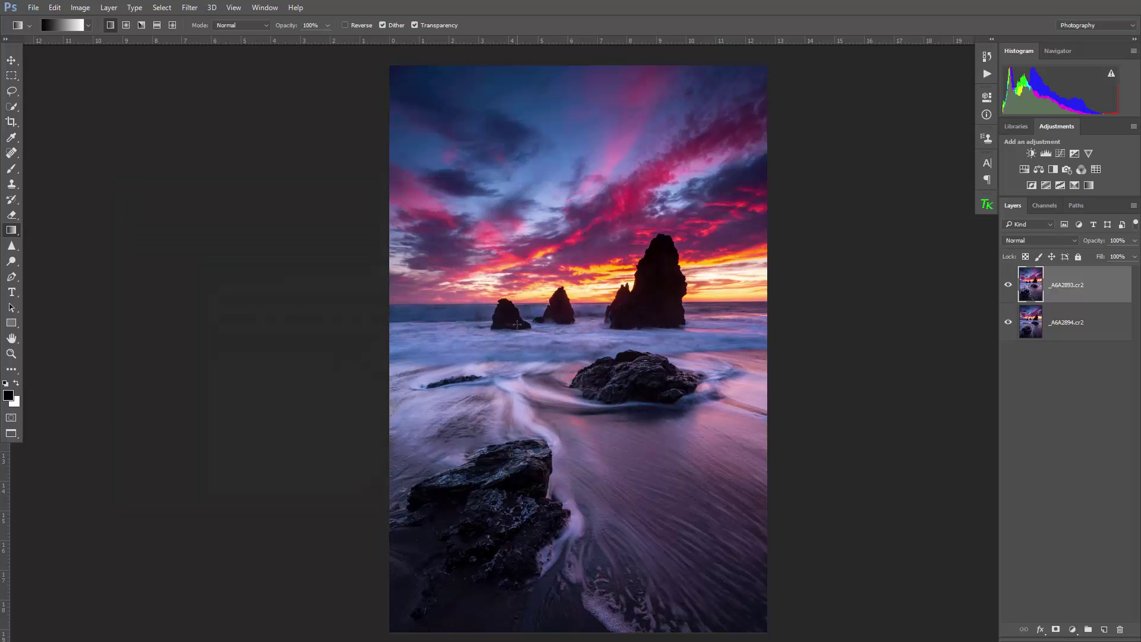
# Step: Examine the sea stacks closely, and hide the _A6A2893.cr2 layer to compare the rock positions with _A6A2894.cr2
pyautogui.scroll(3, 597, 320)
pyautogui.scroll(-5, 596, 320)
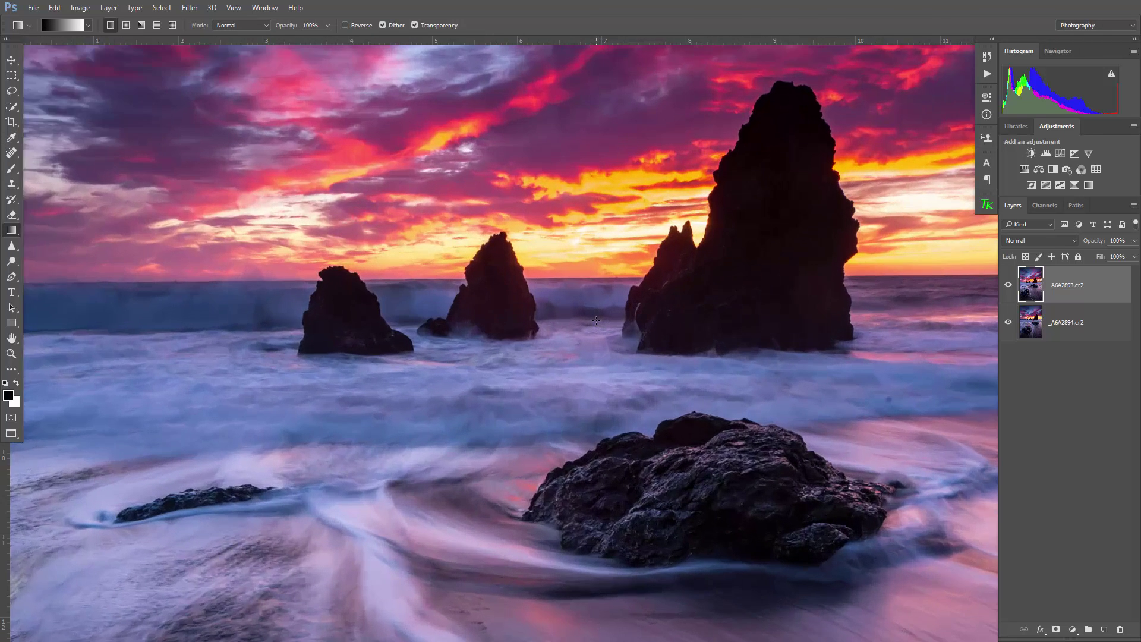
pyautogui.scroll(5, 619, 332)
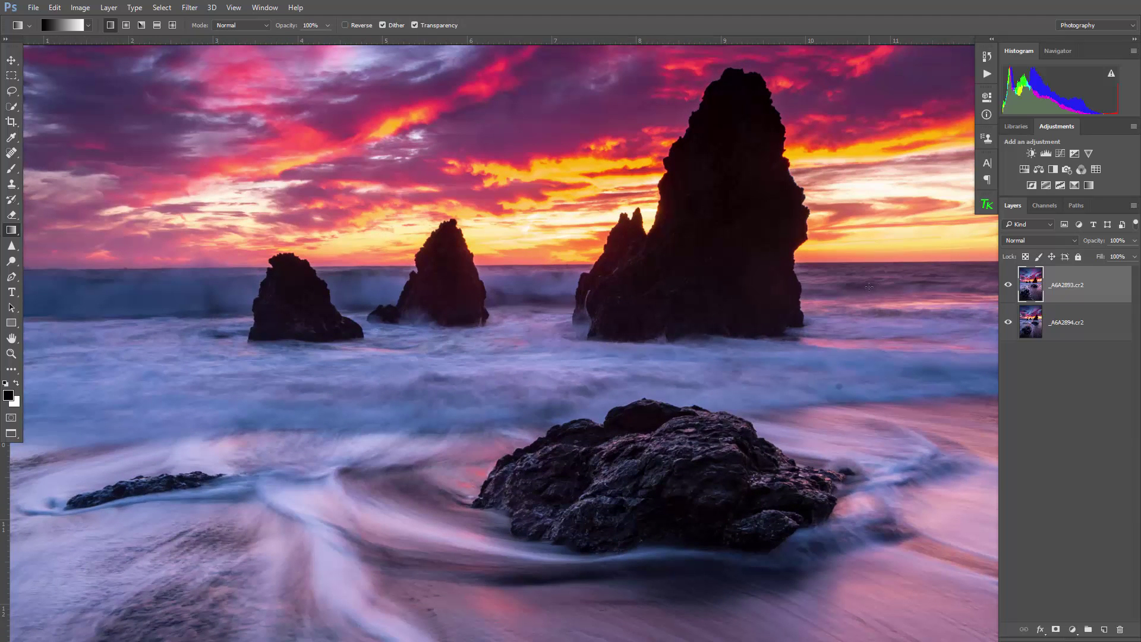
pyautogui.click(1008, 287)
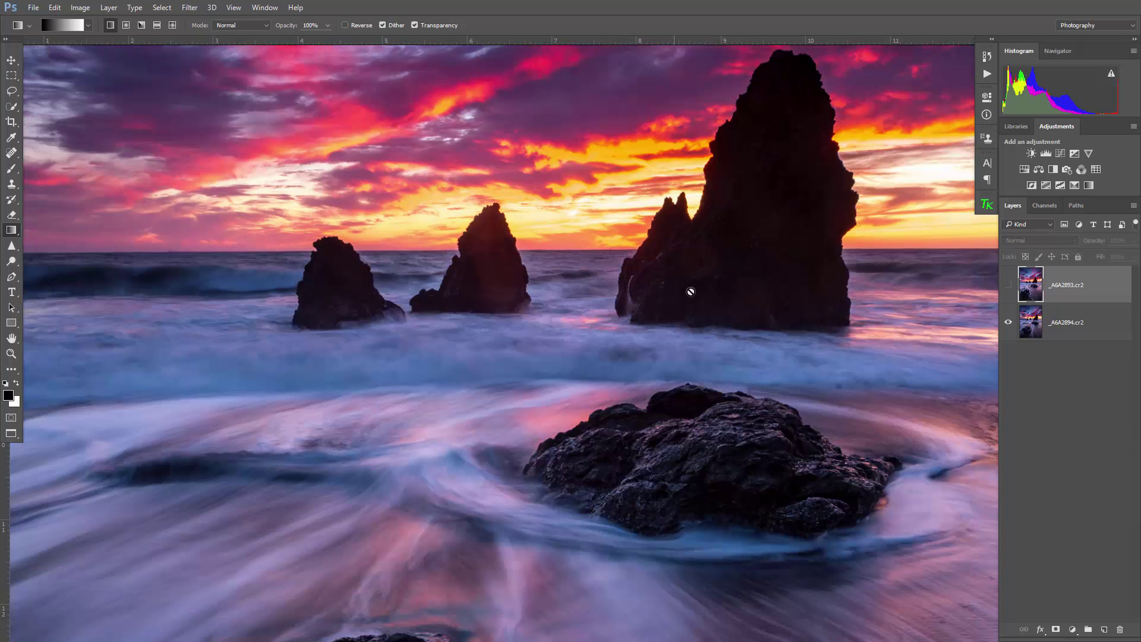
pyautogui.scroll(-2, 741, 275)
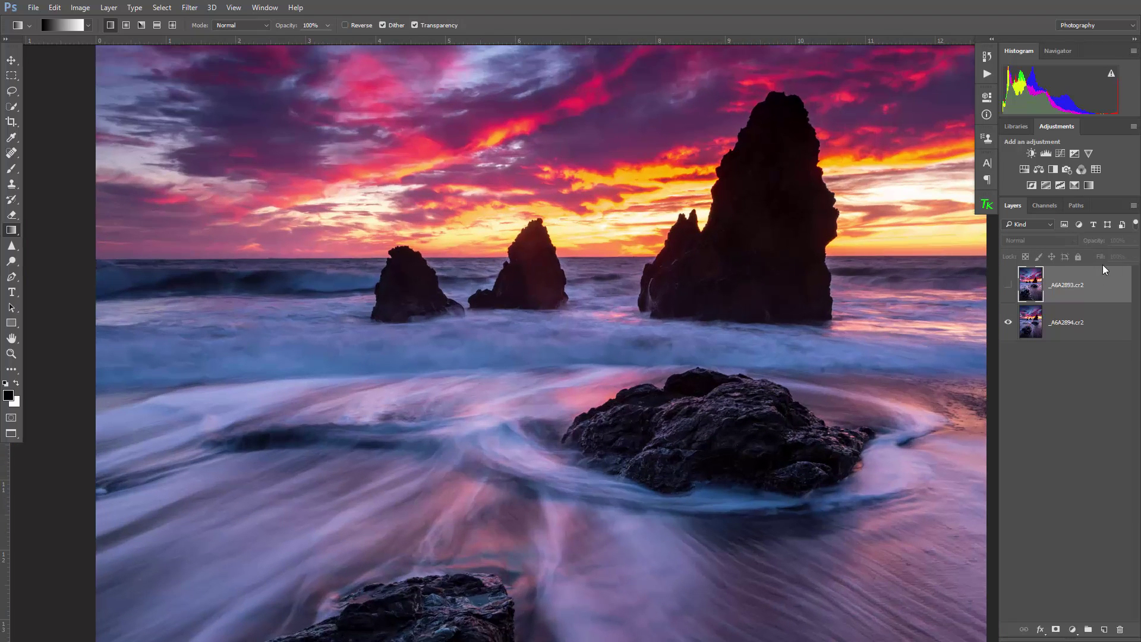
# Step: Show the _A6A2893.cr2 layer, lower its opacity to about 48% to check the overlap, and restore it to 100%
pyautogui.click(1008, 284)
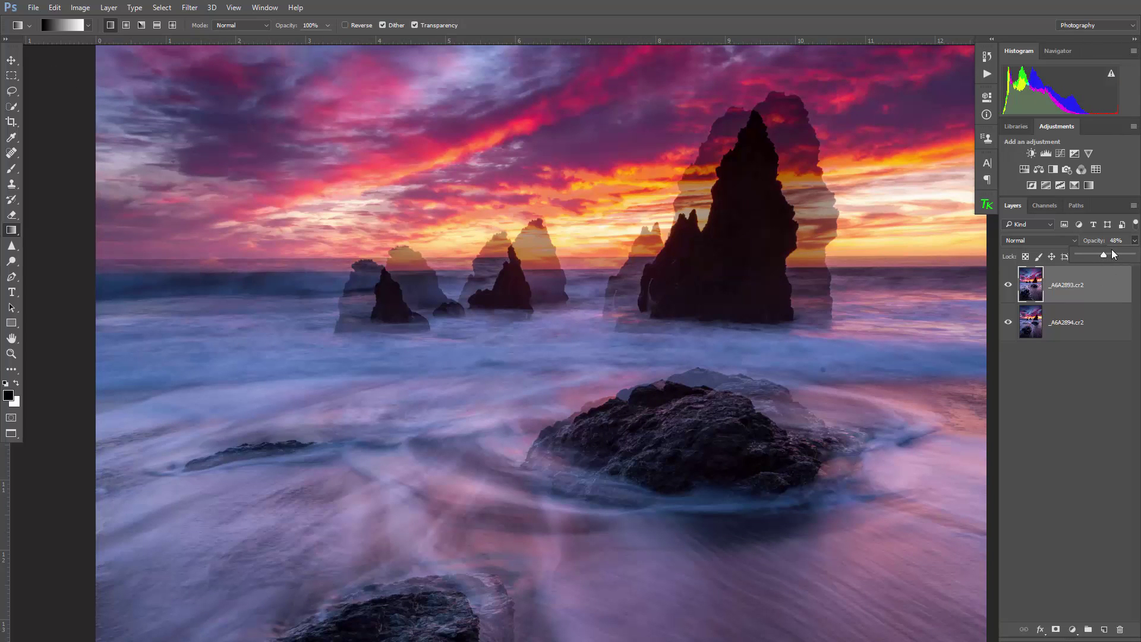
pyautogui.moveTo(1105, 256); pyautogui.dragTo(1134, 255)
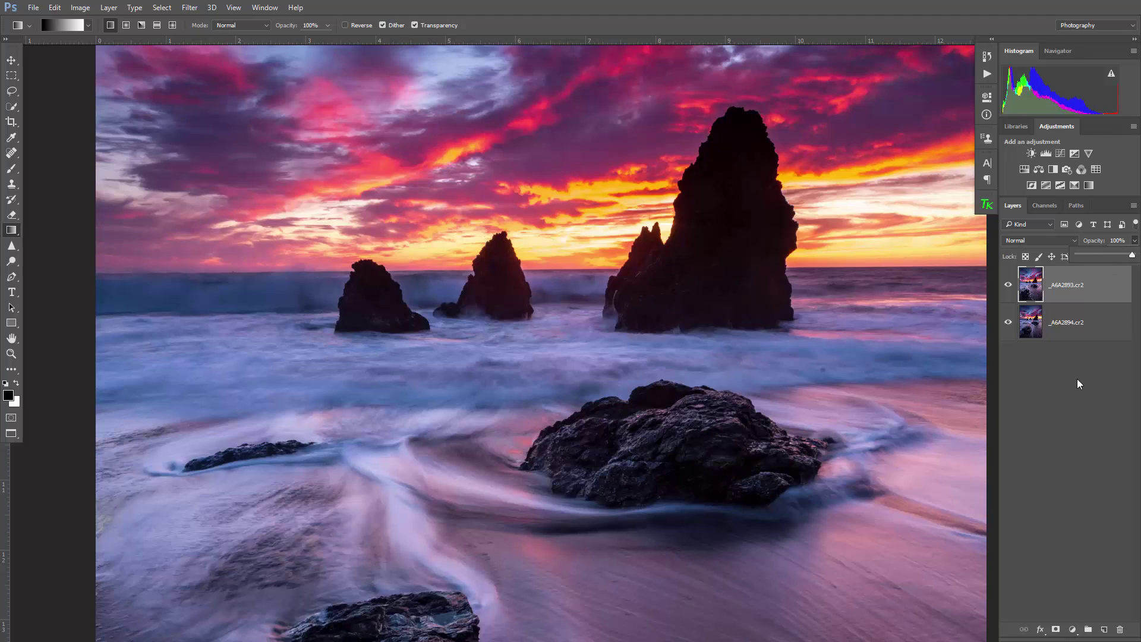
pyautogui.click(1077, 379)
# Step: Select both photo layers and try Auto-Align Layers with the Auto projection
pyautogui.click(1046, 297)
pyautogui.keyDown('shift'); pyautogui.click(1079, 316); pyautogui.keyUp('shift')
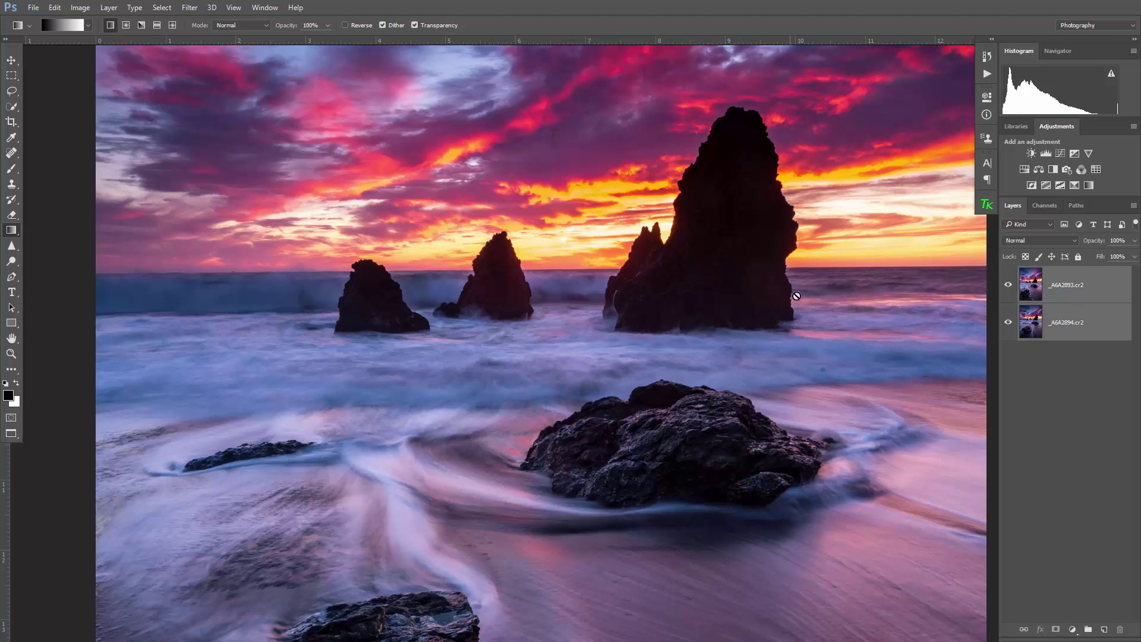
pyautogui.click(1091, 289)
pyautogui.keyDown('shift'); pyautogui.click(1092, 324); pyautogui.keyUp('shift')
pyautogui.click(1098, 321)
pyautogui.keyDown('ctrl'); pyautogui.click(1099, 321); pyautogui.keyUp('ctrl')
pyautogui.keyDown('shift'); pyautogui.click(1102, 325); pyautogui.keyUp('shift')
pyautogui.click(55, 8)
pyautogui.click(128, 262)
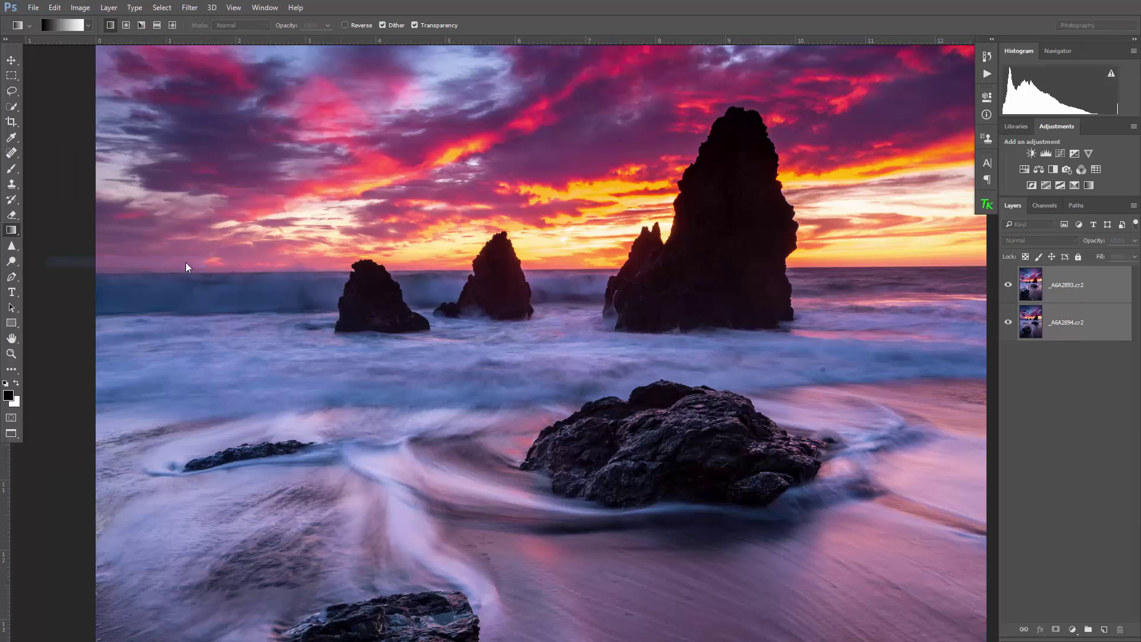
pyautogui.moveTo(297, 177); pyautogui.dragTo(315, 173)
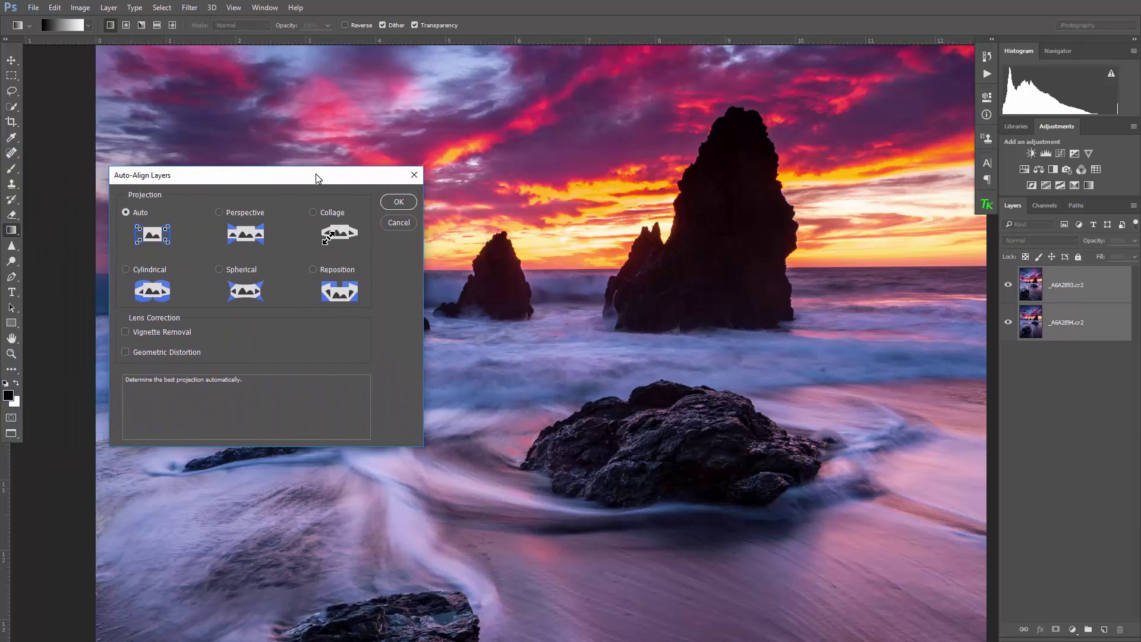
pyautogui.click(396, 204)
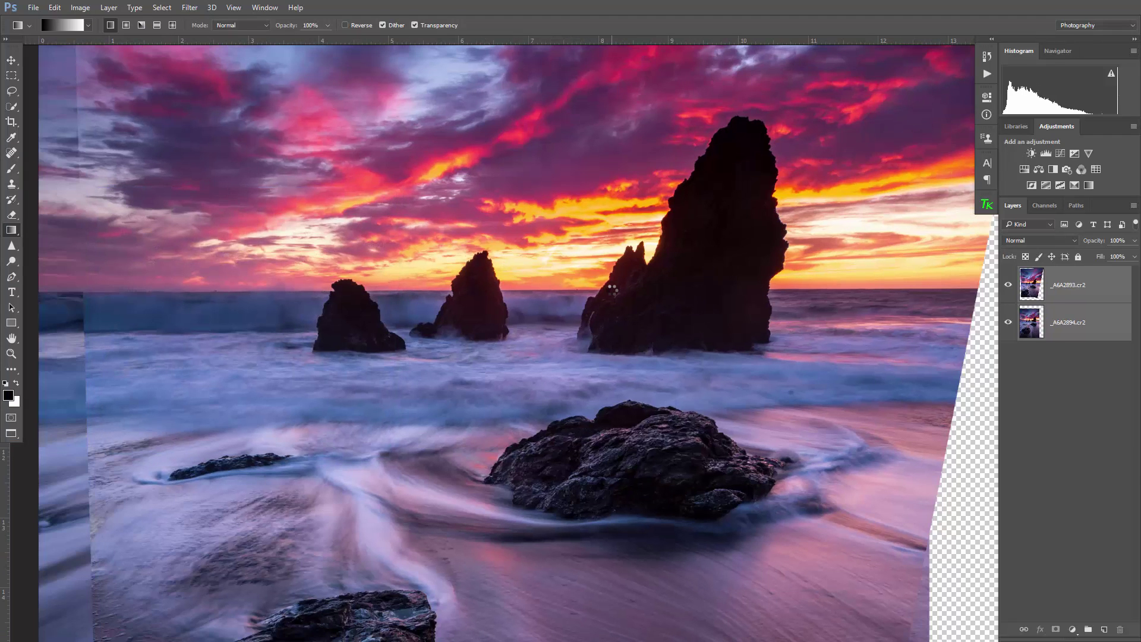
# Step: Check the auto-aligned layers against each other by repeatedly hiding and showing _A6A2893.cr2, at close range and across the whole image
pyautogui.click(1009, 285)
pyautogui.click(1009, 286)
pyautogui.click(1009, 286)
pyautogui.click(1009, 286)
pyautogui.click(1010, 286)
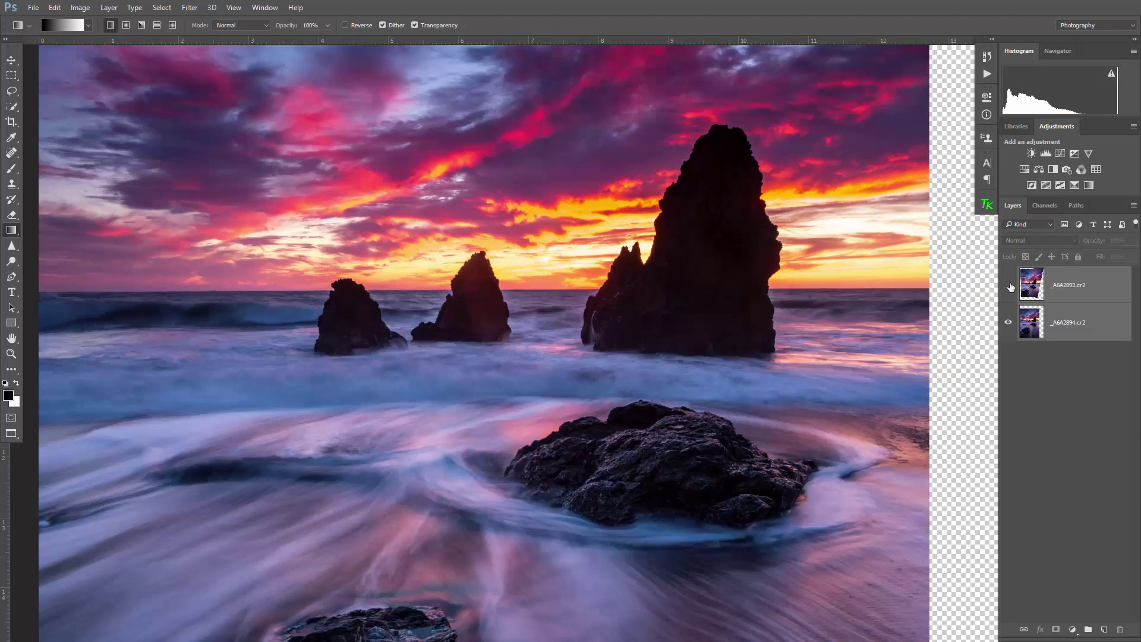
pyautogui.click(1009, 286)
pyautogui.click(1009, 286)
pyautogui.click(1010, 286)
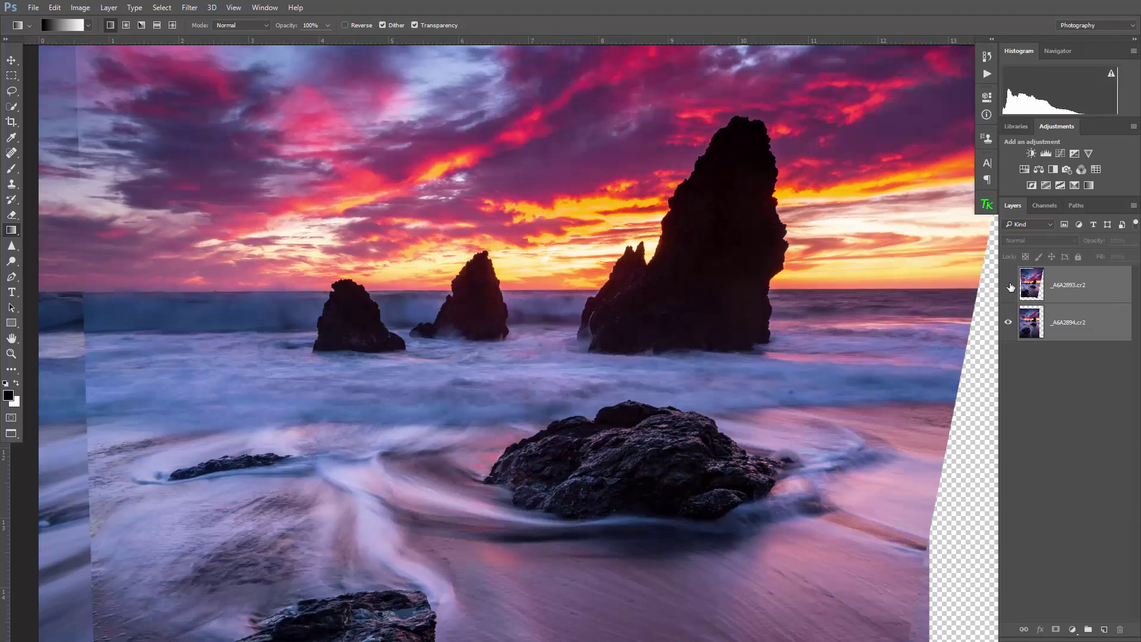
pyautogui.click(1010, 286)
pyautogui.click(1009, 286)
pyautogui.click(1009, 286)
pyautogui.click(1009, 286)
pyautogui.click(1009, 286)
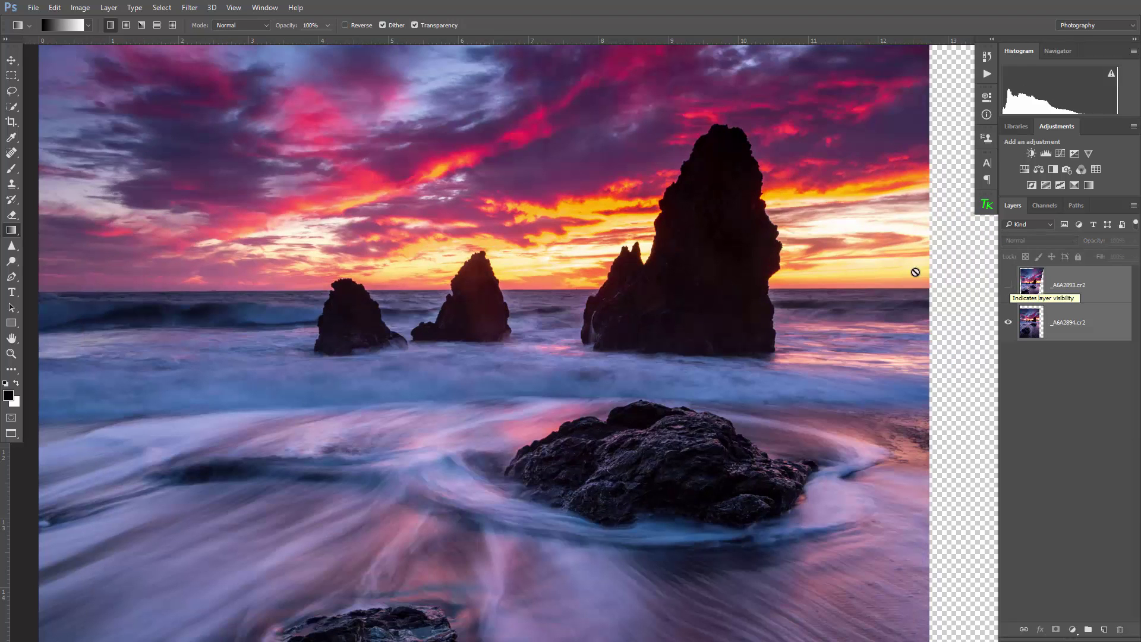
pyautogui.scroll(-3, 912, 269)
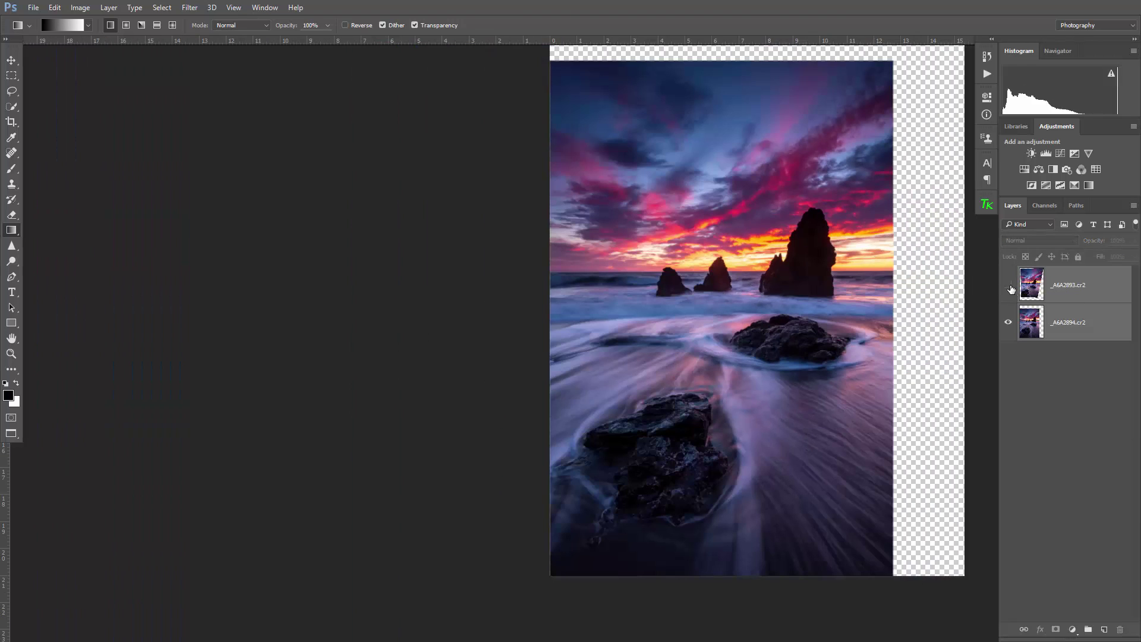
pyautogui.click(1010, 286)
pyautogui.click(1010, 285)
pyautogui.click(1010, 286)
pyautogui.click(1009, 286)
pyautogui.click(1010, 286)
pyautogui.click(1009, 285)
# Step: Revert the document to the state before Auto-Align Layers, and deselect both layers
pyautogui.click(981, 55)
pyautogui.click(928, 158)
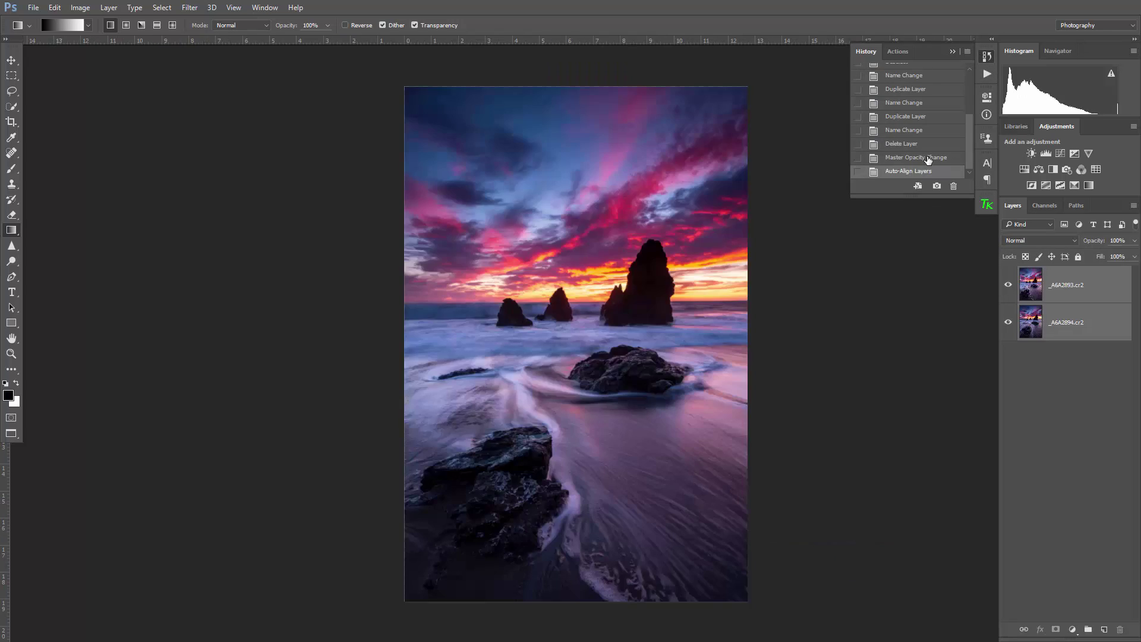
pyautogui.click(953, 51)
pyautogui.click(1048, 411)
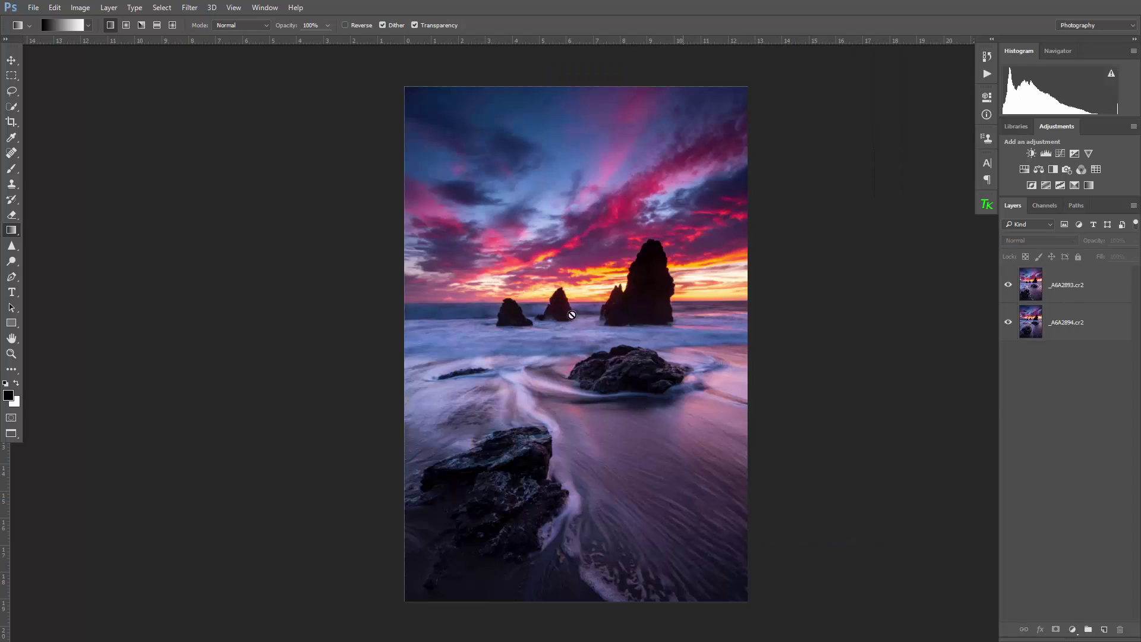
# Step: Lower the opacity of the _A6A2893.cr2 layer to 46%
pyautogui.scroll(2, 570, 311)
pyautogui.scroll(3, 570, 312)
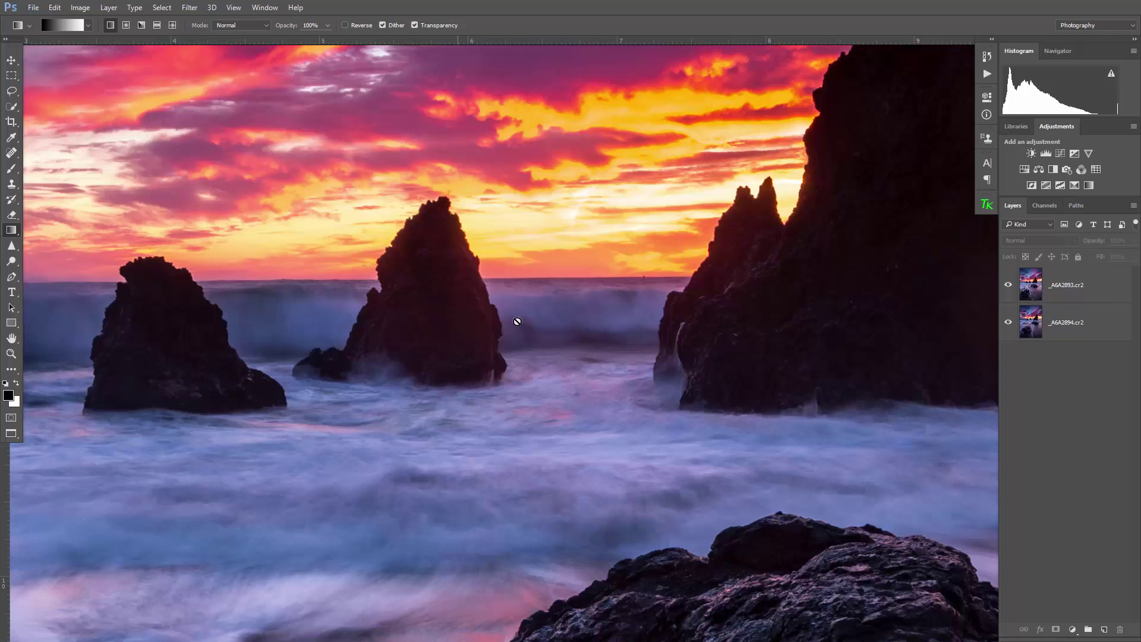
pyautogui.click(1092, 293)
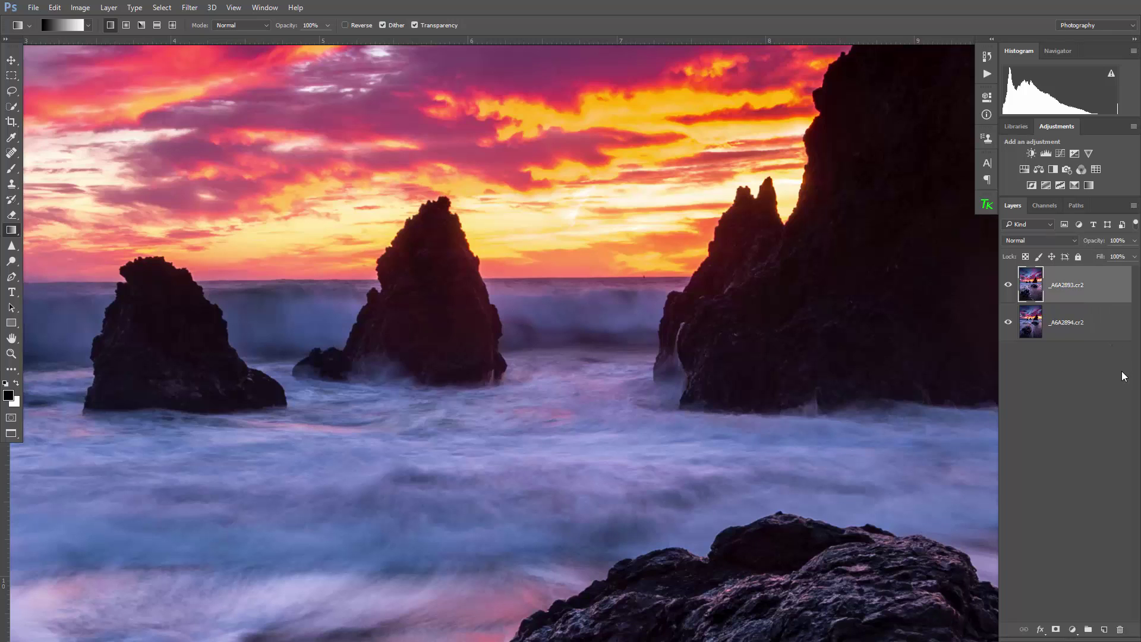
pyautogui.click(1134, 240)
pyautogui.click(1104, 254)
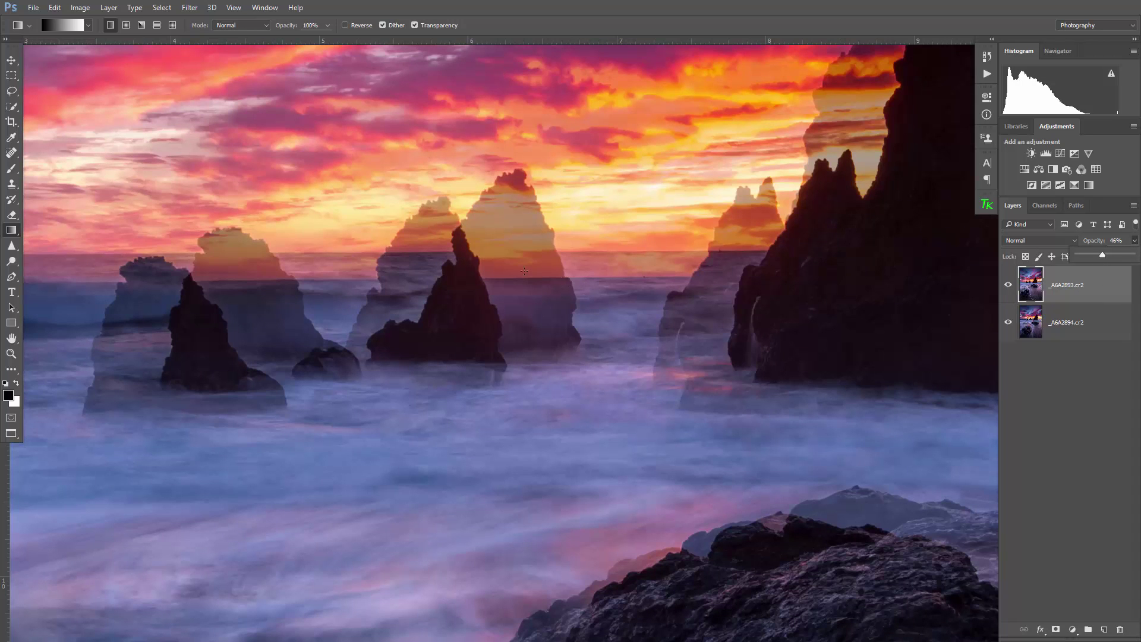
# Step: Move the _A6A2893.cr2 layer so its middle sea stack overlaps the same rock in the layer below
pyautogui.click(11, 60)
pyautogui.moveTo(408, 328); pyautogui.dragTo(486, 313)
pyautogui.scroll(5, 487, 314)
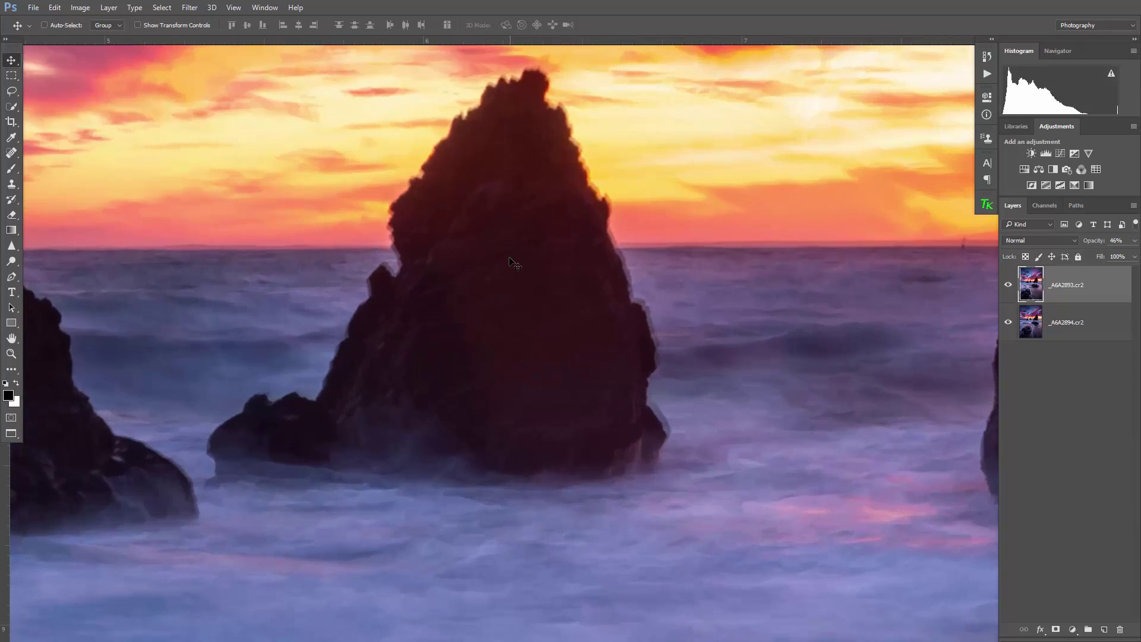
pyautogui.press('Right')
pyautogui.press('Up')
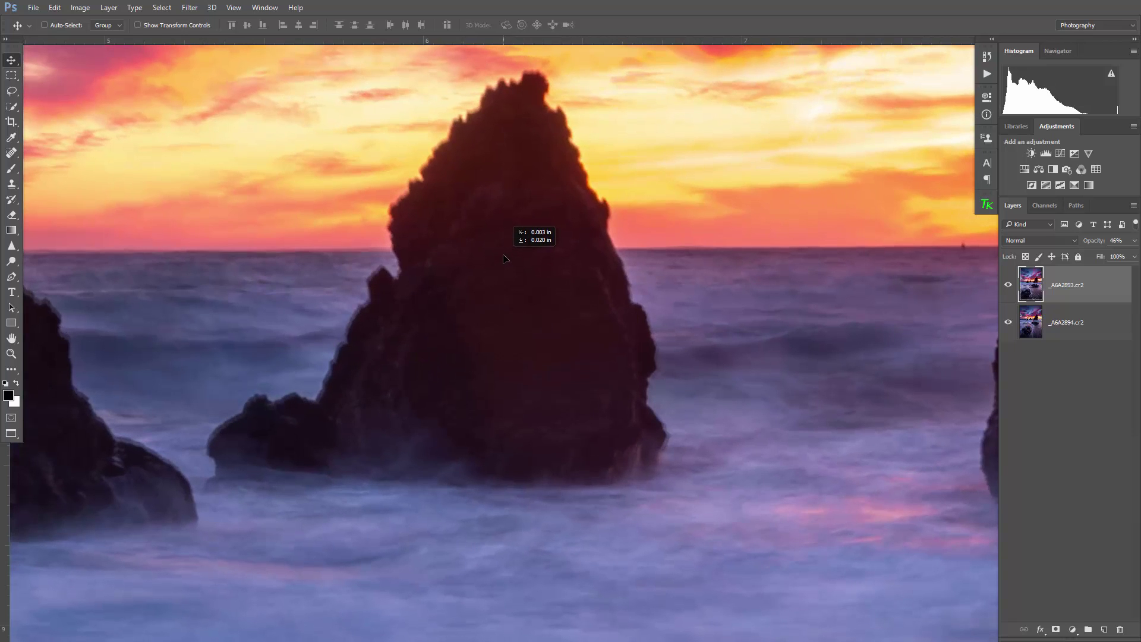
pyautogui.press('Up')
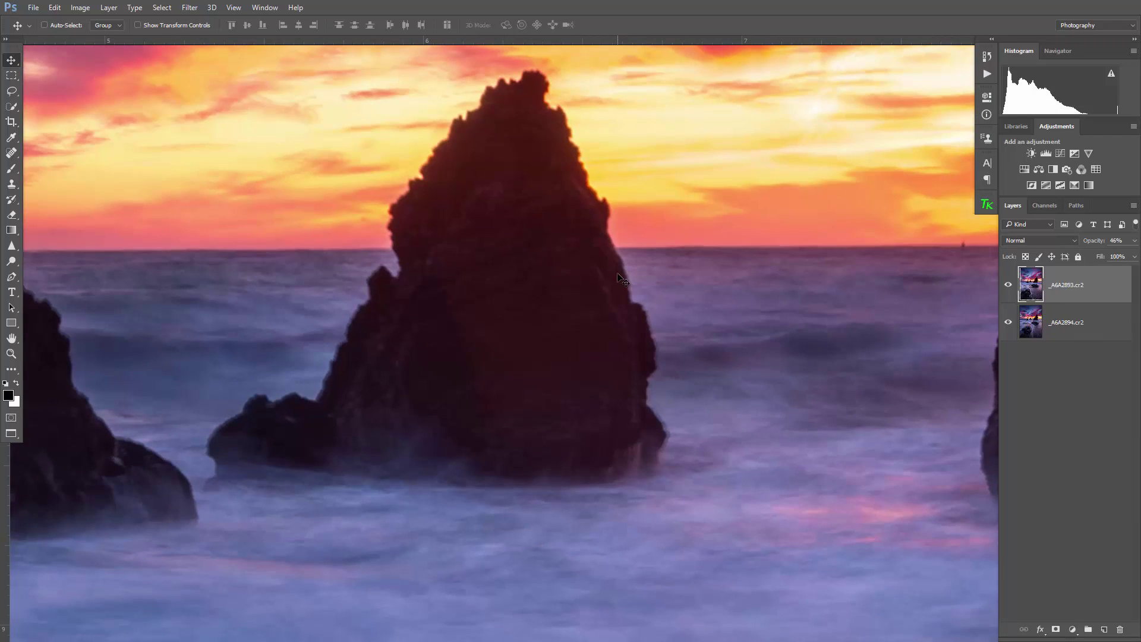
# Step: Nudge the _A6A2893.cr2 layer in small increments to match the middle sea stack's edges and the horizon
pyautogui.press('Left')
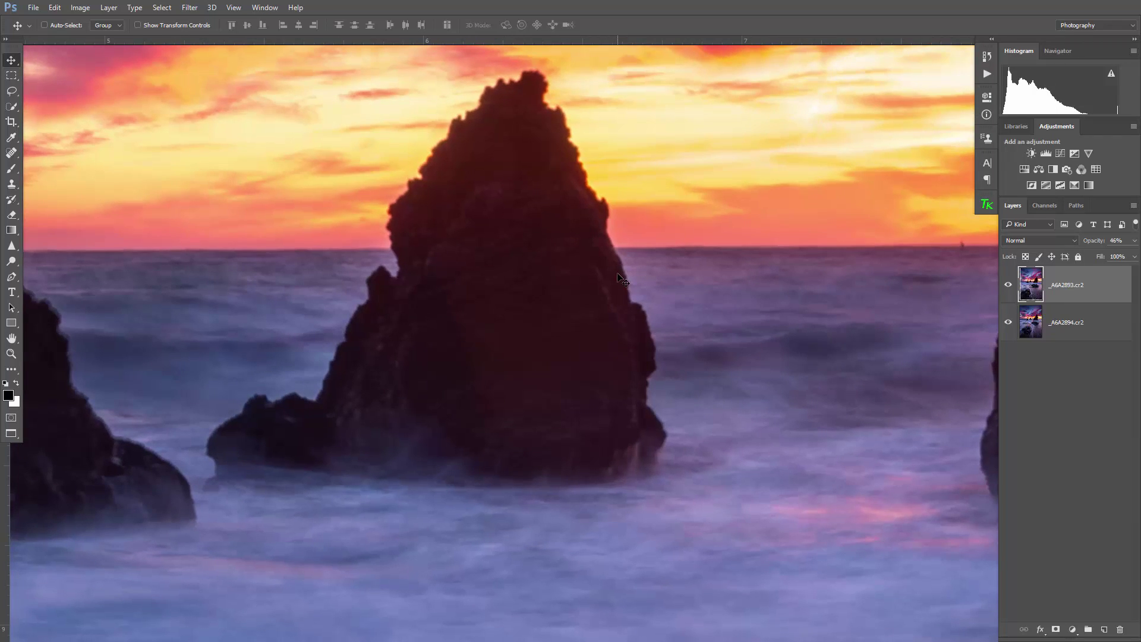
pyautogui.press('Right')
pyautogui.press('Up')
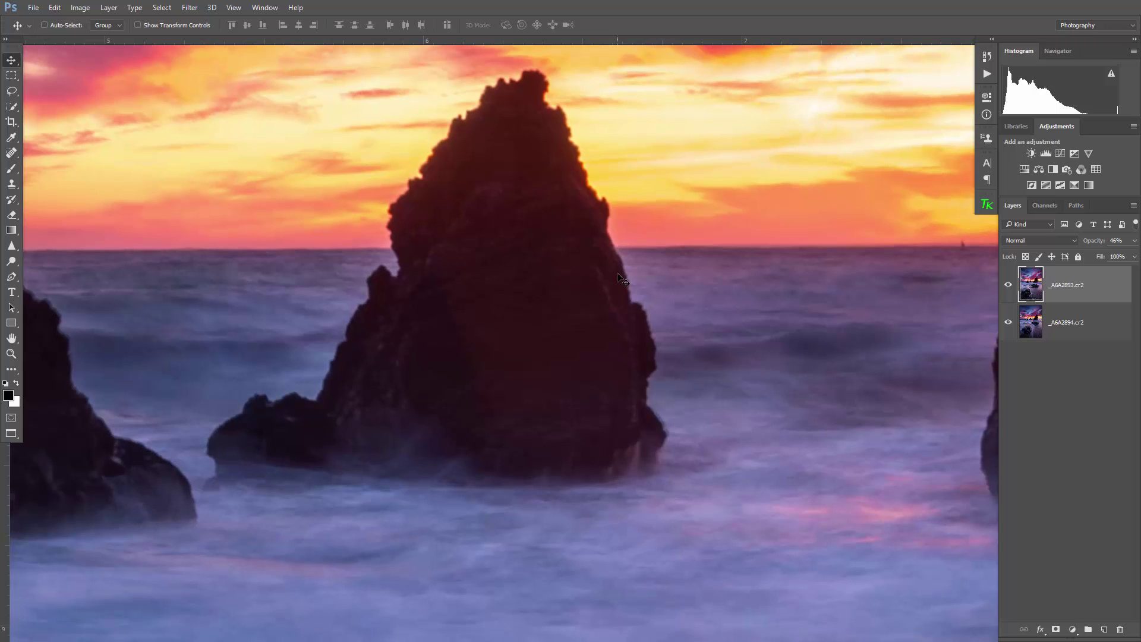
pyautogui.press('Right')
pyautogui.press('Left')
pyautogui.press('Right')
pyautogui.press('Left')
pyautogui.press('Left')
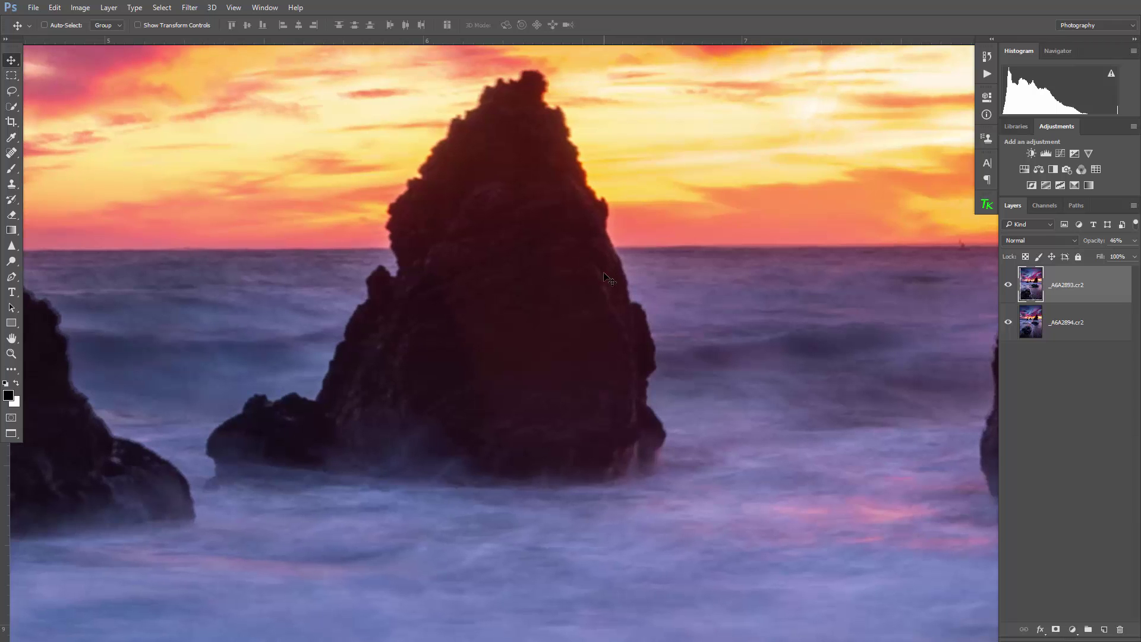
pyautogui.press('Right')
# Step: Examine the middle sea stack's alignment at several zoom levels, hiding and showing the _A6A2893.cr2 layer to compare
pyautogui.scroll(-3, 482, 245)
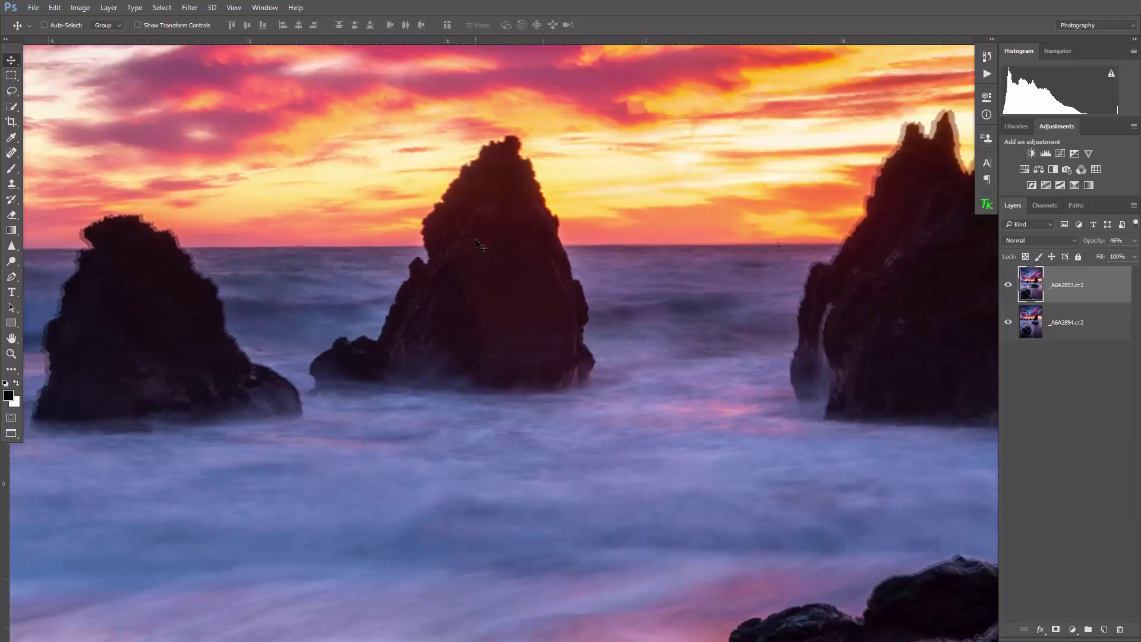
pyautogui.scroll(1, 501, 250)
pyautogui.scroll(2, 529, 243)
pyautogui.scroll(2, 515, 226)
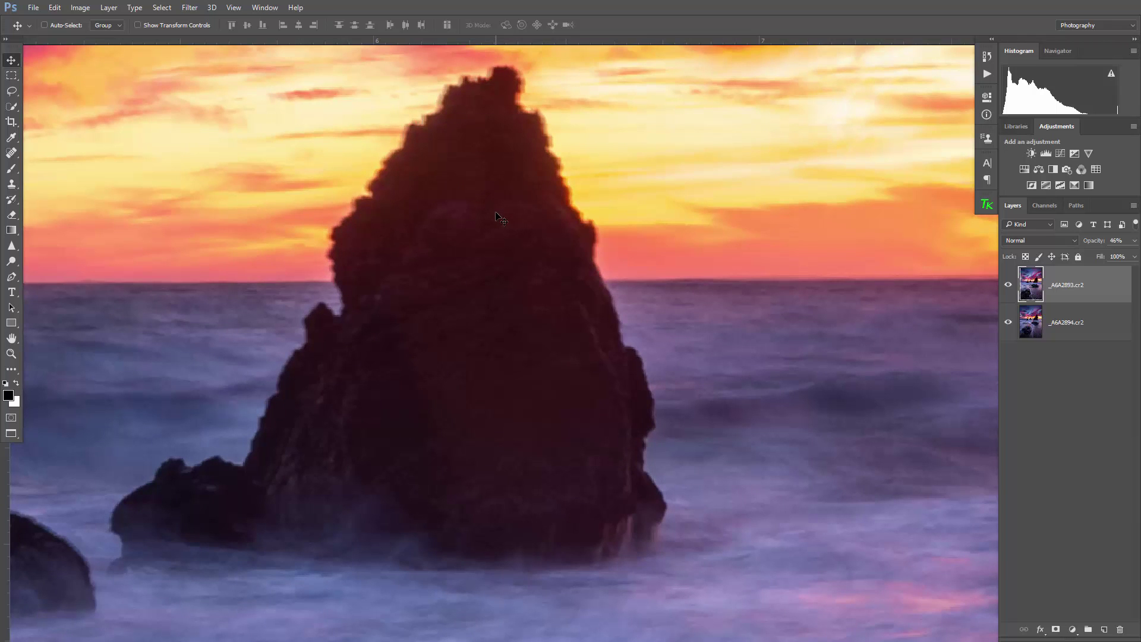
pyautogui.scroll(-5, 499, 219)
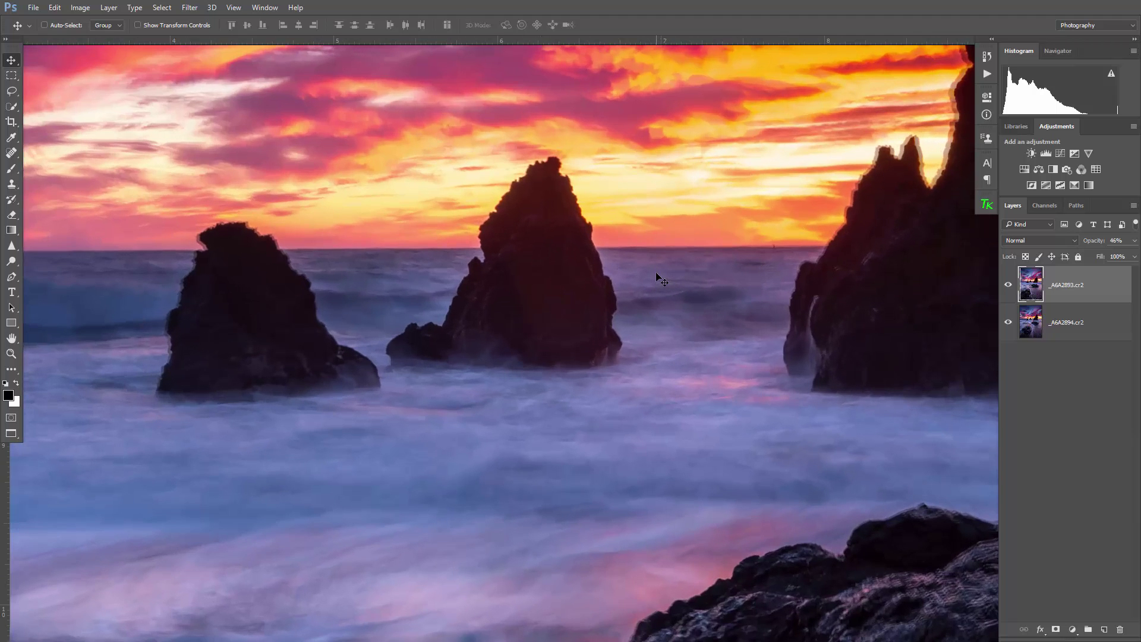
pyautogui.scroll(3, 655, 271)
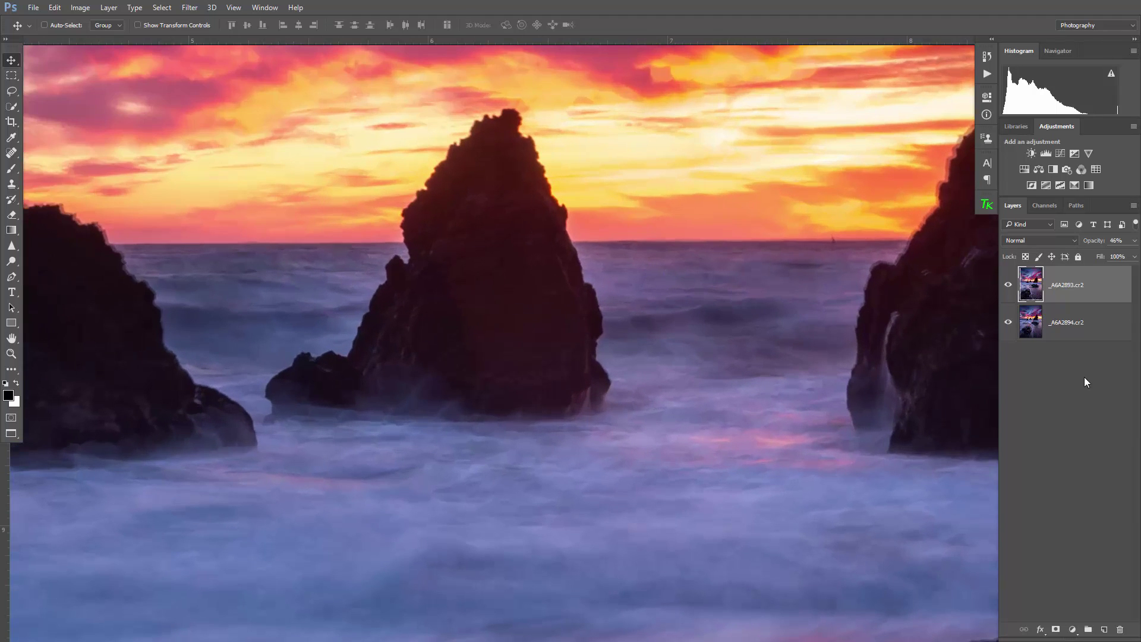
pyautogui.click(1008, 285)
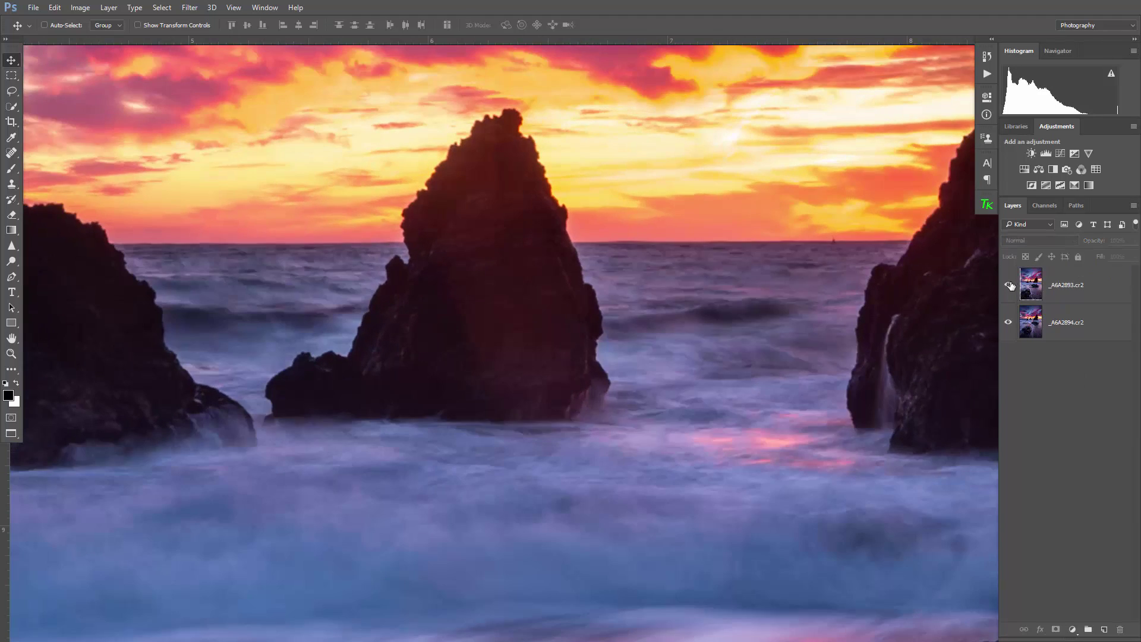
pyautogui.click(1009, 285)
pyautogui.click(1008, 285)
pyautogui.click(1009, 284)
pyautogui.click(1029, 287)
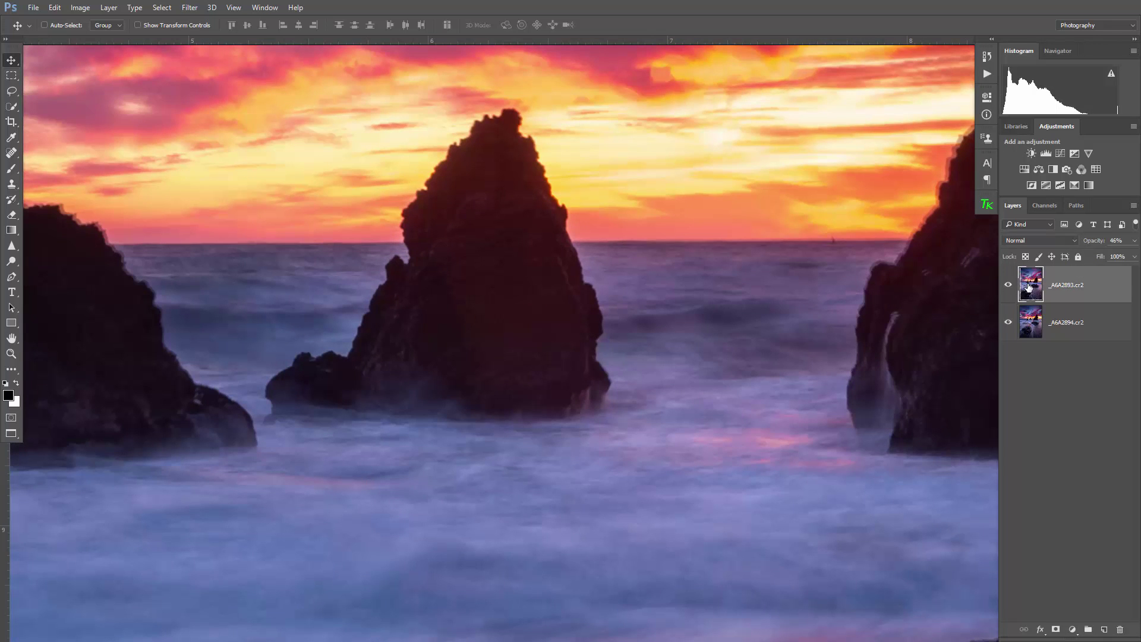
# Step: Examine the overlap across the whole image, including the large sea stack and the foreground rocks
pyautogui.scroll(-5, 662, 306)
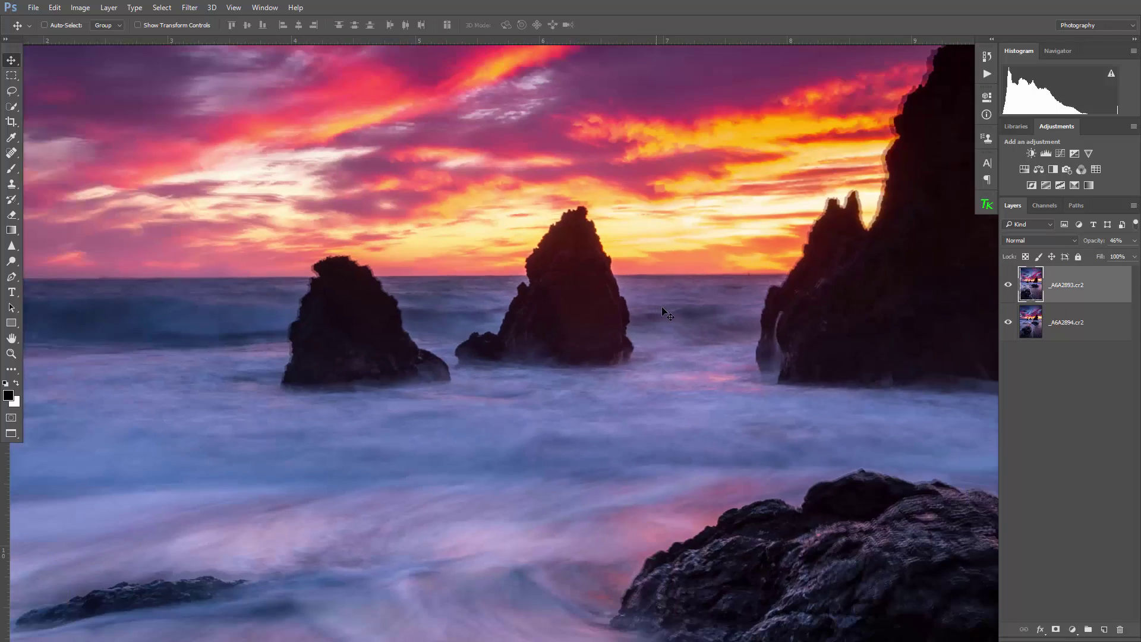
pyautogui.scroll(-3, 714, 302)
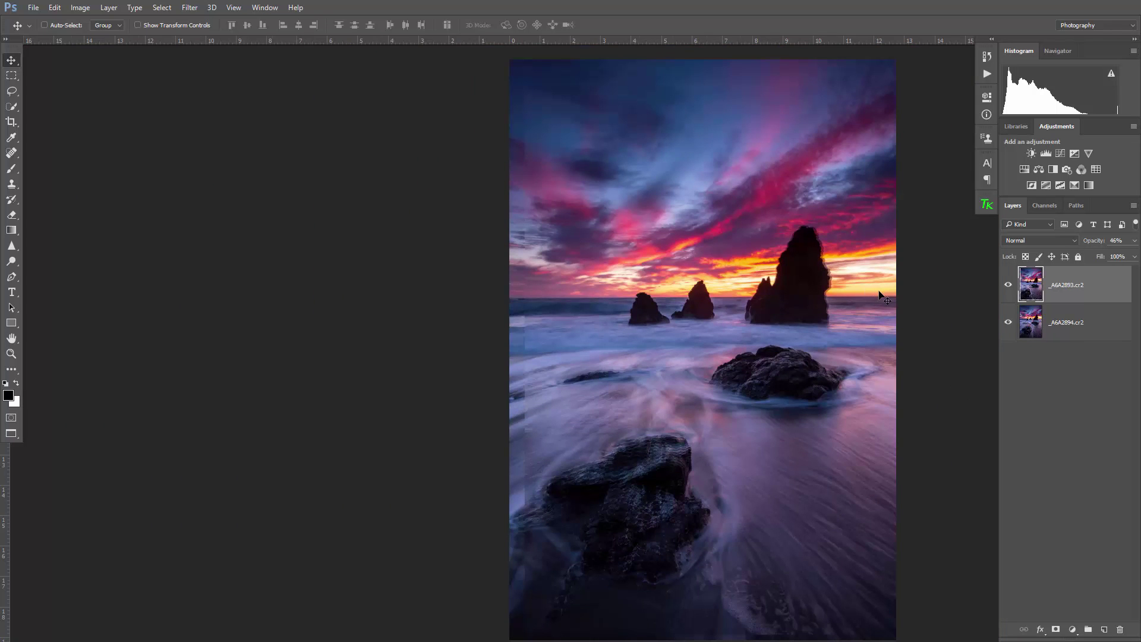
pyautogui.scroll(3, 869, 297)
pyautogui.scroll(1, 749, 286)
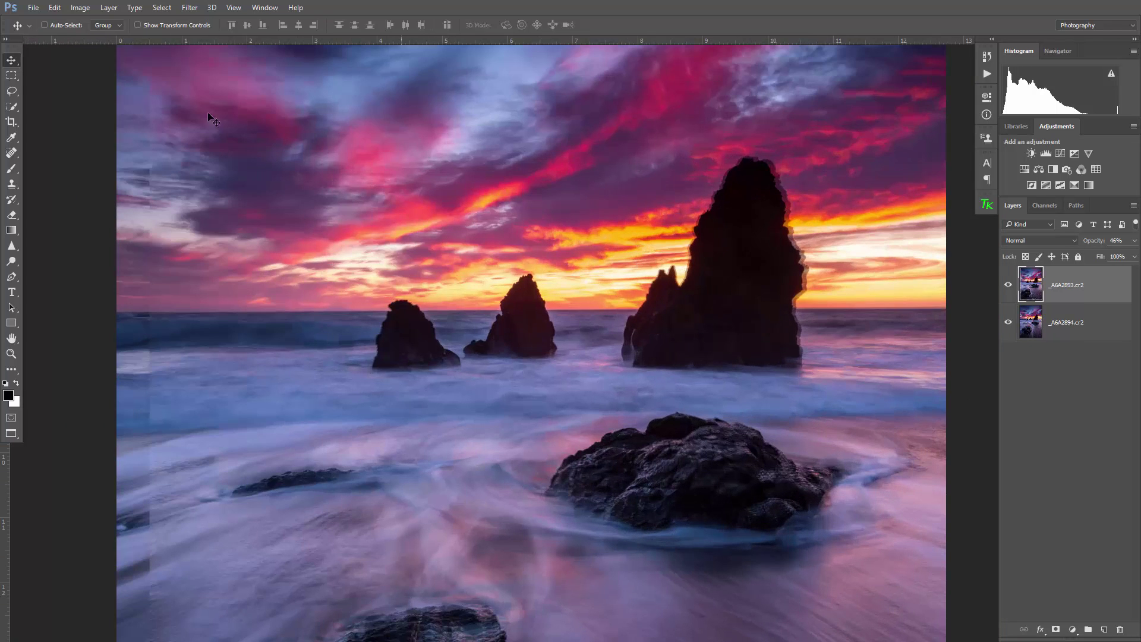
# Step: Mark the middle and large sea stacks with temporary rectangular selections, comparing them with _A6A2893.cr2 hidden and shown, and deselect
pyautogui.press('m')
pyautogui.moveTo(448, 243); pyautogui.dragTo(585, 390)
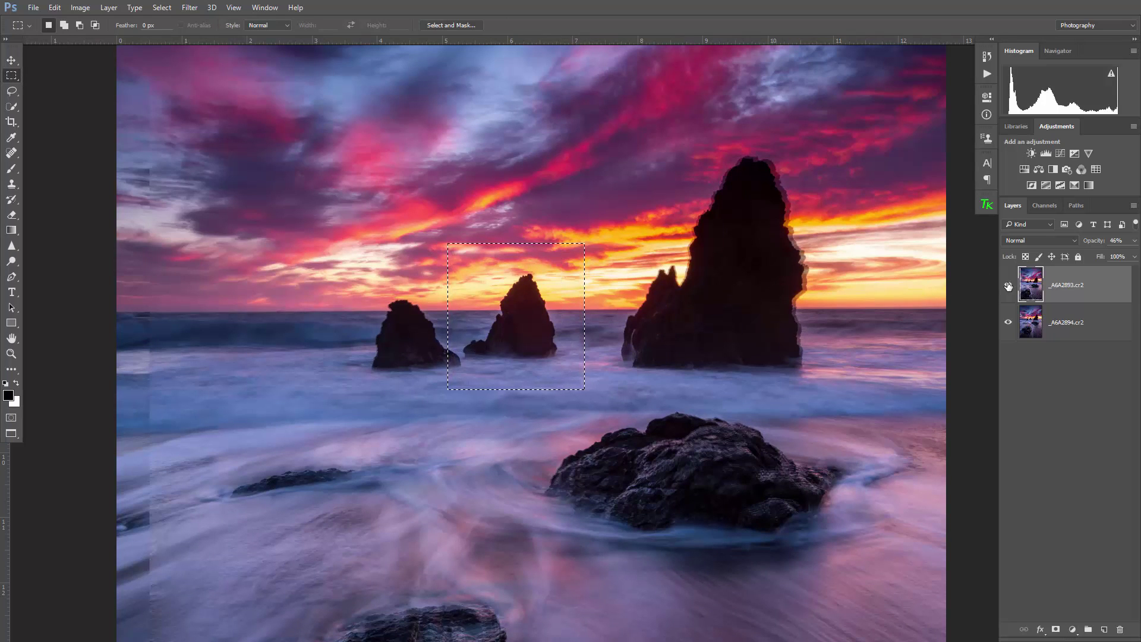
pyautogui.click(1008, 285)
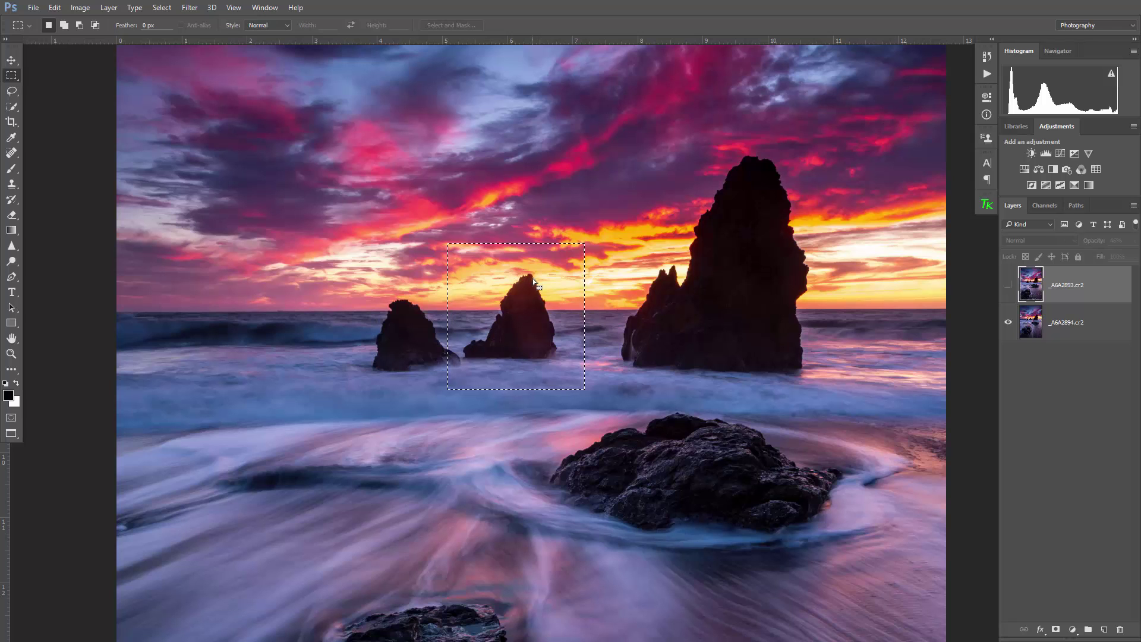
pyautogui.moveTo(605, 123); pyautogui.dragTo(848, 400)
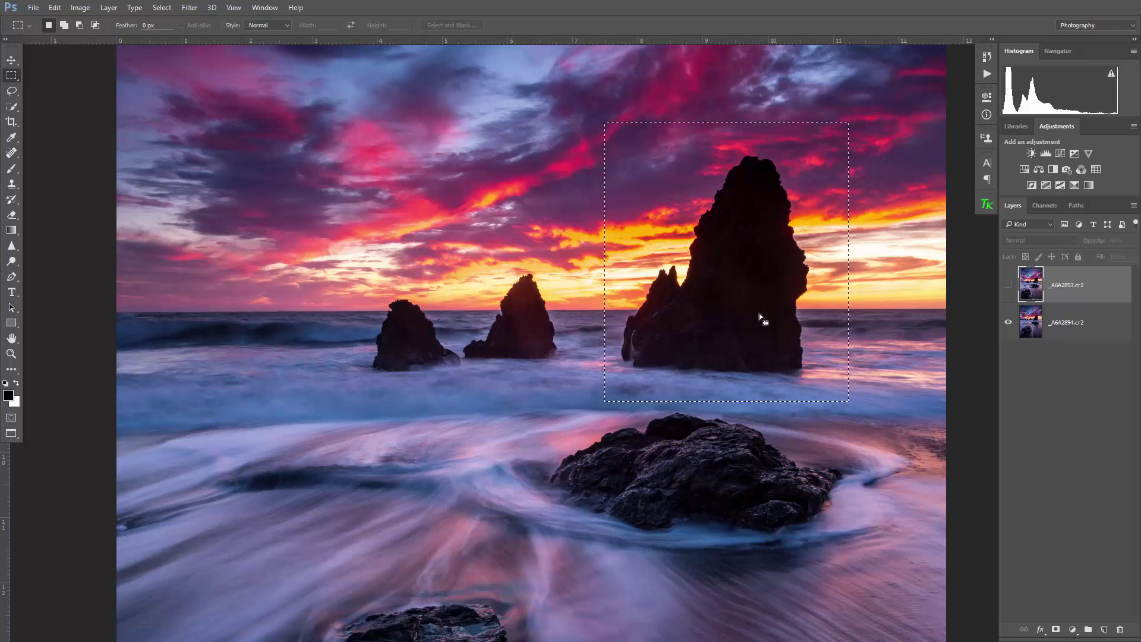
pyautogui.click(1096, 412)
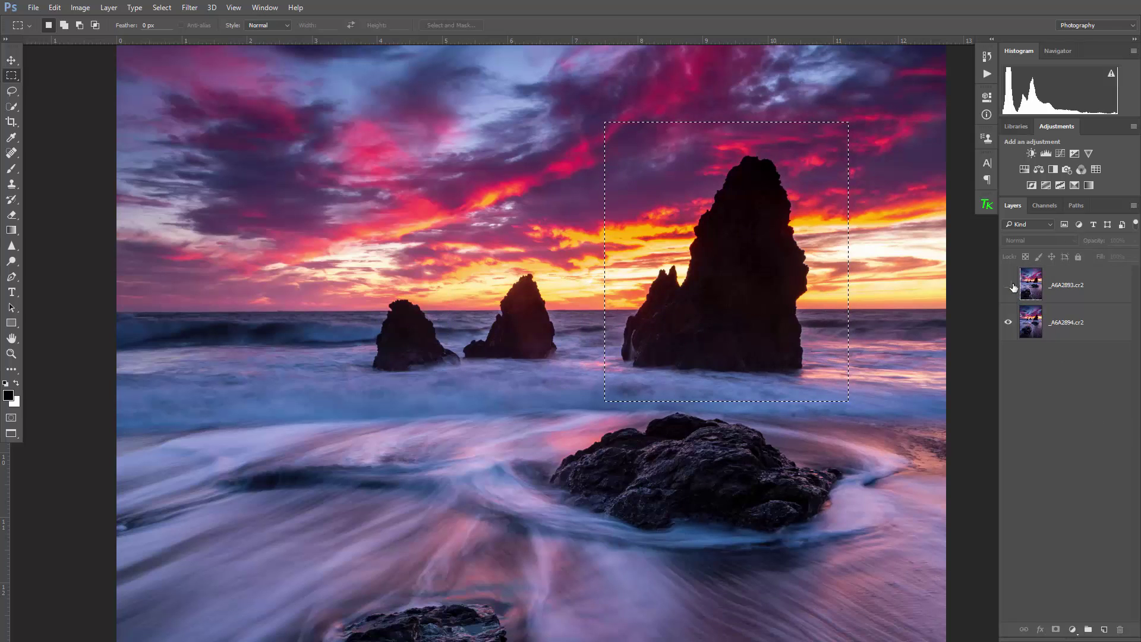
pyautogui.click(1009, 285)
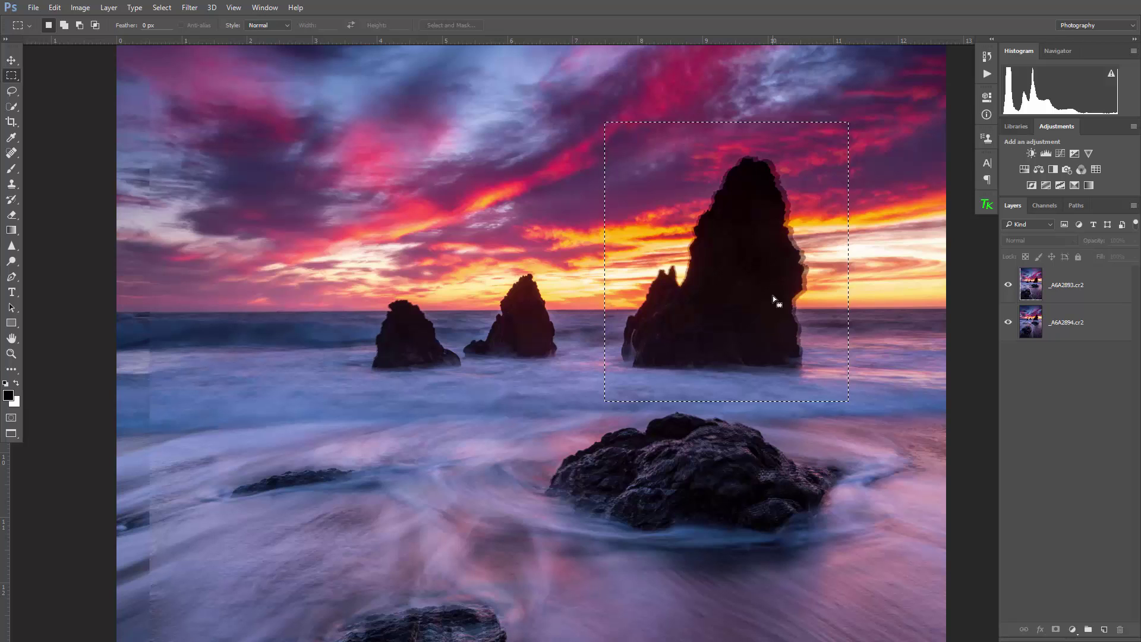
pyautogui.moveTo(444, 242); pyautogui.dragTo(591, 421)
pyautogui.moveTo(610, 122); pyautogui.dragTo(808, 399)
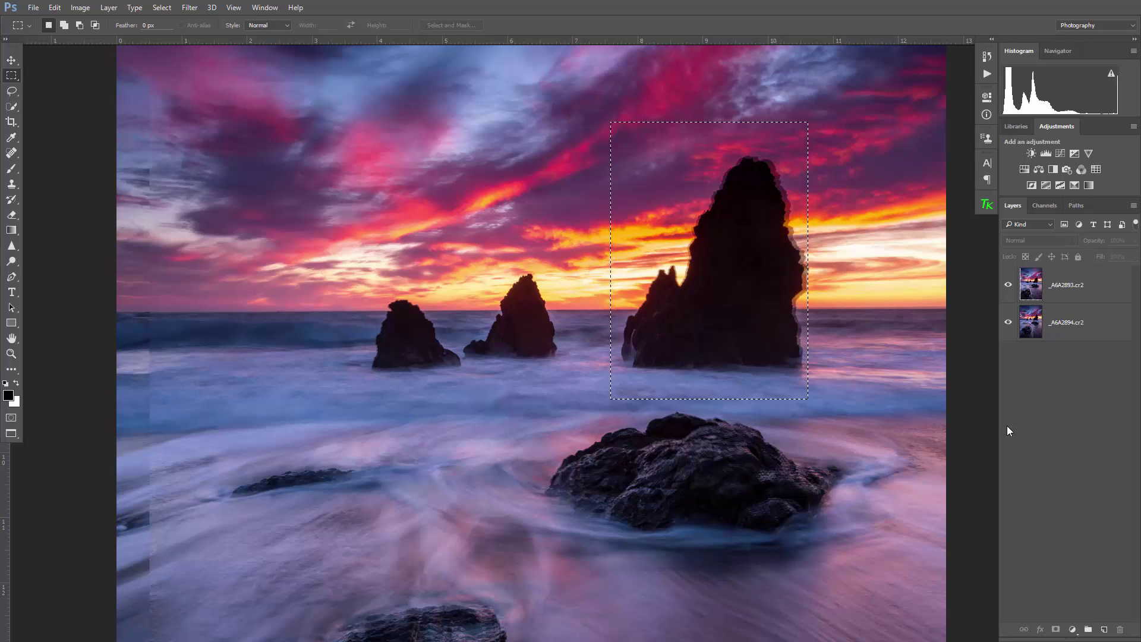
pyautogui.hotkey('ctrl', 'd')
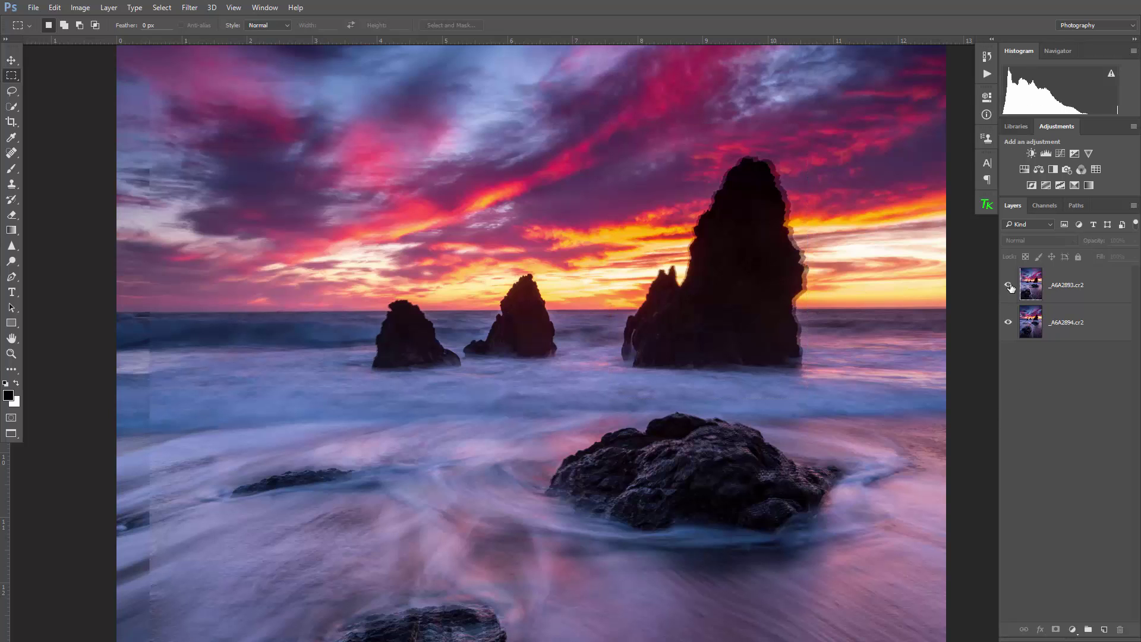
# Step: Compare the _A6A2893.cr2 layer hidden and shown once more, and restore its opacity to 100%
pyautogui.click(1032, 290)
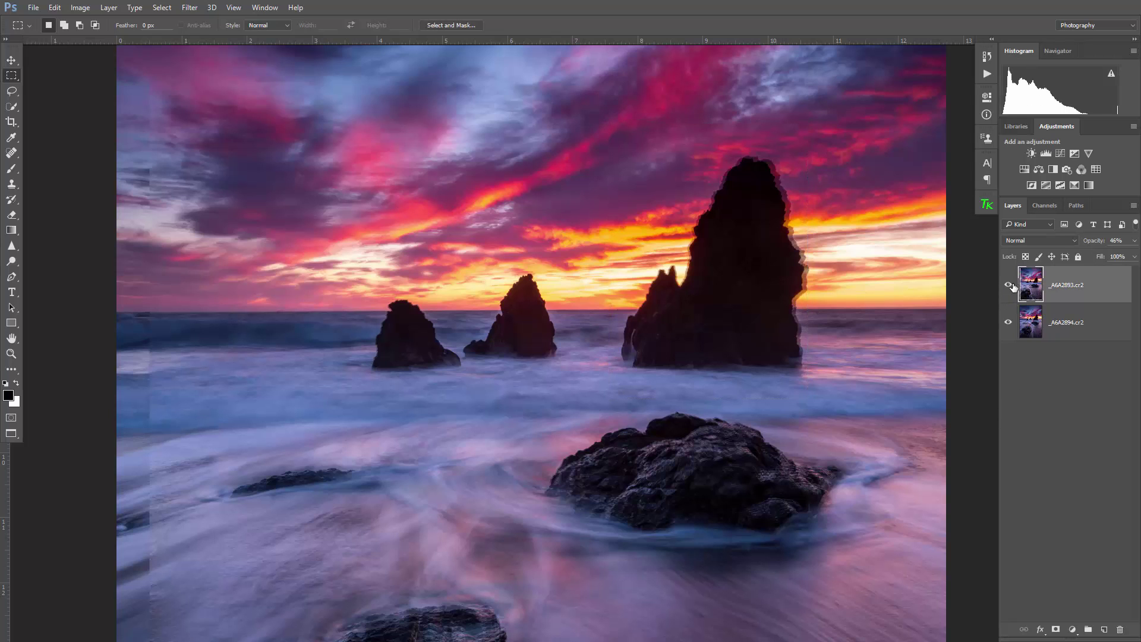
pyautogui.click(1009, 286)
pyautogui.click(1009, 286)
pyautogui.click(1133, 241)
pyautogui.moveTo(1126, 254); pyautogui.dragTo(1133, 255)
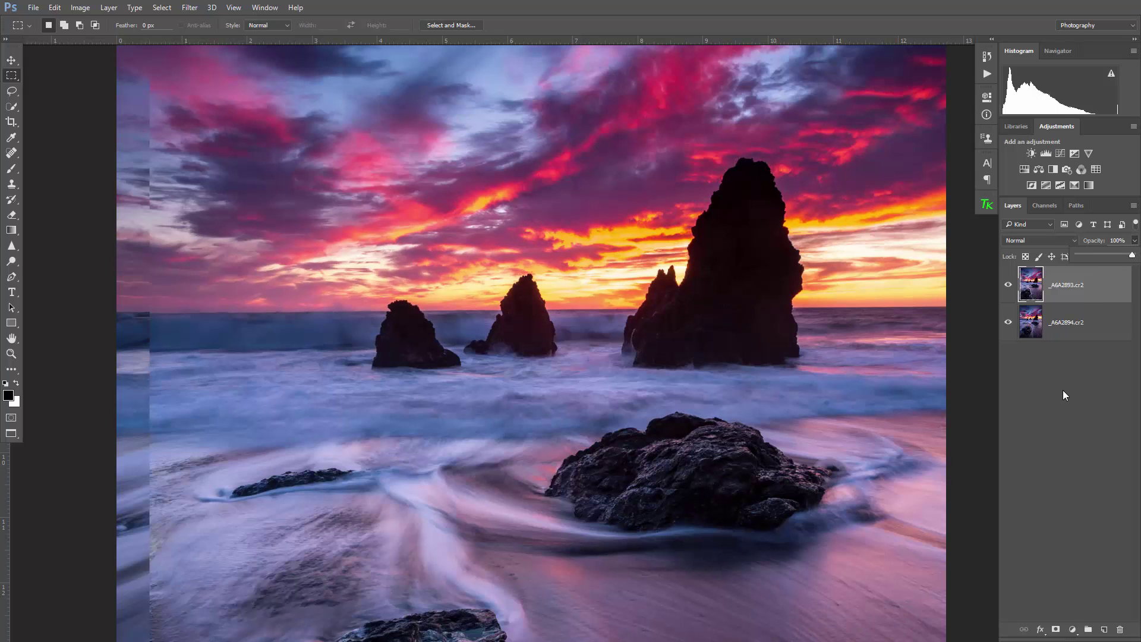
pyautogui.press('Return')
# Step: Select a rectangle around the middle sea stack on _A6A2893.cr2 and copy it to a new layer
pyautogui.hotkey('ctrl', '+')
pyautogui.hotkey('ctrl', '+')
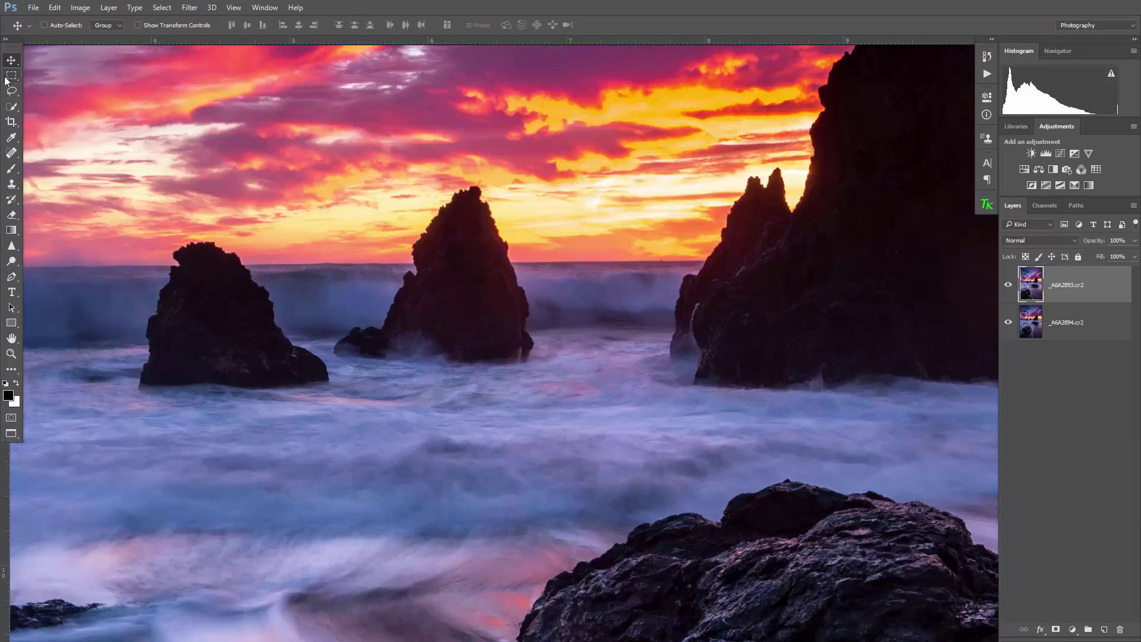
pyautogui.moveTo(298, 141); pyautogui.dragTo(587, 405)
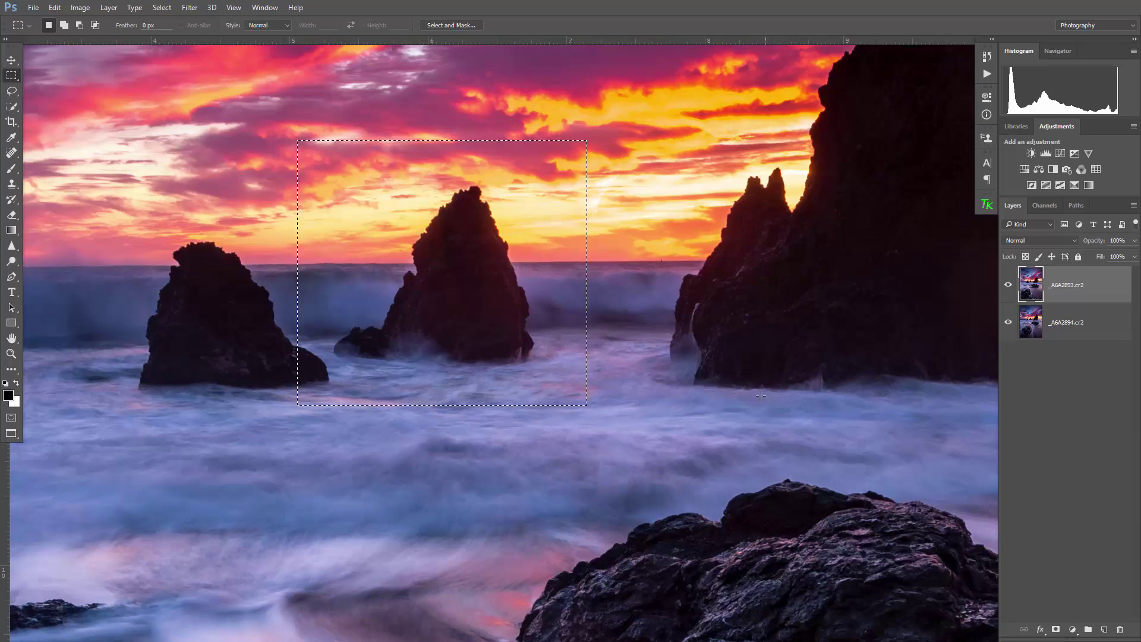
pyautogui.rightClick(443, 277)
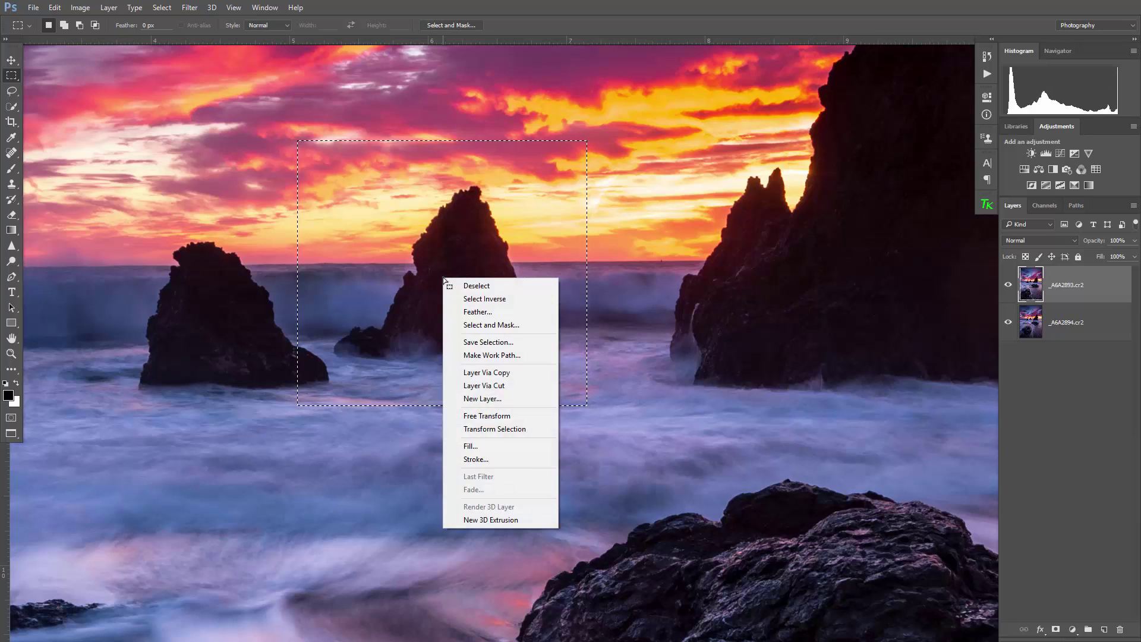
pyautogui.click(497, 373)
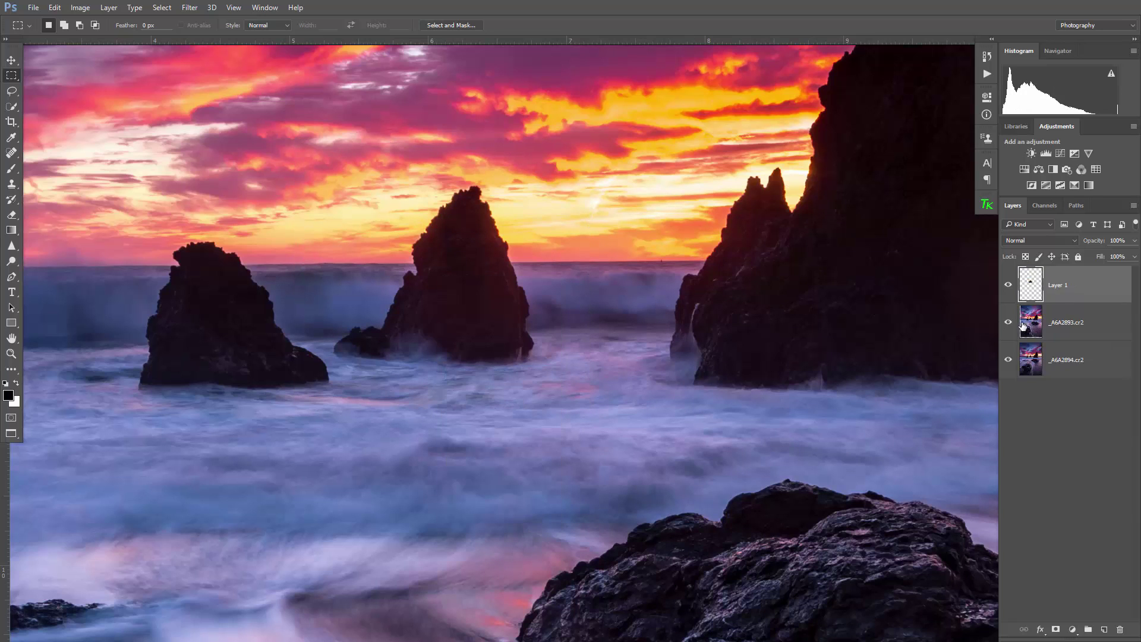
# Step: Select a rectangle around the large sea stack on _A6A2893.cr2 and copy it to a new layer
pyautogui.click(1027, 324)
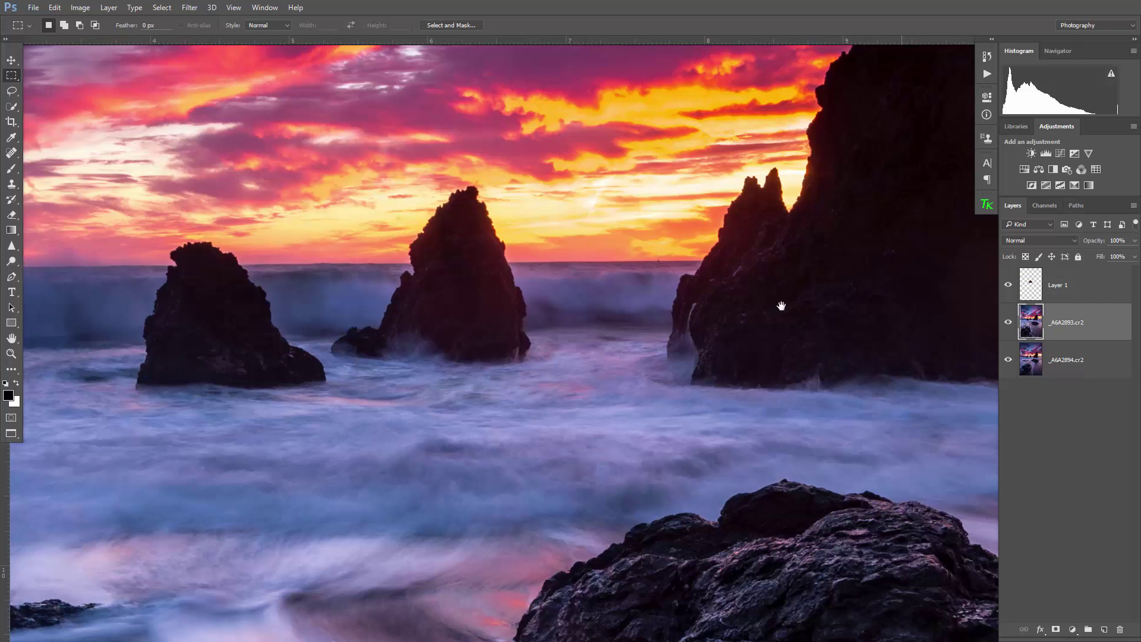
pyautogui.moveTo(903, 265); pyautogui.dragTo(556, 400)
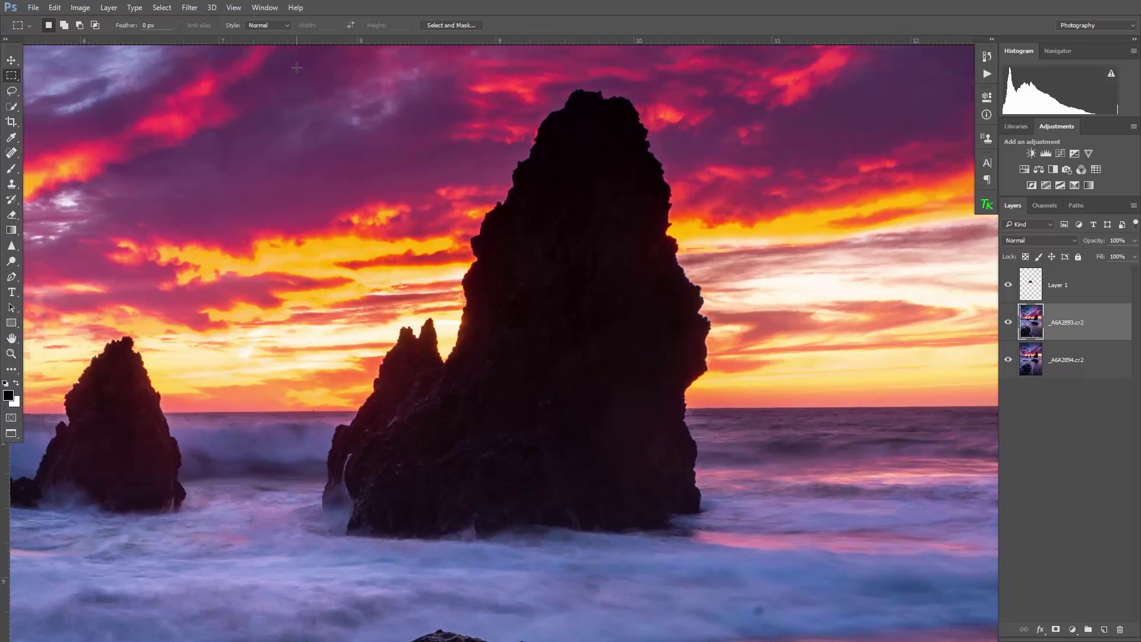
pyautogui.moveTo(282, 64); pyautogui.dragTo(748, 579)
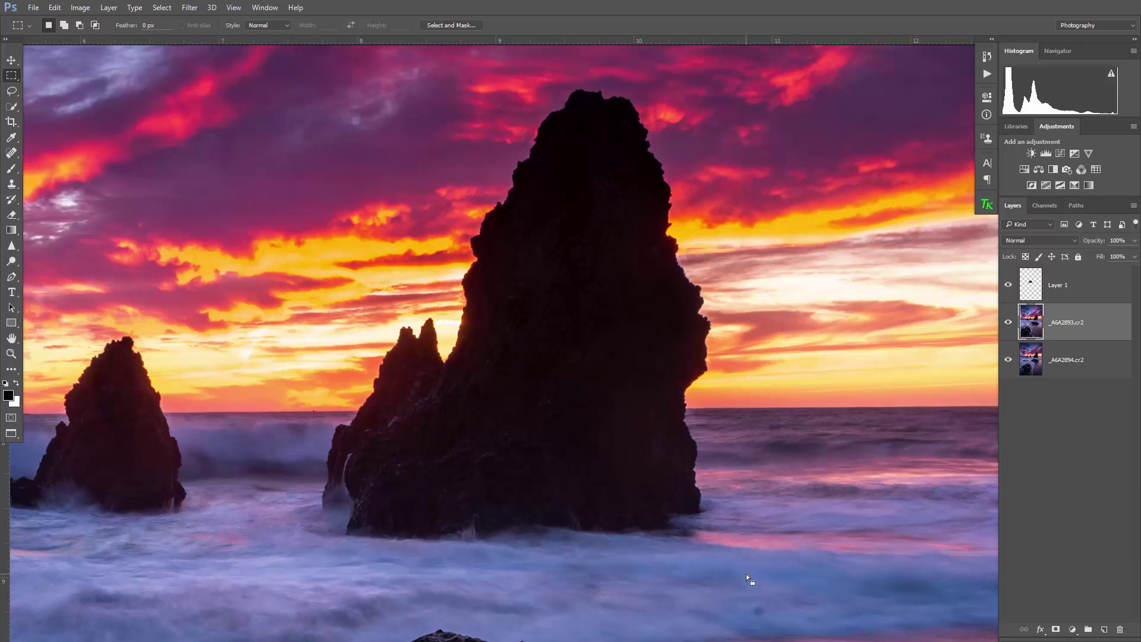
pyautogui.rightClick(571, 331)
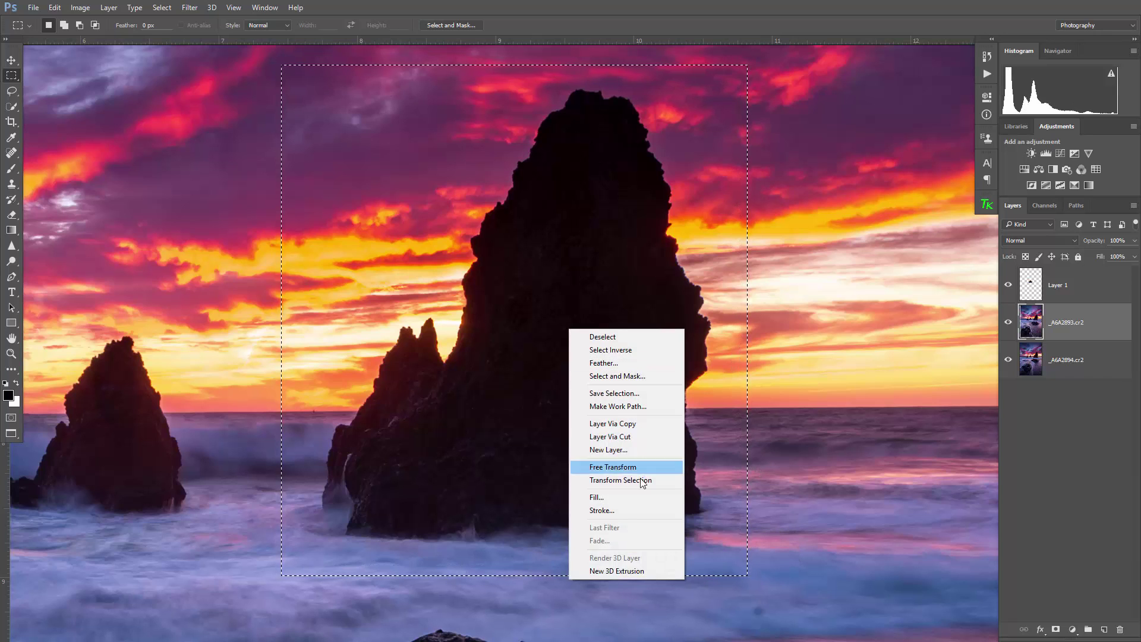
pyautogui.click(625, 424)
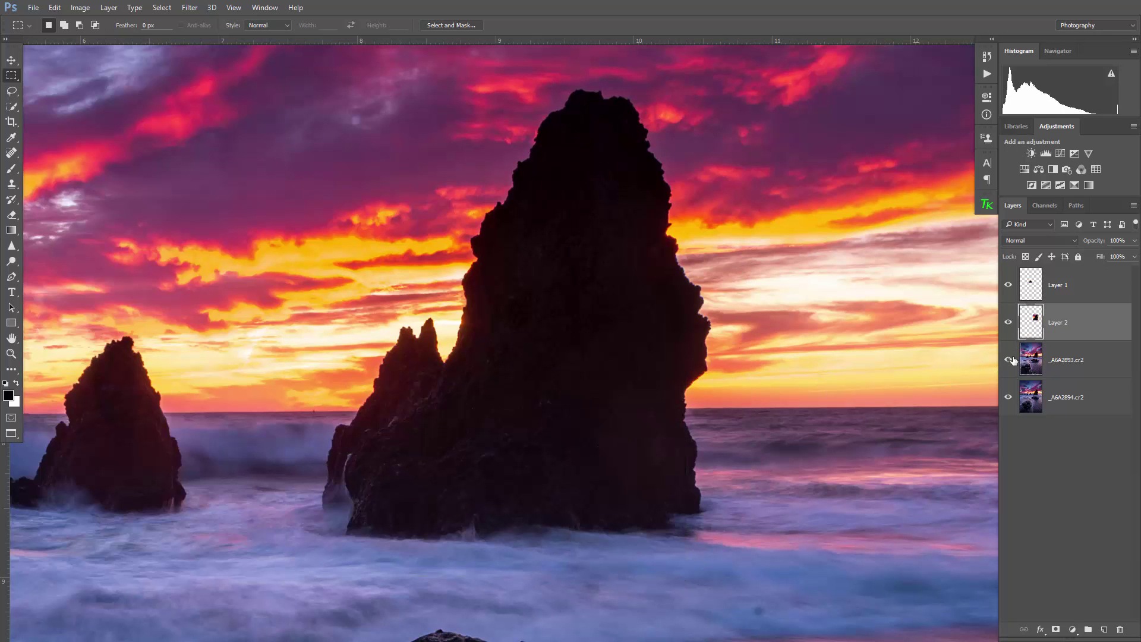
# Step: Hide the _A6A2893.cr2 layer and the large sea stack copy, leaving the middle sea stack copy over _A6A2894.cr2
pyautogui.click(1009, 359)
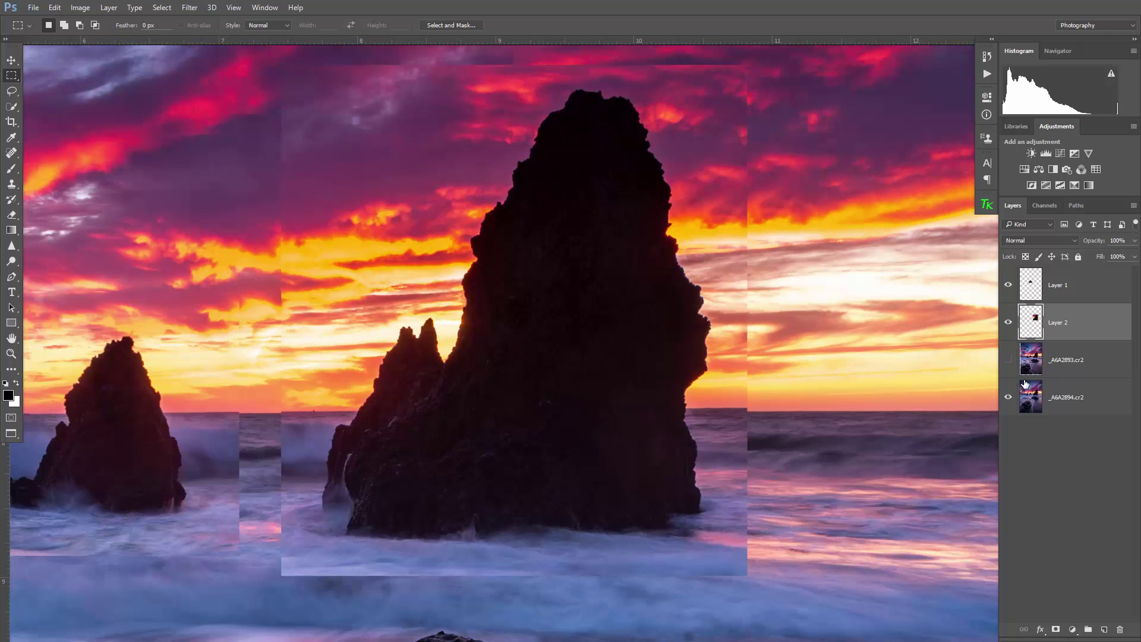
pyautogui.hotkey('ctrl', '-')
pyautogui.hotkey('ctrl', '-')
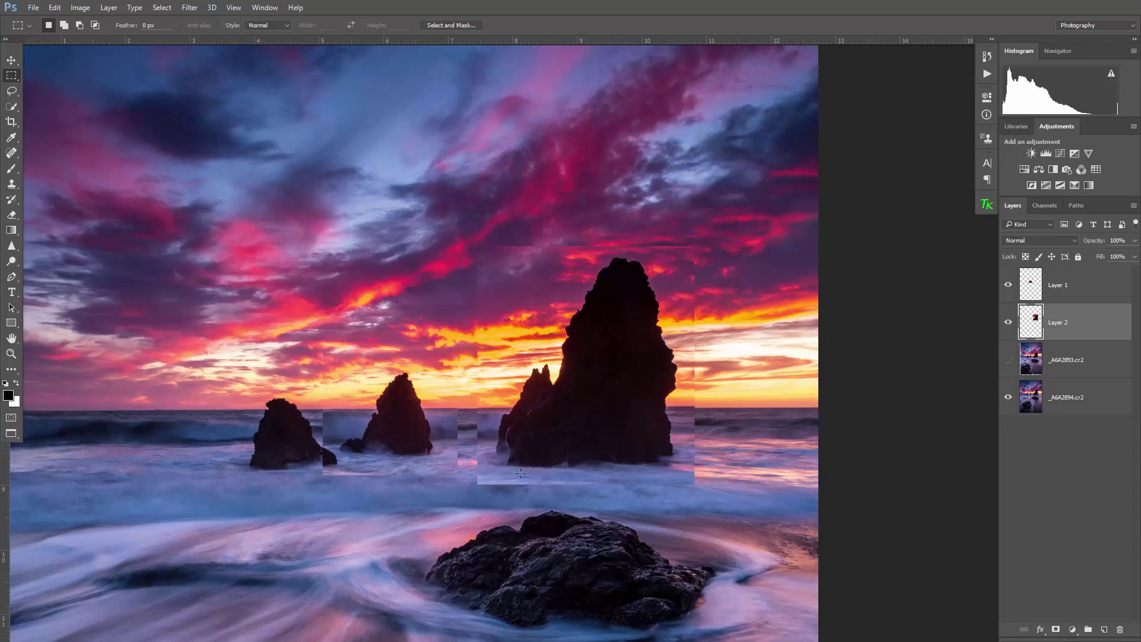
pyautogui.moveTo(463, 469); pyautogui.dragTo(552, 396)
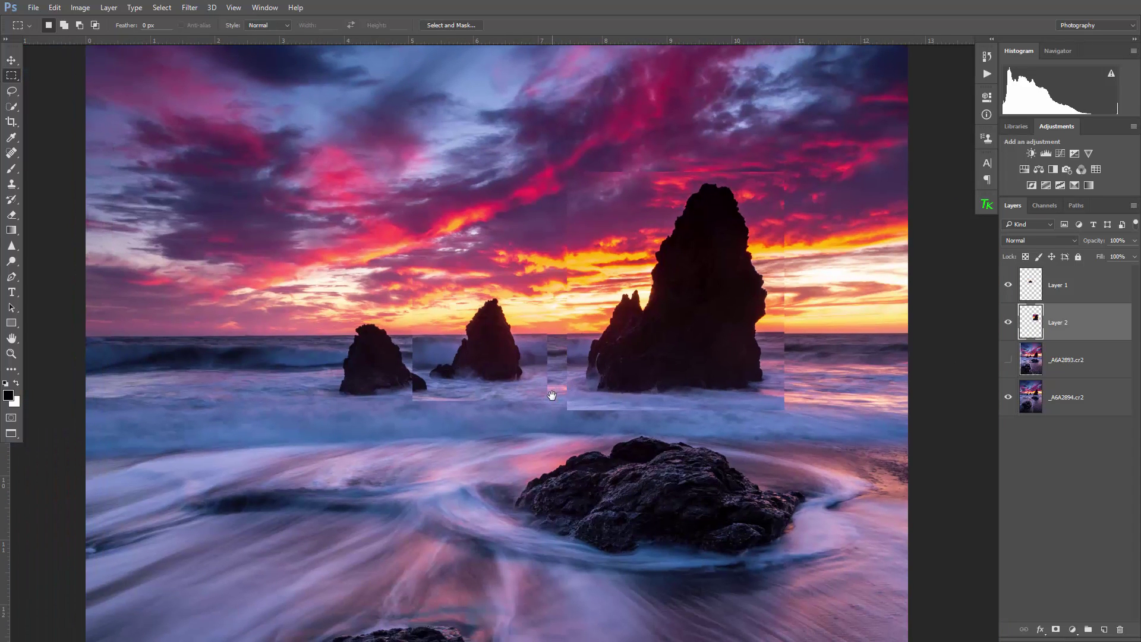
pyautogui.hotkey('ctrl', '+')
pyautogui.hotkey('ctrl', '+')
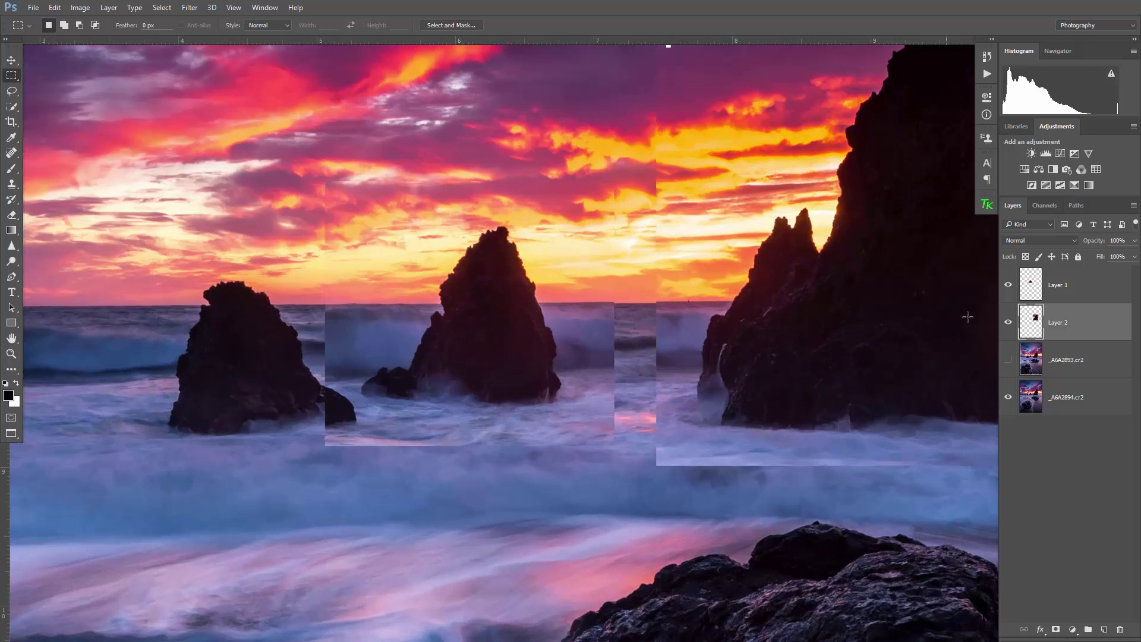
pyautogui.click(1009, 322)
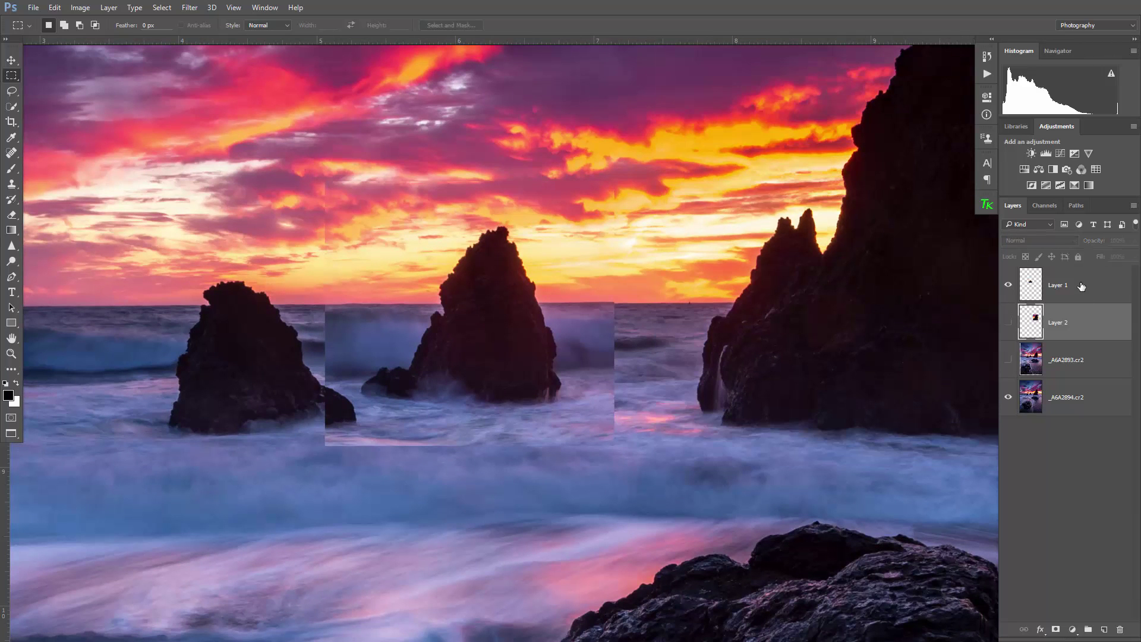
# Step: Select Layer 1 with the middle sea stack and compare it hidden and shown over _A6A2894.cr2
pyautogui.click(1056, 289)
pyautogui.click(1008, 288)
pyautogui.click(1008, 287)
pyautogui.click(1008, 287)
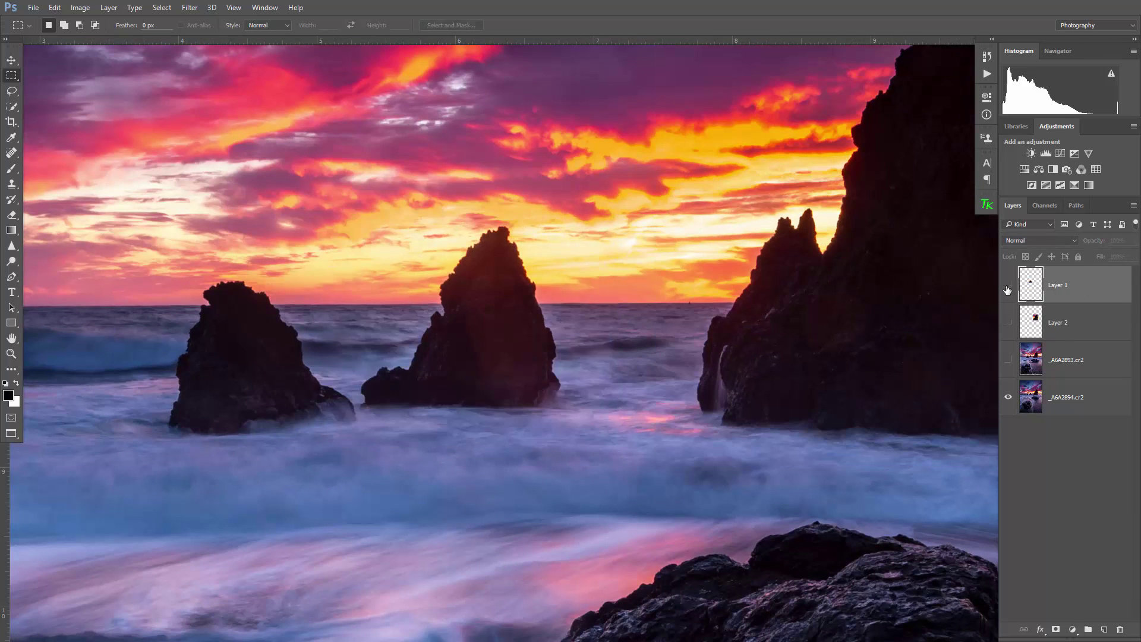
pyautogui.click(1009, 287)
pyautogui.click(1008, 287)
pyautogui.click(1008, 287)
pyautogui.click(1008, 287)
pyautogui.click(1008, 288)
# Step: Lower Layer 1's opacity to 57% and move it slightly to align the middle sea stack with the exposure below
pyautogui.click(1135, 241)
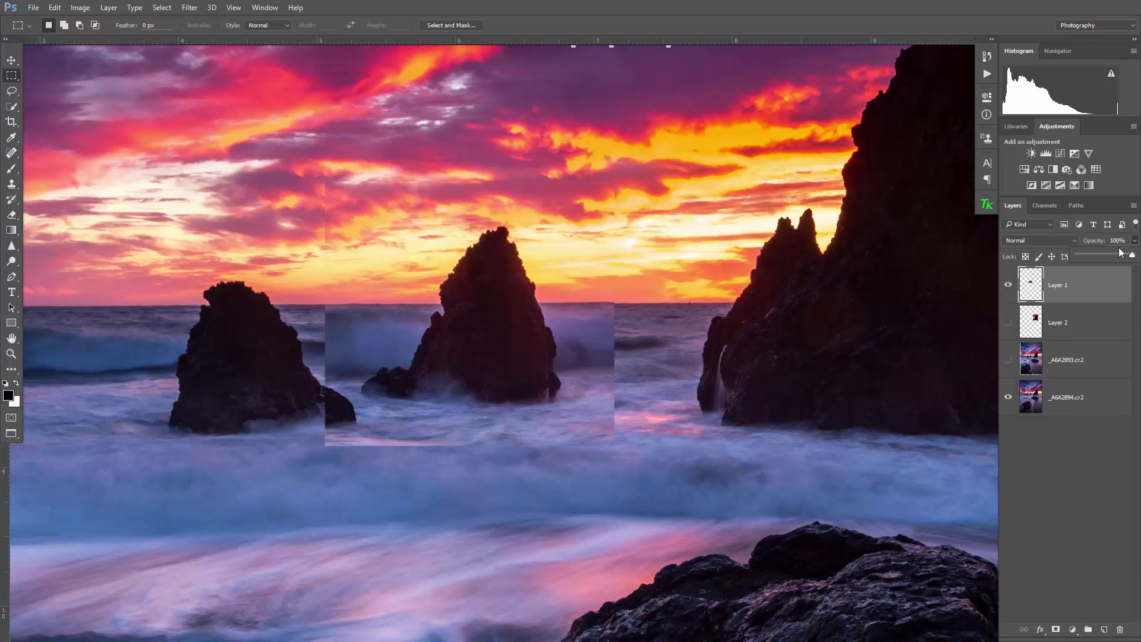
pyautogui.moveTo(1100, 252); pyautogui.dragTo(1109, 255)
pyautogui.scroll(5, 535, 315)
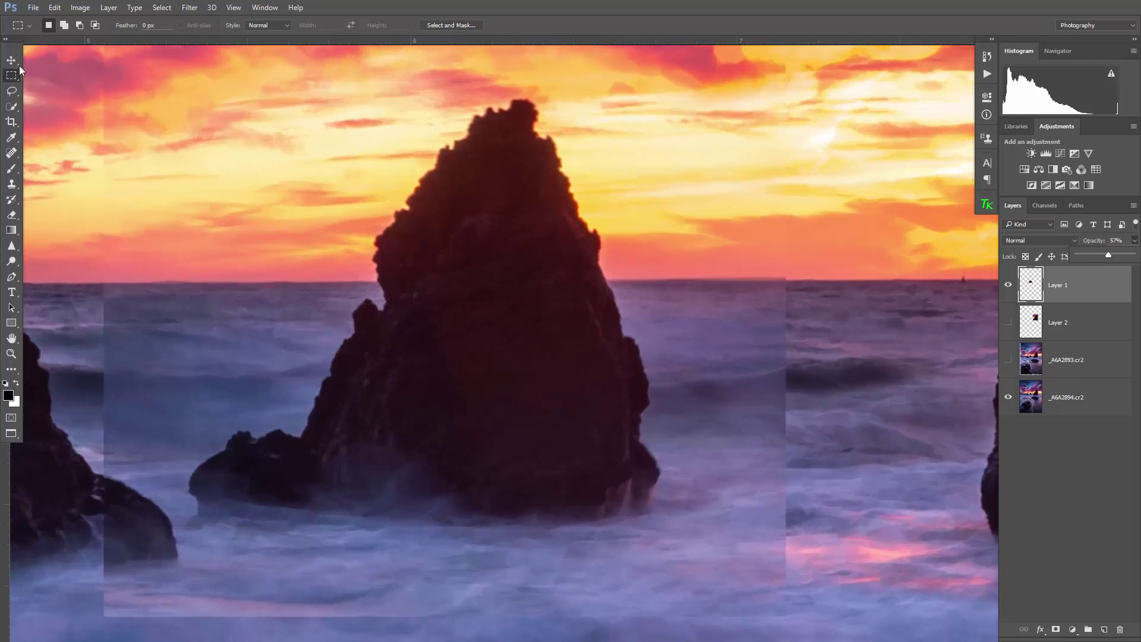
pyautogui.click(11, 60)
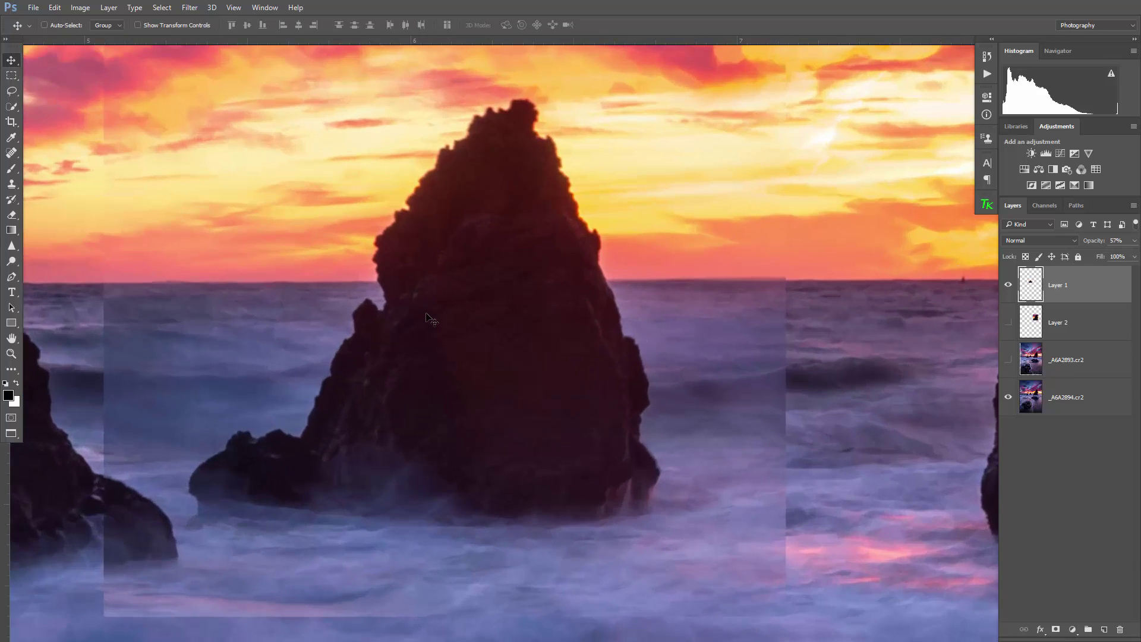
pyautogui.moveTo(427, 317); pyautogui.dragTo(533, 297)
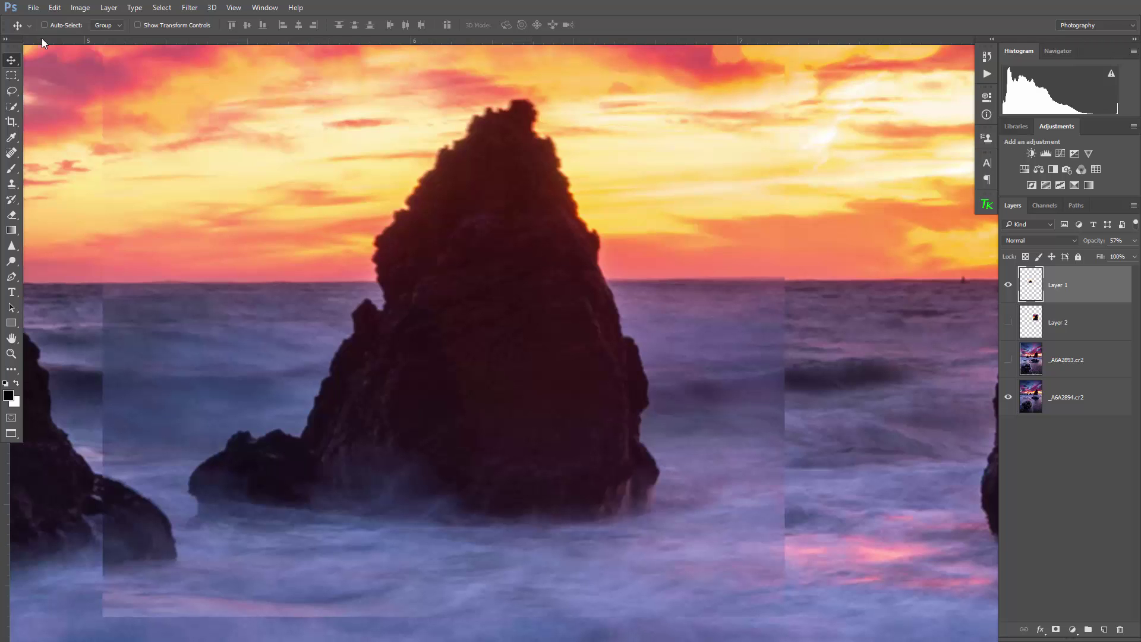
# Step: Start a Warp transform on Layer 1 and pull the upper handle of its right edge slightly outward
pyautogui.click(33, 8)
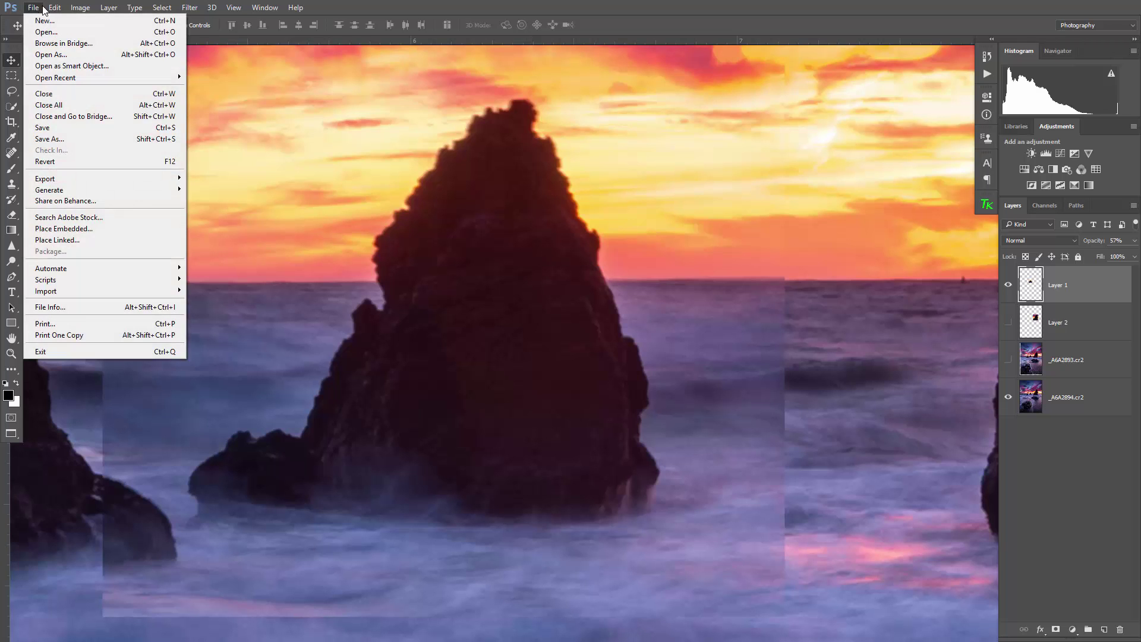
pyautogui.moveTo(51, 7)
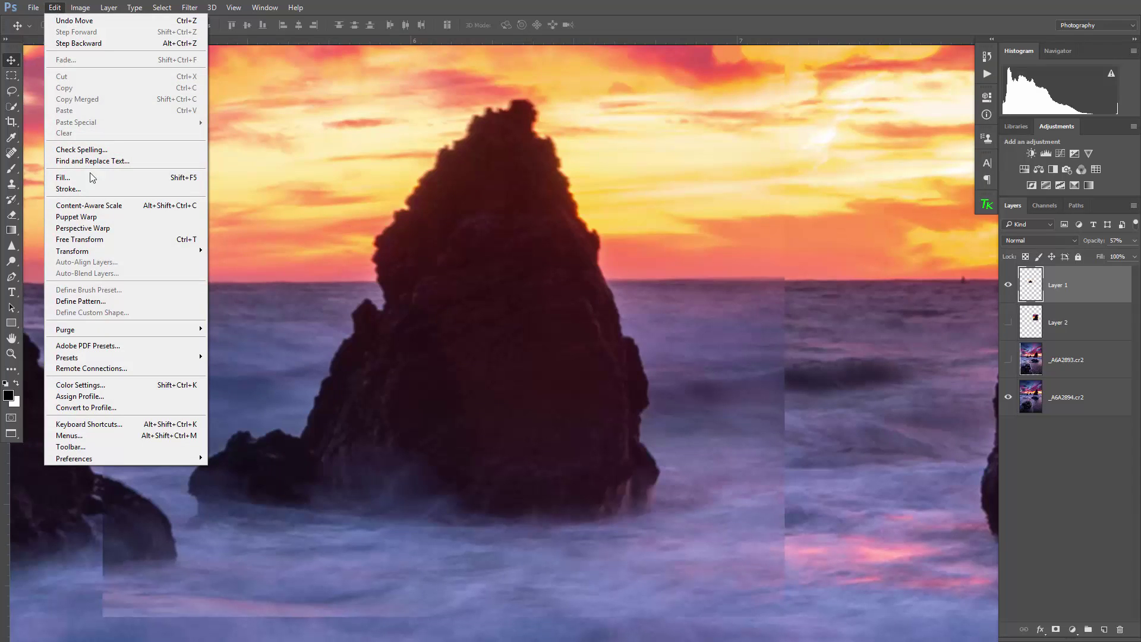
pyautogui.moveTo(101, 252)
pyautogui.click(256, 324)
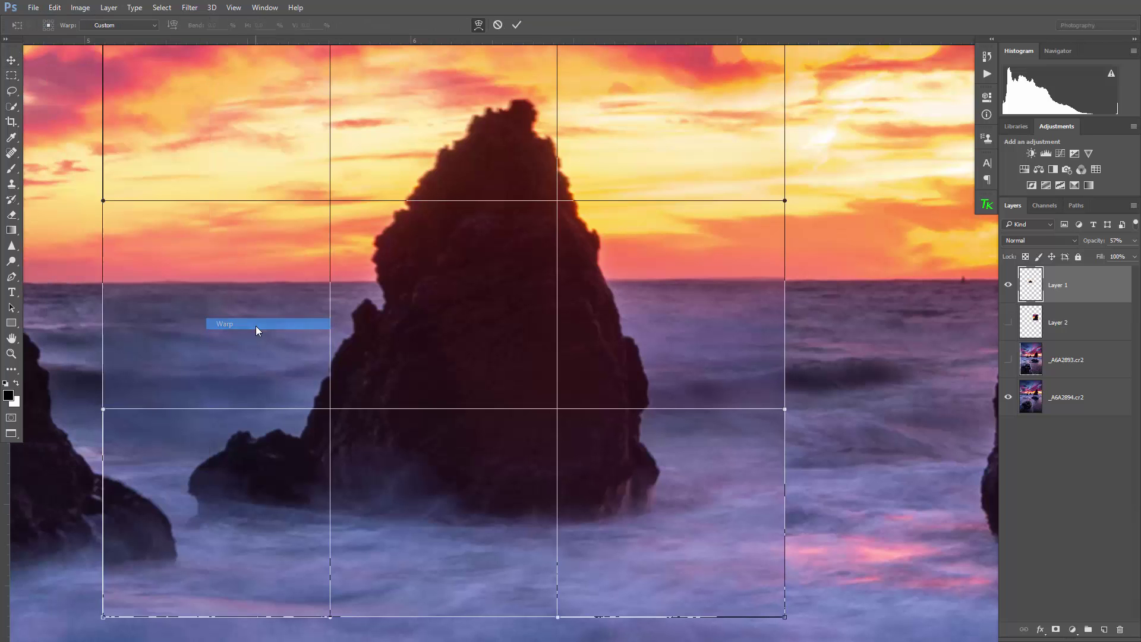
pyautogui.scroll(-3, 540, 169)
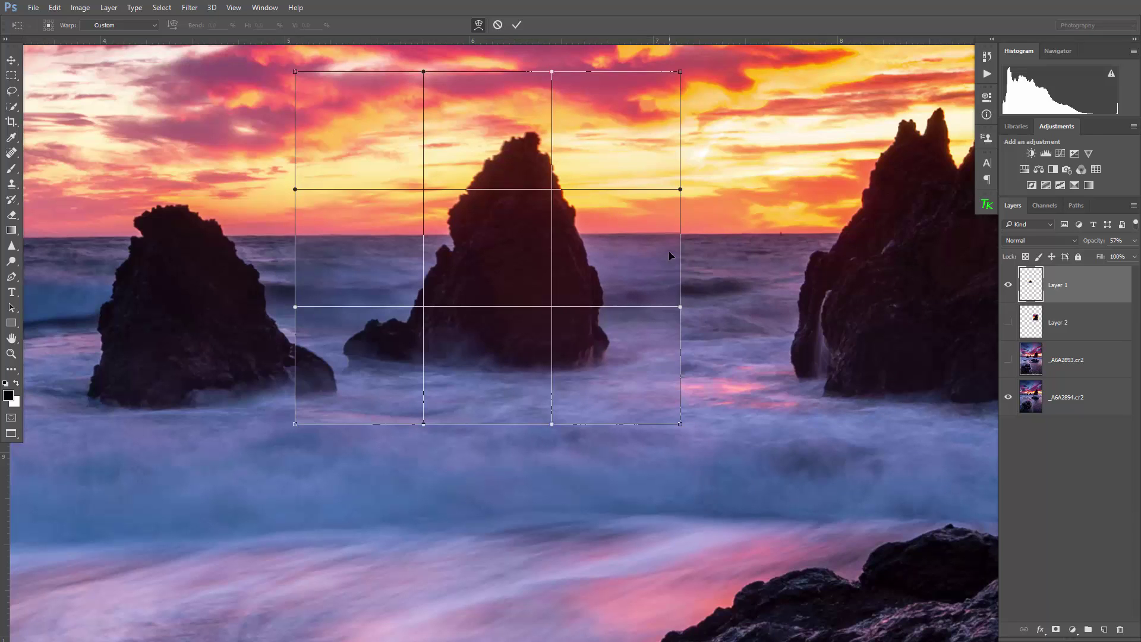
pyautogui.scroll(-6, 754, 236)
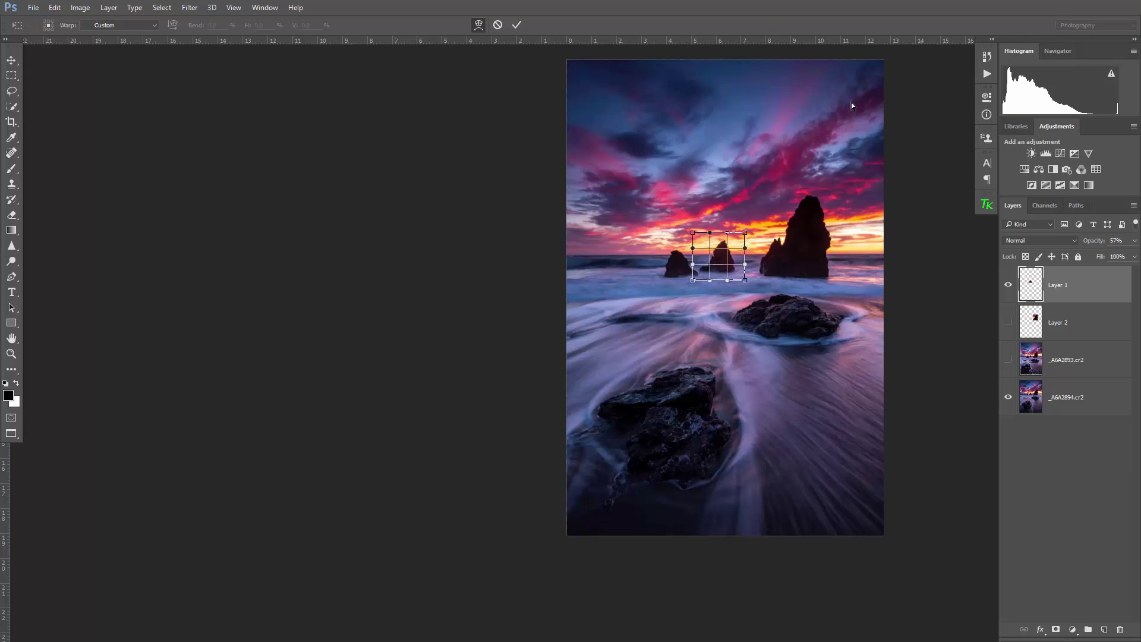
pyautogui.scroll(8, 742, 195)
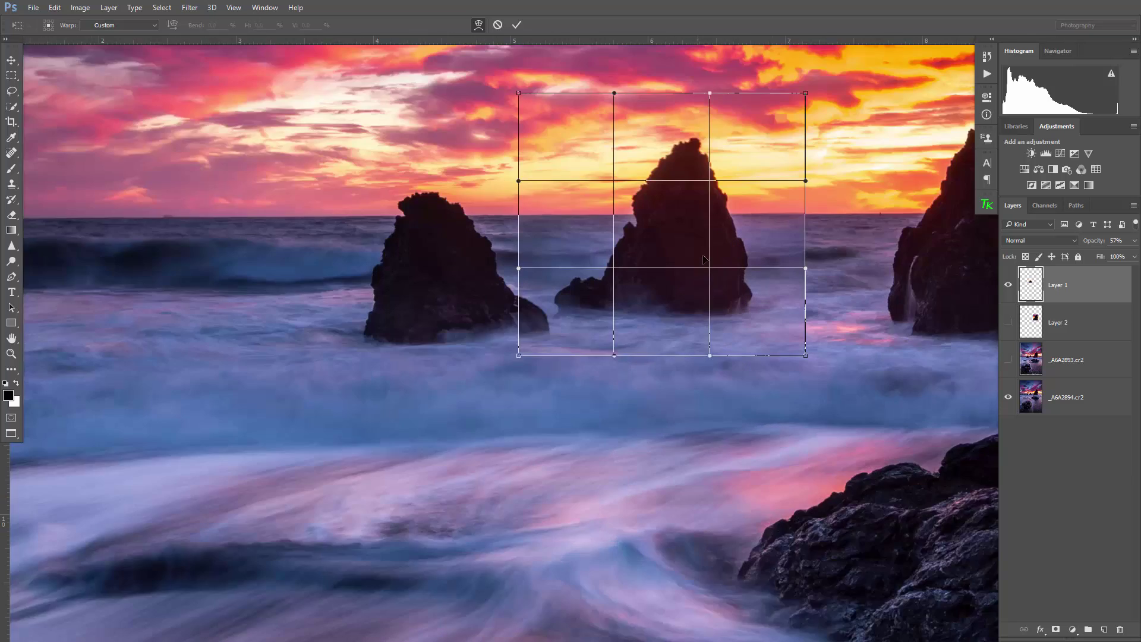
pyautogui.scroll(2, 728, 214)
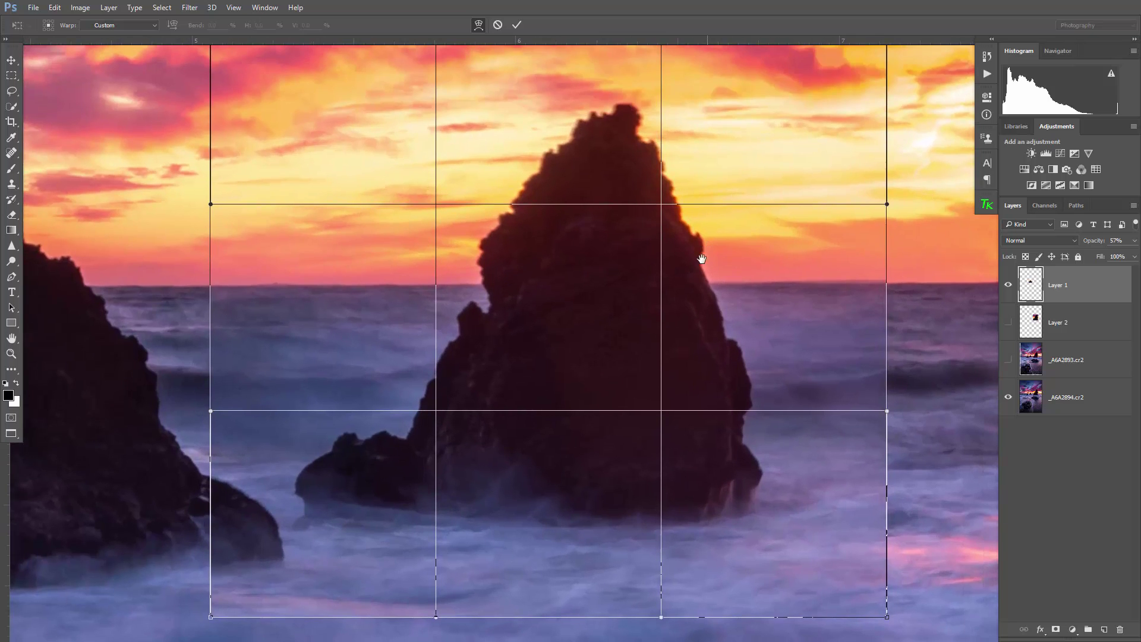
pyautogui.scroll(-1, 713, 251)
pyautogui.moveTo(718, 234); pyautogui.dragTo(712, 246)
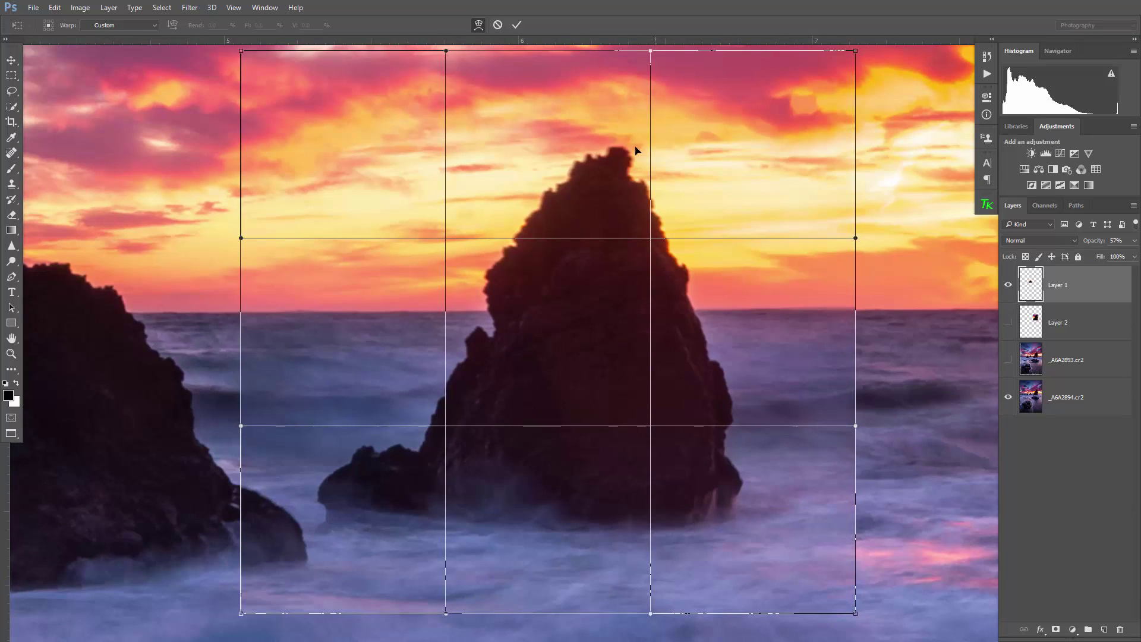
pyautogui.moveTo(856, 238)
pyautogui.mouseDown()
pyautogui.moveTo(865, 235)
pyautogui.moveTo(823, 235)
pyautogui.moveTo(859, 236)
pyautogui.mouseUp()
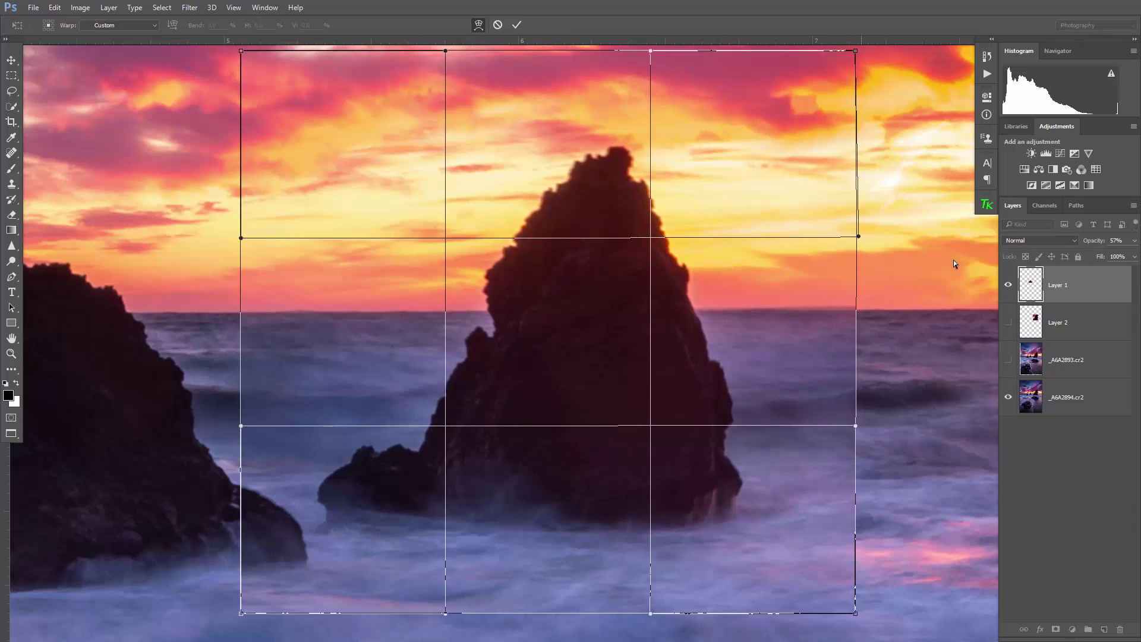
# Step: Set Layer 1's blend mode to Difference and adjust the upper warp handles to align the middle stack's peak
pyautogui.click(1050, 240)
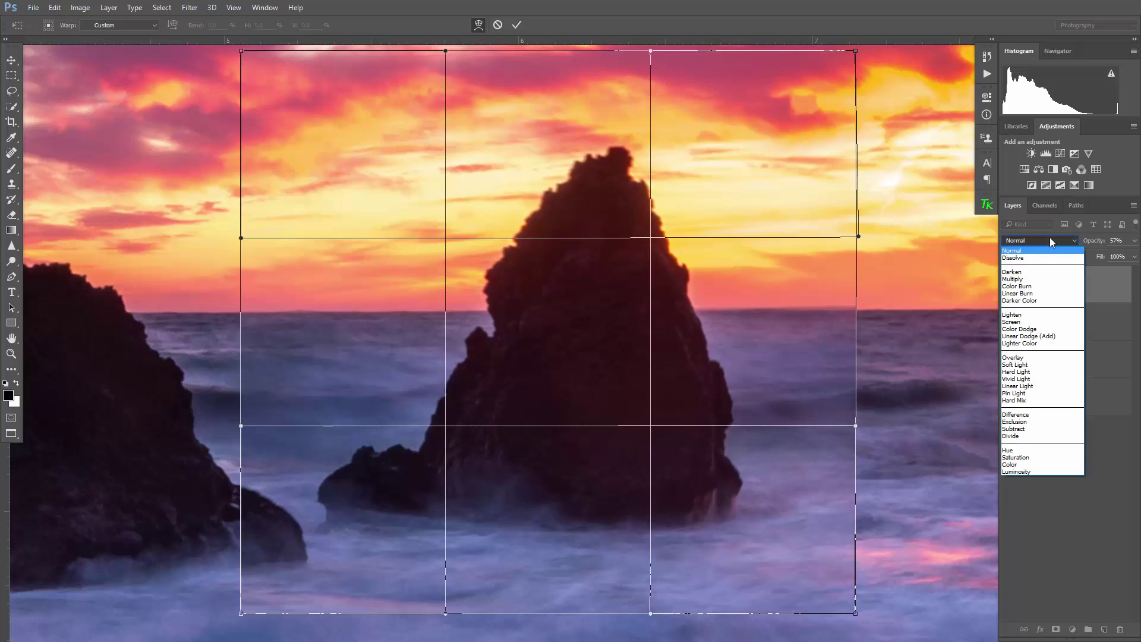
pyautogui.click(1042, 414)
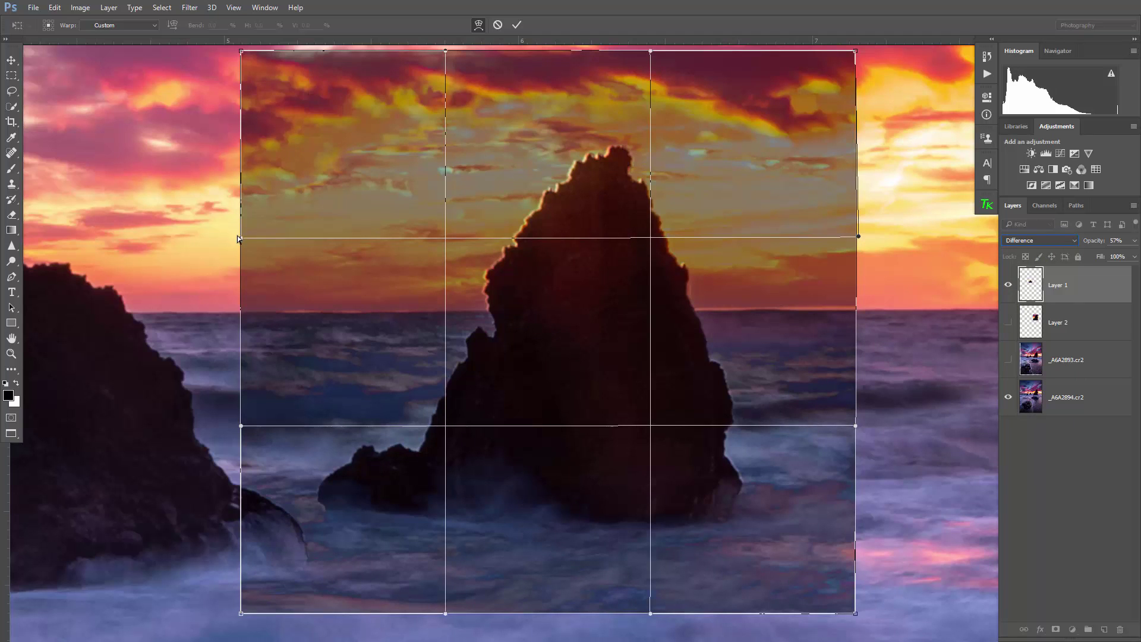
pyautogui.moveTo(241, 237); pyautogui.dragTo(254, 234)
pyautogui.moveTo(447, 52); pyautogui.dragTo(460, 105)
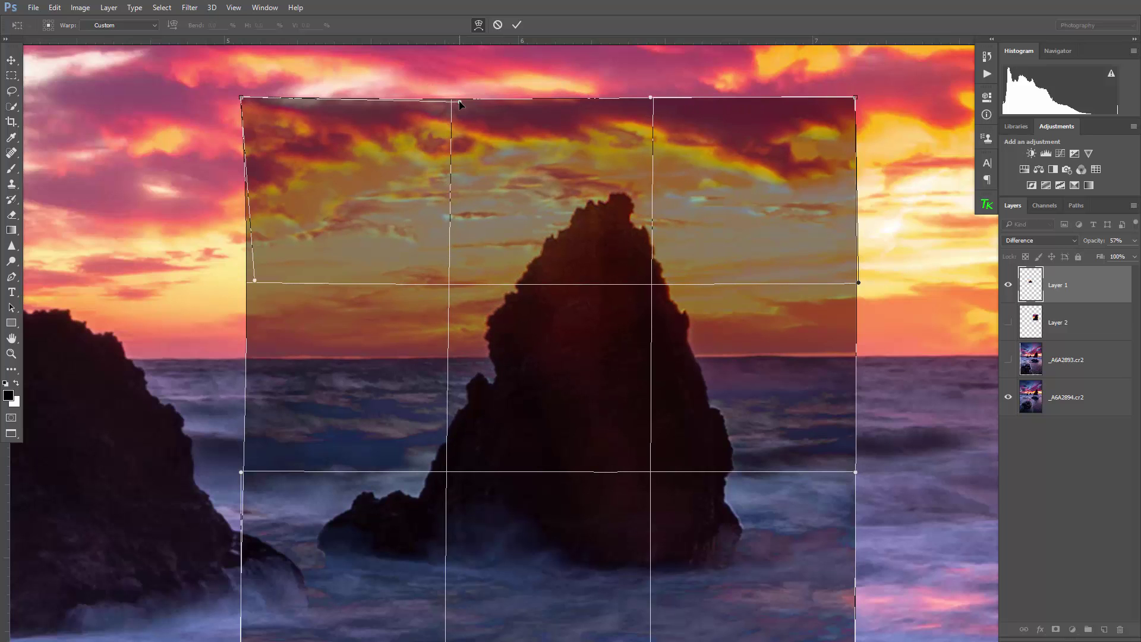
pyautogui.moveTo(858, 284)
pyautogui.mouseDown()
pyautogui.moveTo(874, 281)
pyautogui.moveTo(853, 281)
pyautogui.moveTo(861, 287)
pyautogui.mouseUp()
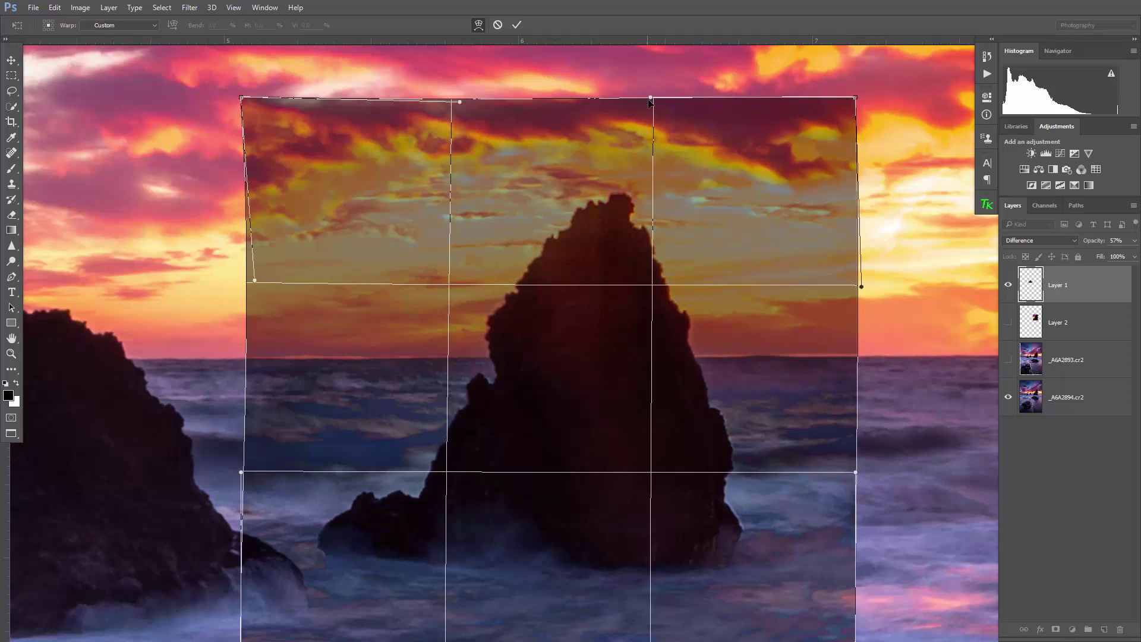
pyautogui.moveTo(656, 99); pyautogui.dragTo(650, 94)
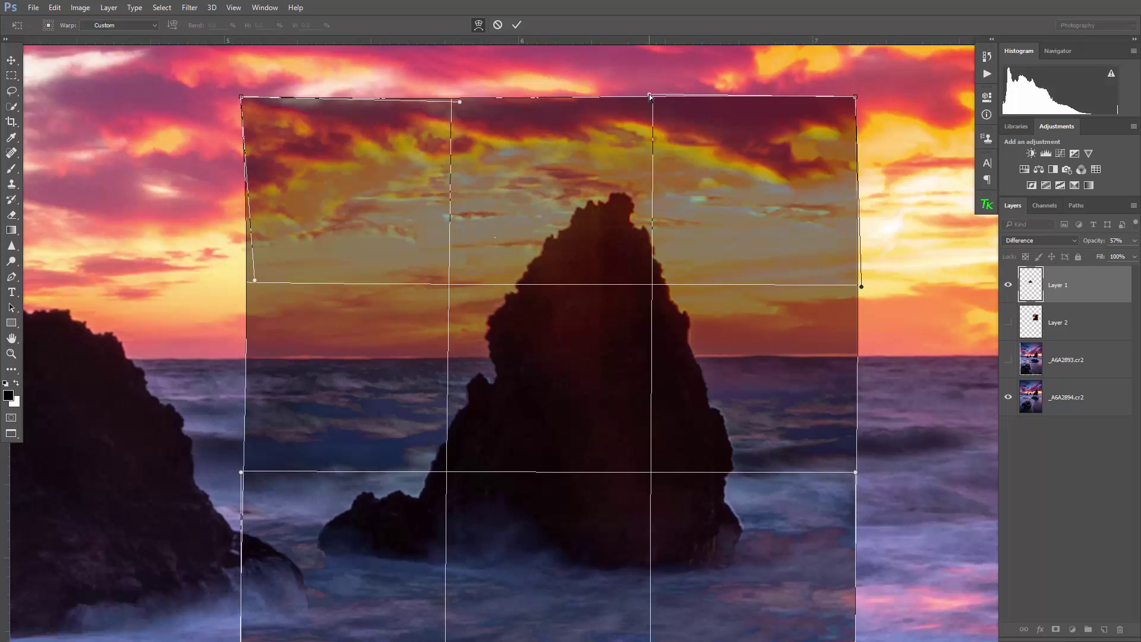
# Step: Adjust the lower, side and upper warp handles on Layer 1 to align the middle sea stack's flanks and base with the exposure below
pyautogui.scroll(-5, 645, 234)
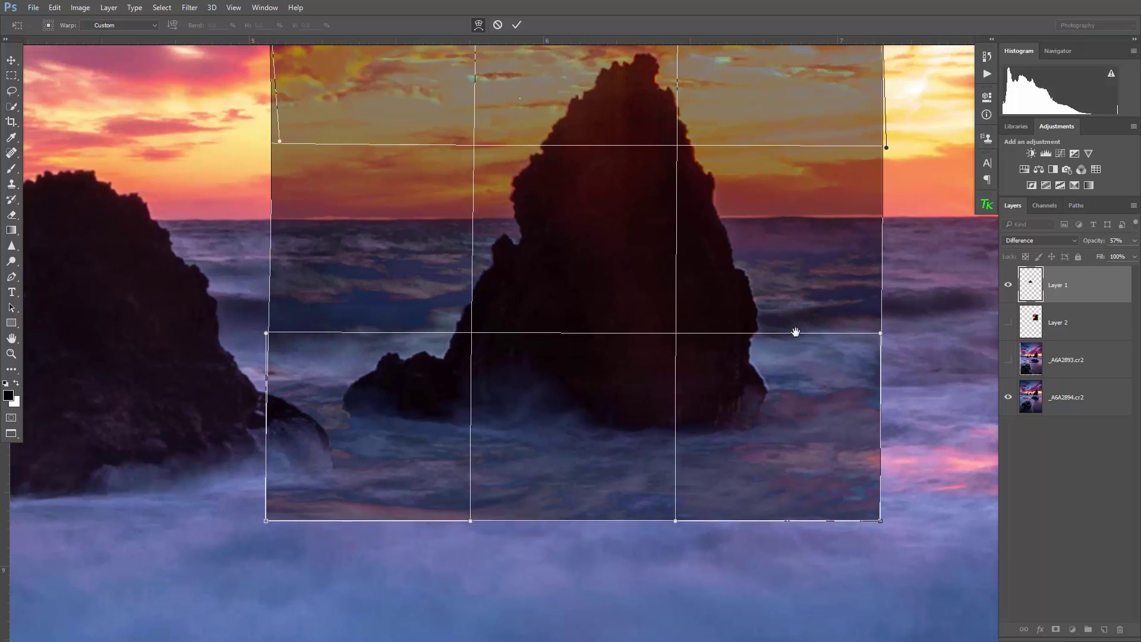
pyautogui.moveTo(880, 334); pyautogui.dragTo(878, 337)
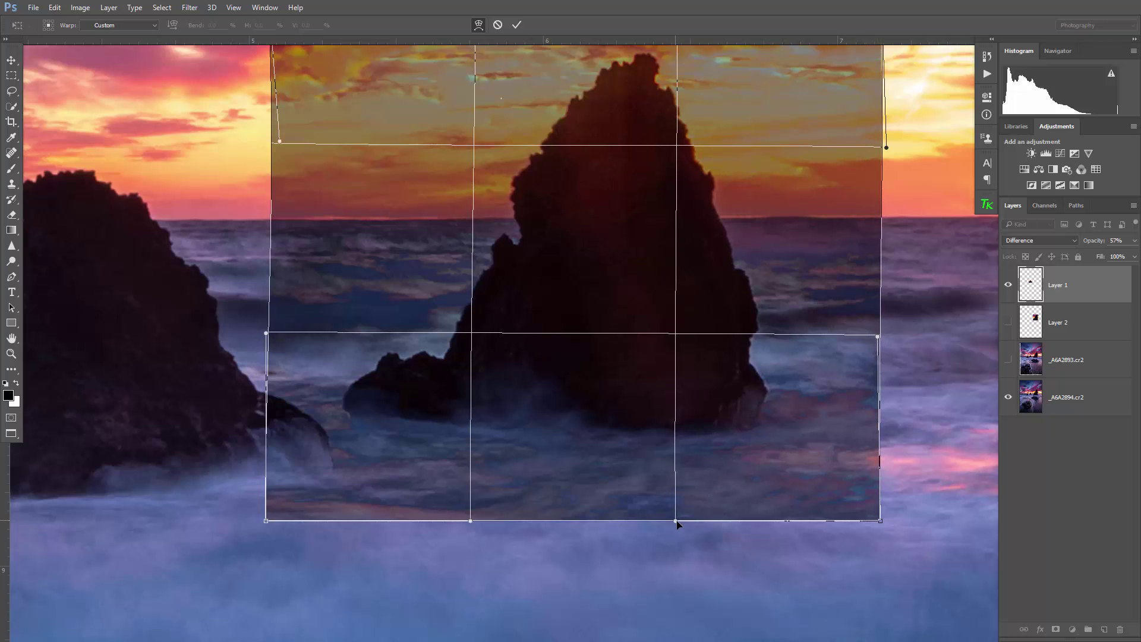
pyautogui.moveTo(676, 521)
pyautogui.mouseDown()
pyautogui.moveTo(688, 562)
pyautogui.moveTo(686, 533)
pyautogui.mouseUp()
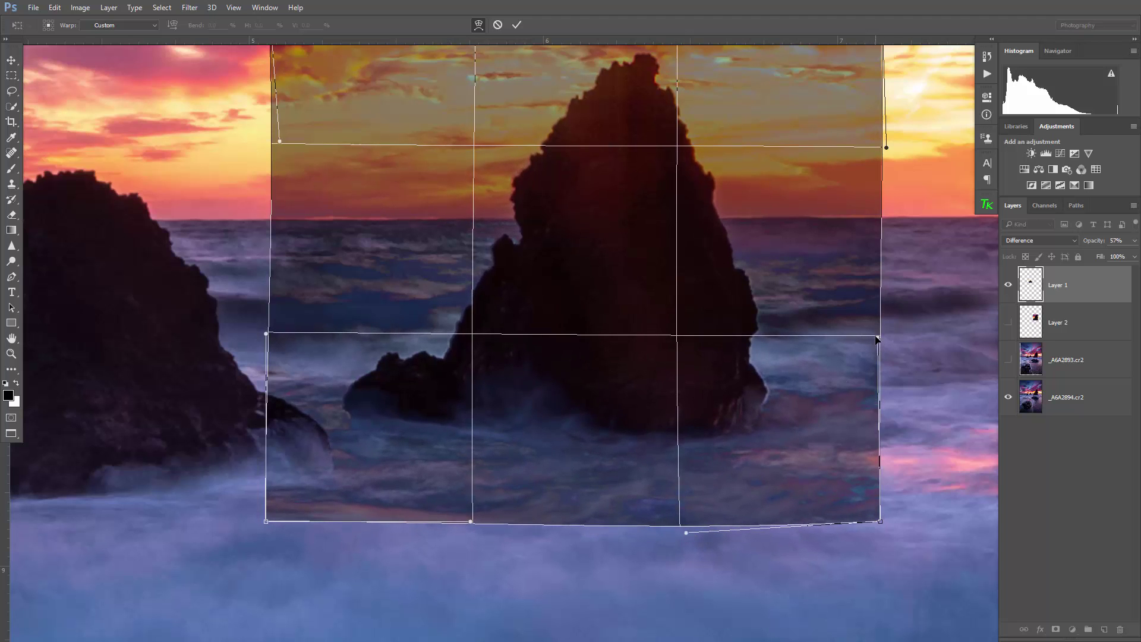
pyautogui.moveTo(876, 339); pyautogui.dragTo(868, 337)
pyautogui.moveTo(869, 337); pyautogui.dragTo(868, 338)
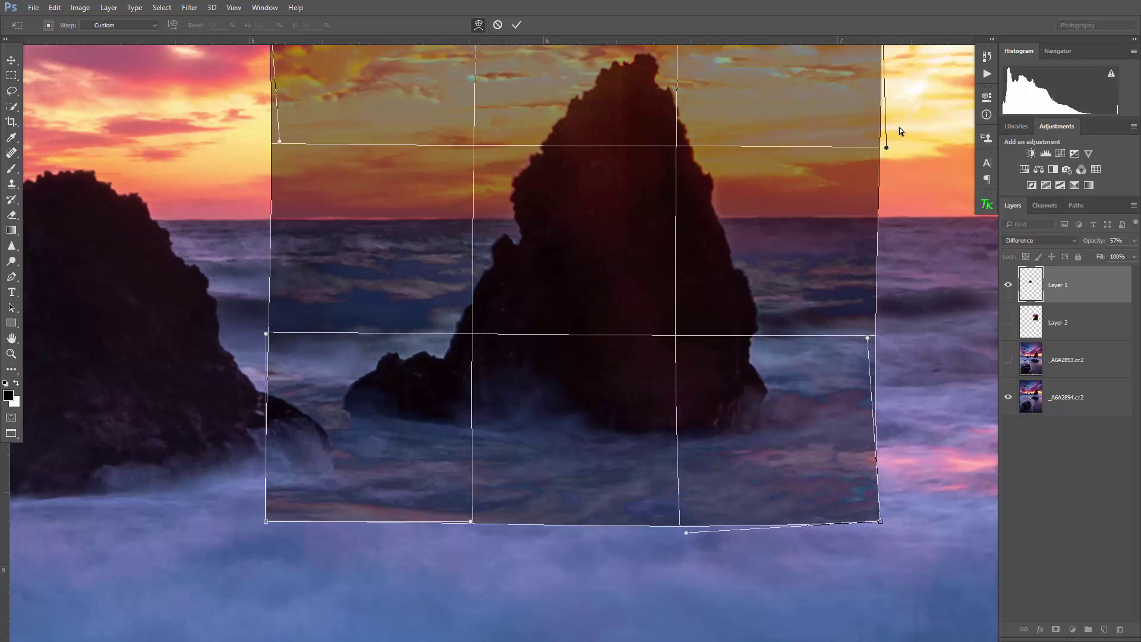
pyautogui.moveTo(887, 148); pyautogui.dragTo(893, 145)
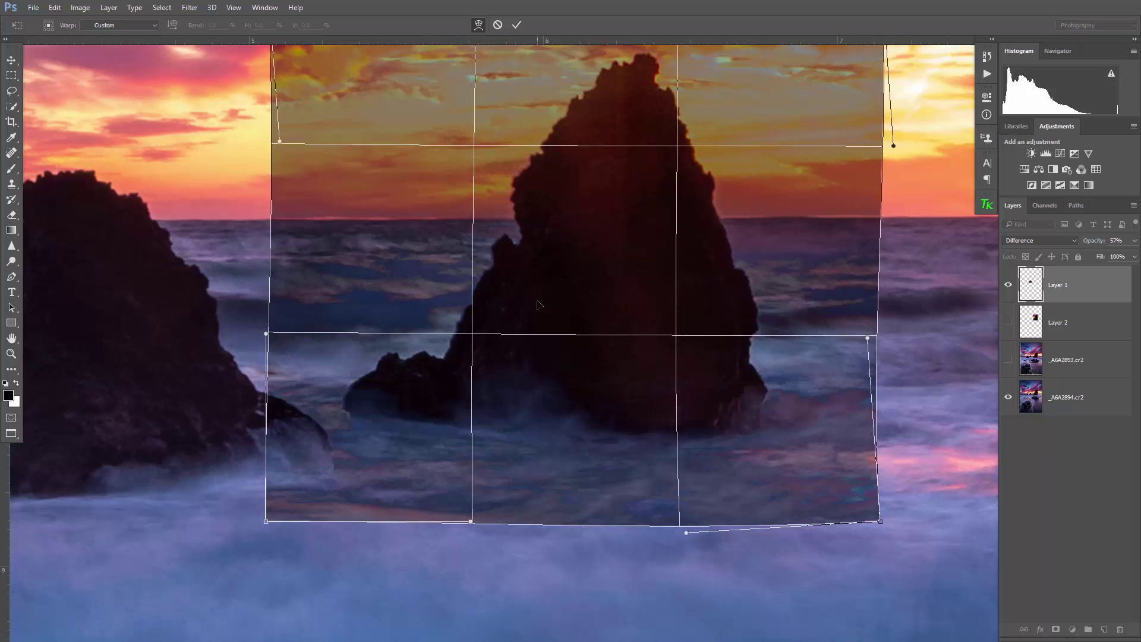
pyautogui.moveTo(265, 336); pyautogui.dragTo(254, 338)
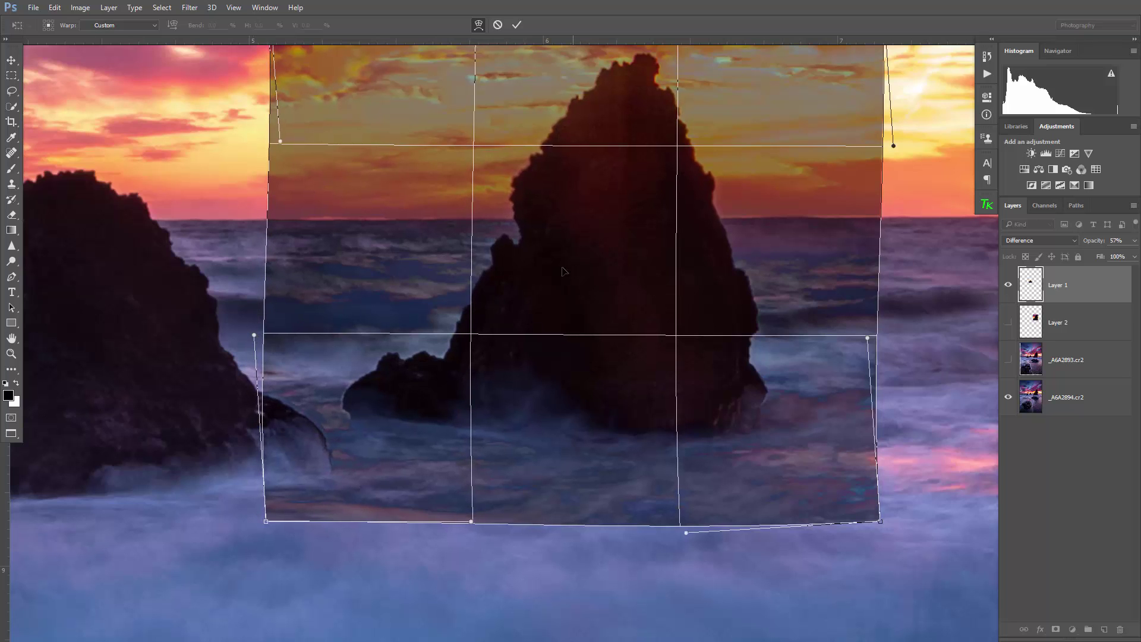
pyautogui.moveTo(636, 156); pyautogui.dragTo(669, 216)
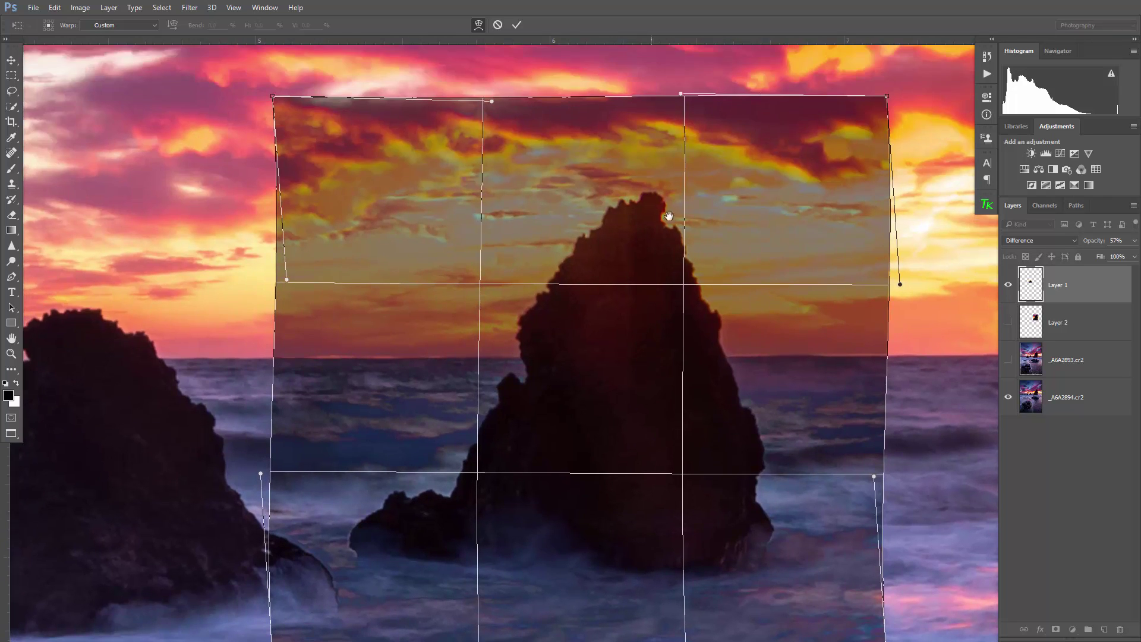
pyautogui.moveTo(683, 93); pyautogui.dragTo(679, 97)
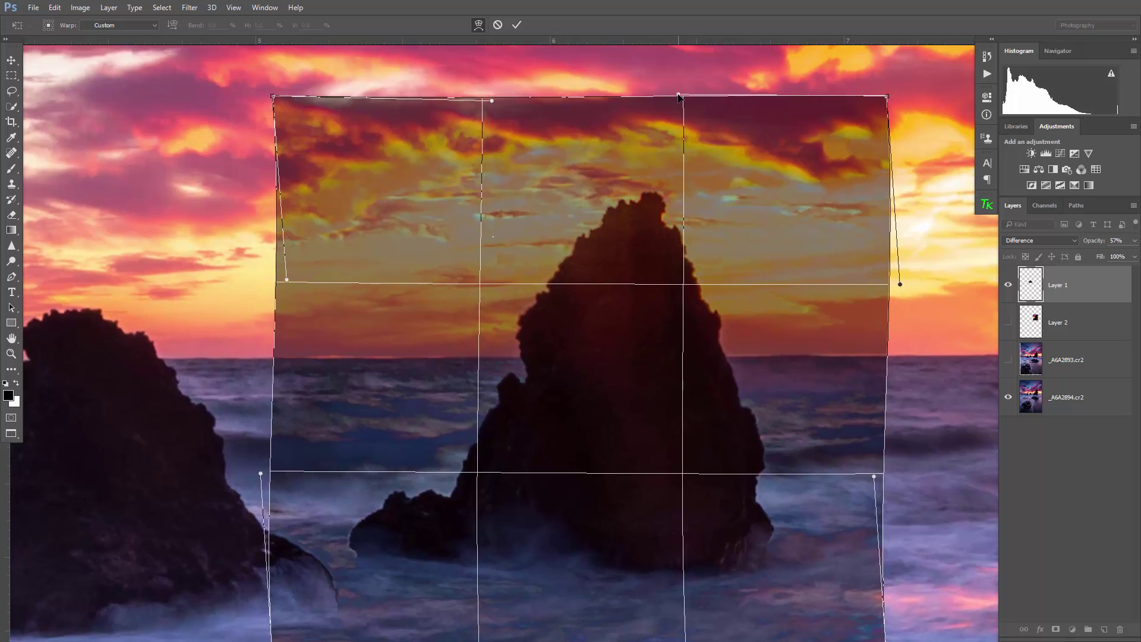
# Step: Set Layer 1's blend mode to Normal and apply the warp
pyautogui.click(1038, 241)
pyautogui.click(1032, 249)
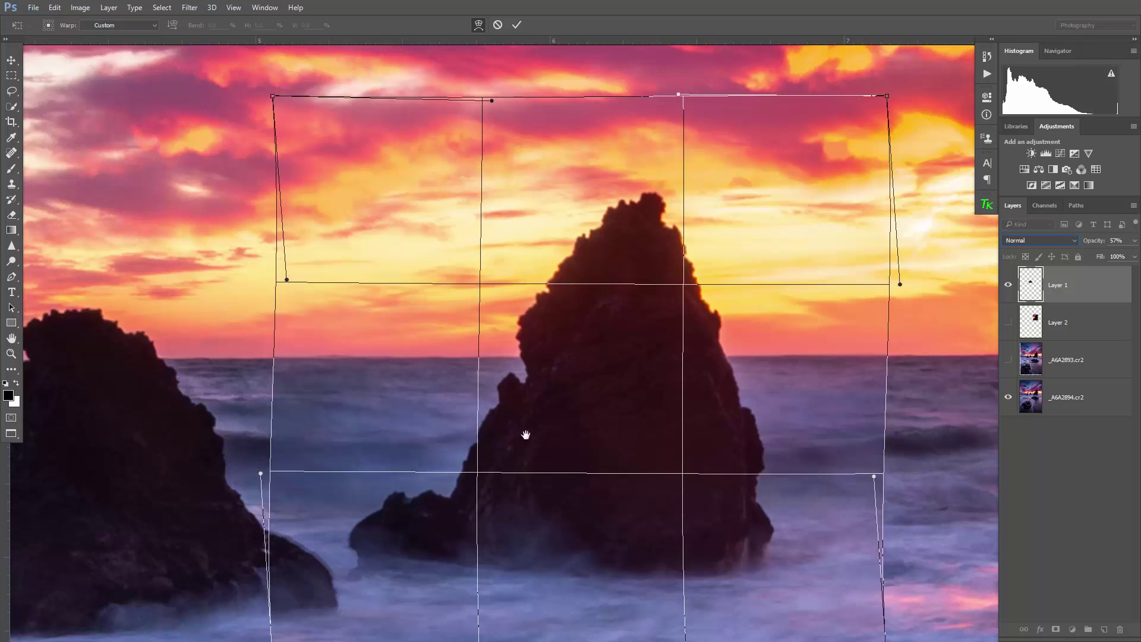
pyautogui.moveTo(525, 435); pyautogui.dragTo(492, 325)
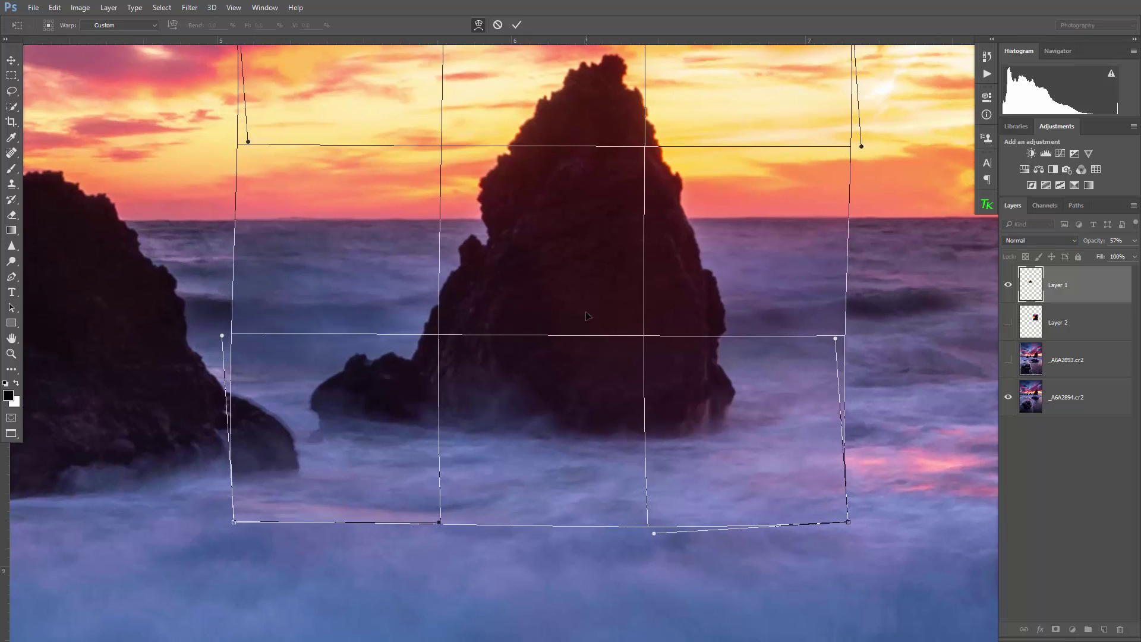
pyautogui.click(517, 25)
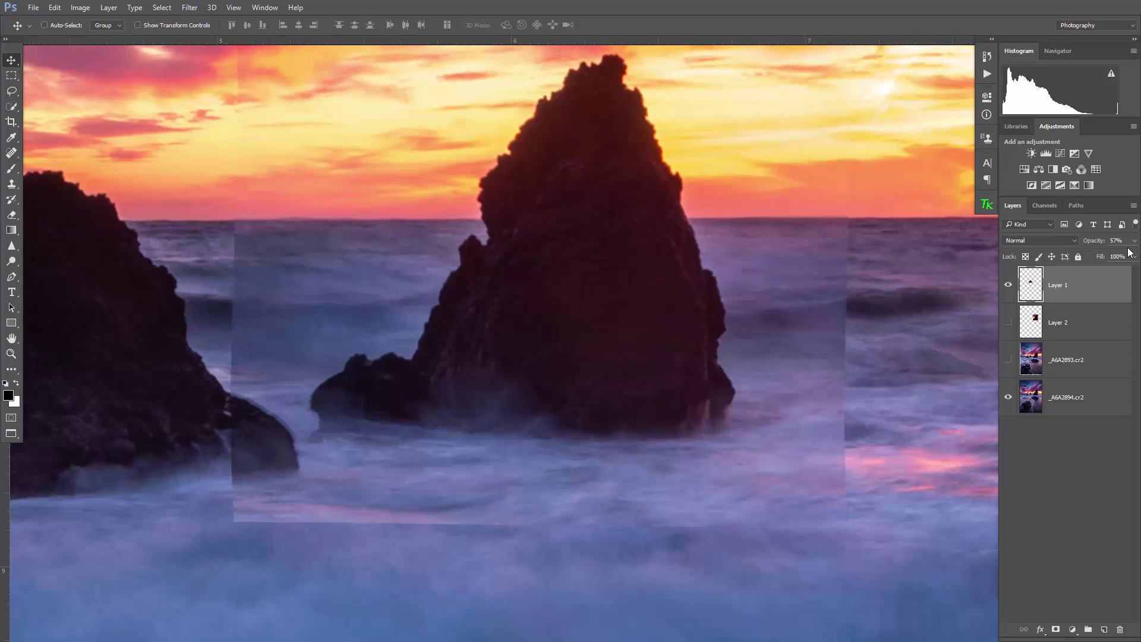
# Step: Raise Layer 1's opacity to 100% and add a black layer mask that hides its content
pyautogui.moveTo(1108, 256)
pyautogui.mouseDown()
pyautogui.moveTo(1040, 255)
pyautogui.moveTo(1137, 262)
pyautogui.moveTo(1110, 254)
pyautogui.mouseUp()
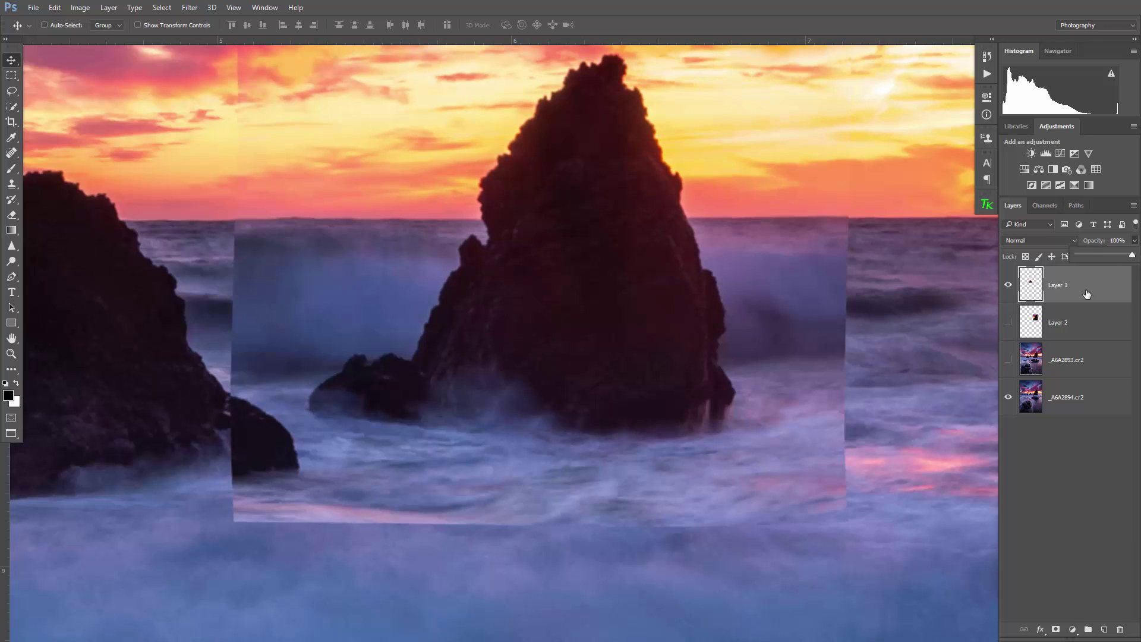
pyautogui.click(1087, 292)
pyautogui.keyDown('alt'); pyautogui.click(1056, 630); pyautogui.keyUp('alt')
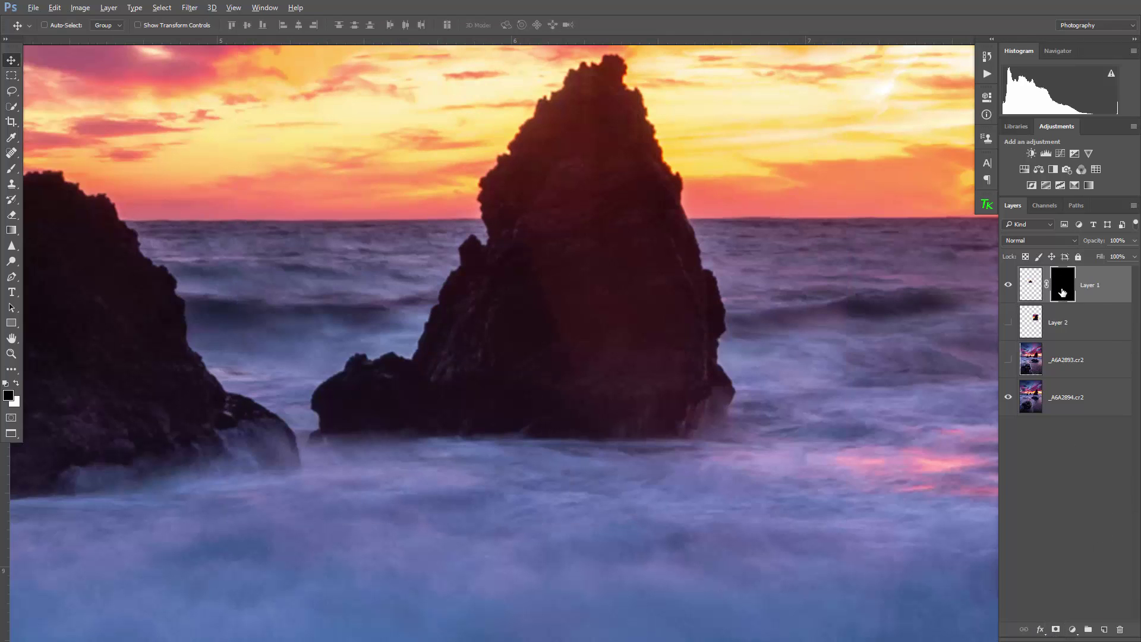
# Step: View Layer 1's mask on its own, and compare the image with the mask disabled and enabled
pyautogui.keyDown('alt'); pyautogui.click(1063, 291); pyautogui.keyUp('alt')
pyautogui.scroll(-5, 826, 332)
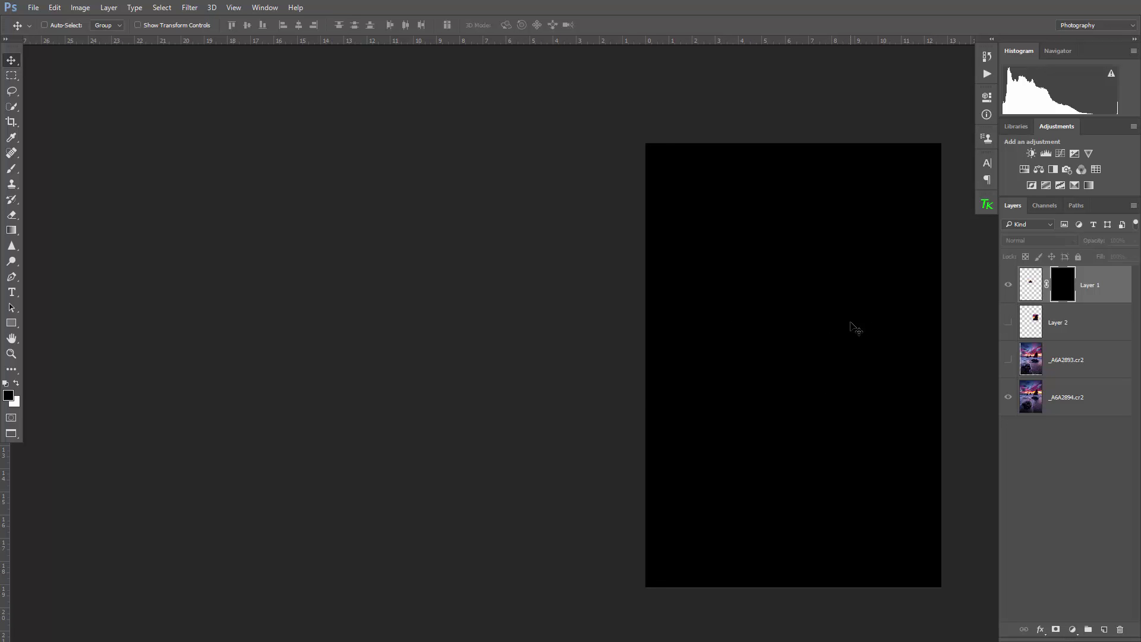
pyautogui.keyDown('alt'); pyautogui.click(1068, 297); pyautogui.keyUp('alt')
pyautogui.scroll(3, 766, 333)
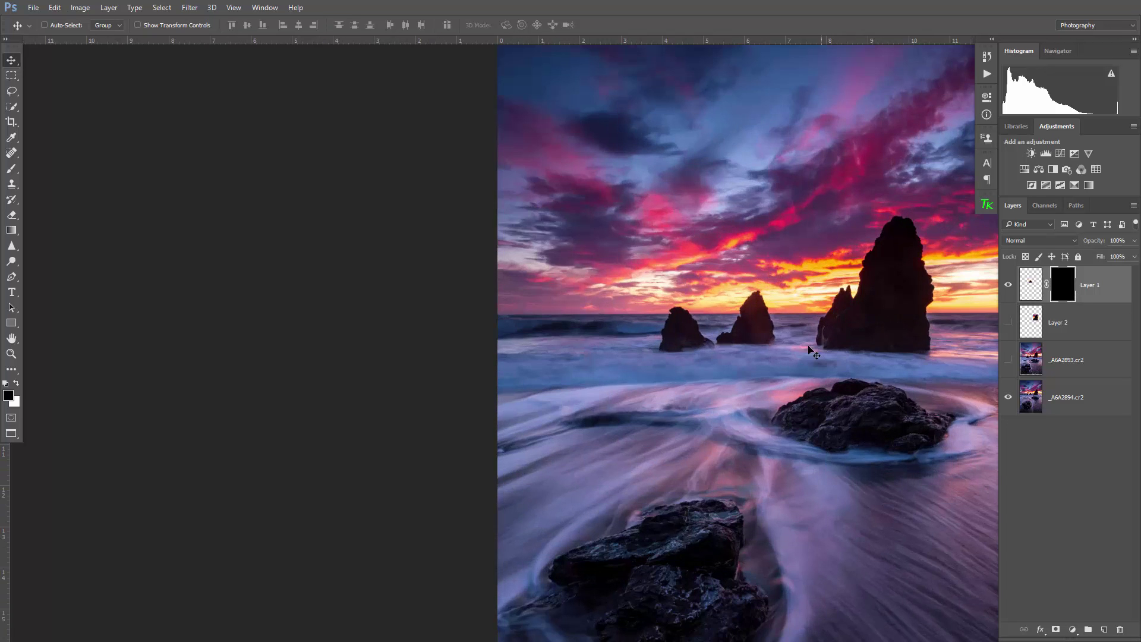
pyautogui.scroll(3, 767, 324)
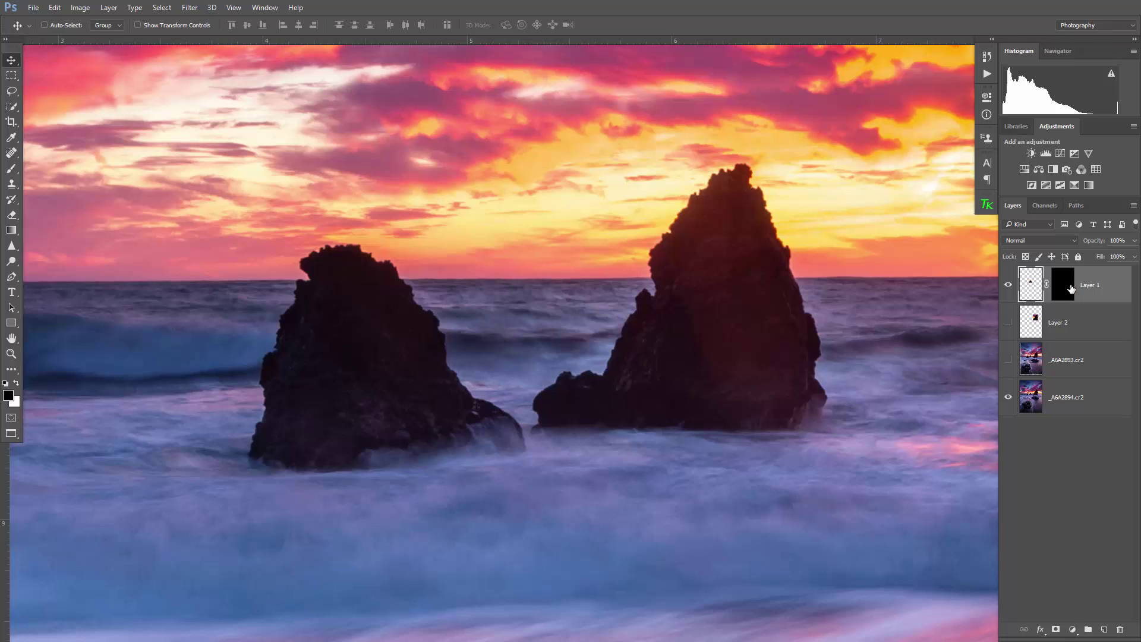
pyautogui.keyDown('shift'); pyautogui.click(1067, 289); pyautogui.keyUp('shift')
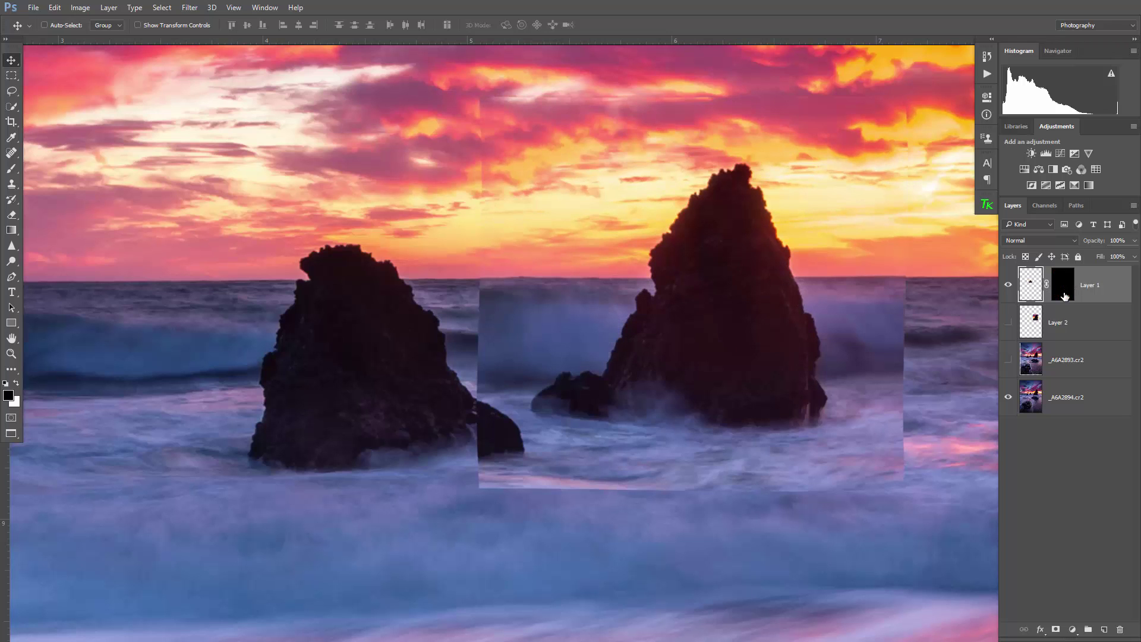
pyautogui.keyDown('shift'); pyautogui.click(1064, 296); pyautogui.keyUp('shift')
# Step: Select the Brush tool with a soft tip and reduce its size to 150 px for painting on Layer 1's mask
pyautogui.moveTo(897, 330); pyautogui.dragTo(788, 321)
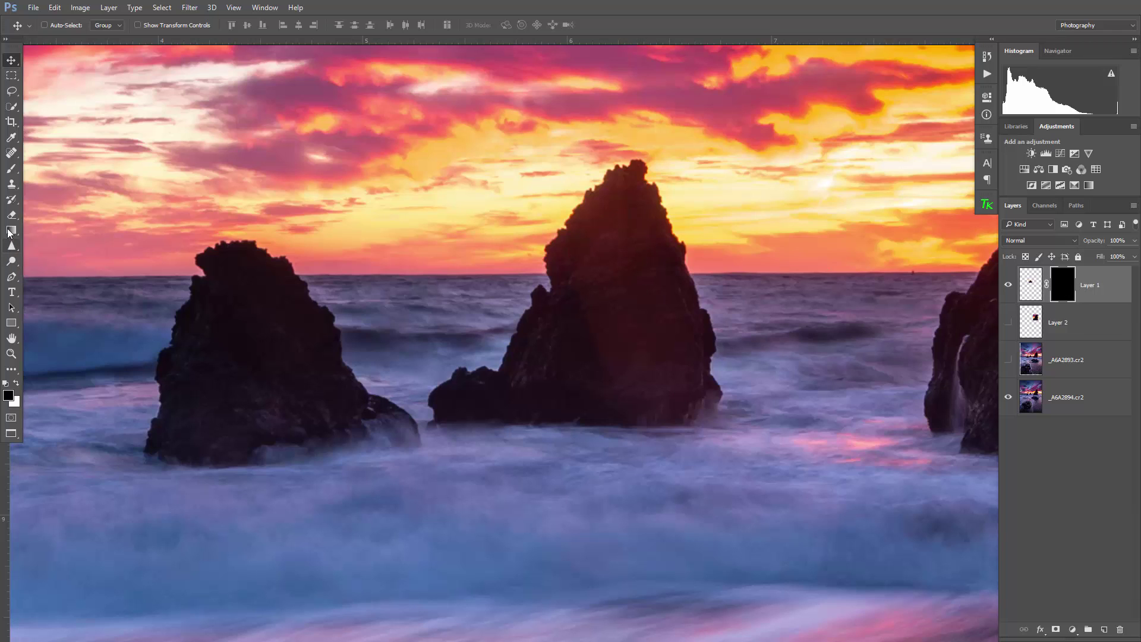
pyautogui.click(13, 170)
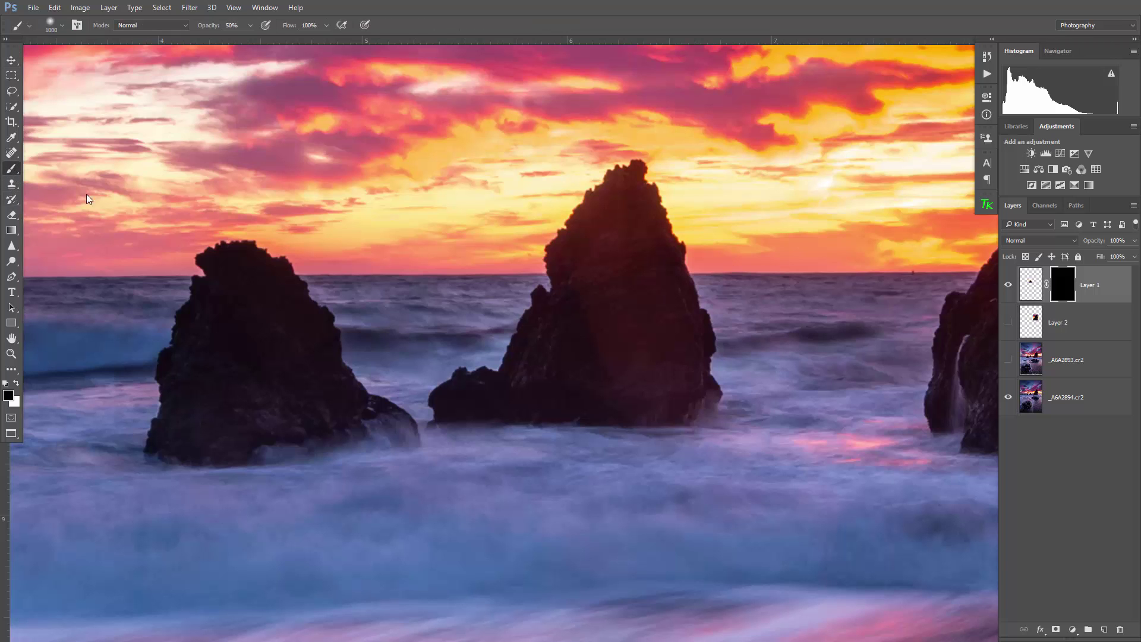
pyautogui.press('[')
pyautogui.press('[')
pyautogui.press('[')
pyautogui.press('[')
pyautogui.press('[')
pyautogui.press('[')
pyautogui.press('[')
pyautogui.press('[')
pyautogui.press('[')
pyautogui.press('[')
pyautogui.press('[')
pyautogui.press('[')
pyautogui.press('[')
pyautogui.press('[')
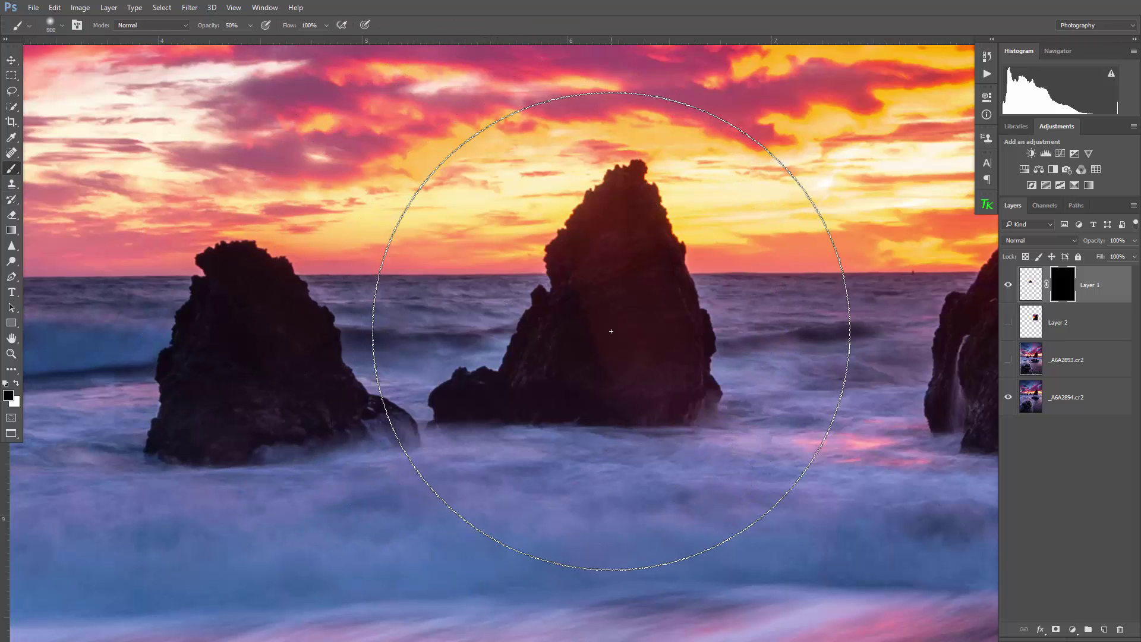
pyautogui.press(']')
pyautogui.press(']')
pyautogui.press(']')
pyautogui.press(']')
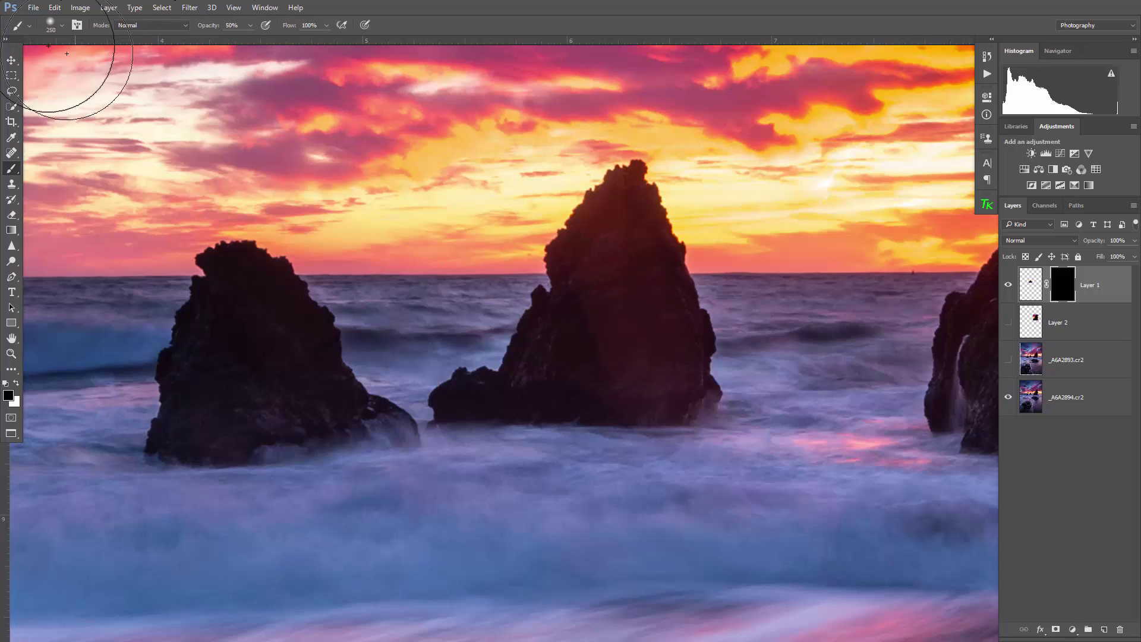
pyautogui.click(62, 26)
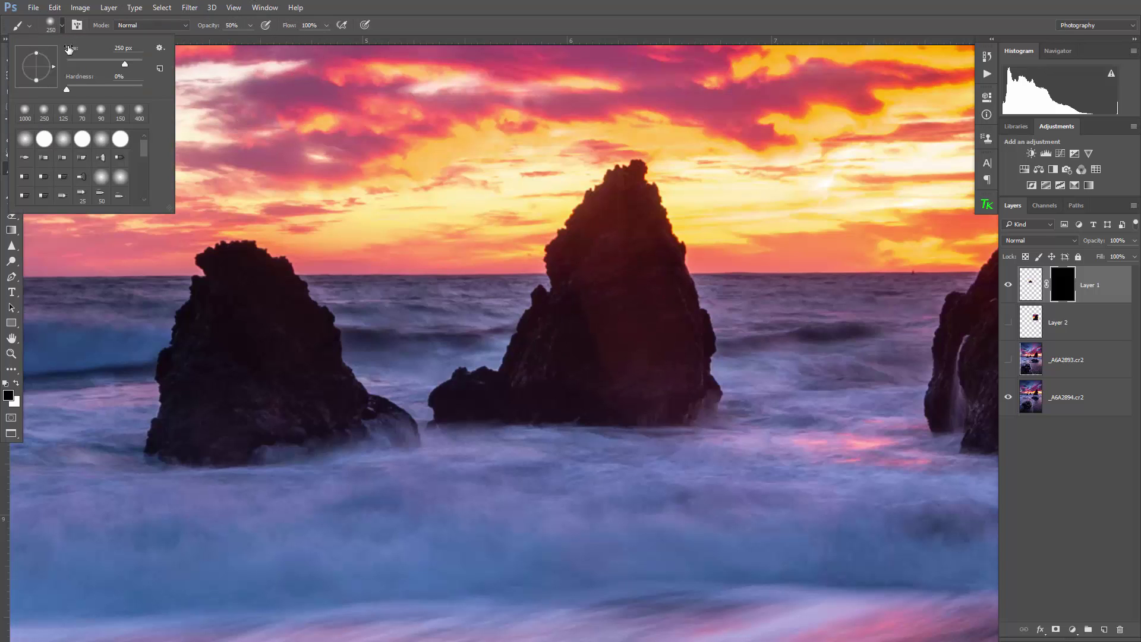
pyautogui.click(61, 26)
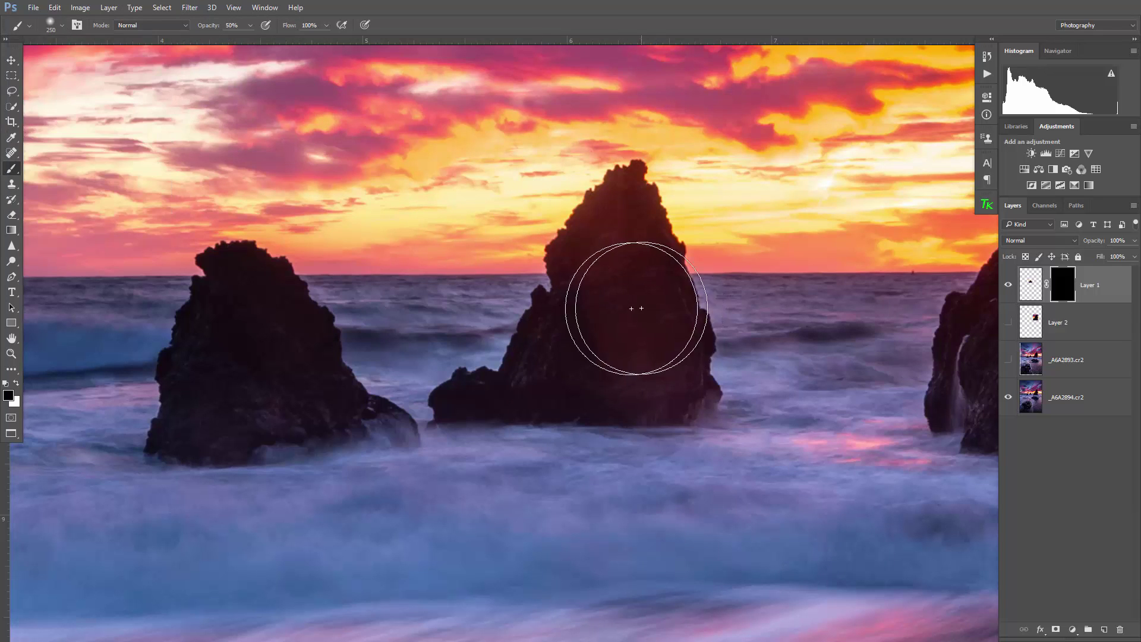
pyautogui.press('[')
pyautogui.press('[')
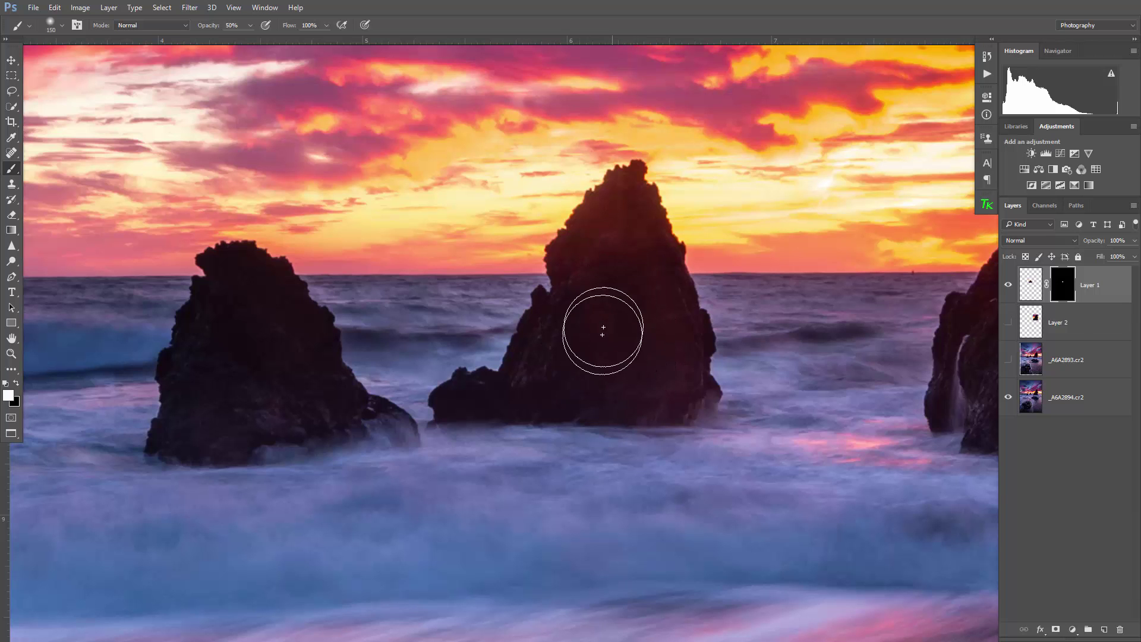
# Step: Paint white on Layer 1's mask over the middle sea stack to reveal its clearer rock at 50% brush opacity
pyautogui.scroll(1, 629, 273)
pyautogui.scroll(3, 631, 271)
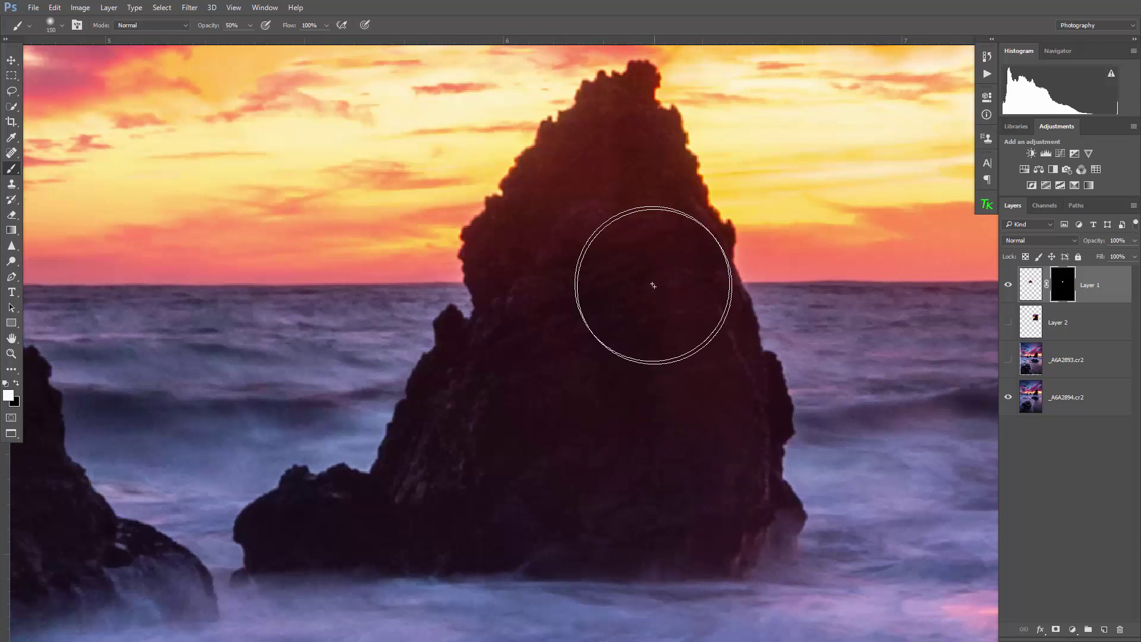
pyautogui.scroll(-5, 598, 297)
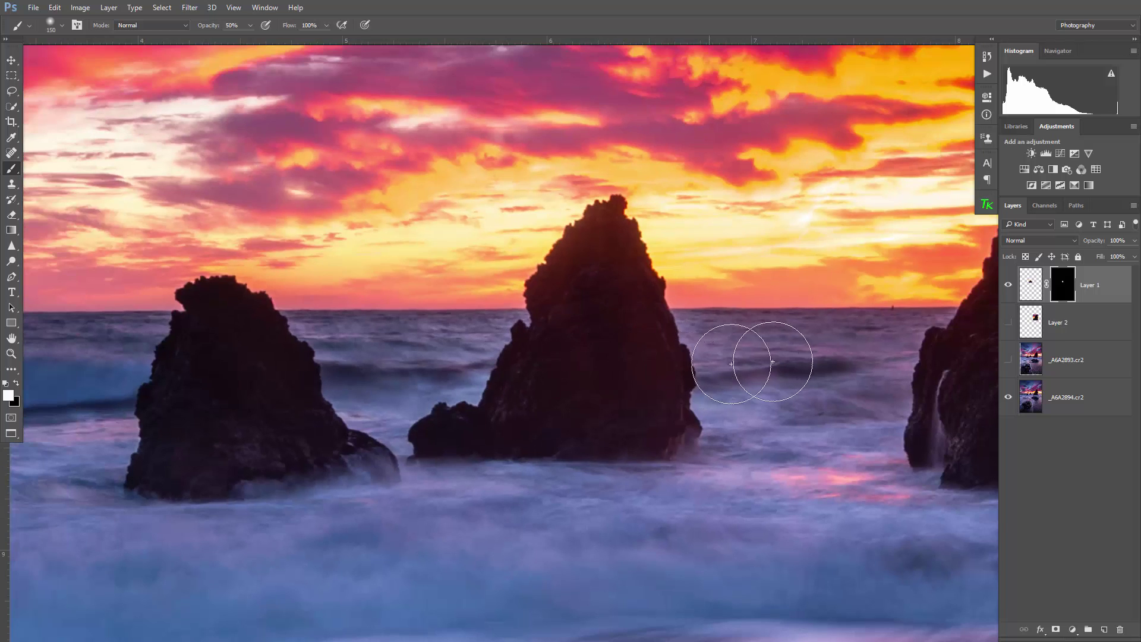
pyautogui.scroll(2, 777, 360)
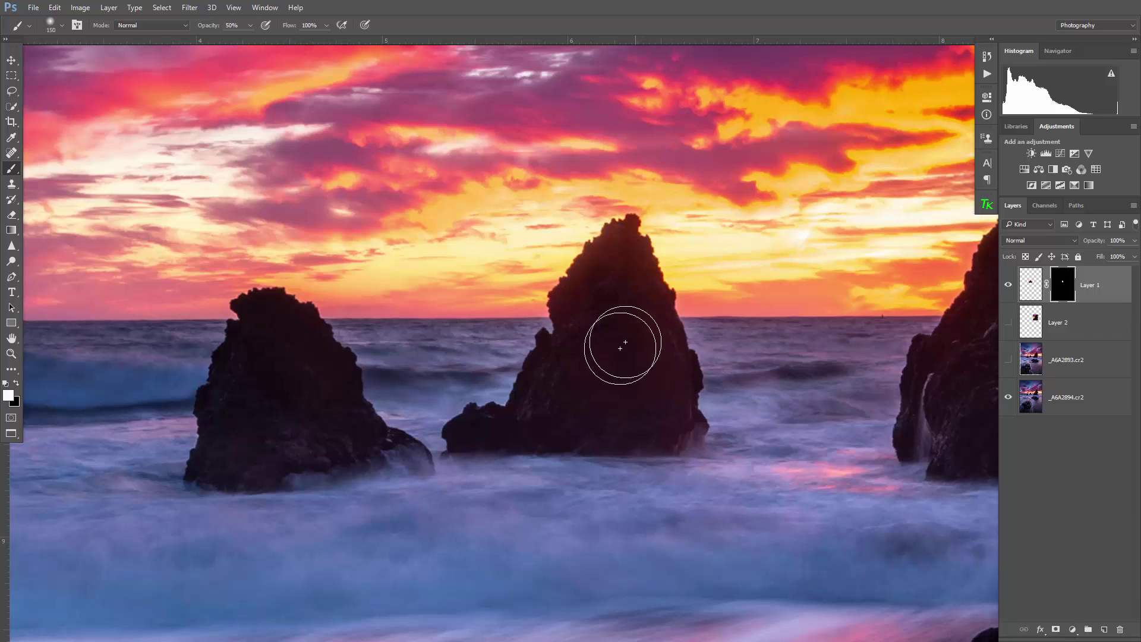
pyautogui.scroll(-3, 676, 377)
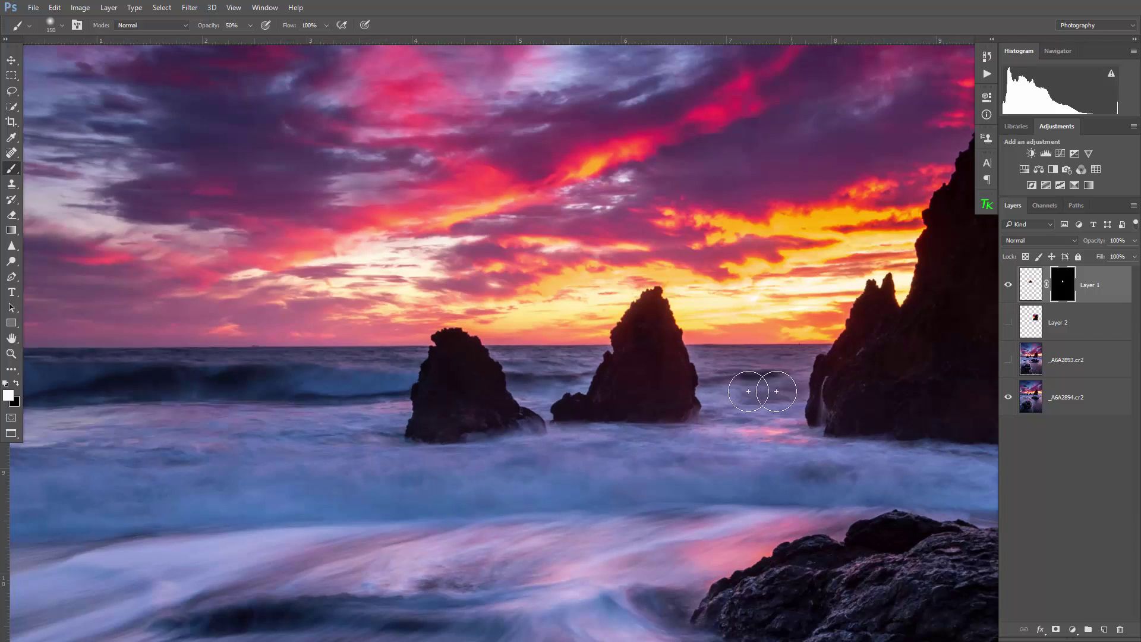
pyautogui.scroll(2, 607, 355)
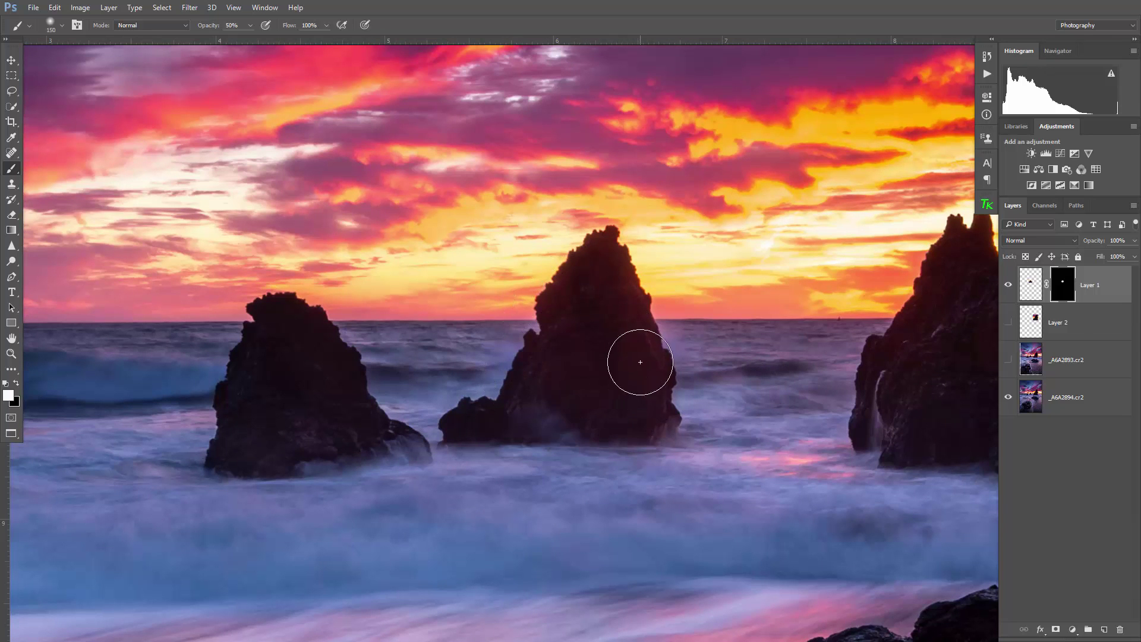
pyautogui.scroll(-3, 637, 364)
pyautogui.scroll(3, 816, 428)
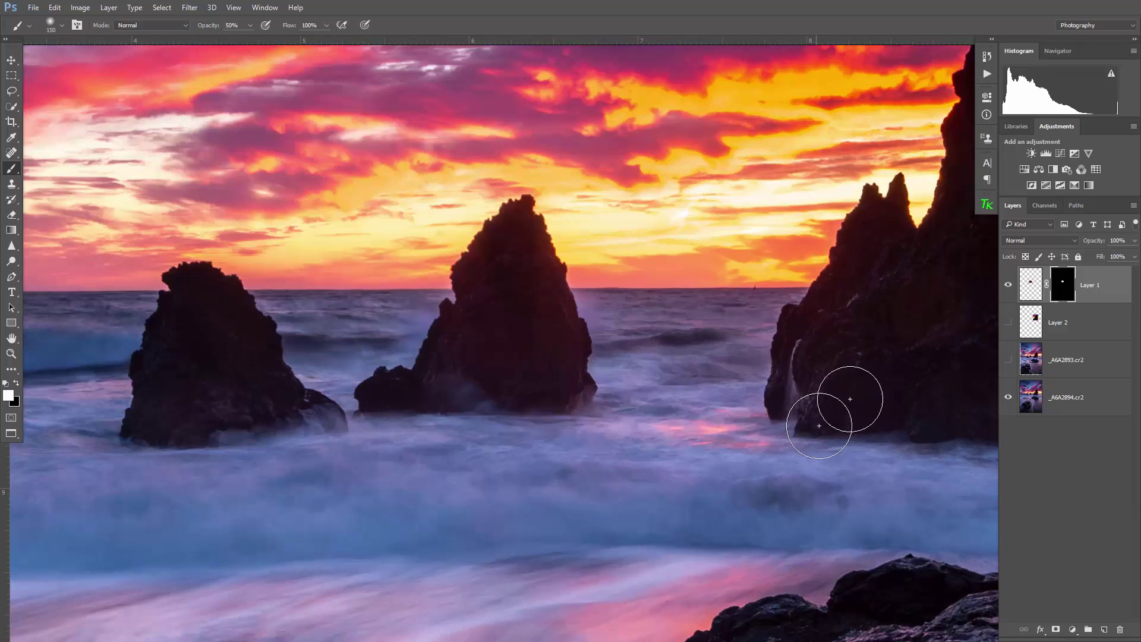
# Step: Compare the middle sea stack with the masked Layer 1 hidden and shown
pyautogui.click(1008, 284)
pyautogui.click(1008, 285)
pyautogui.click(1008, 286)
pyautogui.click(1007, 286)
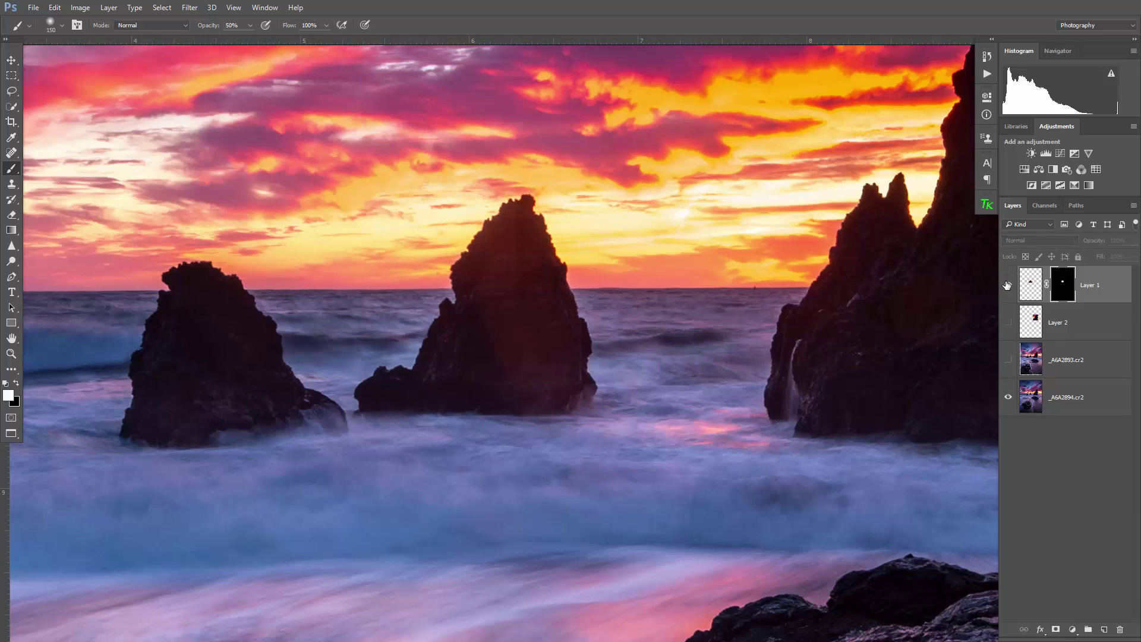
pyautogui.click(1008, 286)
pyautogui.click(1007, 286)
pyautogui.click(1008, 286)
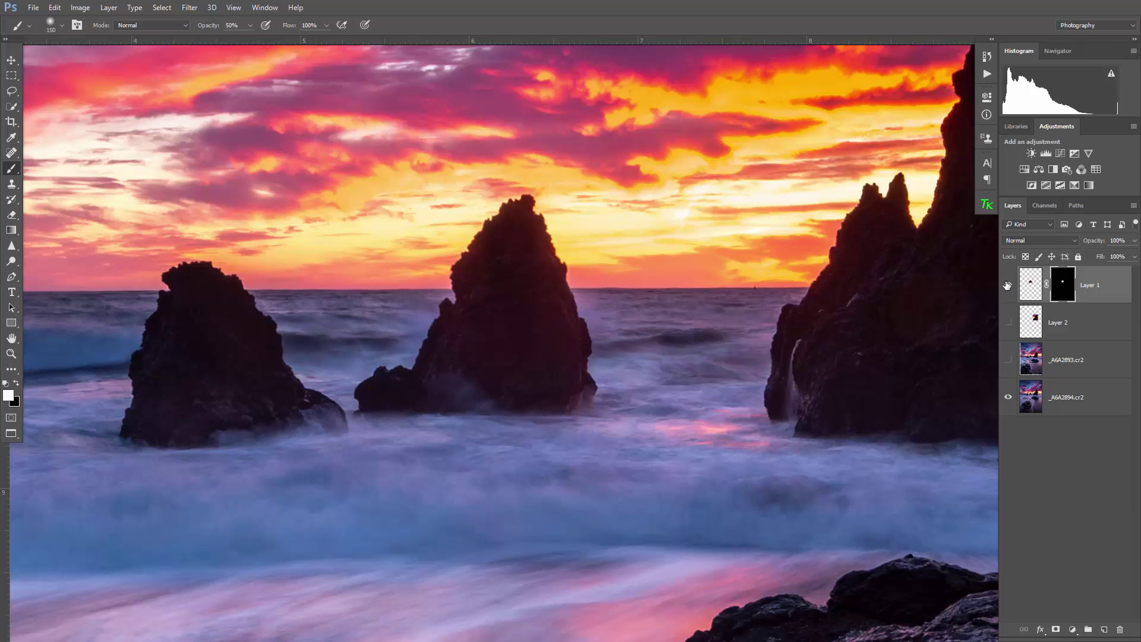
pyautogui.click(1008, 286)
pyautogui.click(1007, 286)
# Step: Paint black on Layer 1's mask over the water around the middle sea stack to bring back the exposure below
pyautogui.scroll(3, 607, 321)
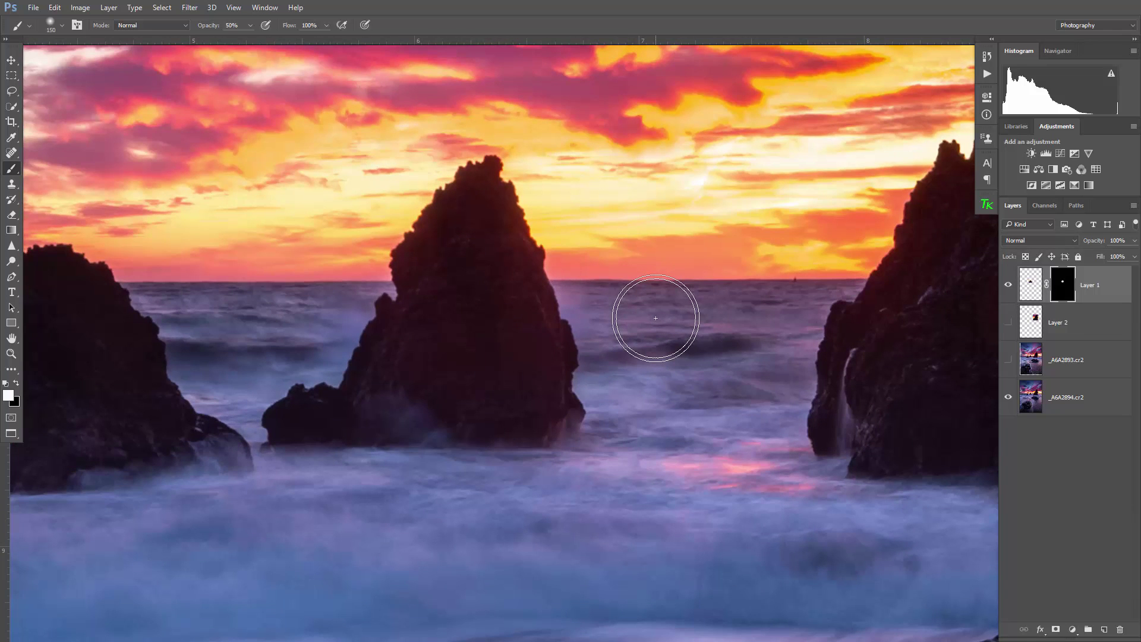
pyautogui.press('x')
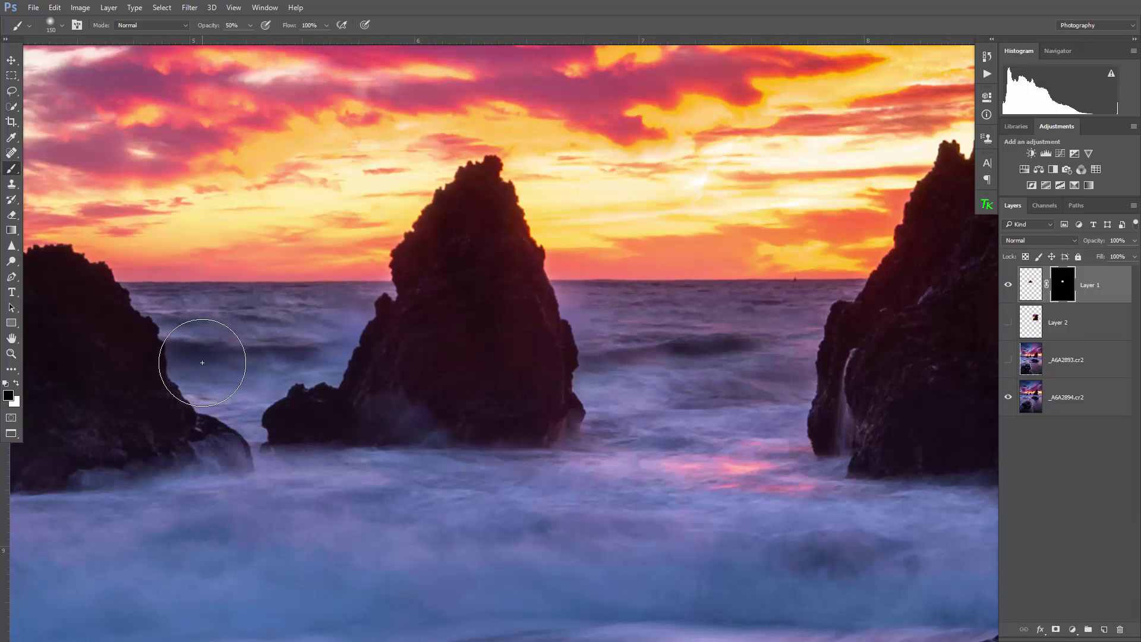
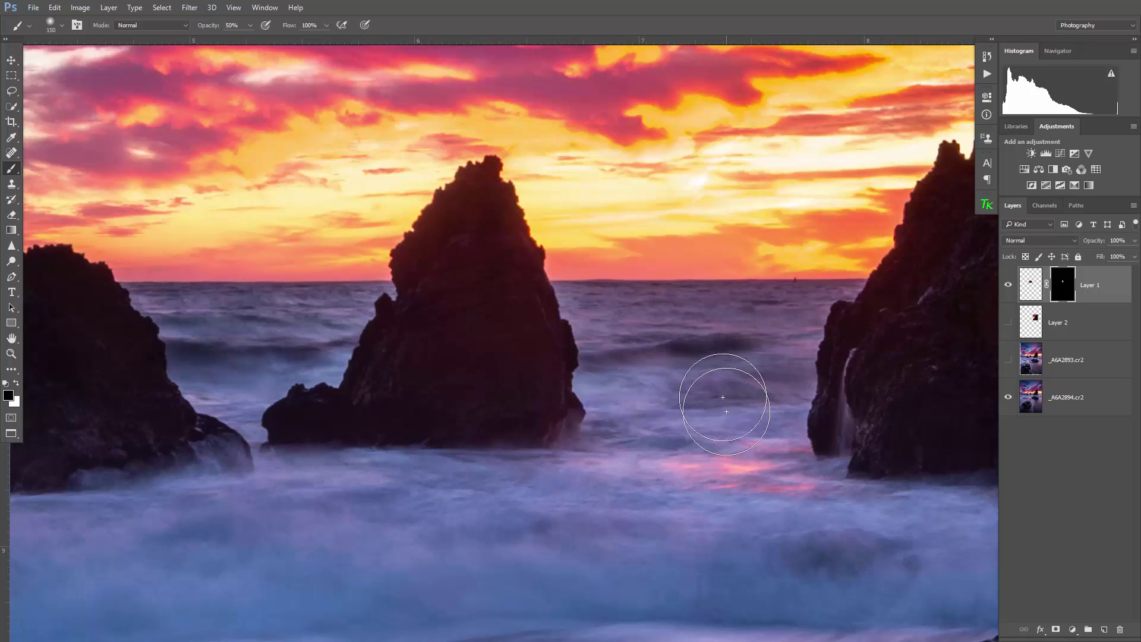
# Step: Check the blended middle sea stack at several magnifications by hiding and showing Layer 1
pyautogui.scroll(-4, 722, 380)
pyautogui.scroll(1, 760, 356)
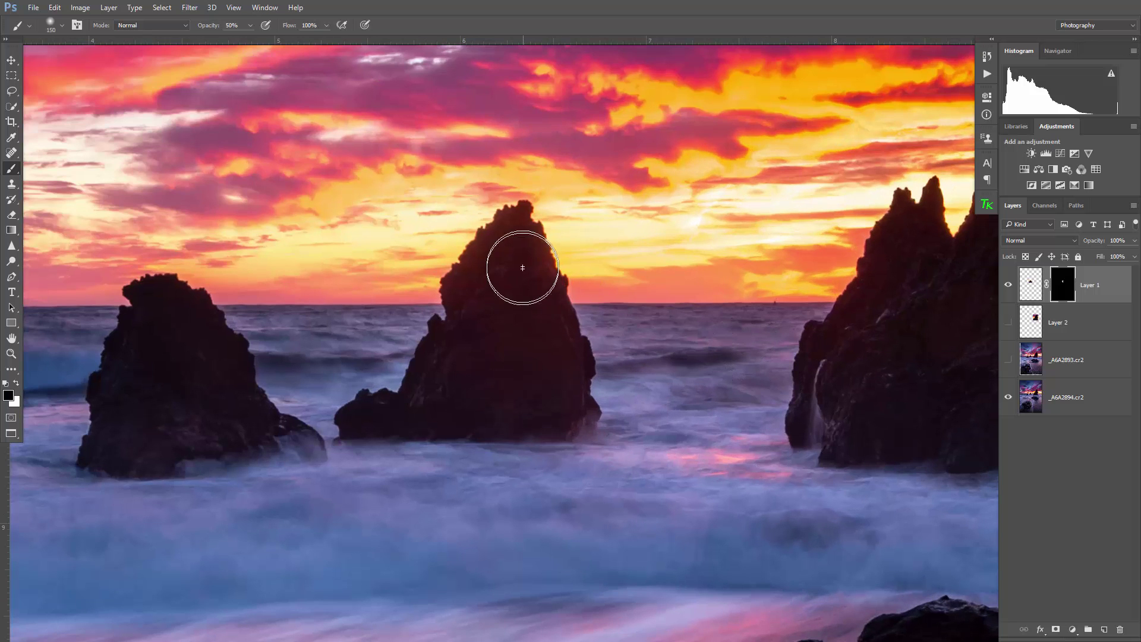
pyautogui.scroll(1, 702, 410)
pyautogui.scroll(1, 691, 389)
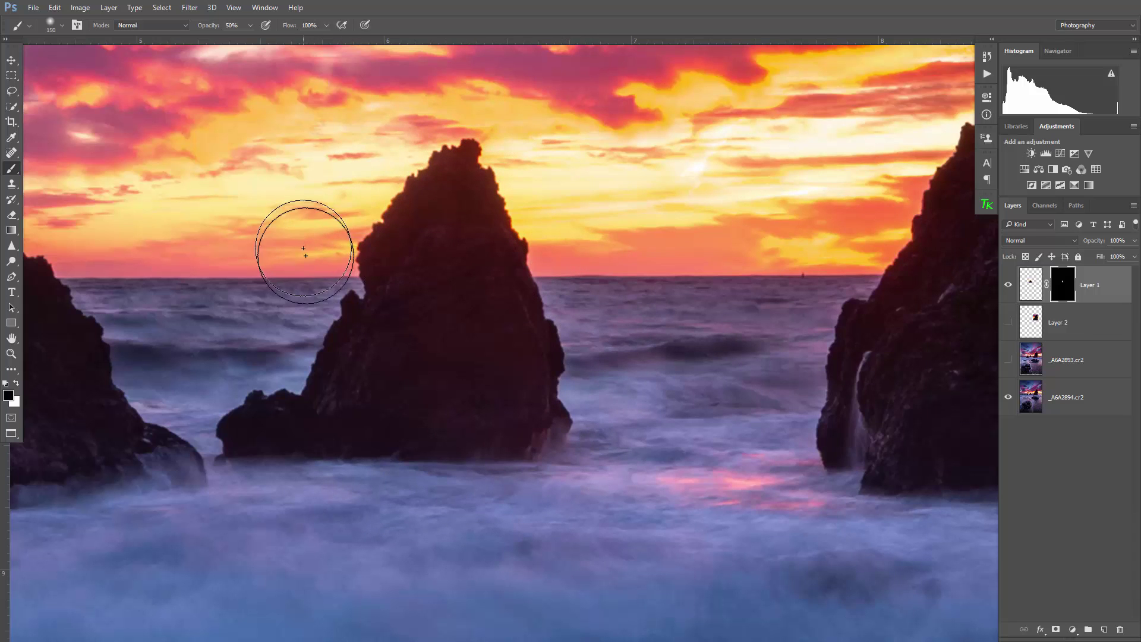
pyautogui.scroll(-5, 191, 467)
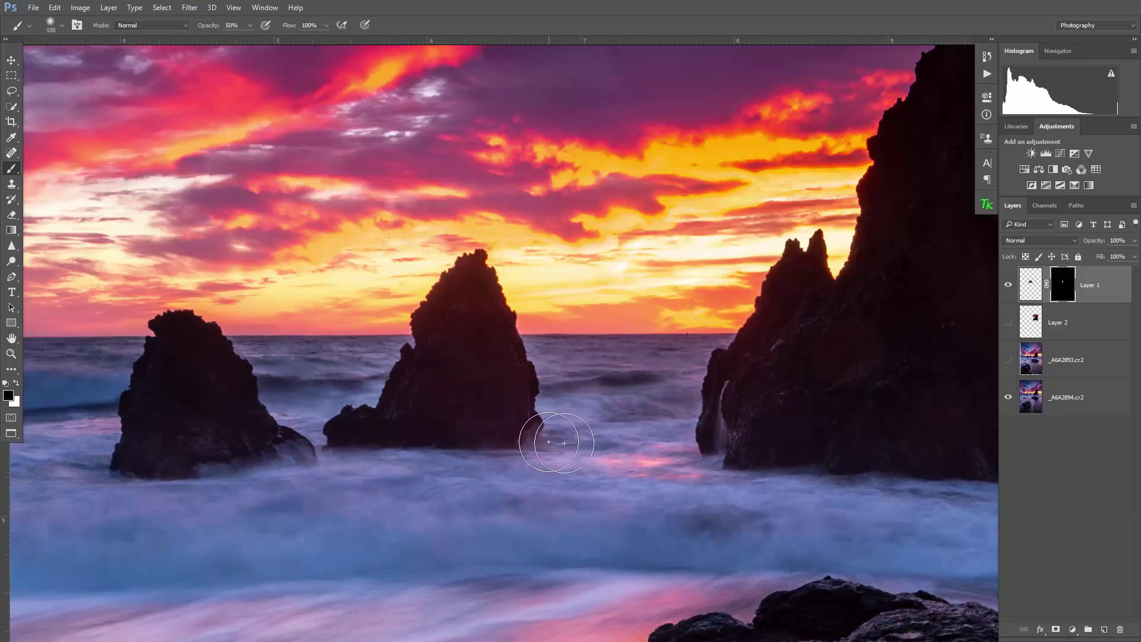
pyautogui.scroll(2, 668, 450)
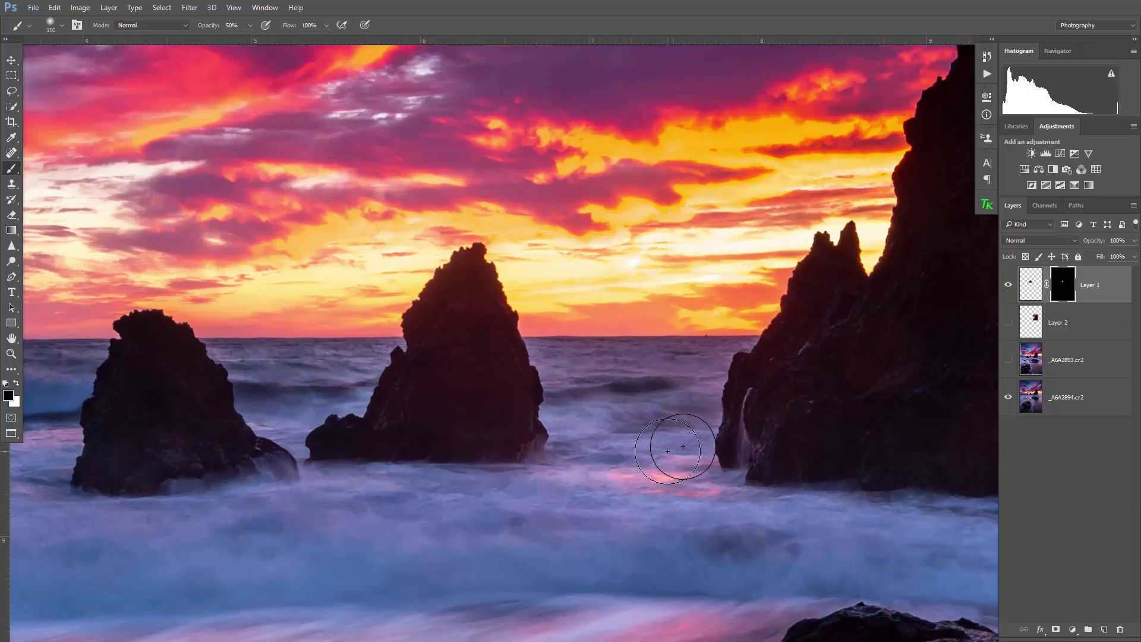
pyautogui.click(1010, 287)
pyautogui.click(1010, 286)
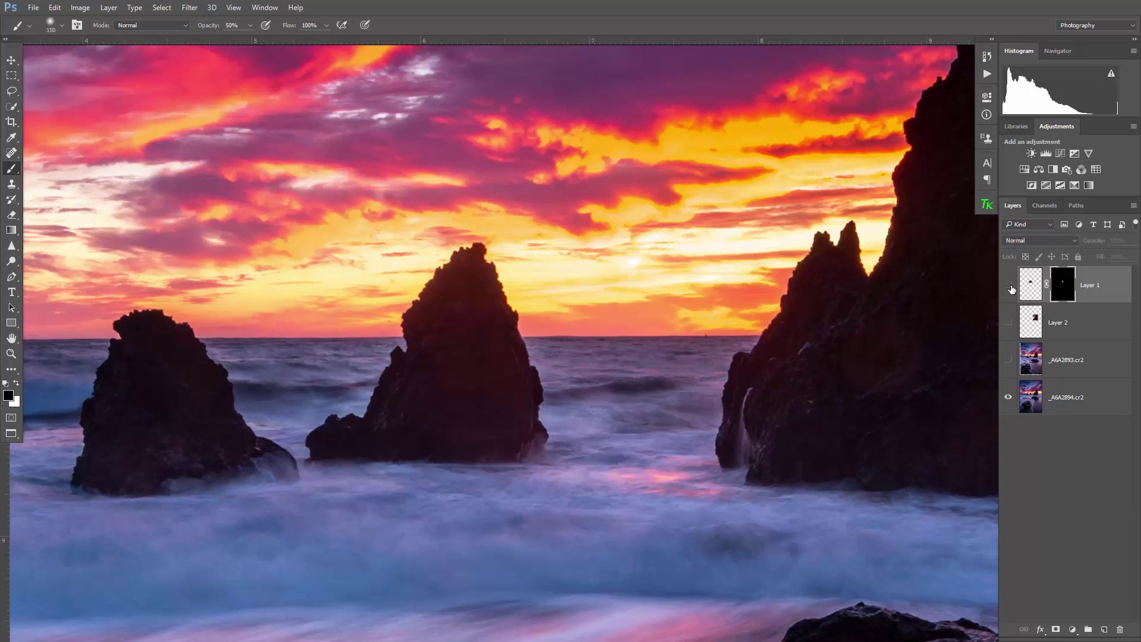
pyautogui.click(1010, 286)
pyautogui.click(1010, 286)
pyautogui.click(1010, 287)
pyautogui.click(1010, 286)
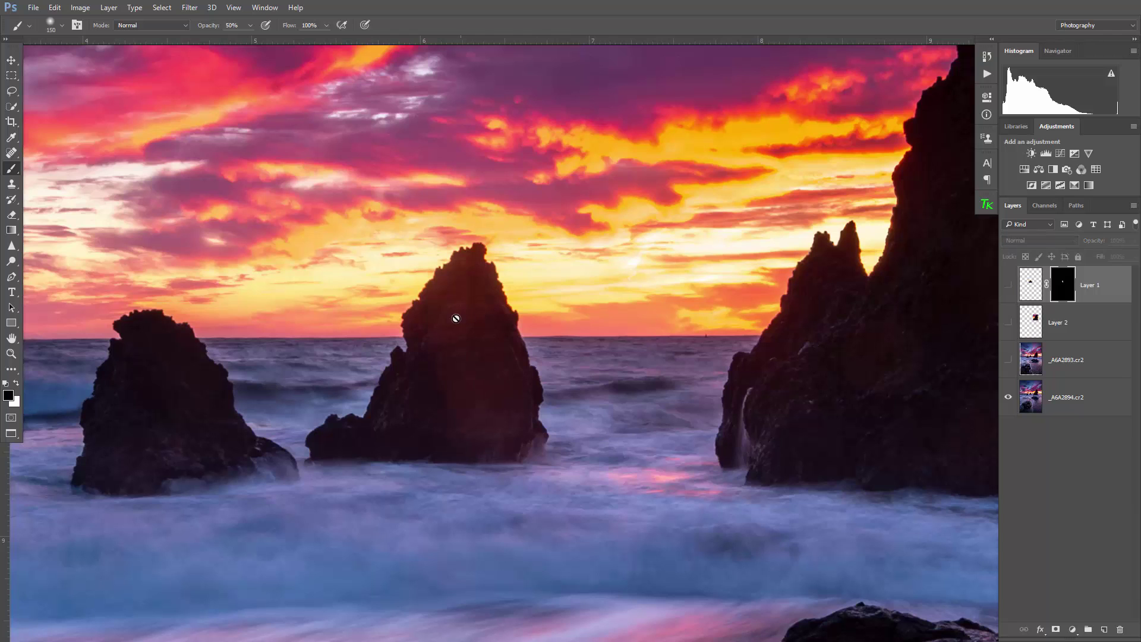
pyautogui.click(1009, 284)
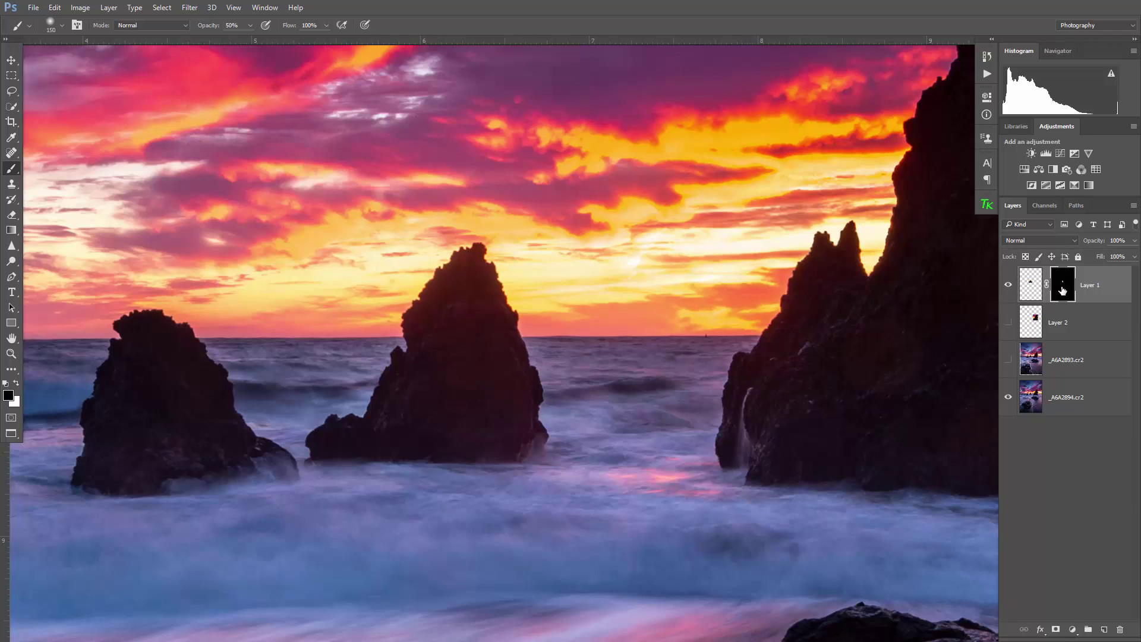
# Step: Inspect Layer 1's mask on its own in grayscale, then return to the image with the layer's content selected
pyautogui.keyDown('alt'); pyautogui.click(1060, 290); pyautogui.keyUp('alt')
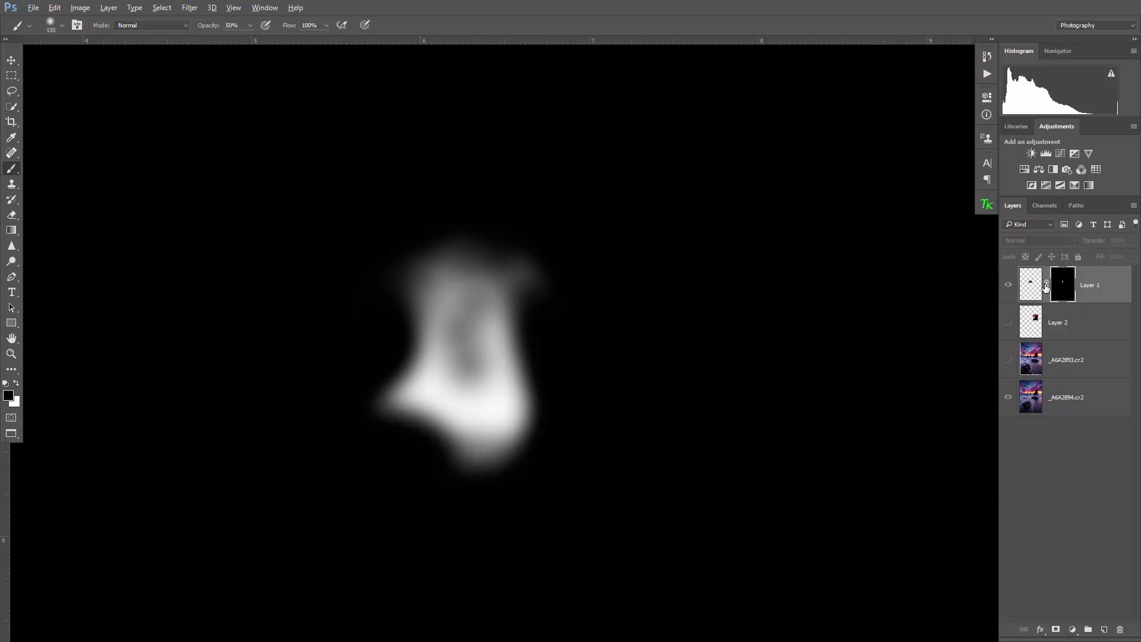
pyautogui.keyDown('alt'); pyautogui.click(1059, 289); pyautogui.keyUp('alt')
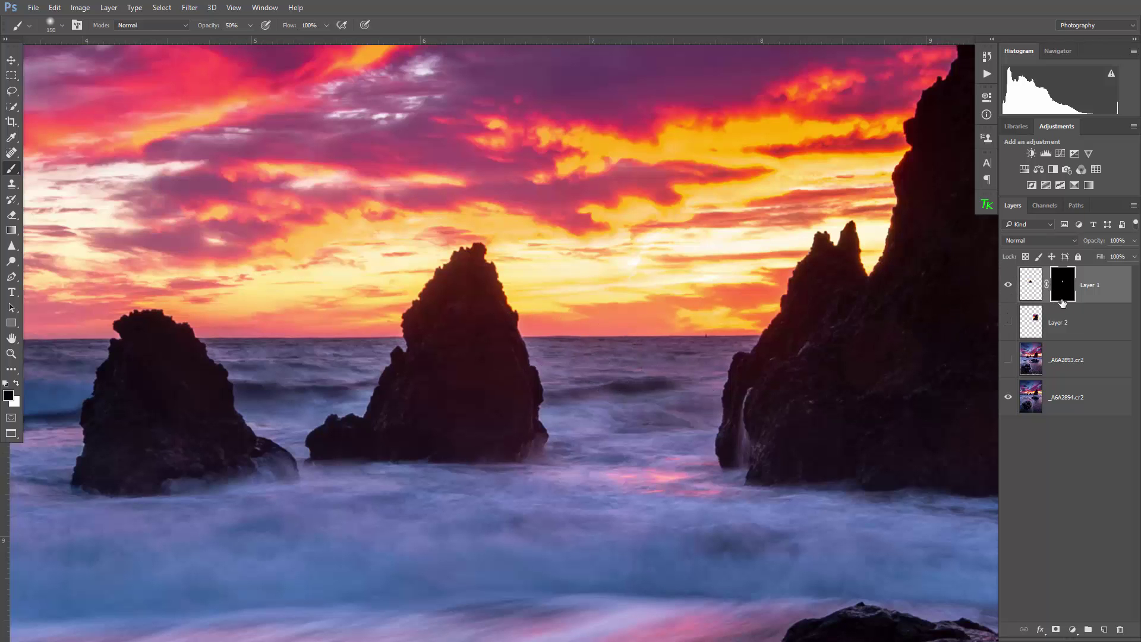
pyautogui.keyDown('alt'); pyautogui.click(1063, 295); pyautogui.keyUp('alt')
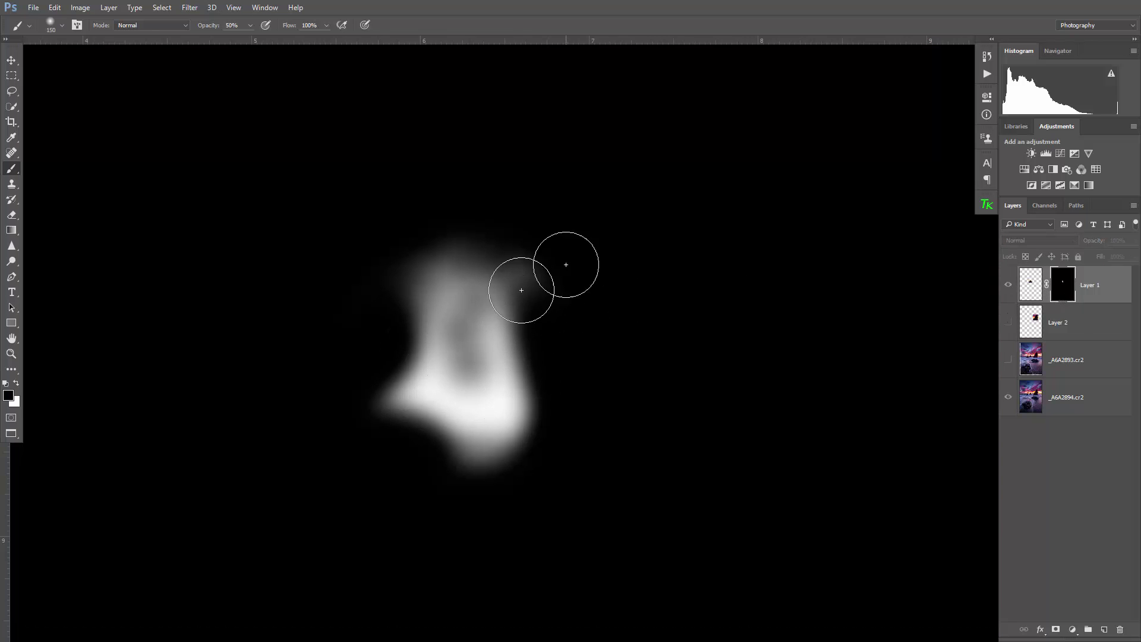
pyautogui.click(1035, 289)
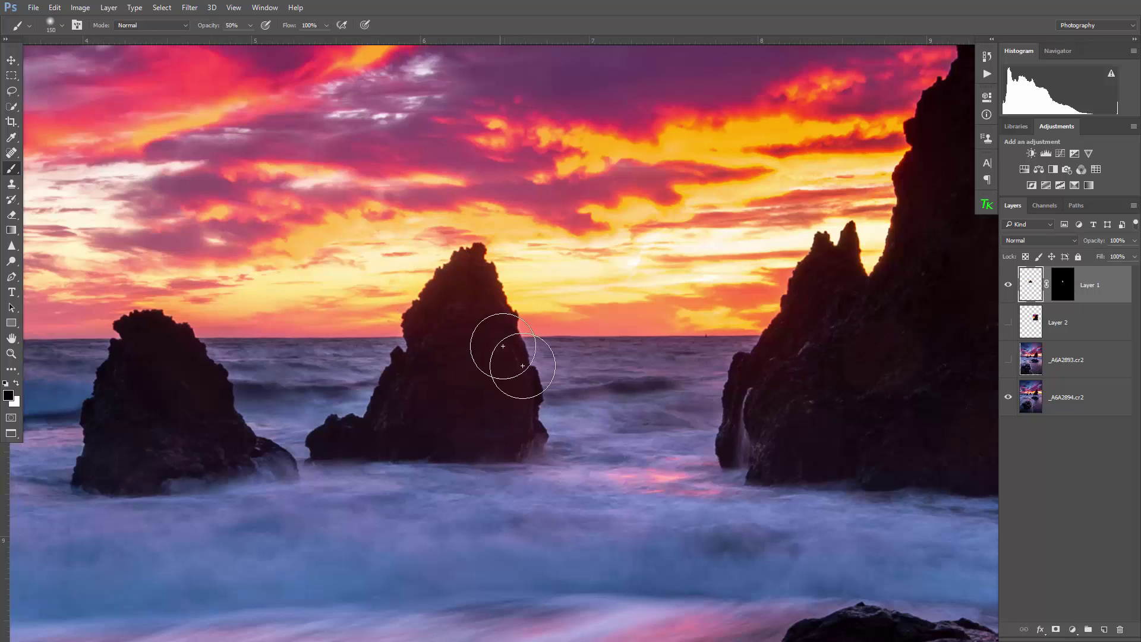
# Step: Hide Layer 1, then show and select Layer 2 over the large sea stack at 51% opacity
pyautogui.moveTo(567, 341)
pyautogui.mouseDown()
pyautogui.moveTo(405, 311)
pyautogui.moveTo(443, 316)
pyautogui.mouseUp()
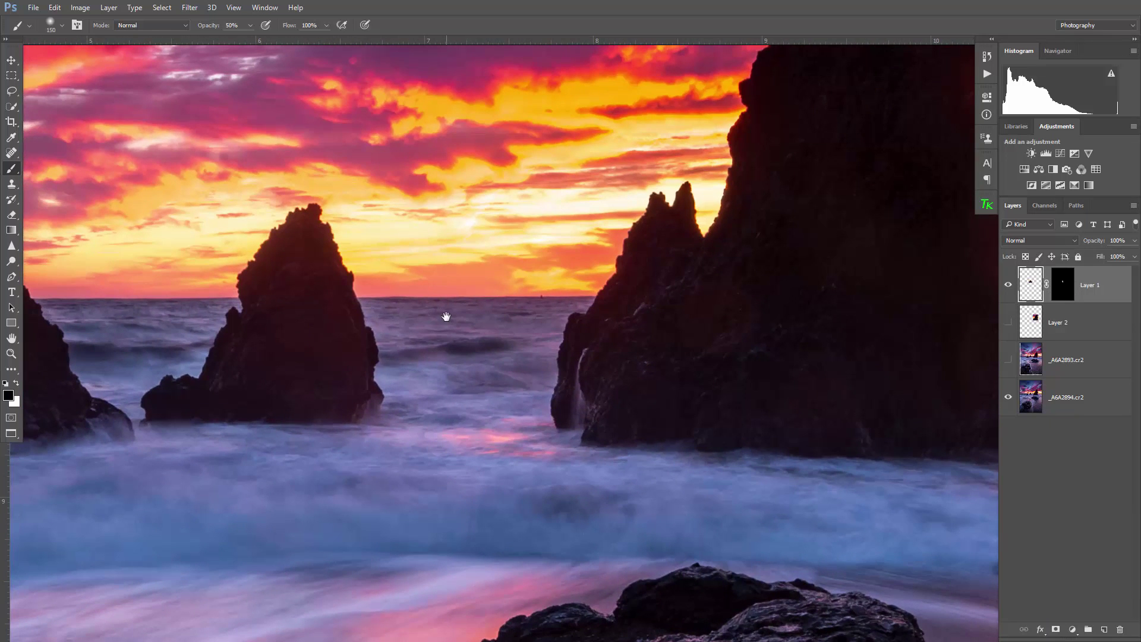
pyautogui.moveTo(893, 279); pyautogui.dragTo(563, 341)
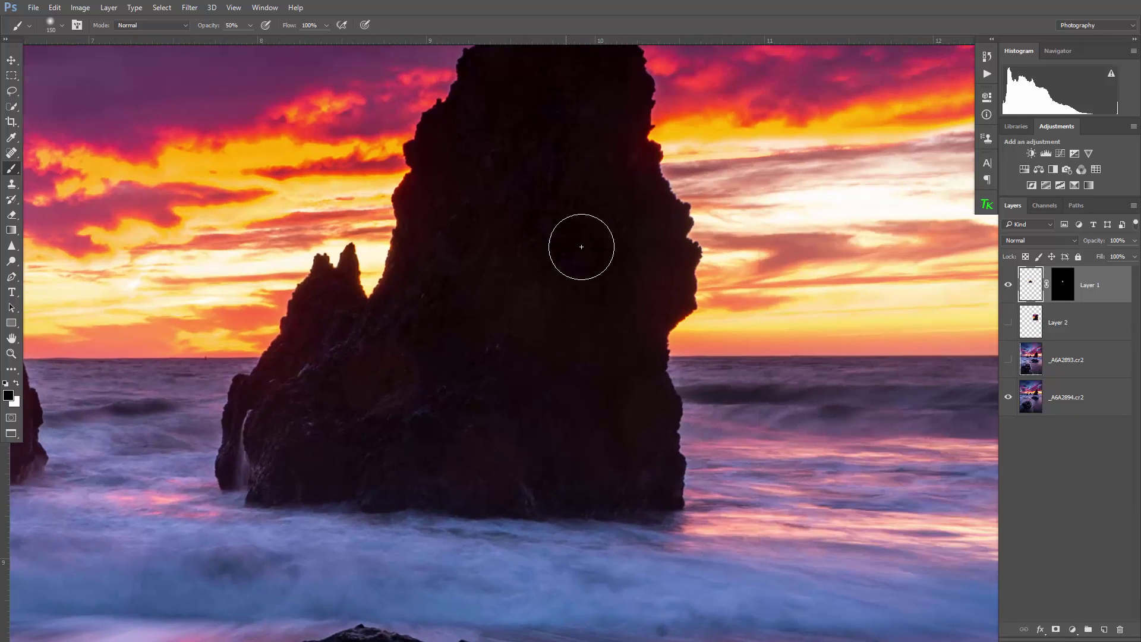
pyautogui.click(1009, 286)
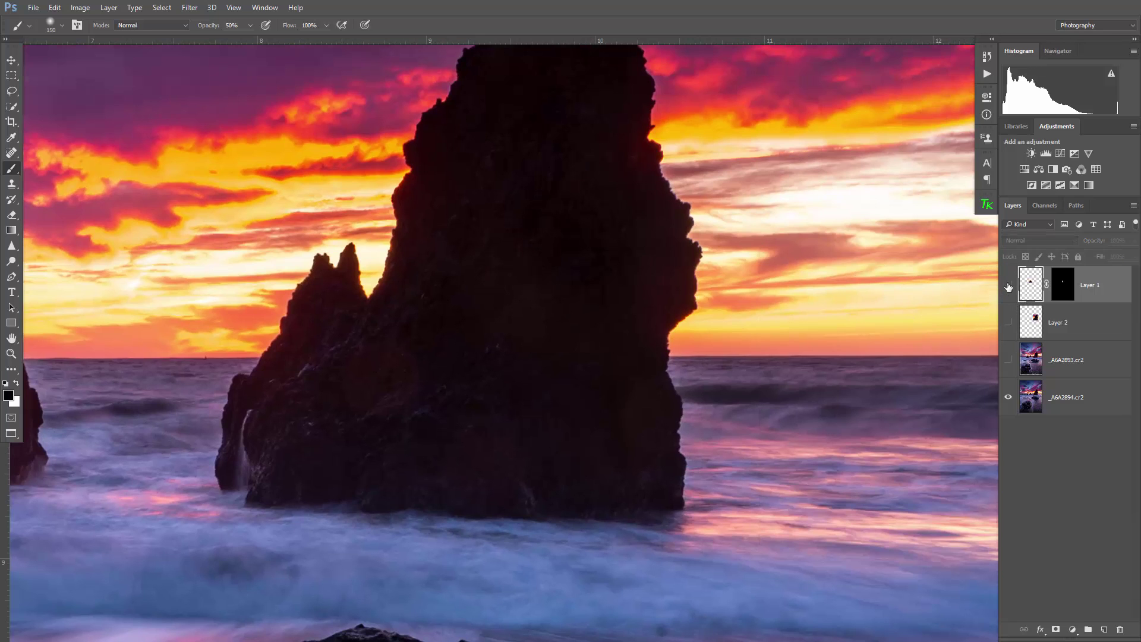
pyautogui.click(1033, 324)
pyautogui.click(1009, 324)
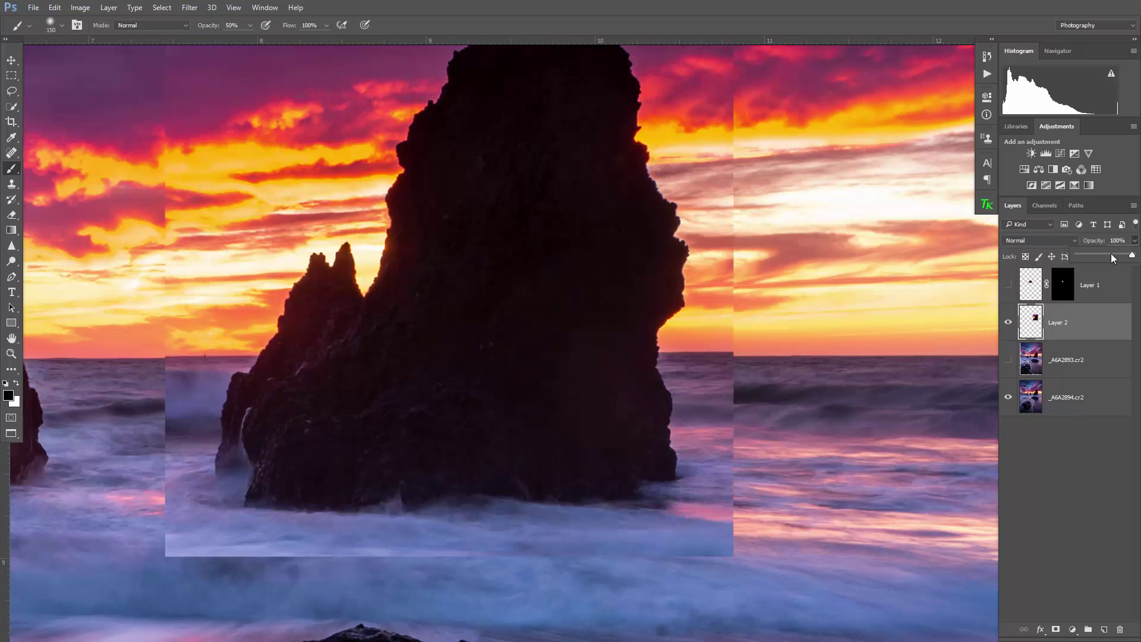
pyautogui.moveTo(1111, 254); pyautogui.dragTo(1108, 254)
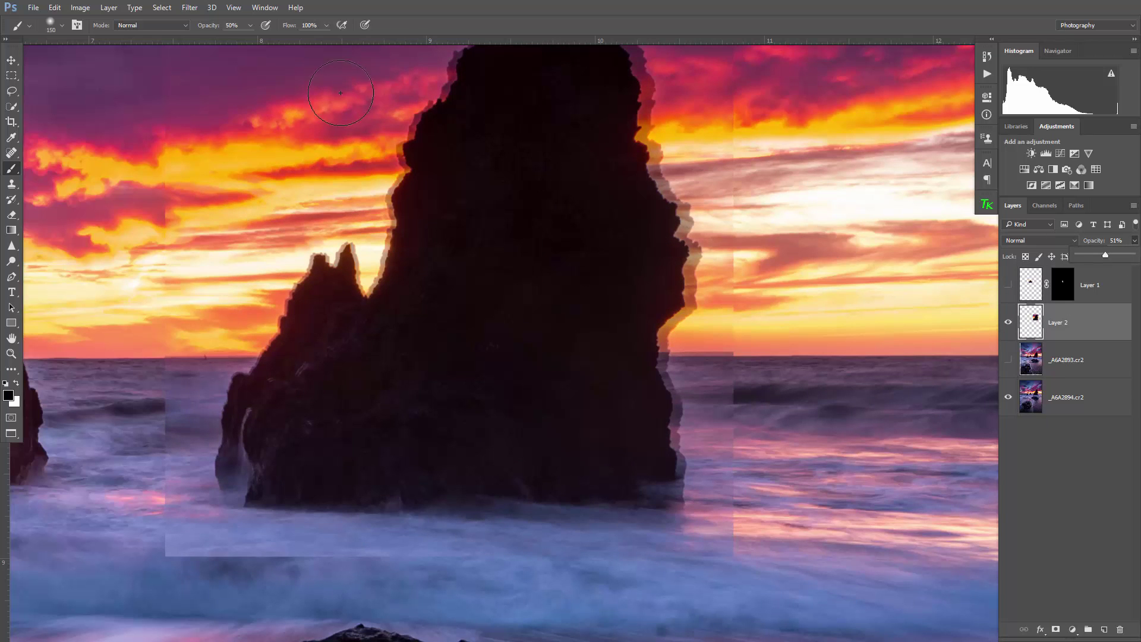
# Step: Warp Layer 2 by pulling its upper edge slightly down above the large sea stack's peak
pyautogui.click(54, 9)
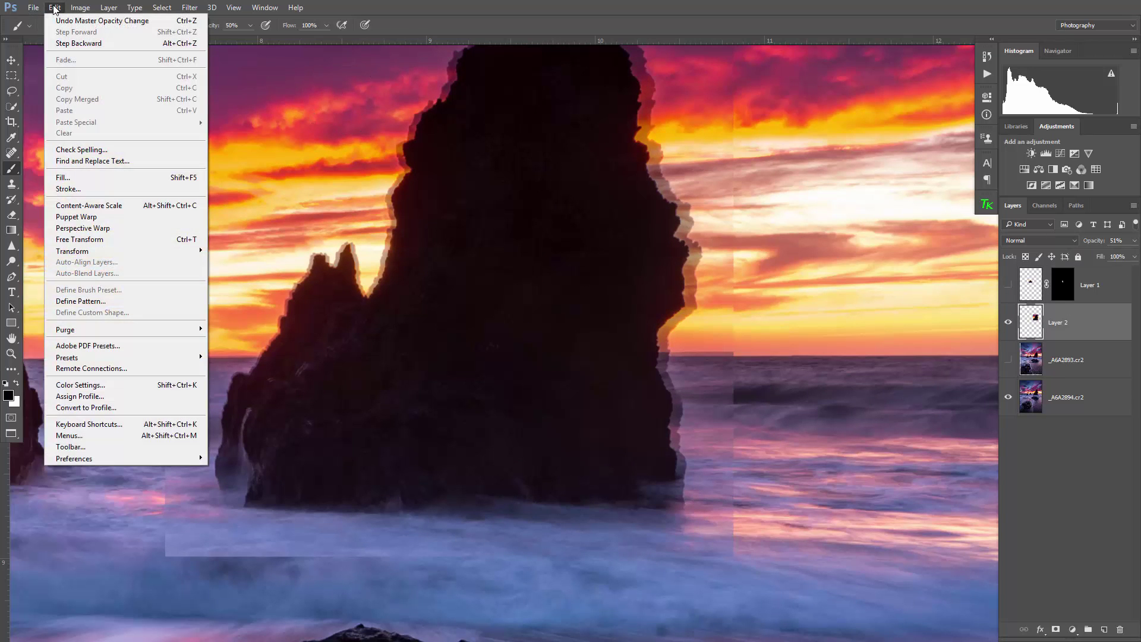
pyautogui.moveTo(89, 251)
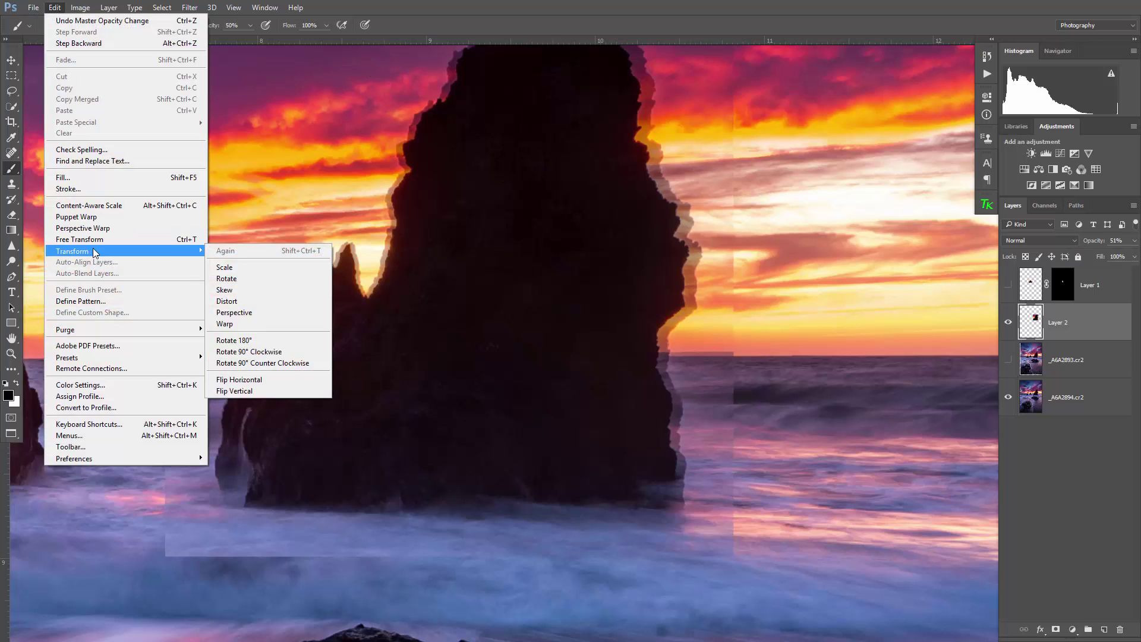
pyautogui.click(262, 323)
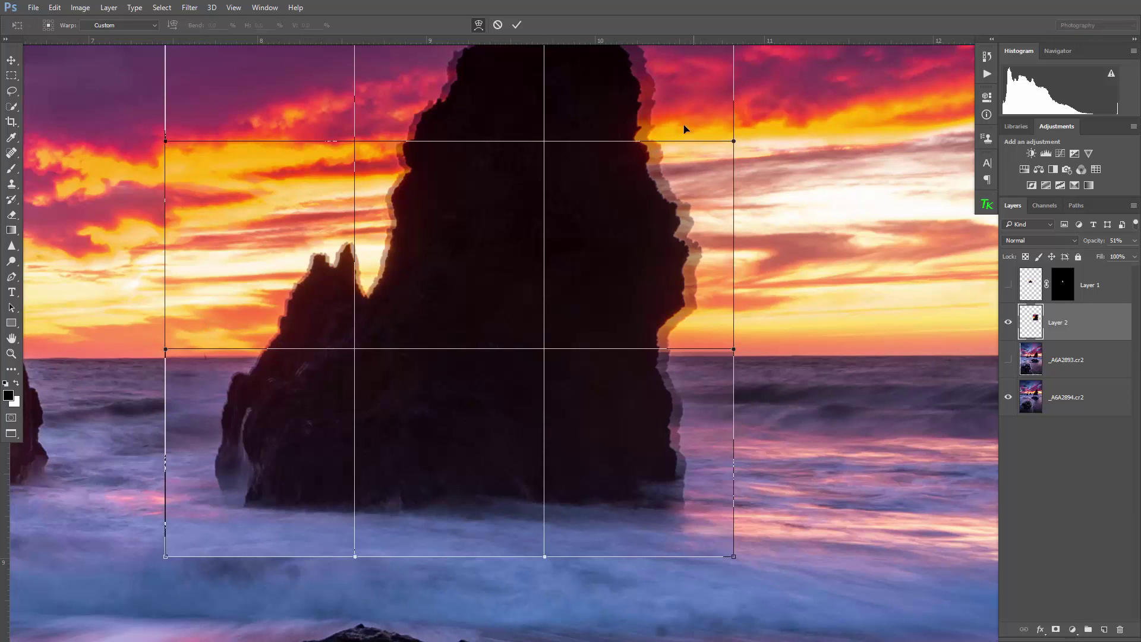
pyautogui.moveTo(597, 113); pyautogui.dragTo(605, 233)
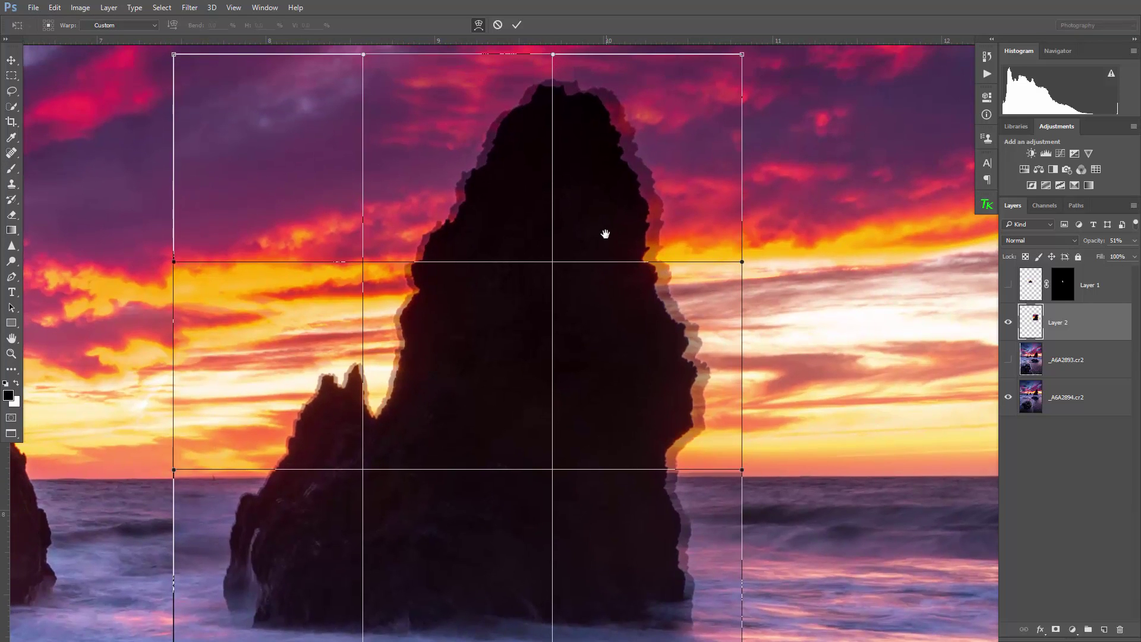
pyautogui.moveTo(553, 57); pyautogui.dragTo(553, 95)
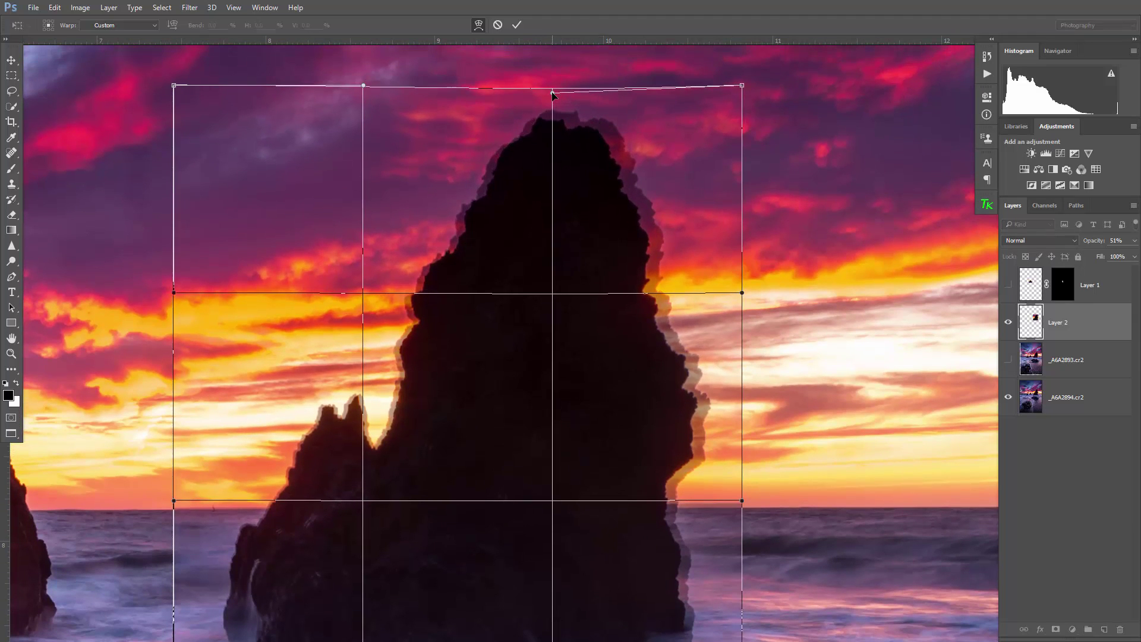
pyautogui.press('Return')
# Step: Nudge Layer 2 slightly with the Move tool to line it up with the large sea stack below
pyautogui.moveTo(522, 287); pyautogui.dragTo(548, 179)
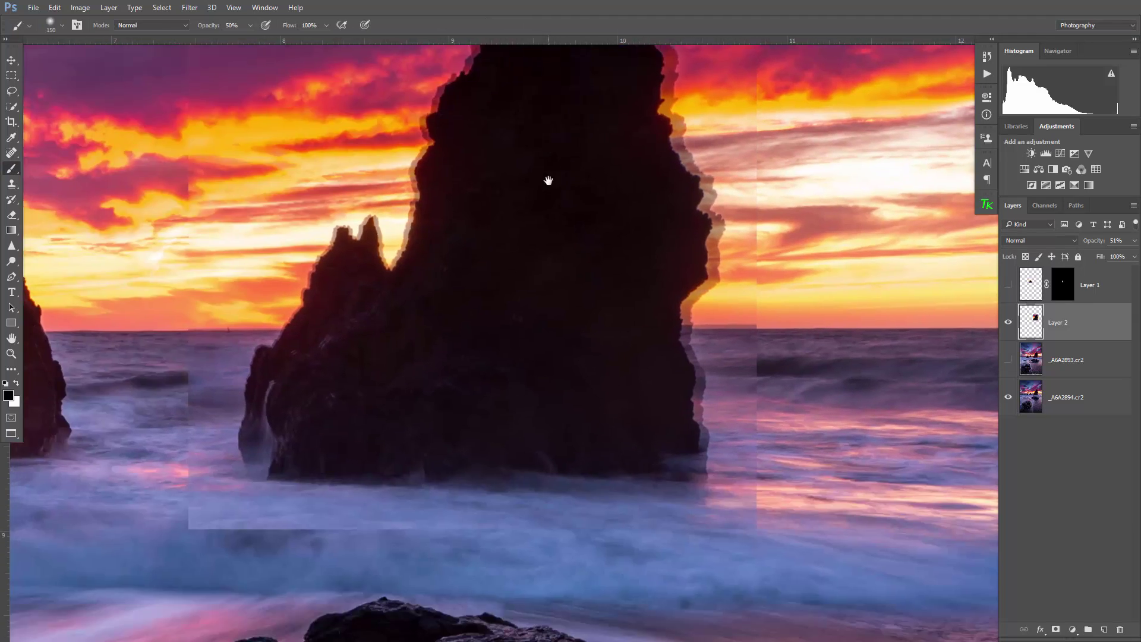
pyautogui.press('v')
pyautogui.moveTo(510, 261); pyautogui.dragTo(509, 262)
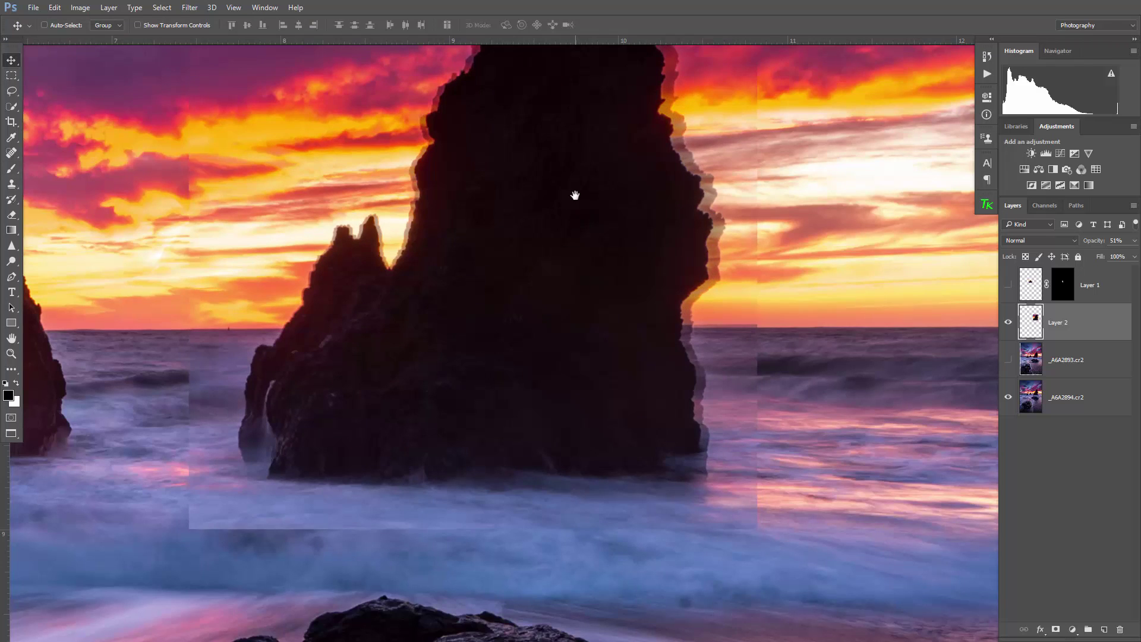
# Step: Start another transform of Layer 2 over the large sea stack
pyautogui.moveTo(575, 195); pyautogui.dragTo(582, 293)
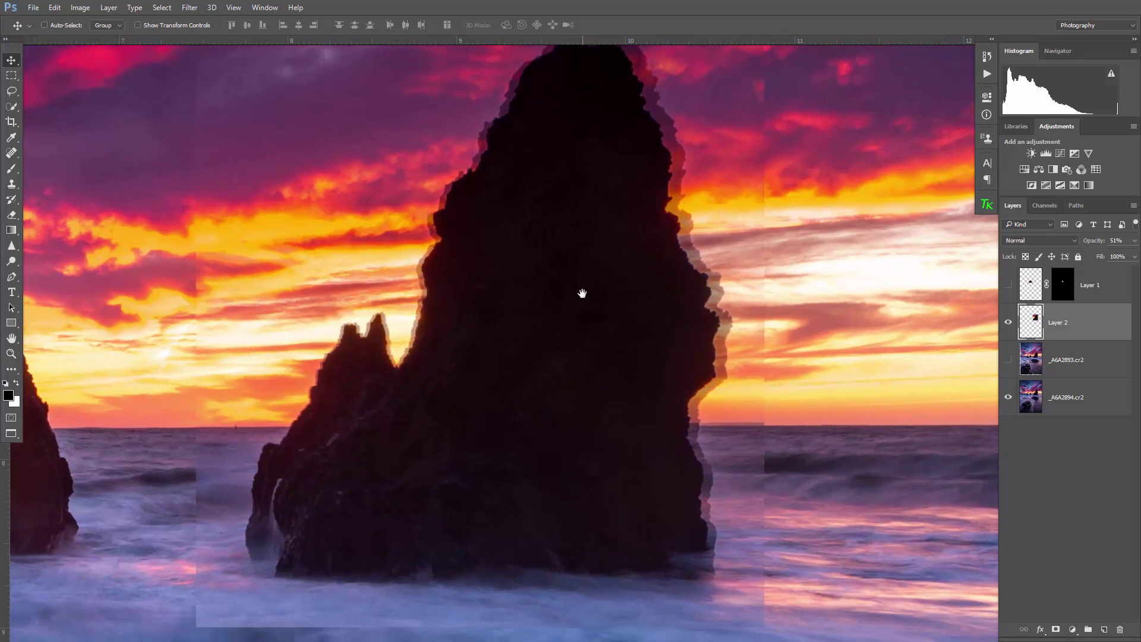
pyautogui.click(53, 8)
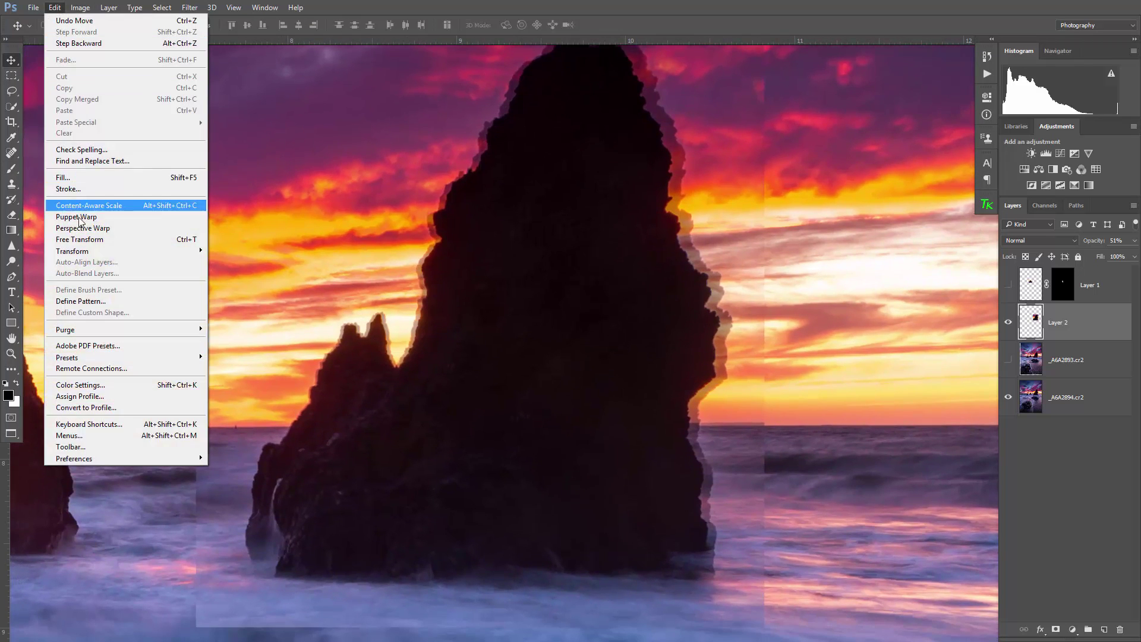
# Step: Start a Warp on Layer 2 and pull its lower-right corner and right-side handles outward to align the large rock's right edge
pyautogui.moveTo(119, 251)
pyautogui.click(264, 324)
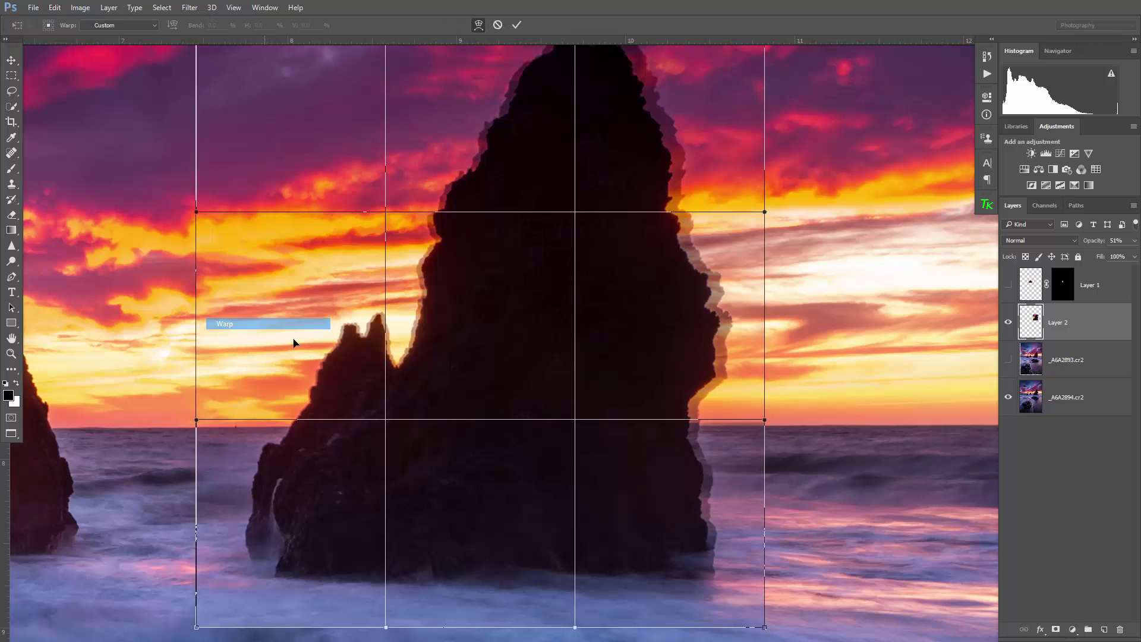
pyautogui.moveTo(767, 629)
pyautogui.mouseDown()
pyautogui.moveTo(764, 620)
pyautogui.moveTo(781, 632)
pyautogui.moveTo(779, 613)
pyautogui.mouseUp()
pyautogui.moveTo(765, 396); pyautogui.dragTo(781, 390)
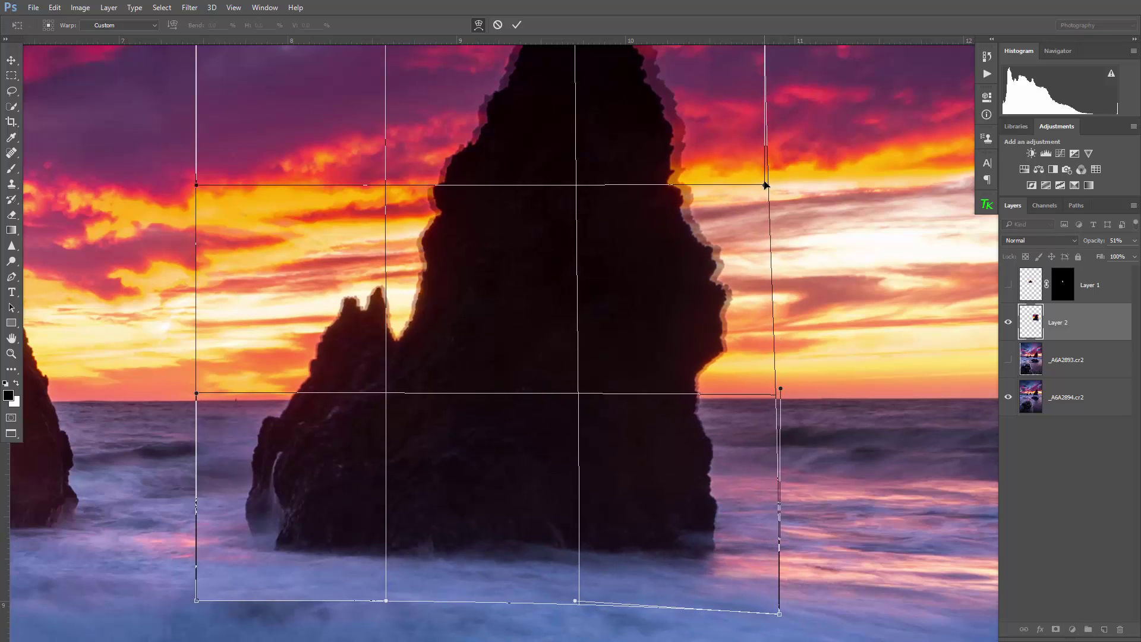
pyautogui.moveTo(766, 185)
pyautogui.mouseDown()
pyautogui.moveTo(779, 176)
pyautogui.moveTo(786, 186)
pyautogui.mouseUp()
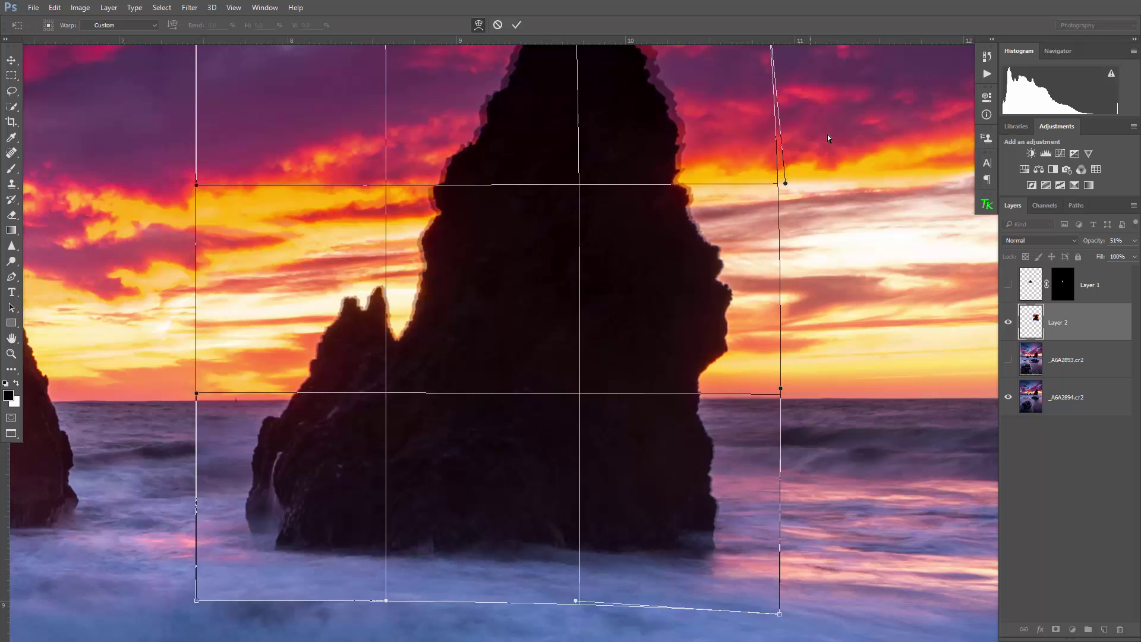
# Step: Reshape the warp's top edge, moving its upper-right corner and top handles until the rock's peak matches the layer beneath
pyautogui.moveTo(829, 125); pyautogui.dragTo(818, 271)
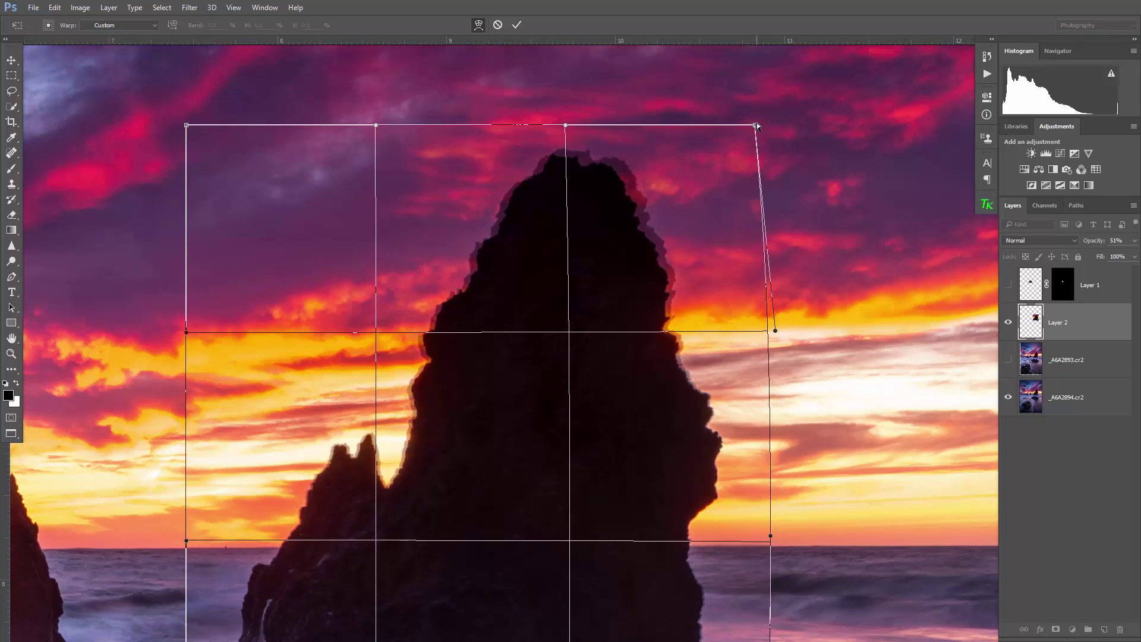
pyautogui.moveTo(756, 125); pyautogui.dragTo(790, 113)
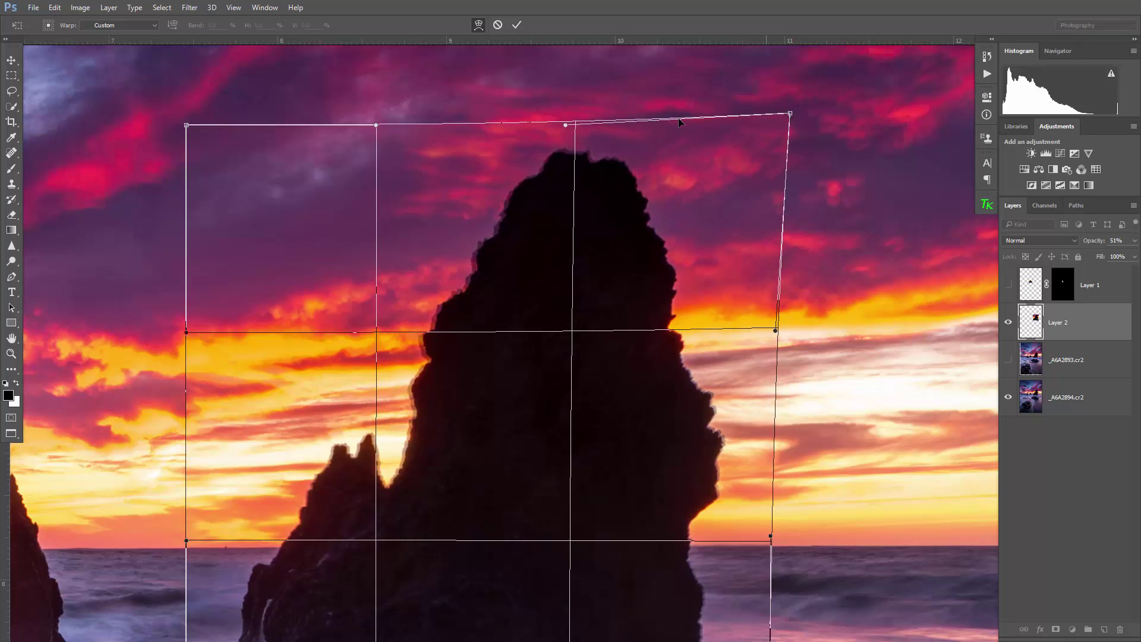
pyautogui.moveTo(580, 123); pyautogui.dragTo(571, 119)
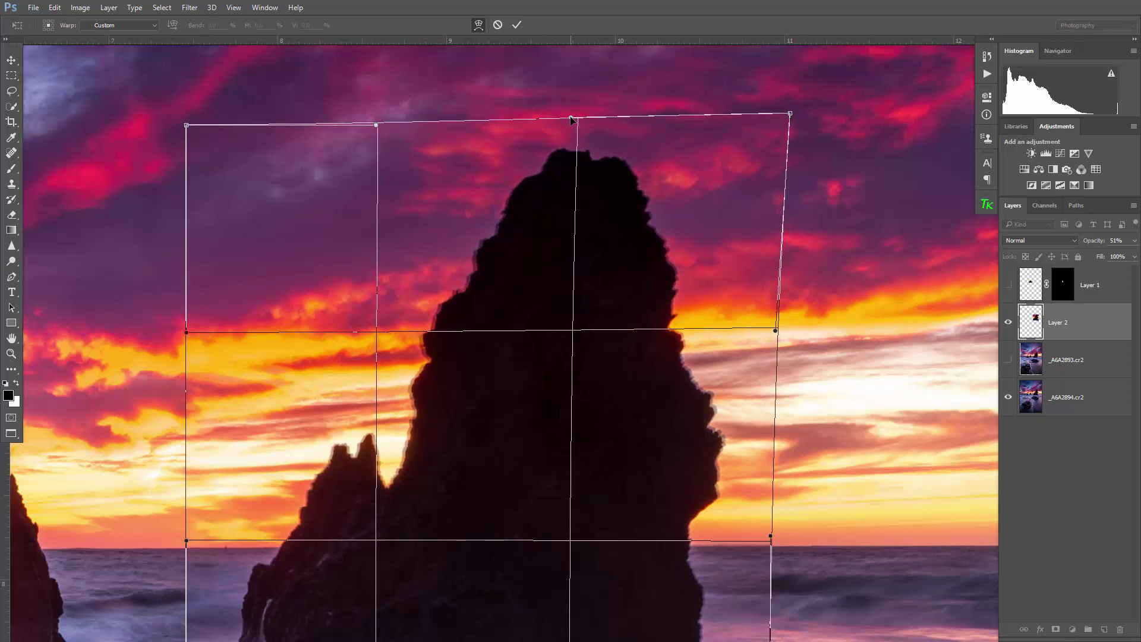
pyautogui.moveTo(375, 125); pyautogui.dragTo(393, 127)
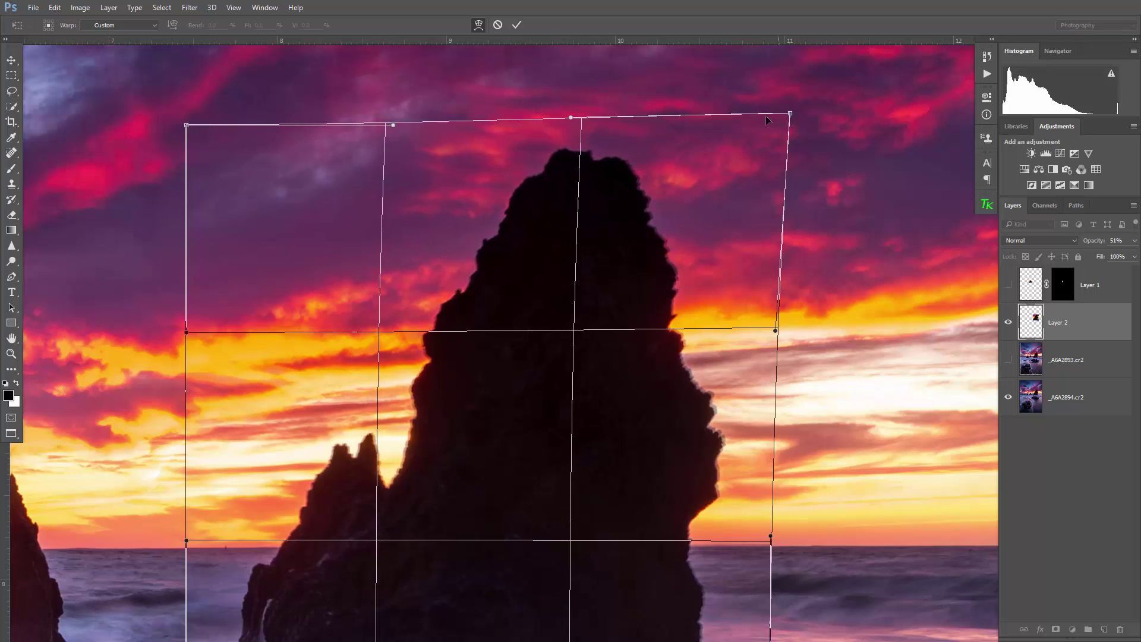
pyautogui.moveTo(790, 113); pyautogui.dragTo(781, 115)
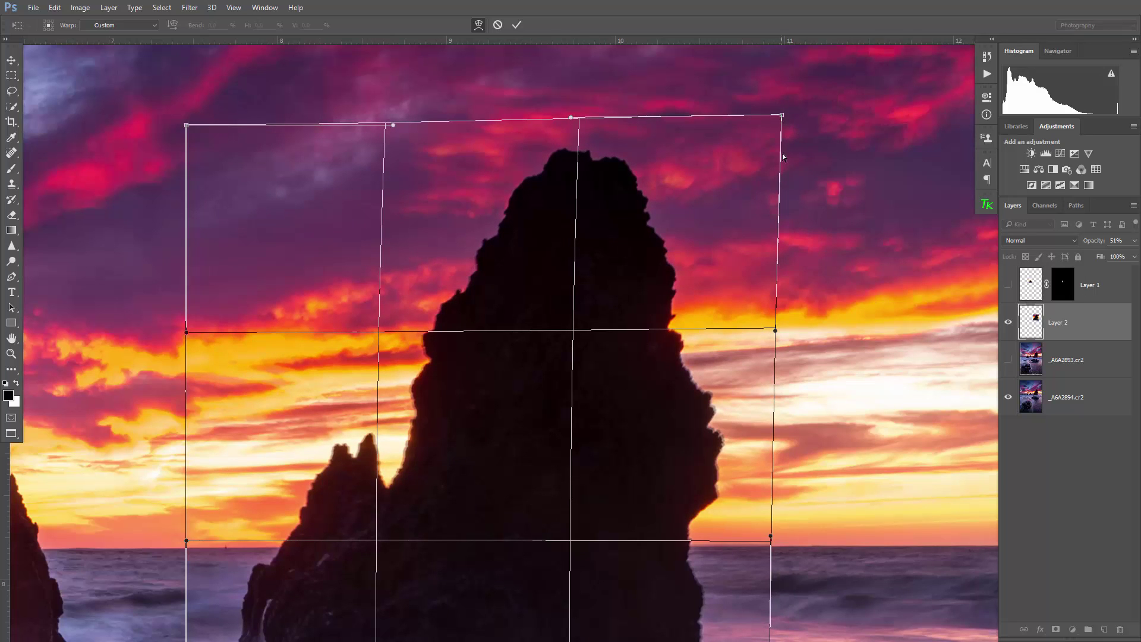
# Step: Fine-tune the warp's left and right side handles to line up both flanks of the large rock
pyautogui.moveTo(795, 397); pyautogui.dragTo(828, 353)
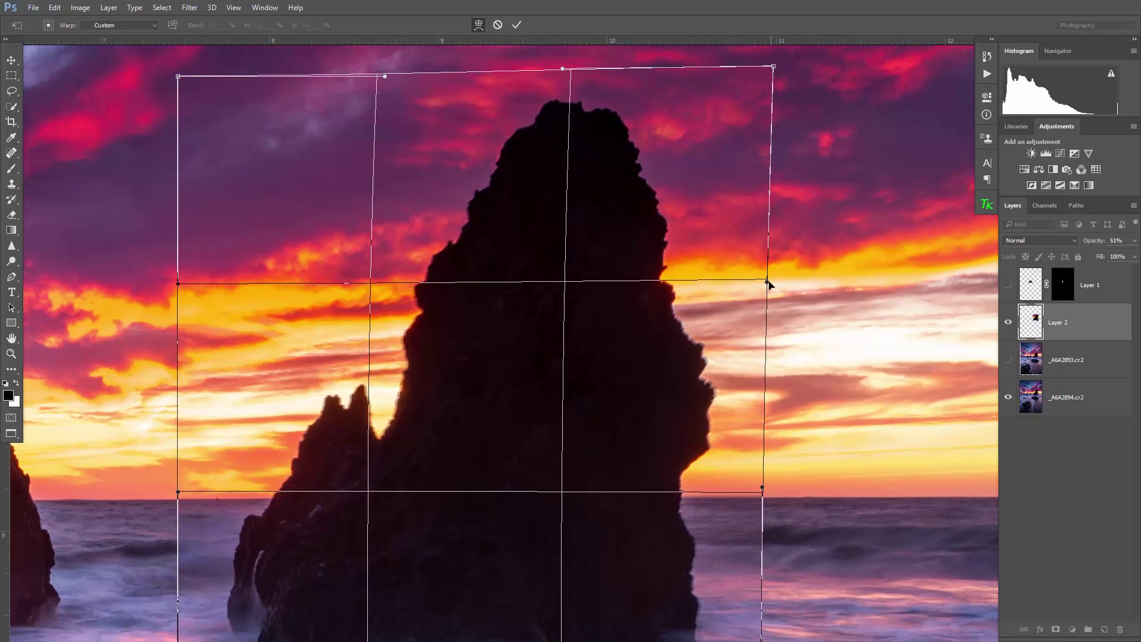
pyautogui.moveTo(767, 284); pyautogui.dragTo(764, 288)
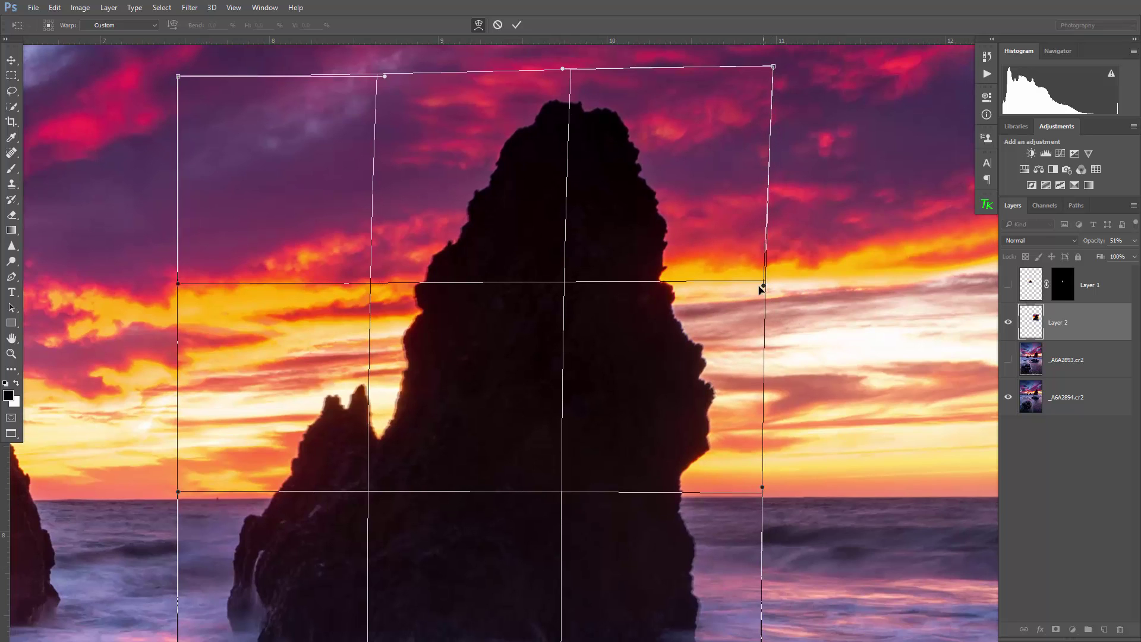
pyautogui.moveTo(181, 287); pyautogui.dragTo(190, 286)
pyautogui.moveTo(276, 342); pyautogui.dragTo(309, 210)
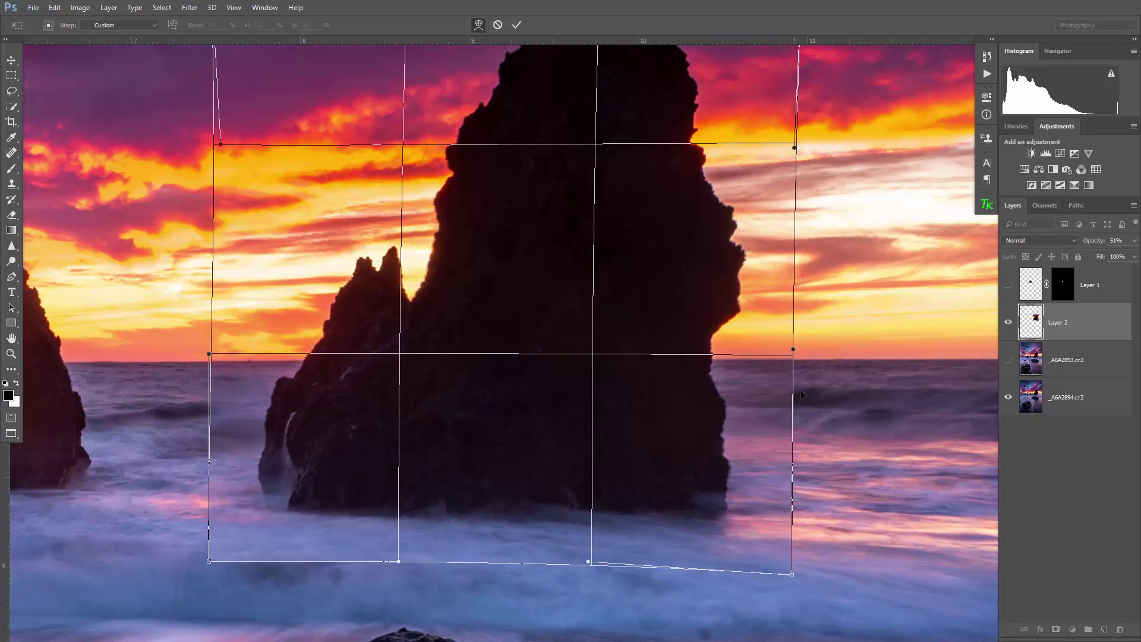
pyautogui.moveTo(793, 351); pyautogui.dragTo(788, 353)
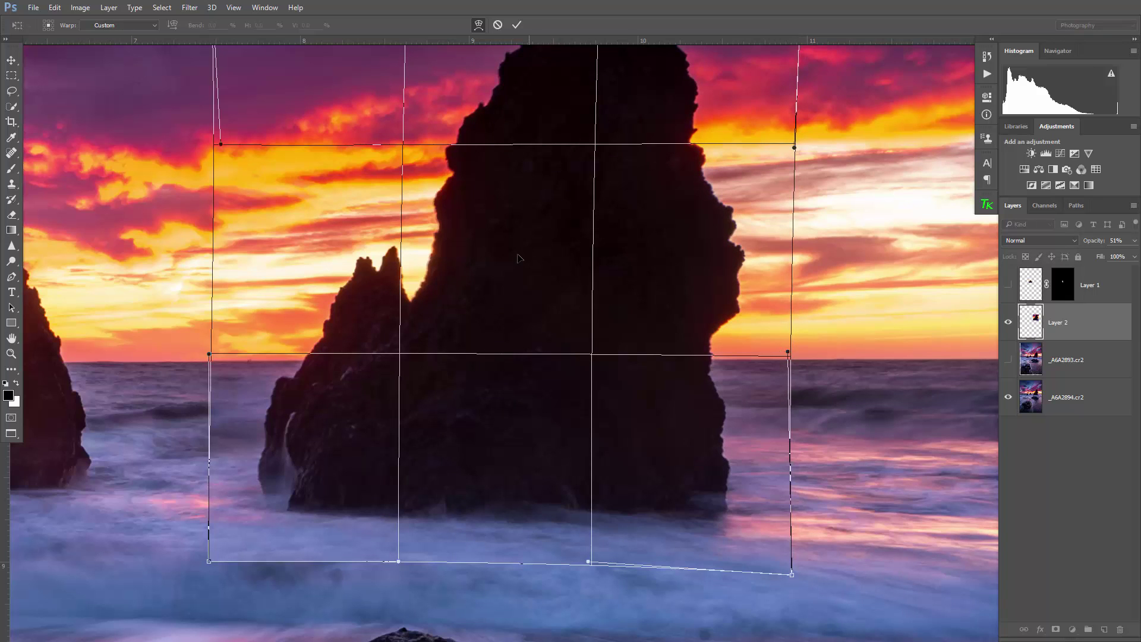
pyautogui.moveTo(205, 355); pyautogui.dragTo(205, 360)
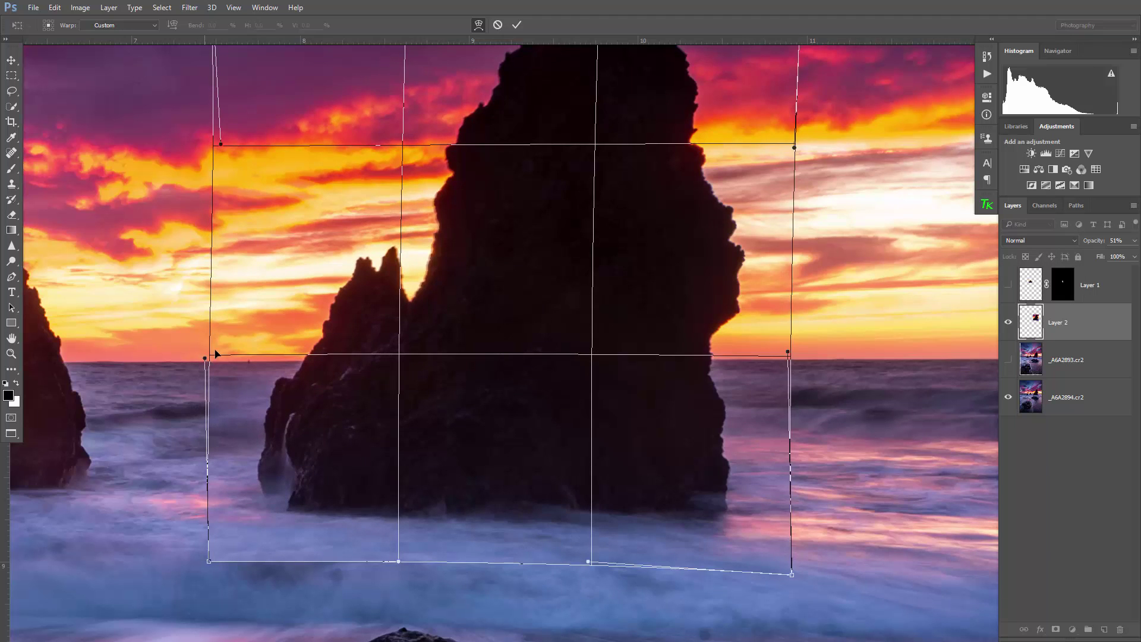
# Step: Nudge the warp's upper-left side handle slightly inward and down, check the rock's base, and apply the warp
pyautogui.scroll(1, 348, 314)
pyautogui.scroll(1, 352, 234)
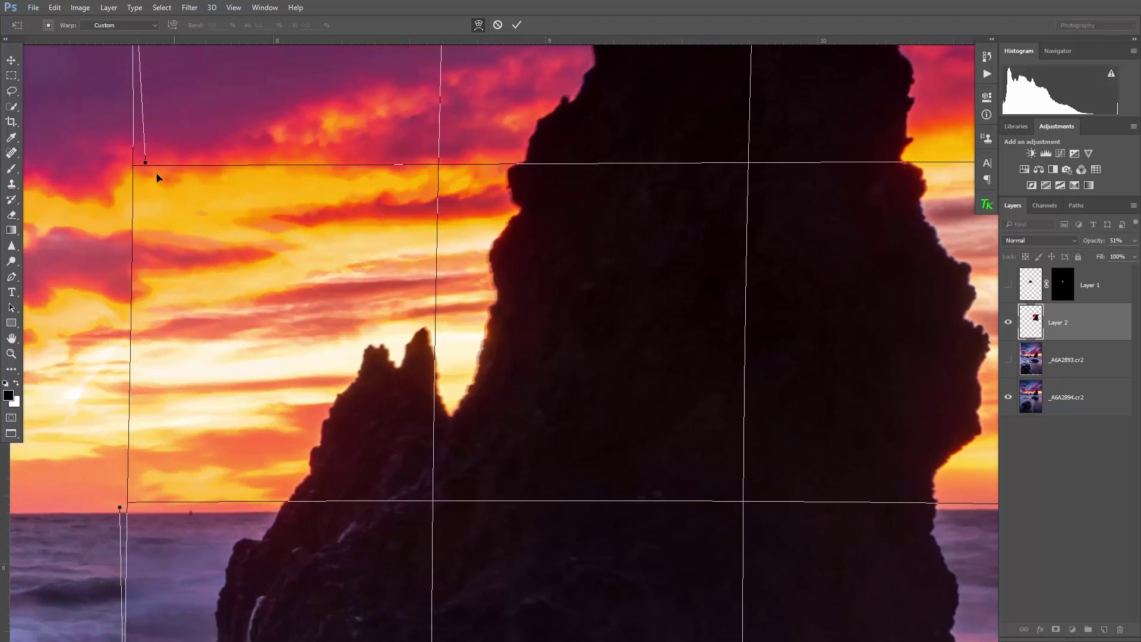
pyautogui.moveTo(146, 166)
pyautogui.mouseDown()
pyautogui.moveTo(167, 166)
pyautogui.moveTo(135, 173)
pyautogui.moveTo(150, 170)
pyautogui.mouseUp()
pyautogui.moveTo(535, 343); pyautogui.dragTo(537, 343)
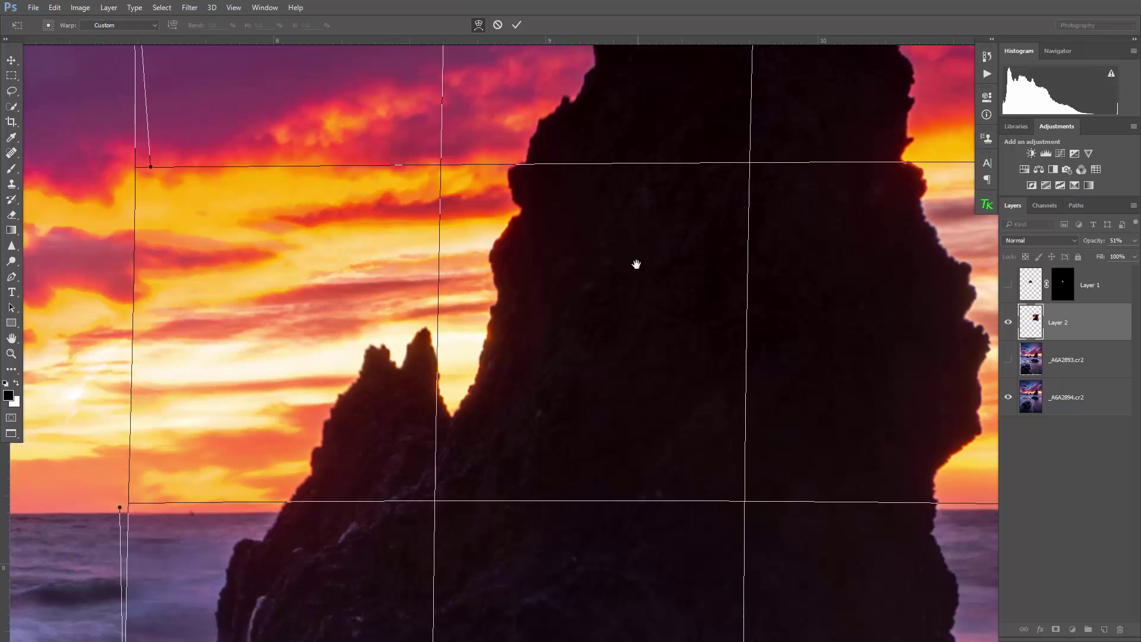
pyautogui.moveTo(636, 264); pyautogui.dragTo(535, 412)
pyautogui.moveTo(621, 237); pyautogui.dragTo(659, 250)
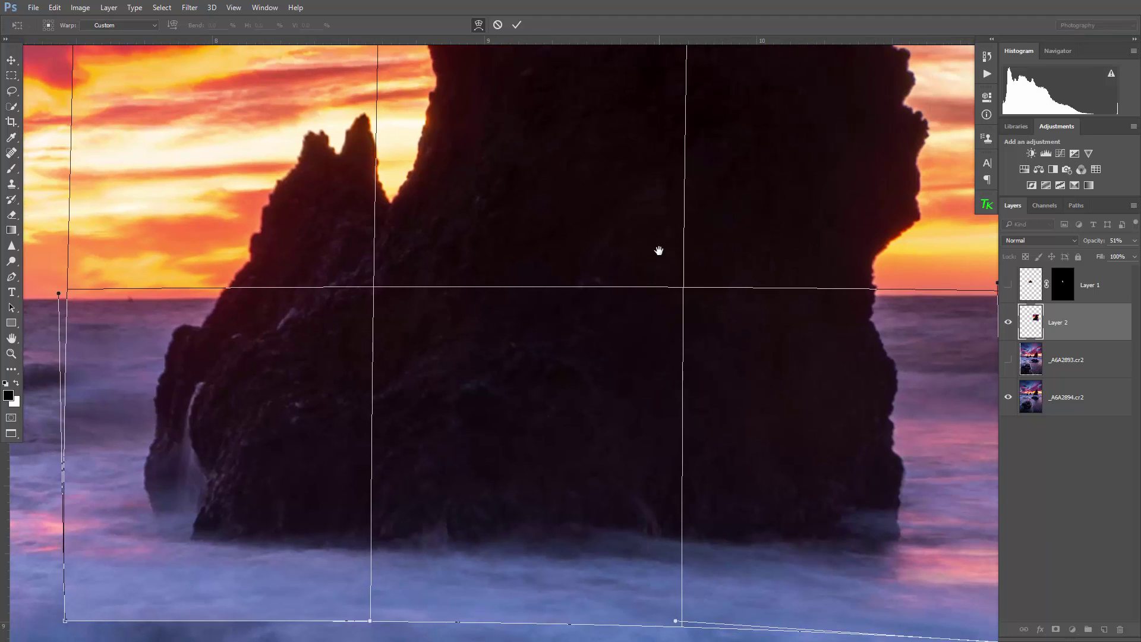
pyautogui.press('Return')
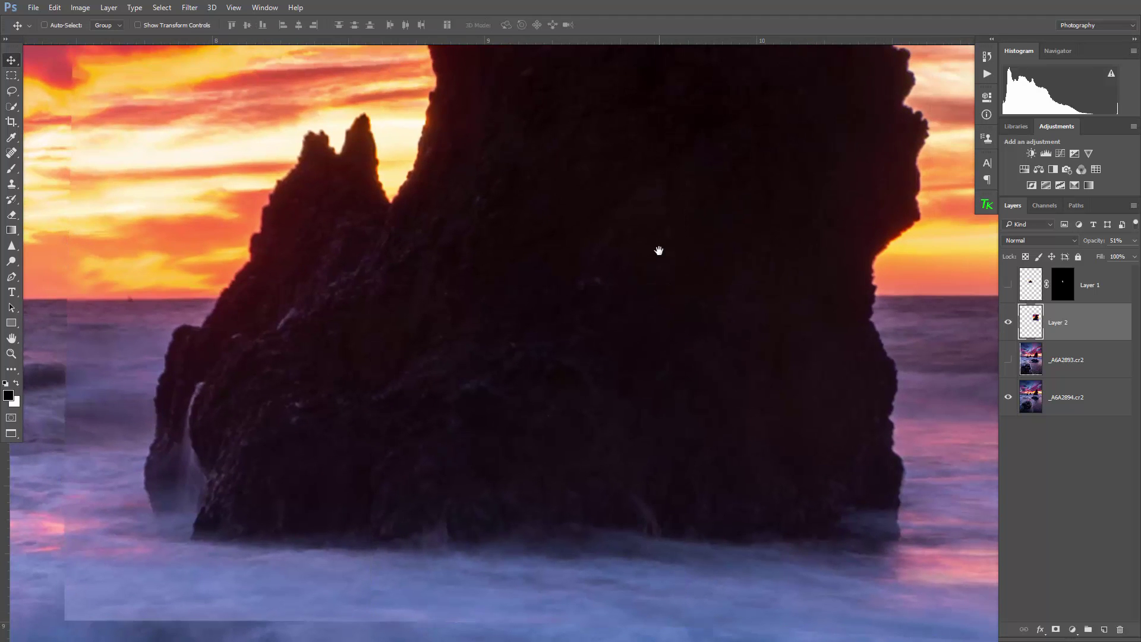
# Step: Check the warped rock's alignment and add a black mask hiding all of Layer 2
pyautogui.scroll(1, 506, 254)
pyautogui.scroll(-2, 506, 254)
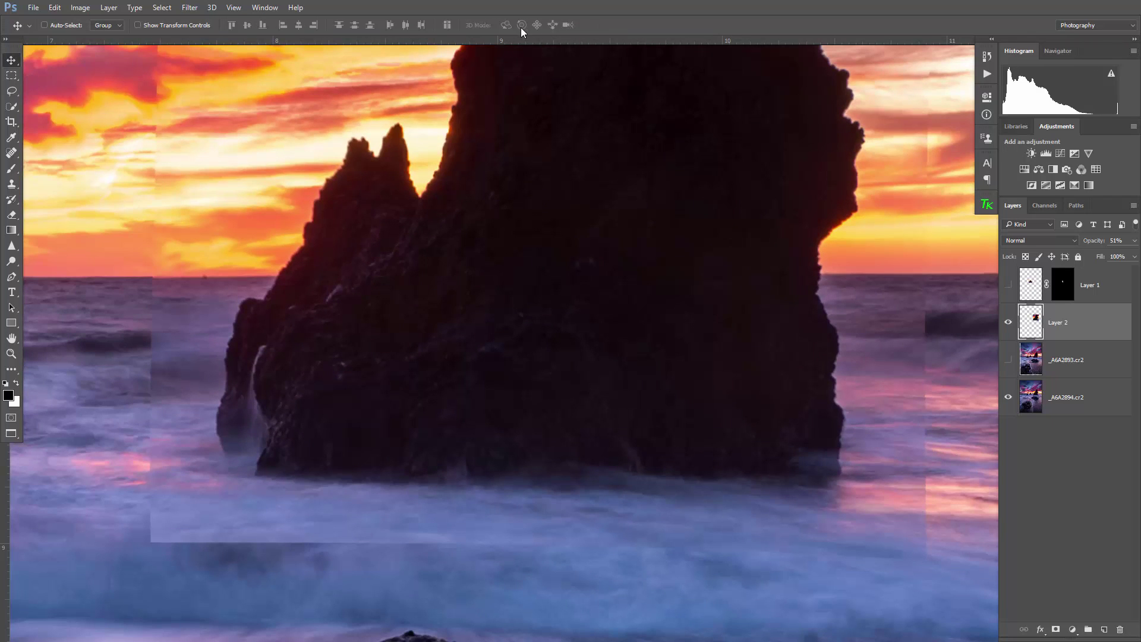
pyautogui.moveTo(678, 206); pyautogui.dragTo(660, 372)
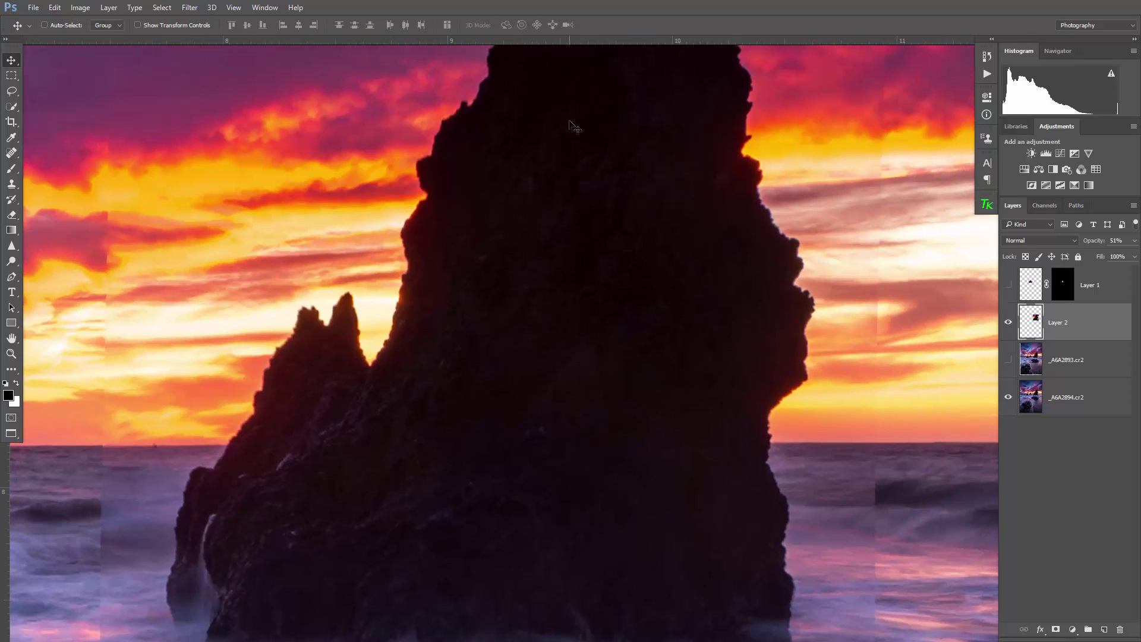
pyautogui.scroll(-2, 639, 262)
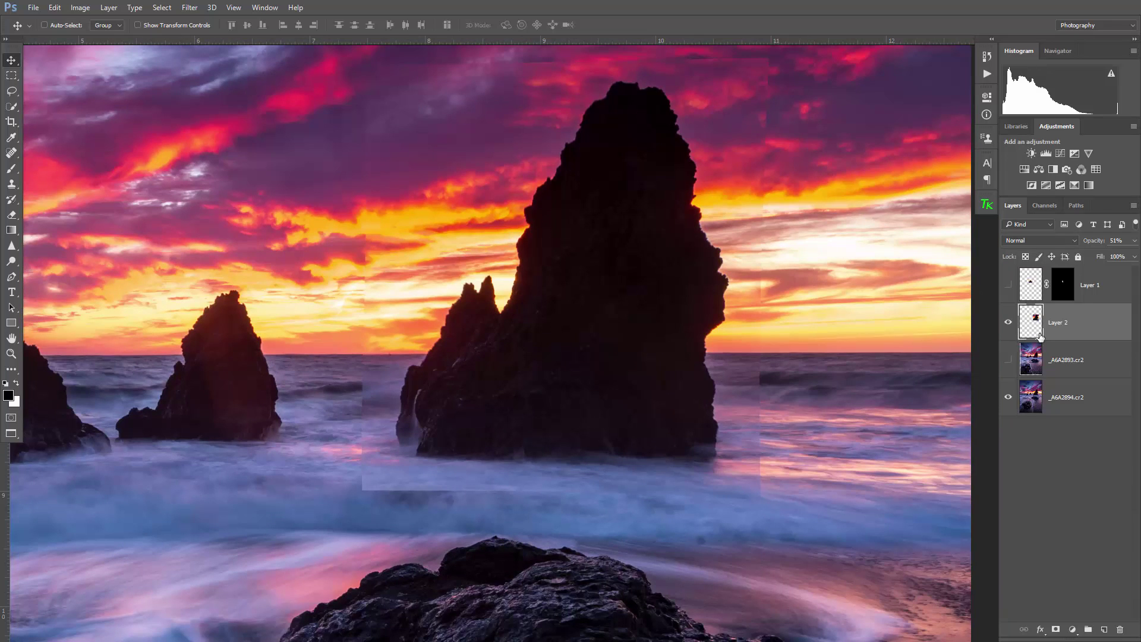
pyautogui.keyDown('alt'); pyautogui.click(1057, 631); pyautogui.keyUp('alt')
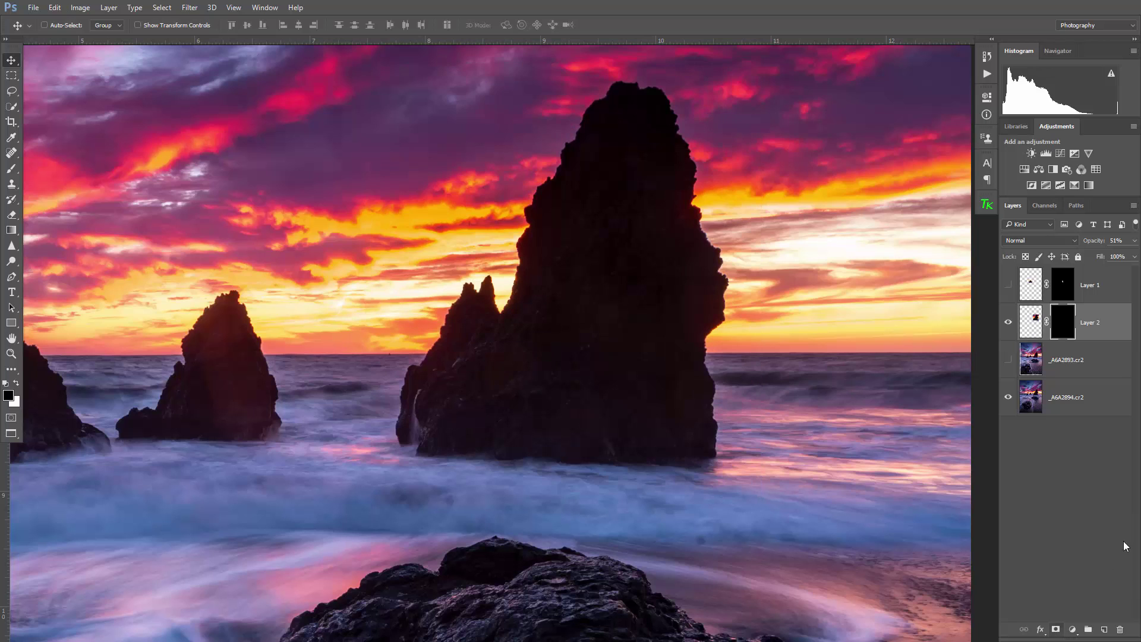
# Step: Compare the image with Layer 2 shown and hidden and with its mask disabled and enabled, leaving both active
pyautogui.click(1009, 322)
pyautogui.click(1008, 322)
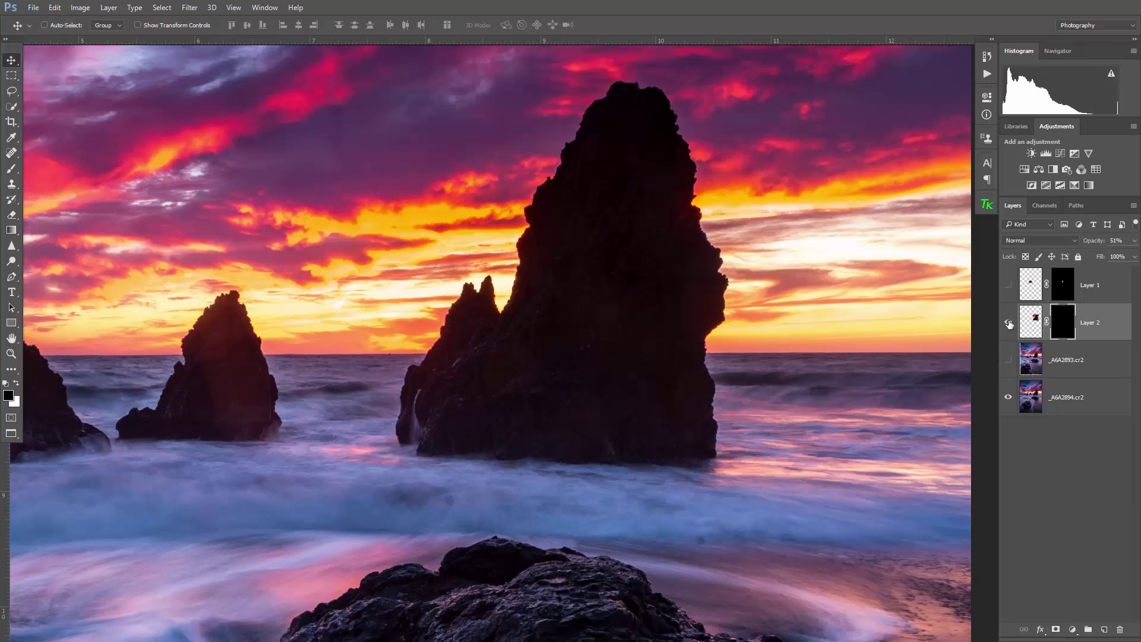
pyautogui.keyDown('shift'); pyautogui.click(1057, 326); pyautogui.keyUp('shift')
pyautogui.keyDown('shift'); pyautogui.click(1057, 326); pyautogui.keyUp('shift')
pyautogui.keyDown('shift'); pyautogui.click(1057, 325); pyautogui.keyUp('shift')
pyautogui.keyDown('shift'); pyautogui.click(1057, 326); pyautogui.keyUp('shift')
pyautogui.keyDown('shift'); pyautogui.click(1057, 326); pyautogui.keyUp('shift')
pyautogui.keyDown('shift'); pyautogui.click(1057, 325); pyautogui.keyUp('shift')
pyautogui.keyDown('shift'); pyautogui.click(1057, 326); pyautogui.keyUp('shift')
pyautogui.keyDown('shift'); pyautogui.click(1057, 326); pyautogui.keyUp('shift')
pyautogui.keyDown('shift'); pyautogui.click(1057, 326); pyautogui.keyUp('shift')
pyautogui.keyDown('shift'); pyautogui.click(1057, 326); pyautogui.keyUp('shift')
pyautogui.keyDown('shift'); pyautogui.click(1057, 326); pyautogui.keyUp('shift')
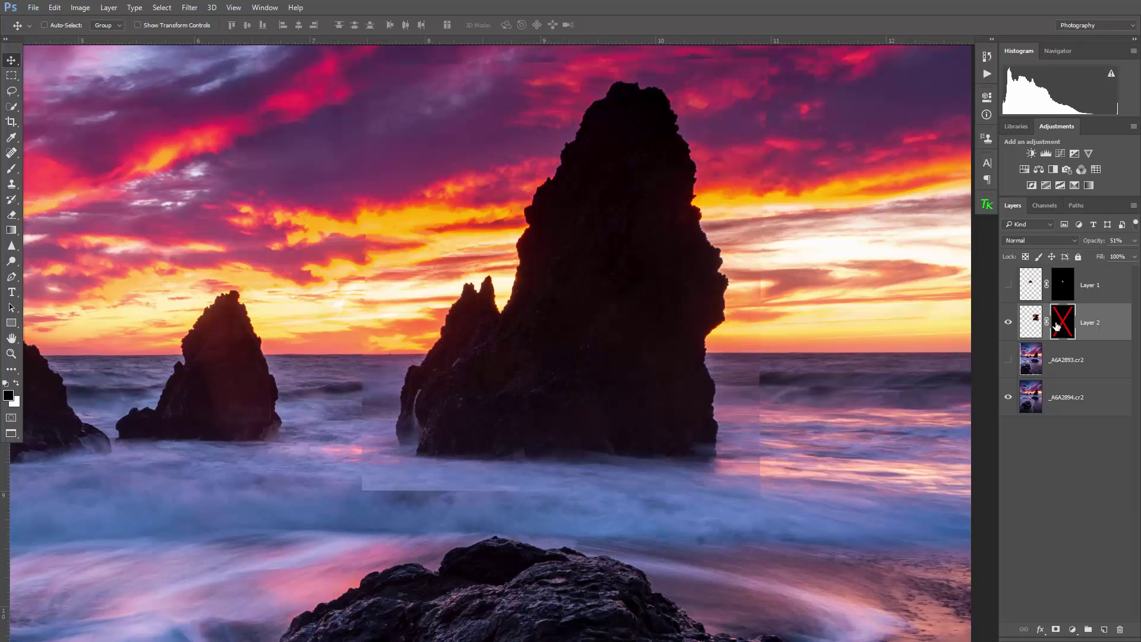
pyautogui.keyDown('shift'); pyautogui.click(1057, 325); pyautogui.keyUp('shift')
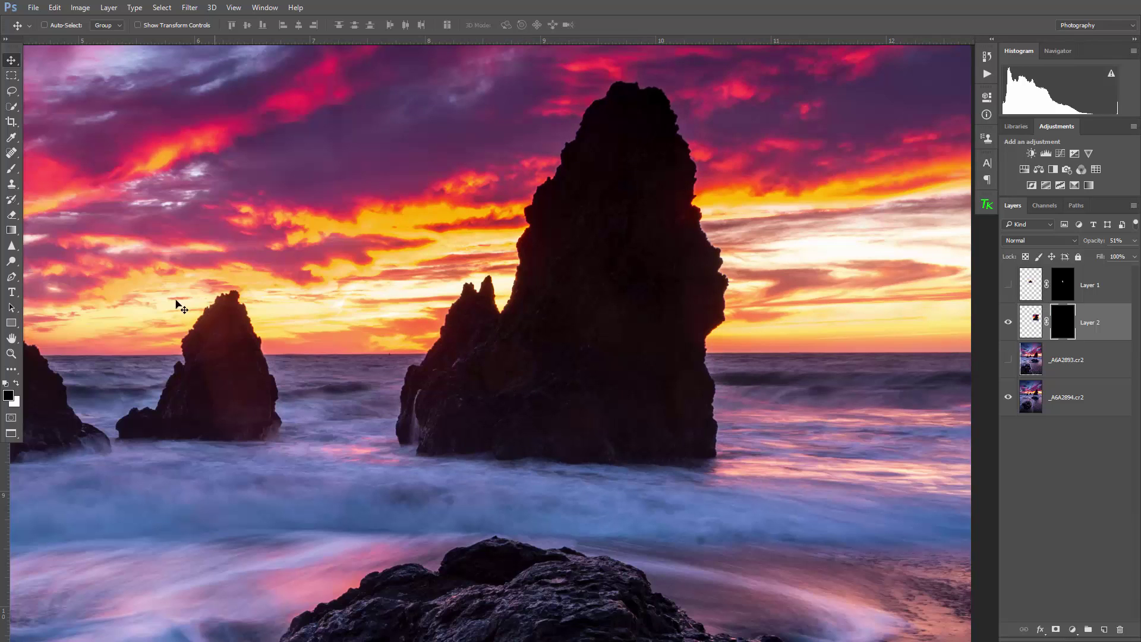
# Step: Paint white on Layer 2's mask over the large rock with a size 300 brush at 50% opacity
pyautogui.press('b')
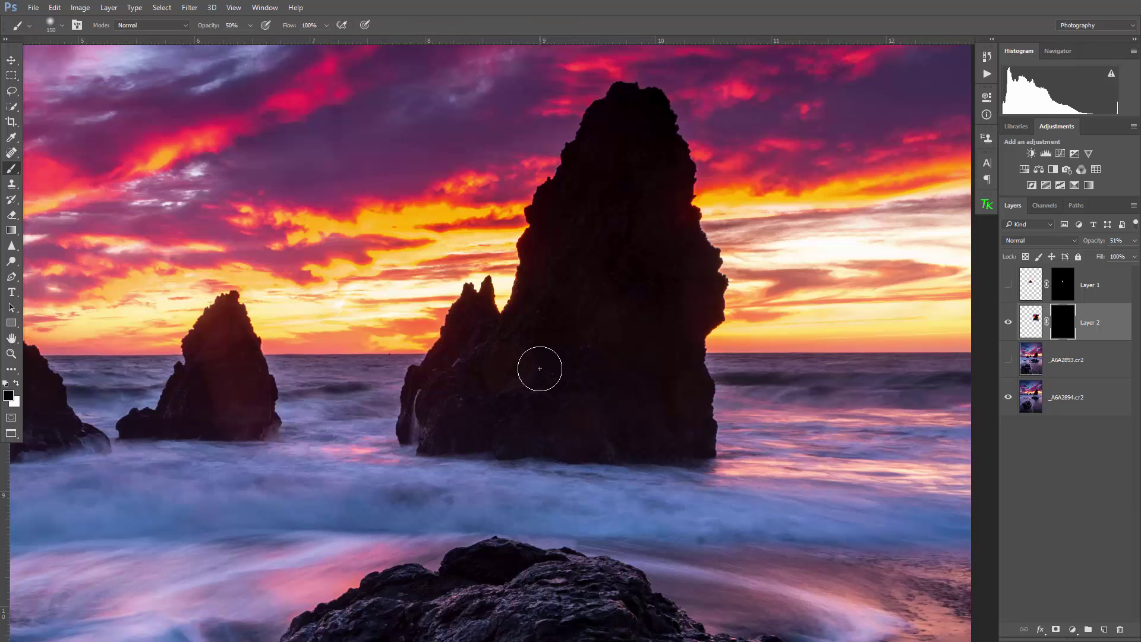
pyautogui.press('x')
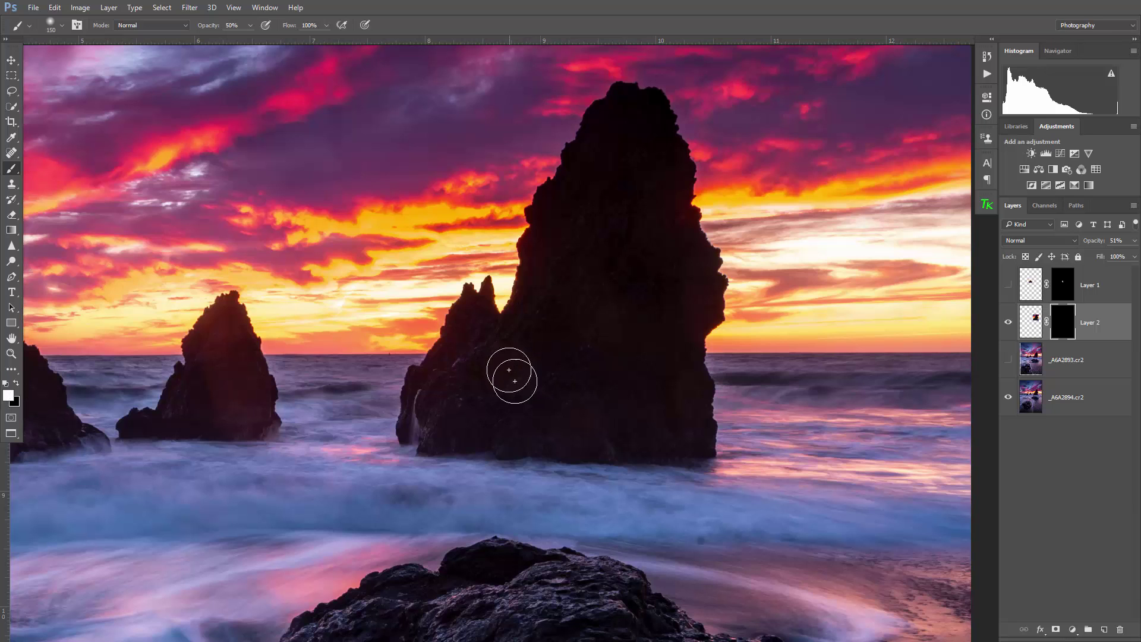
pyautogui.press(']')
pyautogui.press(']')
pyautogui.press(']')
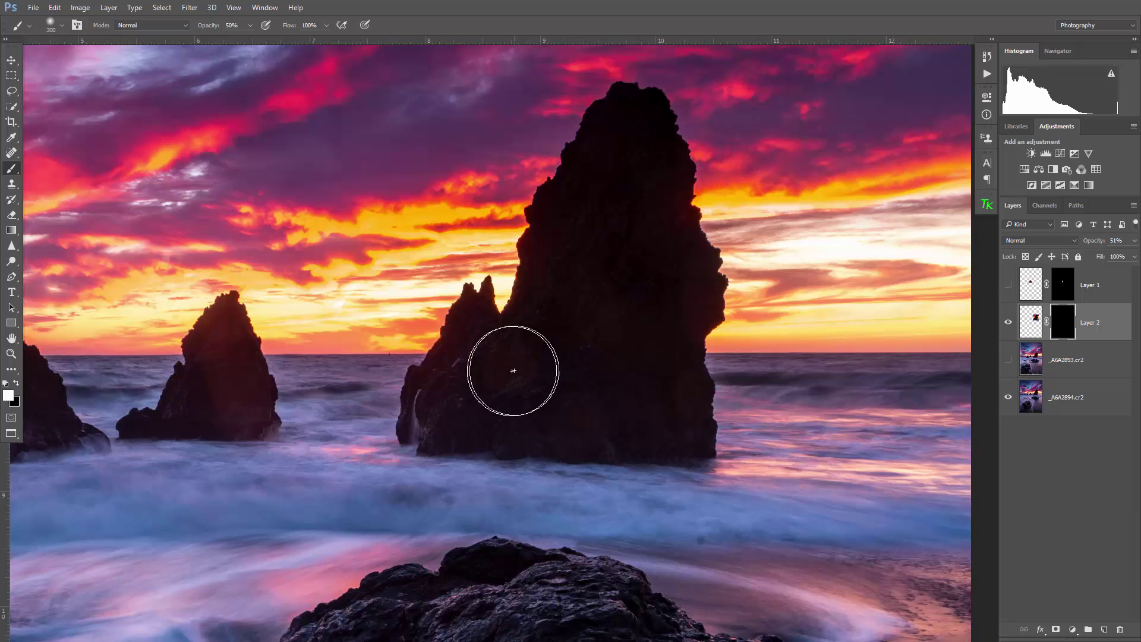
pyautogui.moveTo(512, 369)
pyautogui.mouseDown()
pyautogui.moveTo(678, 403)
pyautogui.moveTo(509, 373)
pyautogui.mouseUp()
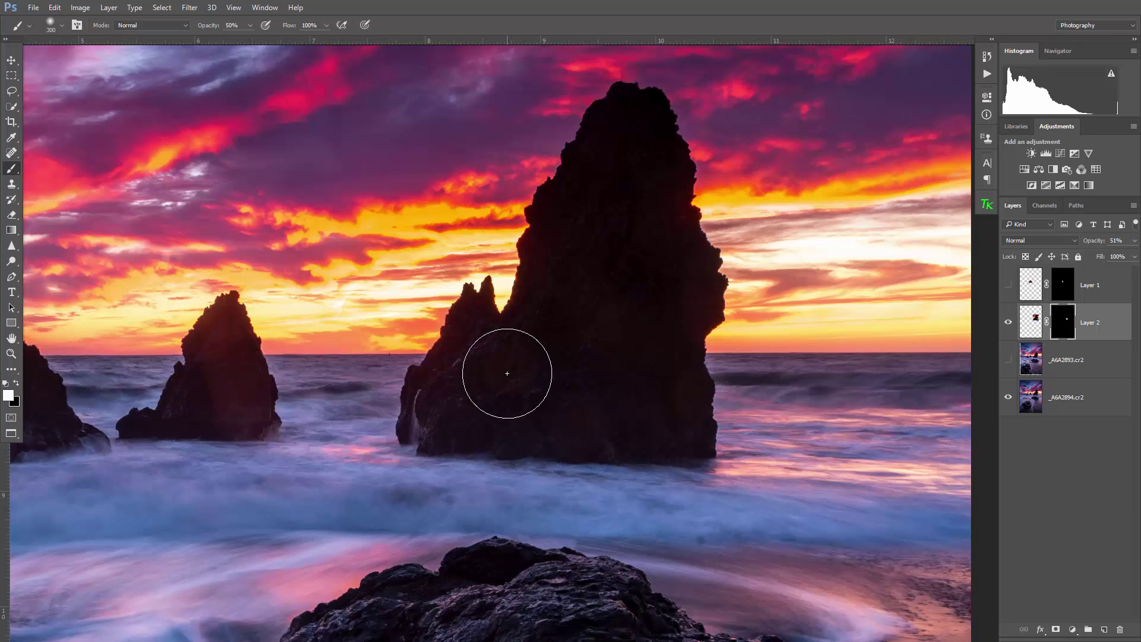
pyautogui.scroll(2, 507, 375)
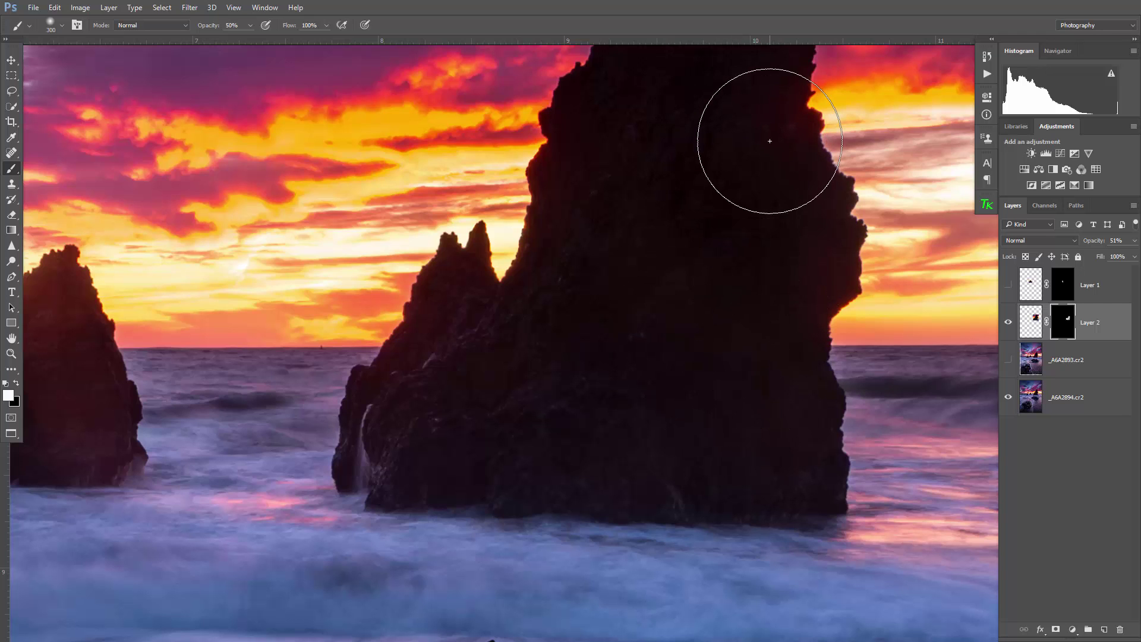
# Step: Examine the blended rock at several magnifications, comparing the image with Layer 2 shown and hidden
pyautogui.hotkey('ctrl', '0')
pyautogui.scroll(2, 864, 367)
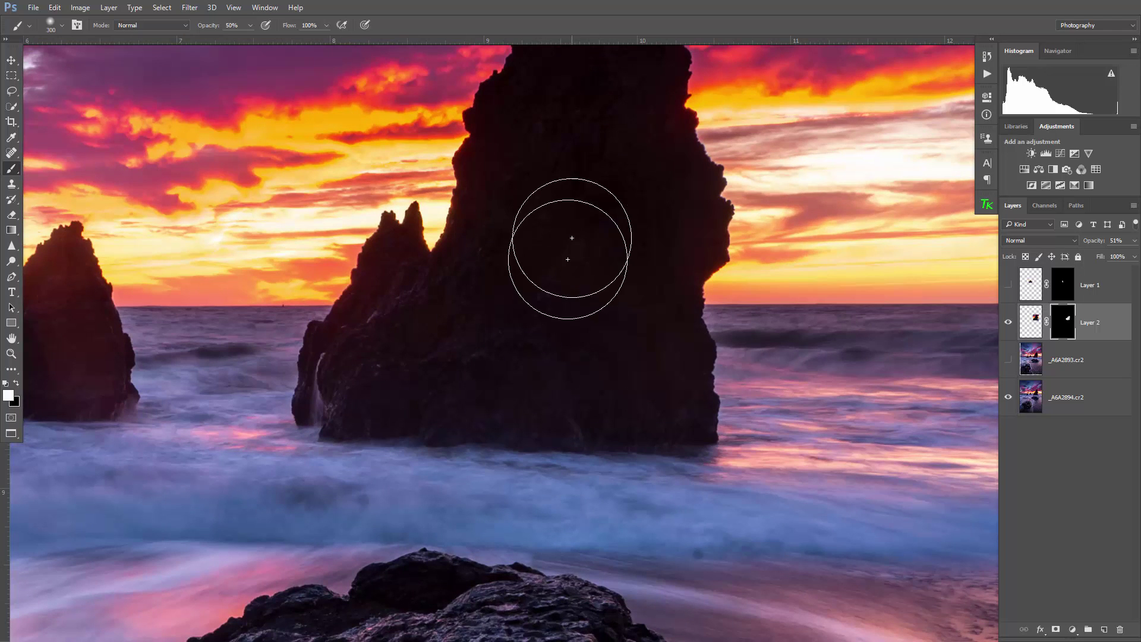
pyautogui.hotkey('ctrl', '0')
pyautogui.scroll(1, 726, 336)
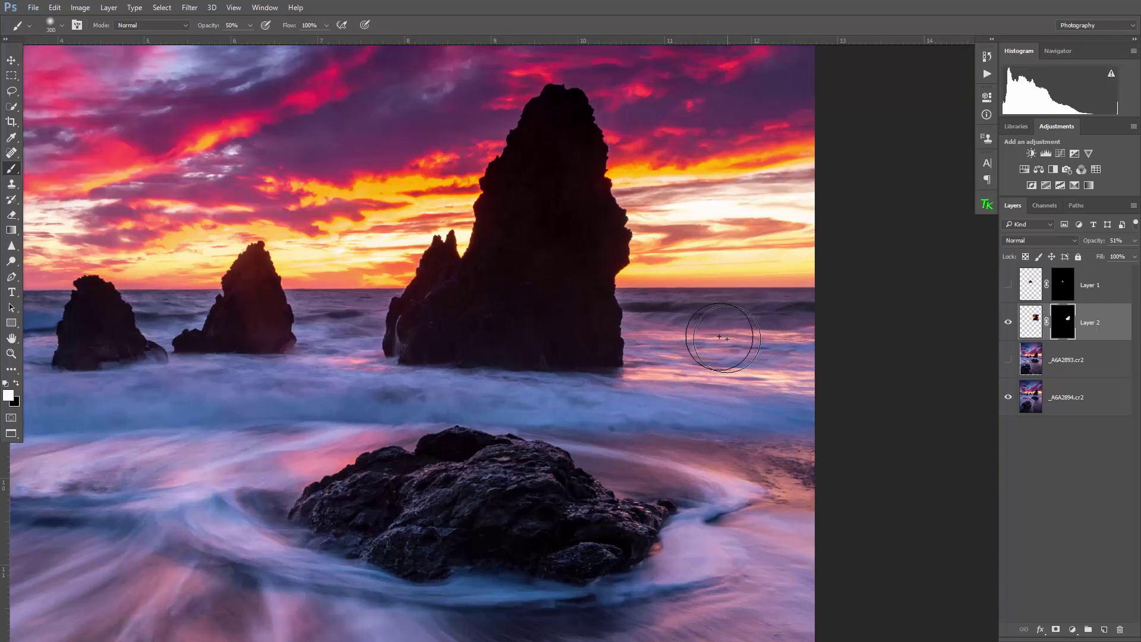
pyautogui.scroll(1, 696, 321)
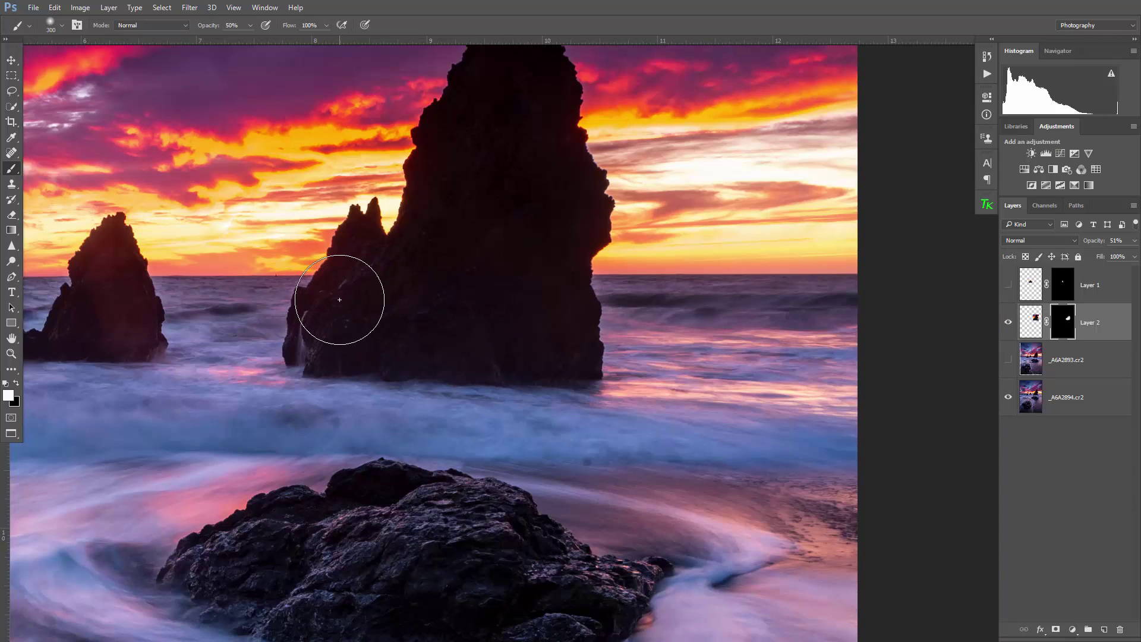
pyautogui.scroll(-1, 416, 300)
pyautogui.scroll(-1, 612, 321)
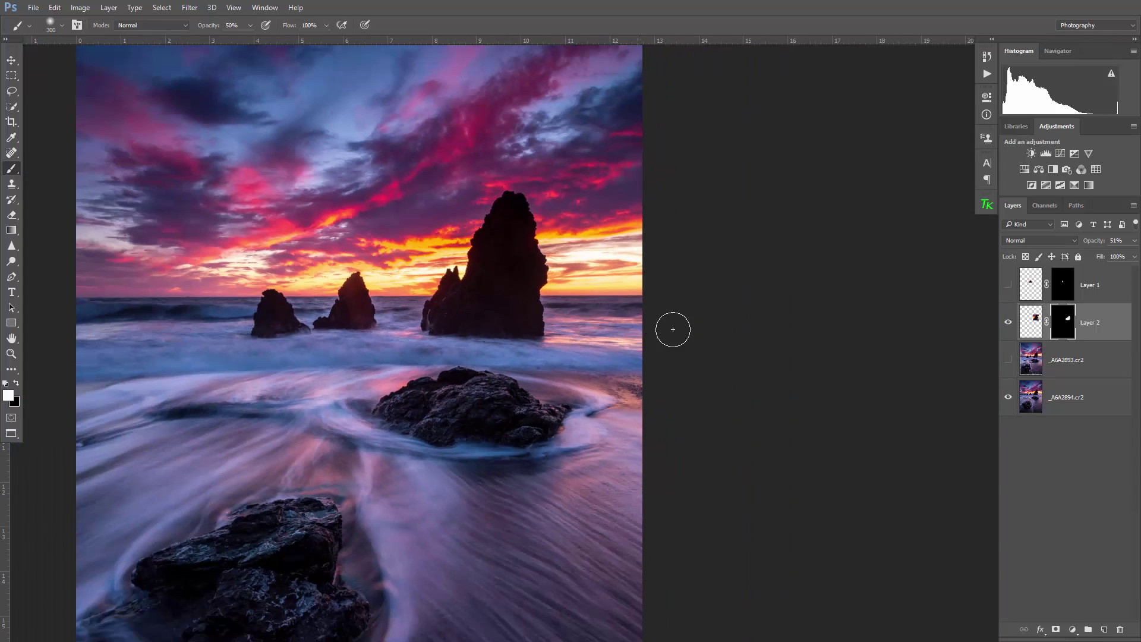
pyautogui.click(1007, 323)
pyautogui.scroll(1, 562, 309)
pyautogui.scroll(1, 527, 311)
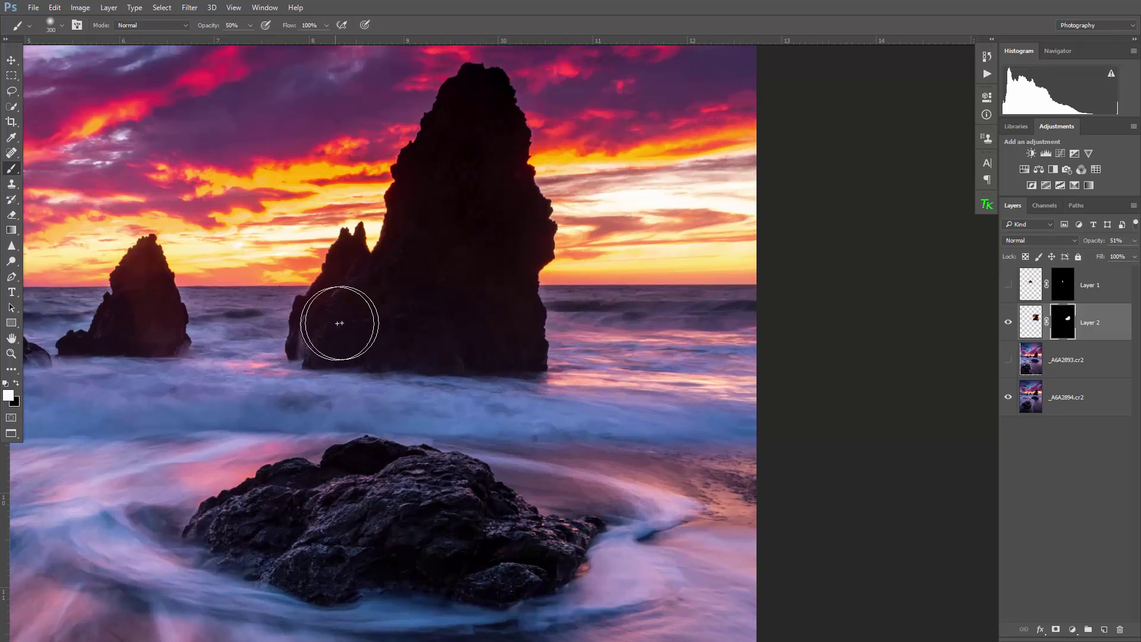
pyautogui.click(1008, 323)
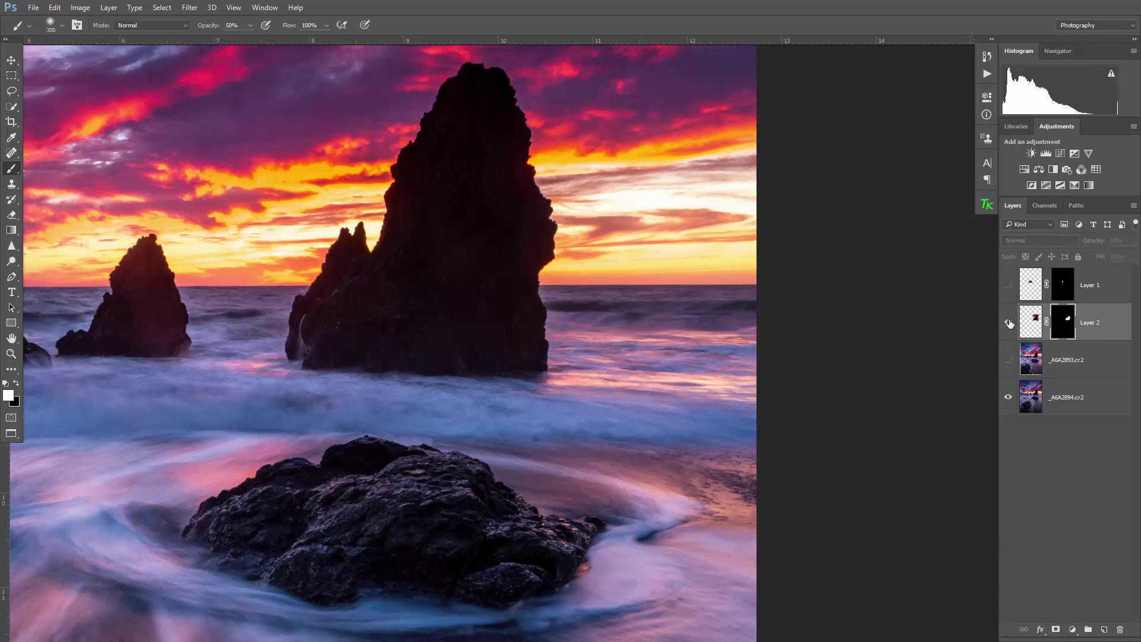
# Step: Compare the image with Layer 2 shown and hidden, and inspect the blended base of the large rock up close
pyautogui.click(1008, 322)
pyautogui.click(1009, 322)
pyautogui.click(1008, 323)
pyautogui.scroll(1, 311, 331)
pyautogui.scroll(1, 411, 319)
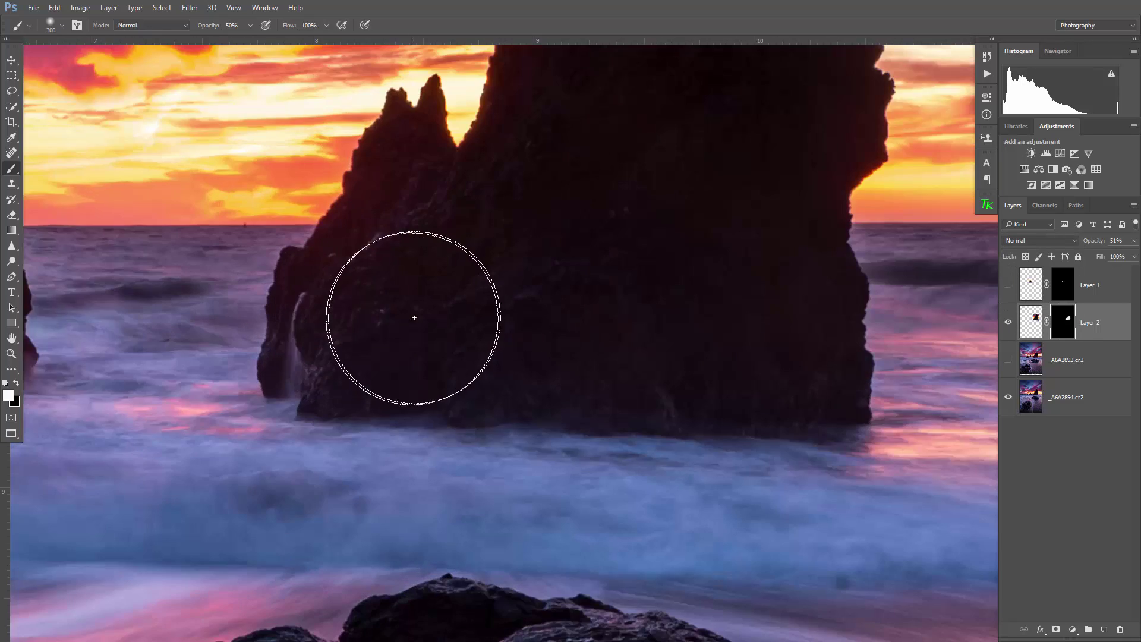
pyautogui.scroll(1, 527, 308)
pyautogui.scroll(1, 556, 292)
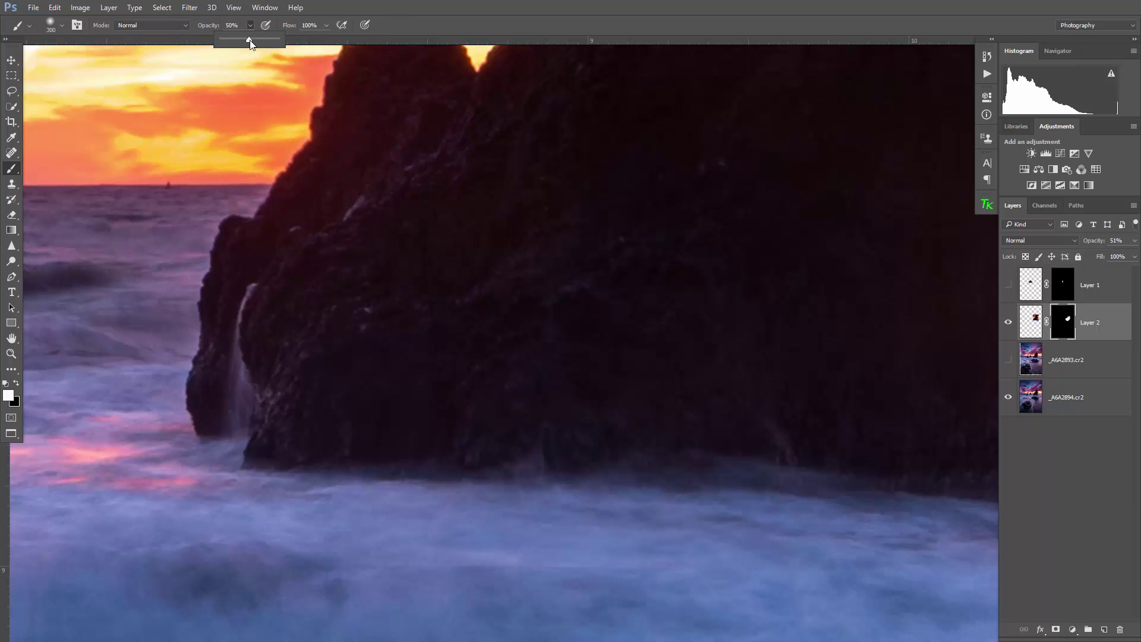
# Step: Set the brush opacity to 100% and paint white on Layer 2's mask over the base of the large rock
pyautogui.moveTo(249, 25); pyautogui.dragTo(444, 58)
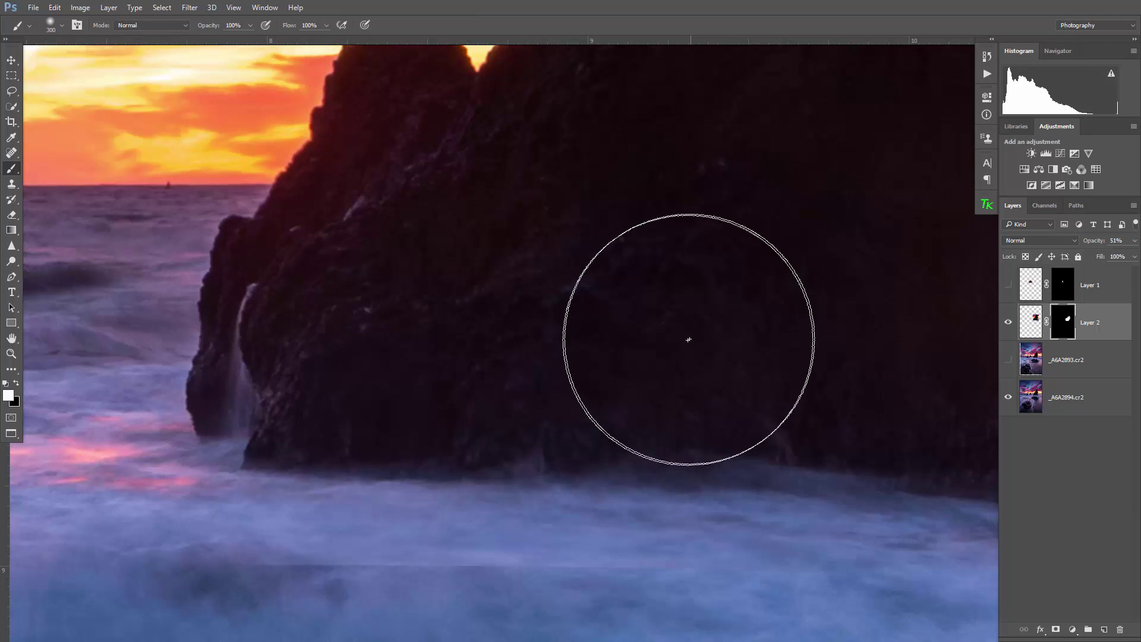
pyautogui.scroll(-1, 725, 334)
pyautogui.moveTo(726, 334); pyautogui.dragTo(670, 261)
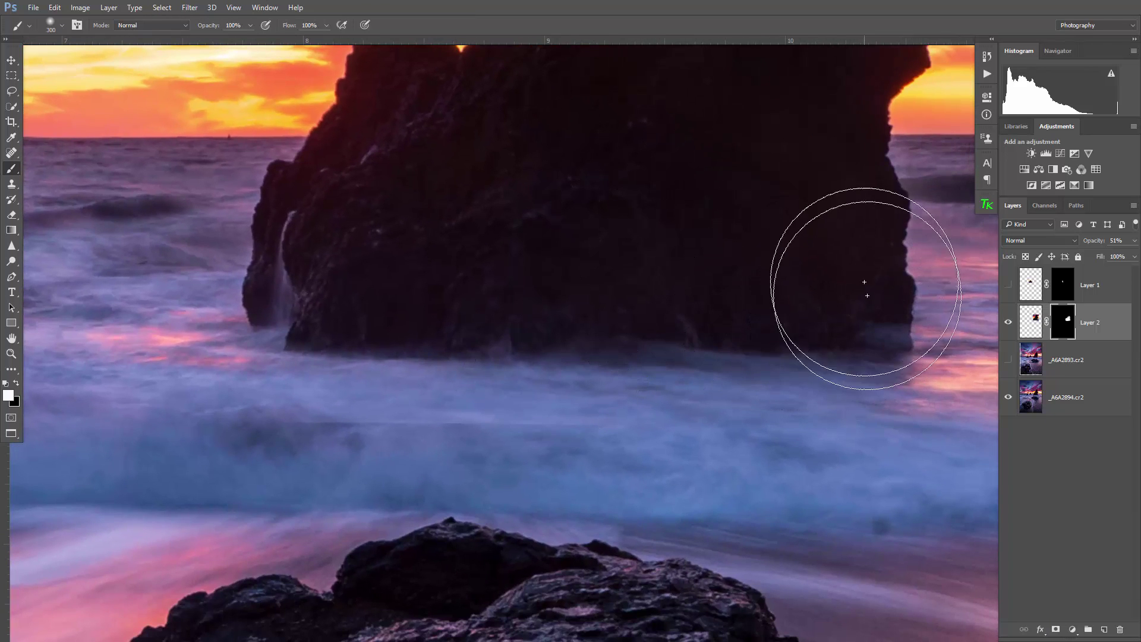
# Step: Step back through the history to the point before any white was painted on Layer 2's mask
pyautogui.click(986, 56)
pyautogui.scroll(2, 914, 138)
pyautogui.click(913, 107)
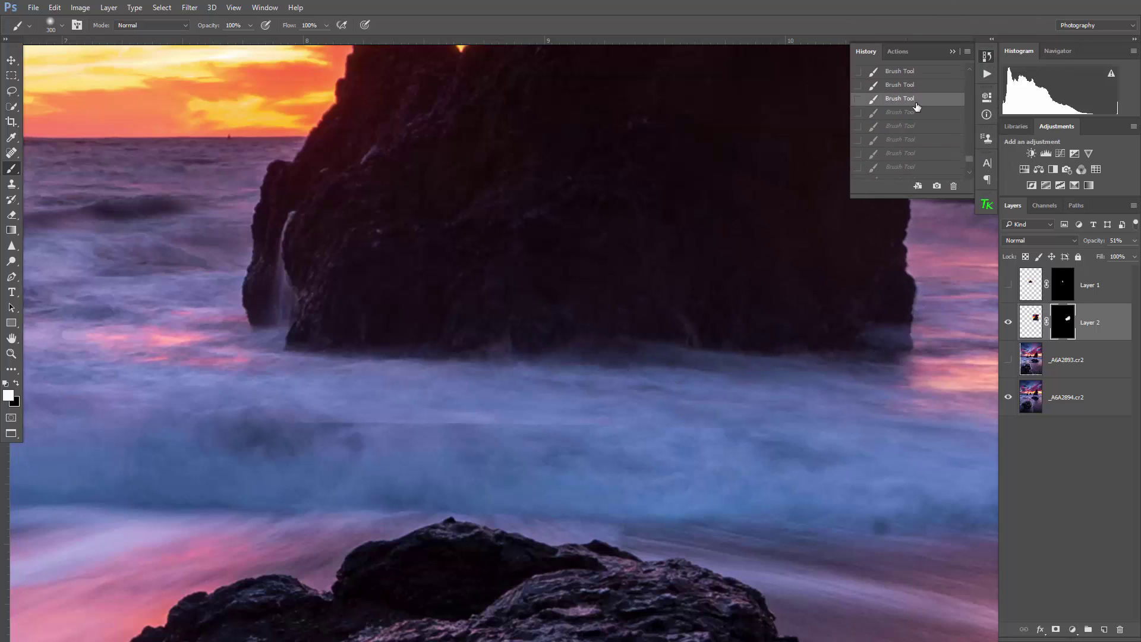
pyautogui.scroll(1, 912, 115)
pyautogui.scroll(1, 914, 116)
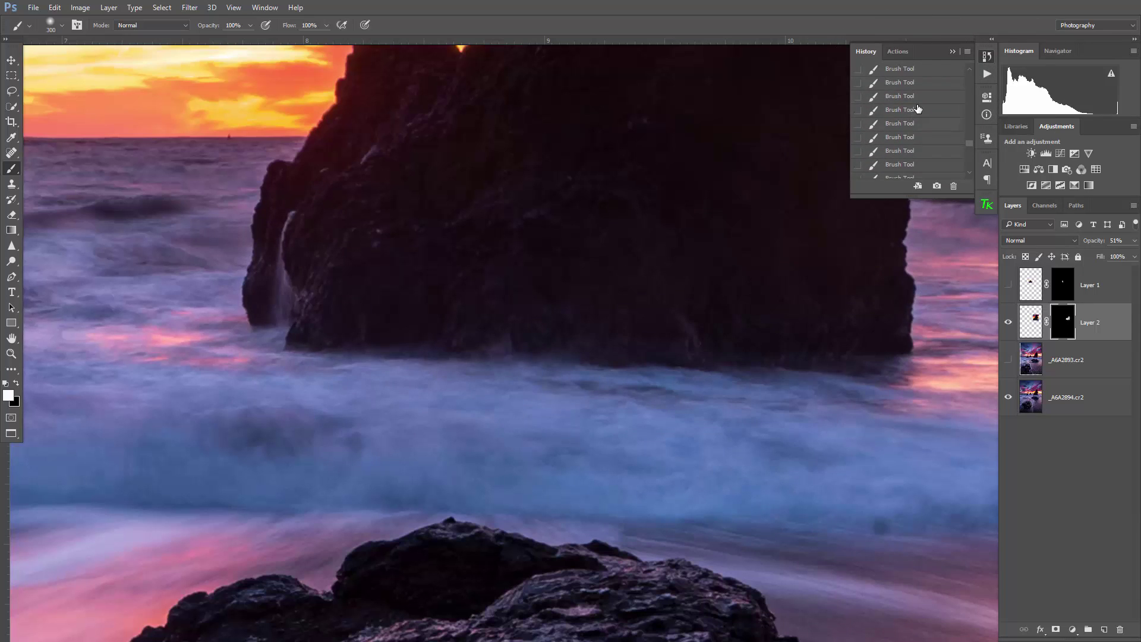
pyautogui.click(916, 111)
pyautogui.scroll(1, 919, 126)
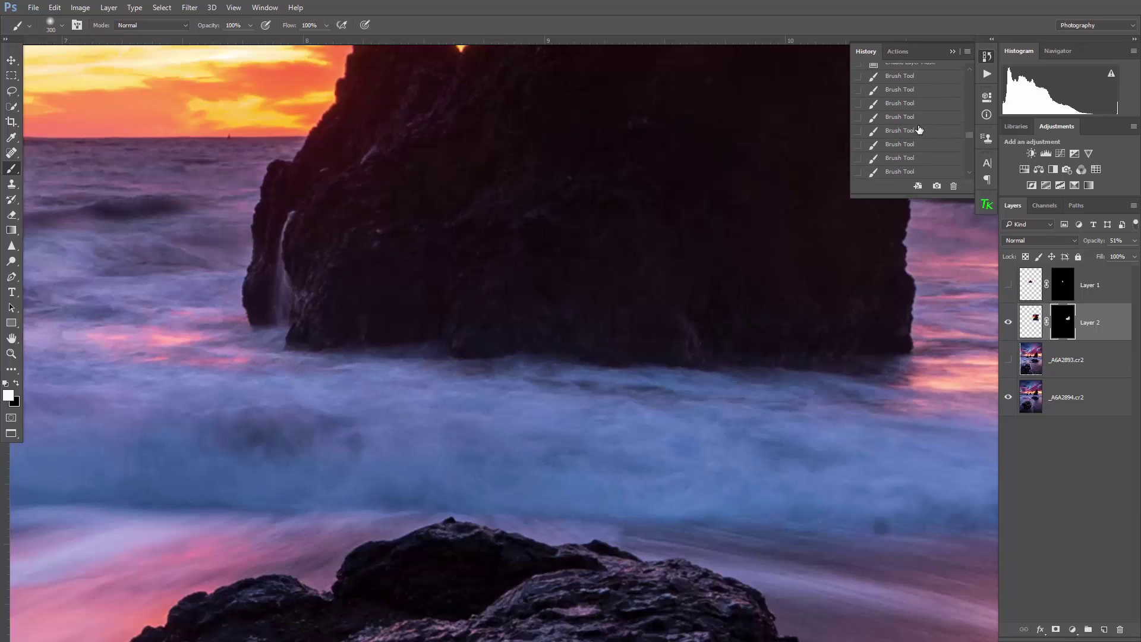
pyautogui.click(911, 79)
pyautogui.click(952, 51)
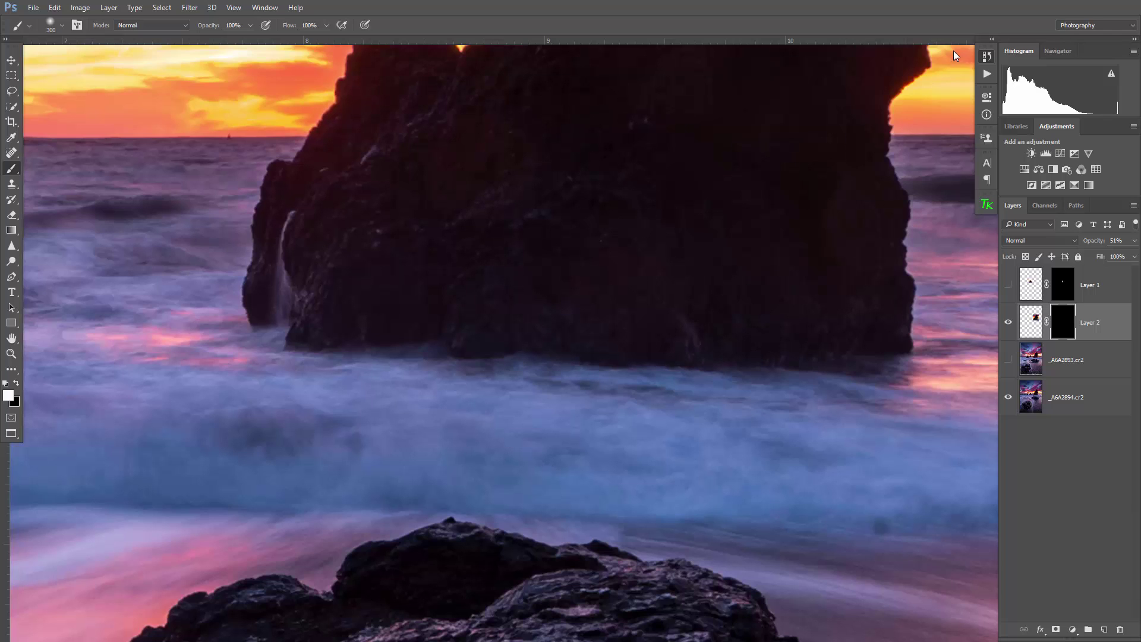
# Step: Try painting white over the middle of the large rock on Layer 2's mask at 100% opacity, and restore the unpainted mask
pyautogui.scroll(-4, 815, 253)
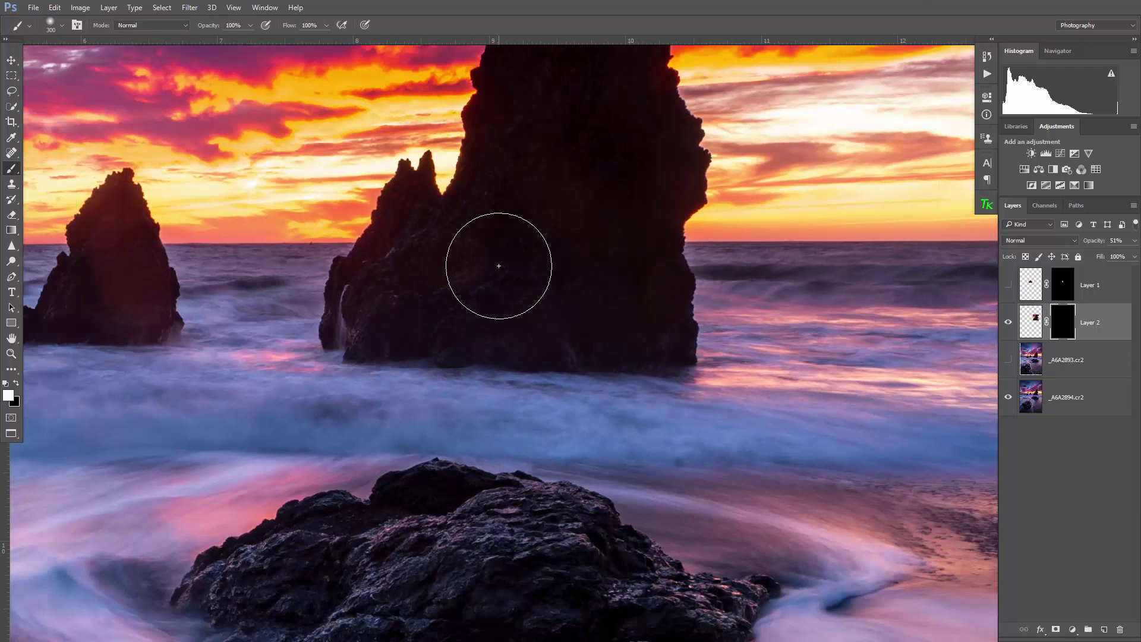
pyautogui.moveTo(499, 266)
pyautogui.mouseDown()
pyautogui.moveTo(564, 256)
pyautogui.moveTo(456, 264)
pyautogui.moveTo(520, 255)
pyautogui.moveTo(473, 277)
pyautogui.moveTo(514, 269)
pyautogui.moveTo(574, 209)
pyautogui.moveTo(562, 180)
pyautogui.moveTo(554, 272)
pyautogui.moveTo(526, 264)
pyautogui.moveTo(589, 258)
pyautogui.moveTo(598, 285)
pyautogui.moveTo(630, 237)
pyautogui.mouseUp()
pyautogui.click(988, 56)
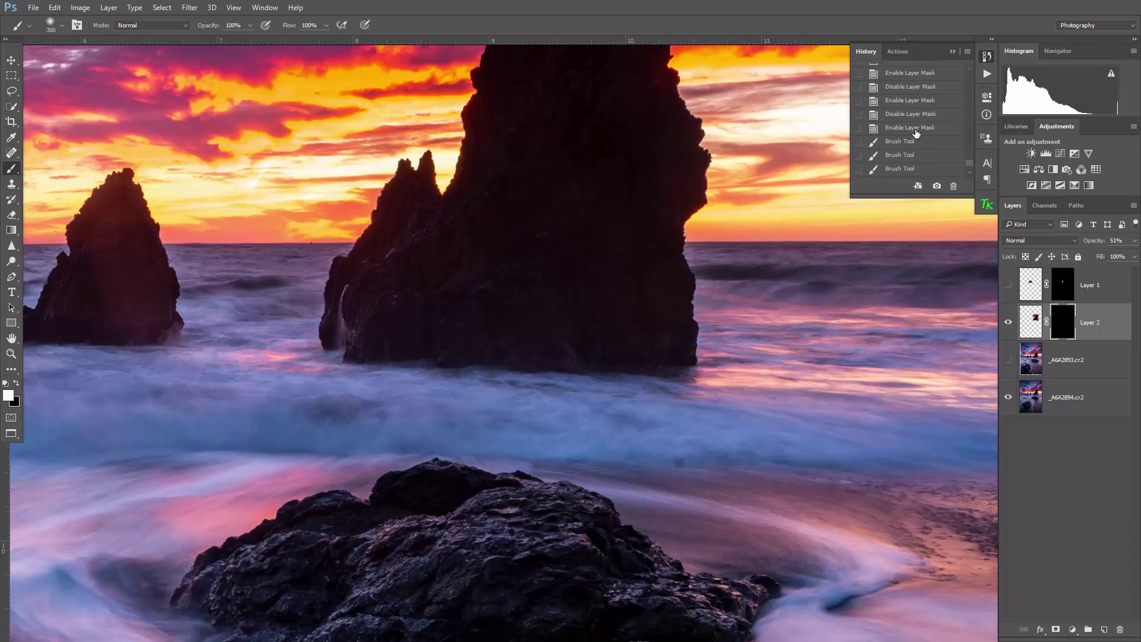
pyautogui.click(953, 51)
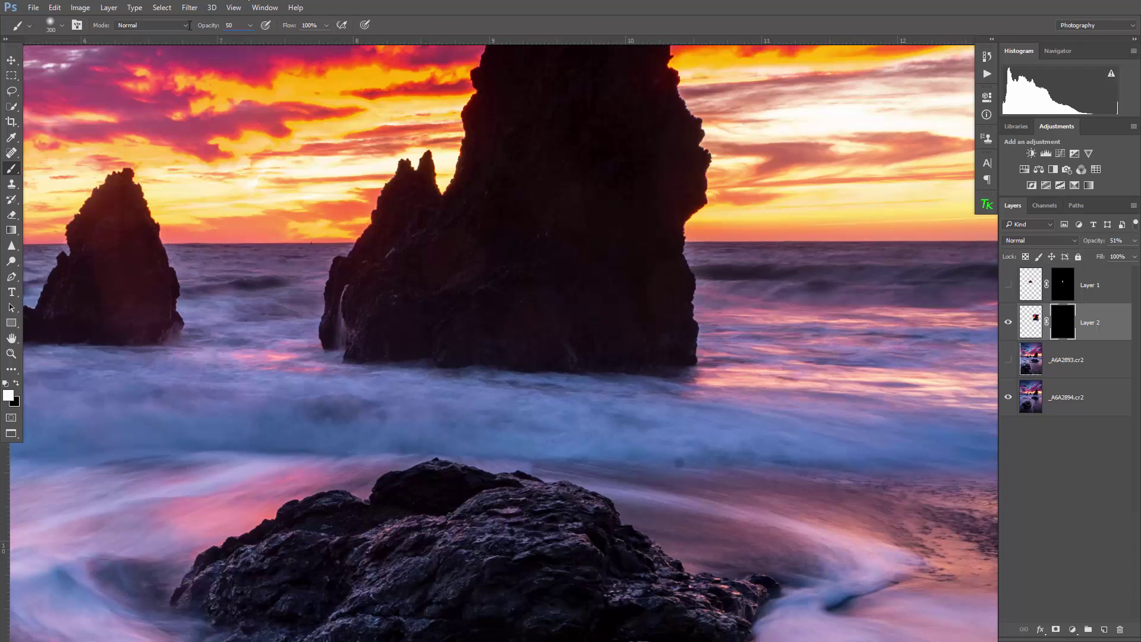
# Step: Set the brush opacity to 50% and paint white on Layer 2's mask over the body of the large rock
pyautogui.click(458, 262)
pyautogui.moveTo(458, 263)
pyautogui.mouseDown()
pyautogui.moveTo(538, 235)
pyautogui.moveTo(559, 193)
pyautogui.moveTo(551, 217)
pyautogui.moveTo(453, 263)
pyautogui.mouseUp()
pyautogui.moveTo(625, 132); pyautogui.dragTo(571, 204)
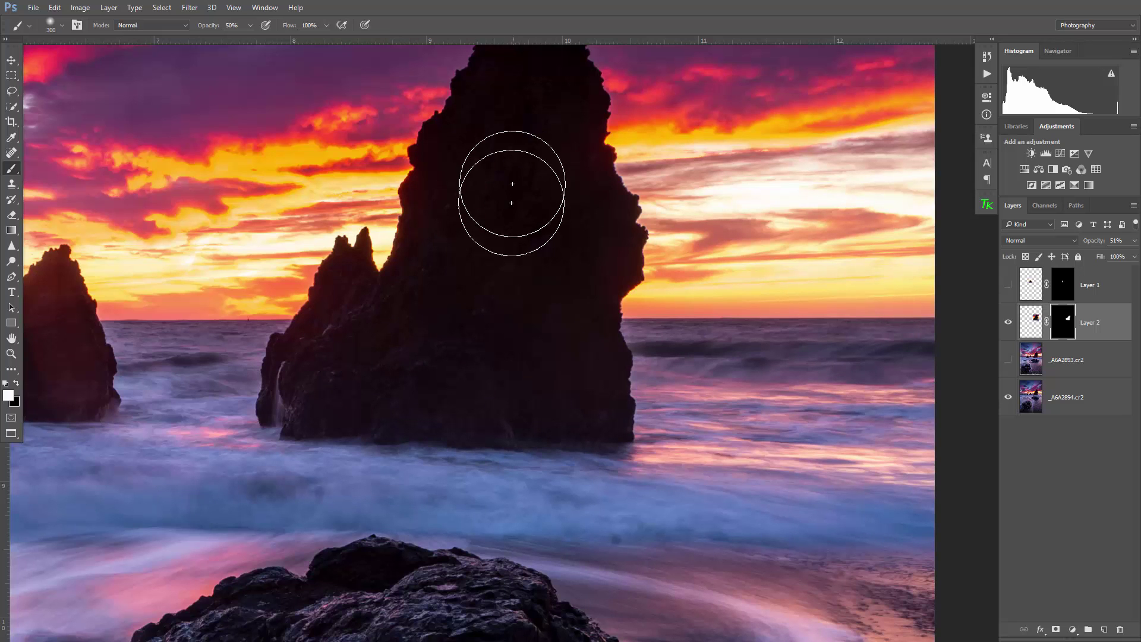
pyautogui.press('h')
pyautogui.moveTo(524, 128); pyautogui.dragTo(506, 271)
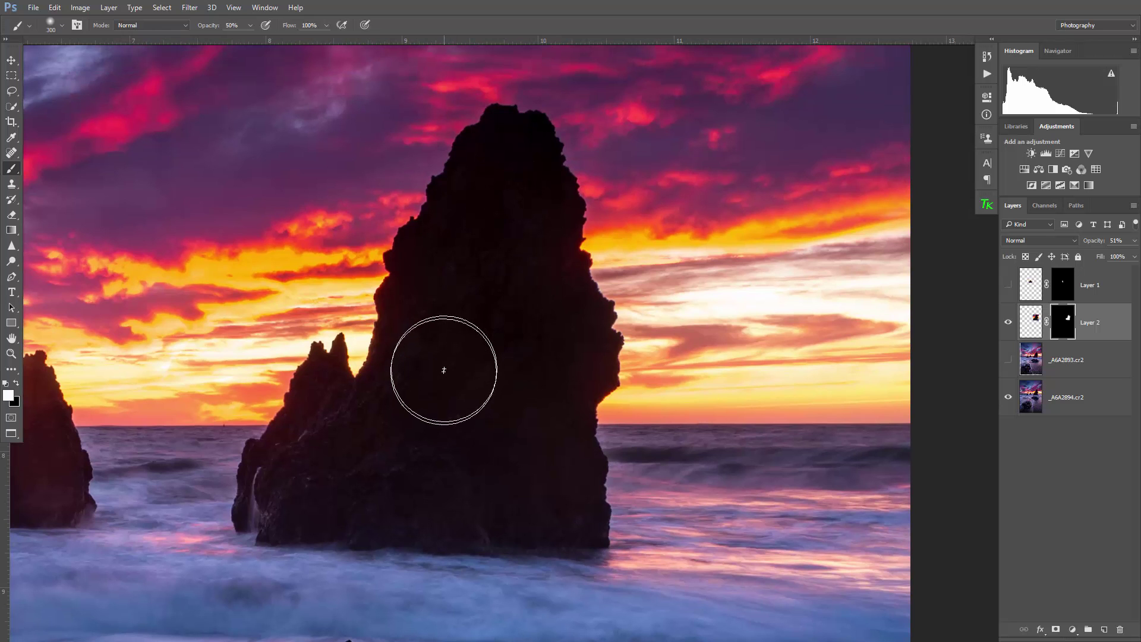
# Step: Compare the wider image with Layer 1 and Layer 2 hidden and shown, leaving both layers visible
pyautogui.hotkey('ctrl', '-')
pyautogui.hotkey('ctrl', '-')
pyautogui.hotkey('ctrl', '-')
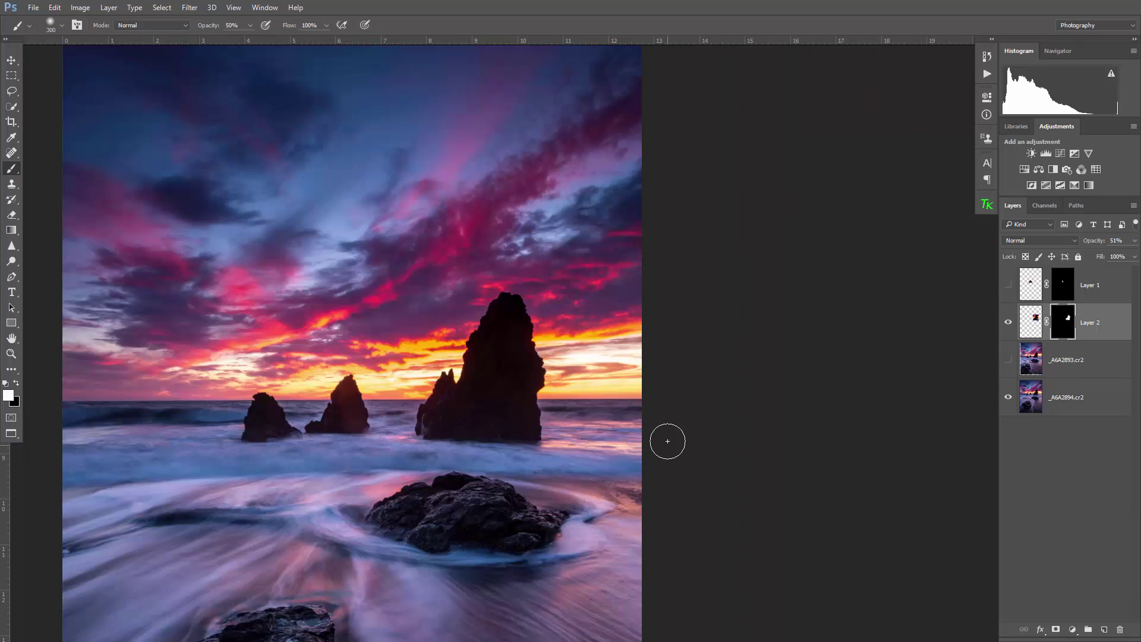
pyautogui.scroll(-1, 667, 441)
pyautogui.scroll(1, 539, 501)
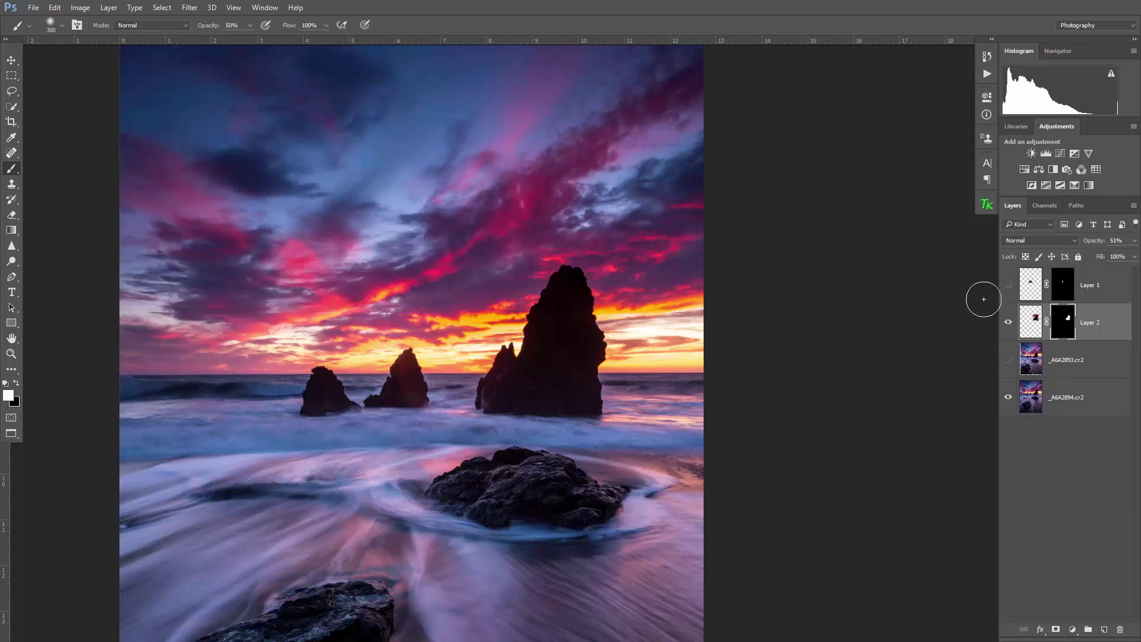
pyautogui.scroll(1, 521, 449)
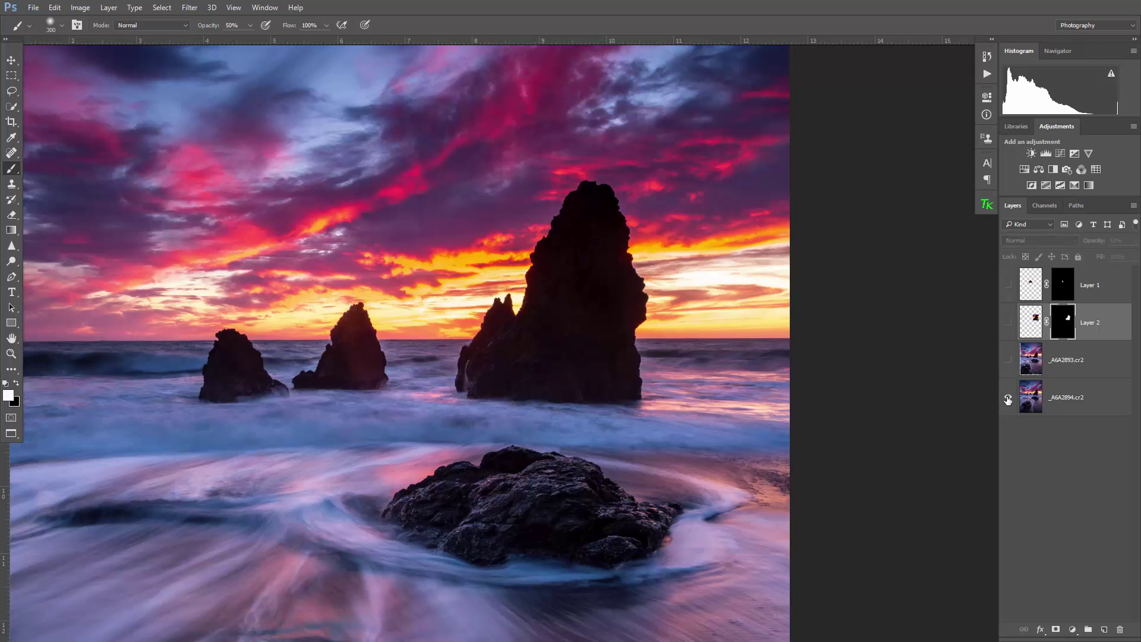
pyautogui.scroll(-1, 847, 344)
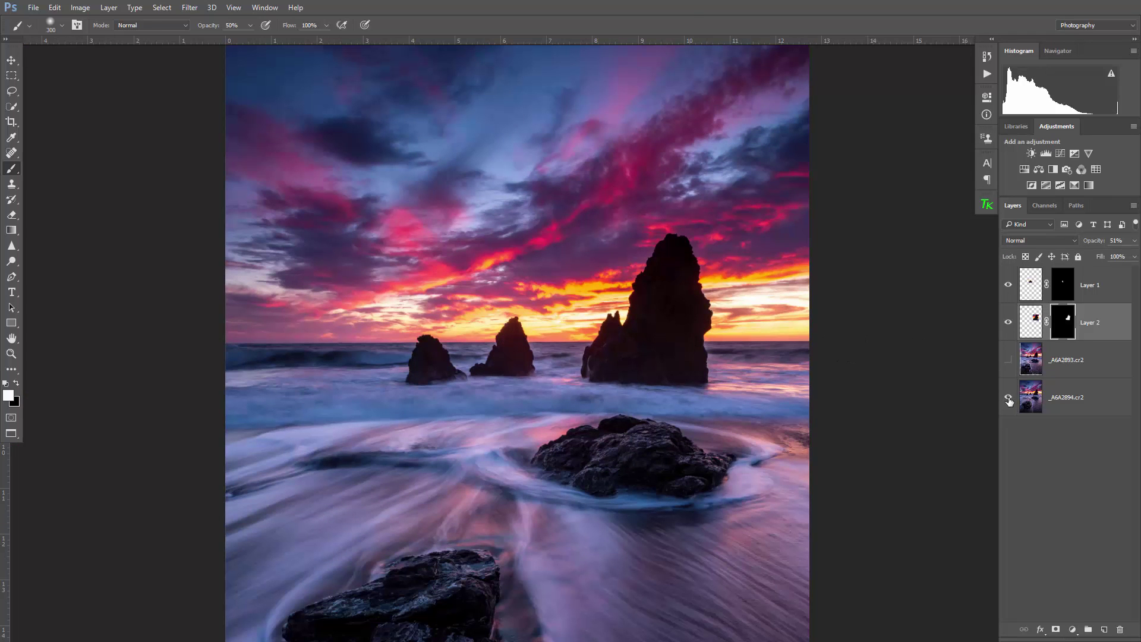
pyautogui.scroll(3, 670, 349)
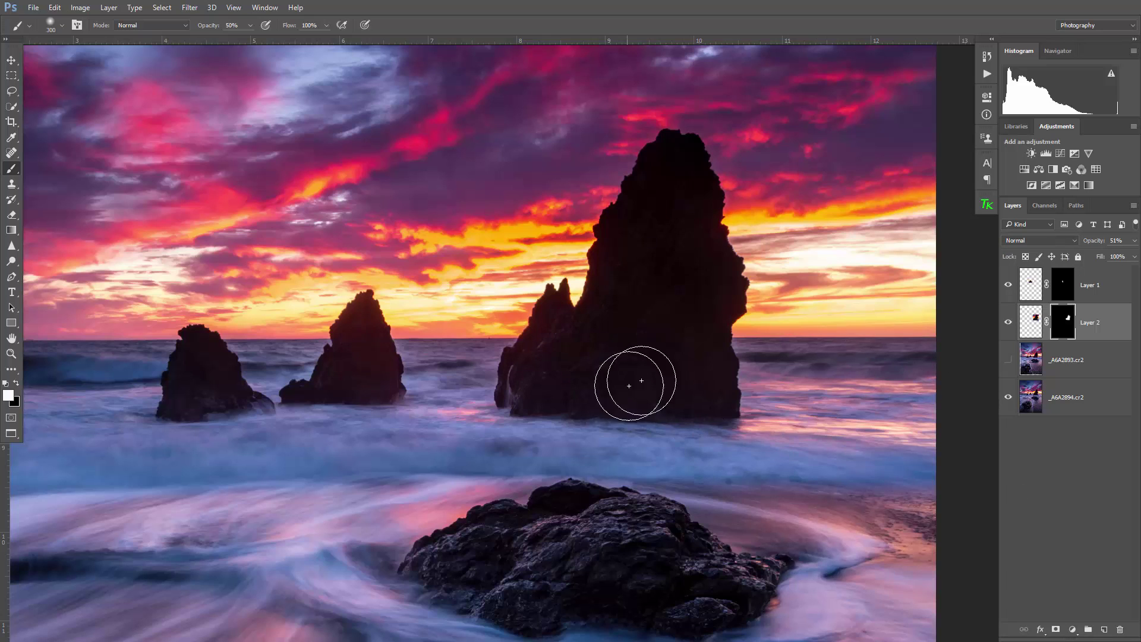
# Step: Switch the brush colour to black and examine the large rock's edges from its base up to its peak
pyautogui.scroll(3, 738, 398)
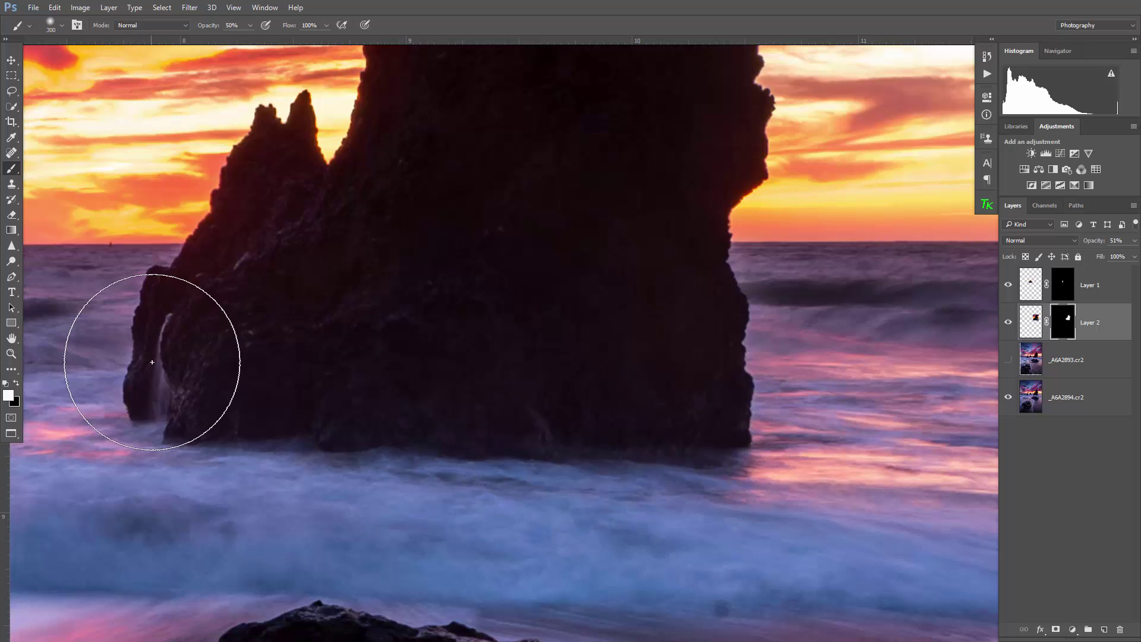
pyautogui.press('x')
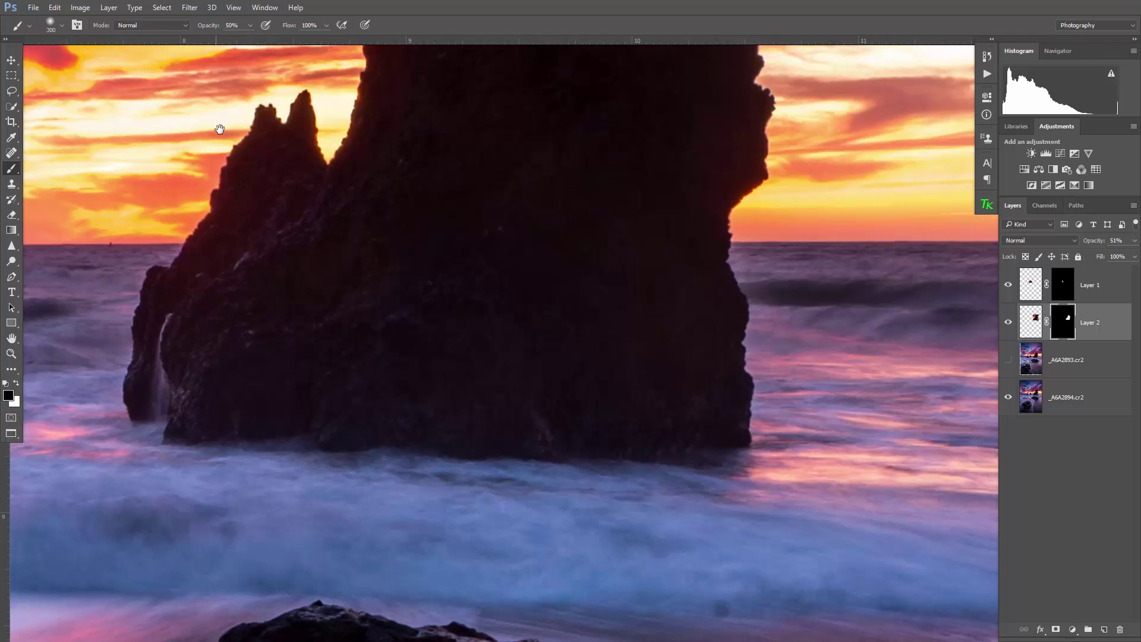
pyautogui.moveTo(220, 128)
pyautogui.mouseDown()
pyautogui.moveTo(260, 210)
pyautogui.moveTo(157, 296)
pyautogui.mouseUp()
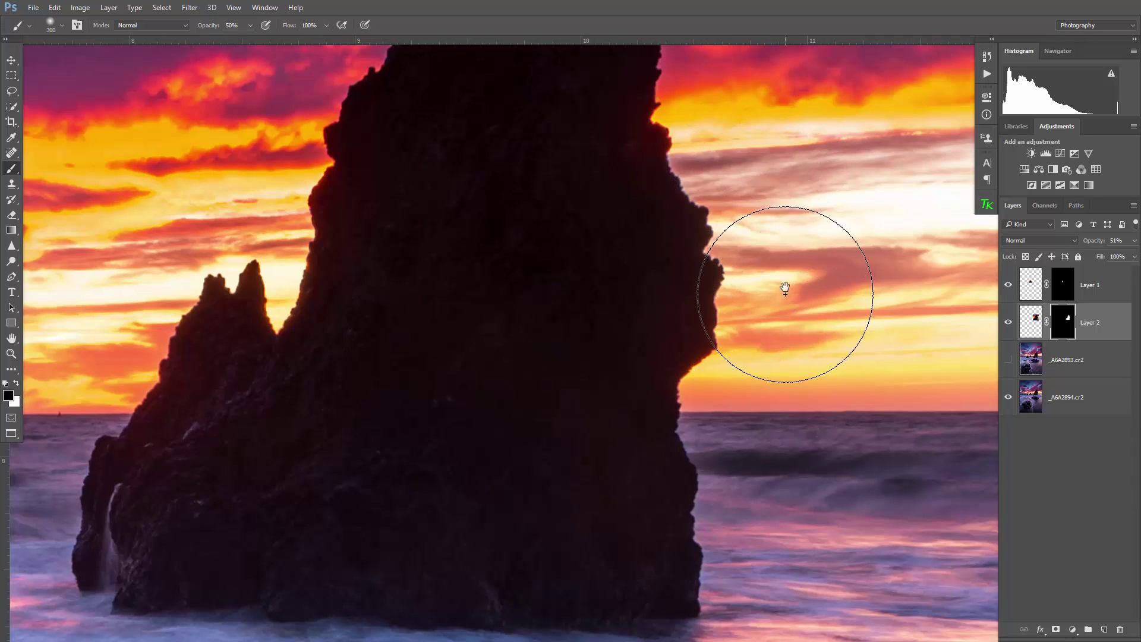
pyautogui.moveTo(785, 287); pyautogui.dragTo(834, 431)
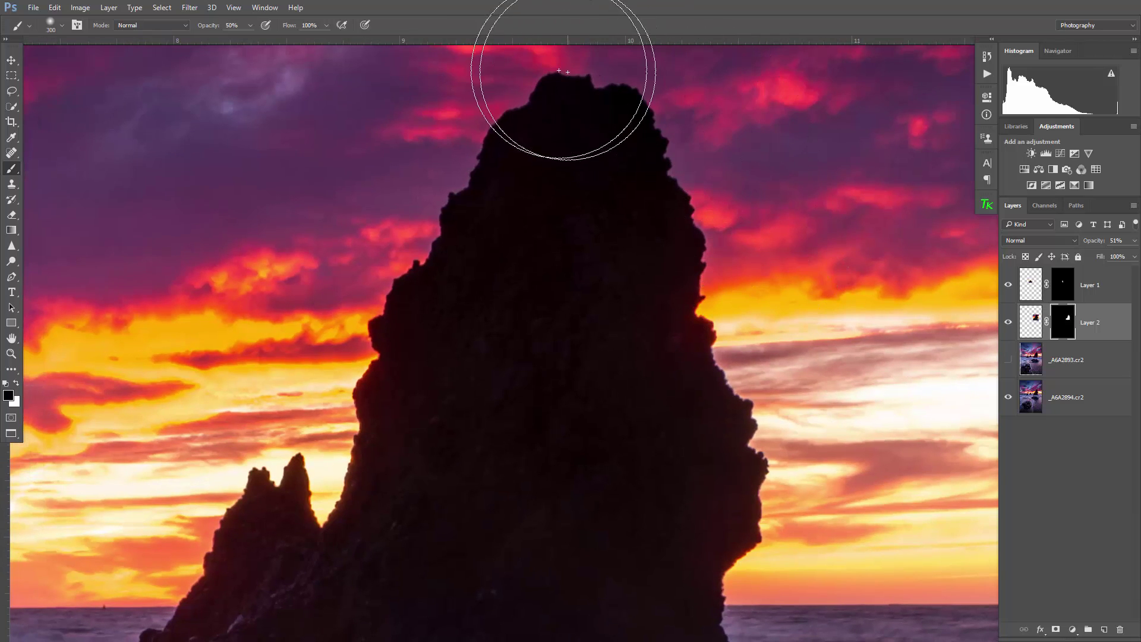
pyautogui.scroll(-2, 475, 339)
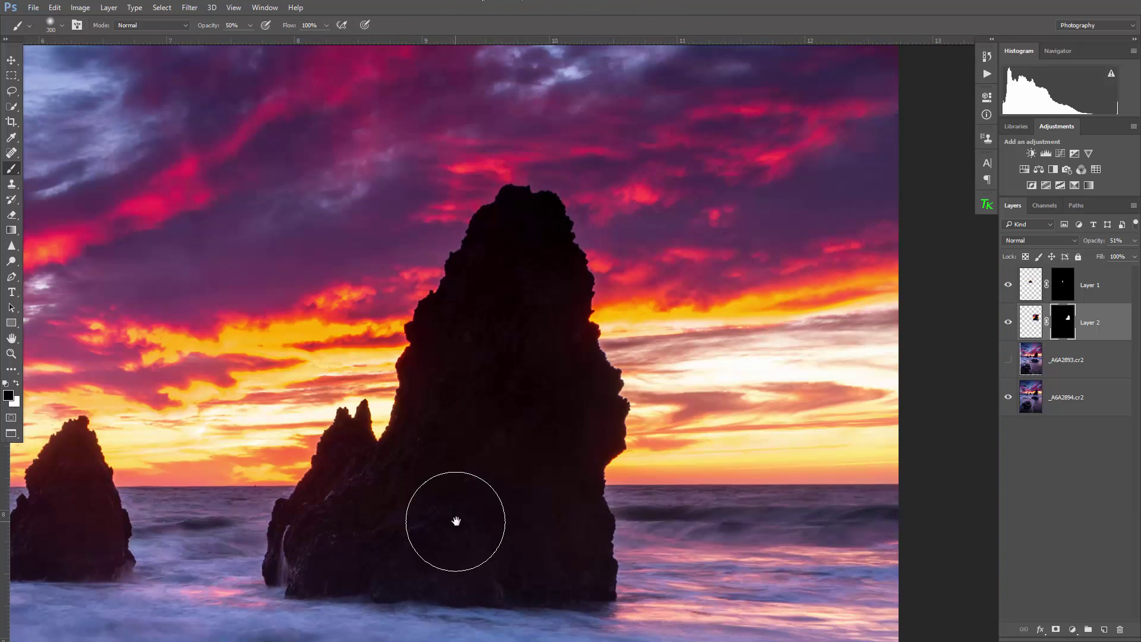
pyautogui.moveTo(475, 493); pyautogui.dragTo(649, 355)
pyautogui.scroll(-2, 434, 357)
pyautogui.scroll(4, 576, 359)
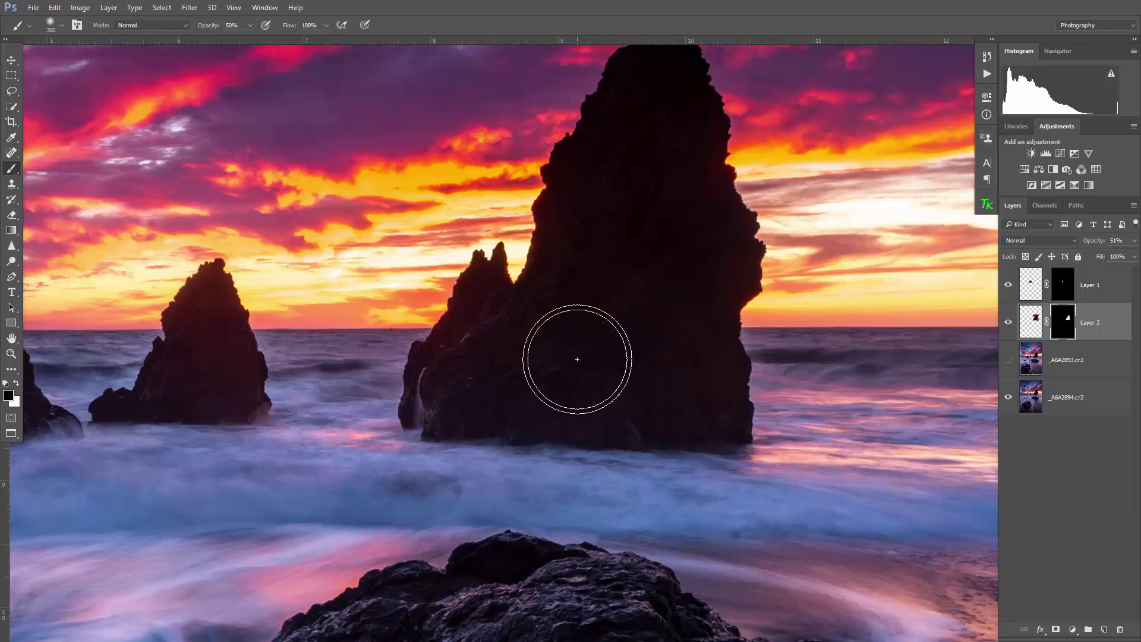
# Step: Check Layer 2's mask on its own, return to the image, deselect all layers and review the whole composite
pyautogui.keyDown('alt'); pyautogui.click(1068, 324); pyautogui.keyUp('alt')
pyautogui.keyDown('alt'); pyautogui.click(1068, 324); pyautogui.keyUp('alt')
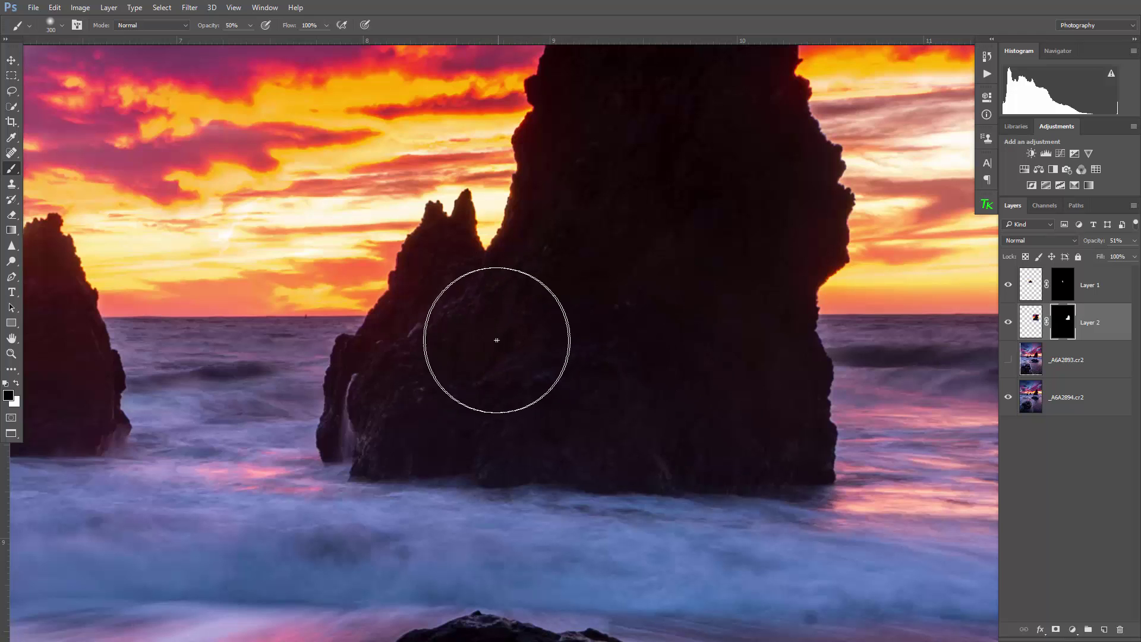
pyautogui.scroll(-5, 497, 340)
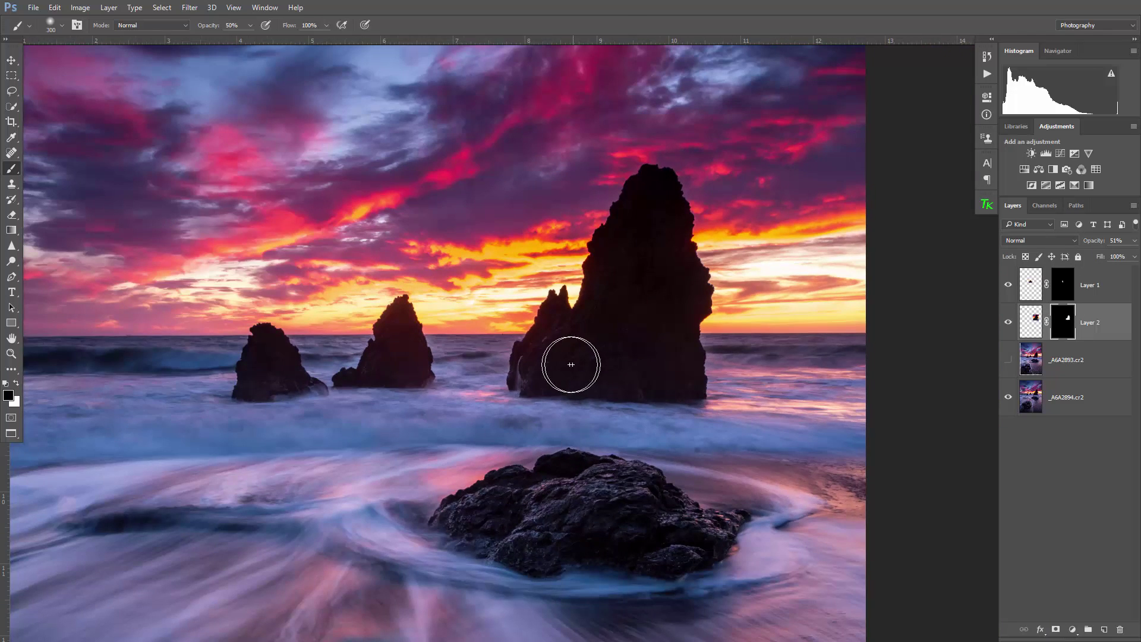
pyautogui.scroll(-2, 572, 365)
pyautogui.scroll(2, 619, 390)
pyautogui.click(1040, 455)
pyautogui.scroll(-1, 639, 409)
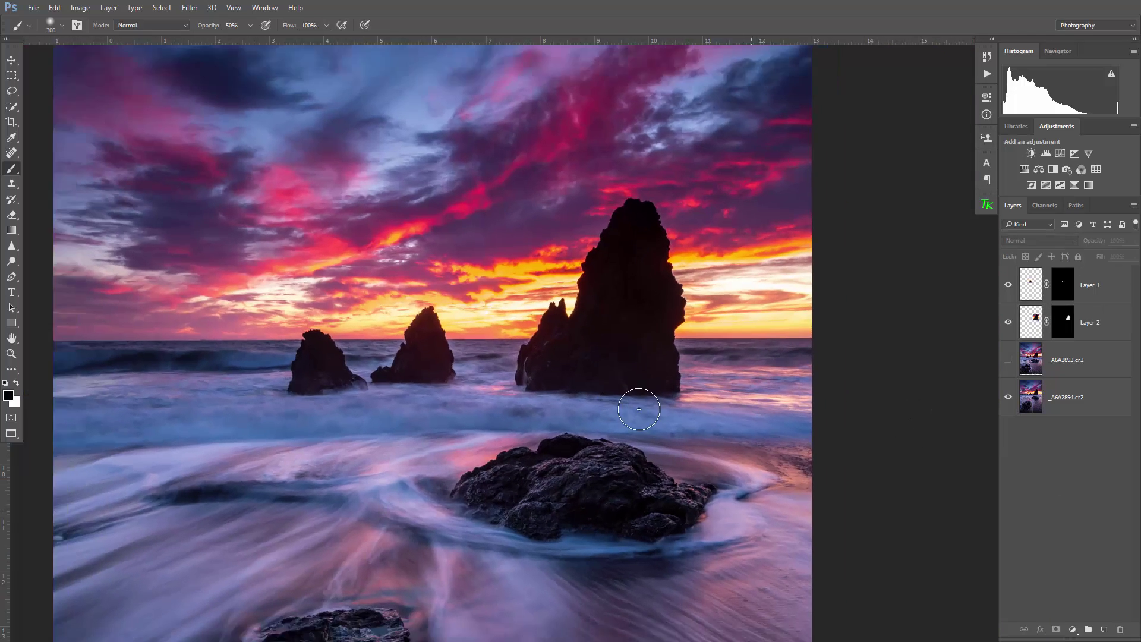
pyautogui.scroll(-4, 639, 409)
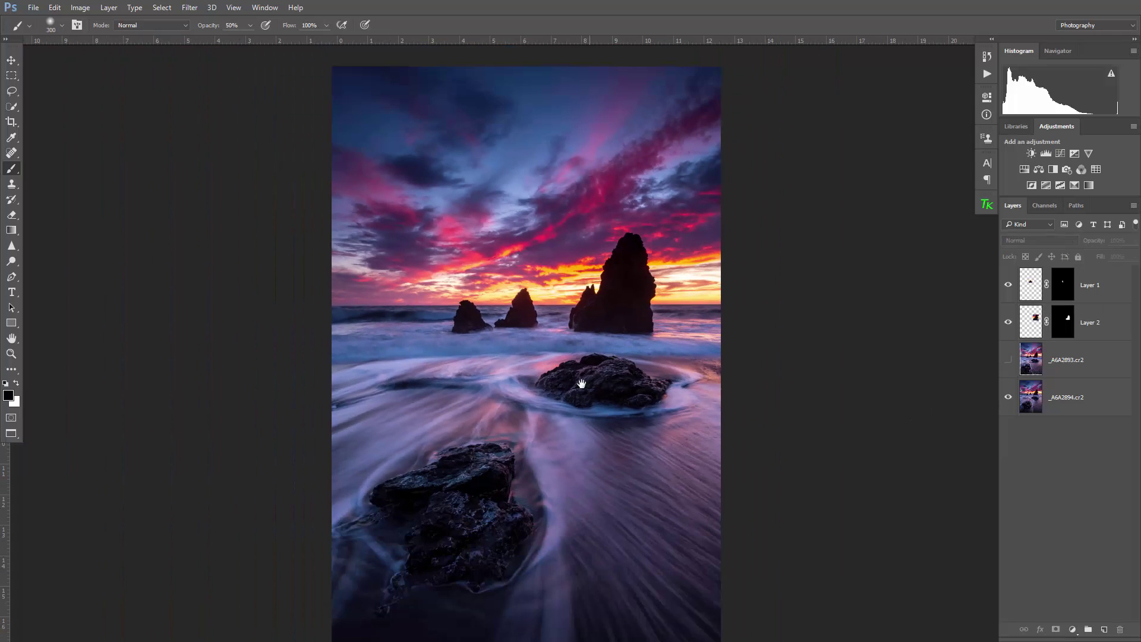
pyautogui.scroll(1, 581, 381)
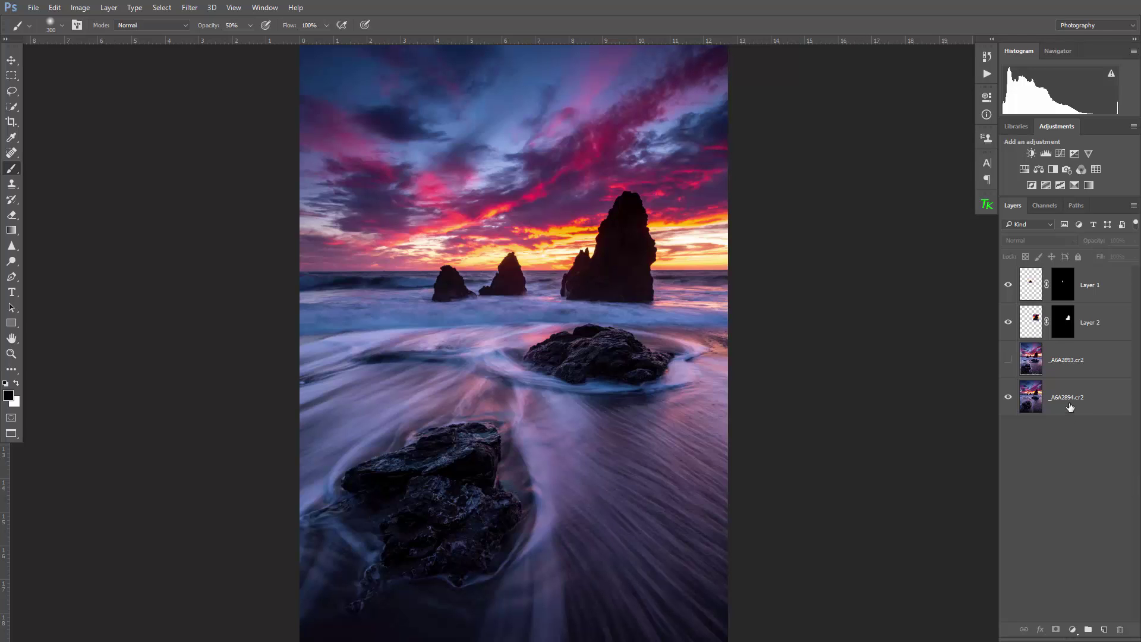
pyautogui.scroll(3, 624, 254)
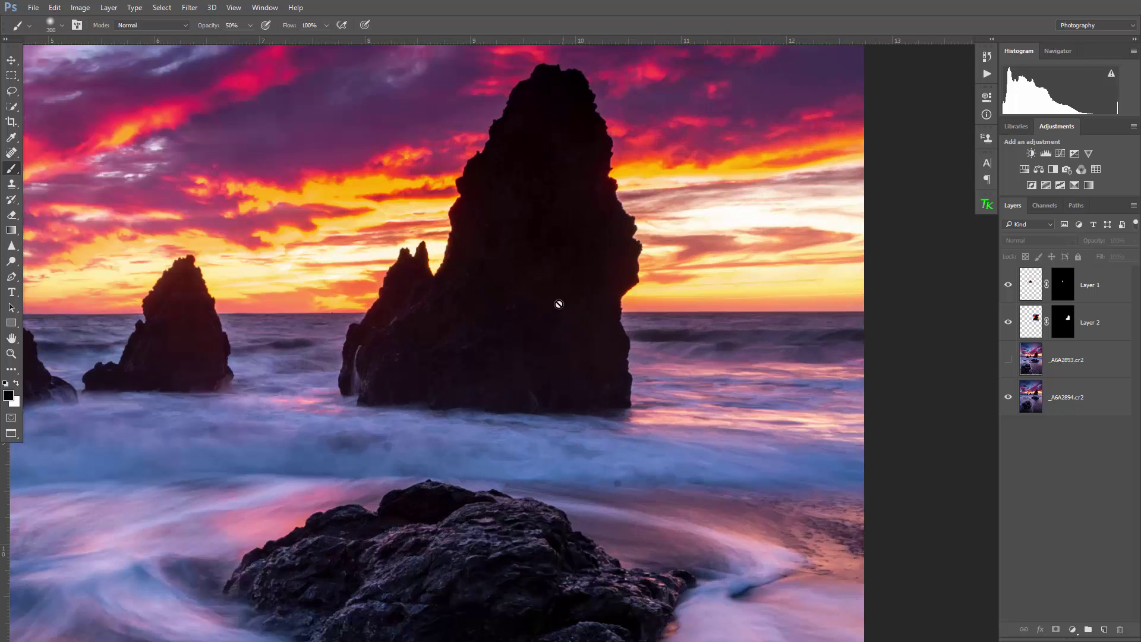
# Step: Select Layer 2's image and set up the Dodge tool with a 500 px brush
pyautogui.click(1028, 327)
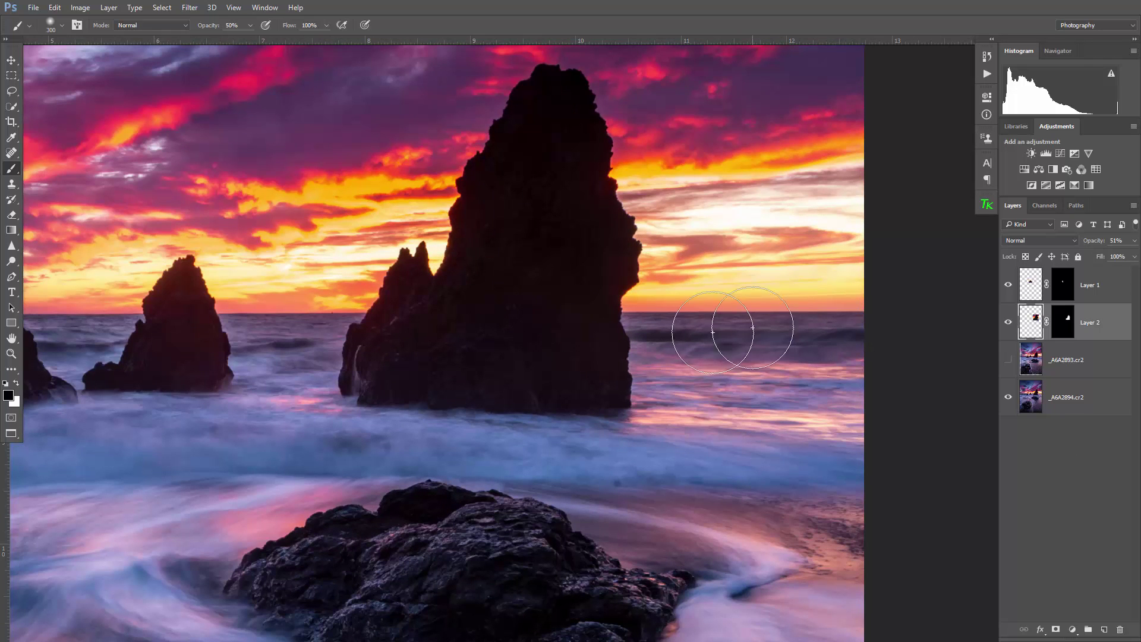
pyautogui.click(13, 266)
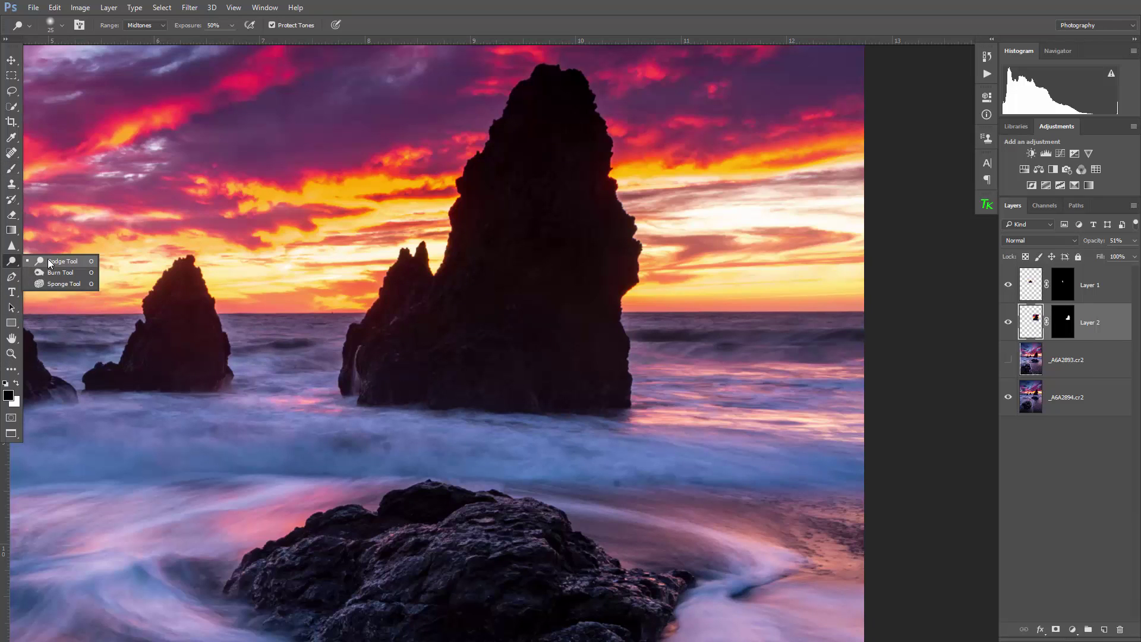
pyautogui.click(50, 262)
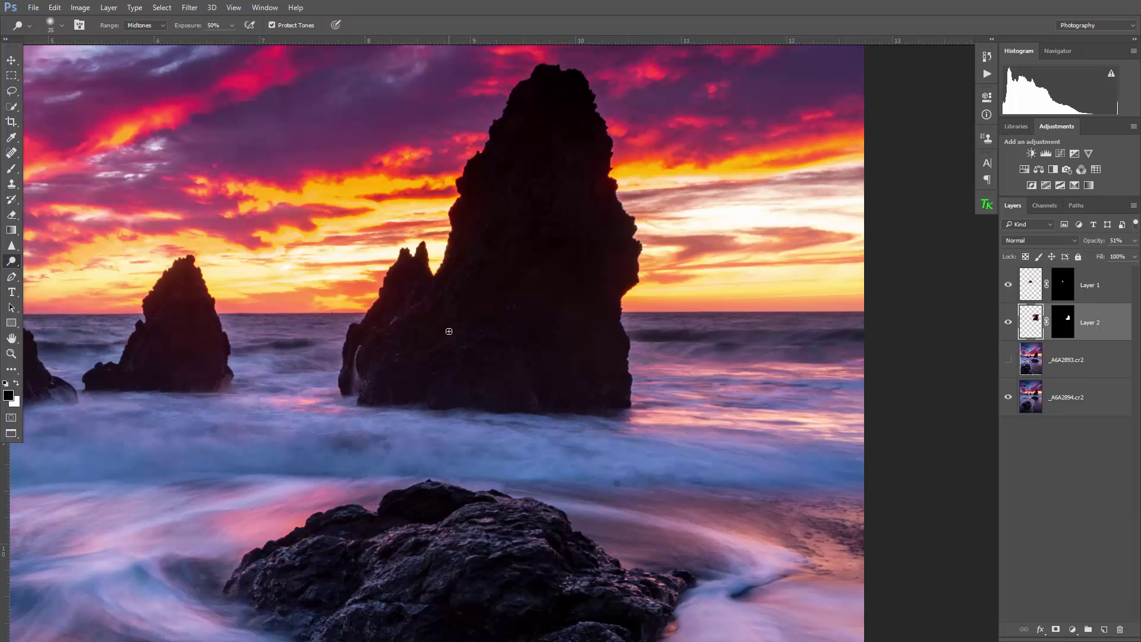
pyautogui.press(']')
pyautogui.press(']')
pyautogui.press(']')
pyautogui.press(']')
pyautogui.press(']')
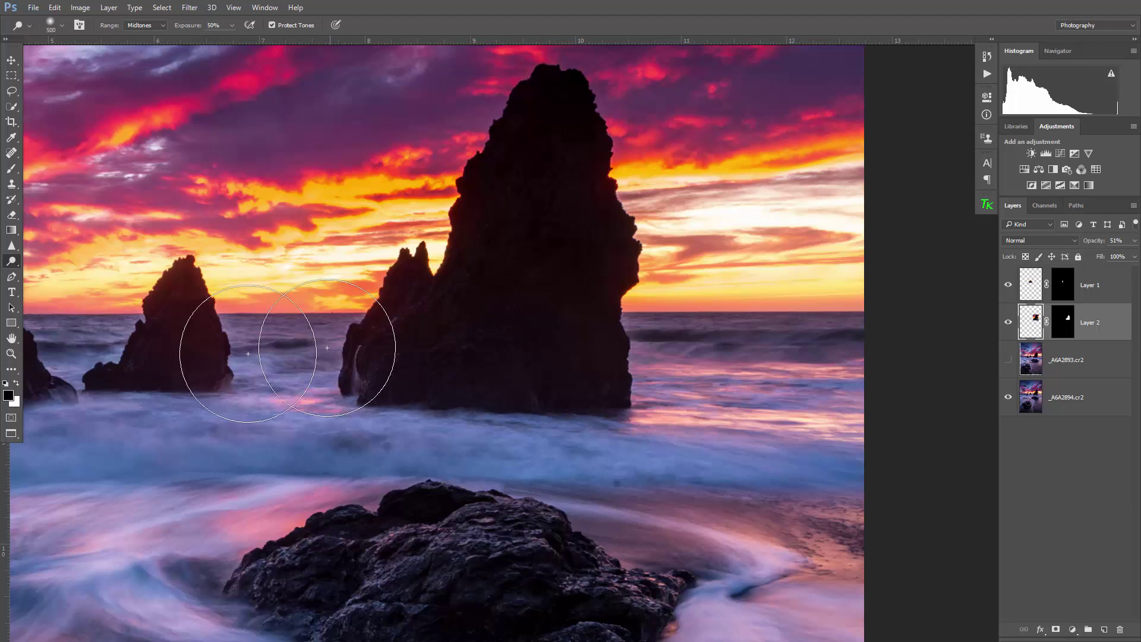
# Step: Burn the lower part of the large rock on Layer 2 with a 500 px brush in the midtones
pyautogui.click(12, 267)
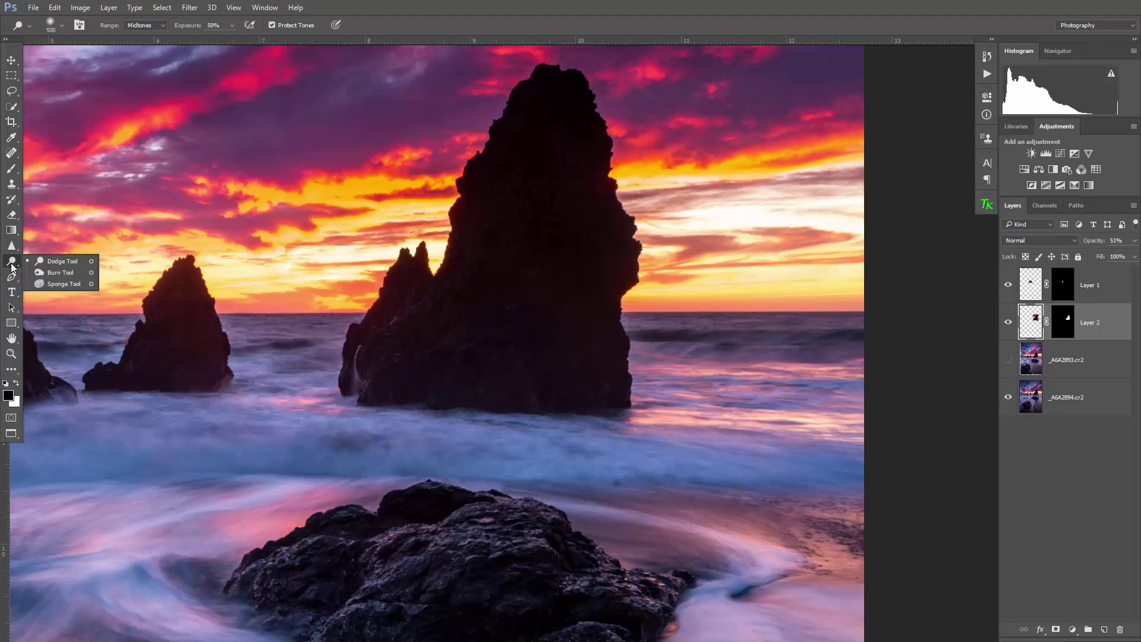
pyautogui.click(49, 273)
pyautogui.scroll(2, 465, 331)
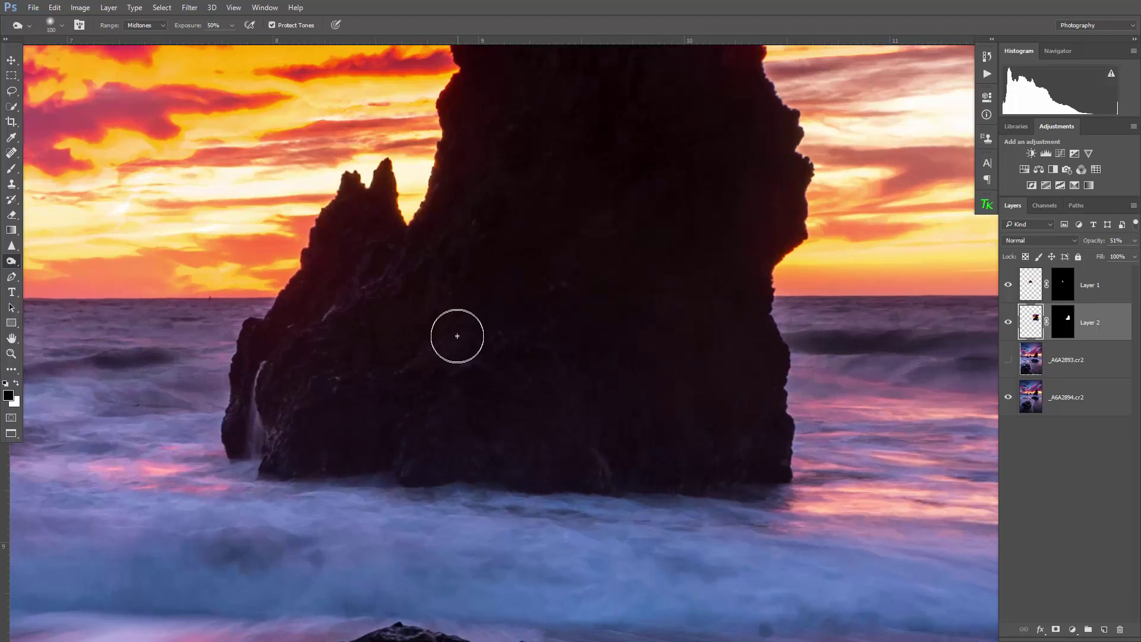
pyautogui.press(']')
pyautogui.press(']')
pyautogui.press(']')
pyautogui.press(']')
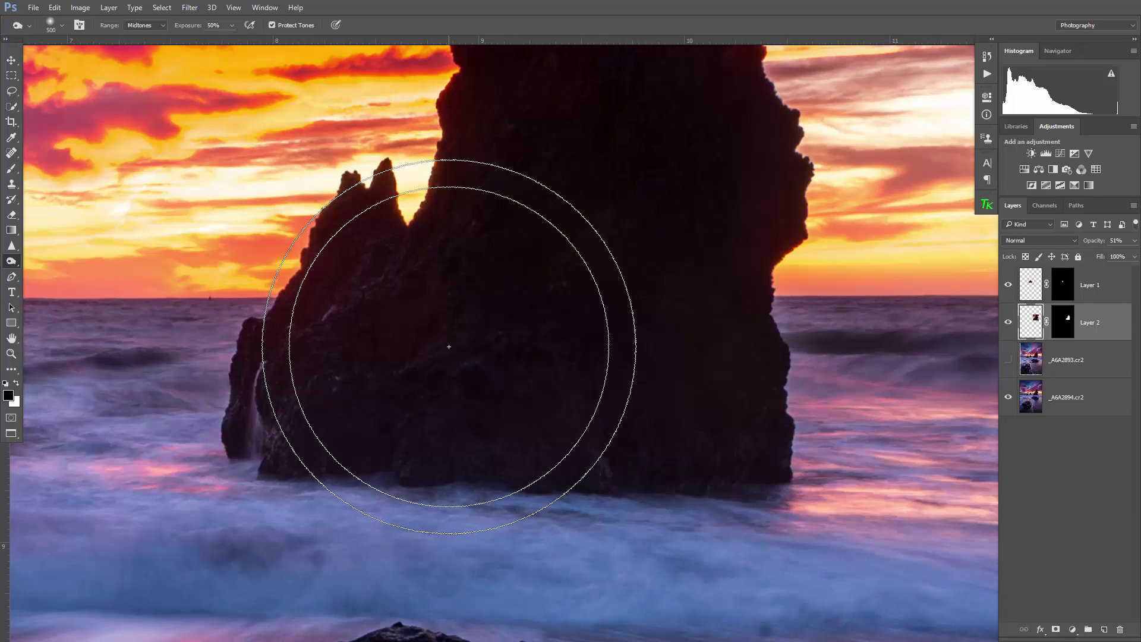
pyautogui.moveTo(448, 345)
pyautogui.mouseDown()
pyautogui.moveTo(420, 333)
pyautogui.moveTo(472, 356)
pyautogui.moveTo(419, 336)
pyautogui.mouseUp()
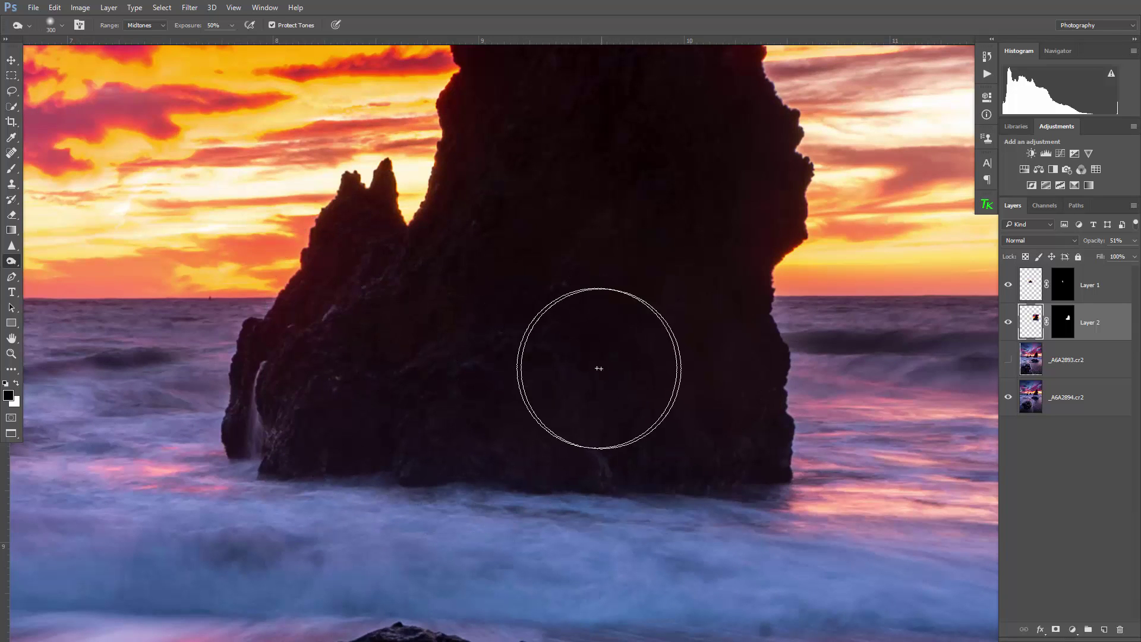
# Step: Set the Burn tool's exposure to 100% for darkening the large rock on Layer 2
pyautogui.scroll(-1, 598, 365)
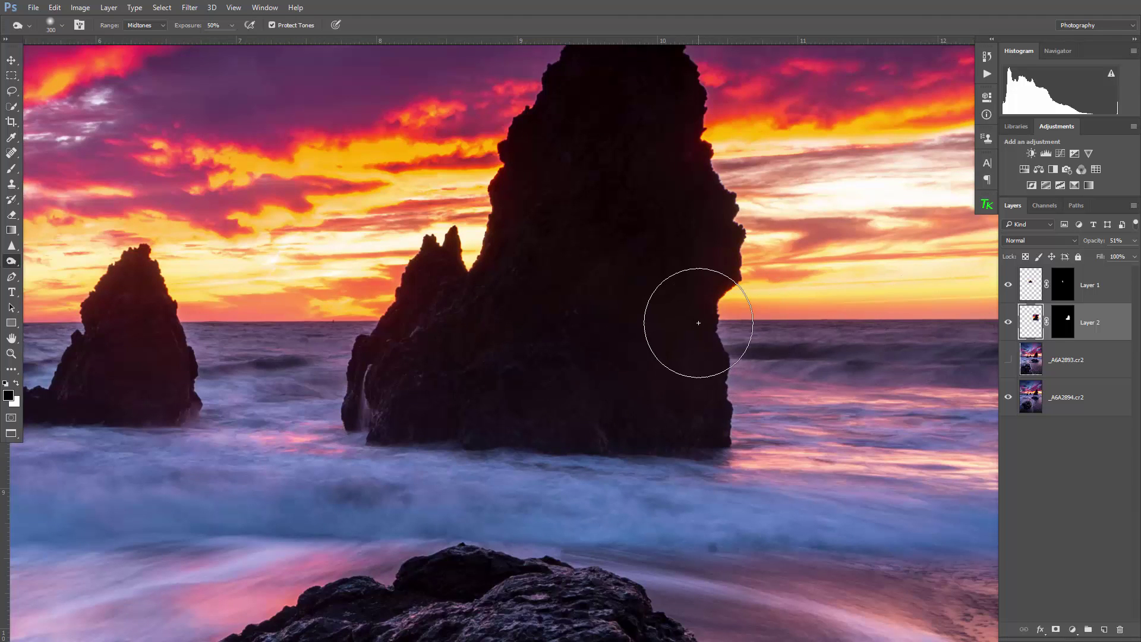
pyautogui.click(231, 25)
pyautogui.moveTo(229, 37); pyautogui.dragTo(415, 29)
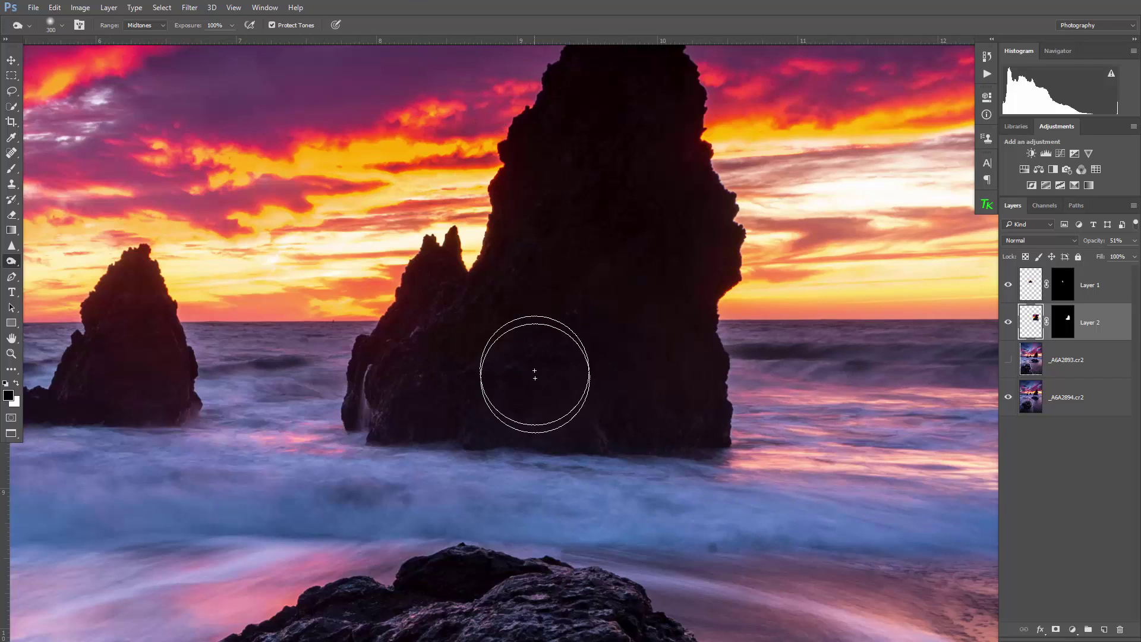
pyautogui.scroll(1, 498, 336)
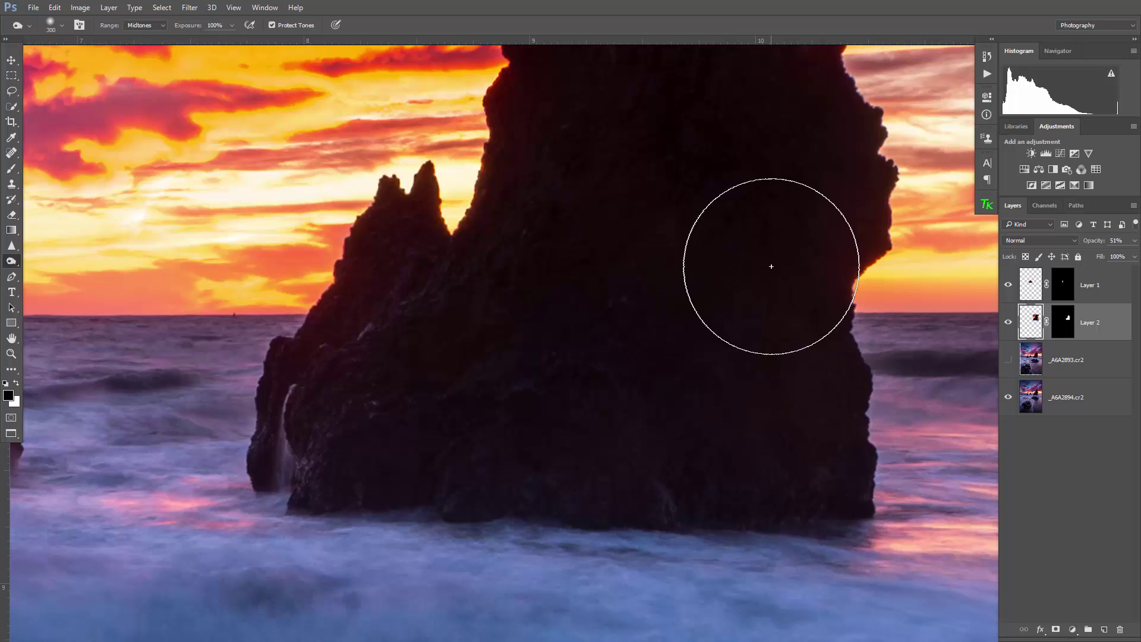
pyautogui.moveTo(774, 267); pyautogui.dragTo(639, 260)
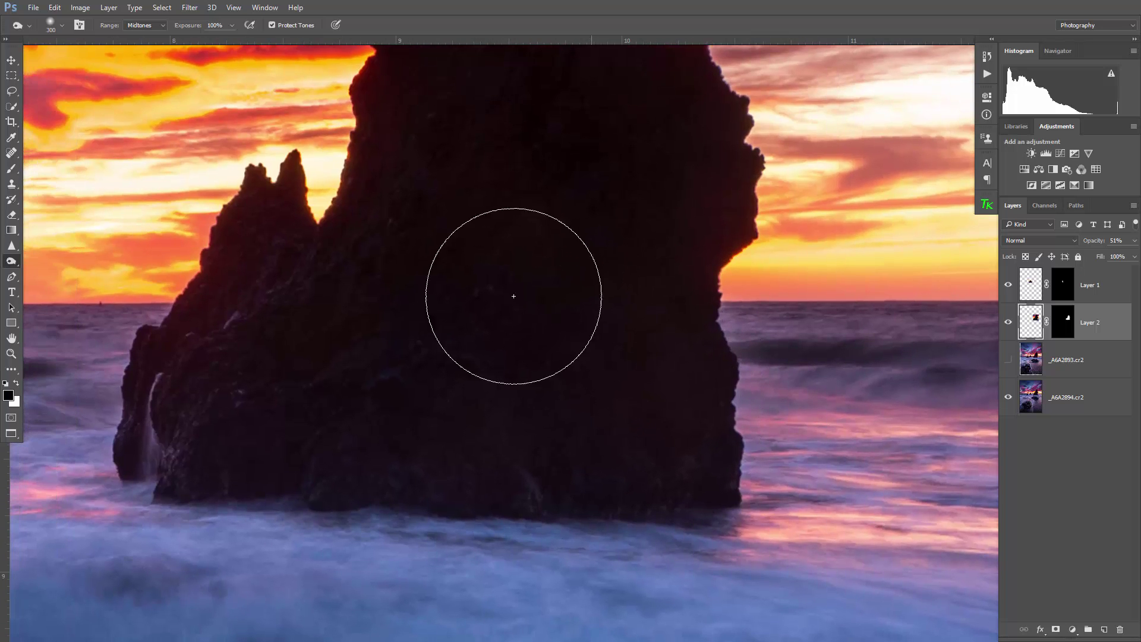
# Step: Review the large rock at different scales and compare Layer 2 with its mask disabled and enabled, leaving the mask enabled
pyautogui.scroll(-3, 492, 316)
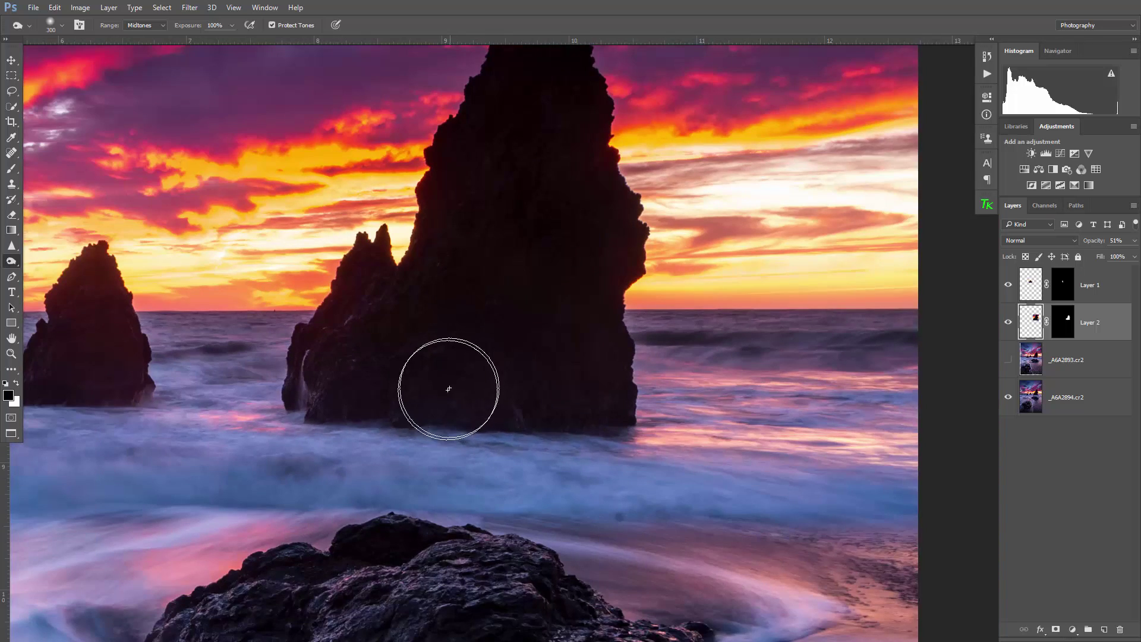
pyautogui.scroll(-3, 438, 327)
pyautogui.scroll(4, 364, 305)
pyautogui.scroll(2, 363, 305)
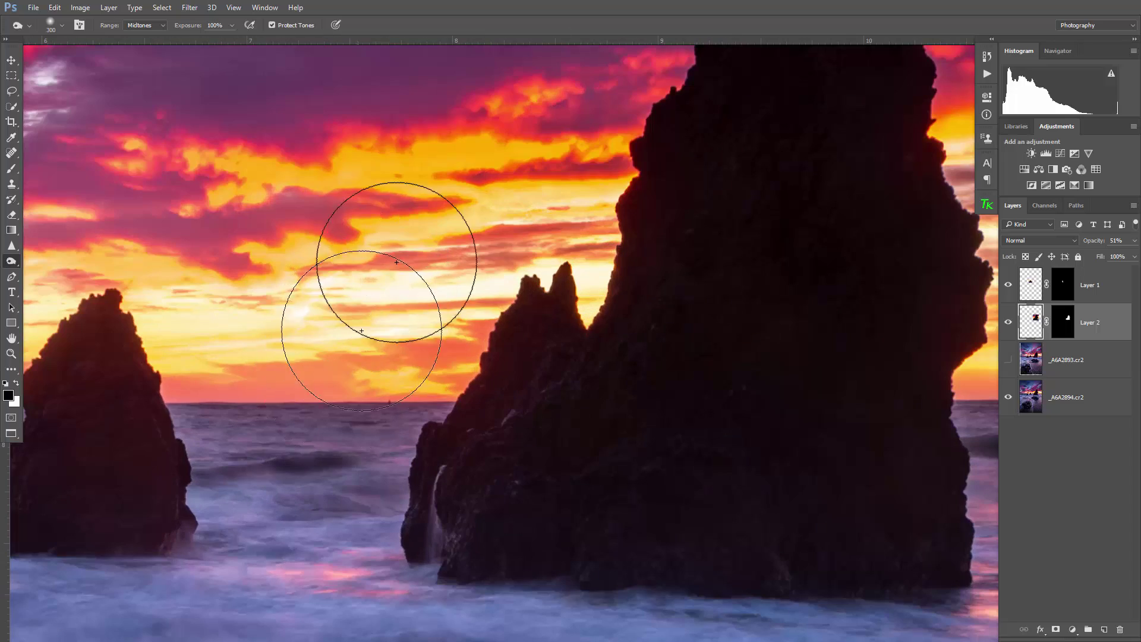
pyautogui.scroll(-4, 559, 285)
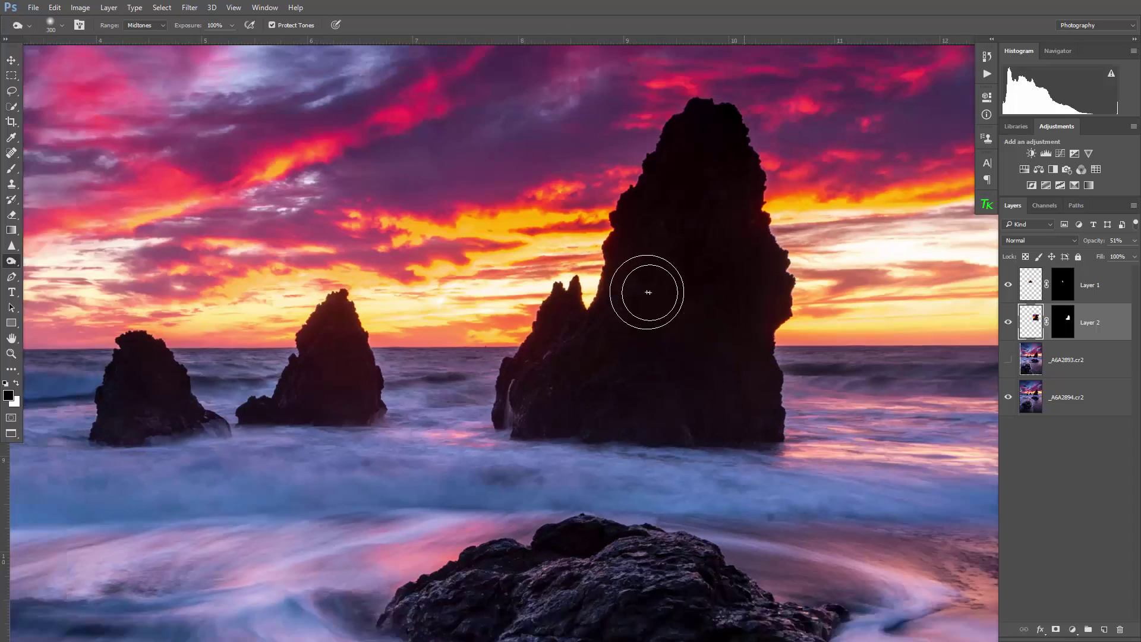
pyautogui.scroll(1, 861, 301)
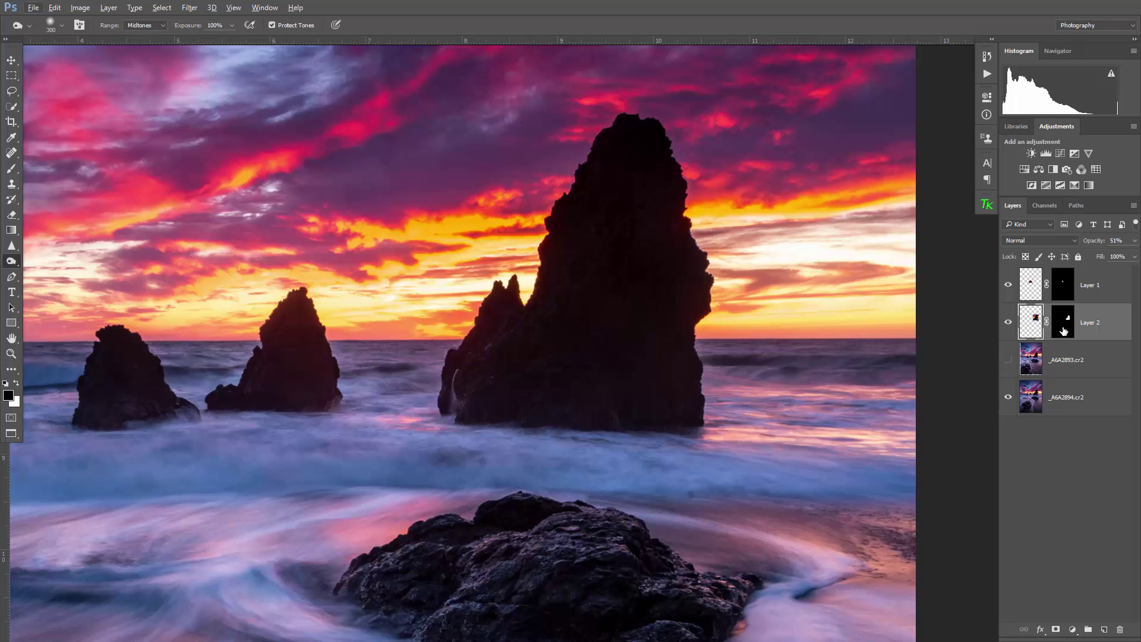
pyautogui.keyDown('shift'); pyautogui.click(1064, 331); pyautogui.keyUp('shift')
pyautogui.keyDown('shift'); pyautogui.click(1064, 331); pyautogui.keyUp('shift')
pyautogui.keyDown('shift'); pyautogui.click(1064, 330); pyautogui.keyUp('shift')
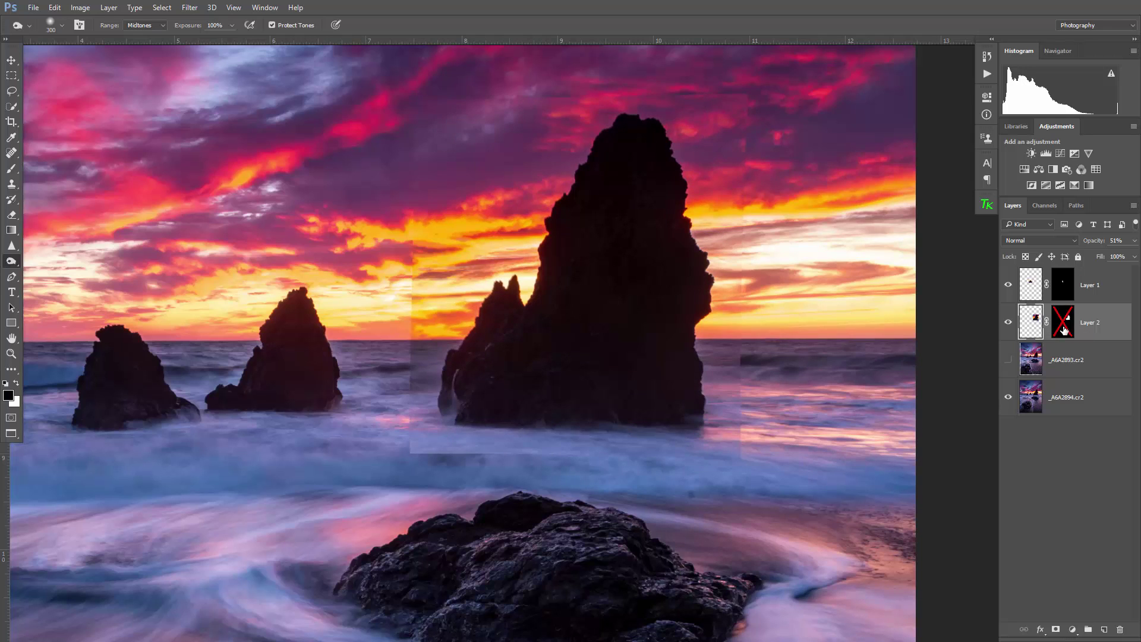
pyautogui.keyDown('shift'); pyautogui.click(1063, 330); pyautogui.keyUp('shift')
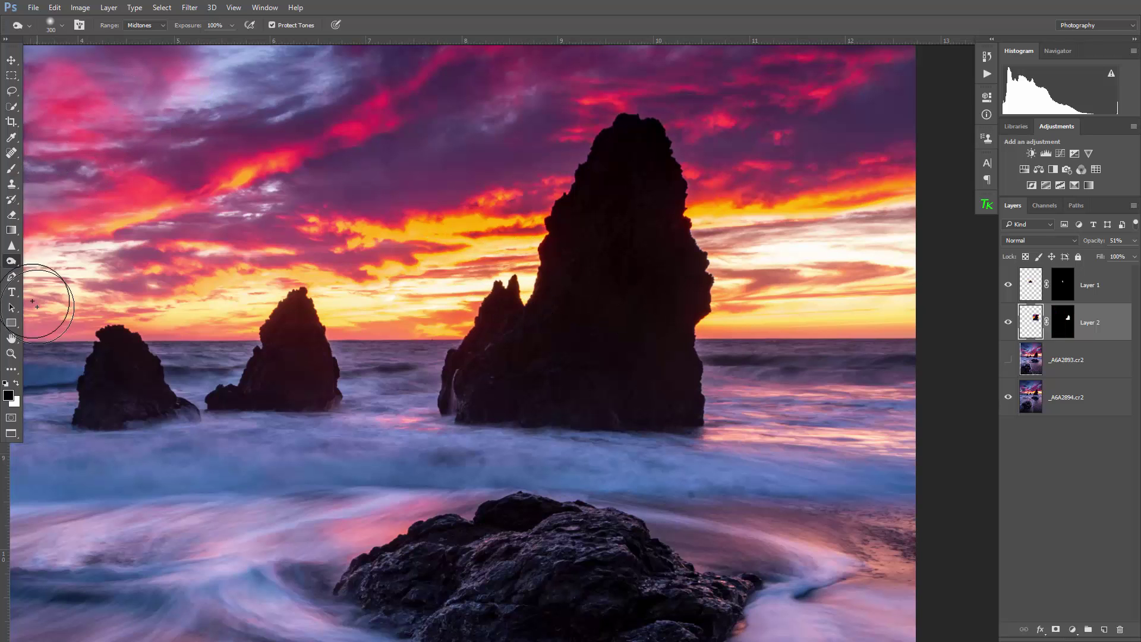
# Step: Switch back to the Dodge tool and examine the large rock up close and within the whole composite
pyautogui.rightClick(10, 263)
pyautogui.click(47, 259)
pyautogui.scroll(2, 502, 349)
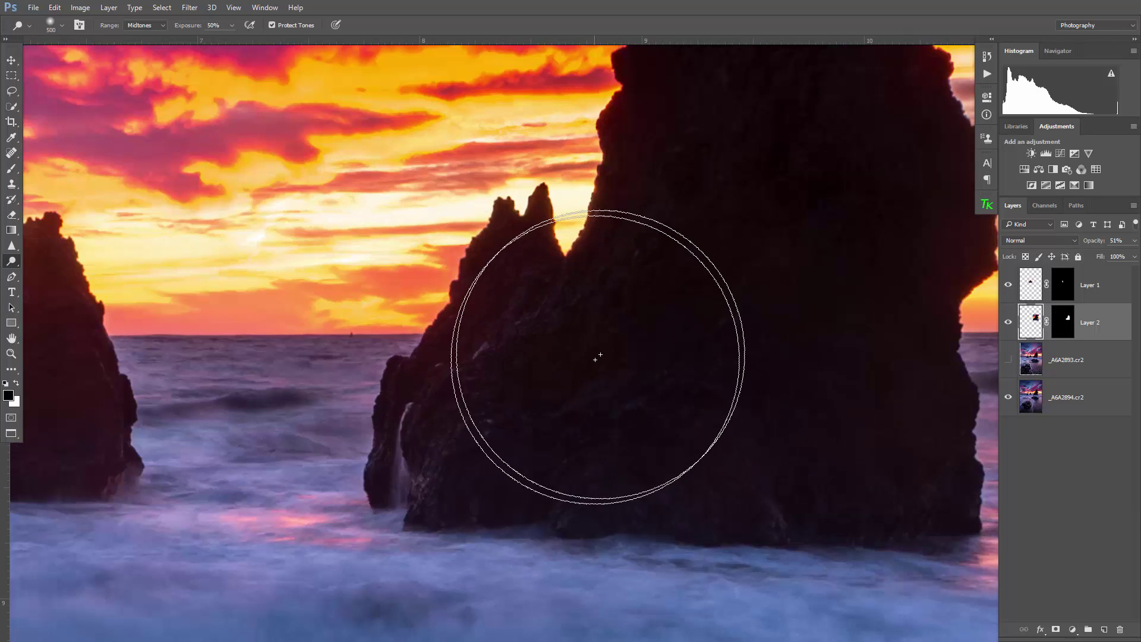
pyautogui.scroll(-2, 596, 353)
pyautogui.scroll(-8, 395, 305)
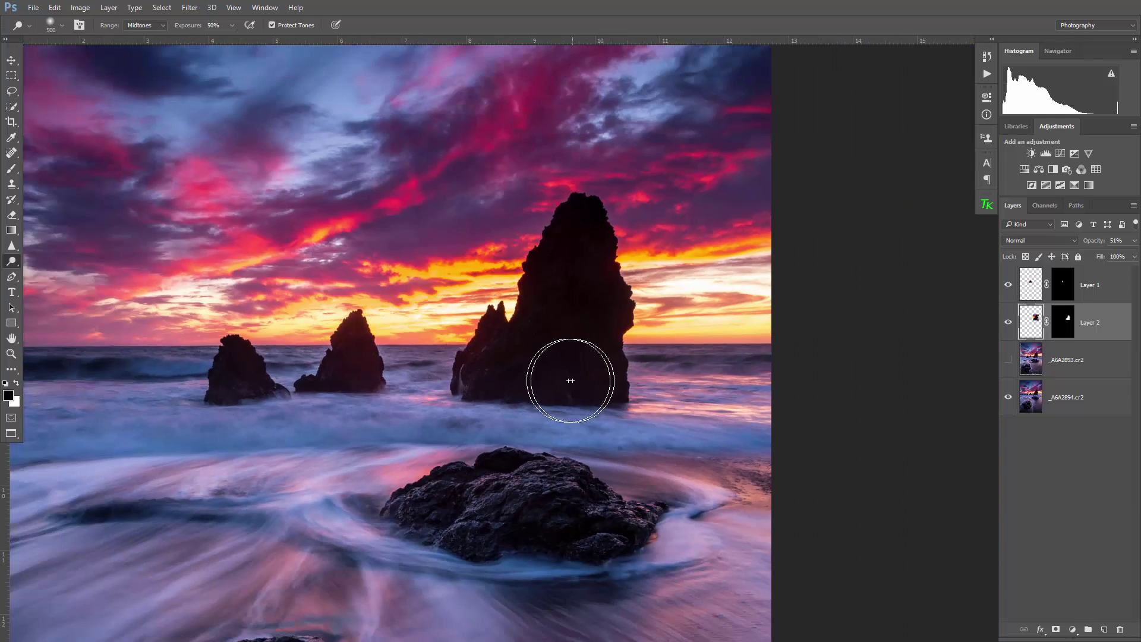
pyautogui.scroll(3, 513, 509)
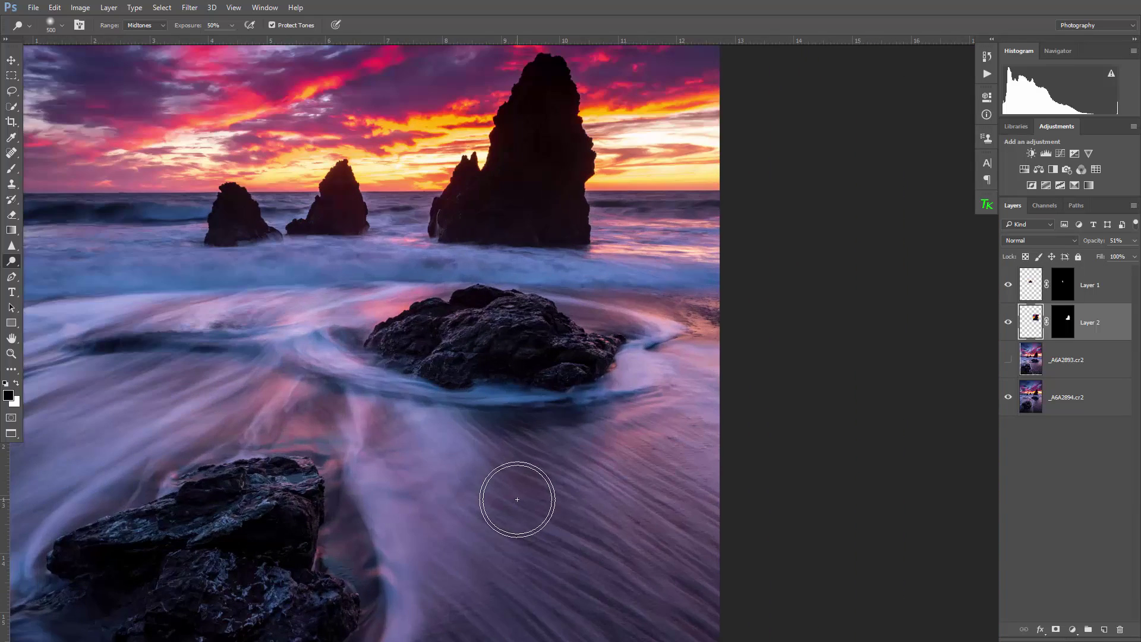
pyautogui.scroll(-3, 517, 499)
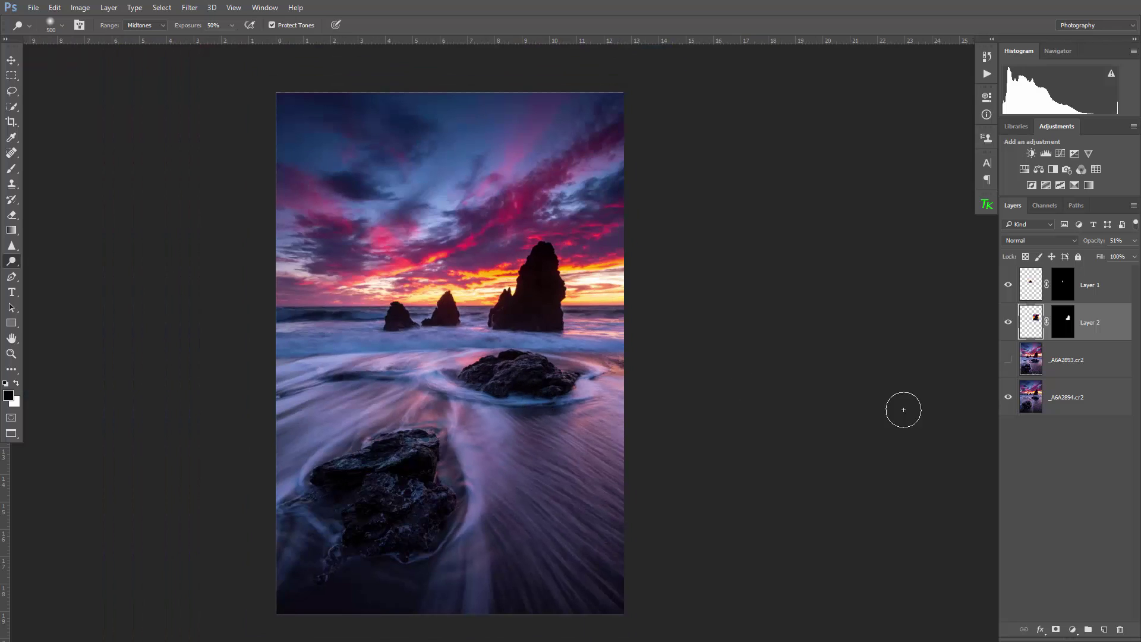
pyautogui.scroll(4, 792, 382)
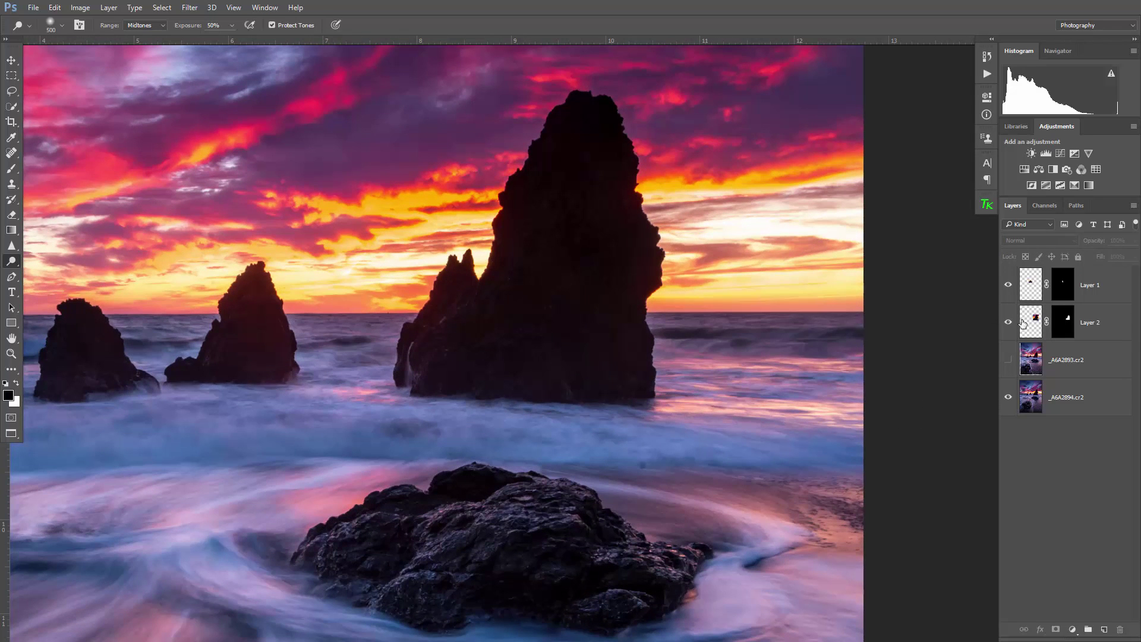
# Step: Try a Curves adjustment clipped to Layer 2 that darkens its midtones, and delete the adjustment layer
pyautogui.click(1033, 325)
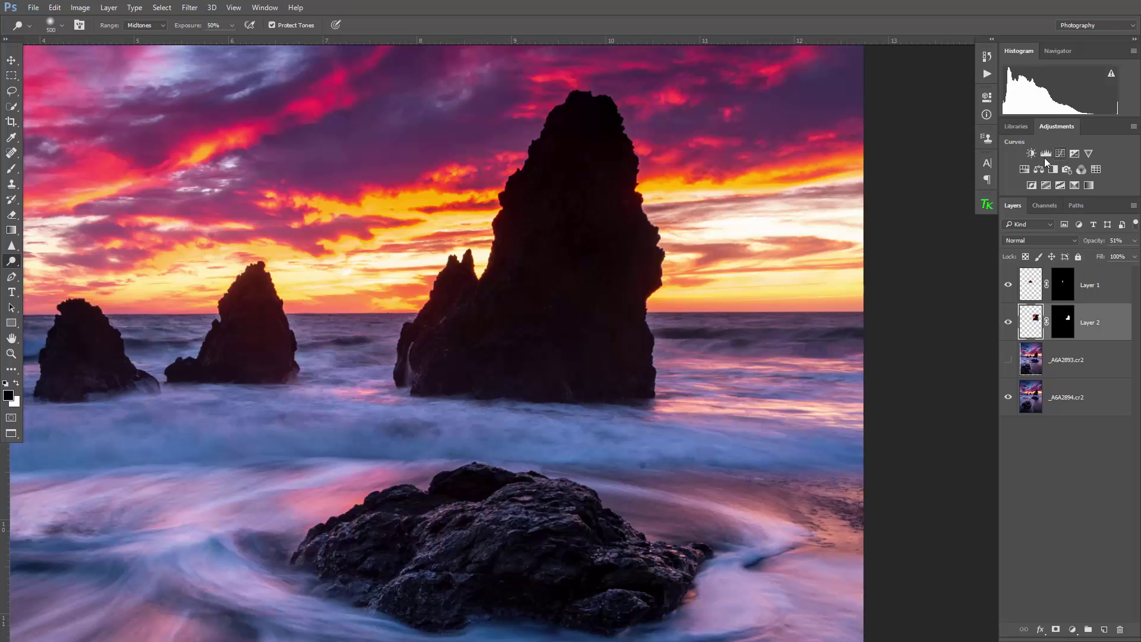
pyautogui.click(1059, 152)
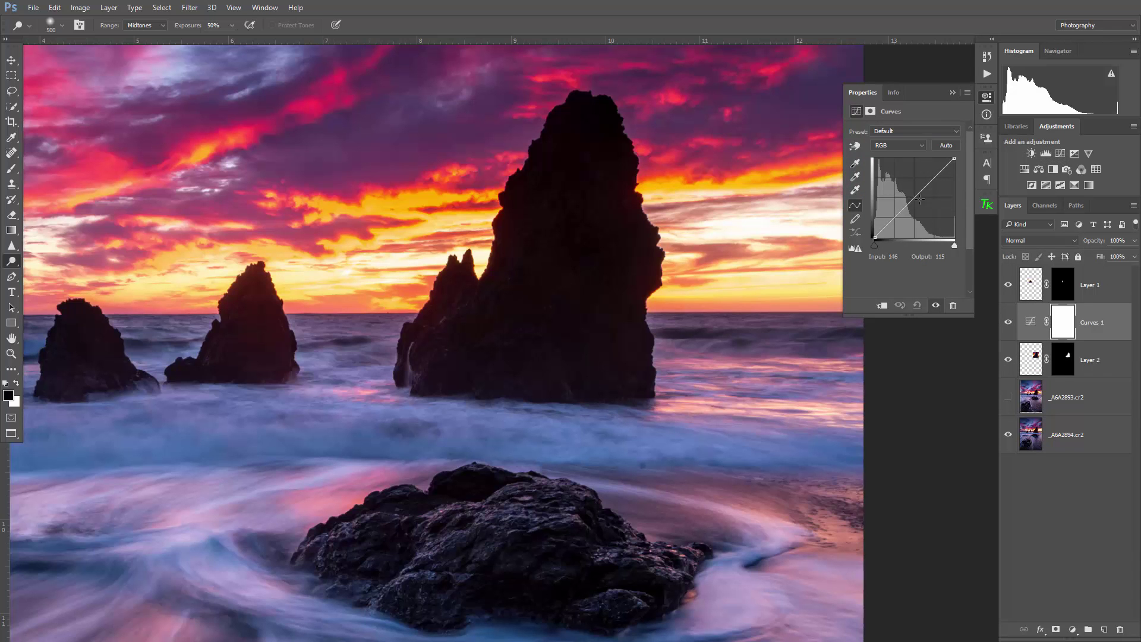
pyautogui.moveTo(914, 195); pyautogui.dragTo(917, 195)
pyautogui.click(884, 306)
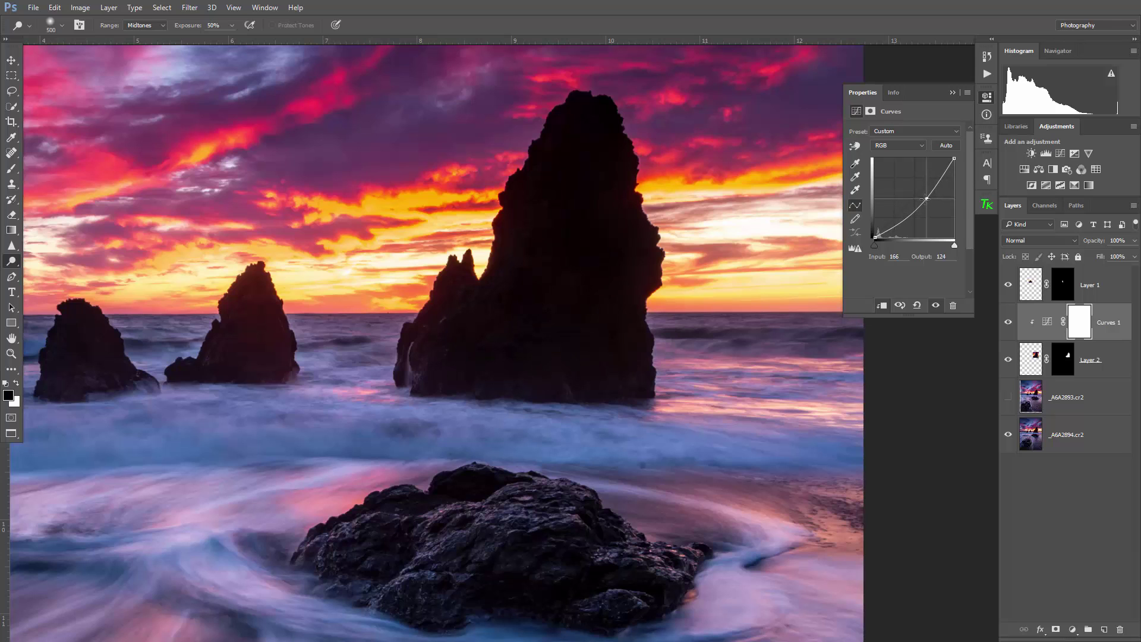
pyautogui.moveTo(933, 194); pyautogui.dragTo(927, 191)
pyautogui.moveTo(1109, 330); pyautogui.dragTo(1132, 631)
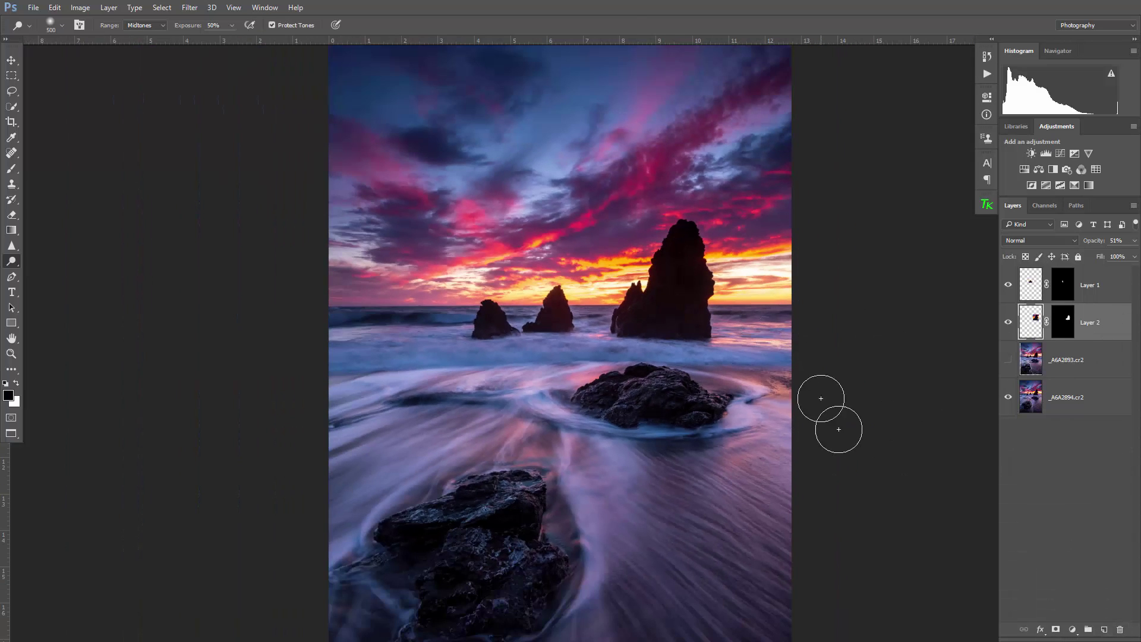
# Step: Check the sea rocks up close and review the blended seascape as a whole
pyautogui.scroll(-1, 821, 398)
pyautogui.scroll(6, 695, 367)
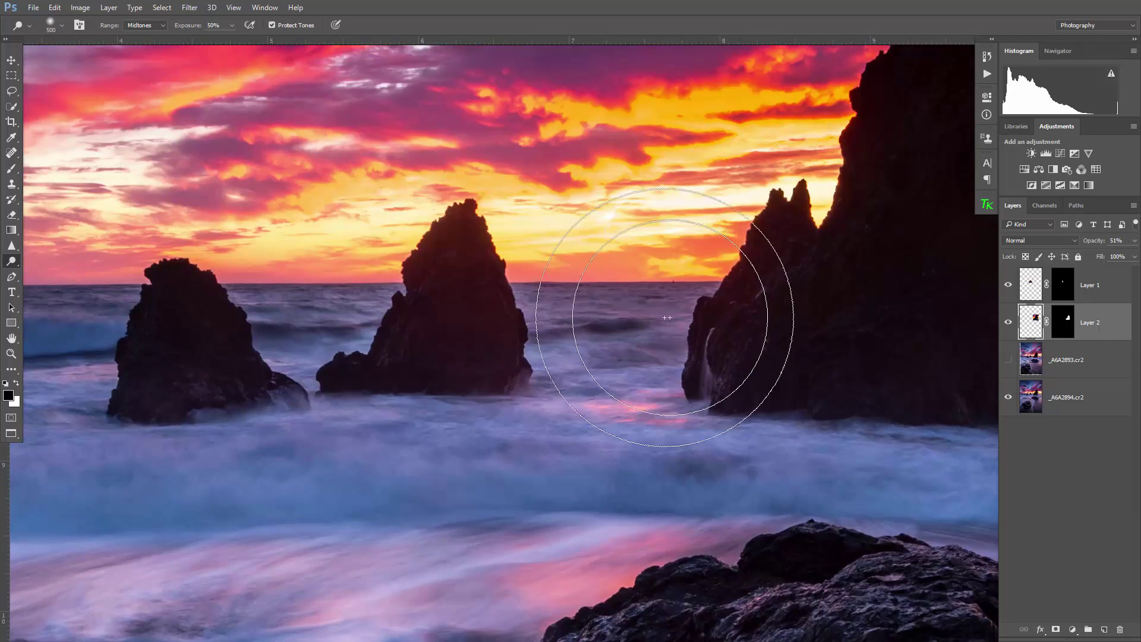
pyautogui.scroll(1, 667, 318)
pyautogui.scroll(-6, 651, 306)
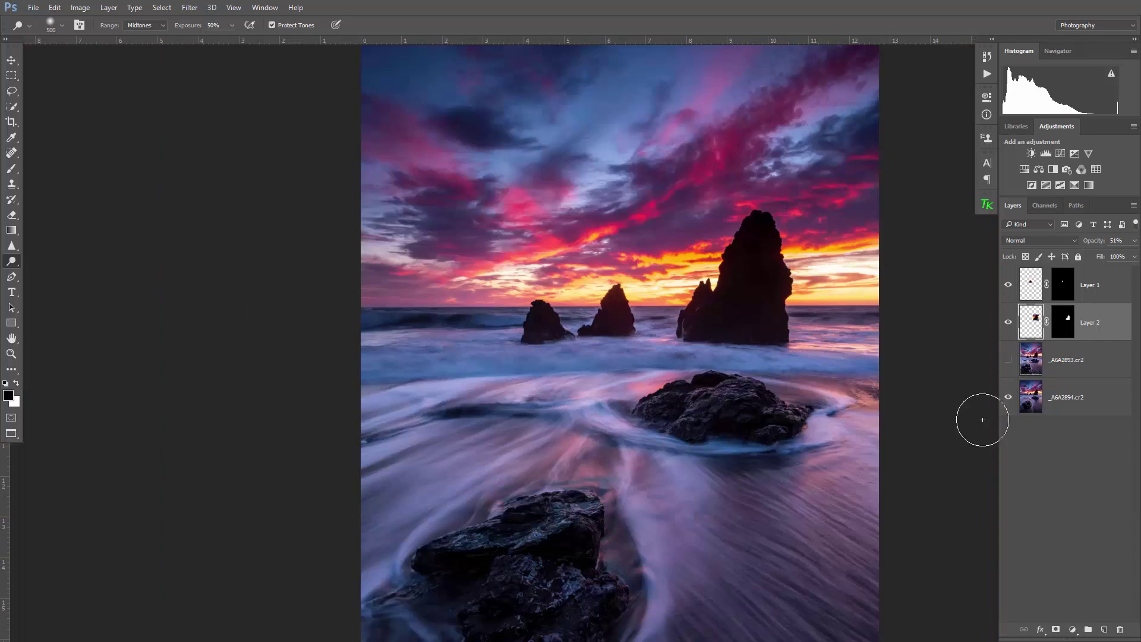
pyautogui.scroll(-2, 983, 420)
pyautogui.scroll(1, 797, 440)
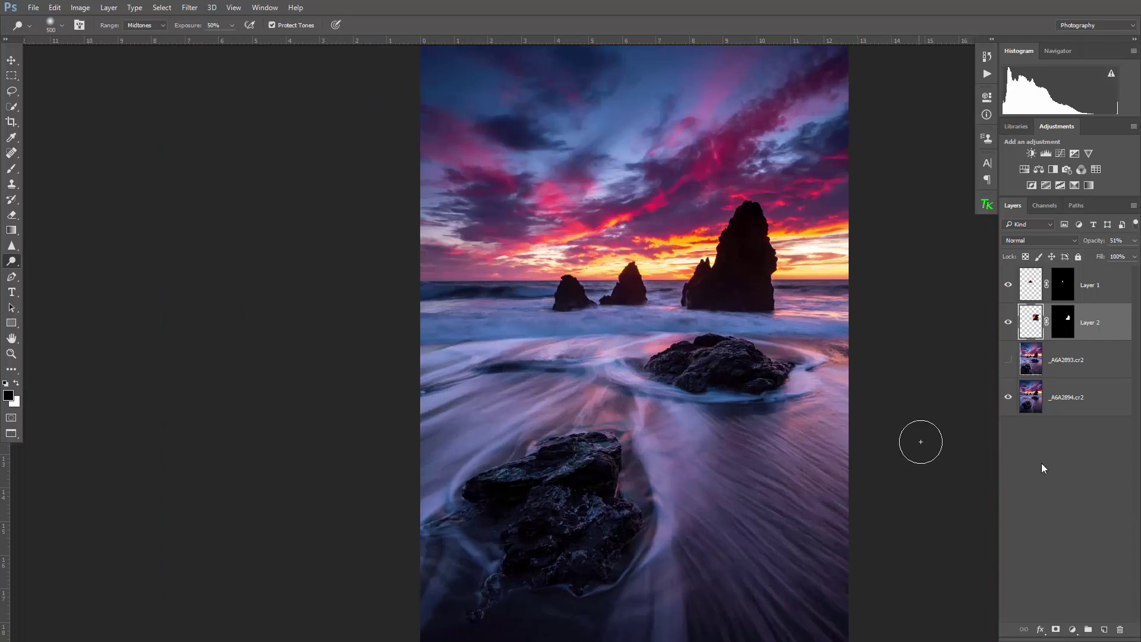
# Step: Deselect all layers and stamp everything visible into a new merged layer above the stack
pyautogui.click(1088, 482)
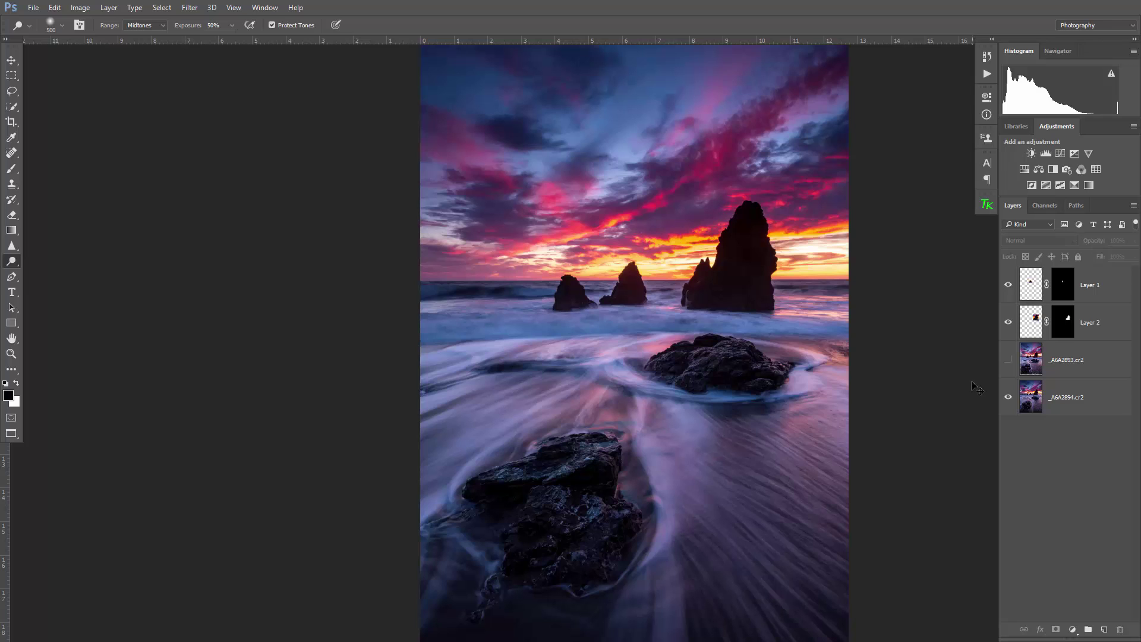
pyautogui.hotkey('ctrl', 'shift', 'alt', 'e')
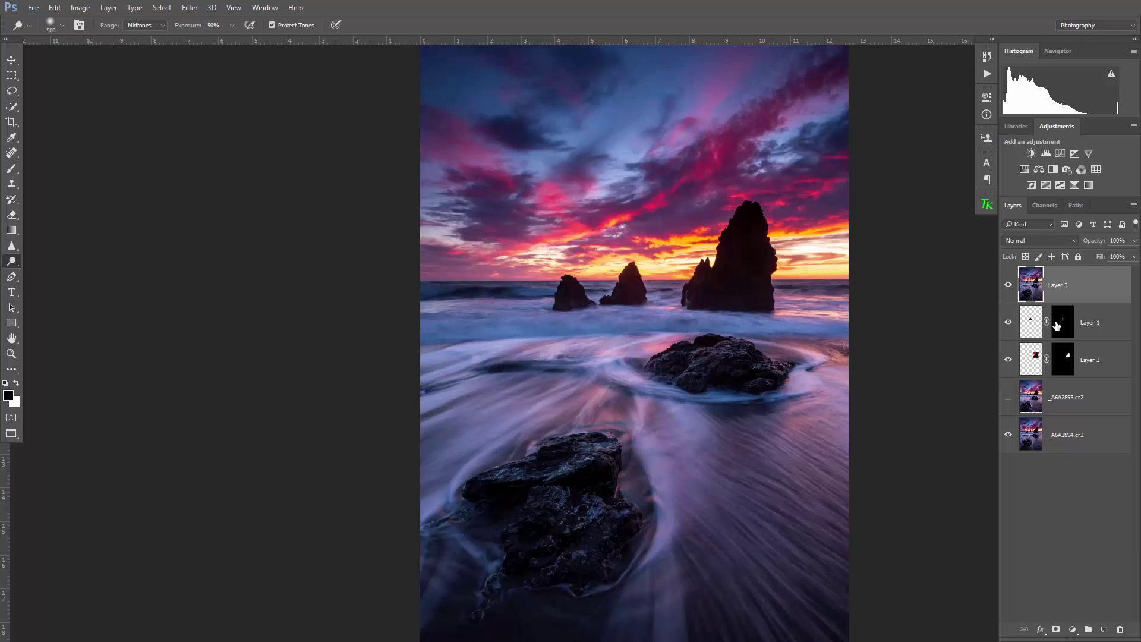
# Step: Group Layer 1, Layer 2 and the two _A6A exposure layers, and name the group workspace
pyautogui.click(1110, 329)
pyautogui.keyDown('shift'); pyautogui.click(1077, 436); pyautogui.keyUp('shift')
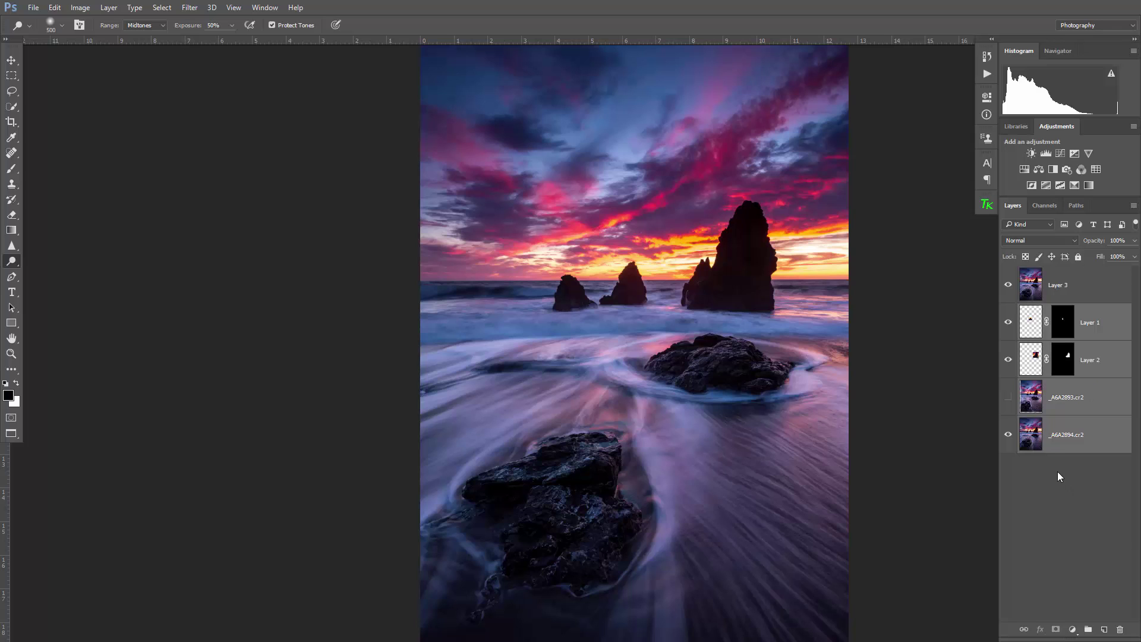
pyautogui.hotkey('ctrl', 'g')
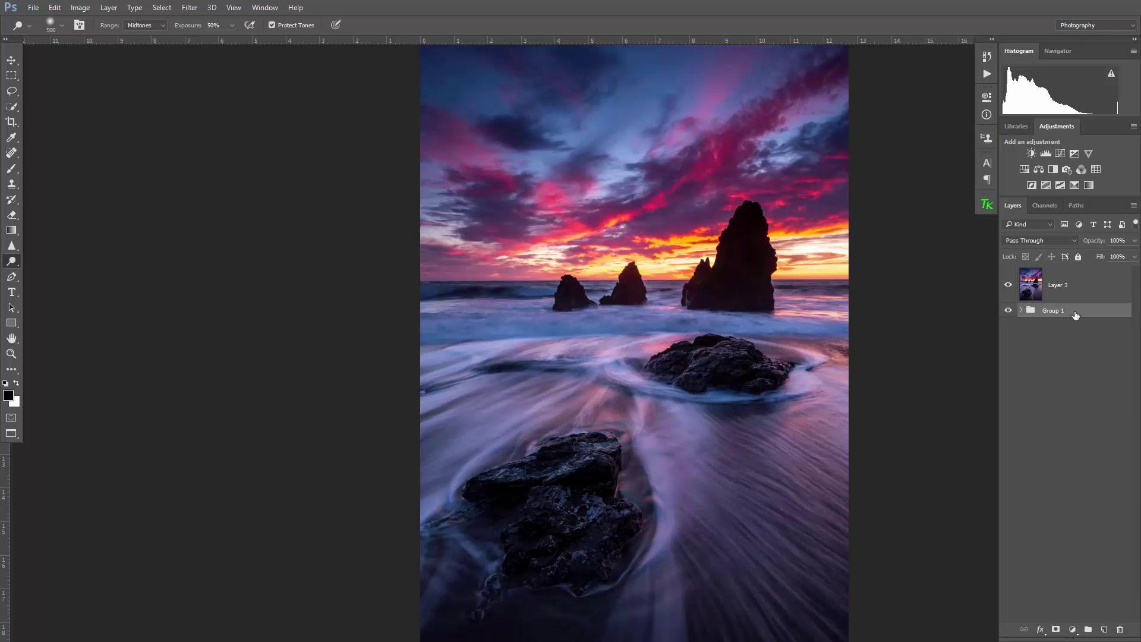
pyautogui.doubleClick(1055, 310)
pyautogui.write('workspace')
pyautogui.press('Return')
# Step: Rename the merged layer above the workspace group as final
pyautogui.doubleClick(1058, 285)
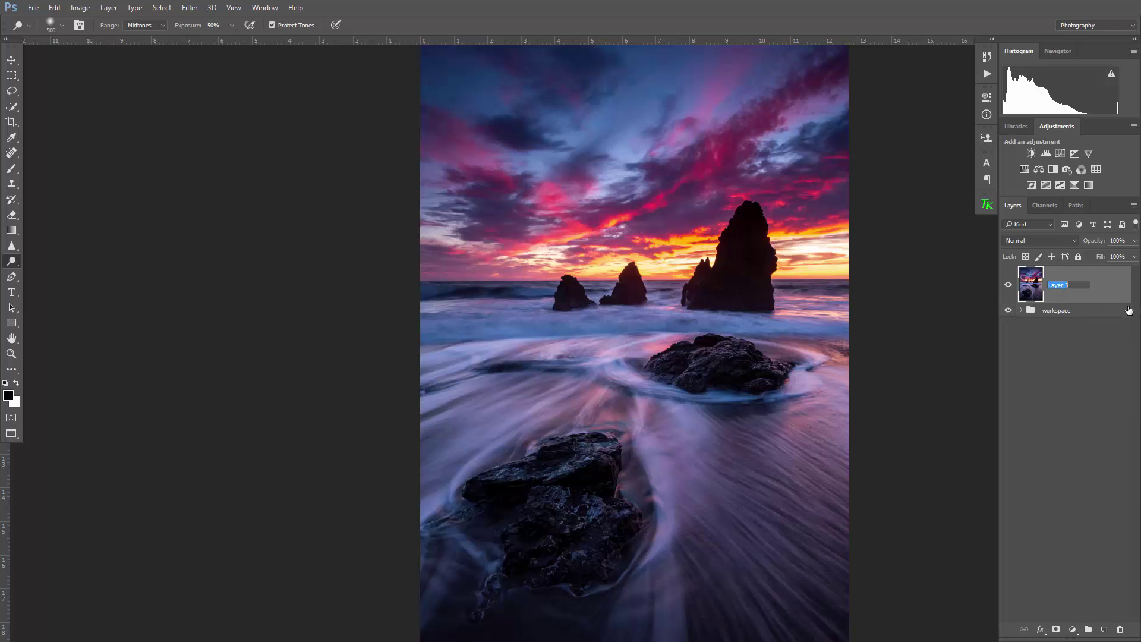
pyautogui.write('final')
pyautogui.press('Return')
# Step: Remove the dark spot in the surf behind the midground rock on the final layer with the Content-Aware Spot Healing Brush
pyautogui.scroll(3, 743, 342)
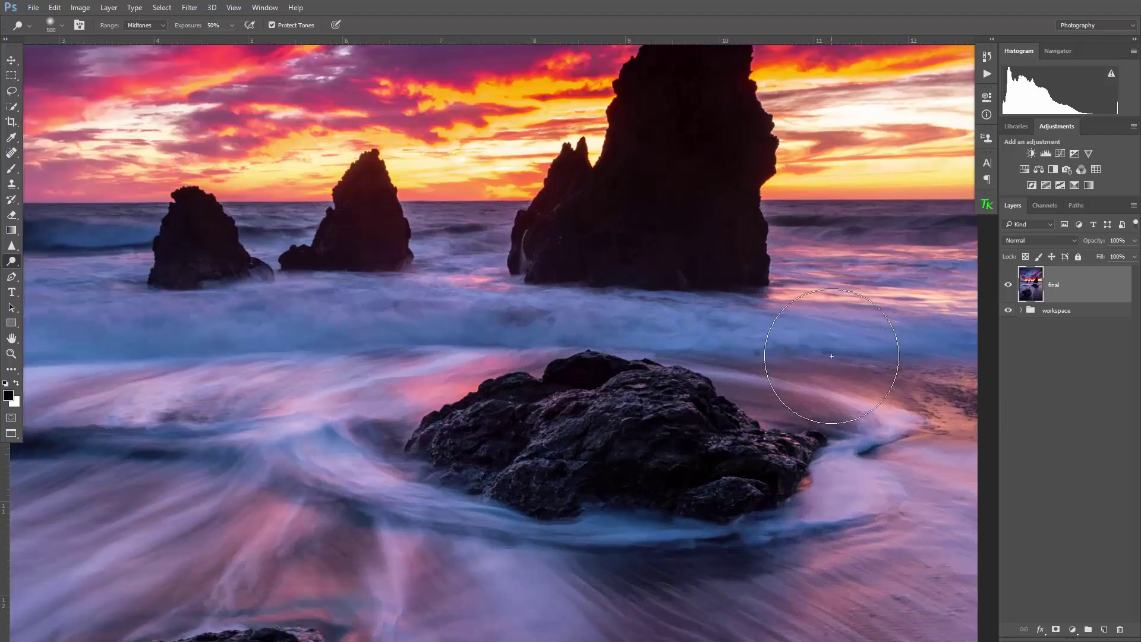
pyautogui.scroll(3, 832, 356)
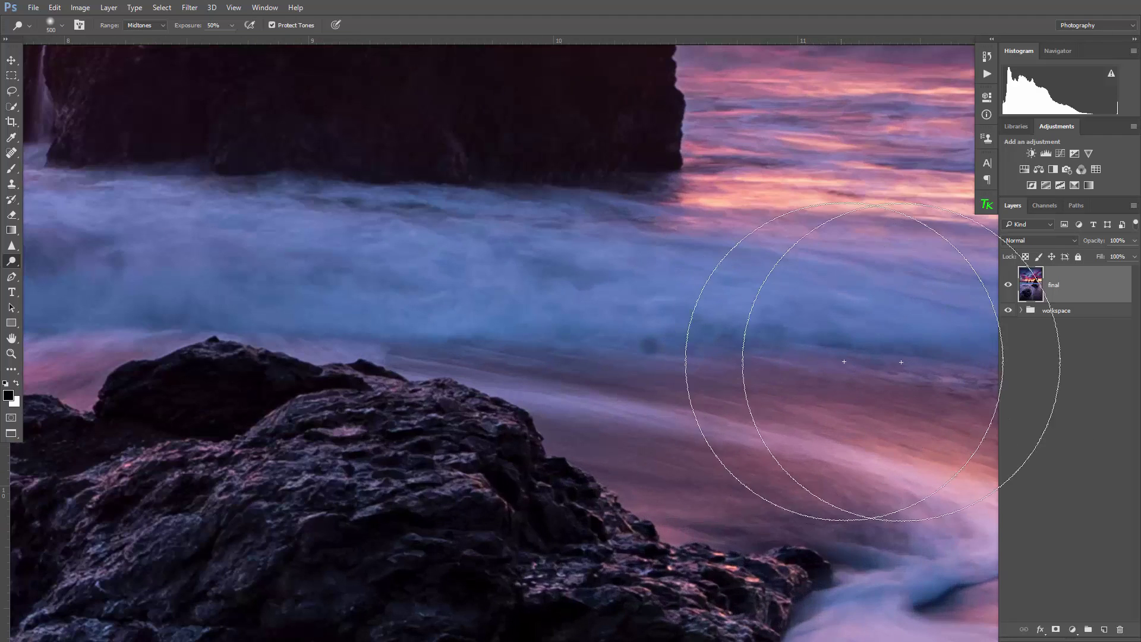
pyautogui.click(1064, 398)
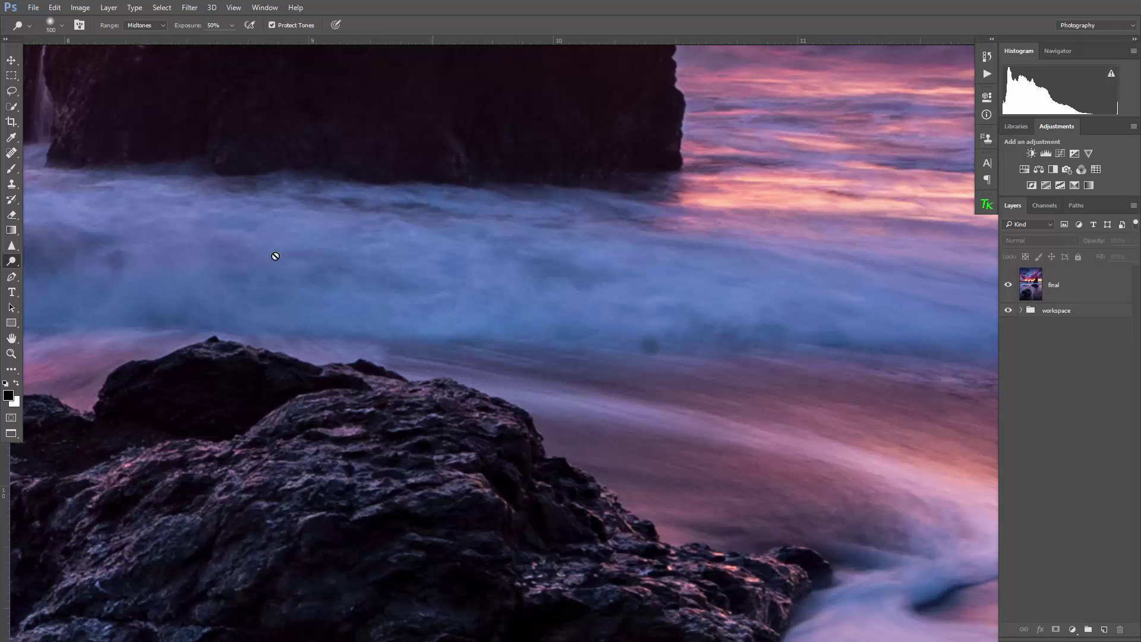
pyautogui.moveTo(11, 153); pyautogui.dragTo(40, 155)
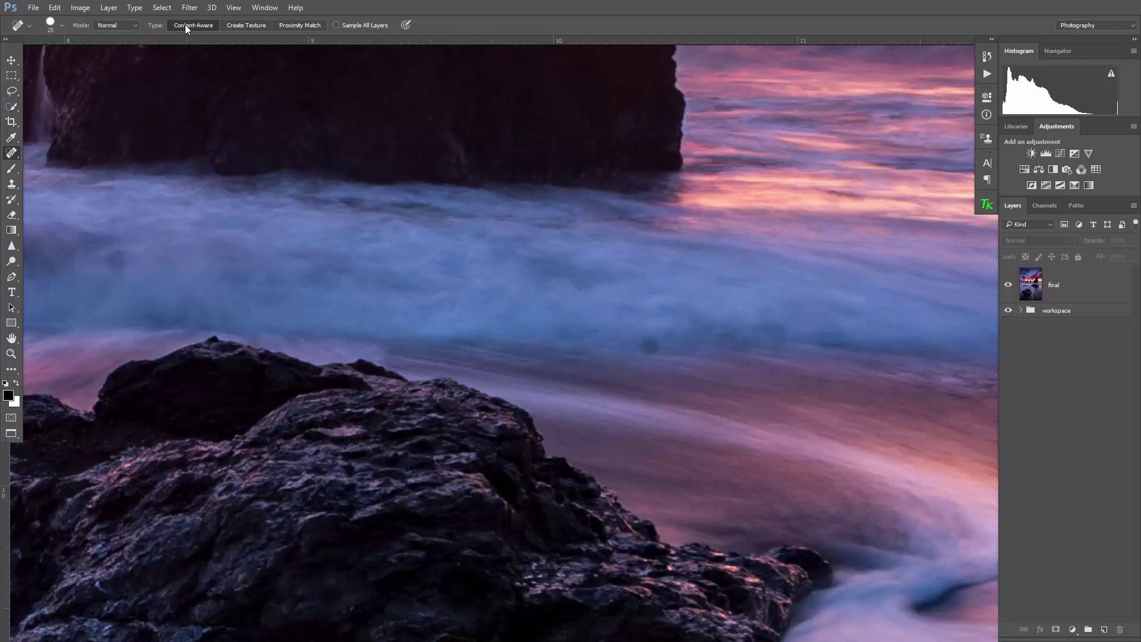
pyautogui.click(1043, 285)
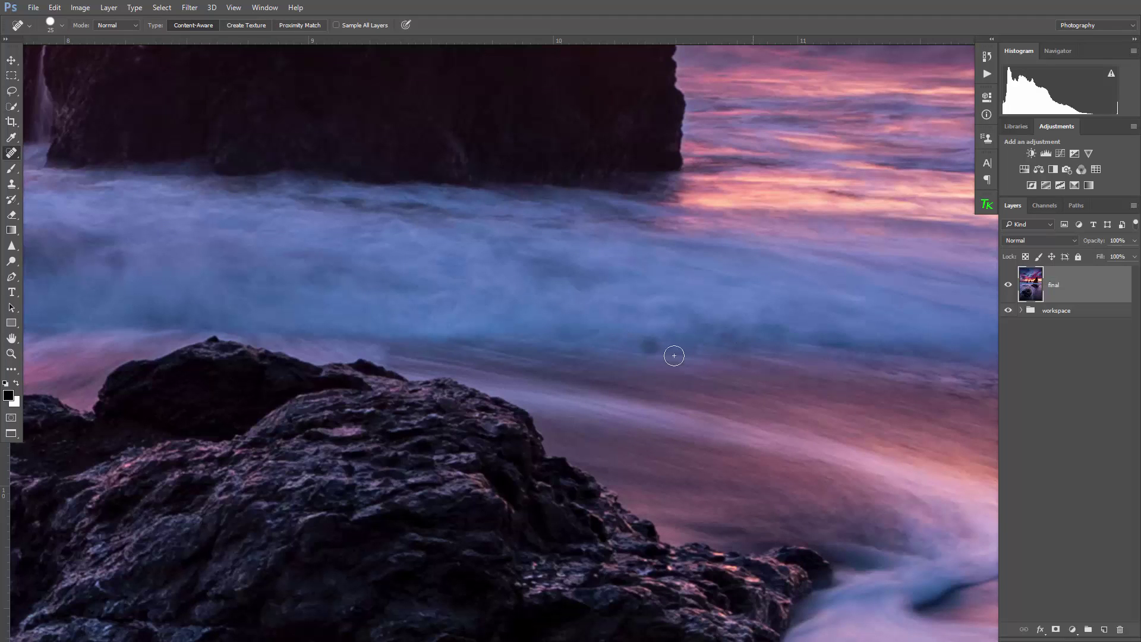
pyautogui.click(647, 347)
pyautogui.press(']')
pyautogui.press(']')
pyautogui.click(652, 341)
# Step: Heal the small dark speck on the horizon beside the tallest sea stack, using a smaller Spot Healing Brush
pyautogui.hotkey('ctrl', '-')
pyautogui.hotkey('ctrl', '-')
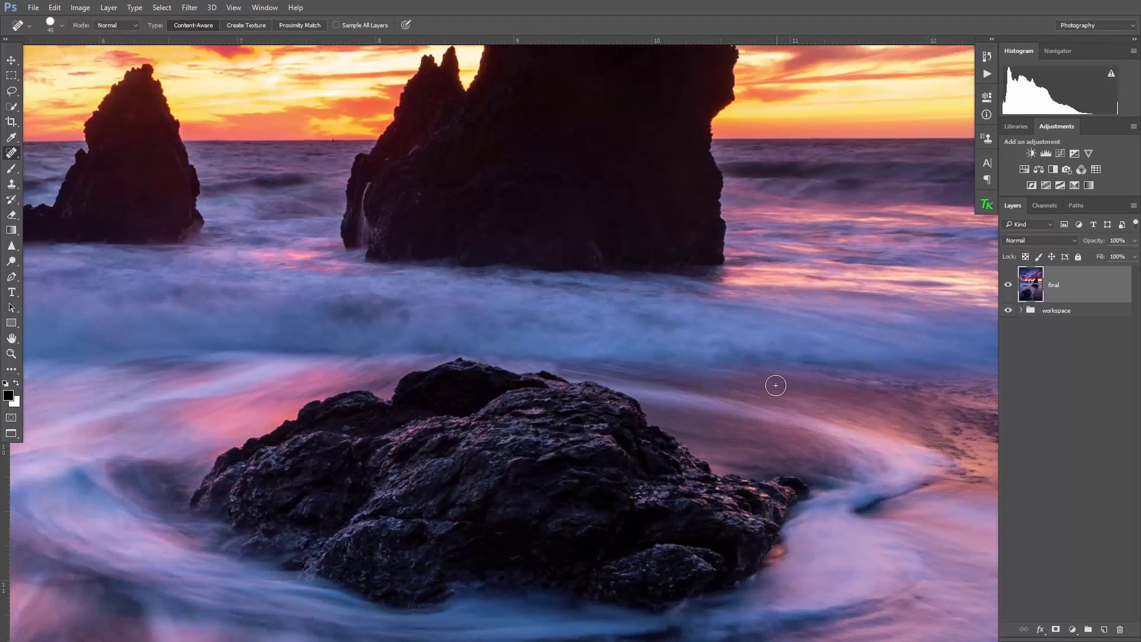
pyautogui.moveTo(390, 183); pyautogui.dragTo(451, 241)
pyautogui.scroll(10, 400, 215)
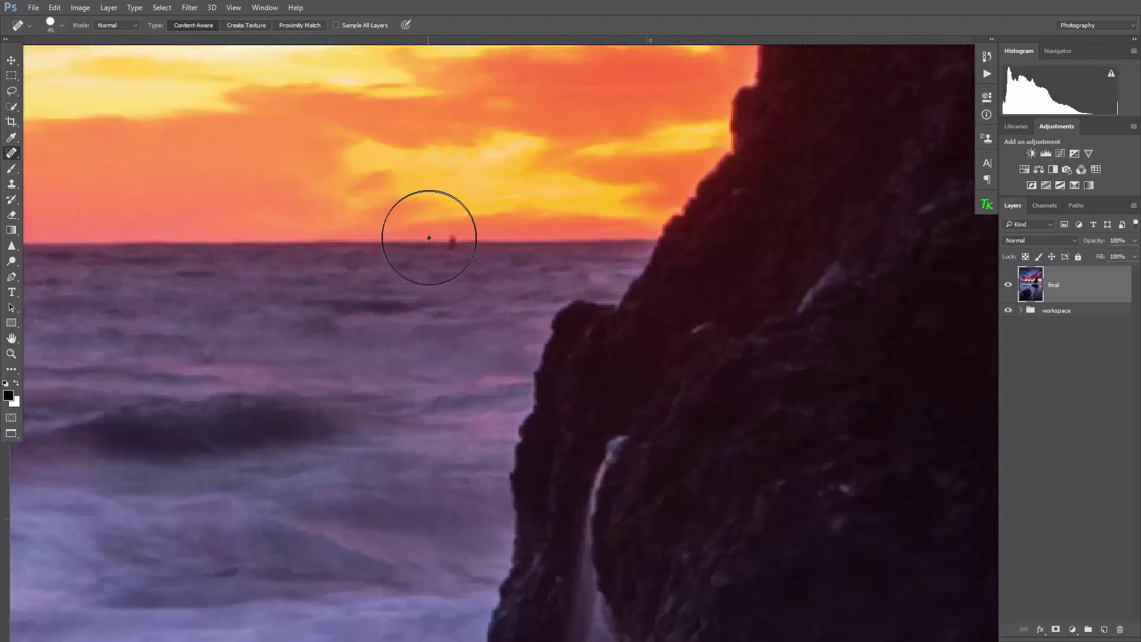
pyautogui.press('[')
pyautogui.press('[')
pyautogui.press('[')
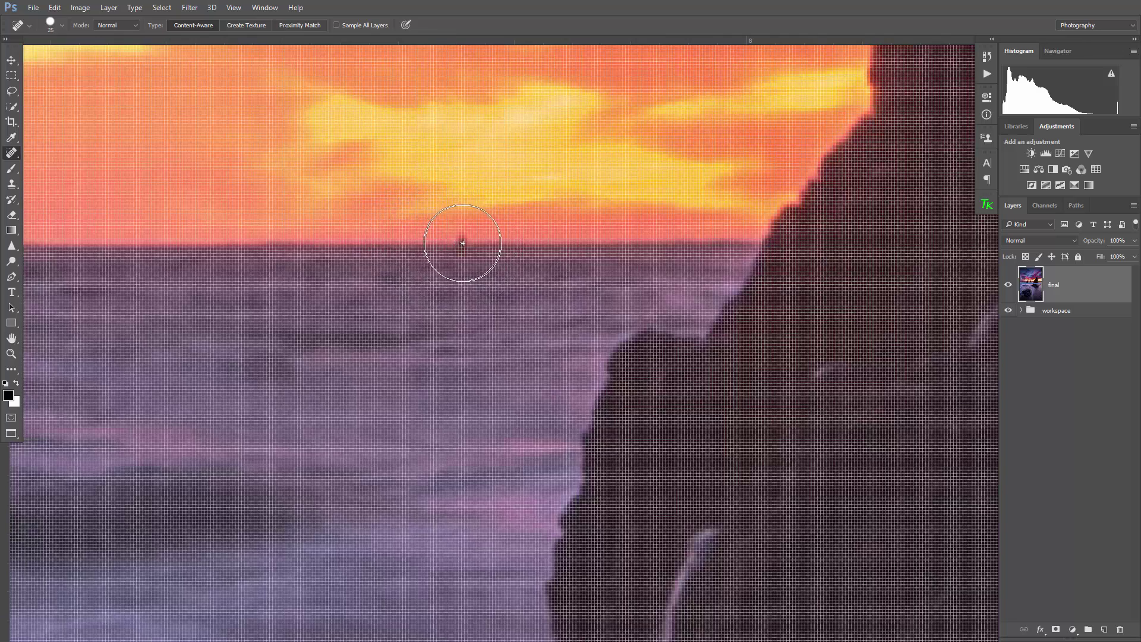
pyautogui.click(461, 242)
# Step: Inspect the sea stacks, foreground rock and streaked water up close for remaining blemishes, and review the whole image
pyautogui.scroll(-5, 564, 297)
pyautogui.scroll(-3, 564, 307)
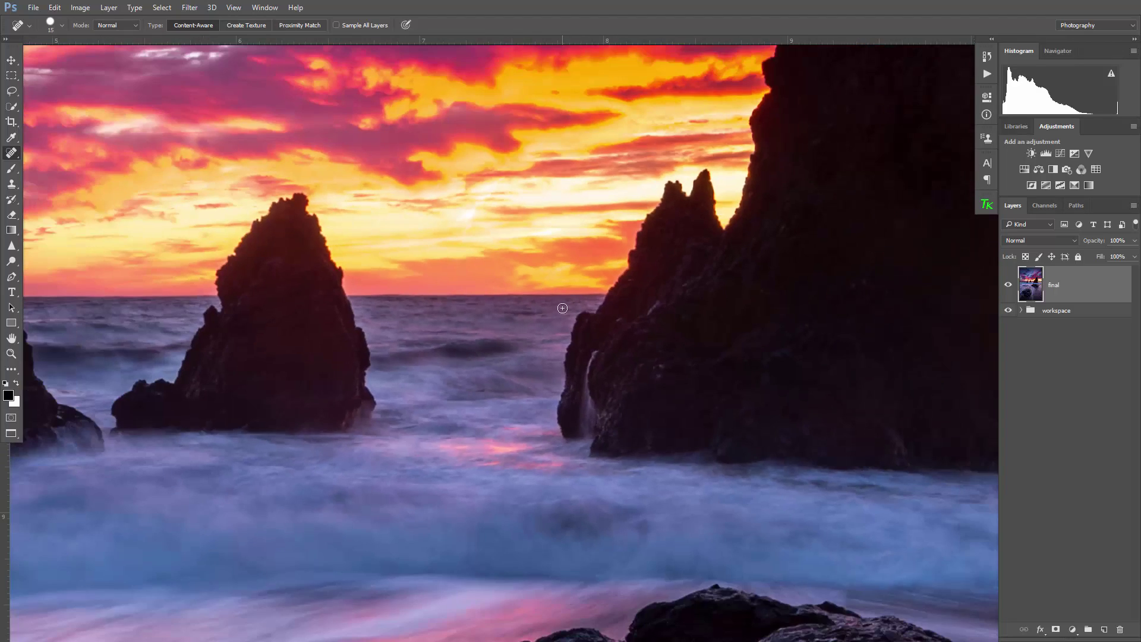
pyautogui.moveTo(291, 264); pyautogui.dragTo(785, 84)
pyautogui.moveTo(749, 254); pyautogui.dragTo(695, 84)
pyautogui.moveTo(476, 440); pyautogui.dragTo(755, 95)
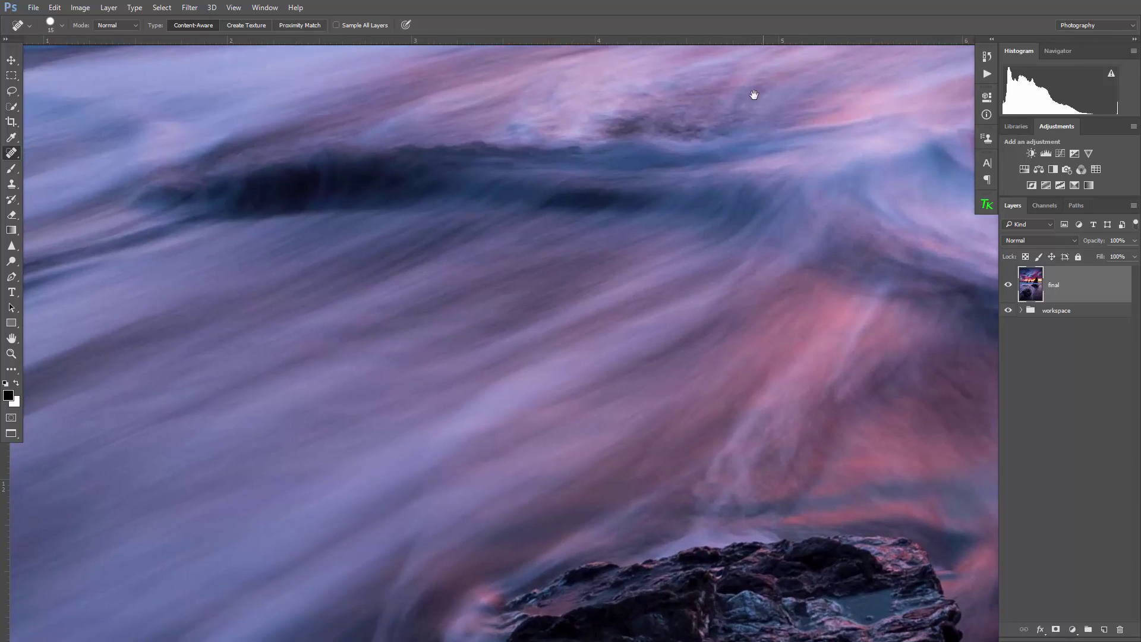
pyautogui.moveTo(529, 440); pyautogui.dragTo(657, 163)
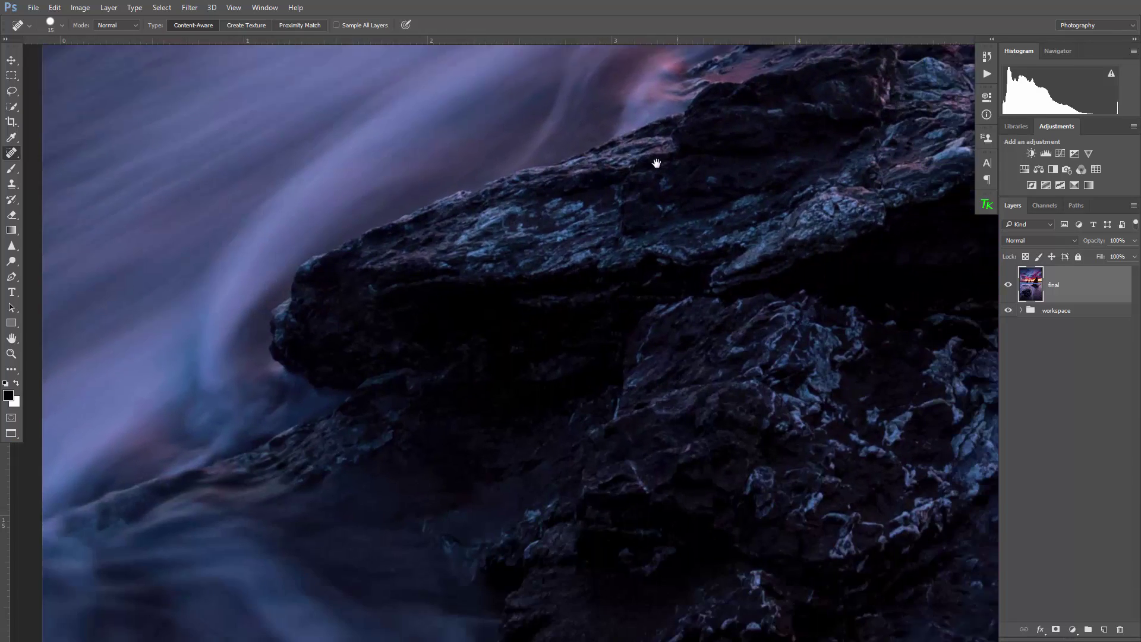
pyautogui.moveTo(722, 312); pyautogui.dragTo(583, 117)
pyautogui.moveTo(697, 293); pyautogui.dragTo(69, 288)
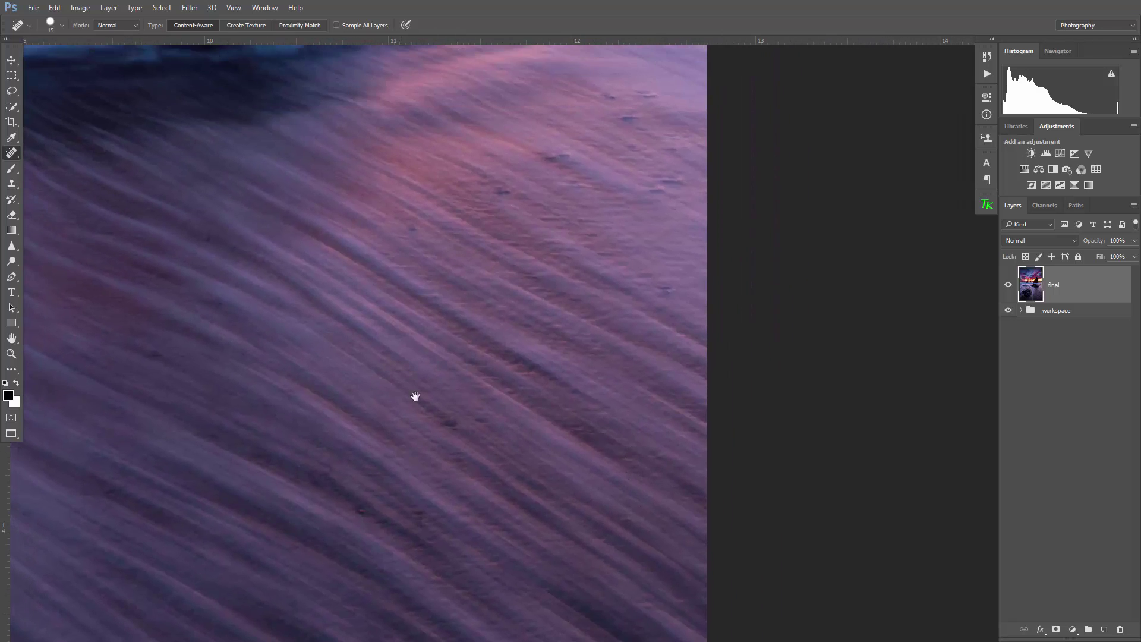
pyautogui.moveTo(415, 396); pyautogui.dragTo(642, 413)
pyautogui.moveTo(416, 333); pyautogui.dragTo(654, 416)
pyautogui.moveTo(448, 364); pyautogui.dragTo(492, 357)
pyautogui.moveTo(983, 357); pyautogui.dragTo(540, 551)
pyautogui.moveTo(540, 438); pyautogui.dragTo(721, 423)
pyautogui.scroll(-2, 624, 414)
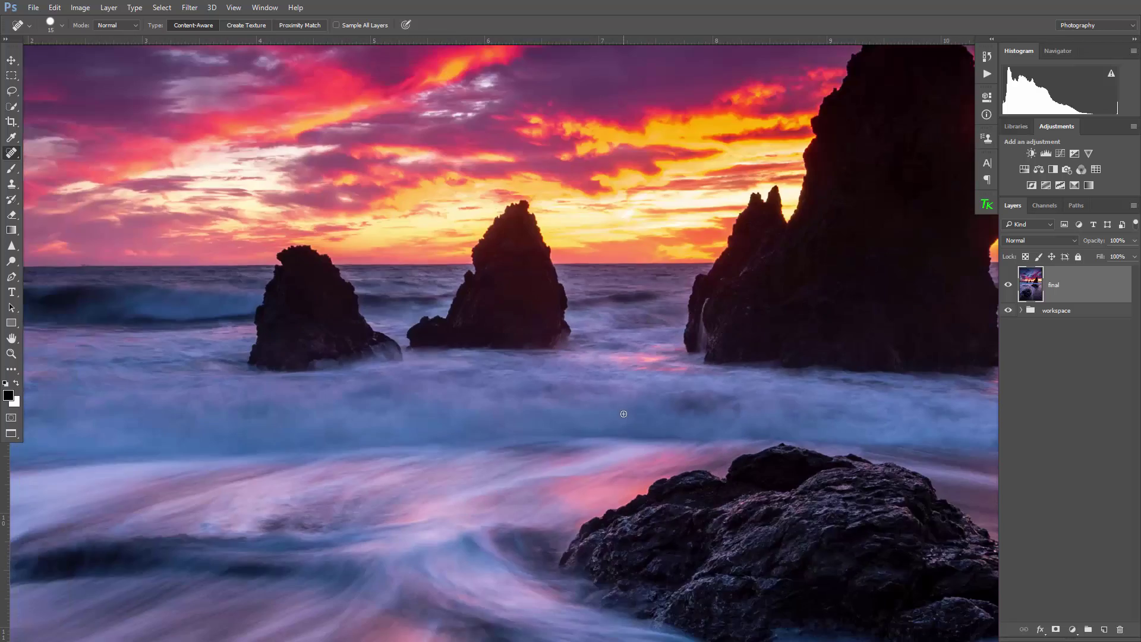
pyautogui.scroll(-6, 623, 413)
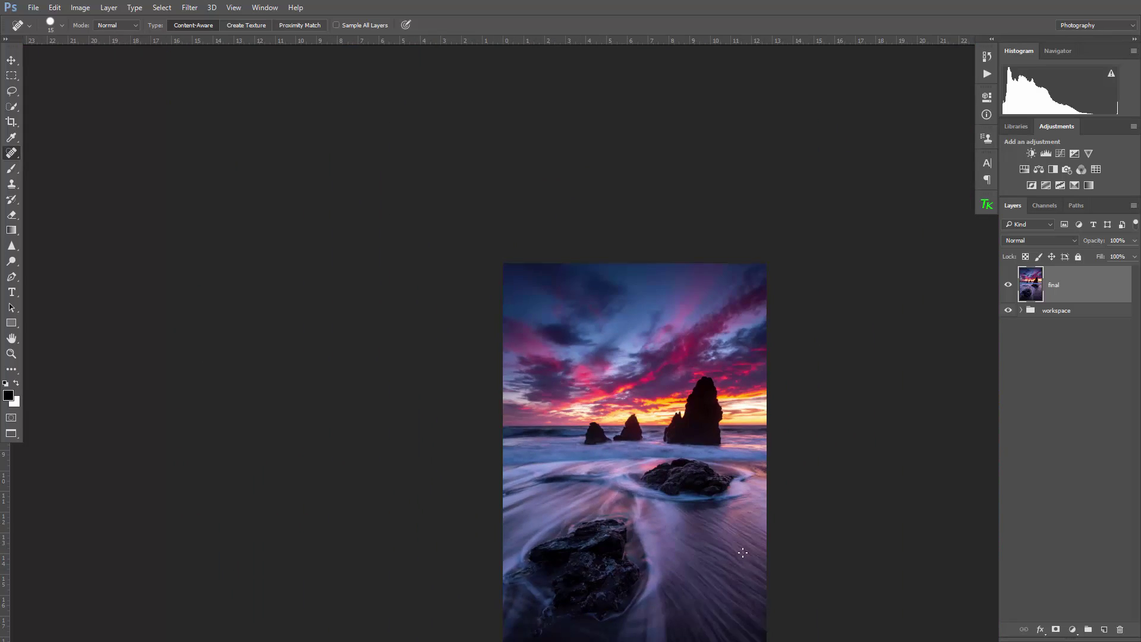
pyautogui.scroll(3, 743, 553)
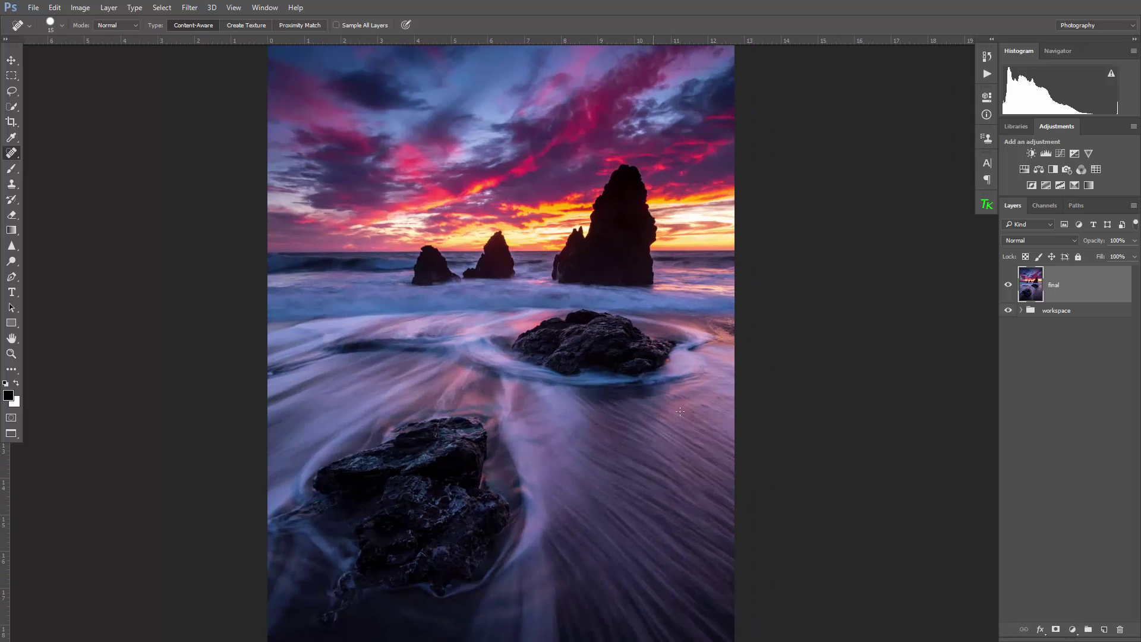
pyautogui.click(1064, 407)
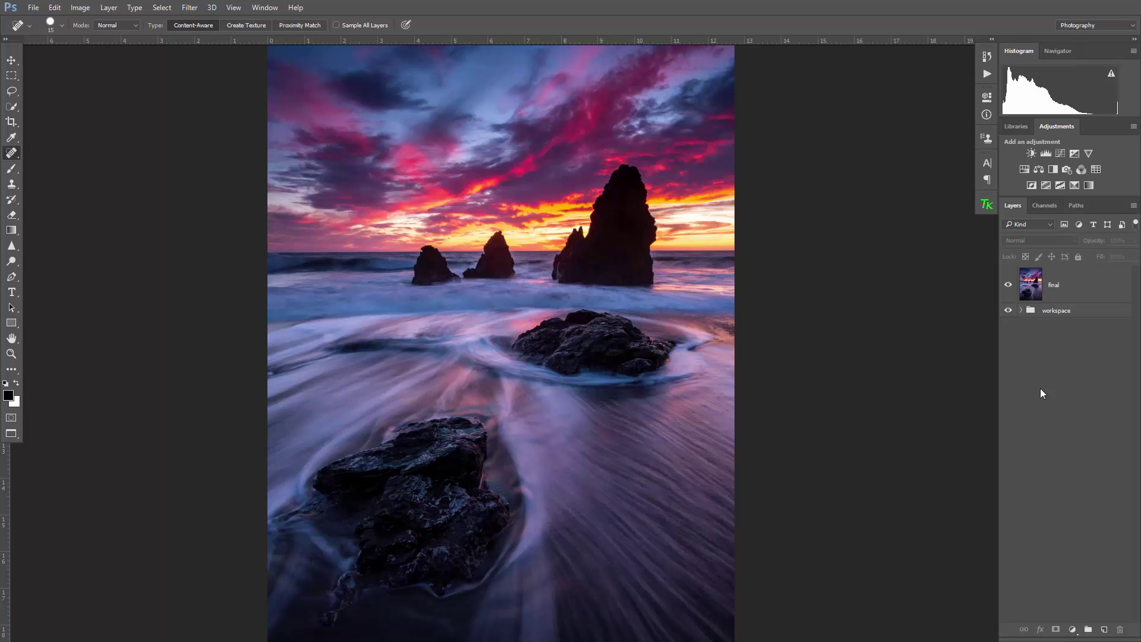
pyautogui.hotkey('ctrl', '0')
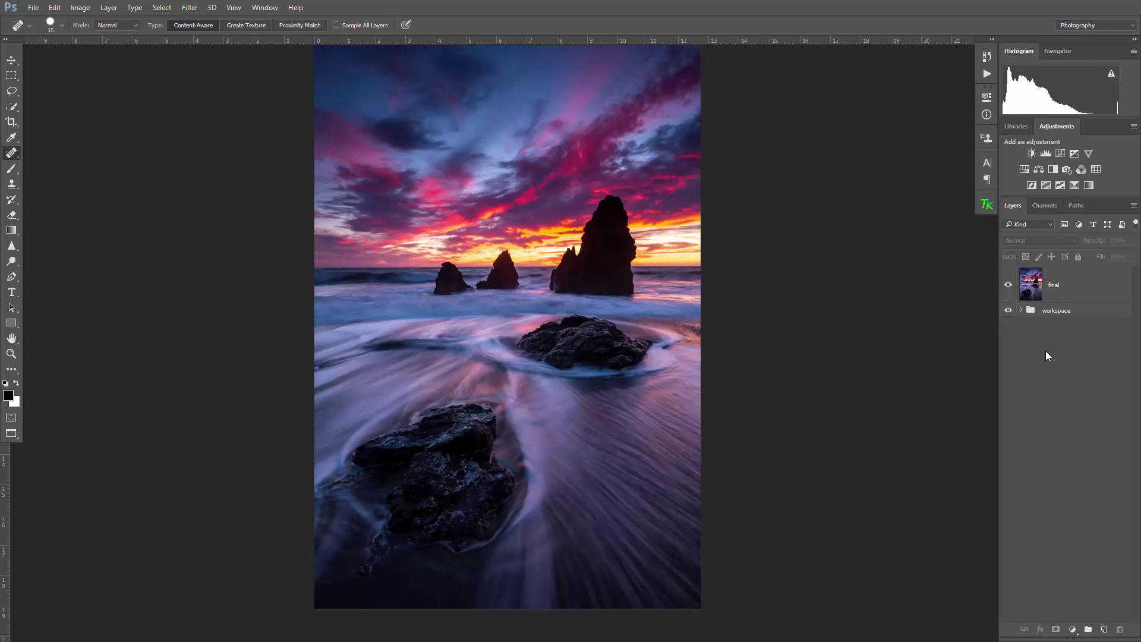
# Step: Duplicate the final layer, and name the lower layer sharp and the upper copy blur
pyautogui.click(1068, 290)
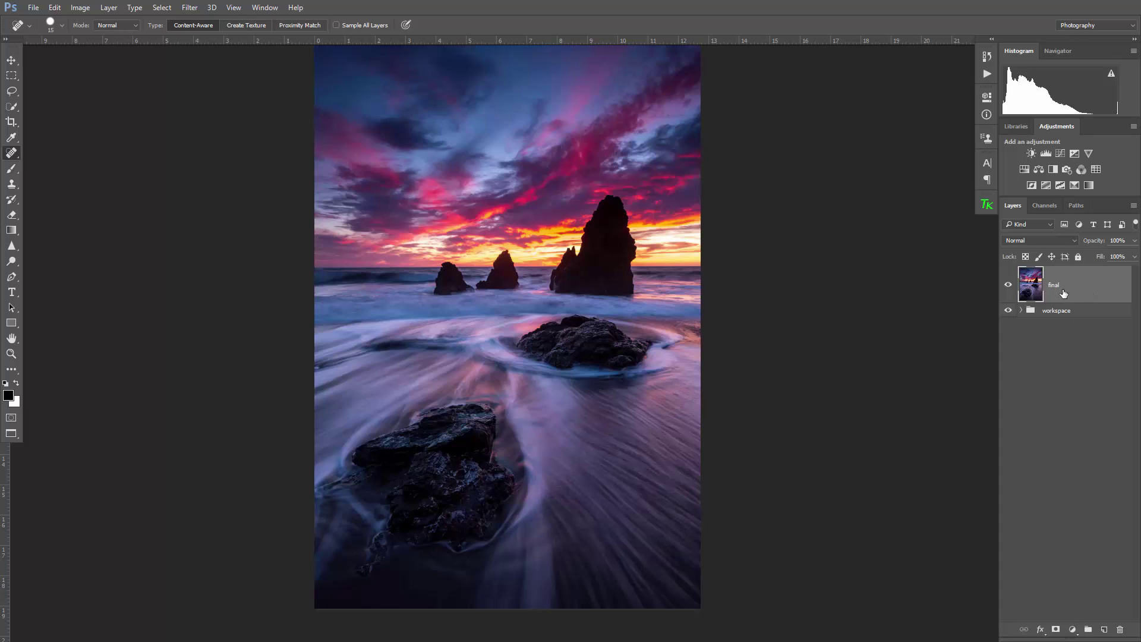
pyautogui.hotkey('ctrl', 'j')
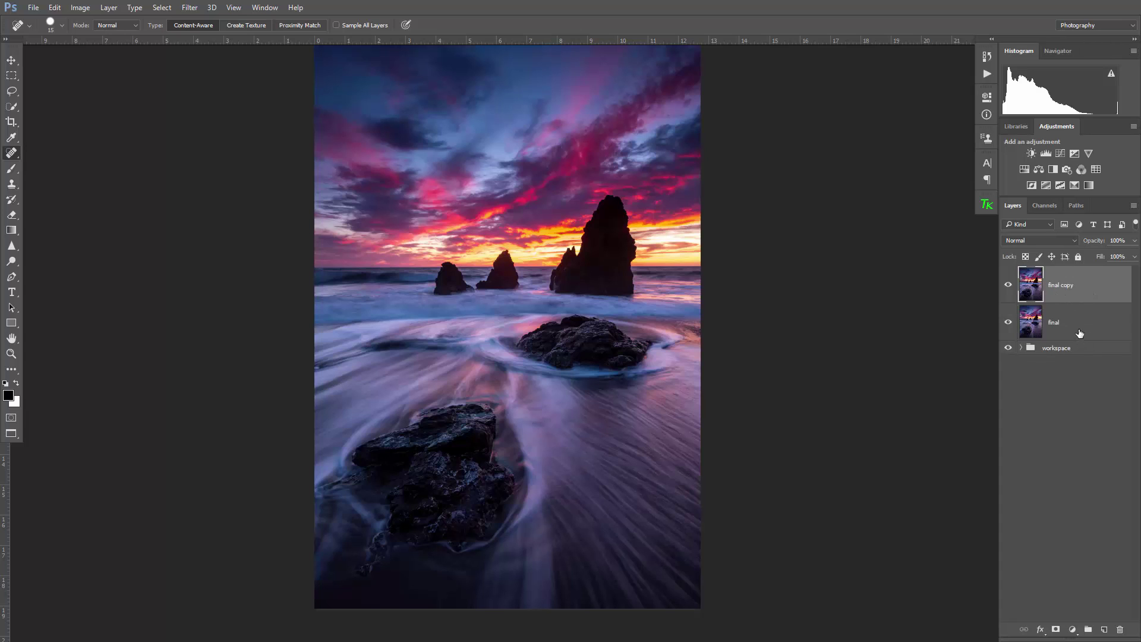
pyautogui.click(1080, 328)
pyautogui.doubleClick(1054, 322)
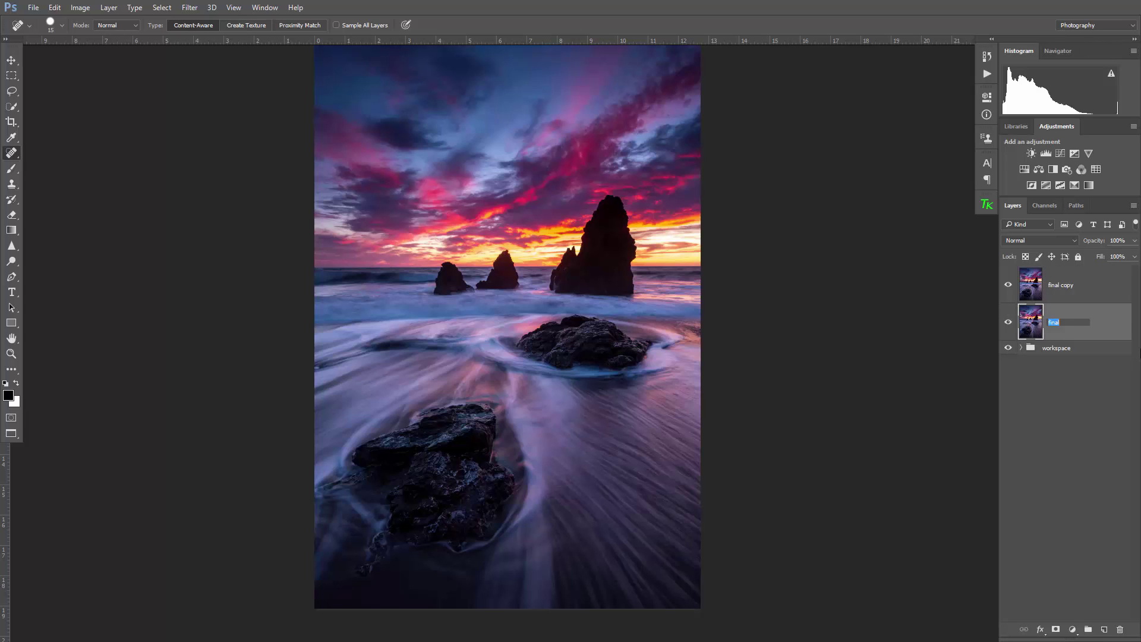
pyautogui.write('sharp')
pyautogui.hotkey('shift', 'Tab')
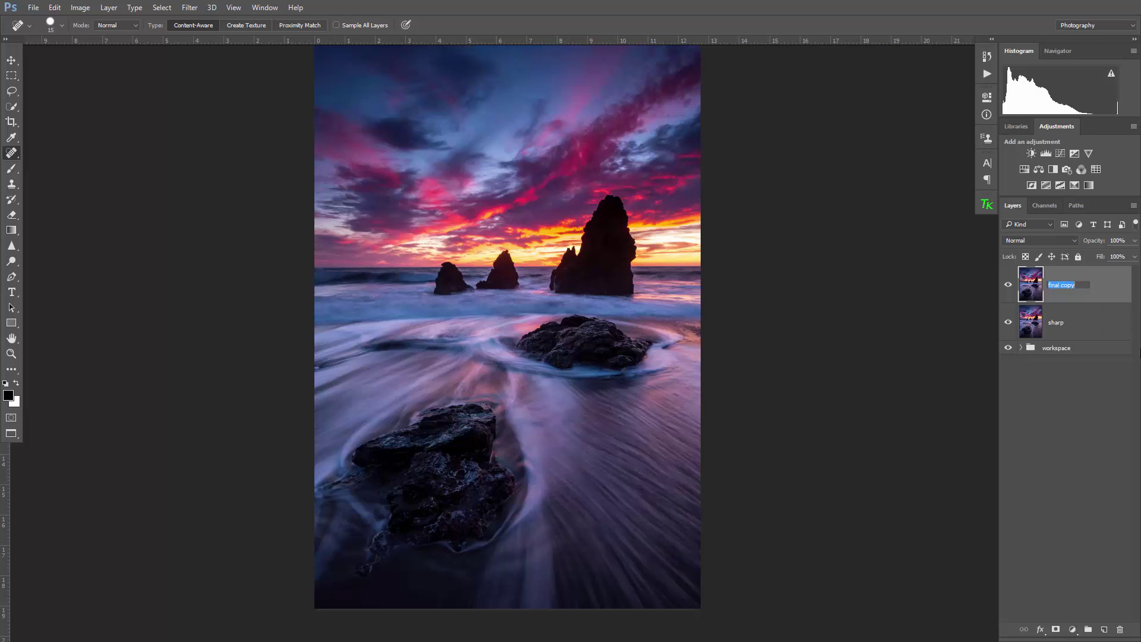
pyautogui.write('blur')
pyautogui.press('Return')
pyautogui.press('Tab')
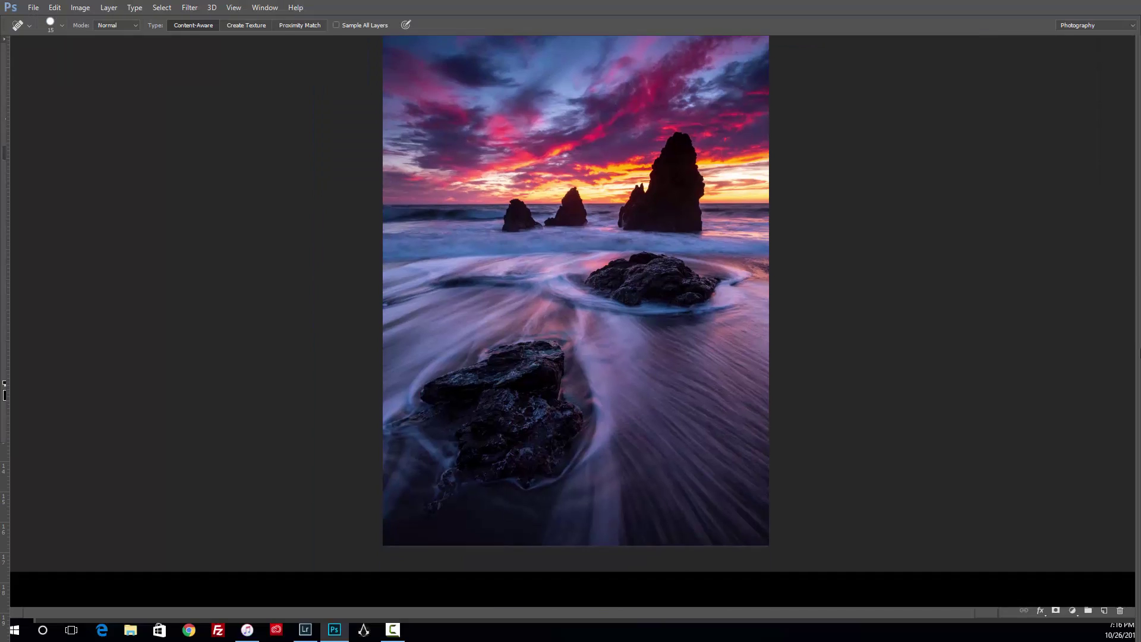
pyautogui.press('Tab')
# Step: Hide the blur layer and apply Smart Sharpen to the sharp layer with amount 250%, radius 2.0 px, noise reduction 20% and Lens Blur removal
pyautogui.click(1008, 285)
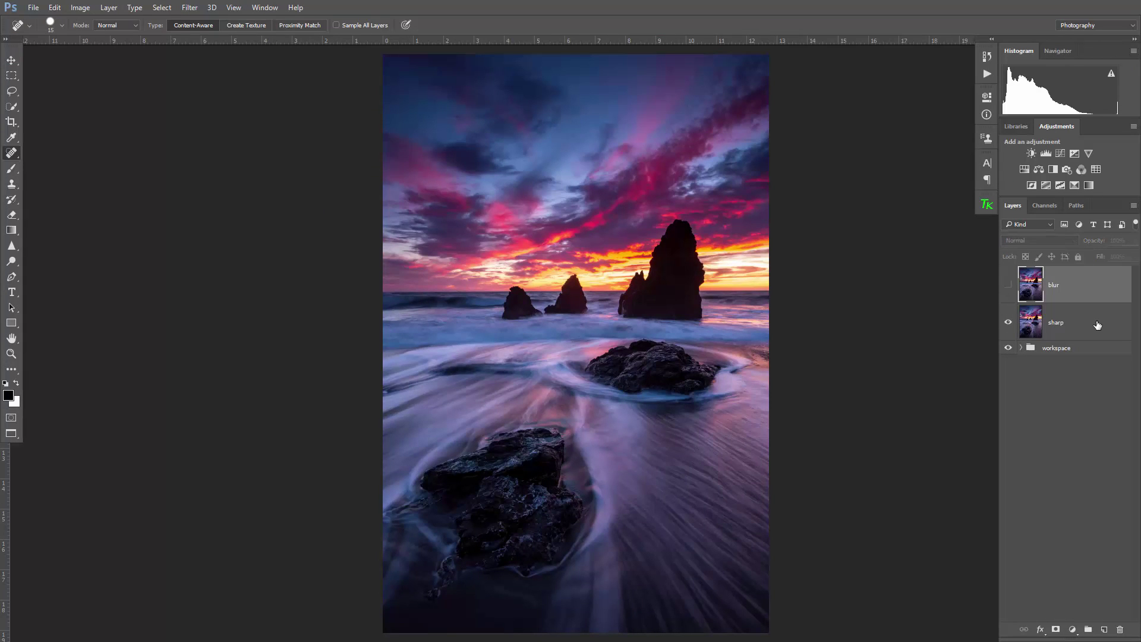
pyautogui.click(1097, 325)
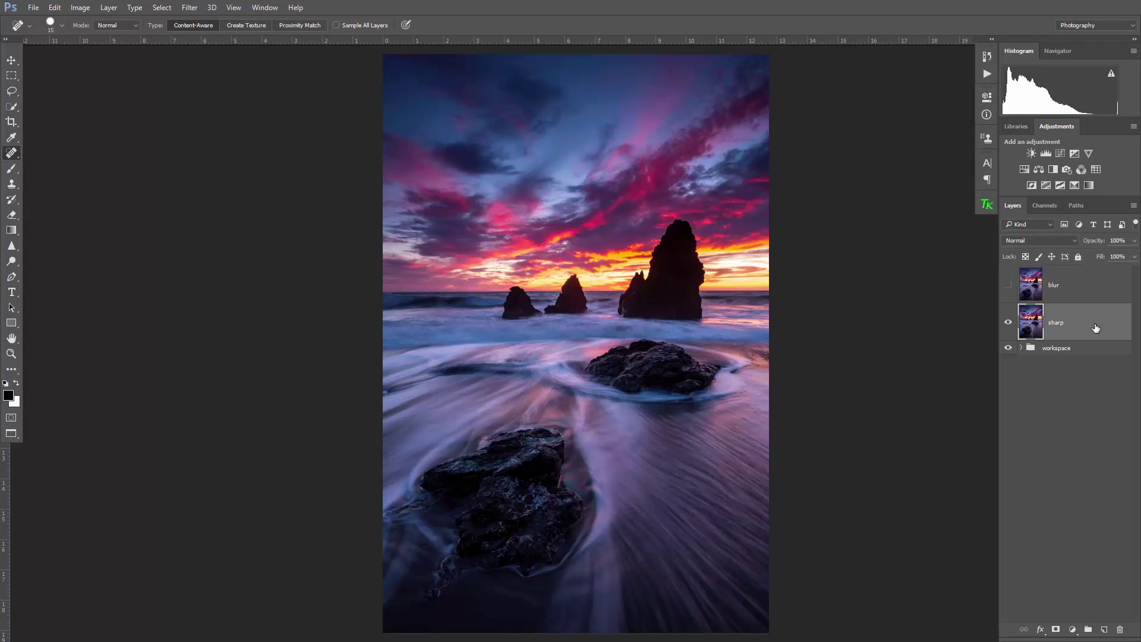
pyautogui.click(196, 9)
pyautogui.moveTo(218, 206)
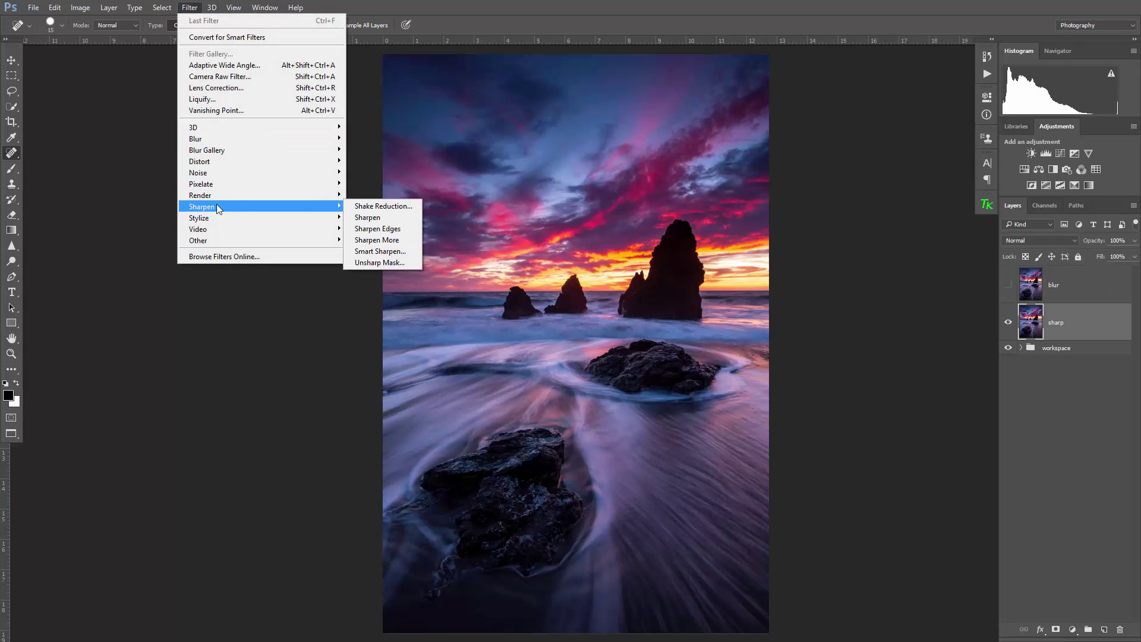
pyautogui.click(371, 254)
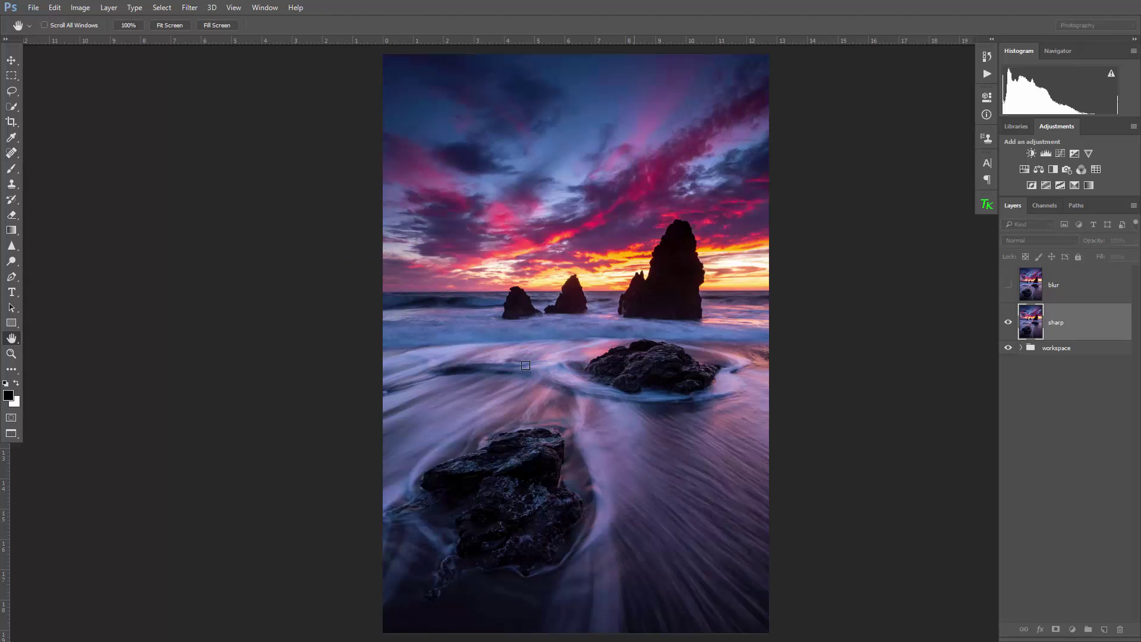
pyautogui.moveTo(311, 342); pyautogui.dragTo(153, 410)
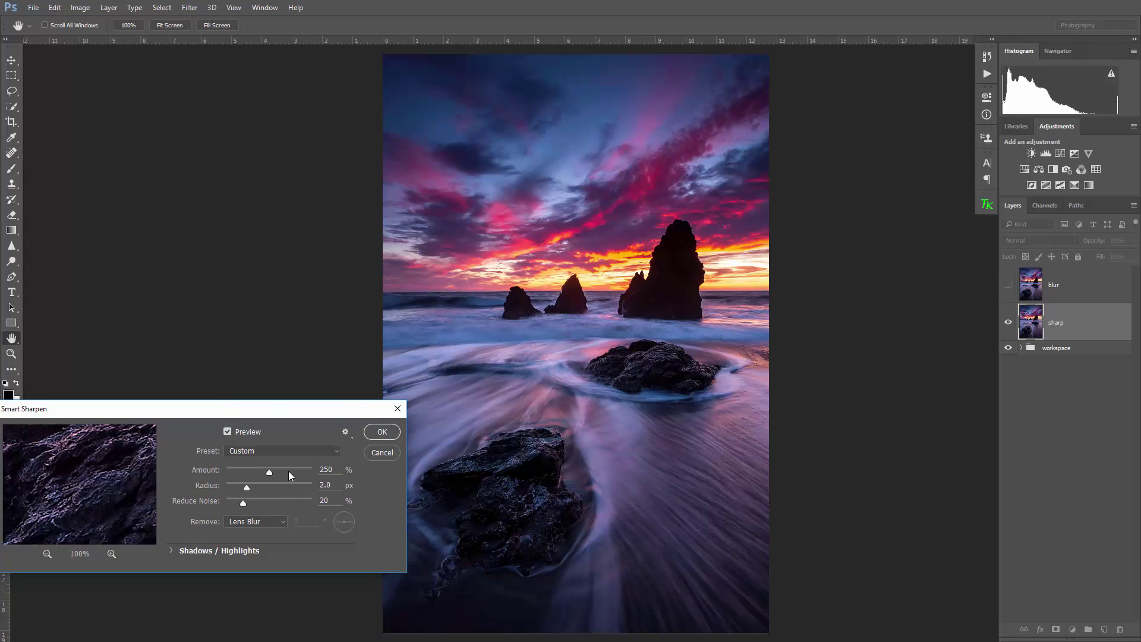
pyautogui.moveTo(149, 437); pyautogui.dragTo(116, 512)
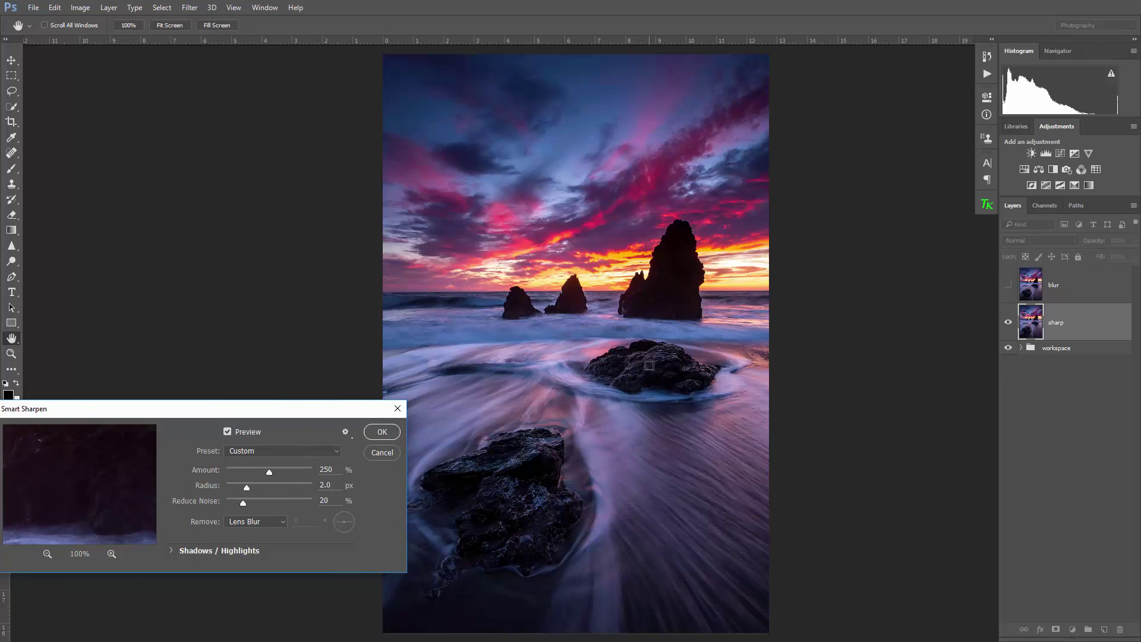
# Step: Examine the sharpened detail in the sea stacks, the rocks and the surrounding water up close
pyautogui.scroll(2, 649, 365)
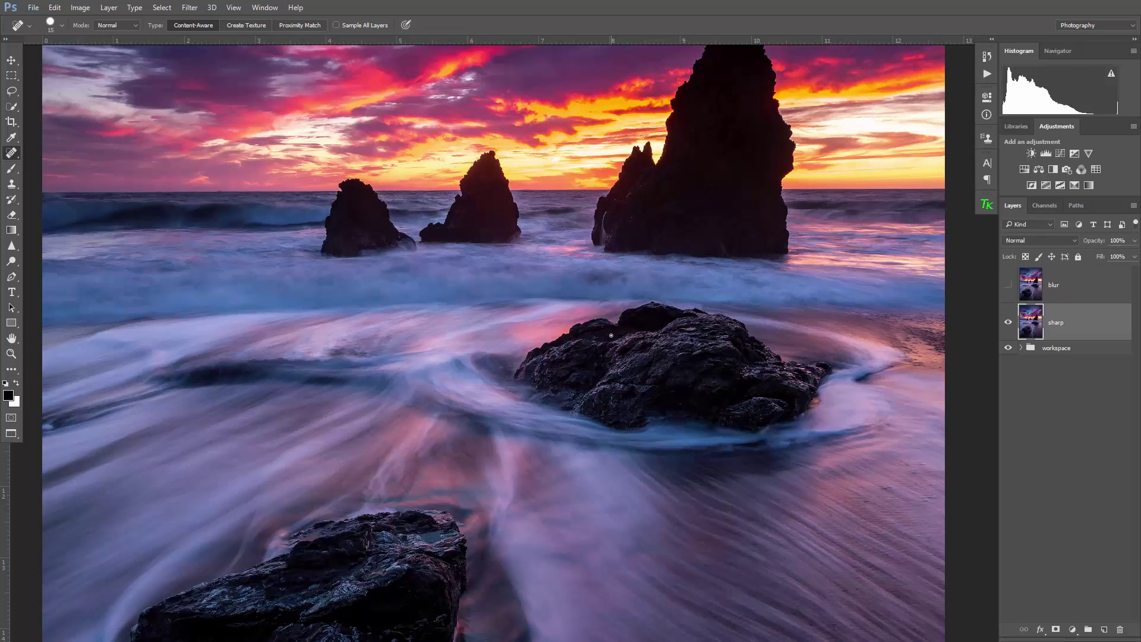
pyautogui.scroll(3, 625, 239)
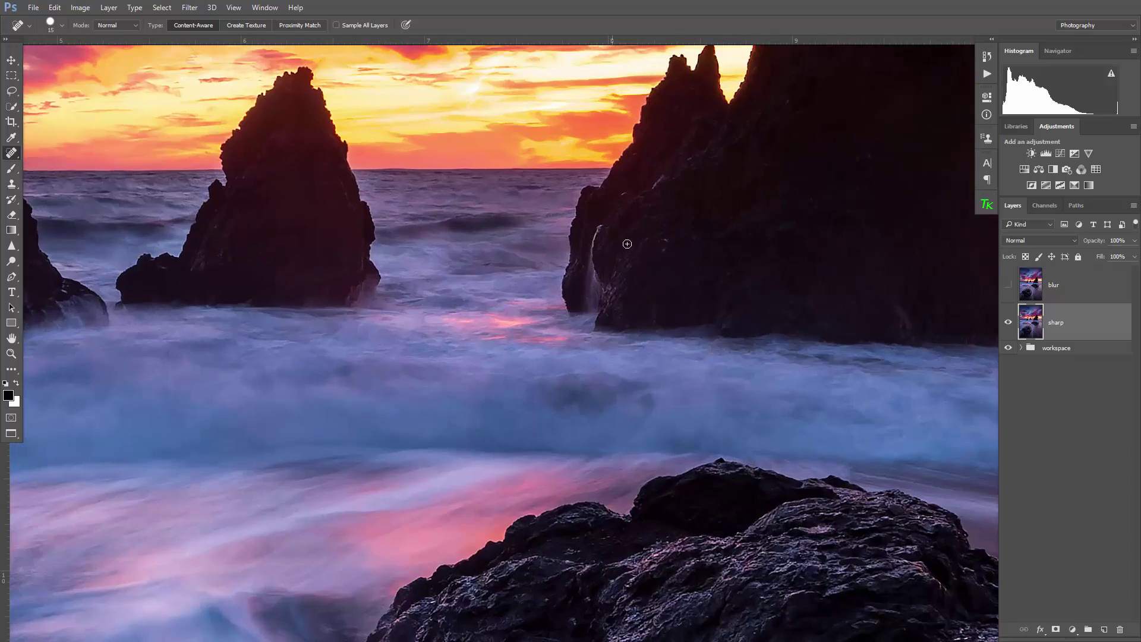
pyautogui.scroll(-4, 635, 279)
pyautogui.scroll(-4, 632, 327)
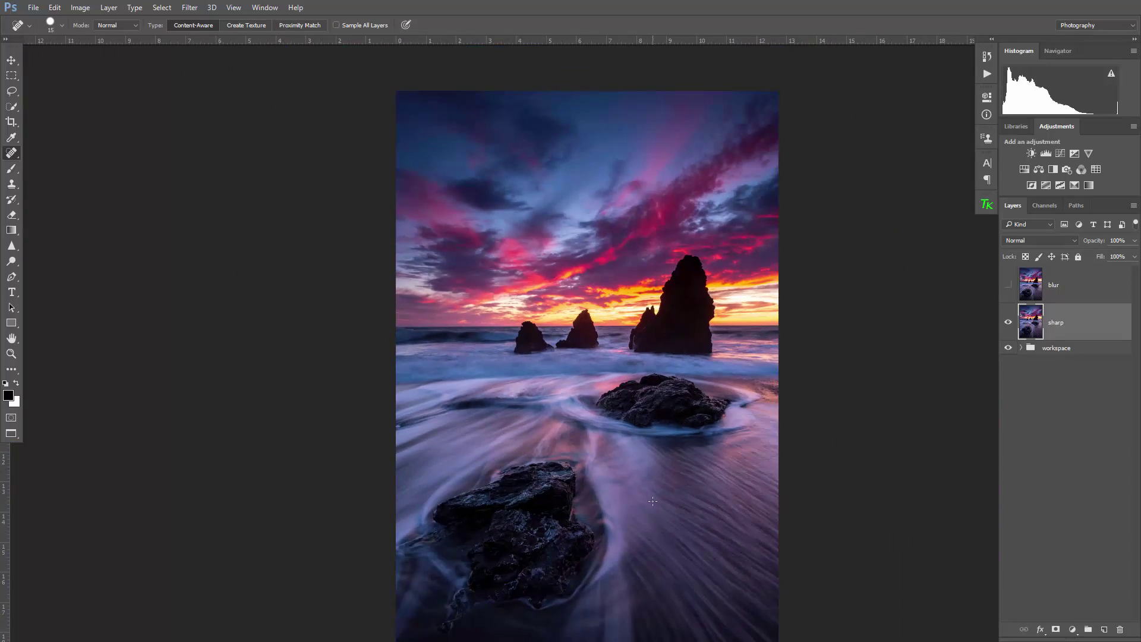
pyautogui.scroll(4, 616, 278)
pyautogui.scroll(3, 494, 511)
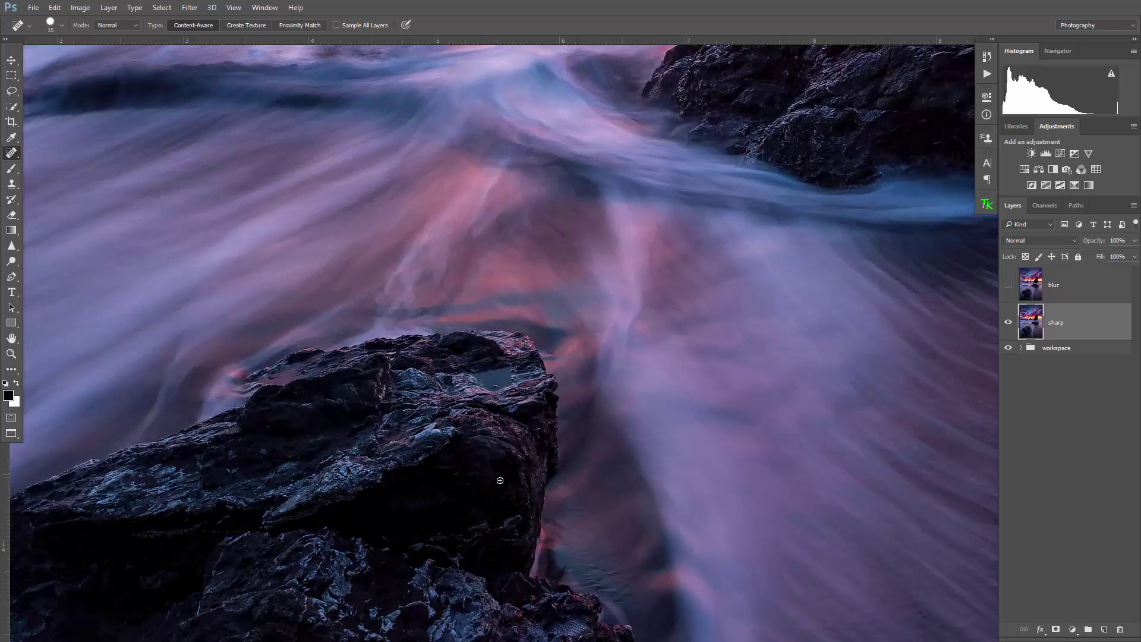
pyautogui.moveTo(553, 479); pyautogui.dragTo(545, 311)
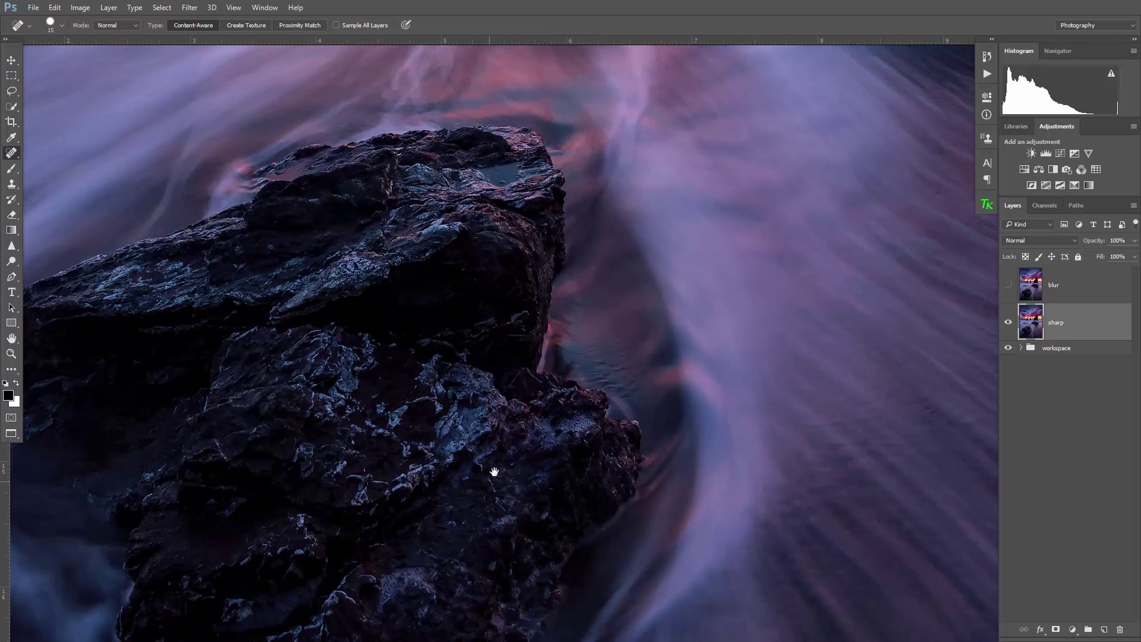
pyautogui.moveTo(491, 469); pyautogui.dragTo(614, 359)
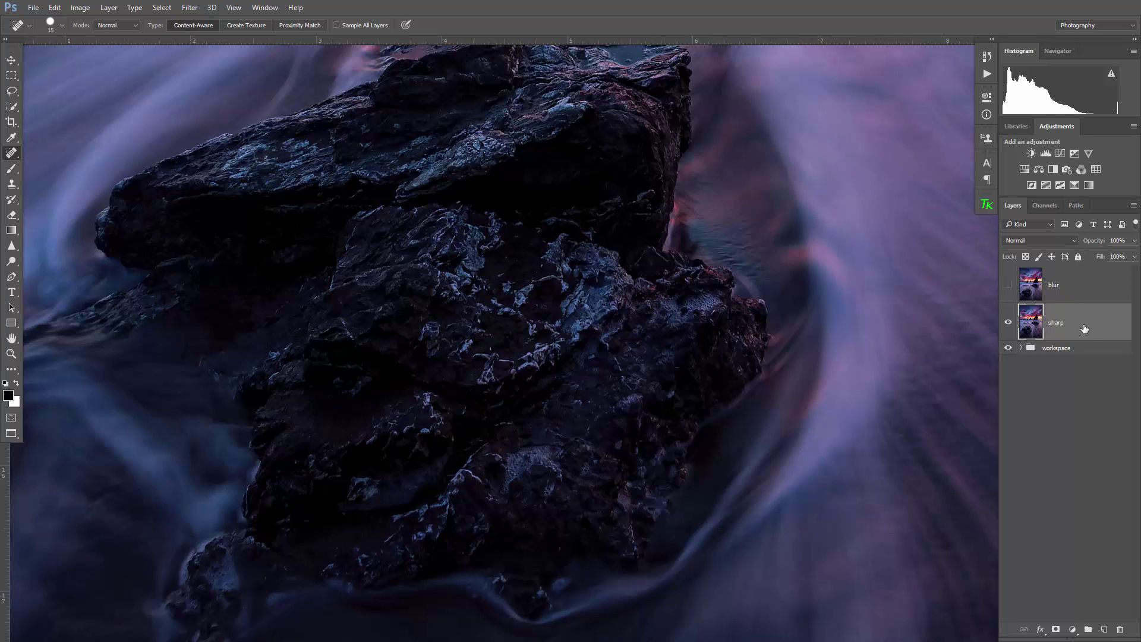
# Step: Compare the foreground rock before and after sharpening through the history, and revert to the state before Smart Sharpen
pyautogui.click(987, 56)
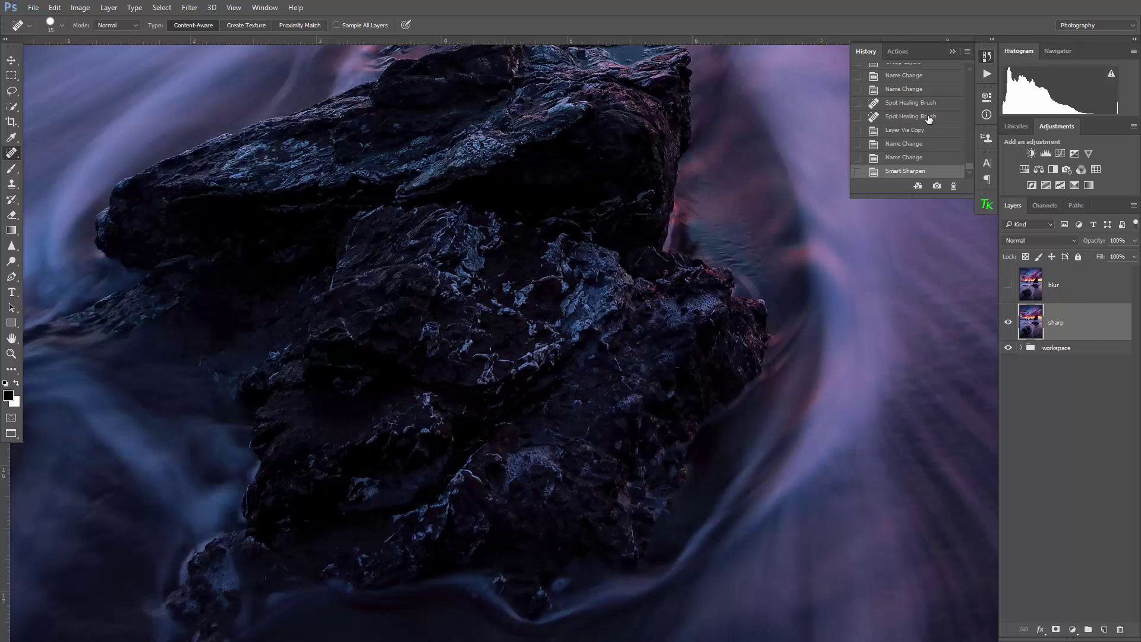
pyautogui.click(920, 160)
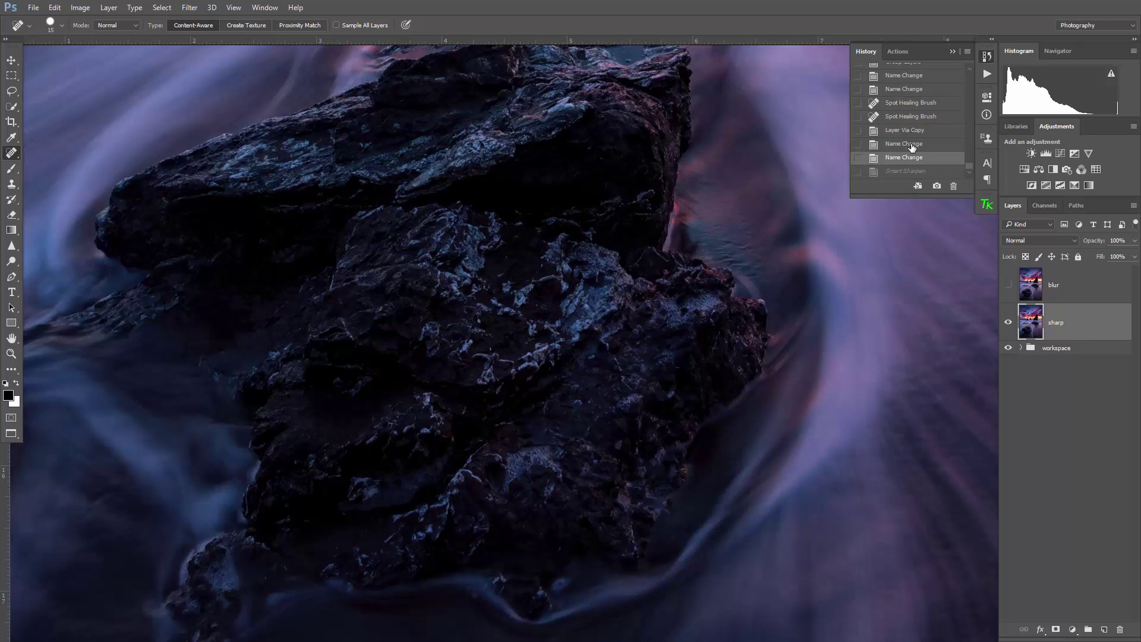
pyautogui.click(913, 171)
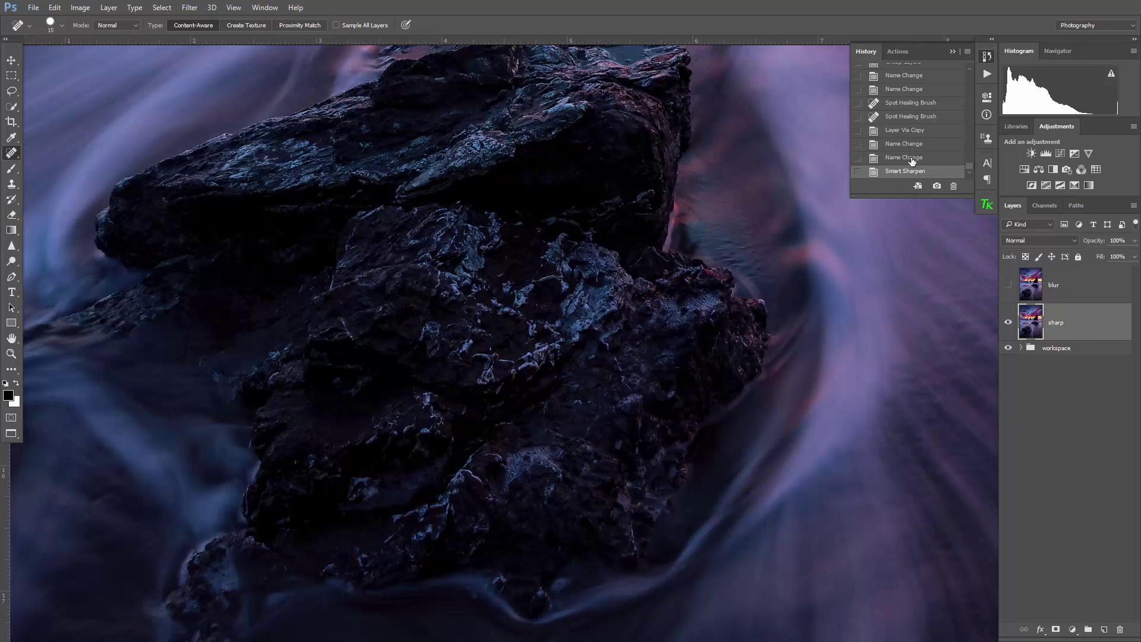
pyautogui.click(914, 159)
pyautogui.click(952, 52)
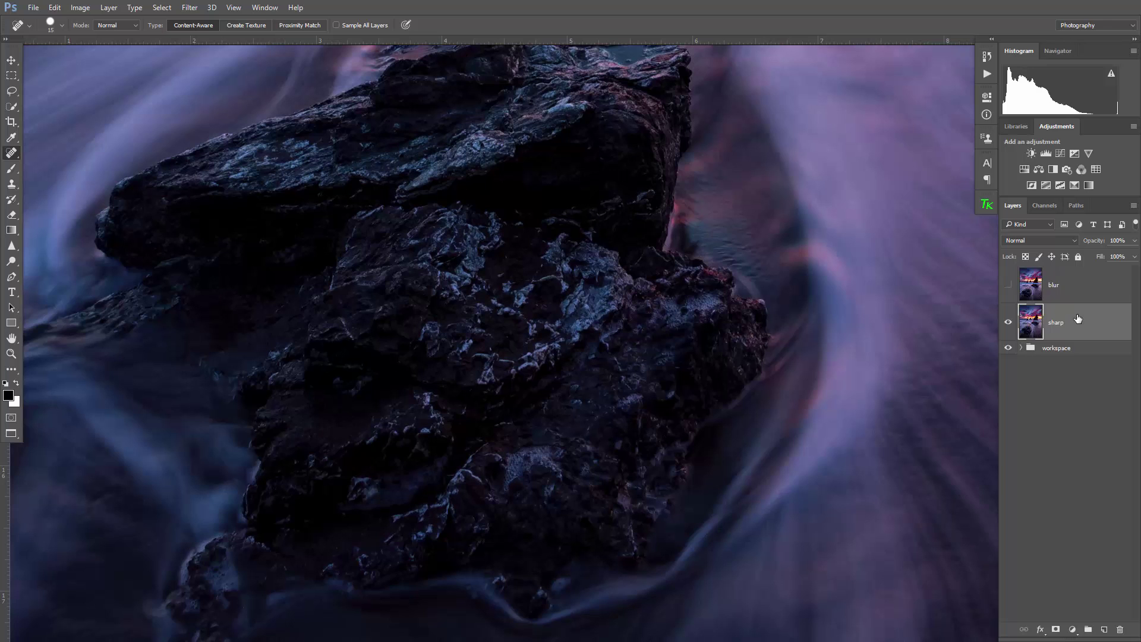
# Step: Convert both the sharp layer and the blur layer to smart objects
pyautogui.rightClick(1074, 321)
pyautogui.click(983, 219)
pyautogui.rightClick(1036, 285)
pyautogui.click(1007, 220)
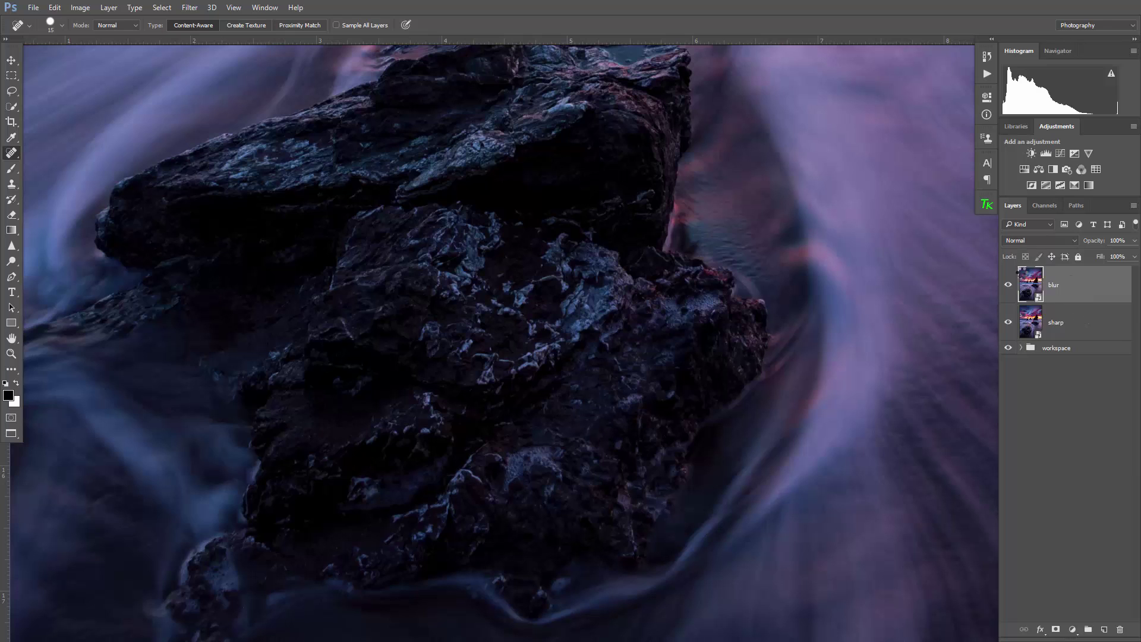
# Step: Hide the blur layer and reapply Smart Sharpen to the sharp smart object at 250%, radius 2.0 px, noise reduction 20%, Lens Blur removal
pyautogui.click(1093, 319)
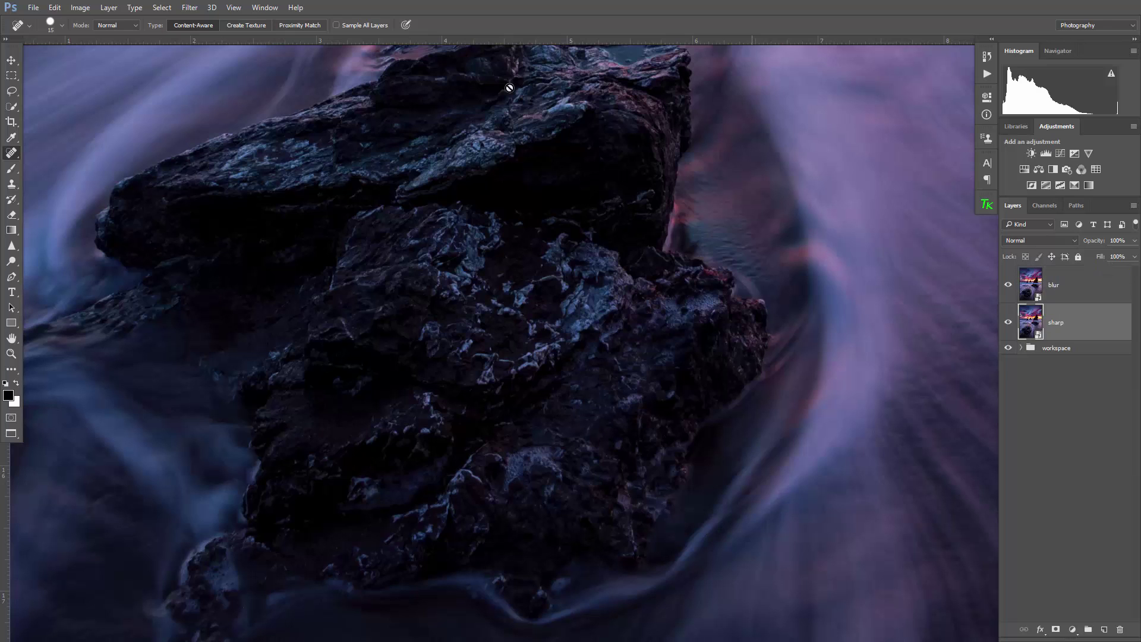
pyautogui.click(1008, 284)
pyautogui.click(191, 7)
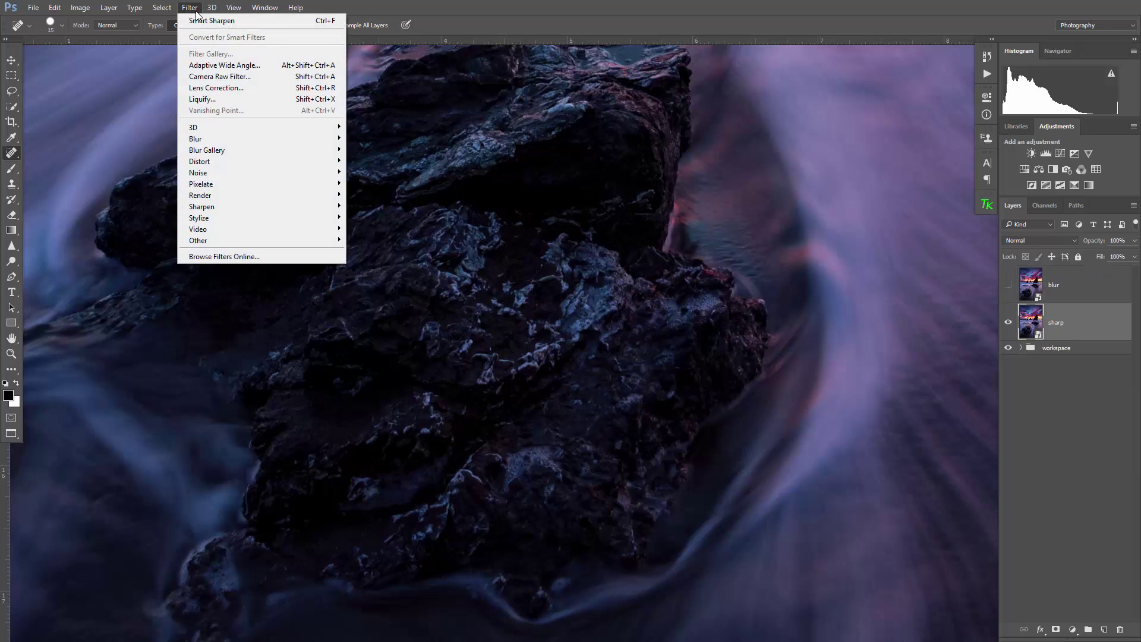
pyautogui.click(202, 20)
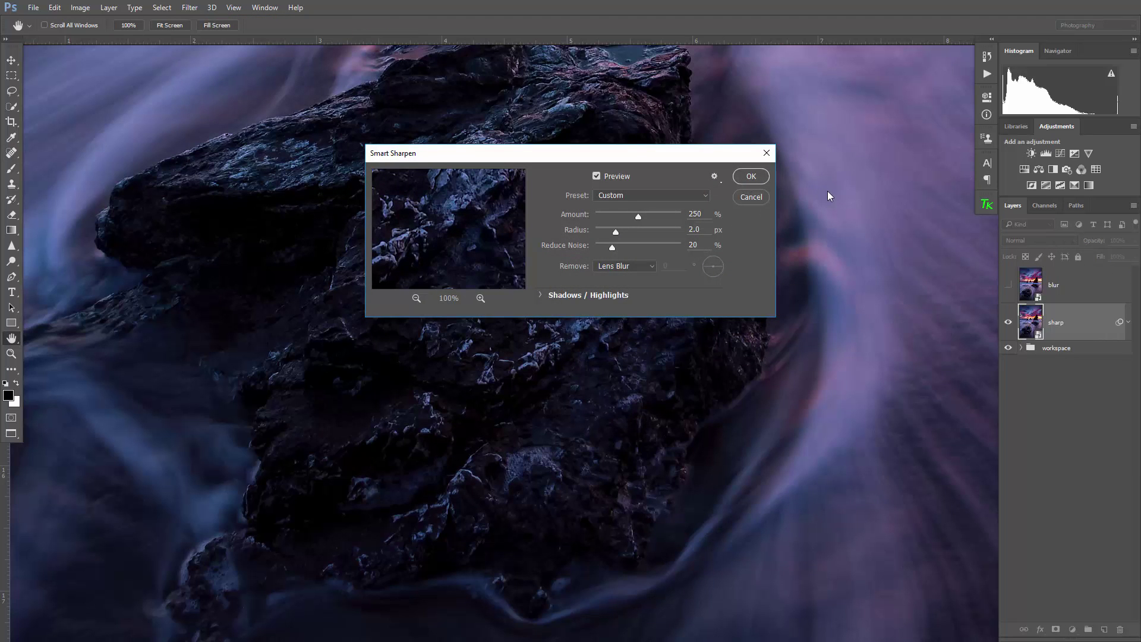
pyautogui.click(754, 178)
pyautogui.press('j')
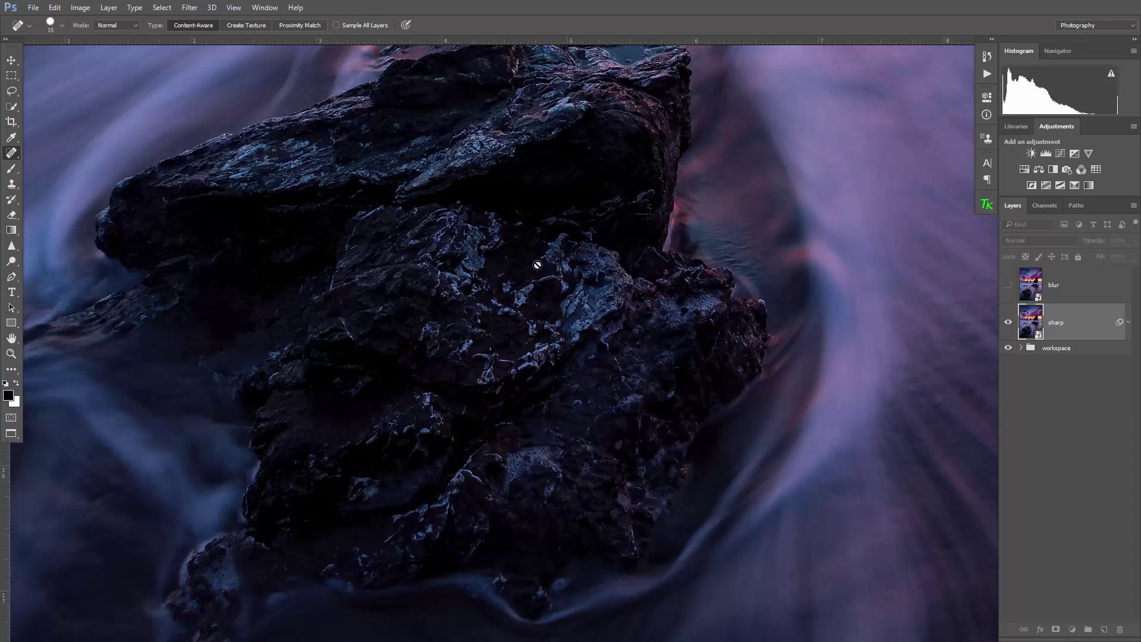
# Step: Show the blur layer and apply Gaussian Blur to it with a radius of 35 pixels
pyautogui.click(1008, 285)
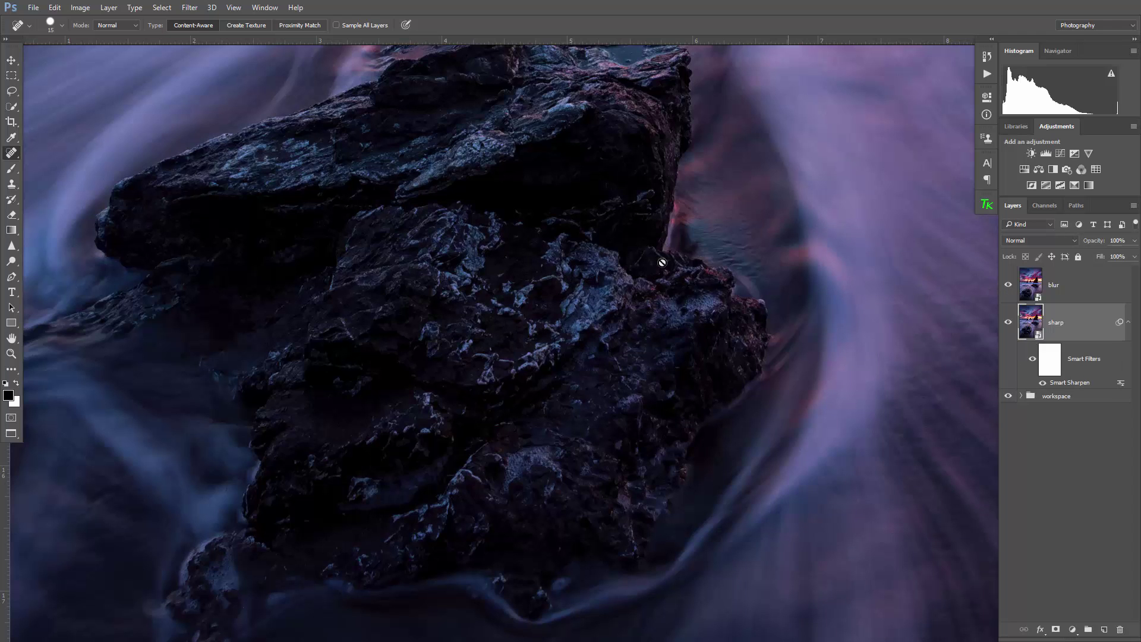
pyautogui.scroll(-2, 589, 225)
pyautogui.scroll(-6, 589, 225)
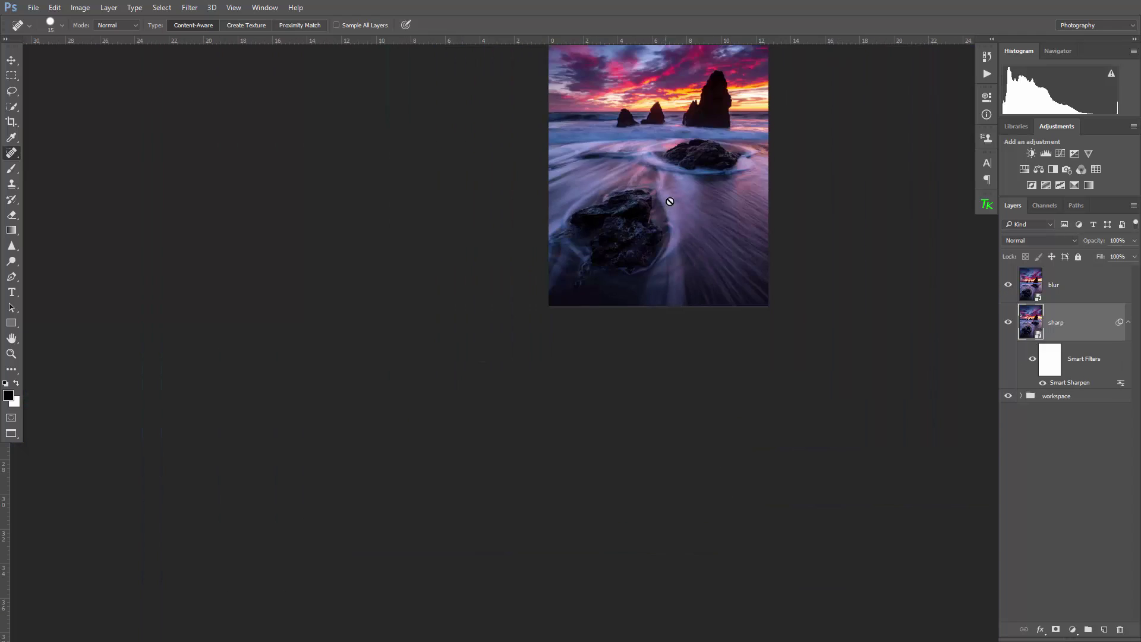
pyautogui.scroll(3, 728, 133)
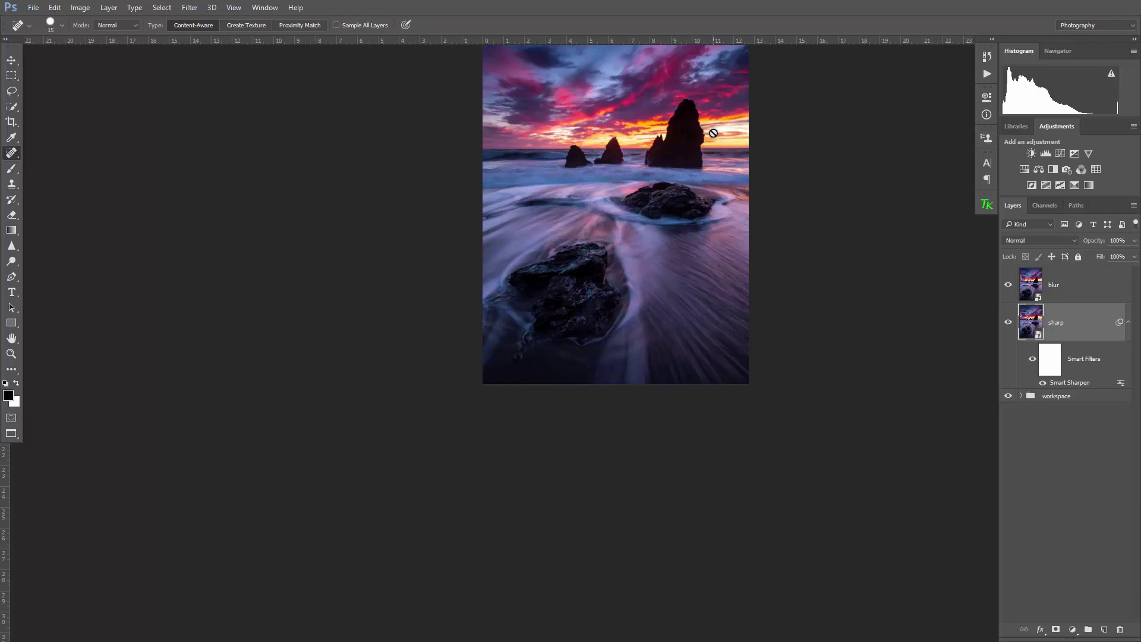
pyautogui.moveTo(716, 146); pyautogui.dragTo(683, 222)
pyautogui.scroll(1, 683, 221)
pyautogui.click(1067, 286)
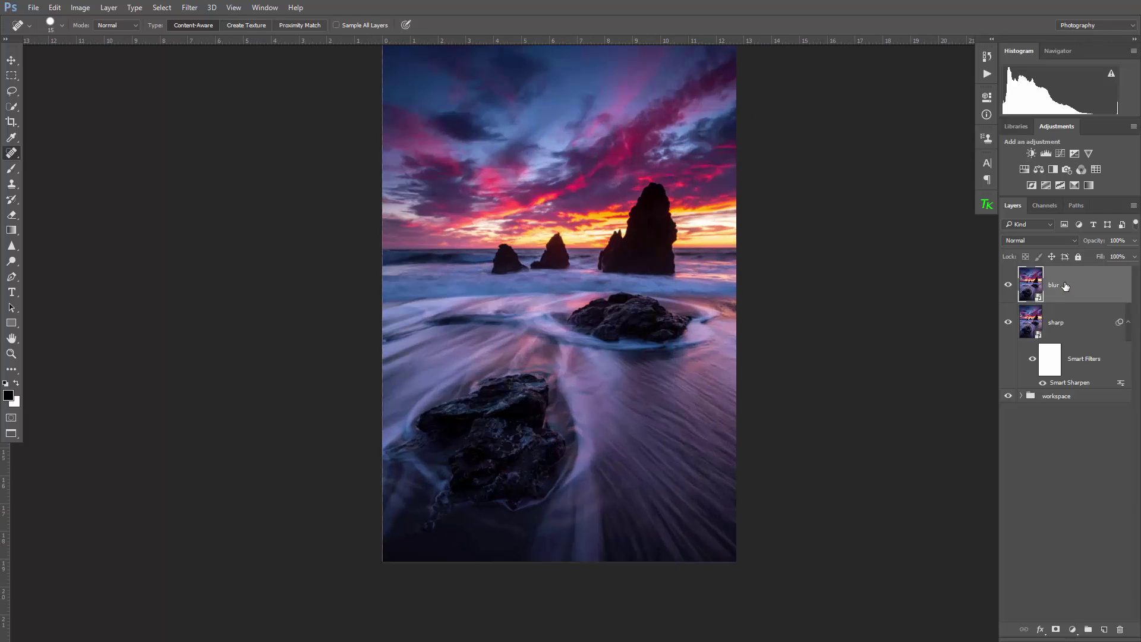
pyautogui.click(189, 7)
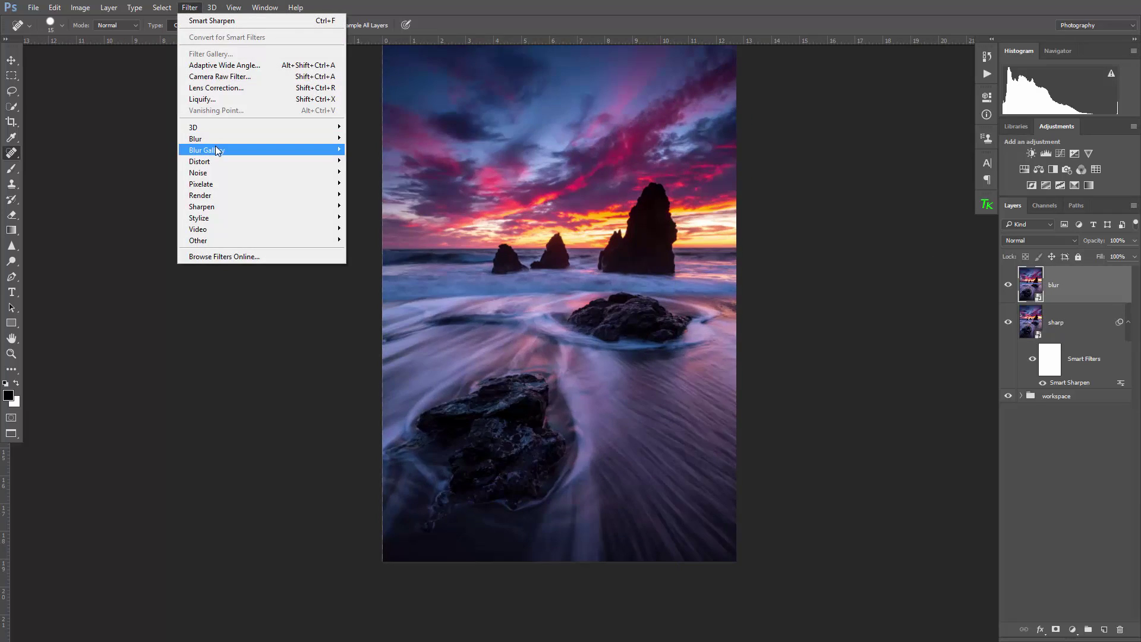
pyautogui.moveTo(220, 138)
pyautogui.click(394, 182)
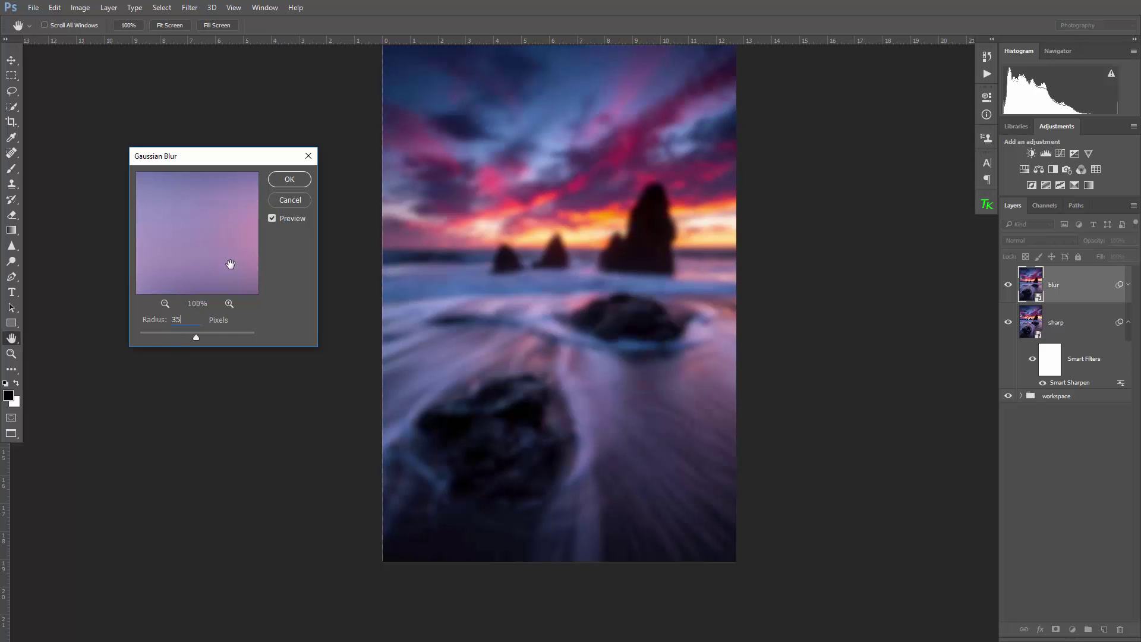
pyautogui.click(289, 179)
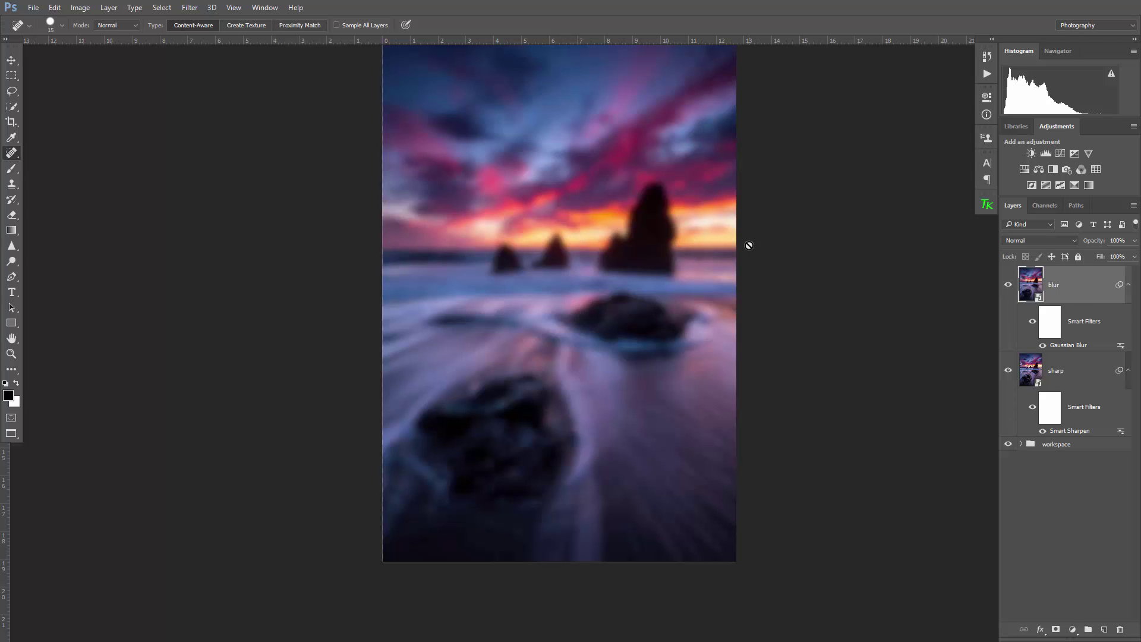
# Step: Hide the blur layer, select the sharp layer, and load the image's RGB luminosity as a selection of the bright areas
pyautogui.moveTo(689, 237); pyautogui.dragTo(678, 258)
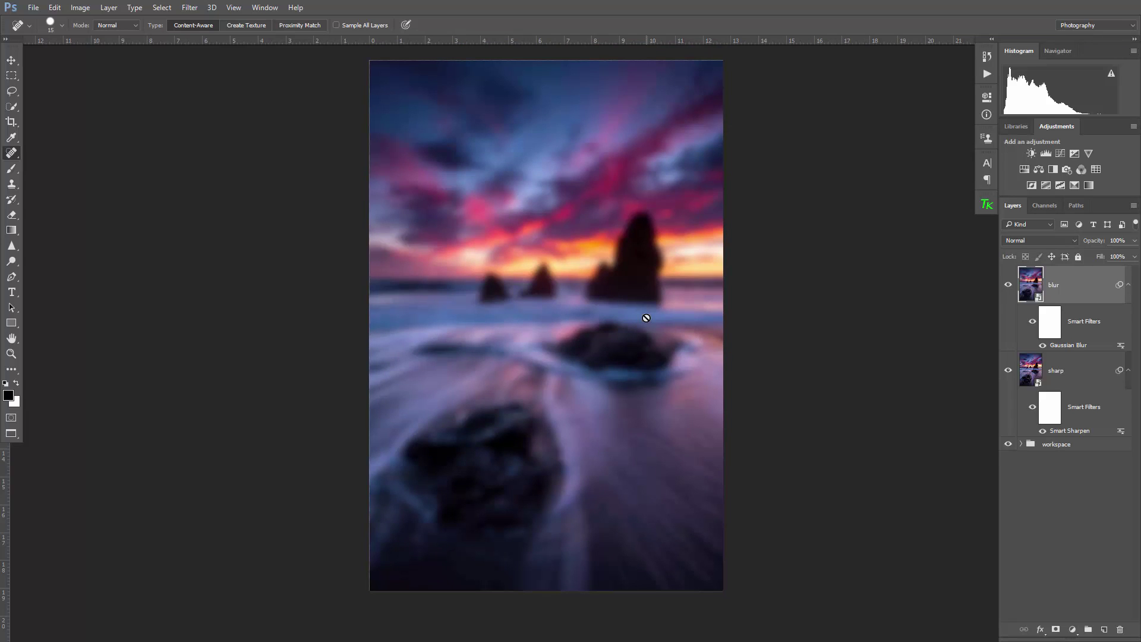
pyautogui.click(1008, 285)
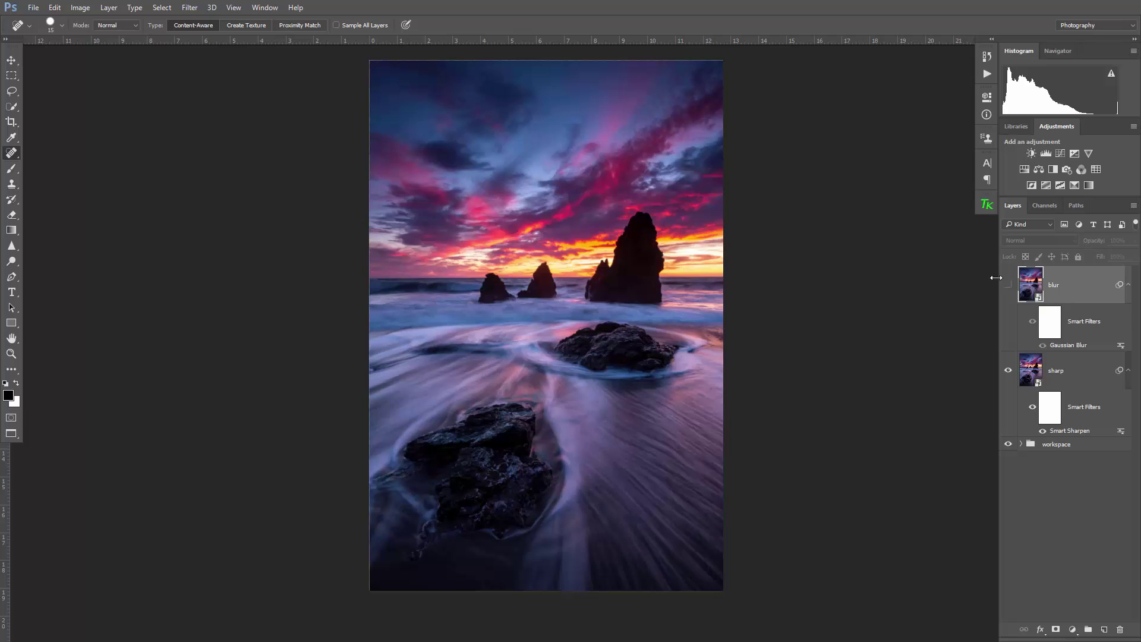
pyautogui.click(1033, 367)
pyautogui.click(1044, 207)
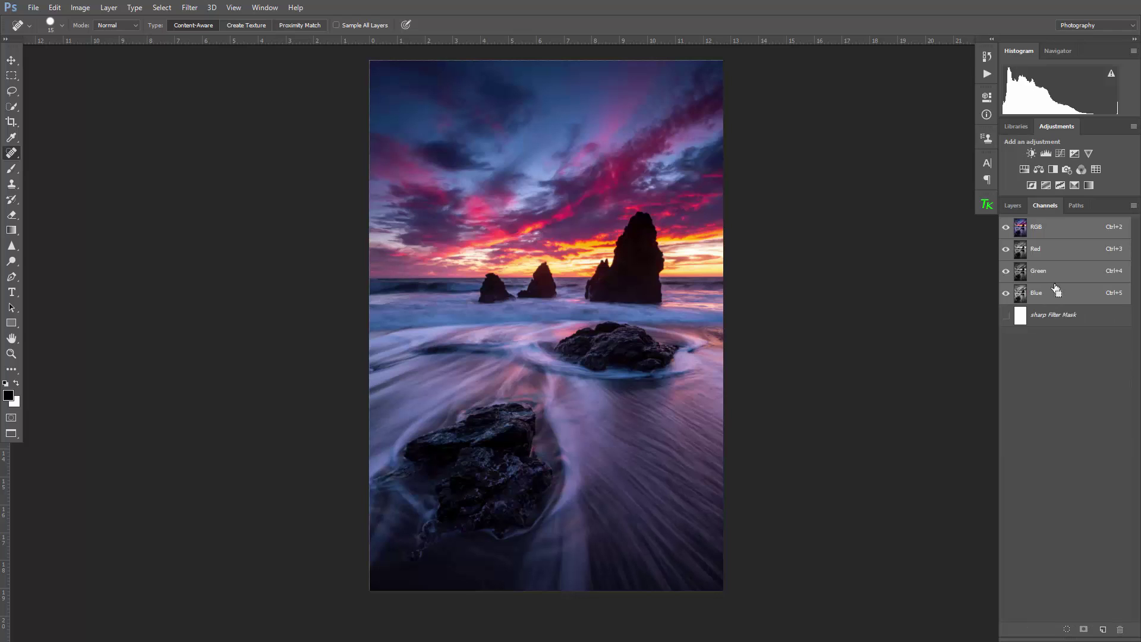
pyautogui.hotkey('ctrl', 'alt', '2')
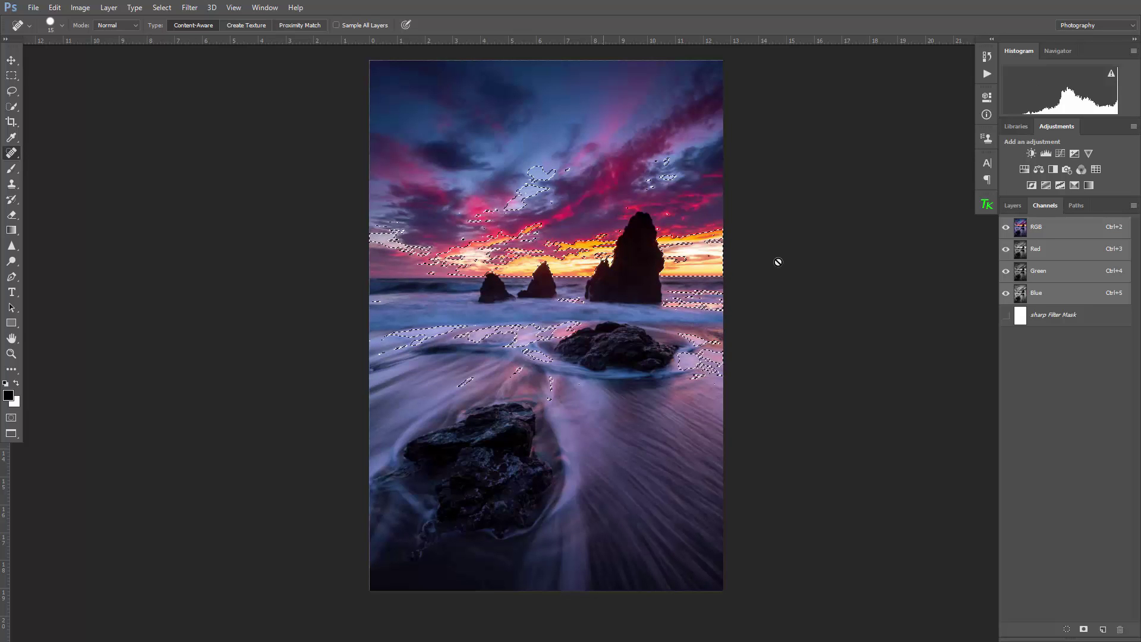
# Step: Show the blur layer, add a layer mask to it from the luminosity selection, and check the mask on its own
pyautogui.click(1009, 206)
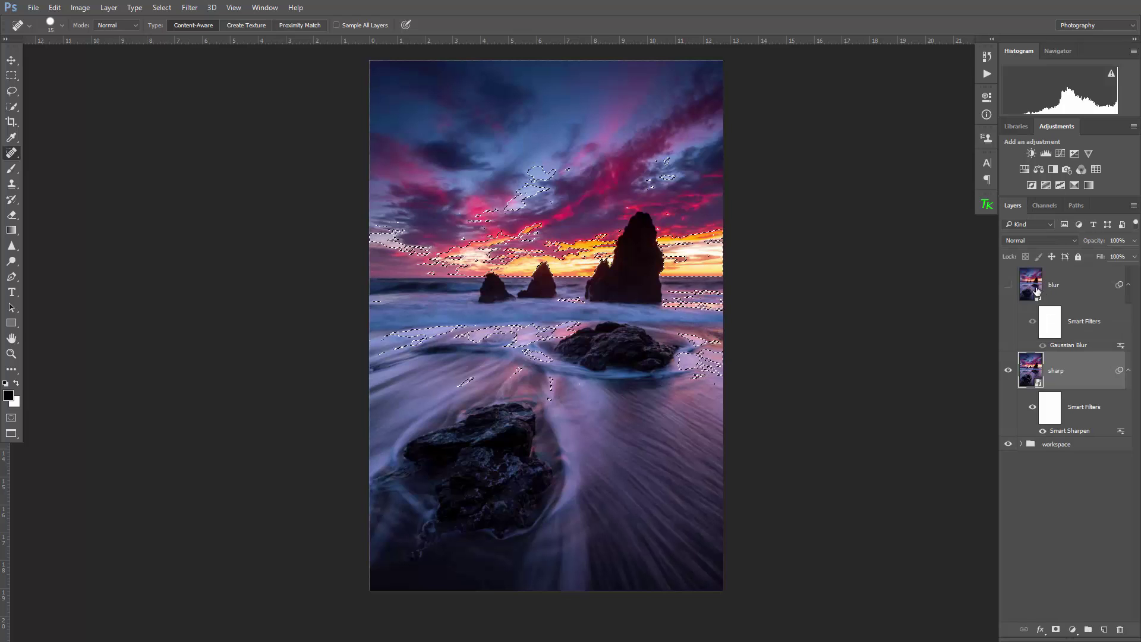
pyautogui.click(1008, 285)
pyautogui.click(1030, 285)
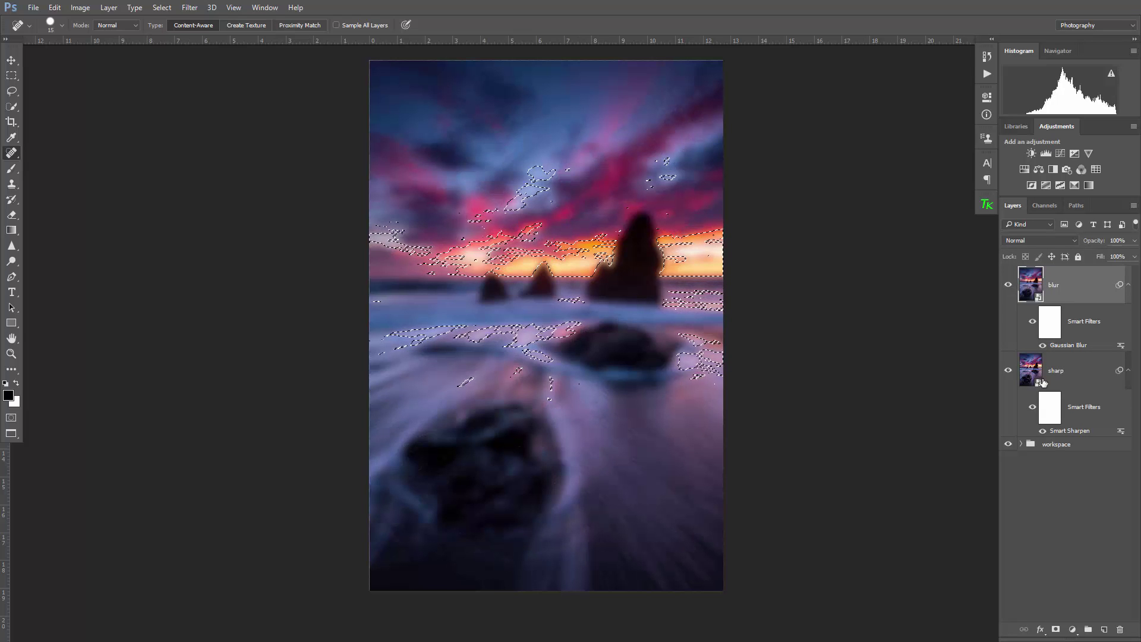
pyautogui.click(1056, 630)
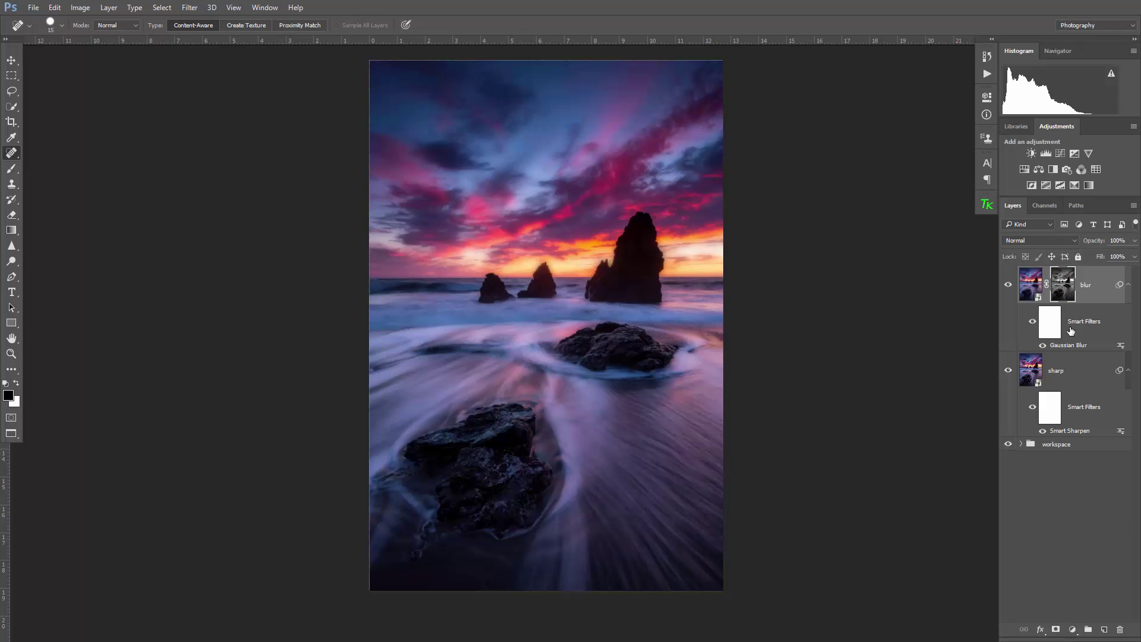
pyautogui.keyDown('alt'); pyautogui.click(1064, 285); pyautogui.keyUp('alt')
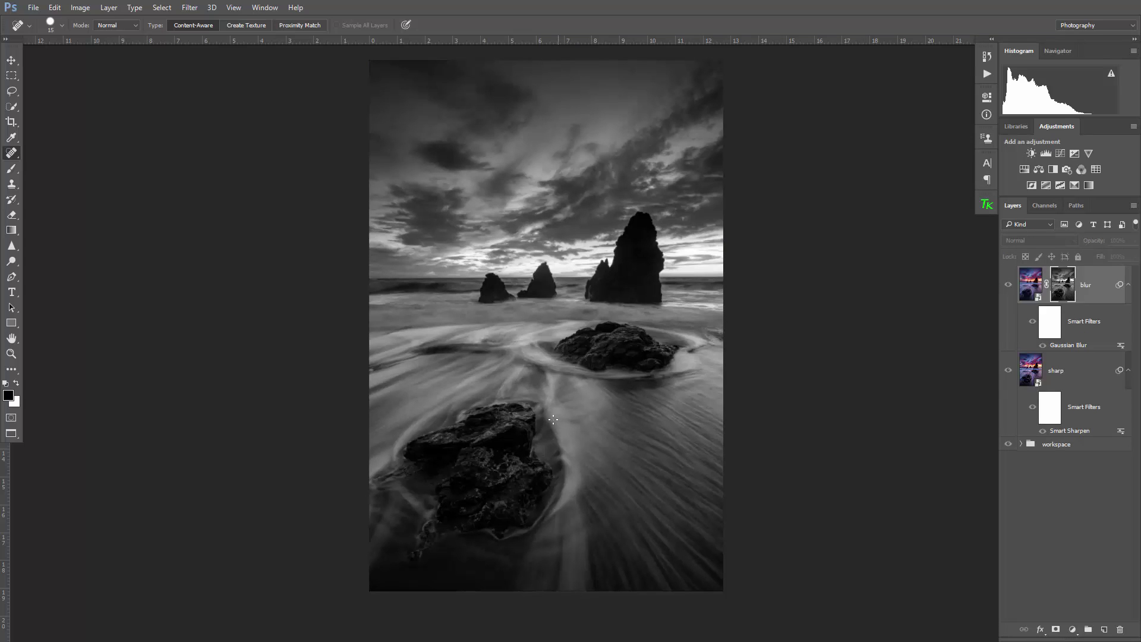
pyautogui.click(1032, 286)
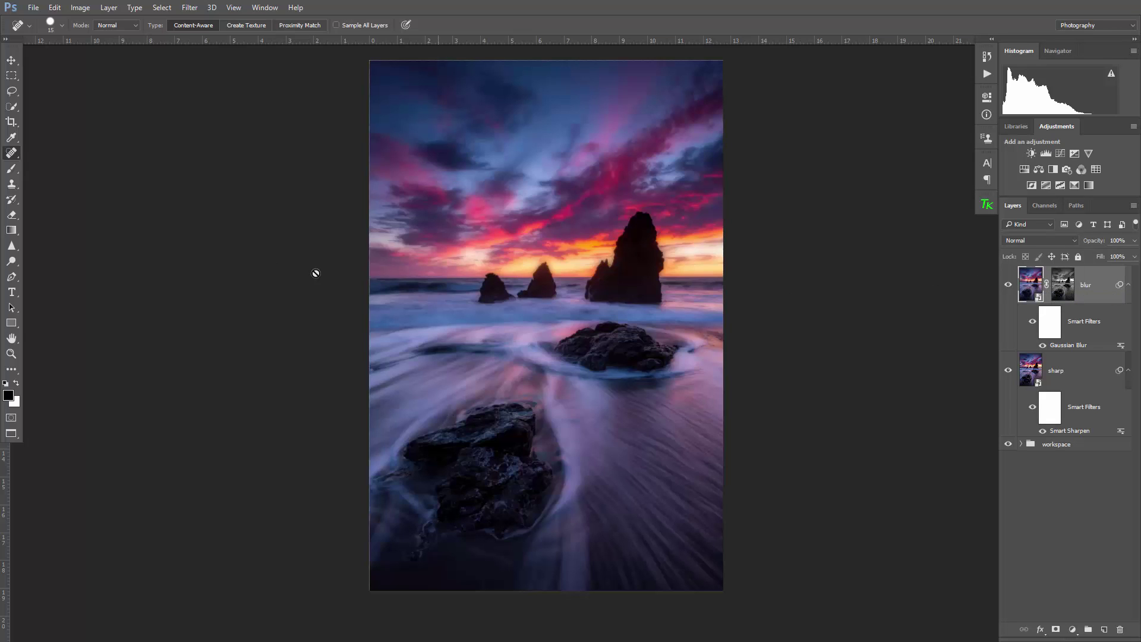
# Step: Set the blur layer's blend mode to Soft Light and deselect the layer
pyautogui.click(1021, 240)
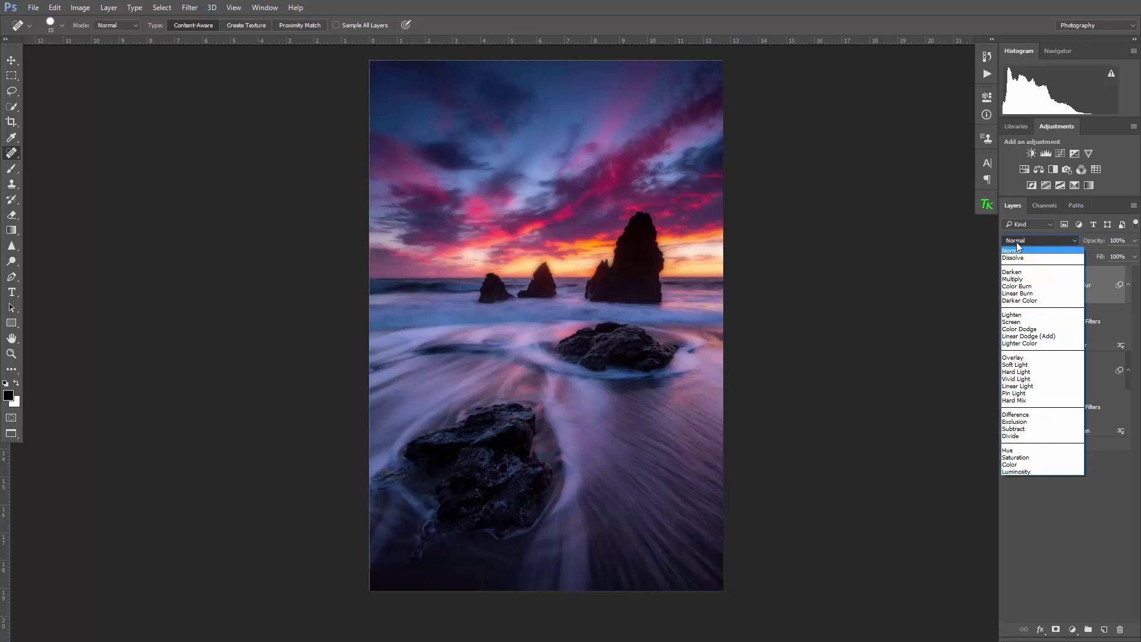
pyautogui.click(1040, 365)
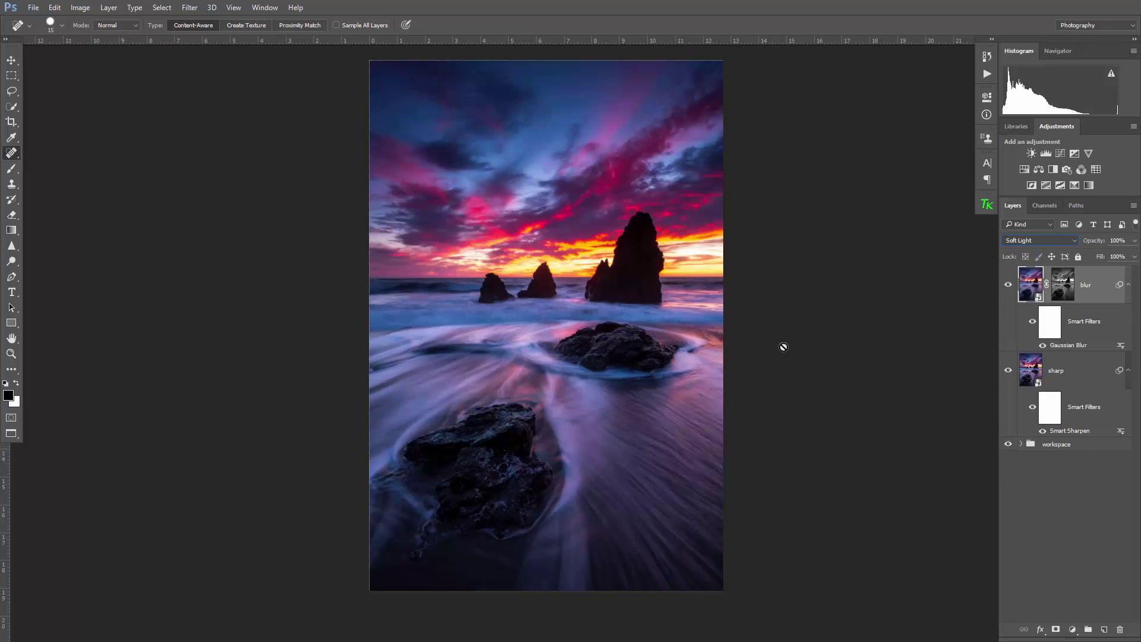
pyautogui.click(1067, 507)
# Step: Compare the sky, sea stacks and water with the blur layer off and on, and review the whole image
pyautogui.scroll(3, 617, 262)
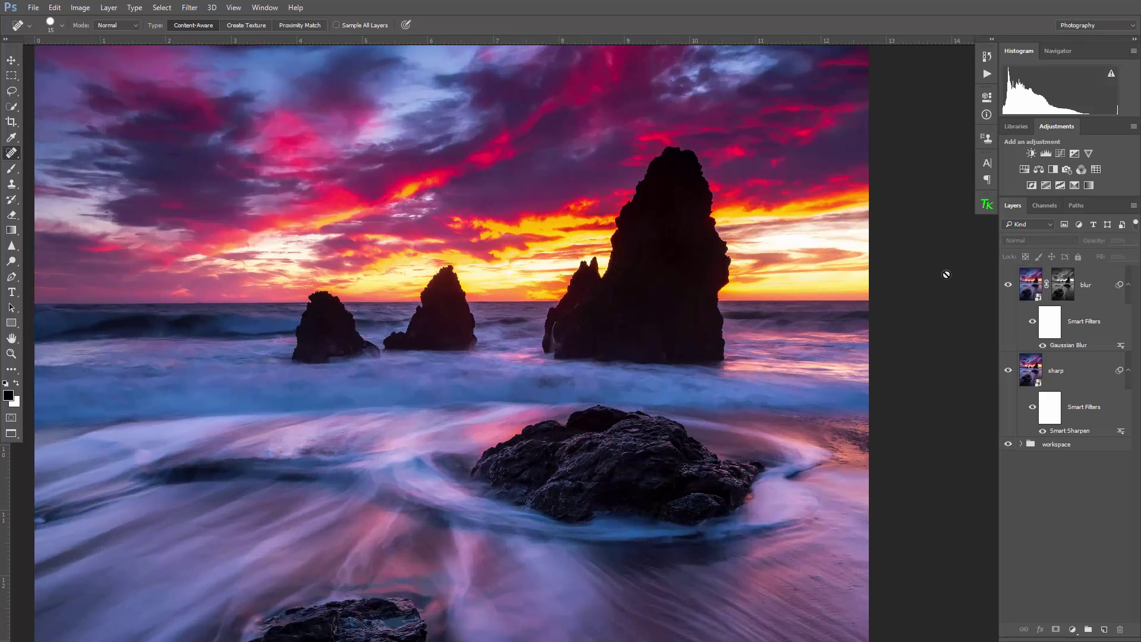
pyautogui.click(1007, 286)
pyautogui.click(1007, 286)
pyautogui.click(1007, 286)
pyautogui.click(1007, 286)
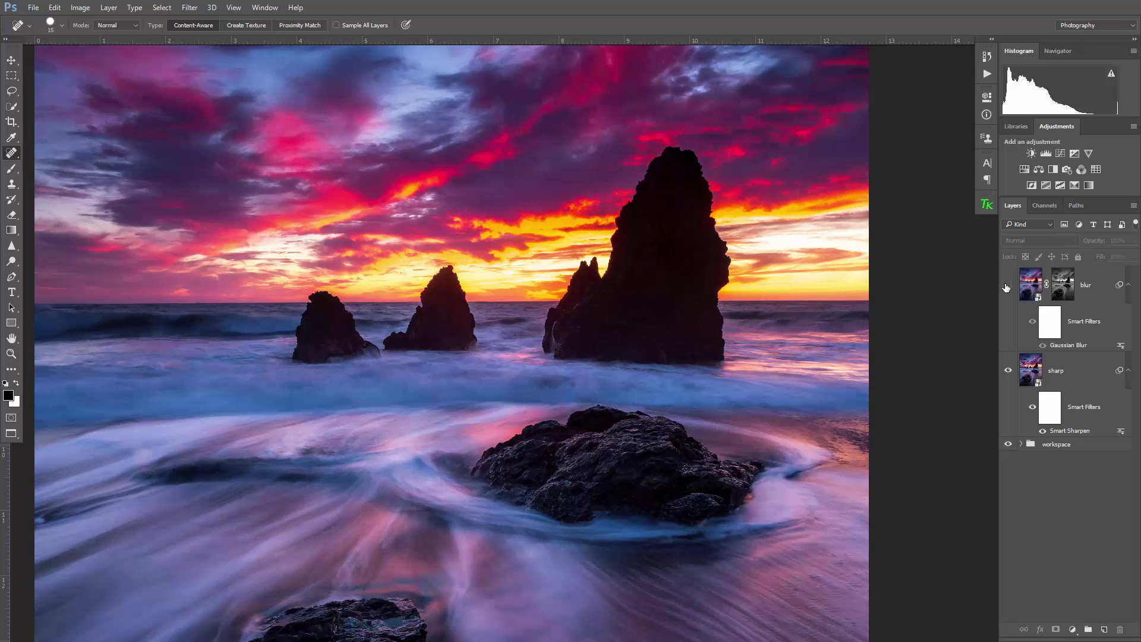
pyautogui.click(1007, 287)
pyautogui.scroll(-3, 793, 283)
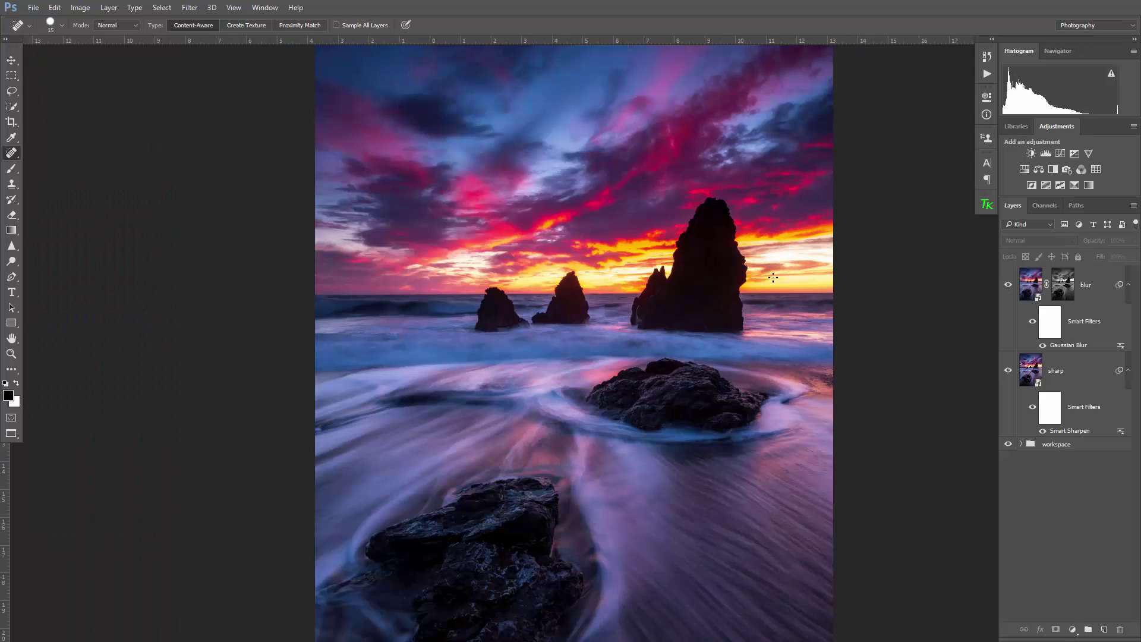
pyautogui.scroll(2, 848, 311)
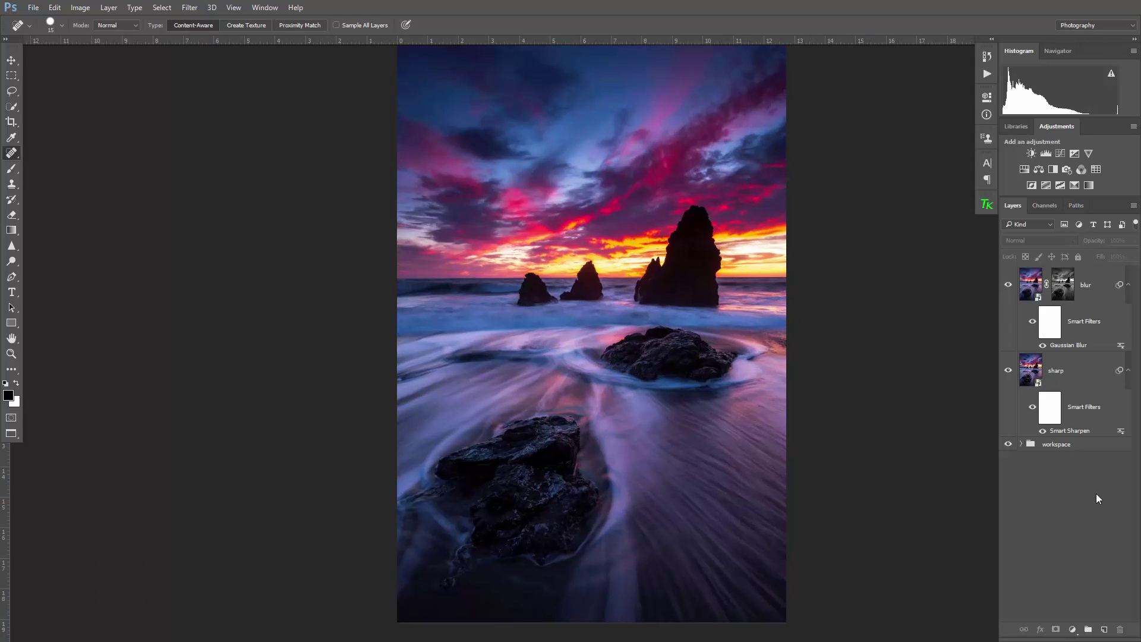
# Step: Hide the blur layer and open its name for editing
pyautogui.click(1087, 287)
pyautogui.click(1008, 285)
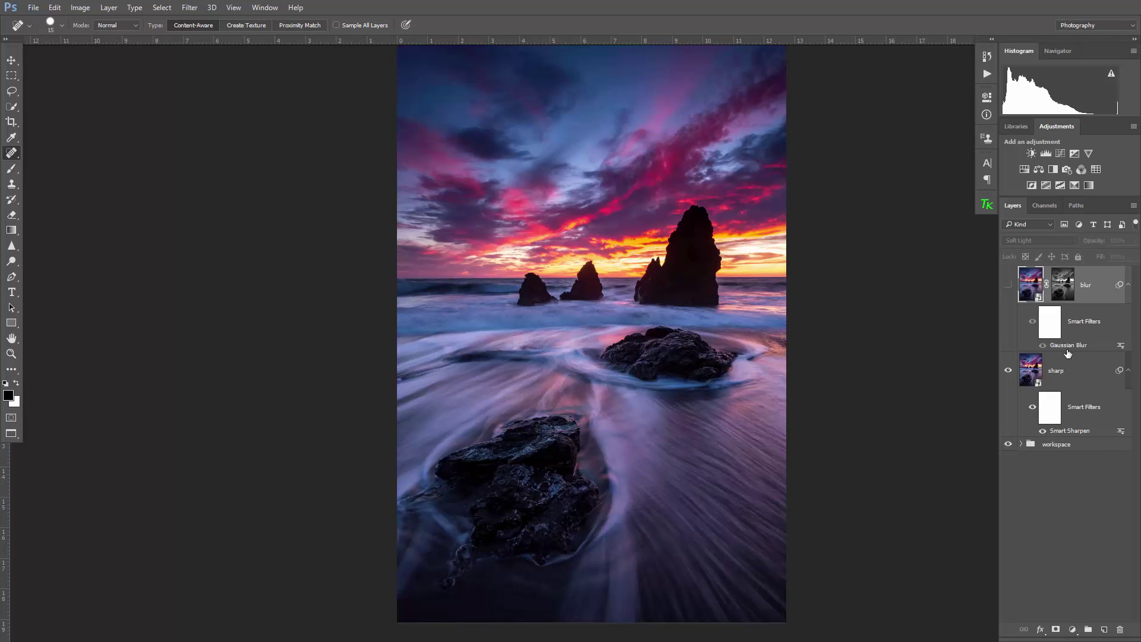
pyautogui.click(1078, 373)
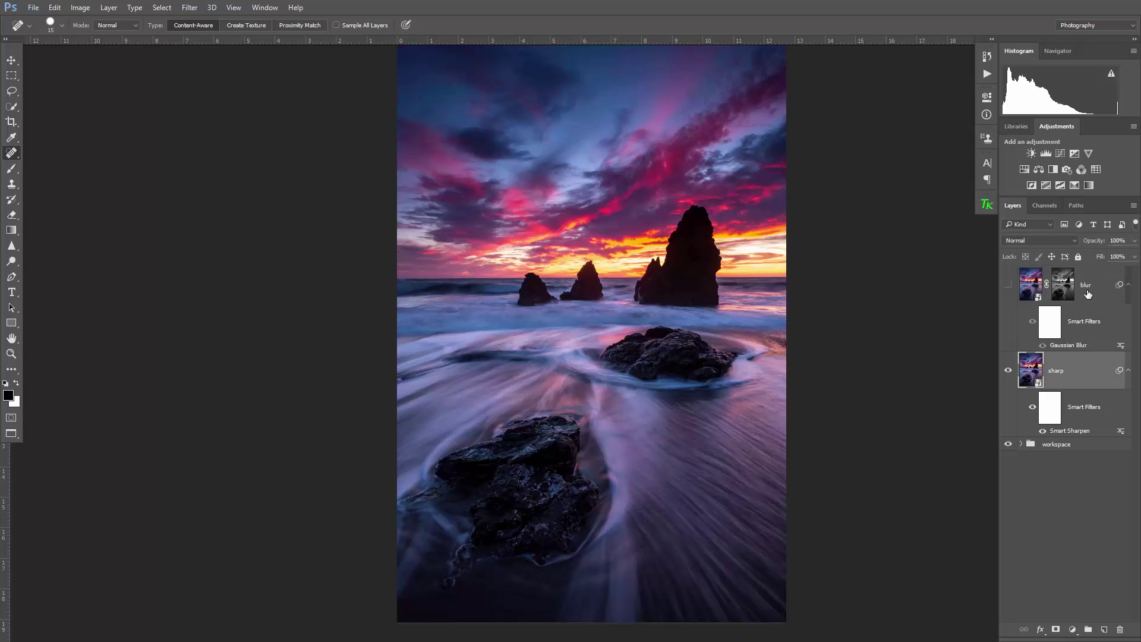
pyautogui.click(1088, 290)
pyautogui.doubleClick(1087, 286)
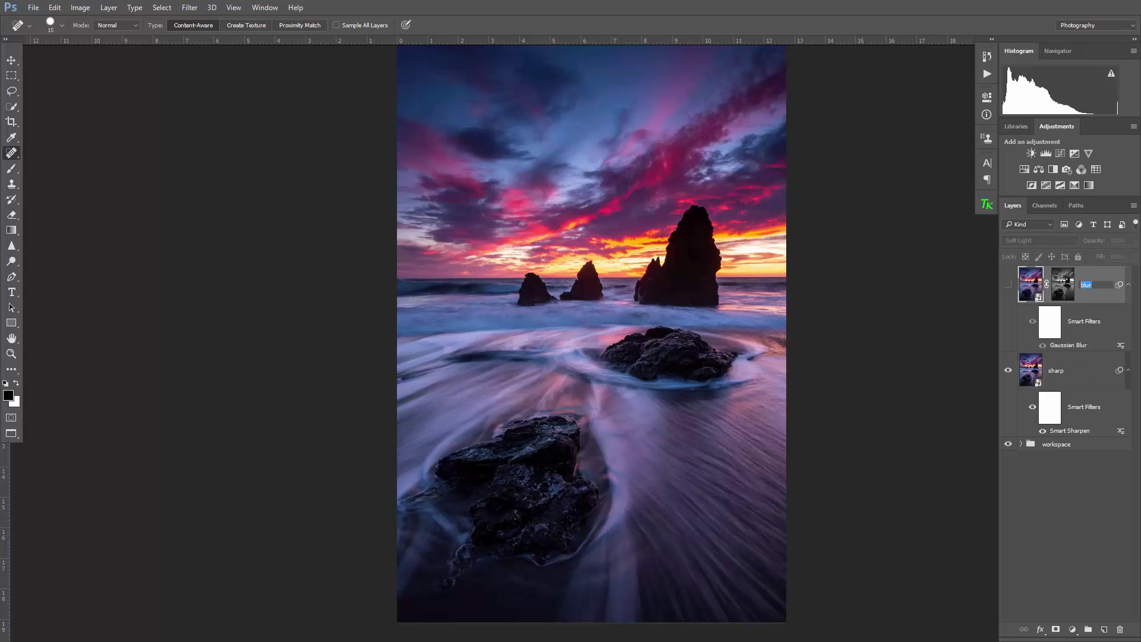
pyautogui.write('b')
# Step: Switch to the Lightroom Library
pyautogui.hotkey('alt', 'Tab')
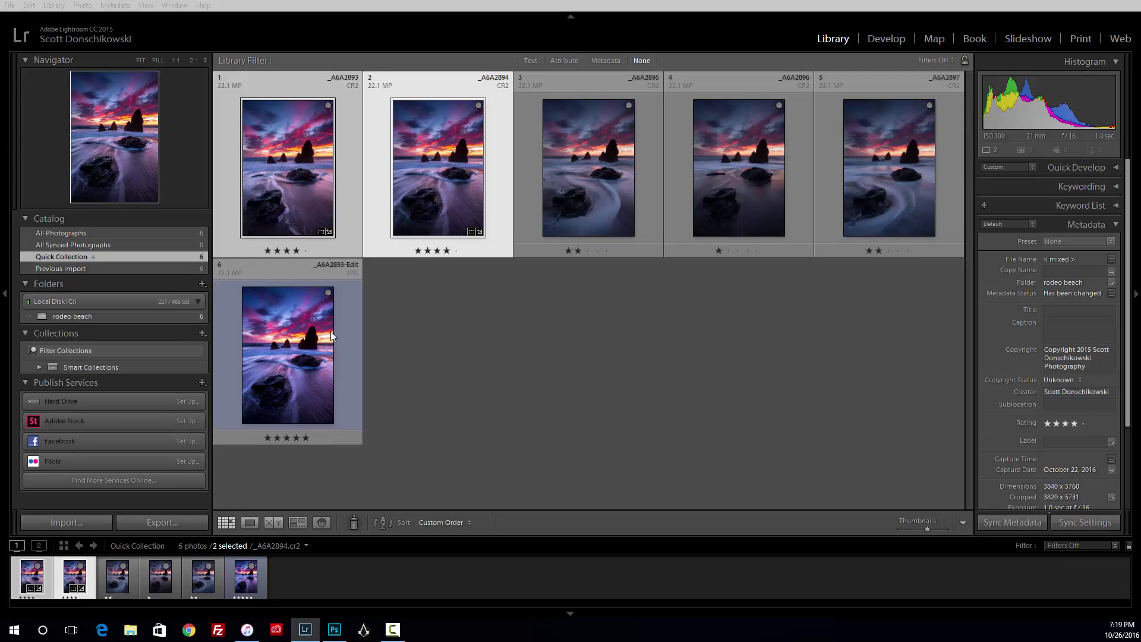
# Step: Switch back to Photoshop and check the foreground rock up close with the blur and sharp layers off and on
pyautogui.hotkey('alt', 'Tab')
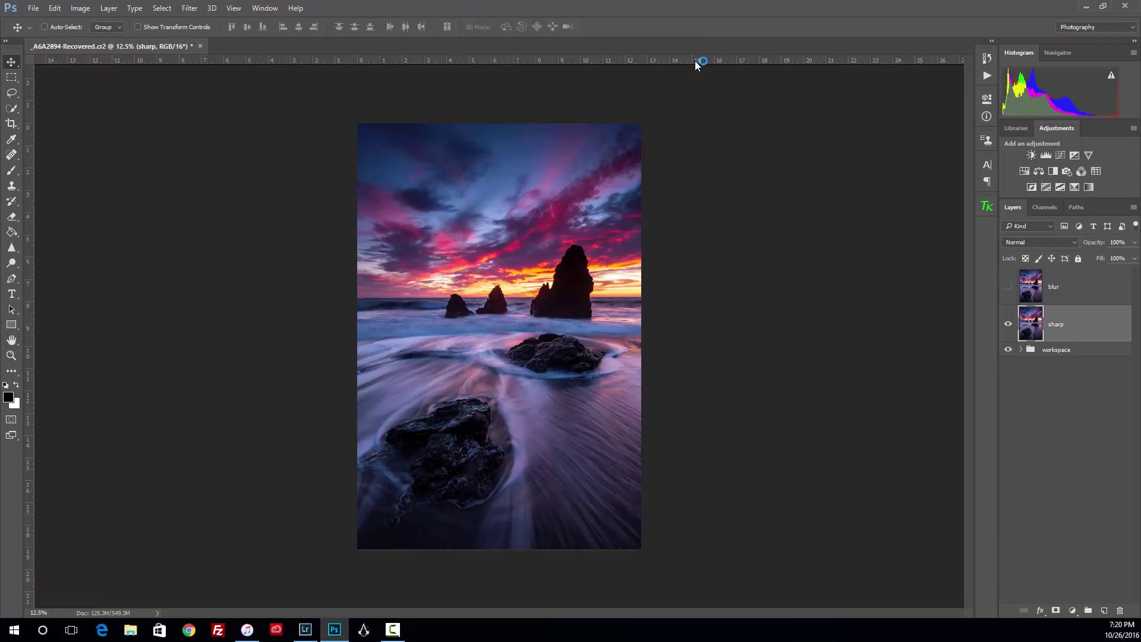
pyautogui.click(1009, 287)
pyautogui.click(1009, 287)
pyautogui.moveTo(452, 452); pyautogui.dragTo(587, 326)
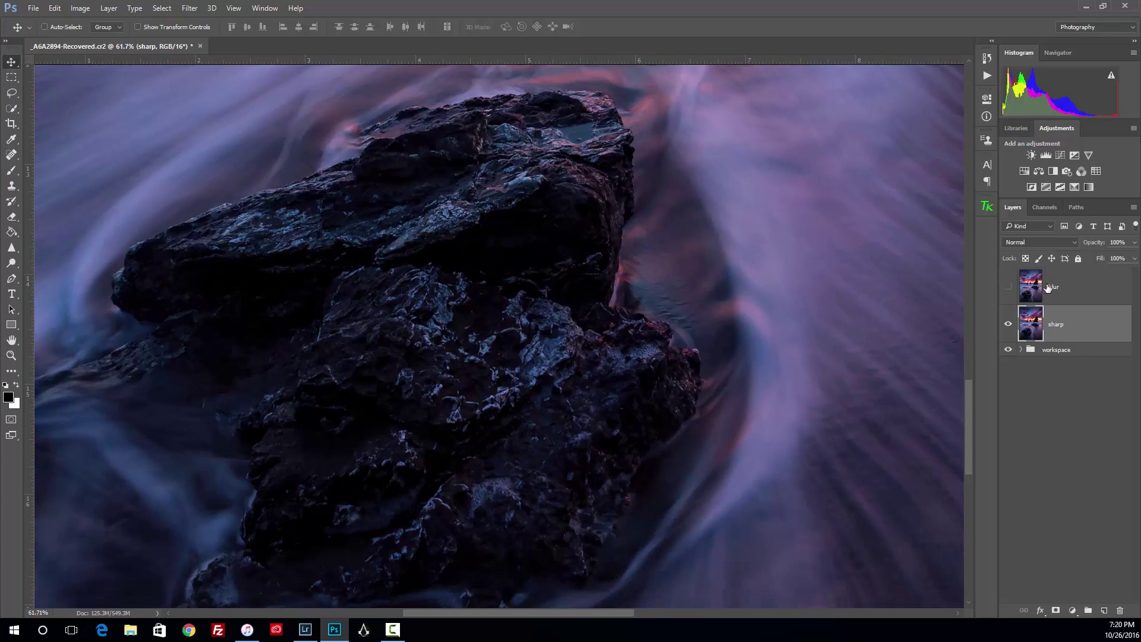
pyautogui.click(1008, 324)
pyautogui.click(1008, 324)
pyautogui.click(988, 58)
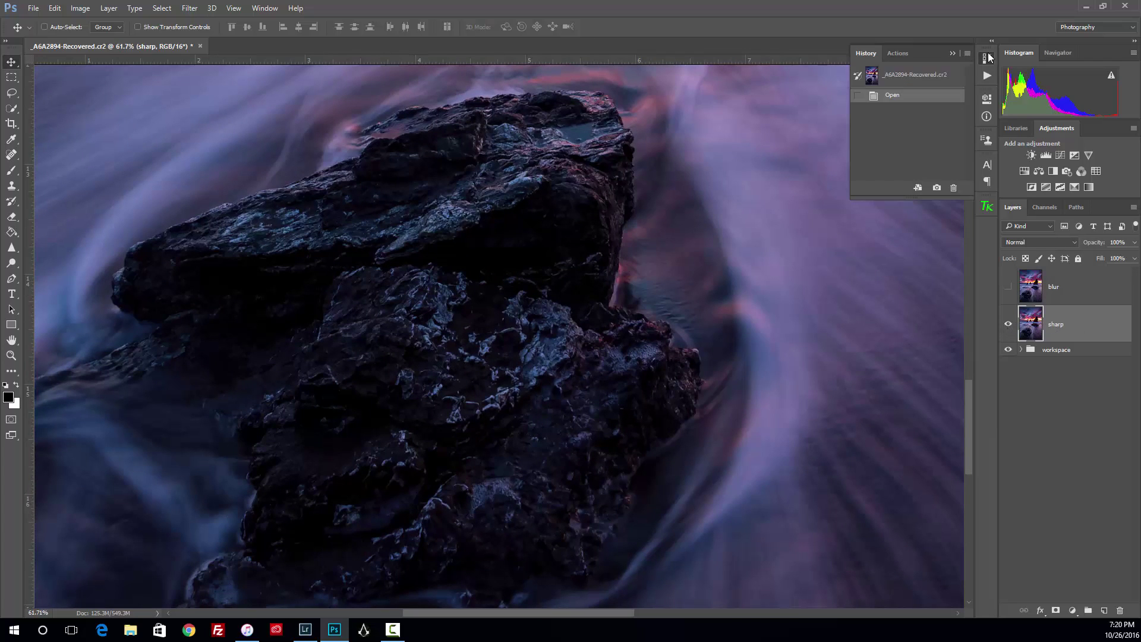
pyautogui.click(1016, 208)
# Step: Show and select the blur layer, and apply a Gaussian Blur to it
pyautogui.click(1008, 287)
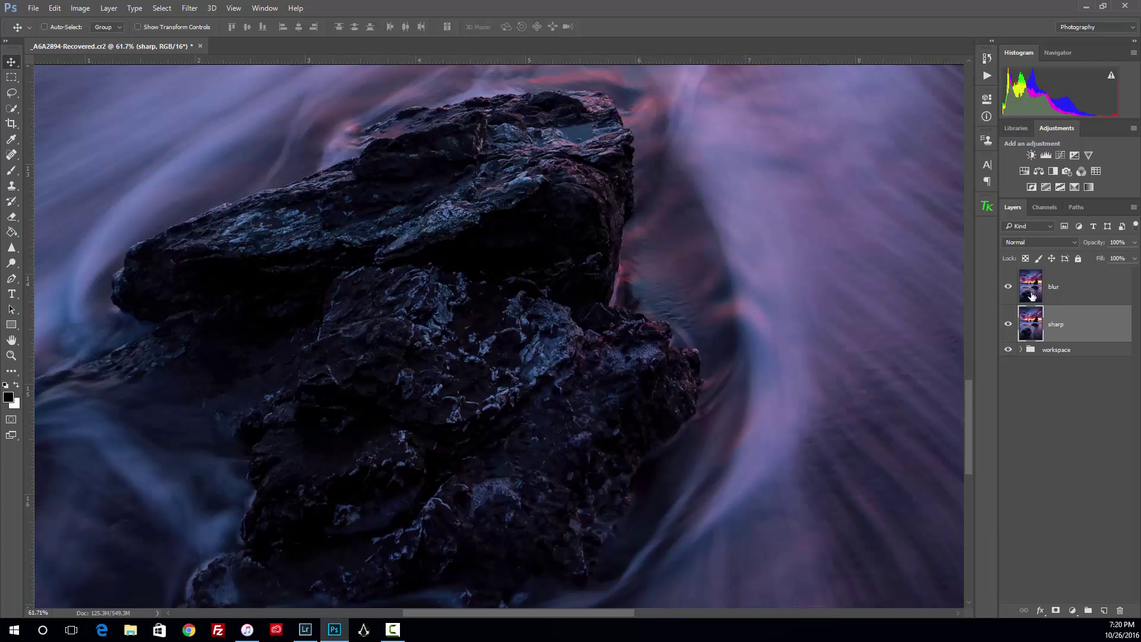
pyautogui.click(1075, 291)
pyautogui.scroll(-2, 788, 305)
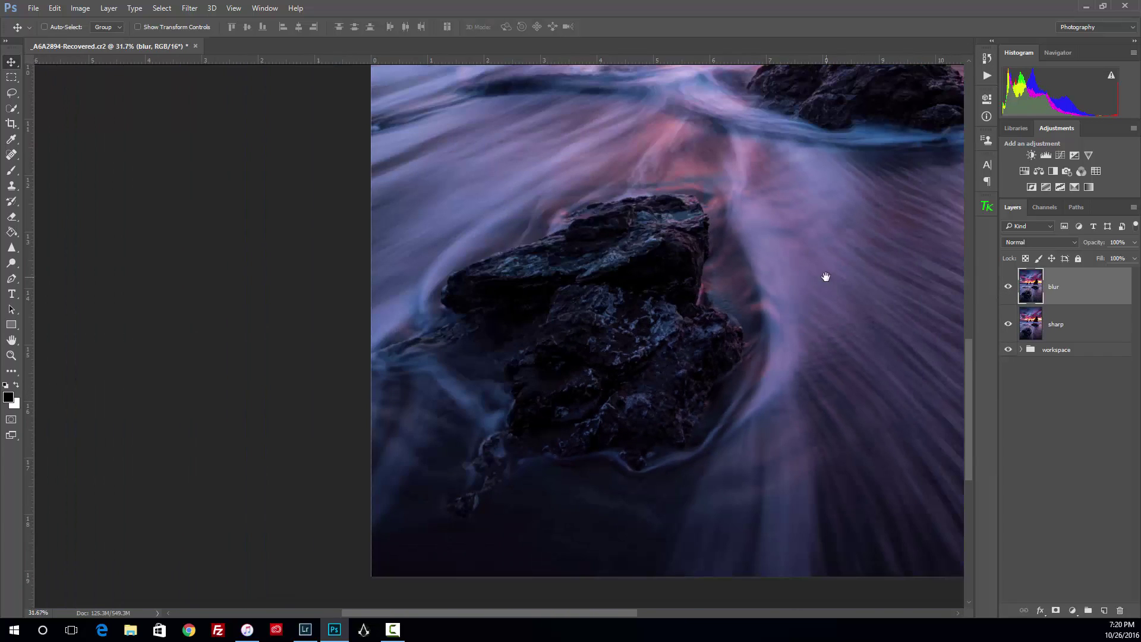
pyautogui.scroll(-2, 826, 273)
pyautogui.scroll(-2, 389, 59)
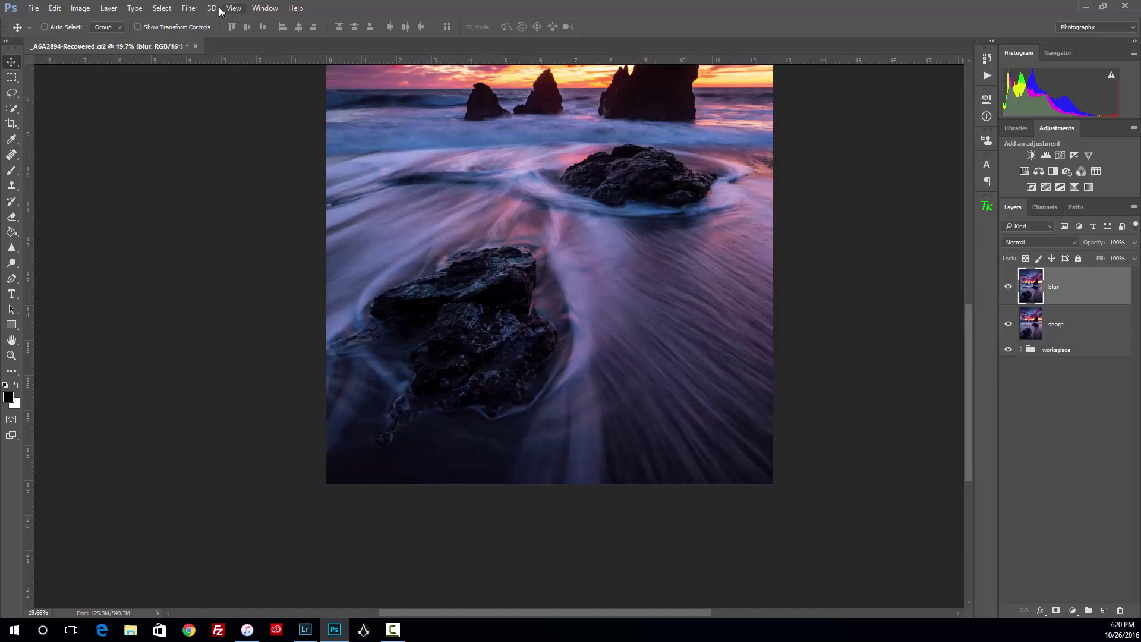
pyautogui.click(188, 8)
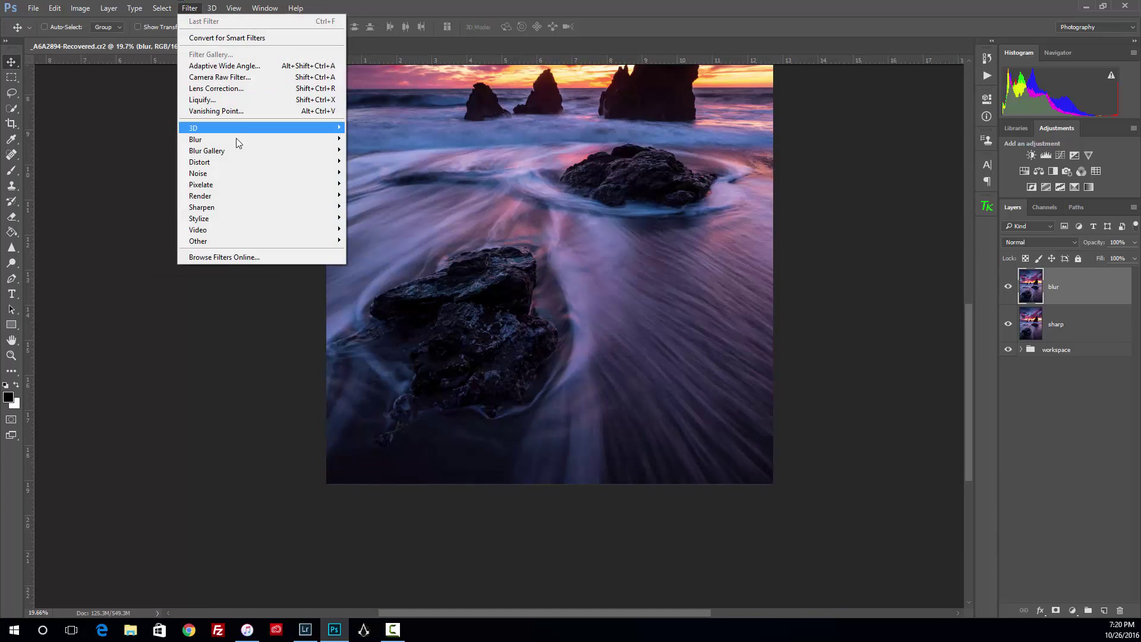
pyautogui.moveTo(234, 141)
pyautogui.click(371, 184)
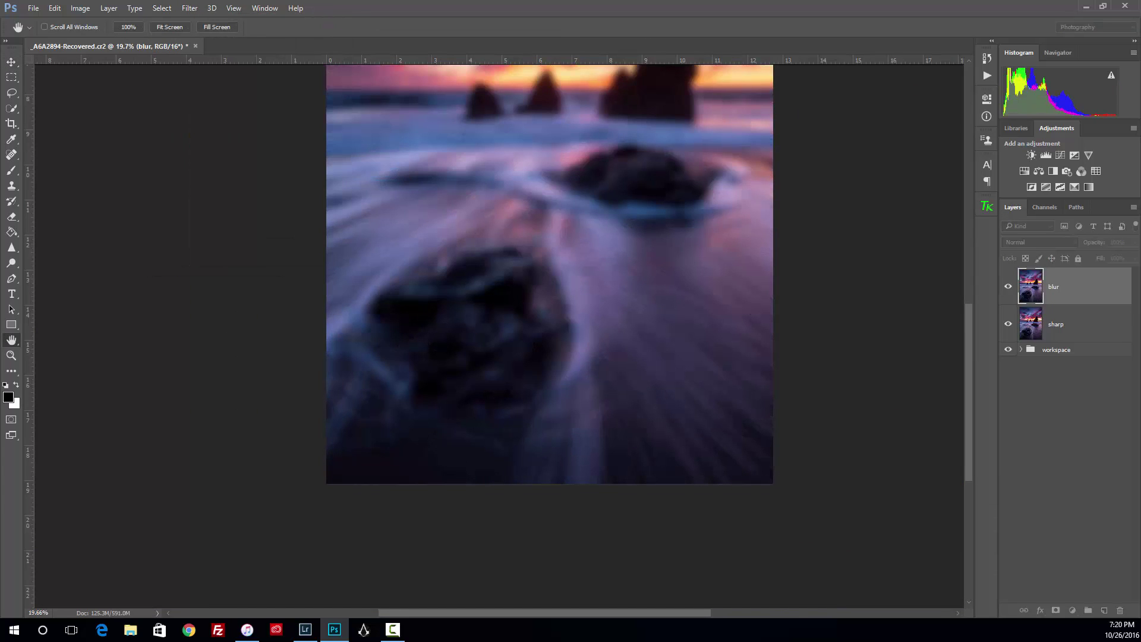
pyautogui.press('Return')
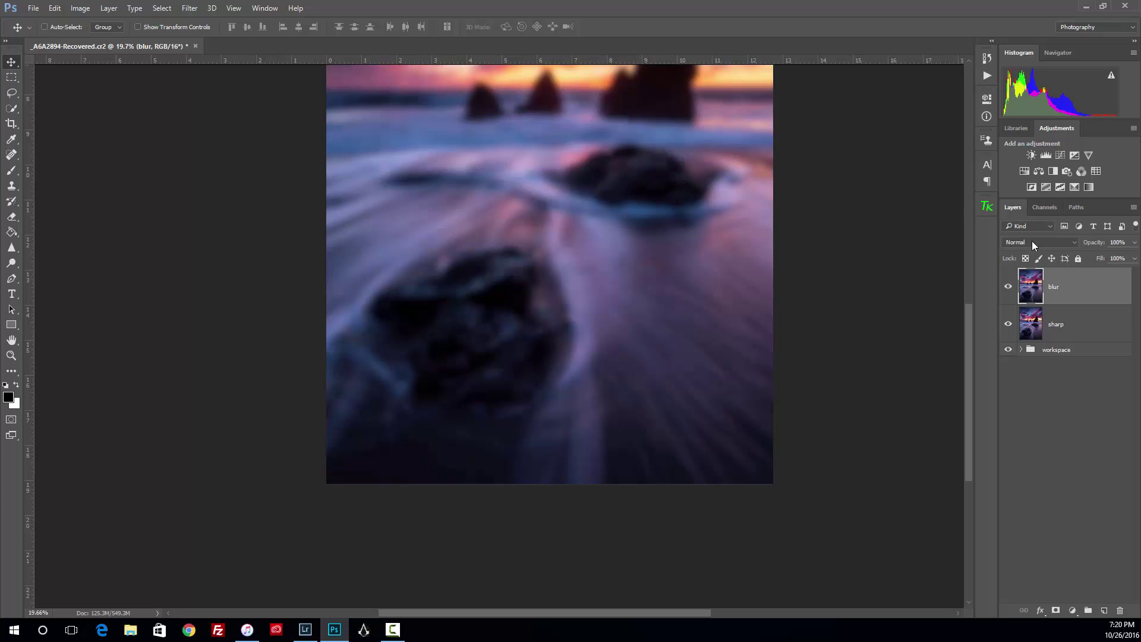
# Step: Mask the blur layer with a luminosity selection loaded from the RGB channel while the blur layer is hidden
pyautogui.click(1033, 244)
pyautogui.click(1025, 246)
pyautogui.click(1009, 288)
pyautogui.click(1044, 208)
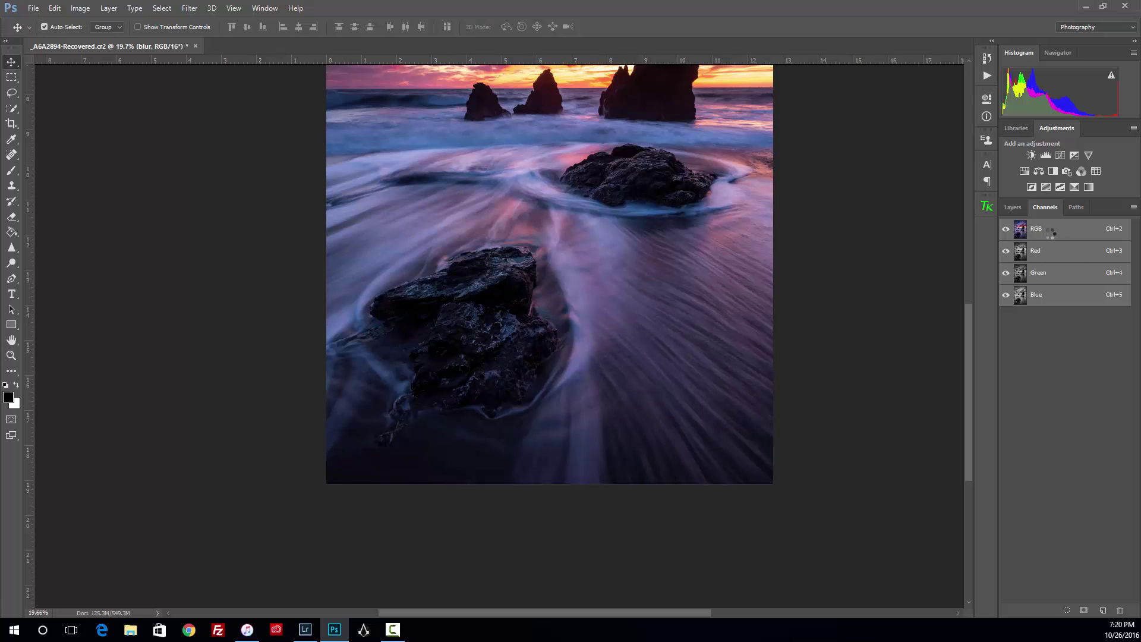
pyautogui.keyDown('ctrl'); pyautogui.click(1020, 232); pyautogui.keyUp('ctrl')
pyautogui.click(1011, 207)
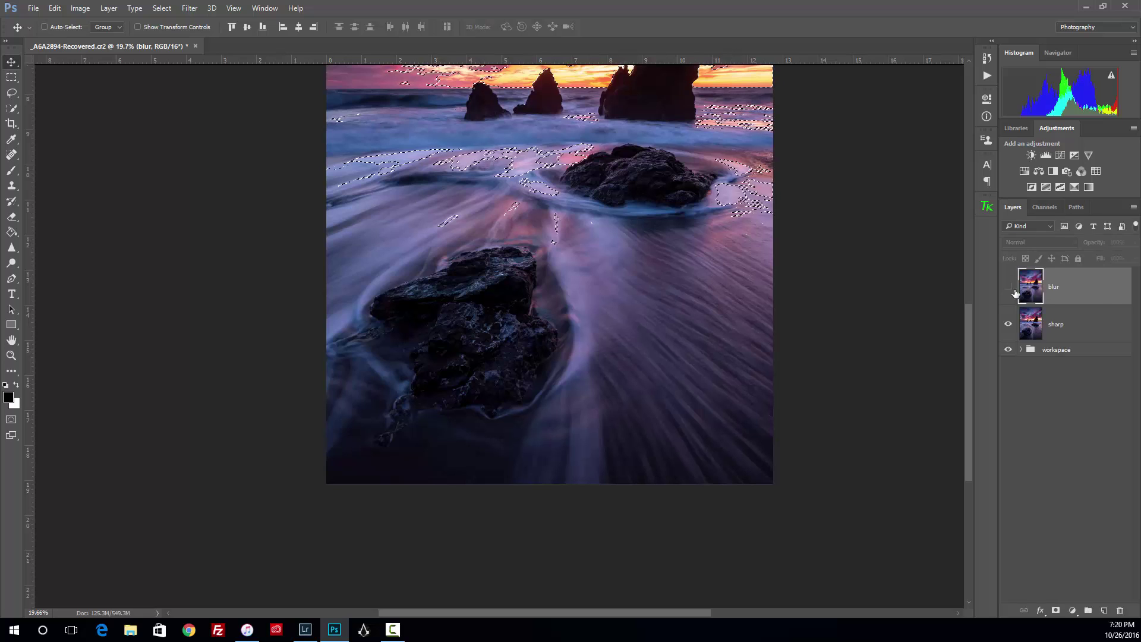
pyautogui.click(1008, 287)
pyautogui.click(1056, 611)
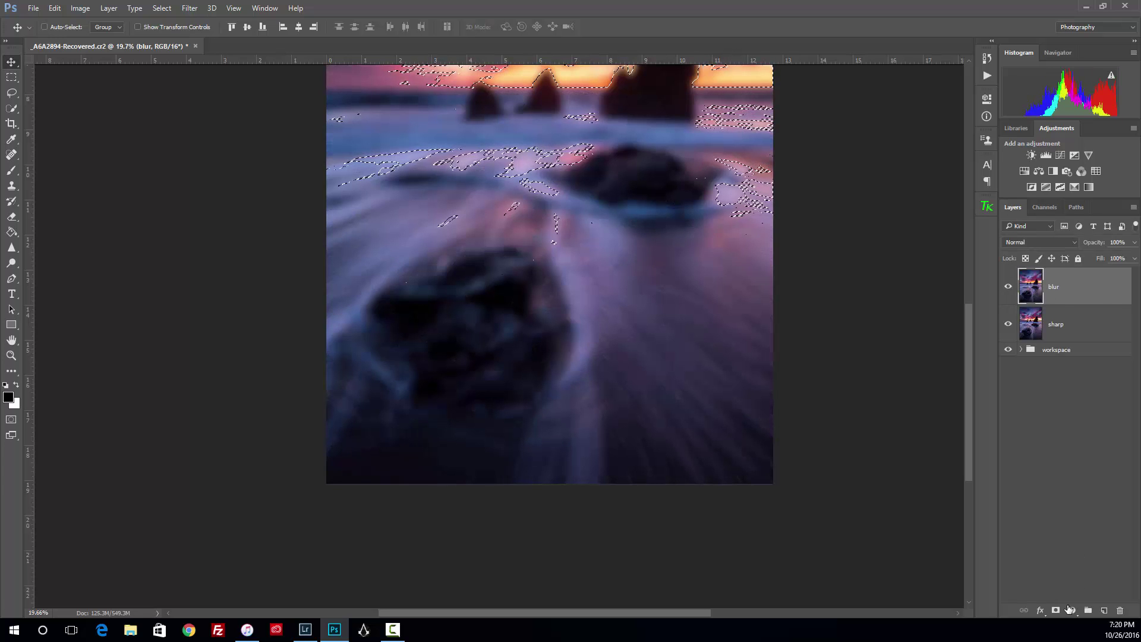
# Step: Set the masked blur layer's blend mode to Soft Light
pyautogui.click(1035, 242)
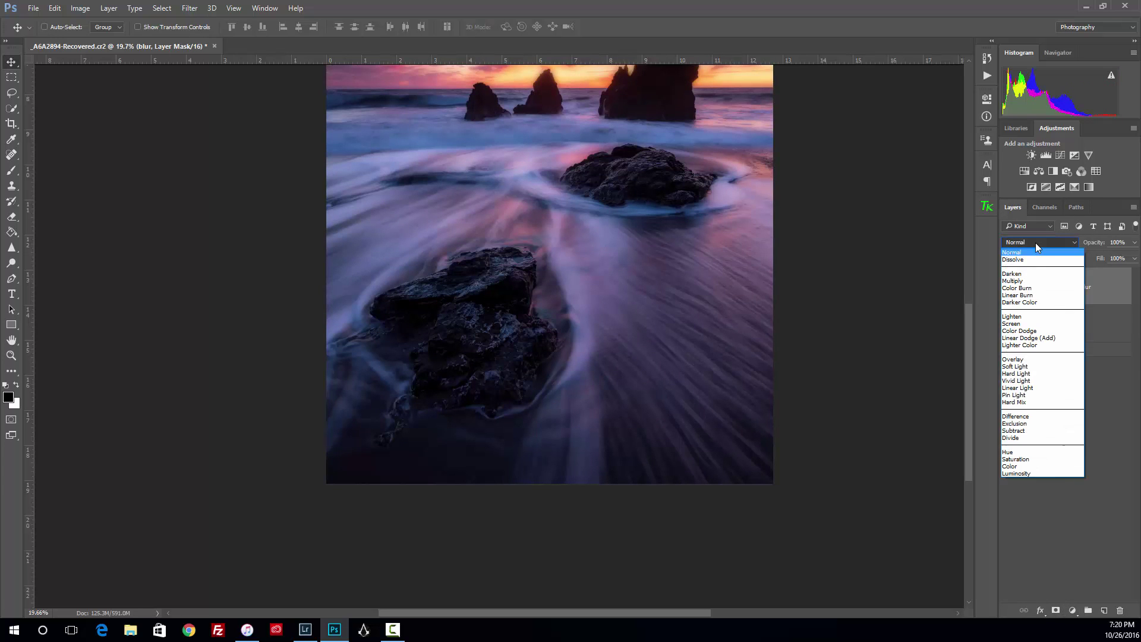
pyautogui.click(1036, 364)
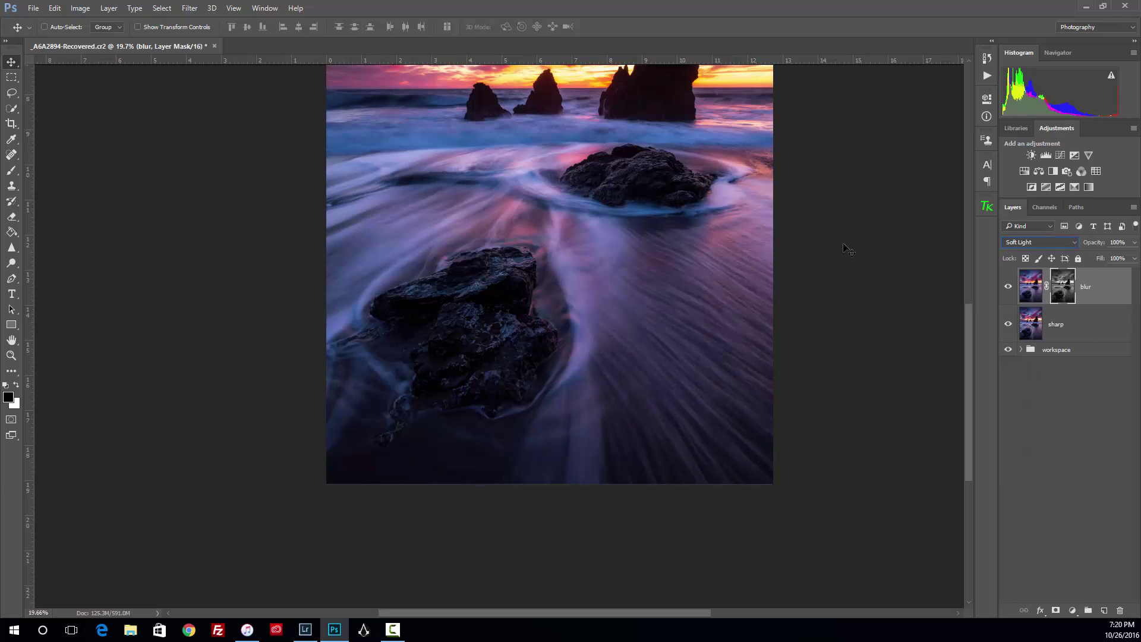
pyautogui.moveTo(772, 181); pyautogui.dragTo(754, 323)
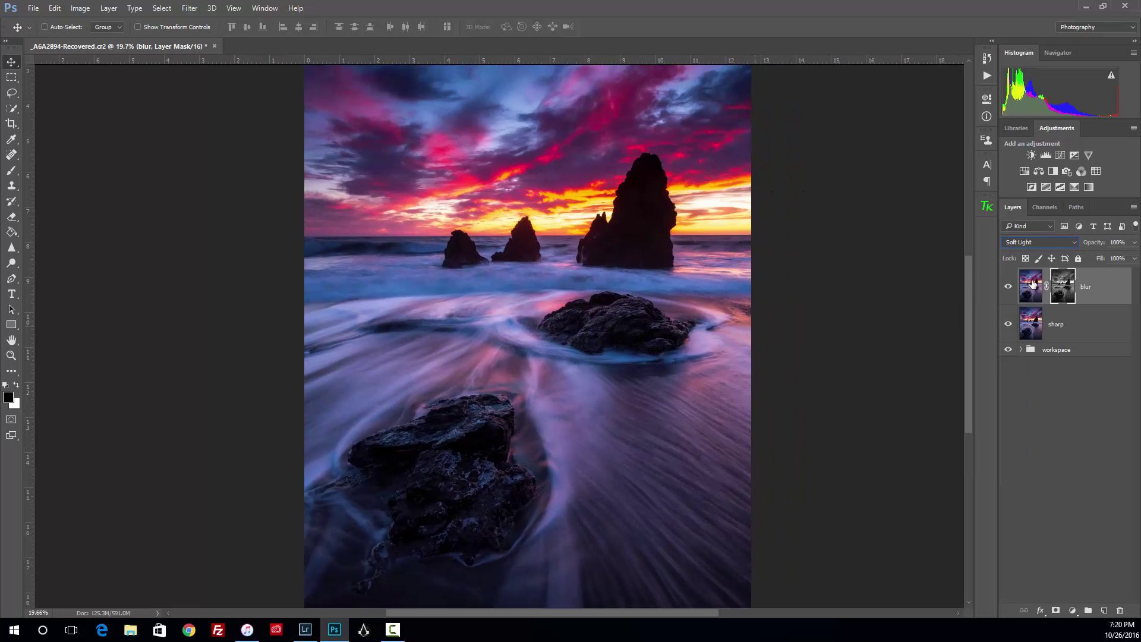
# Step: Rename the blur layer "glow 1" and hide it
pyautogui.doubleClick(1097, 287)
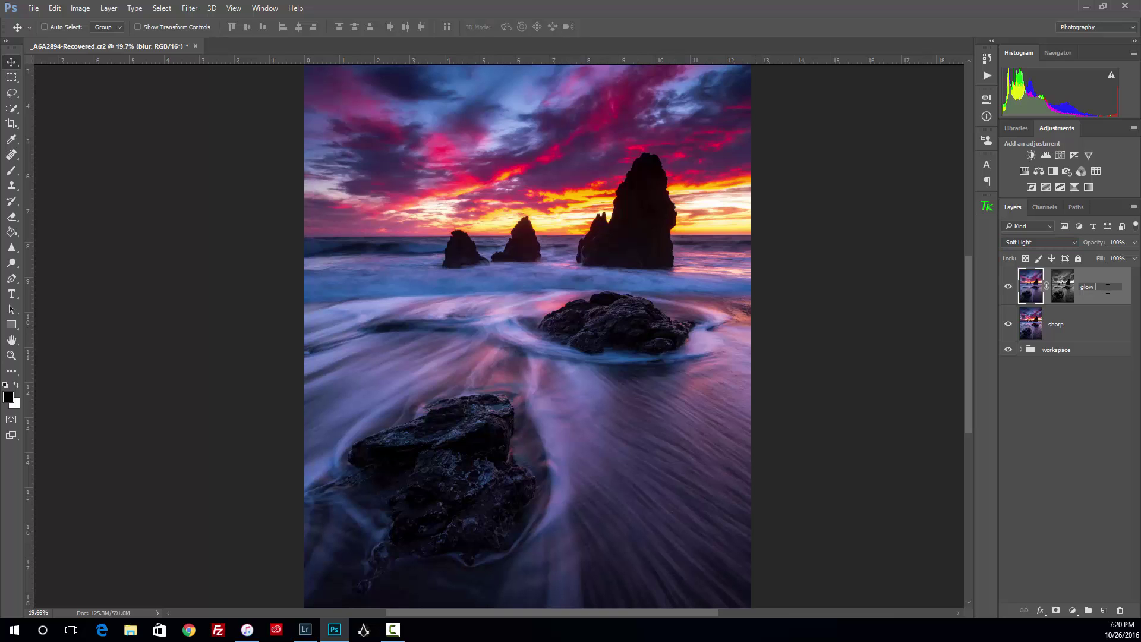
pyautogui.press('Return')
pyautogui.click(1008, 286)
# Step: Duplicate the sharp layer and apply a Gaussian Blur to the copy
pyautogui.click(1113, 332)
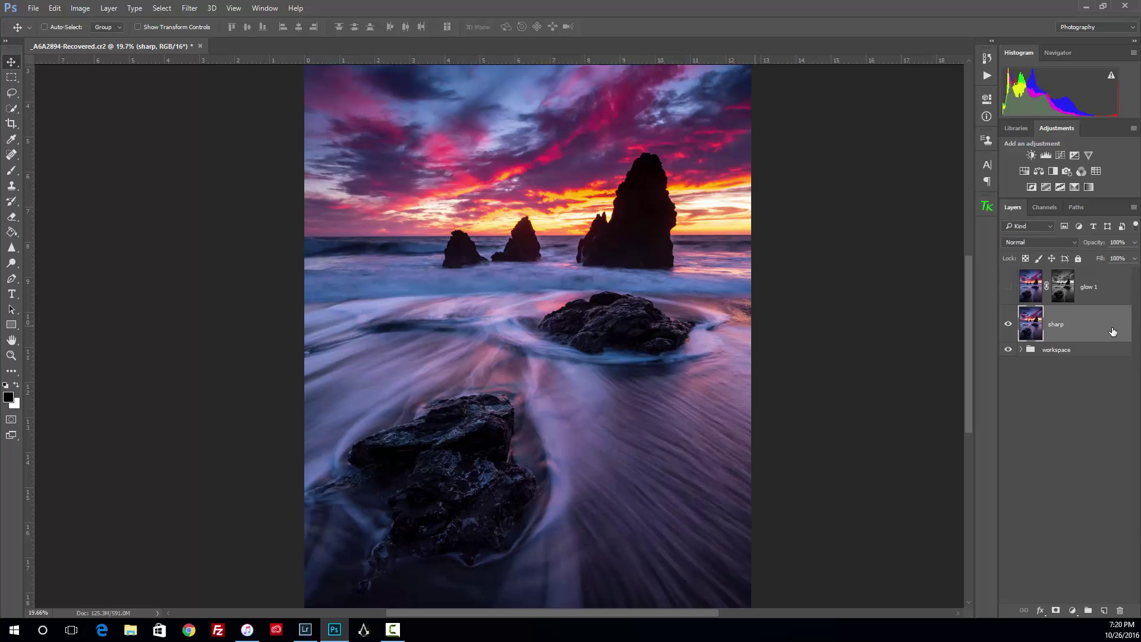
pyautogui.hotkey('ctrl', 'j')
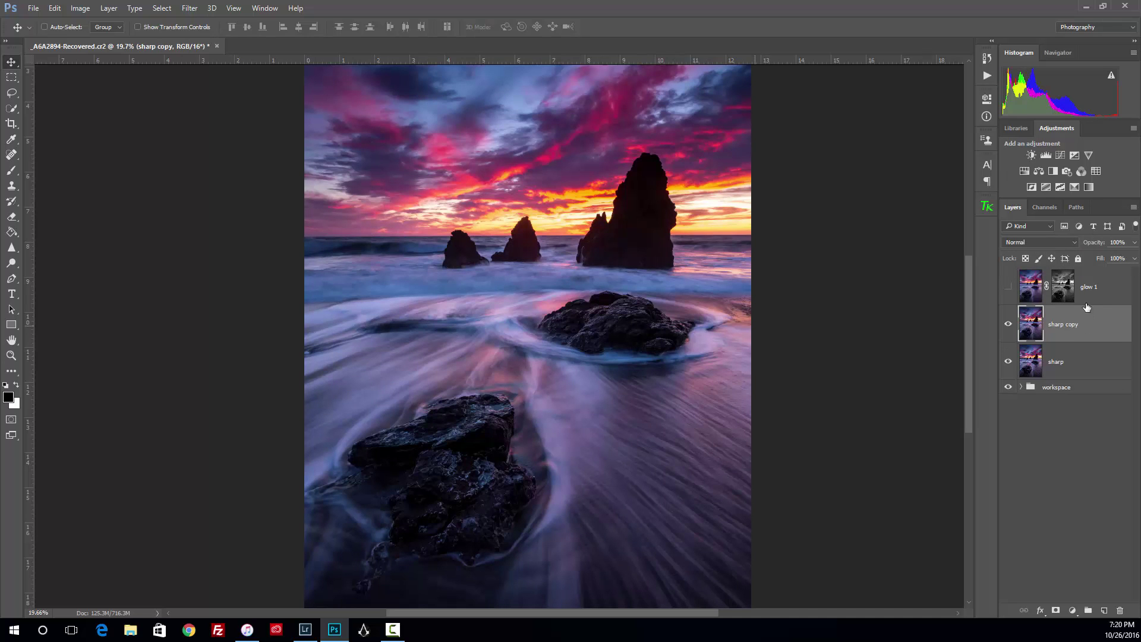
pyautogui.click(192, 9)
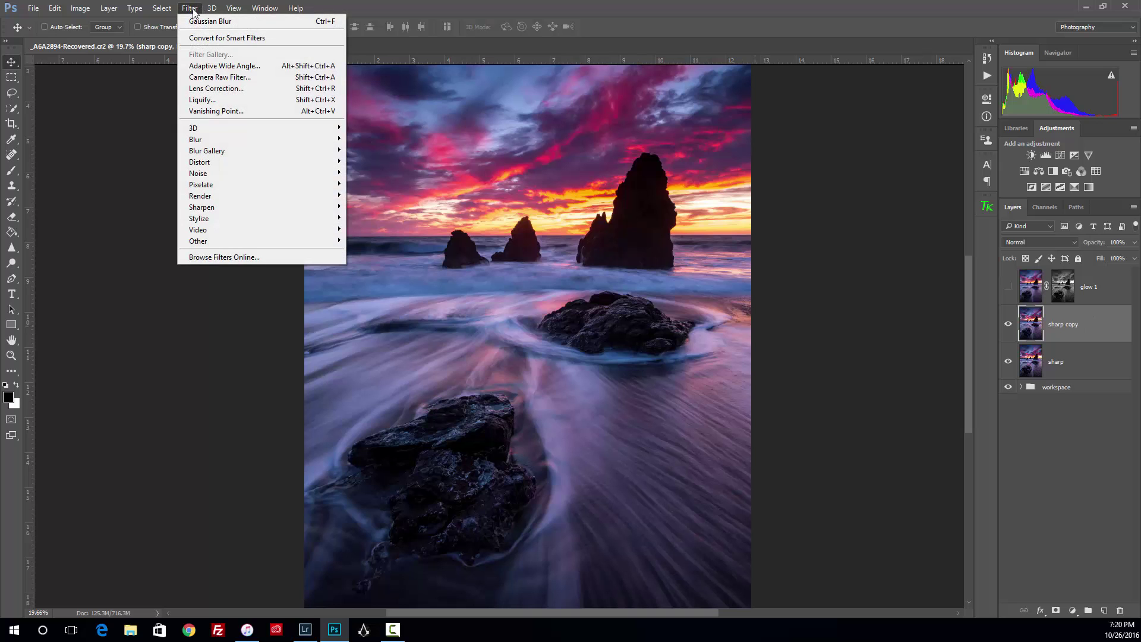
pyautogui.moveTo(214, 140)
pyautogui.click(378, 185)
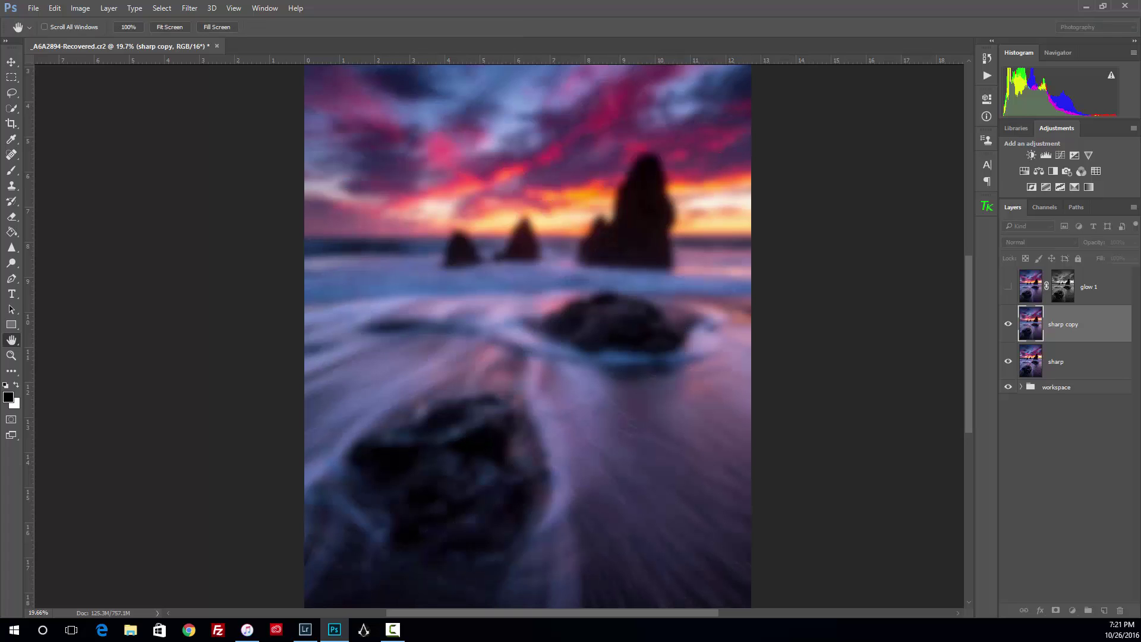
pyautogui.press('Return')
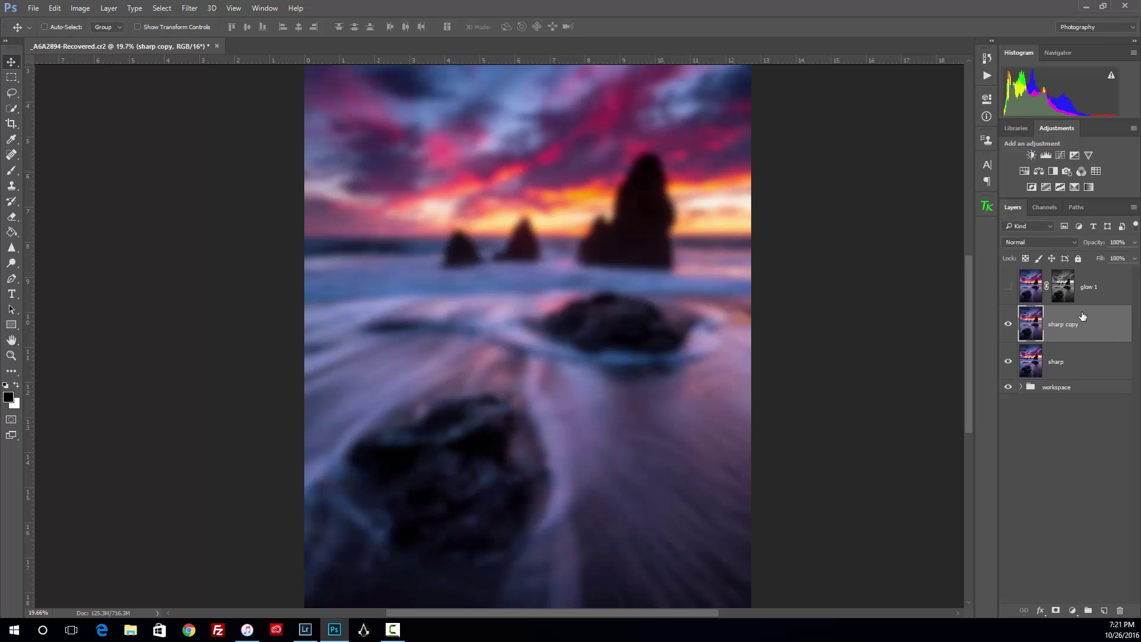
# Step: Add a Levels adjustment clipped to the blurred sharp copy, with midtones at 0.72 and the white input level at 157
pyautogui.click(1047, 156)
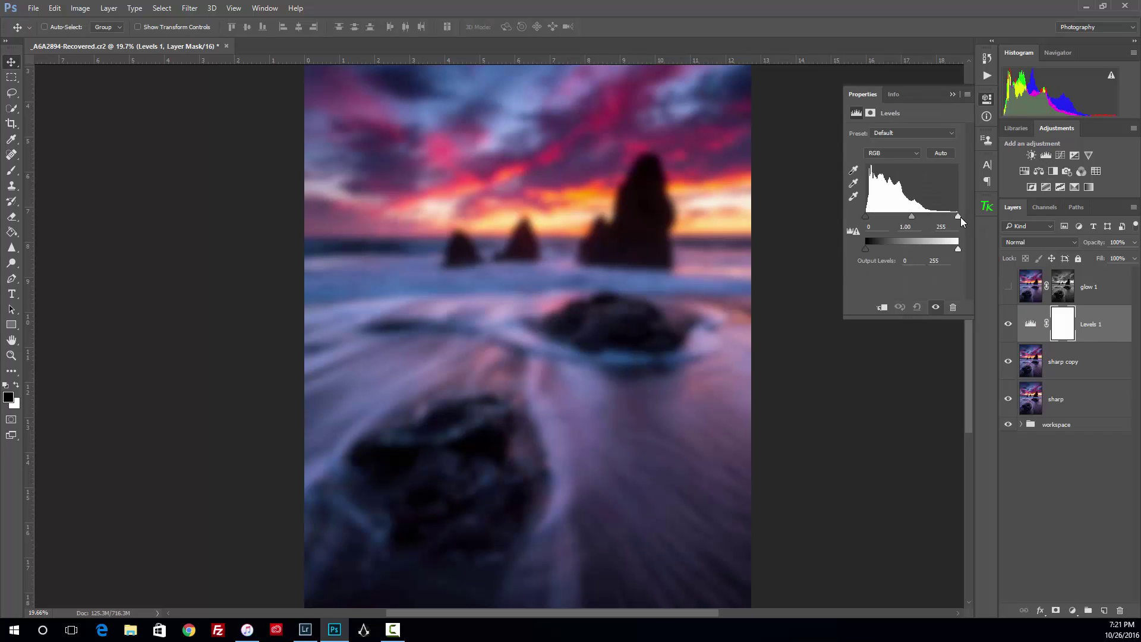
pyautogui.moveTo(958, 217); pyautogui.dragTo(900, 219)
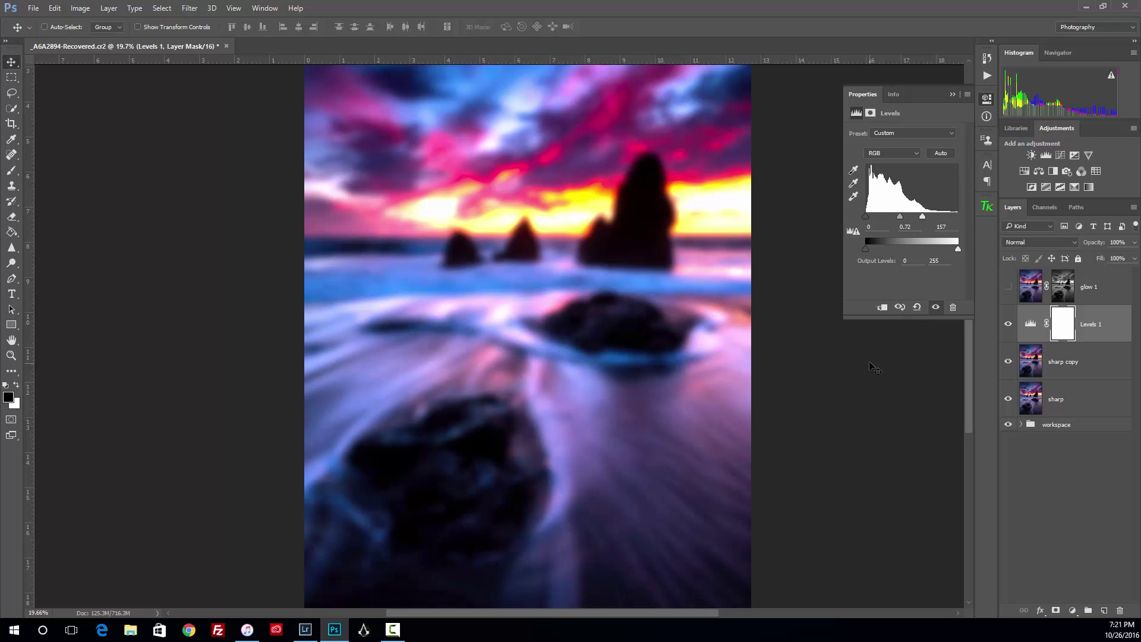
pyautogui.click(883, 306)
pyautogui.click(952, 94)
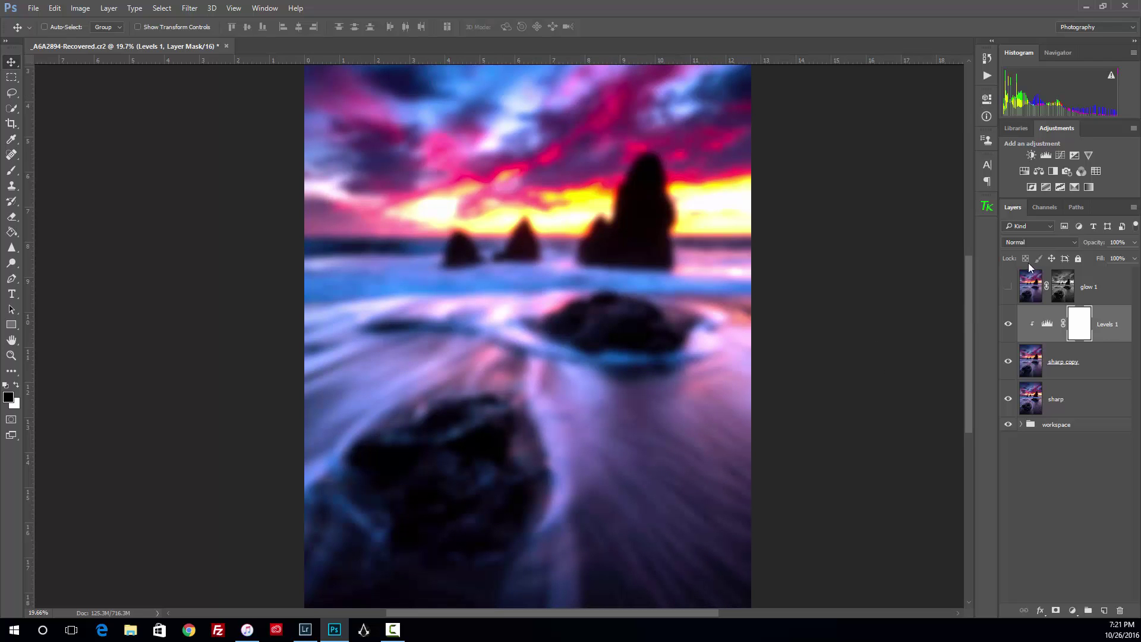
# Step: Lower the blurred sharp copy's opacity to 20% and rename the layer "glow 2"
pyautogui.click(1100, 364)
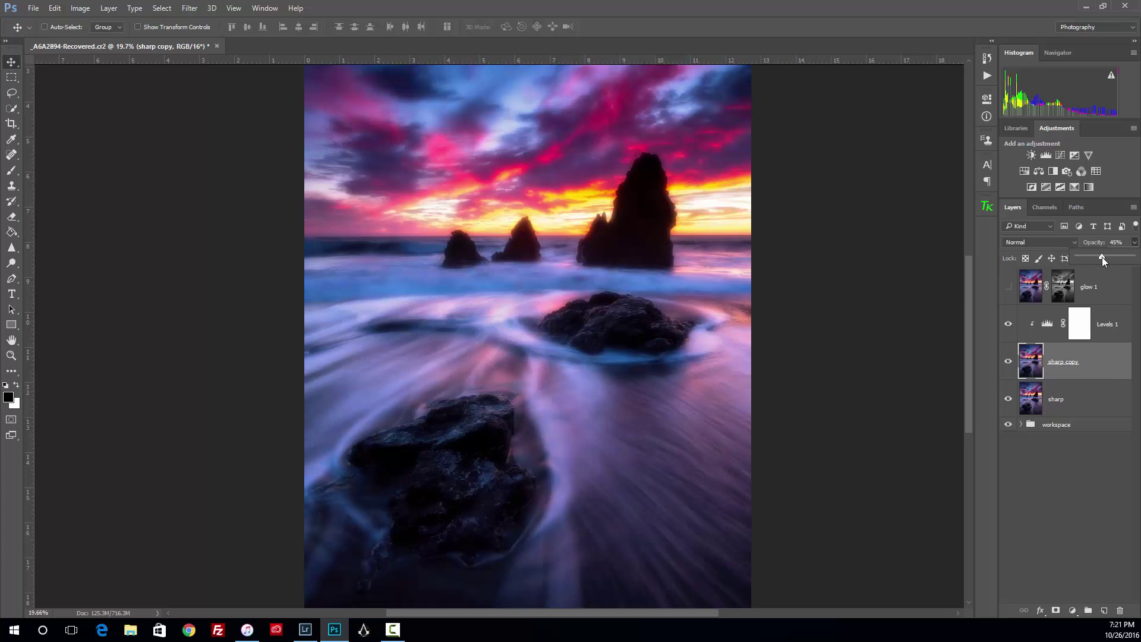
pyautogui.moveTo(1094, 256); pyautogui.dragTo(1090, 254)
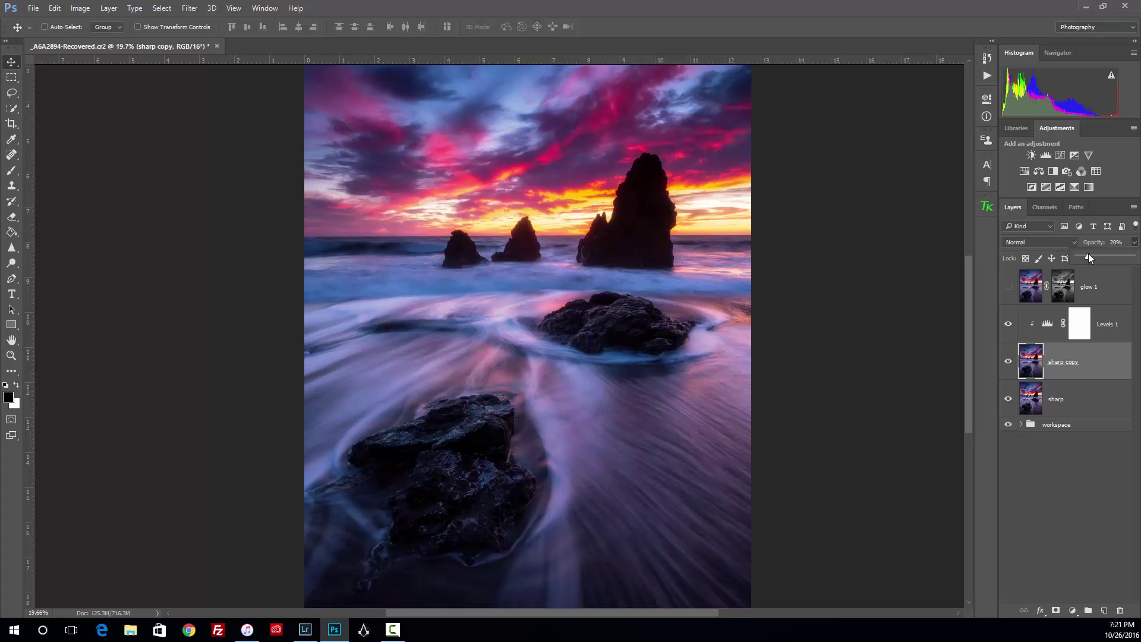
pyautogui.scroll(-1, 734, 377)
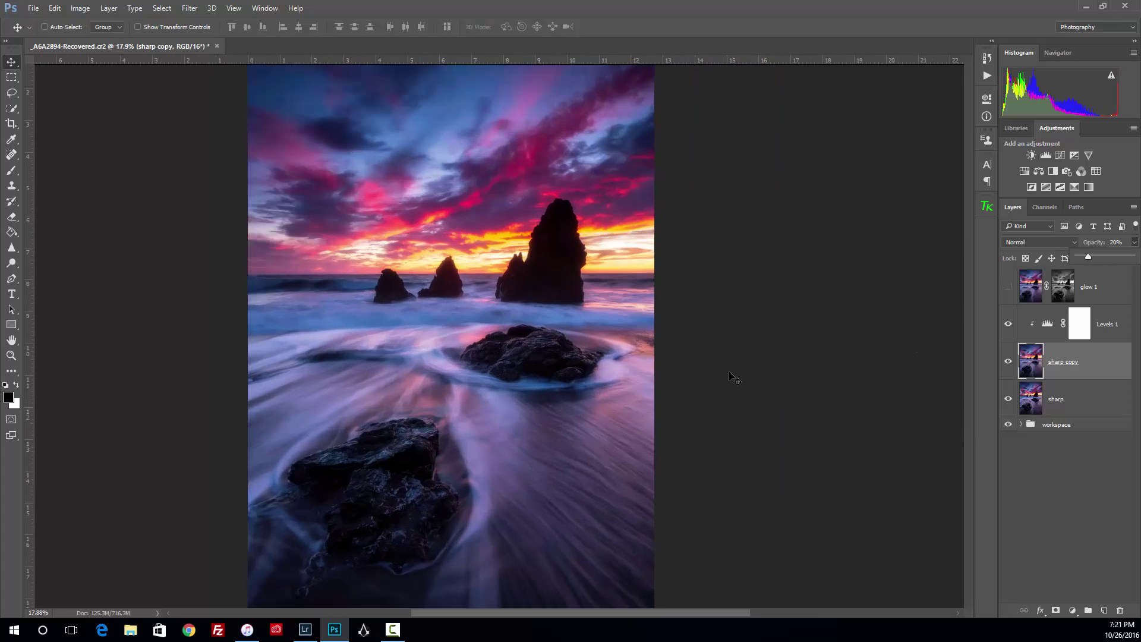
pyautogui.doubleClick(1066, 361)
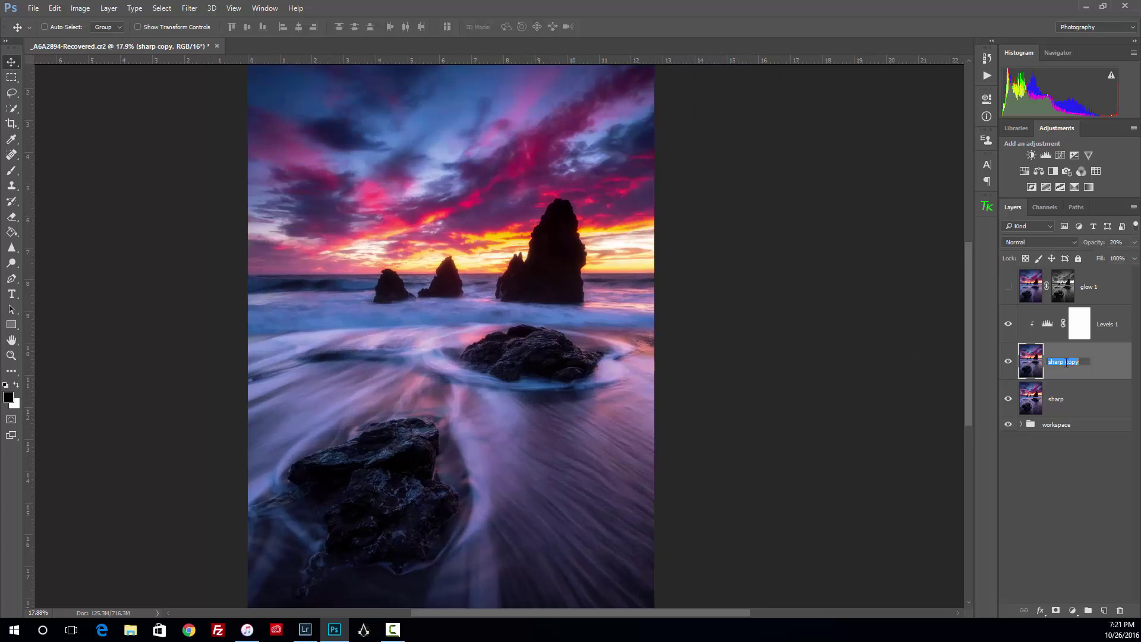
pyautogui.write('glo')
pyautogui.press('Return')
# Step: Compare the sea stacks, sky and water with the glow 2 layer off and on
pyautogui.click(1007, 362)
pyautogui.click(1008, 362)
pyautogui.click(1007, 362)
pyautogui.click(1007, 362)
pyautogui.scroll(2, 422, 352)
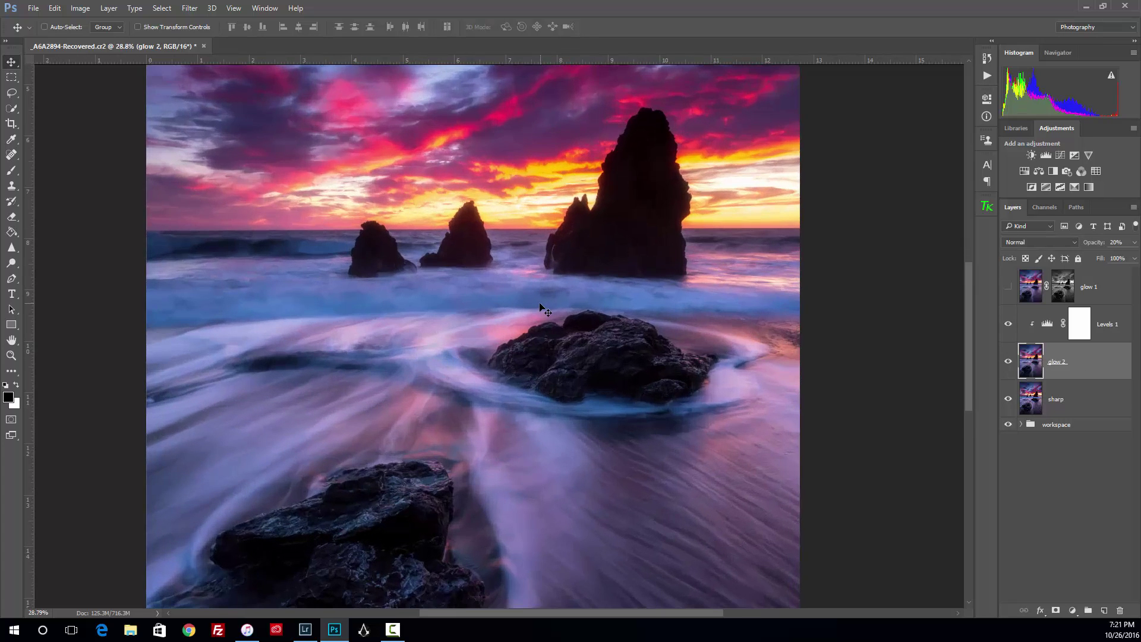
pyautogui.scroll(1, 545, 309)
pyautogui.click(1007, 364)
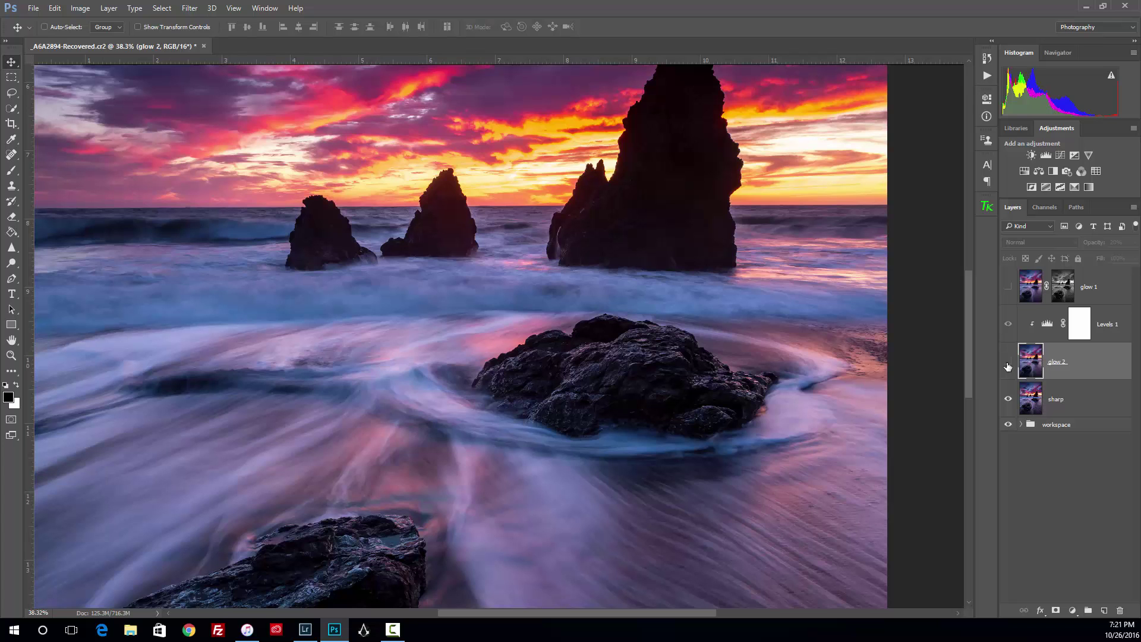
pyautogui.click(1007, 364)
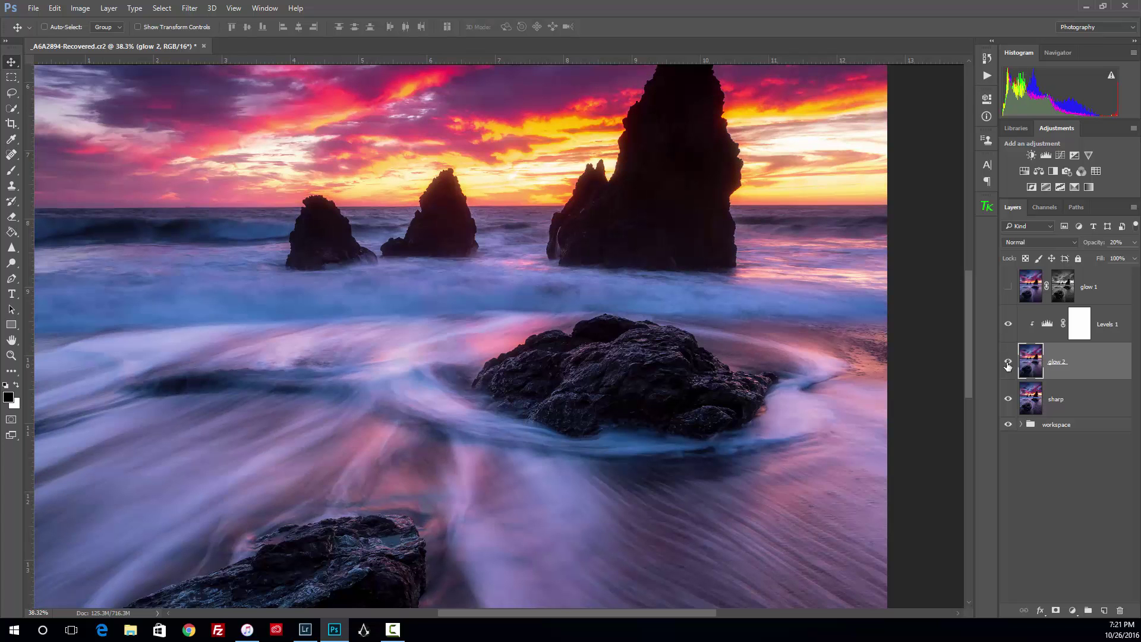
pyautogui.click(1007, 364)
pyautogui.click(1007, 364)
pyautogui.scroll(-2, 838, 315)
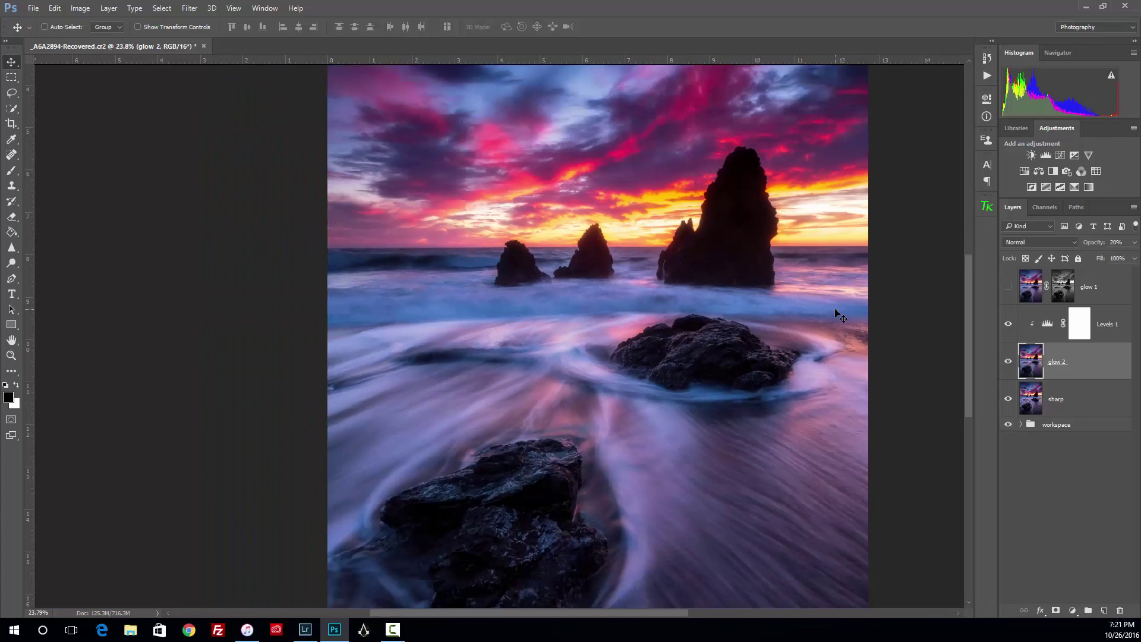
pyautogui.scroll(1, 839, 315)
# Step: Compare the glow 1 effect off and on with glow 2 hidden, and switch the view back to glow 2
pyautogui.click(1008, 364)
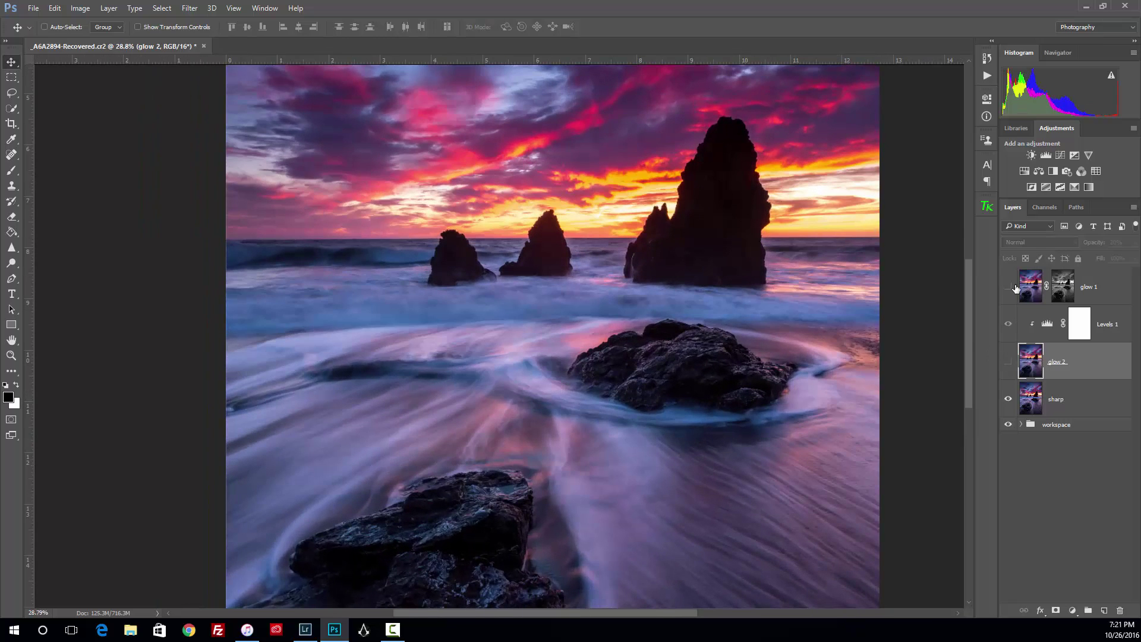
pyautogui.click(1008, 288)
pyautogui.scroll(3, 847, 289)
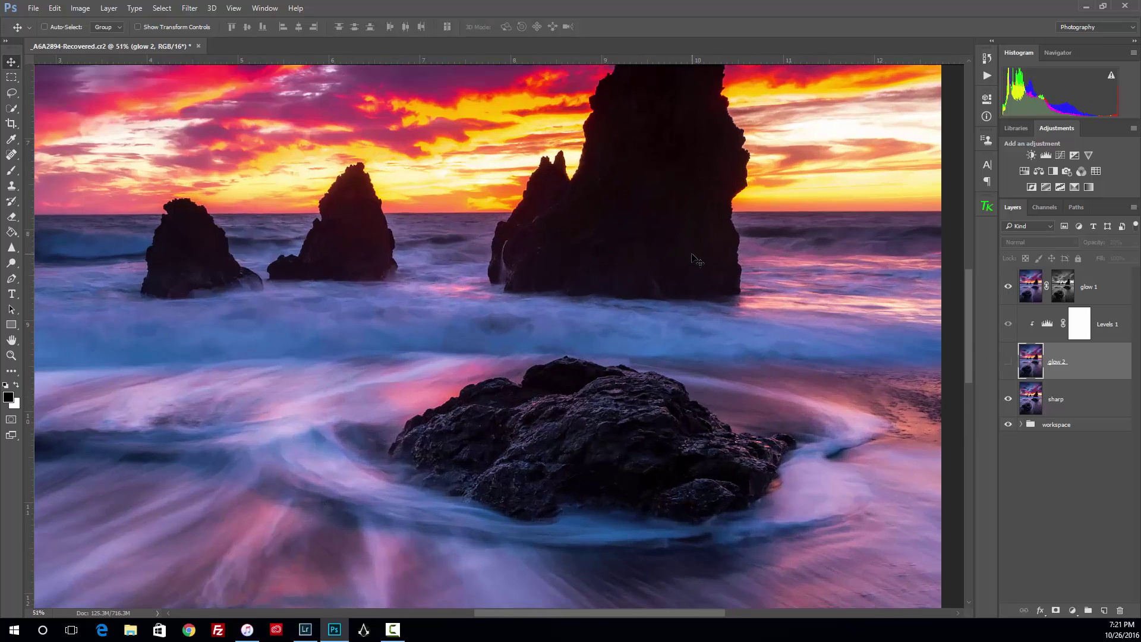
pyautogui.click(1008, 288)
pyautogui.click(1007, 288)
pyautogui.click(1008, 289)
pyautogui.click(1008, 289)
pyautogui.click(1007, 289)
pyautogui.click(1007, 362)
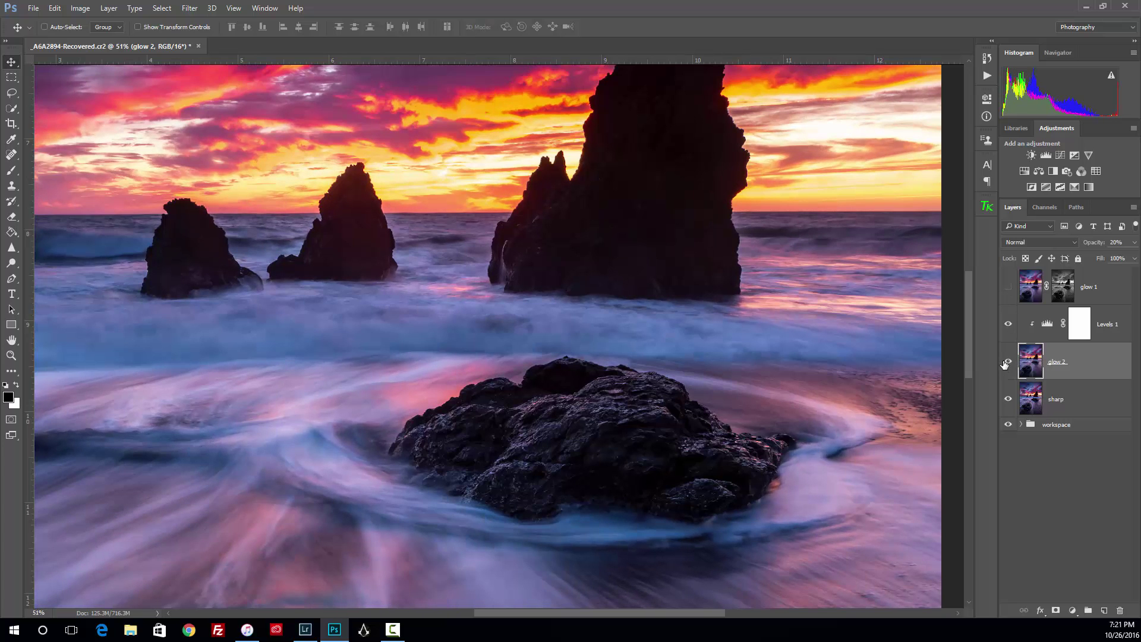
# Step: Compare the seascape with the glow 2 layer off and on, leaving the layer visible
pyautogui.click(1004, 363)
pyautogui.click(1005, 362)
pyautogui.click(1004, 363)
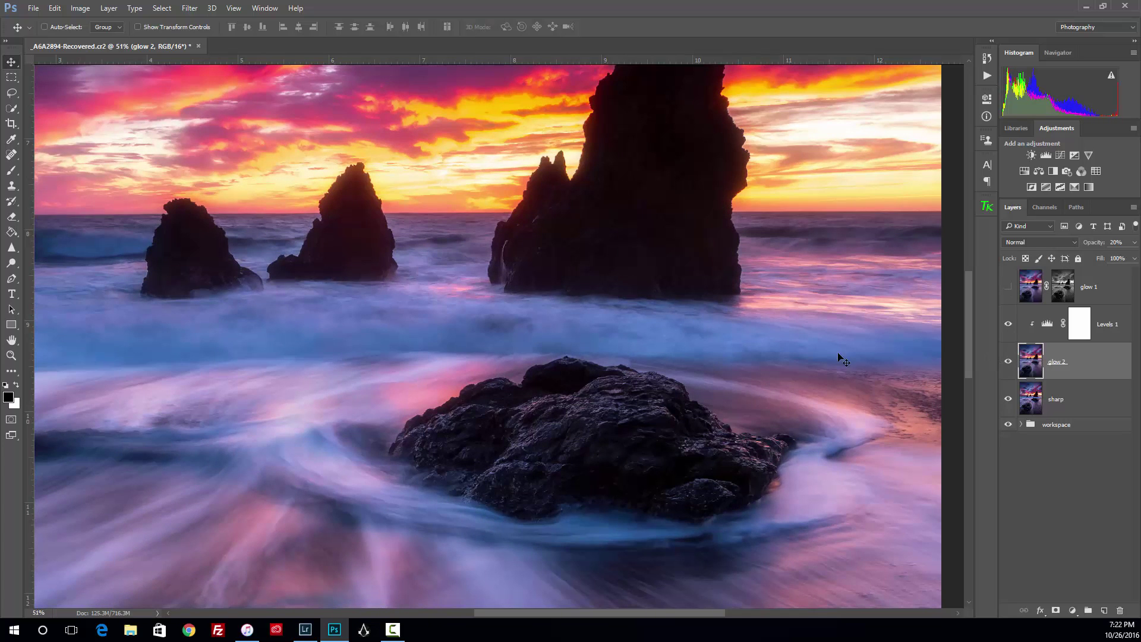
pyautogui.scroll(-4, 707, 350)
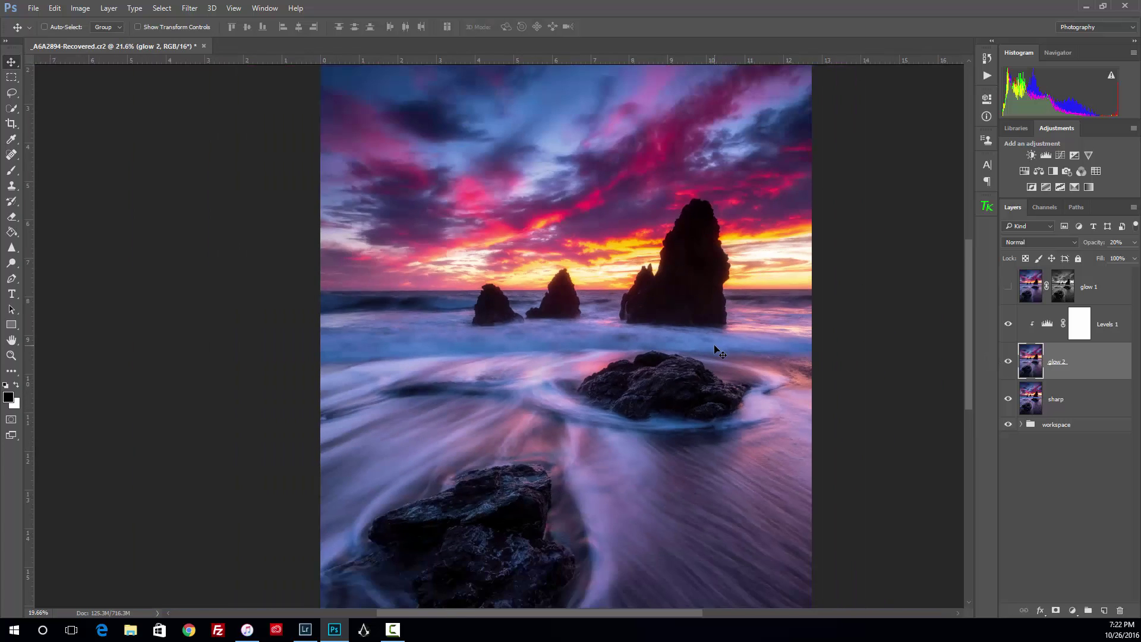
pyautogui.scroll(-2, 716, 354)
pyautogui.scroll(1, 707, 362)
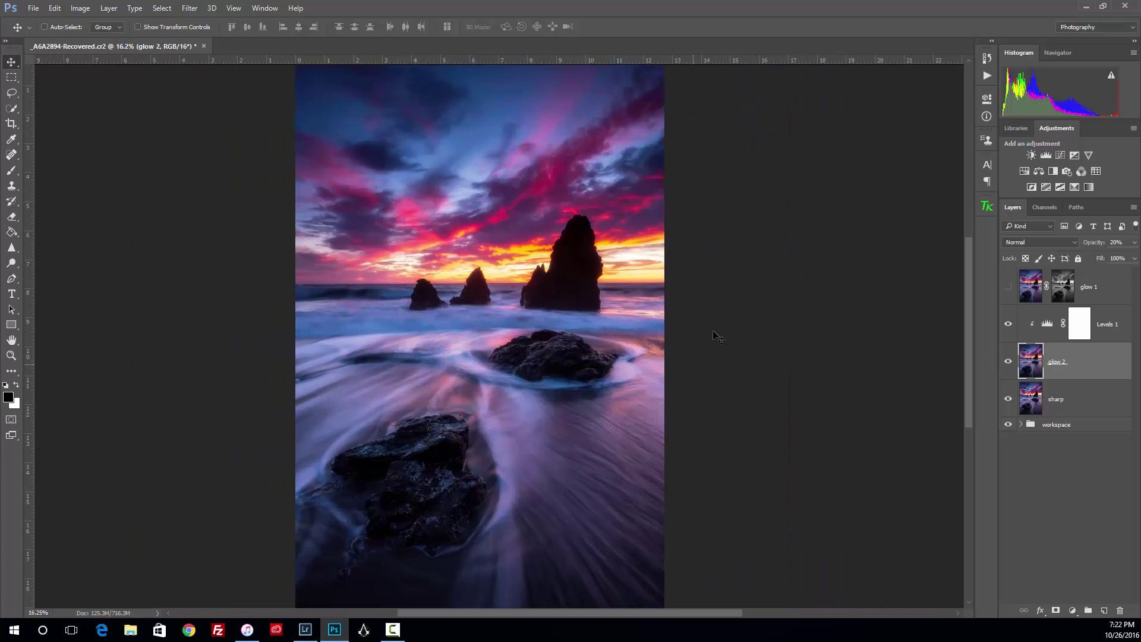
# Step: Switch to the glow 1 effect and delete the glow 2 layer along with its Levels 1 adjustment
pyautogui.click(1008, 362)
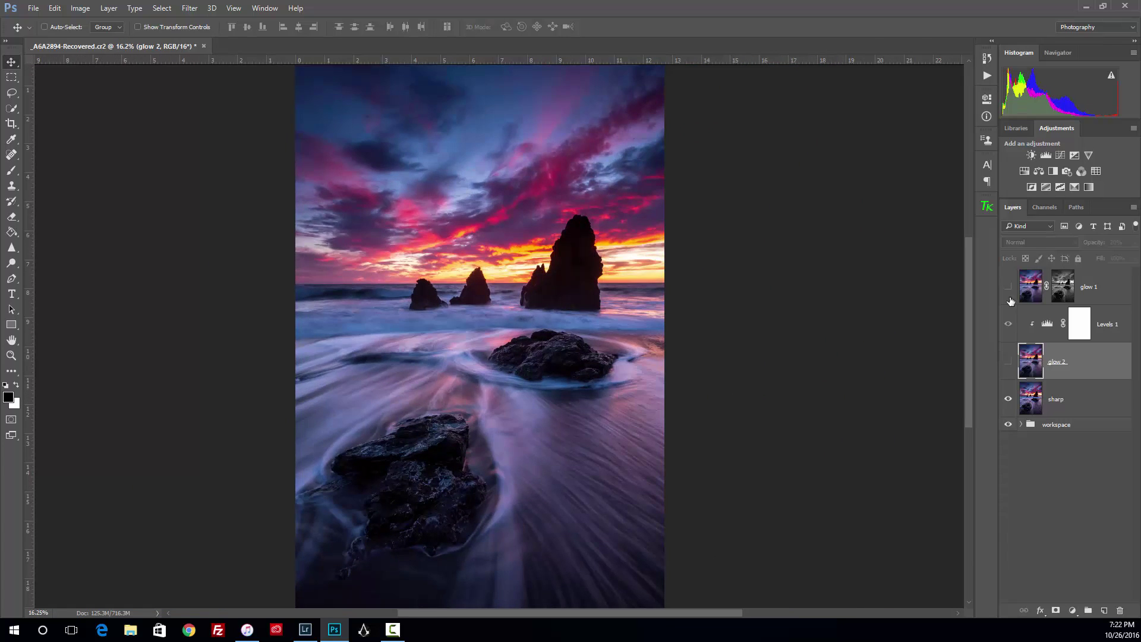
pyautogui.click(1008, 286)
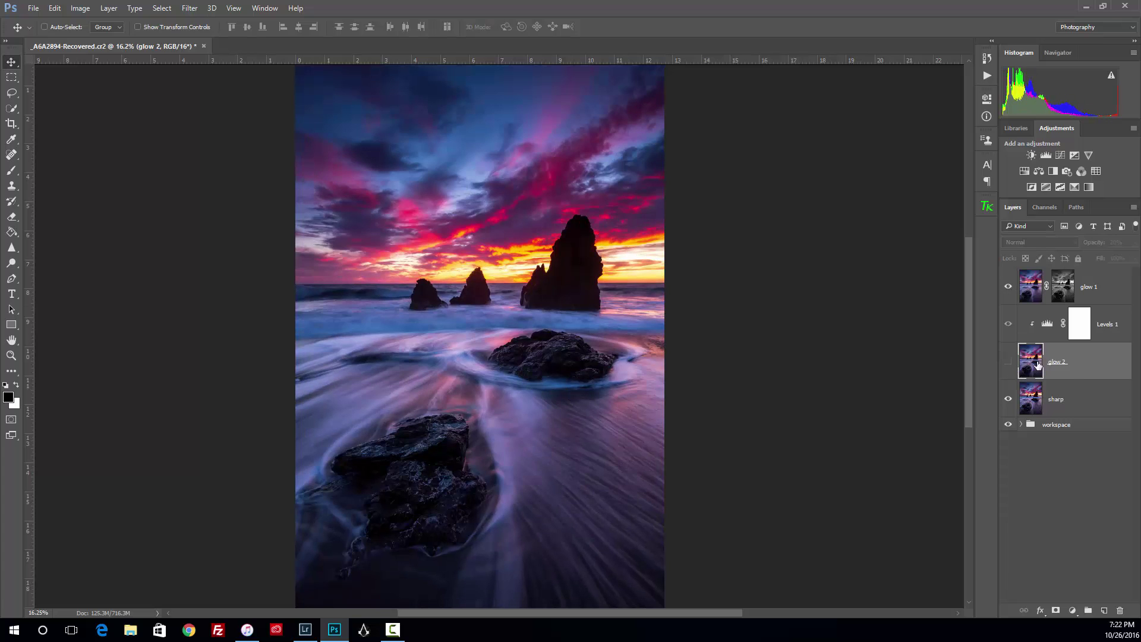
pyautogui.press('Delete')
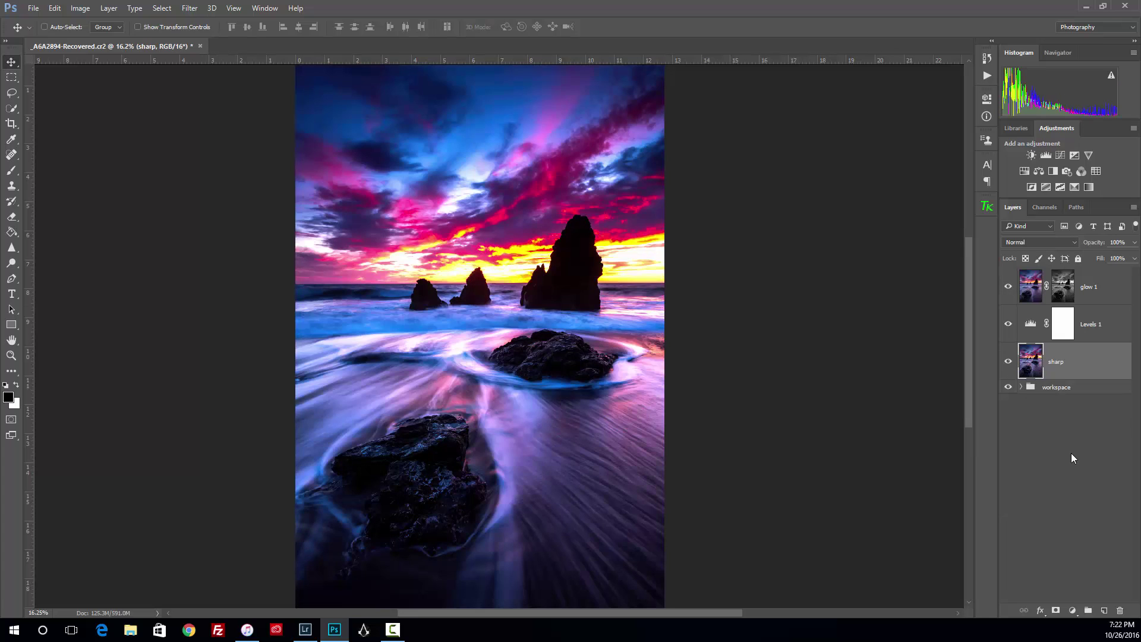
pyautogui.click(1124, 326)
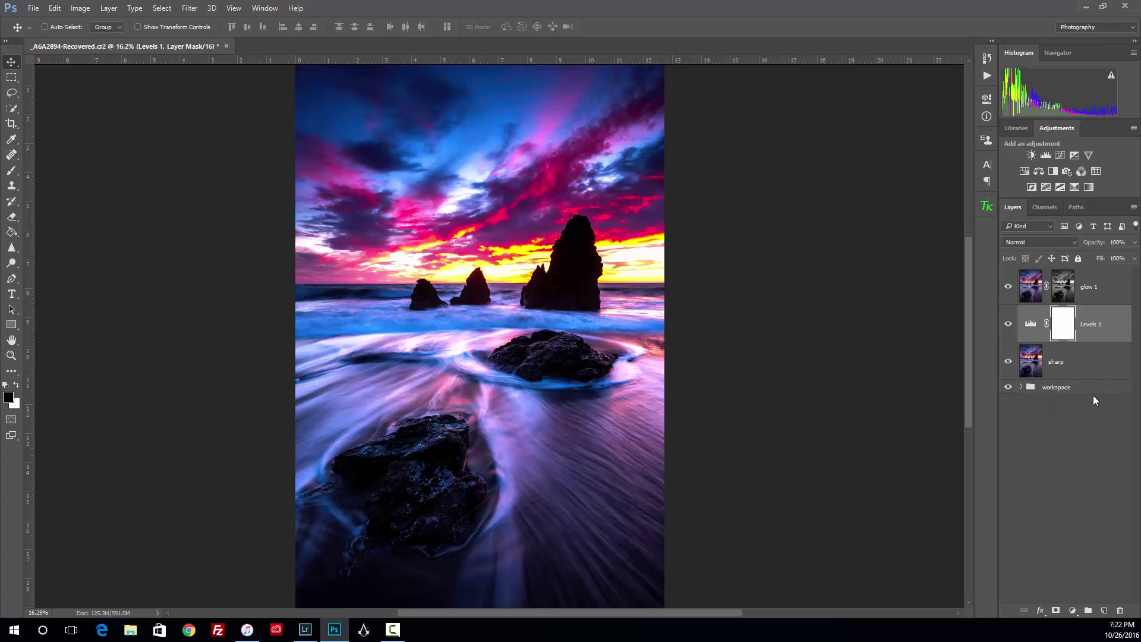
pyautogui.press('Delete')
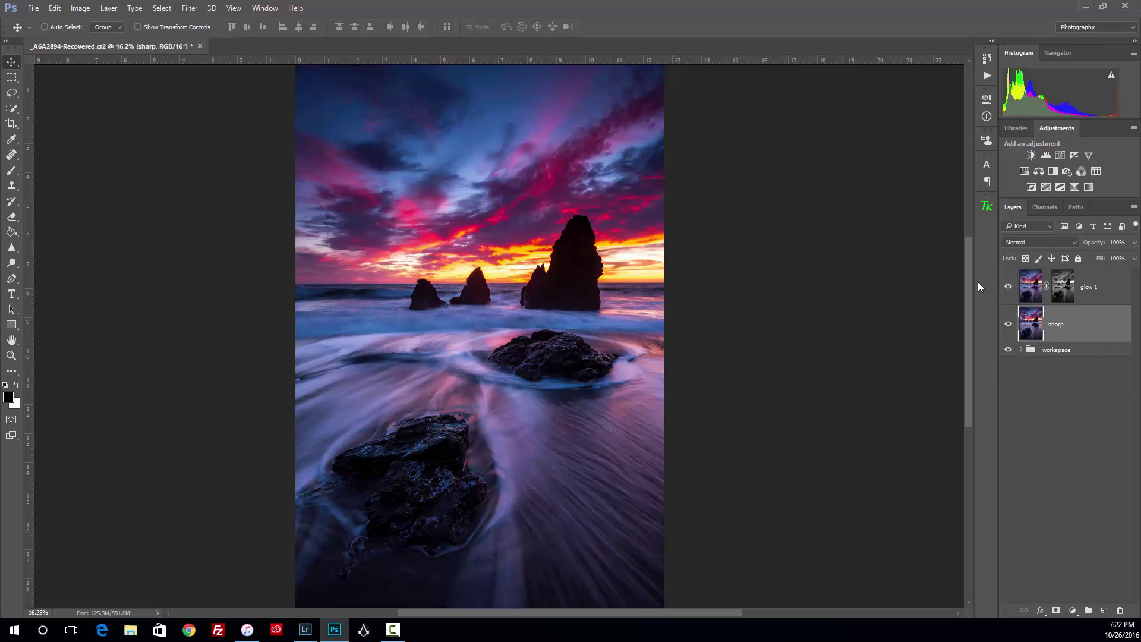
# Step: Compare the image with the glow 1 layer off and on, leave it visible, and deselect all layers
pyautogui.click(1009, 288)
pyautogui.click(1009, 288)
pyautogui.click(1008, 287)
pyautogui.click(1009, 287)
pyautogui.click(1119, 483)
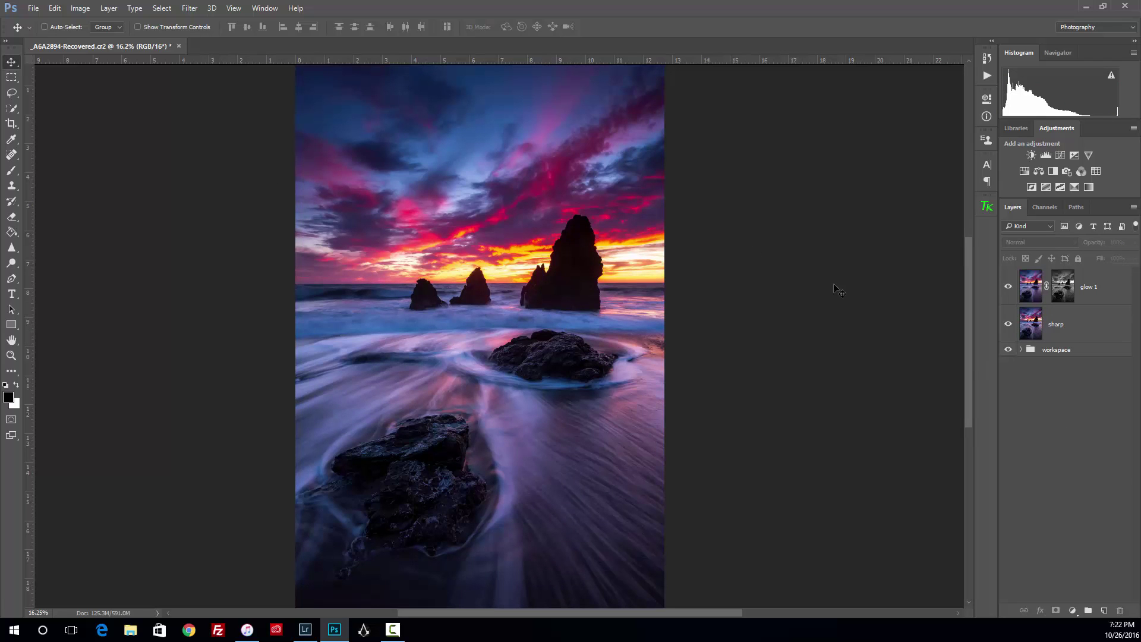
# Step: Save the document on closing as the Photoshop file _A6A2894-Recovered in the inner rodeo beach folder
pyautogui.click(179, 45)
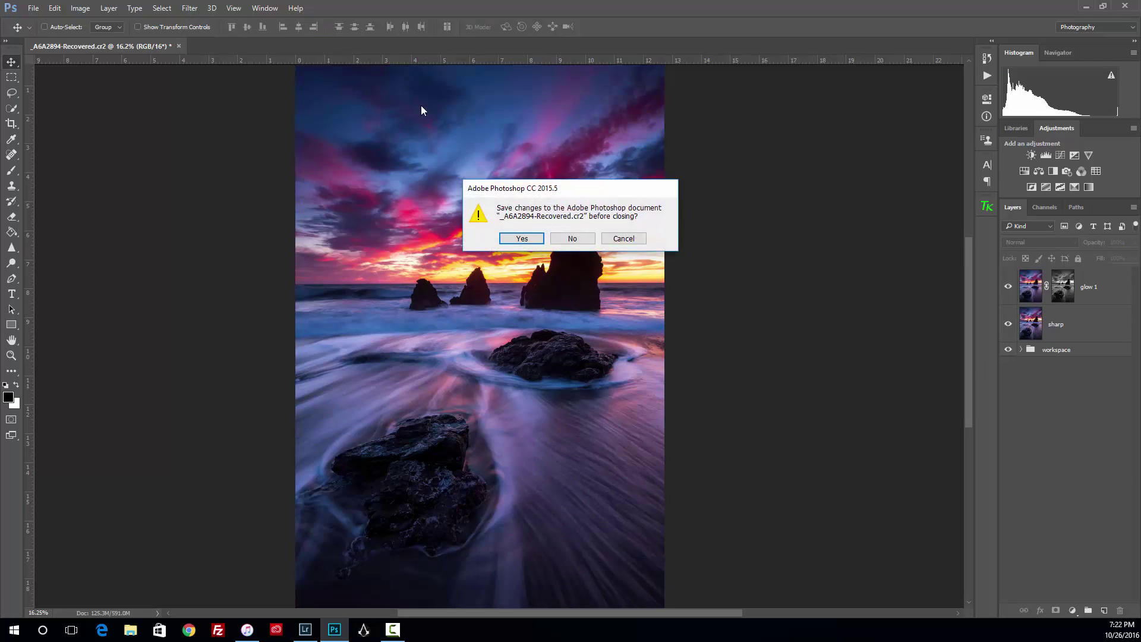
pyautogui.click(532, 241)
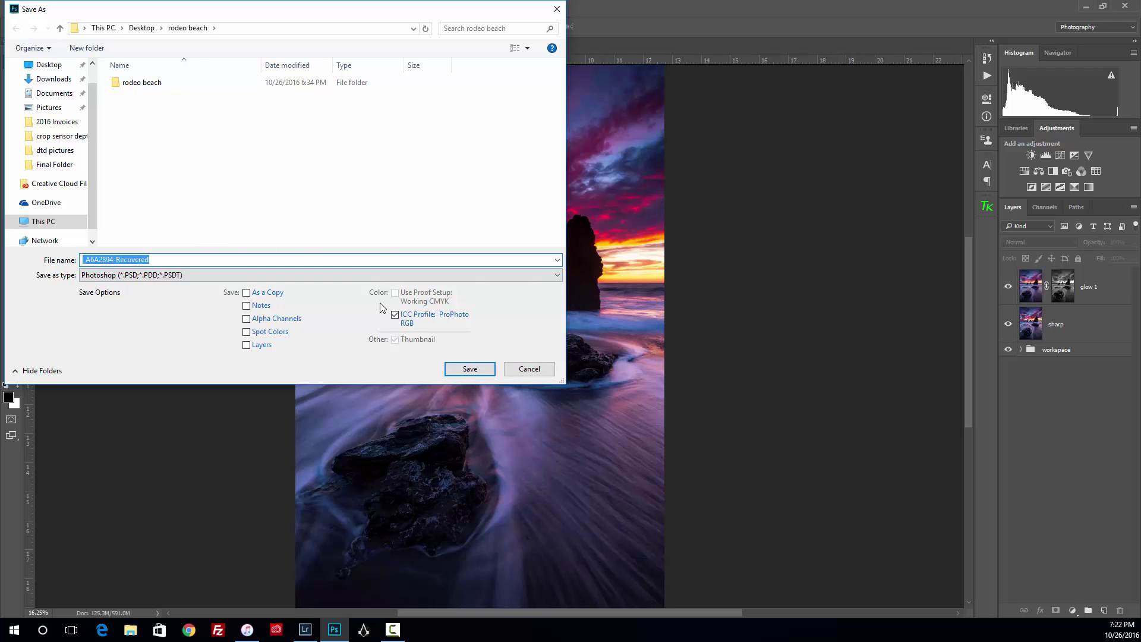
pyautogui.click(126, 86)
pyautogui.doubleClick(126, 87)
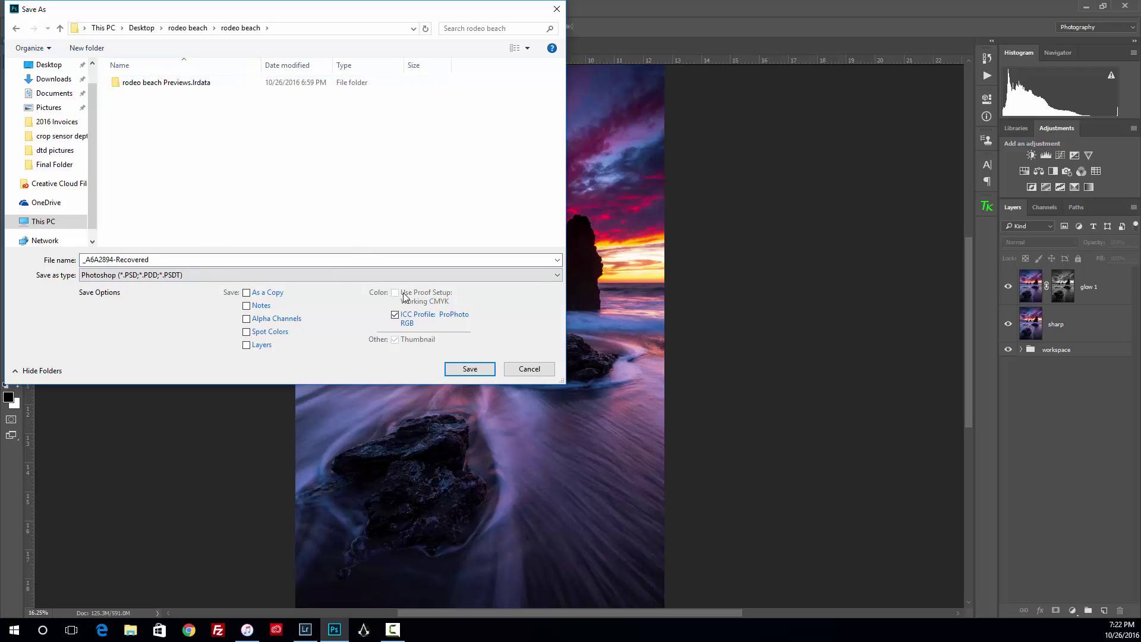
pyautogui.click(462, 370)
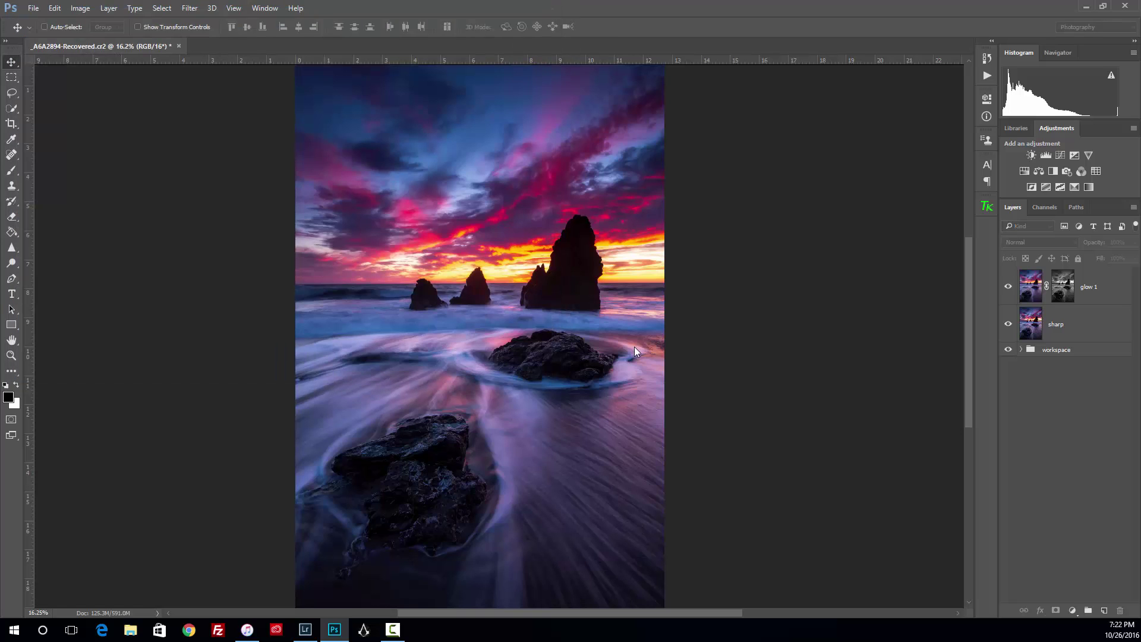
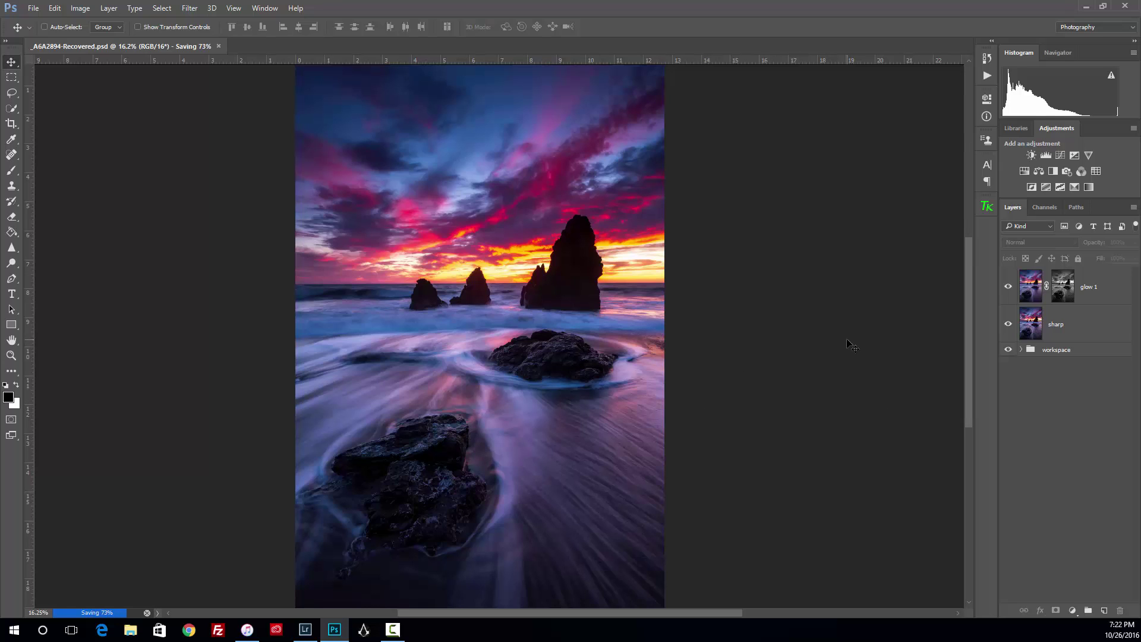
# Step: Delete the workspace group with all its layers, and close the document with its changes saved
pyautogui.click(1079, 353)
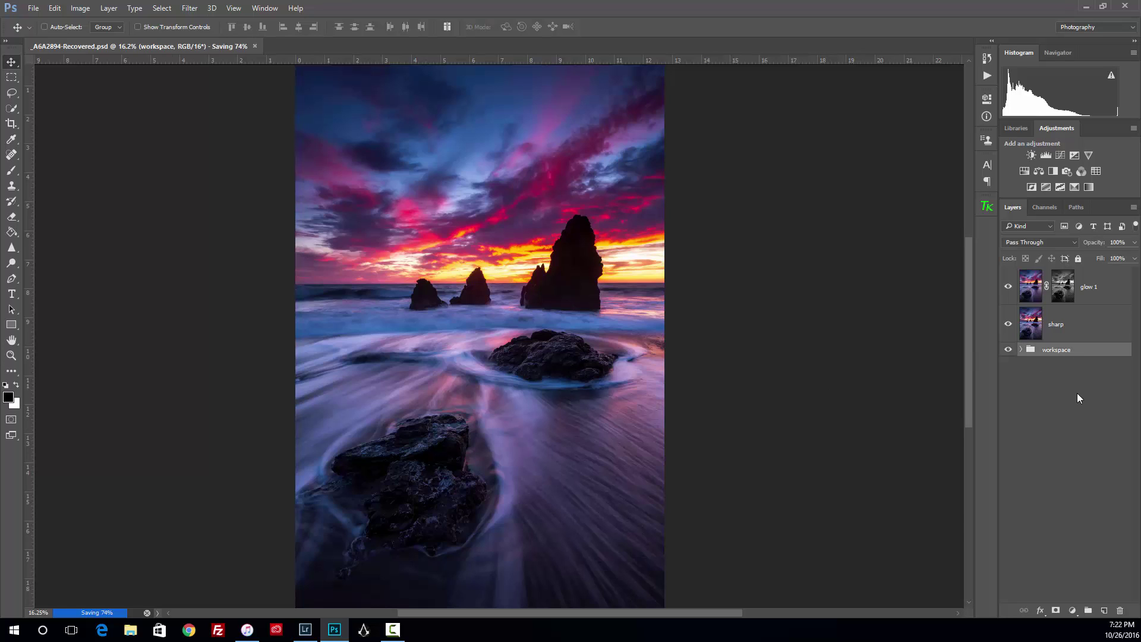
pyautogui.click(1021, 350)
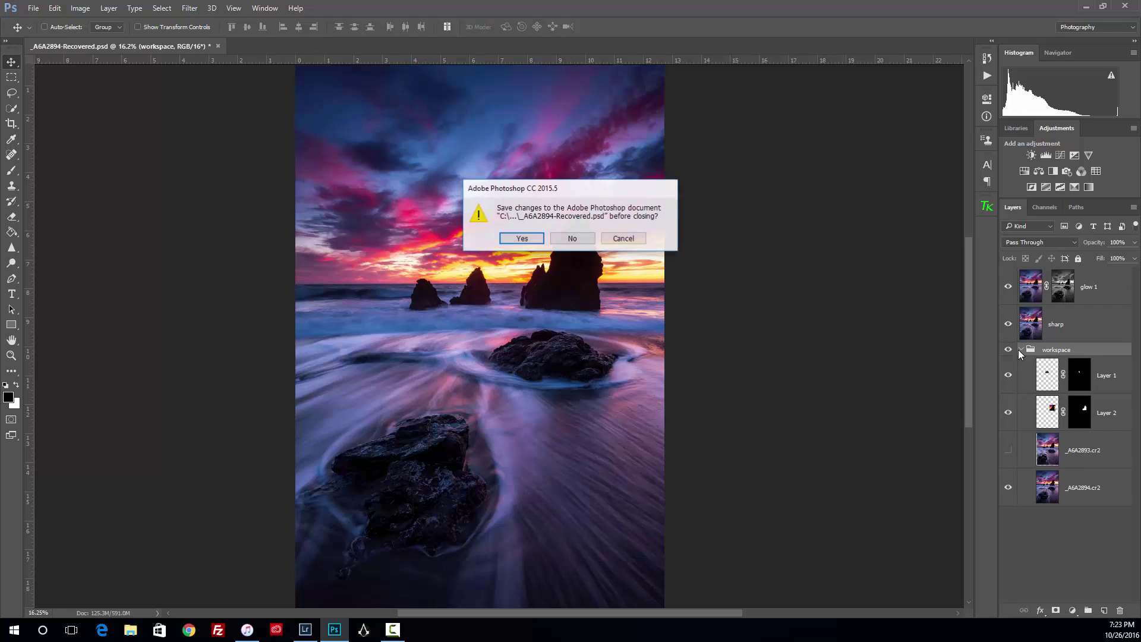
pyautogui.hotkey('ctrl', 'w')
pyautogui.click(636, 240)
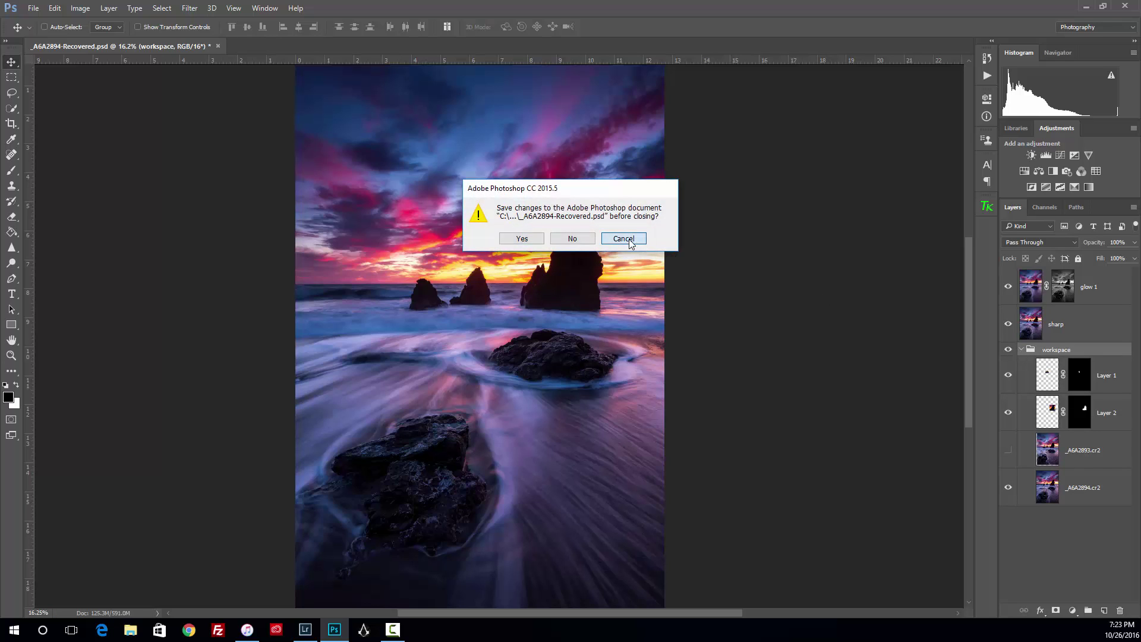
pyautogui.click(1021, 350)
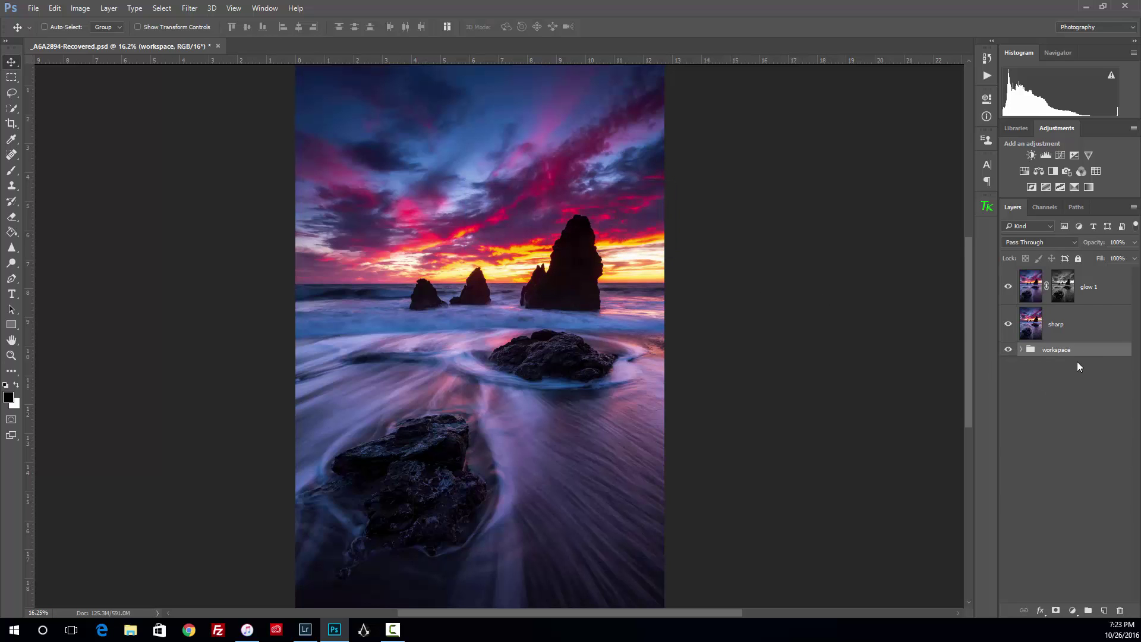
pyautogui.press('Delete')
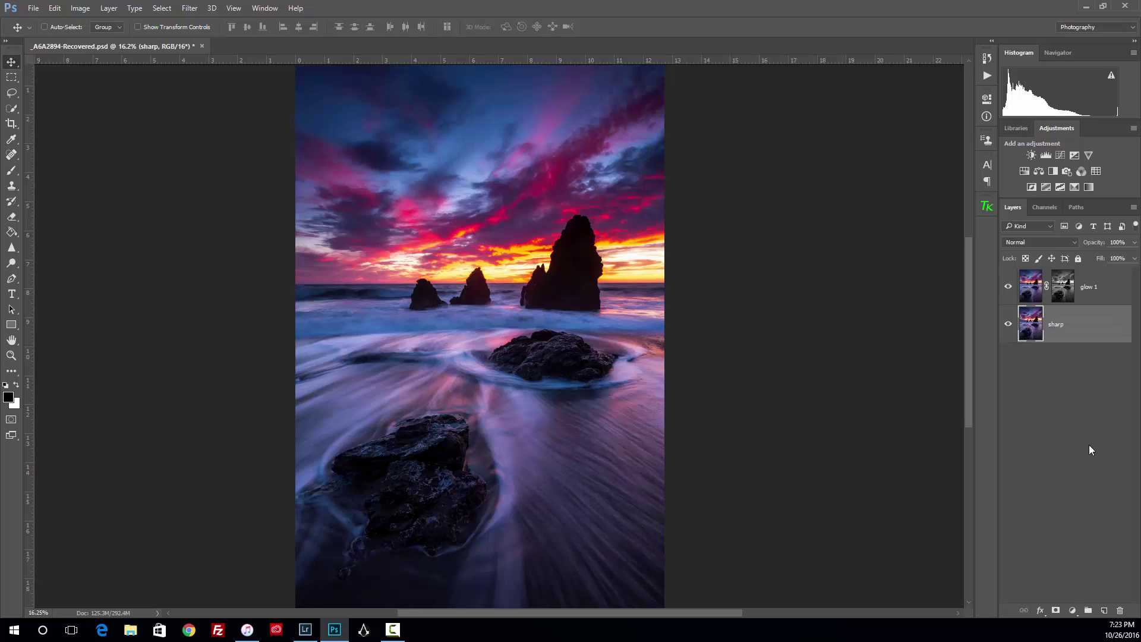
pyautogui.click(201, 45)
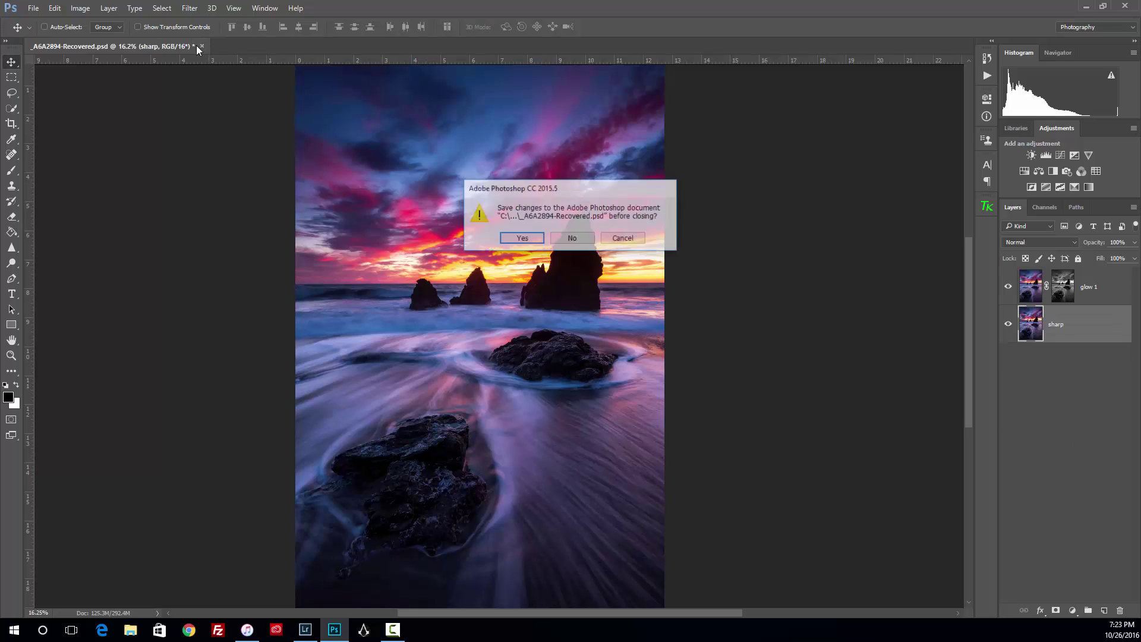
pyautogui.click(534, 238)
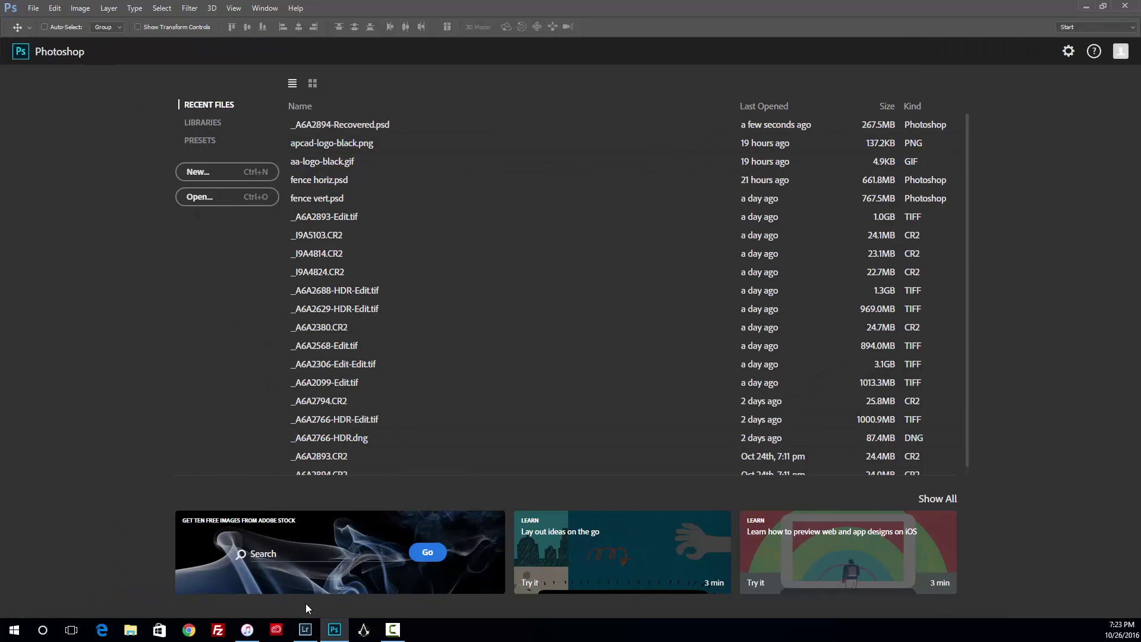
# Step: Switch to Lightroom and import _A6A2894-Recovered.psd from the rodeo beach folder, adding it without moving the file
pyautogui.click(305, 629)
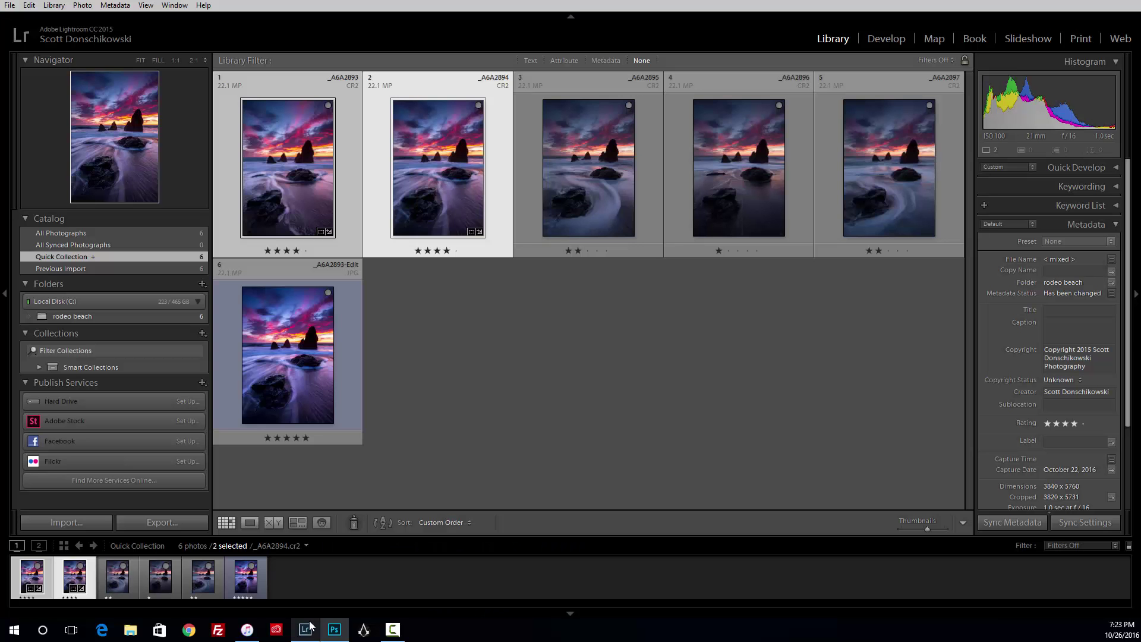
pyautogui.click(554, 356)
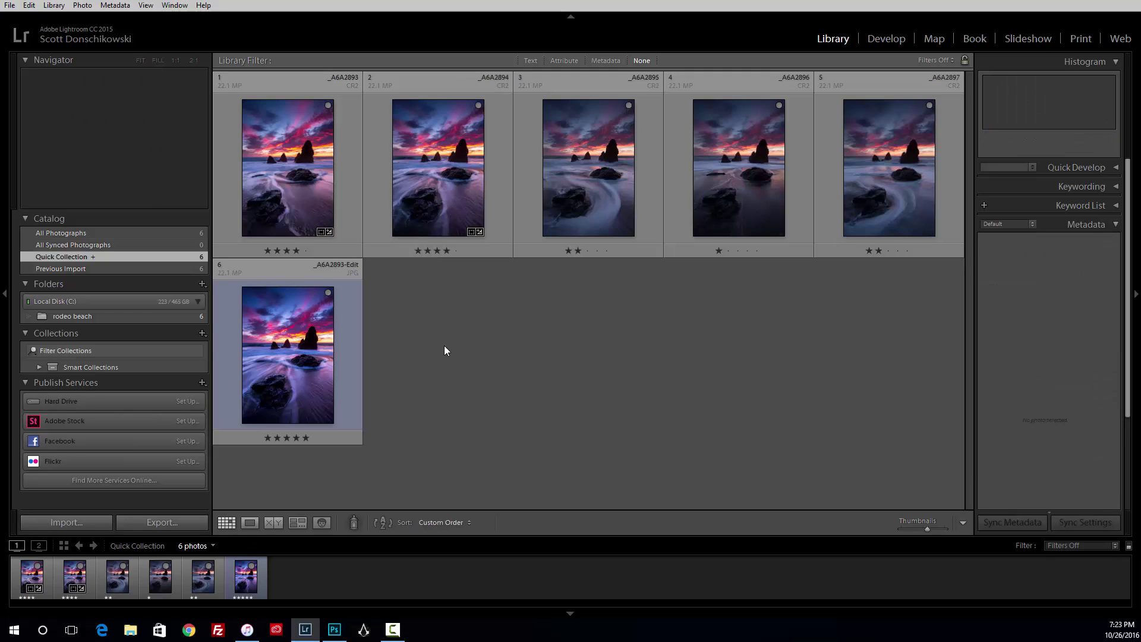
pyautogui.click(83, 522)
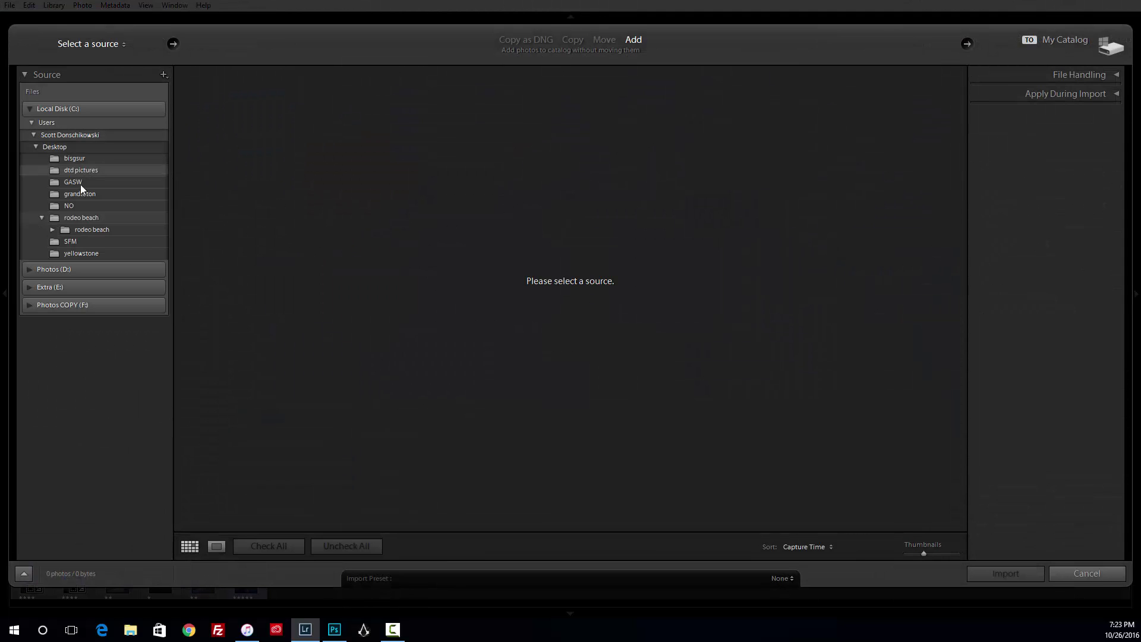
pyautogui.click(84, 229)
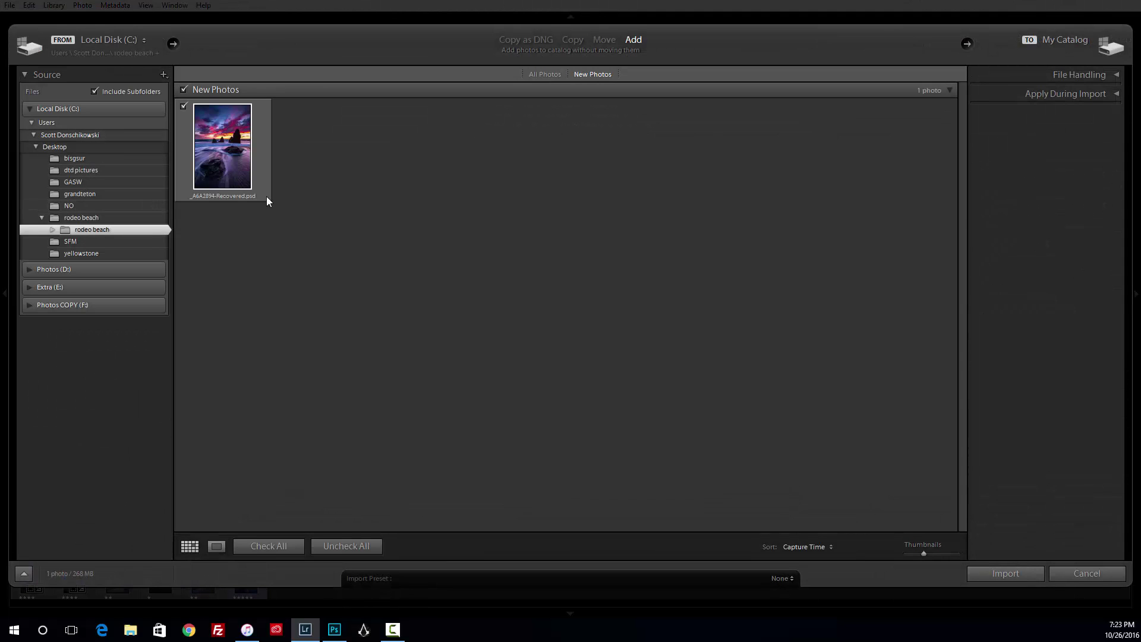
pyautogui.click(218, 158)
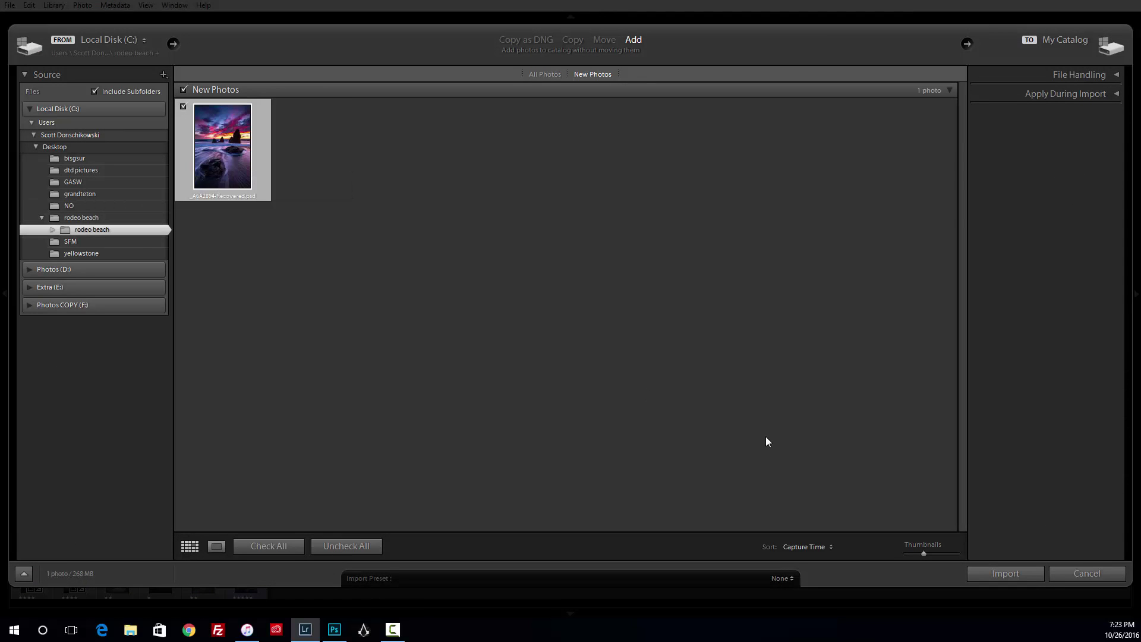
pyautogui.click(74, 218)
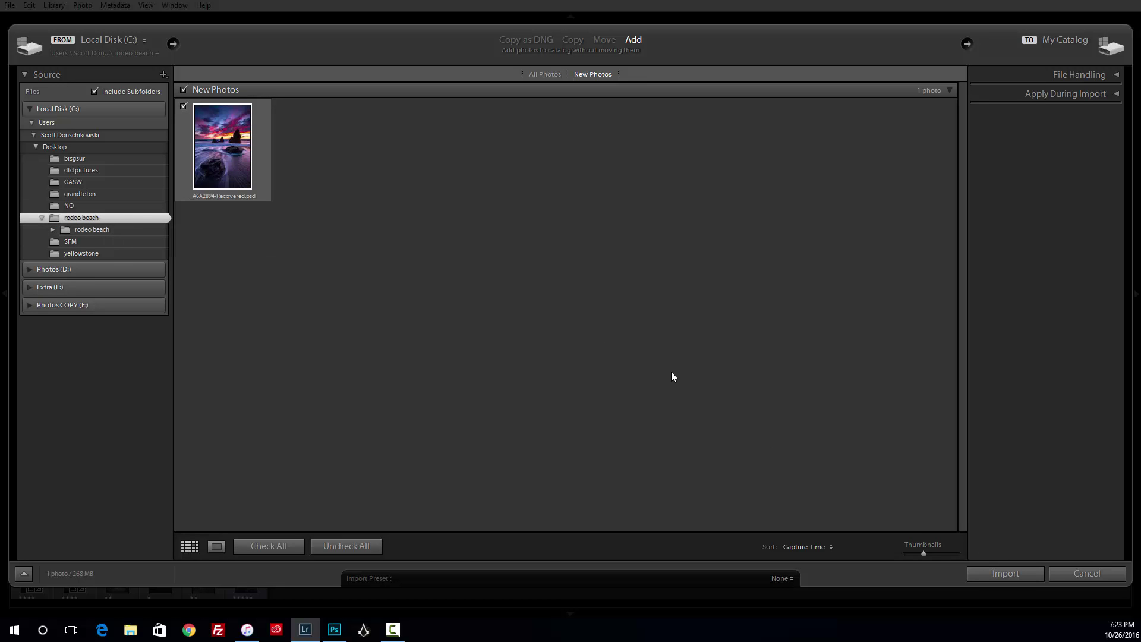
pyautogui.click(980, 572)
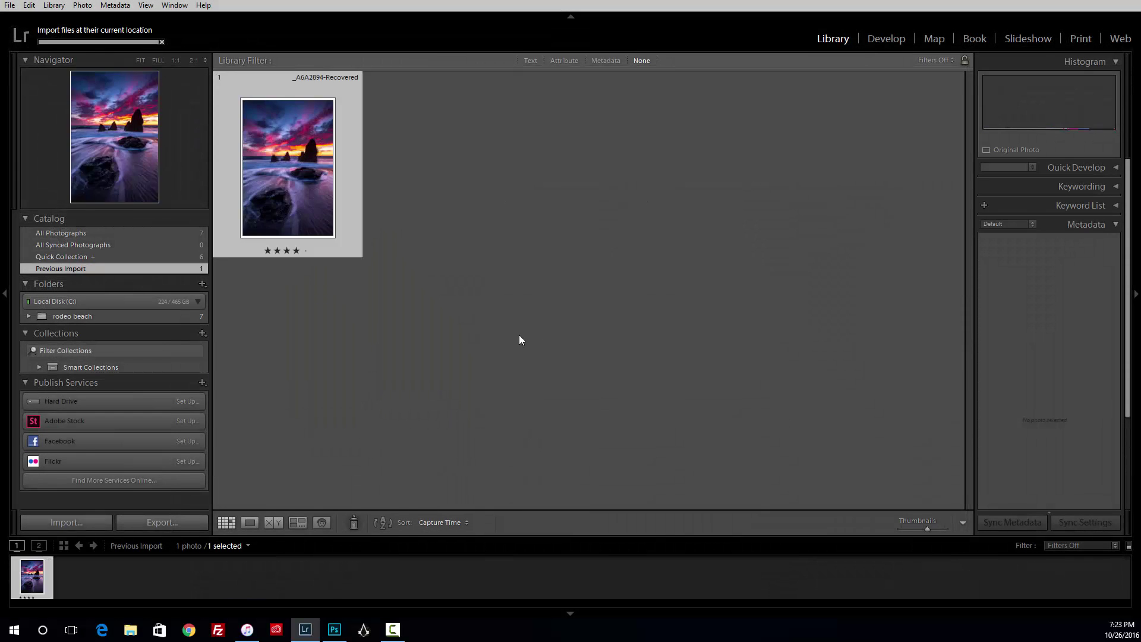
# Step: Add the imported PSD to the Quick Collection and open it from there in Loupe view
pyautogui.doubleClick(267, 157)
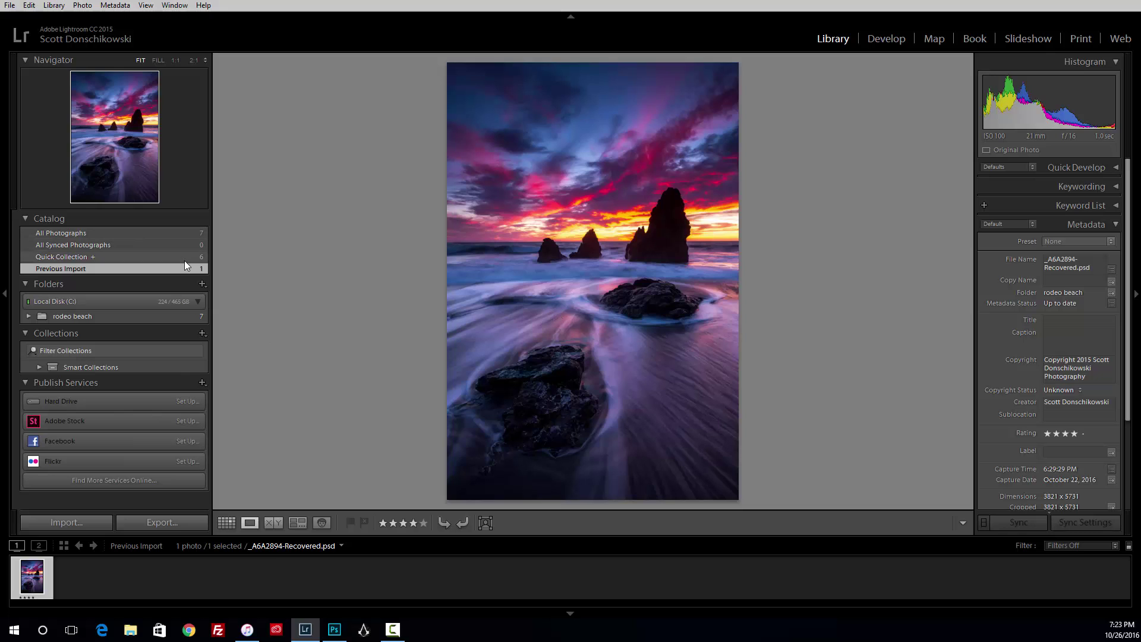
pyautogui.press('b')
pyautogui.click(161, 256)
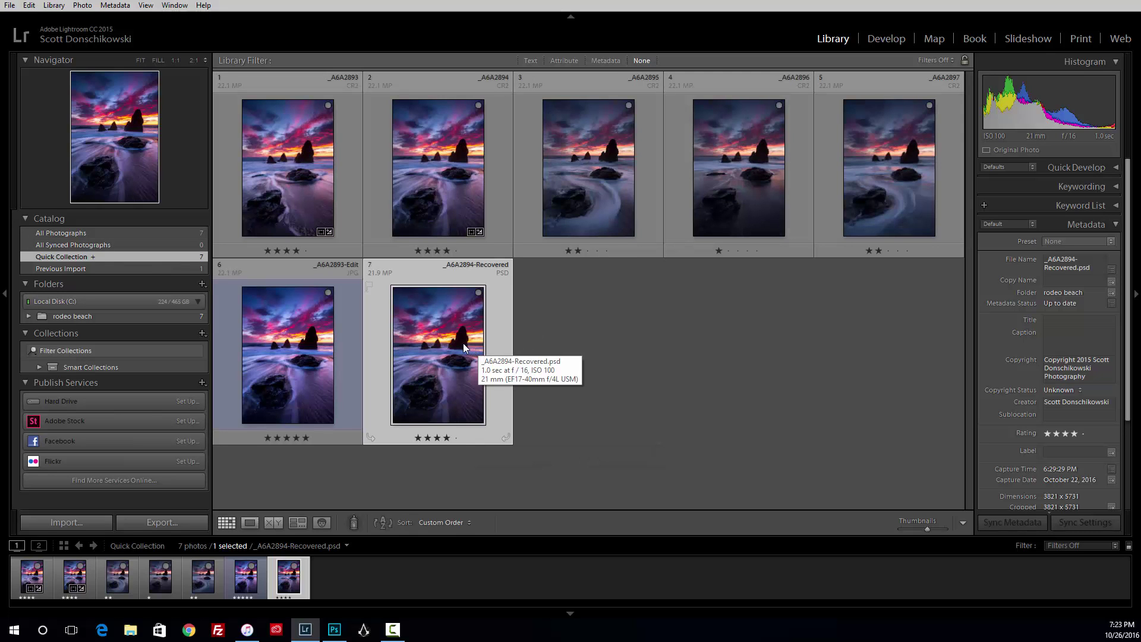
pyautogui.doubleClick(448, 341)
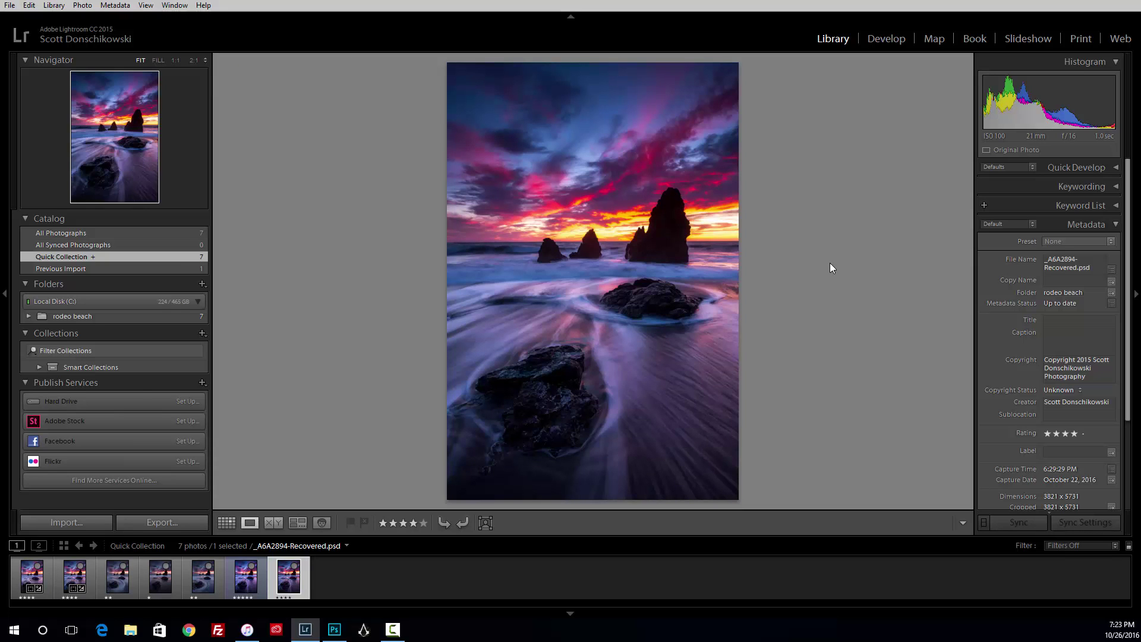
# Step: Crop the photo slightly tighter from its two upper corners in the Develop module, keeping the original aspect ratio
pyautogui.press('d')
pyautogui.click(928, 174)
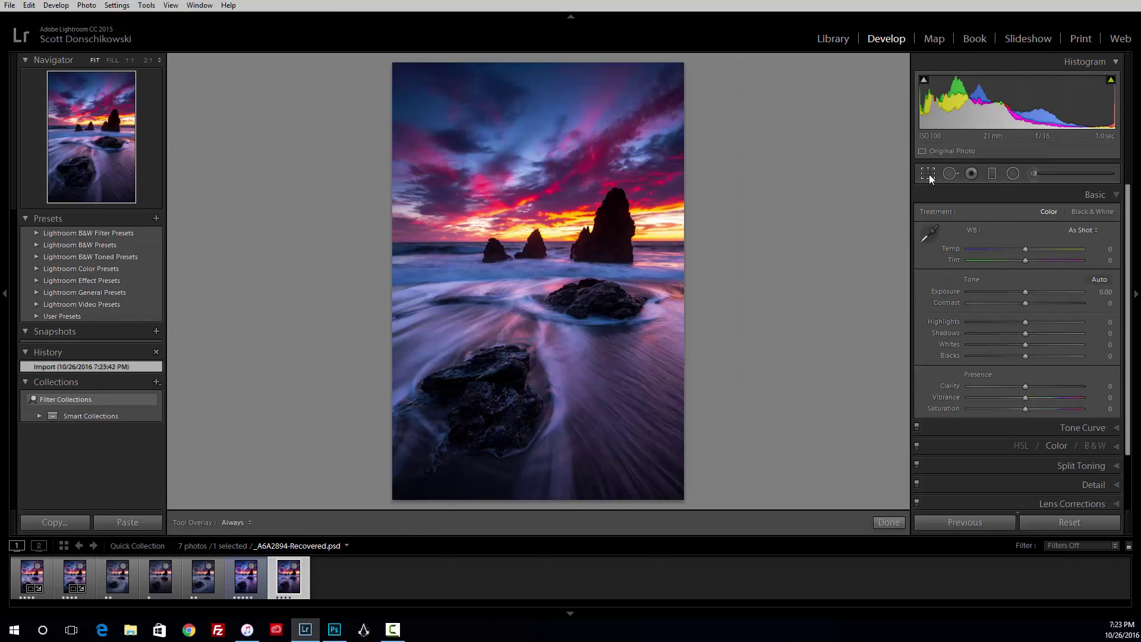
pyautogui.moveTo(686, 61); pyautogui.dragTo(681, 65)
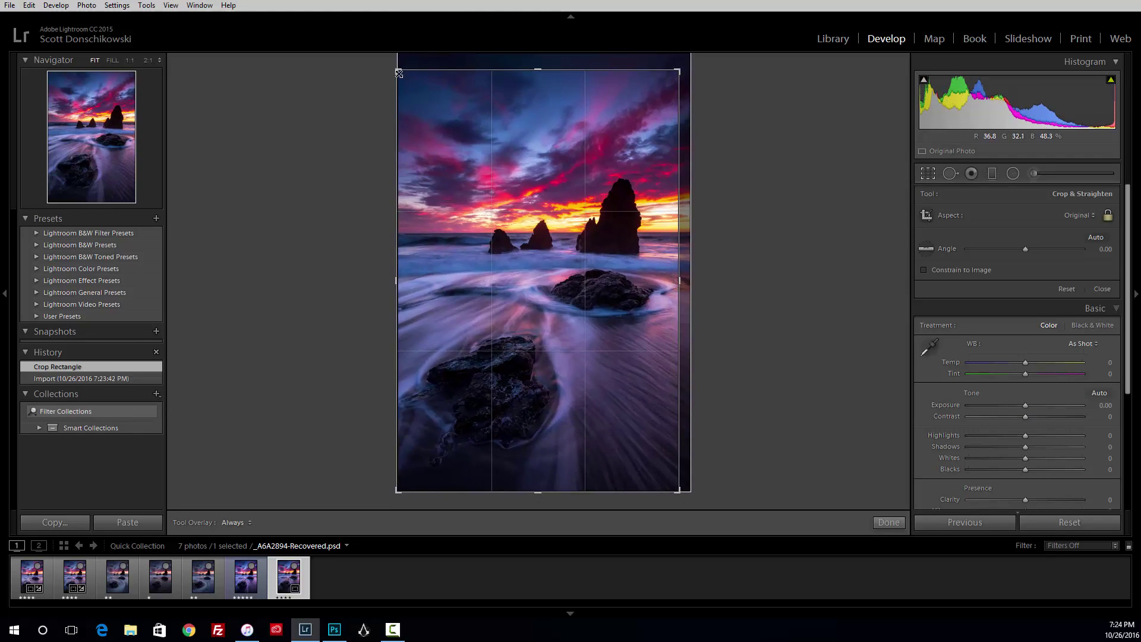
pyautogui.moveTo(399, 70); pyautogui.dragTo(403, 72)
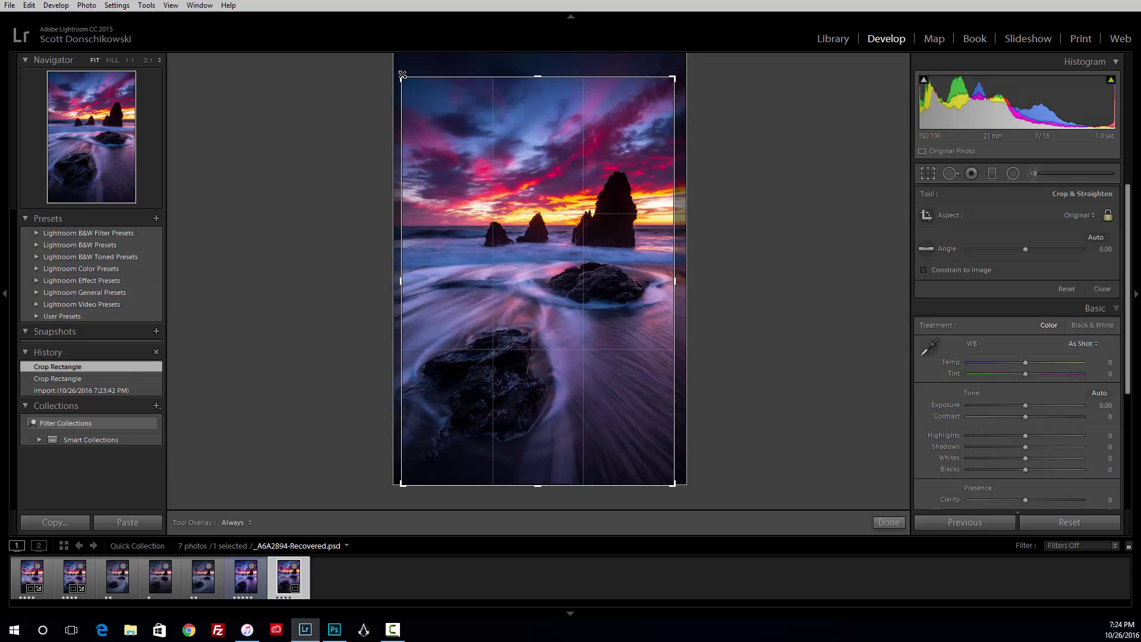
pyautogui.press('r')
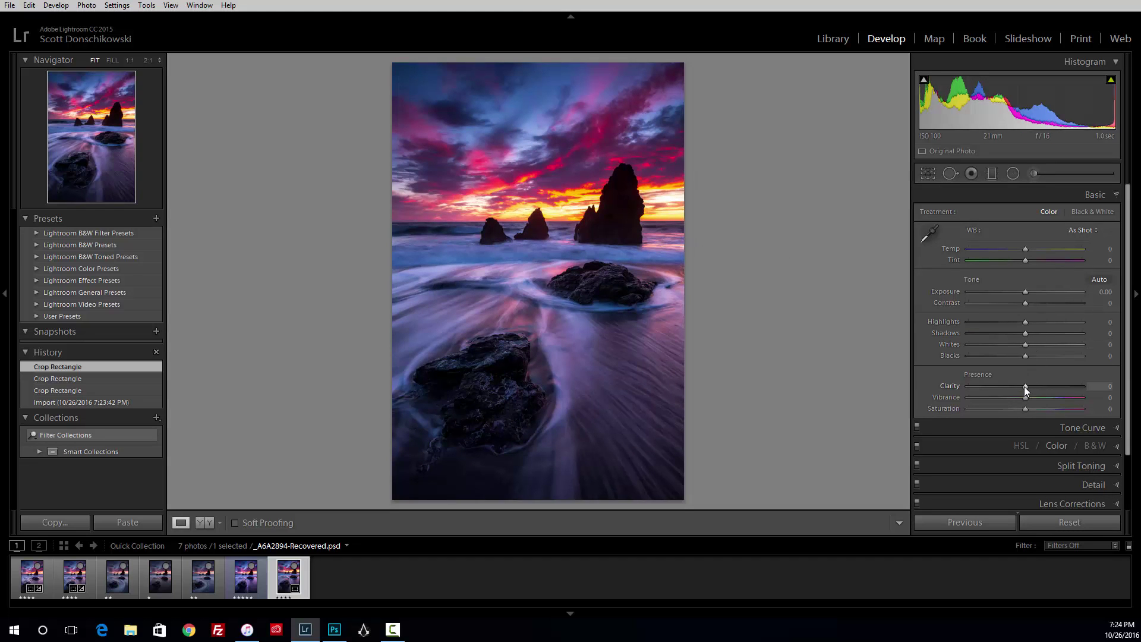
# Step: Set the photo's Clarity to +15 and its Shadows to +15
pyautogui.moveTo(1026, 386); pyautogui.dragTo(1040, 385)
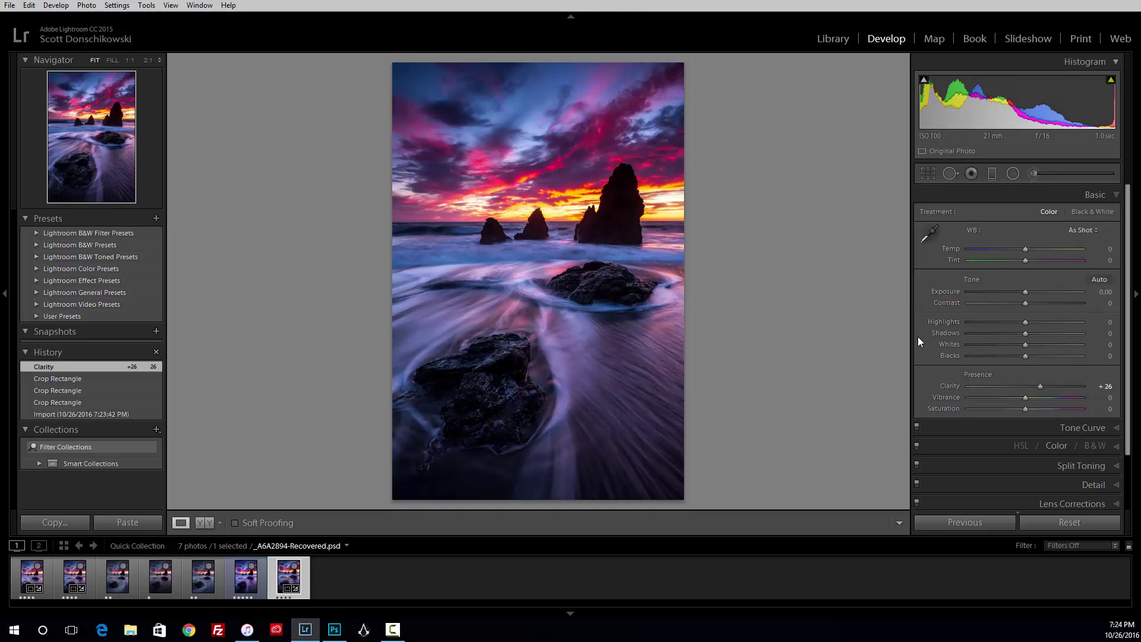
pyautogui.click(1101, 386)
pyautogui.write('15')
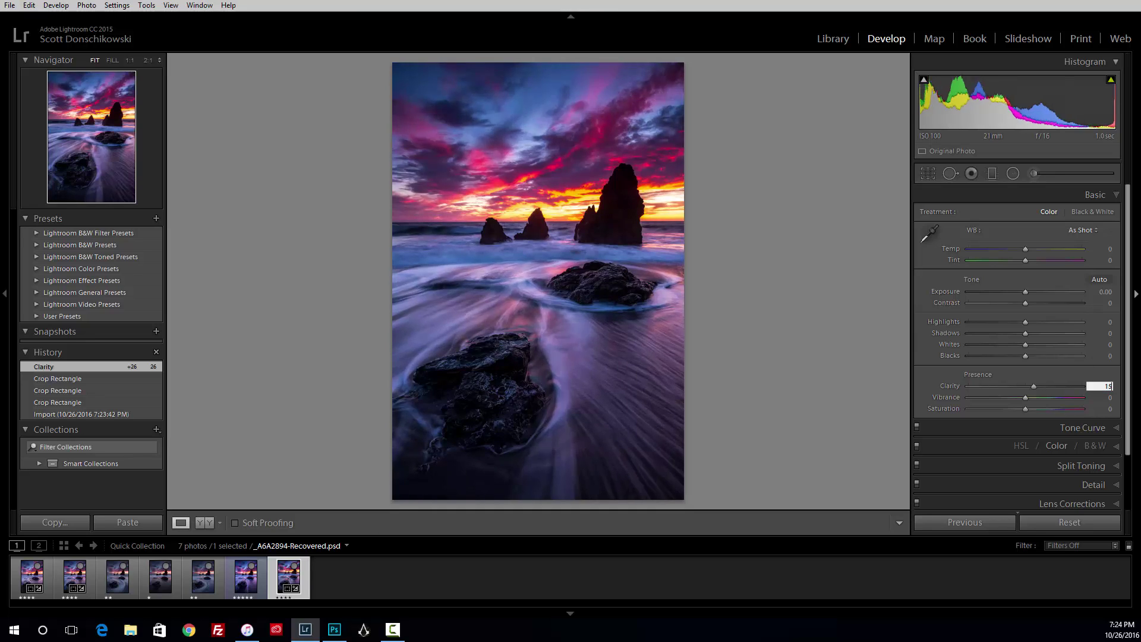
pyautogui.press('Return')
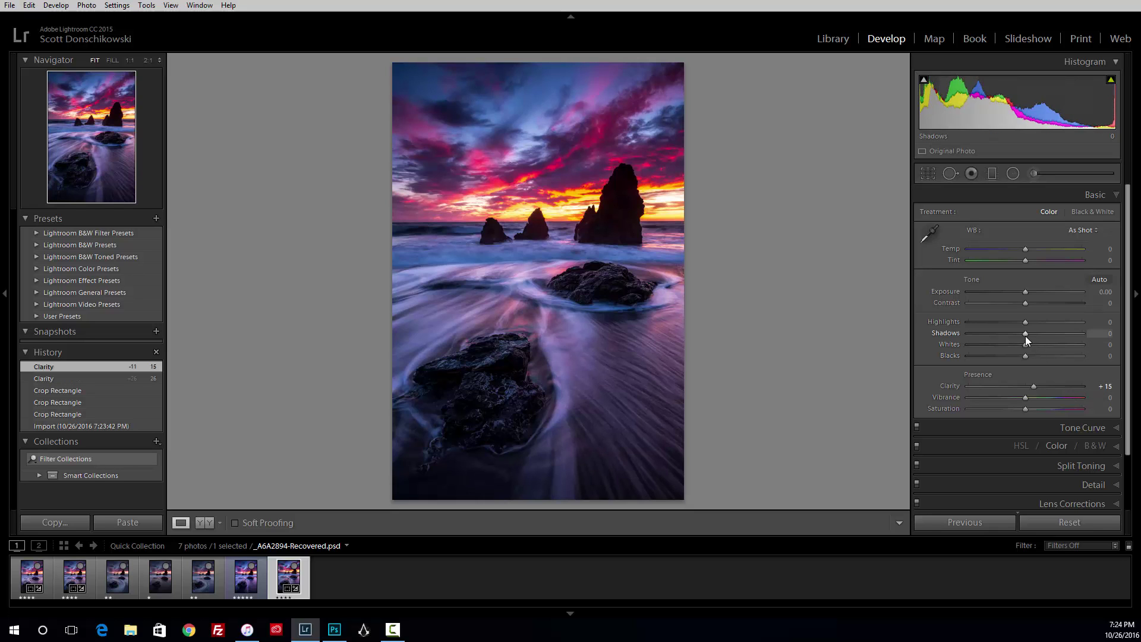
pyautogui.moveTo(1026, 333)
pyautogui.mouseDown()
pyautogui.moveTo(1060, 334)
pyautogui.moveTo(1036, 334)
pyautogui.mouseUp()
pyautogui.moveTo(1033, 333); pyautogui.dragTo(1034, 333)
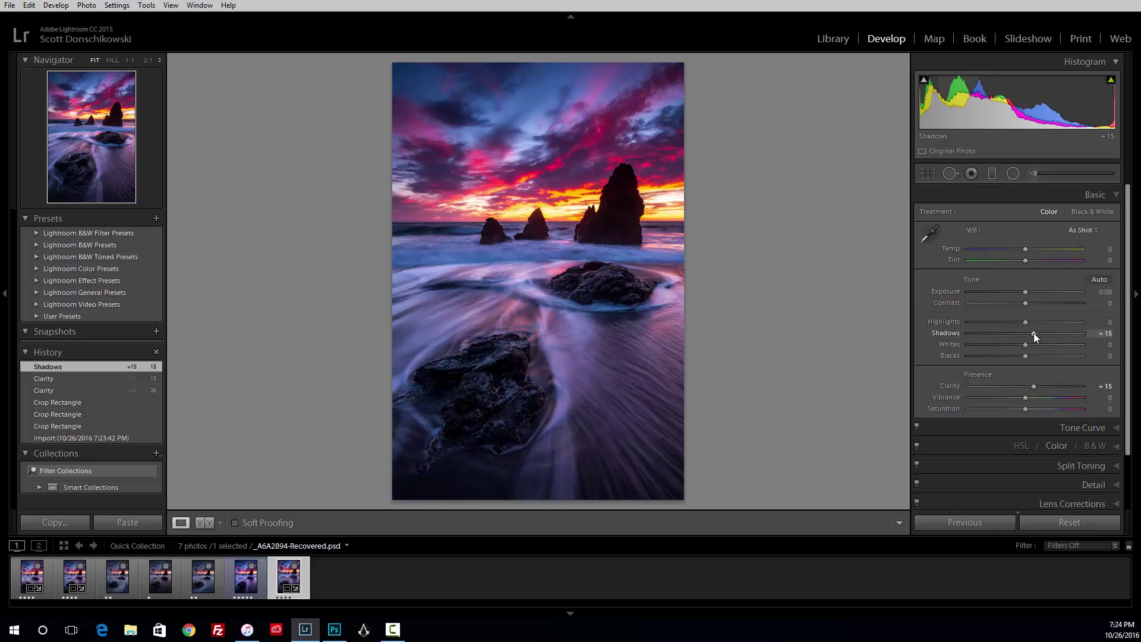
# Step: Compare the Clarity and Shadows adjustments with the photo's Before state
pyautogui.press('\\')
pyautogui.press('\\')
pyautogui.press('\\')
pyautogui.press('\\')
pyautogui.press('\\')
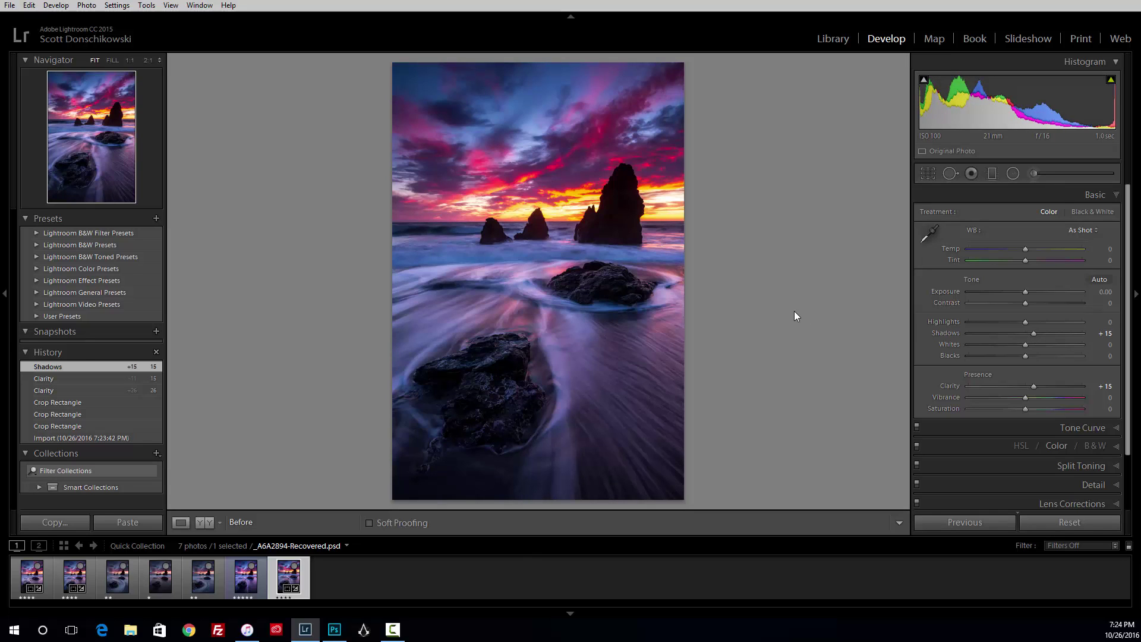
pyautogui.press('\\')
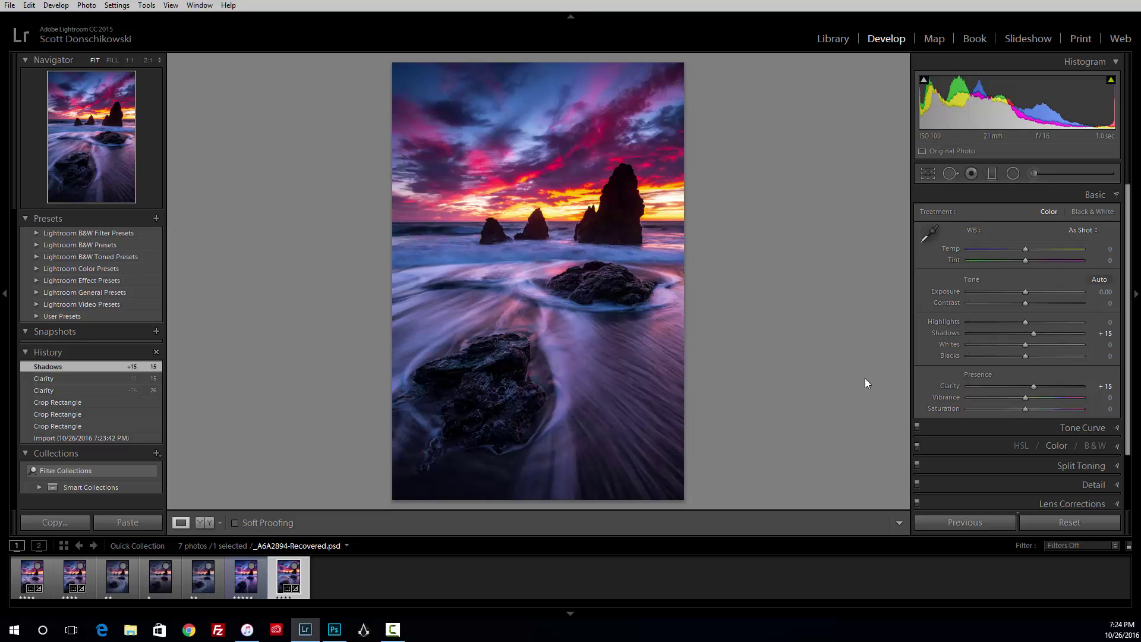
# Step: Try a higher Vibrance and a Saturation of +35 on the photo, resetting both
pyautogui.moveTo(1026, 397)
pyautogui.mouseDown()
pyautogui.moveTo(1060, 394)
pyautogui.moveTo(1018, 390)
pyautogui.moveTo(1040, 401)
pyautogui.mouseUp()
pyautogui.doubleClick(1032, 395)
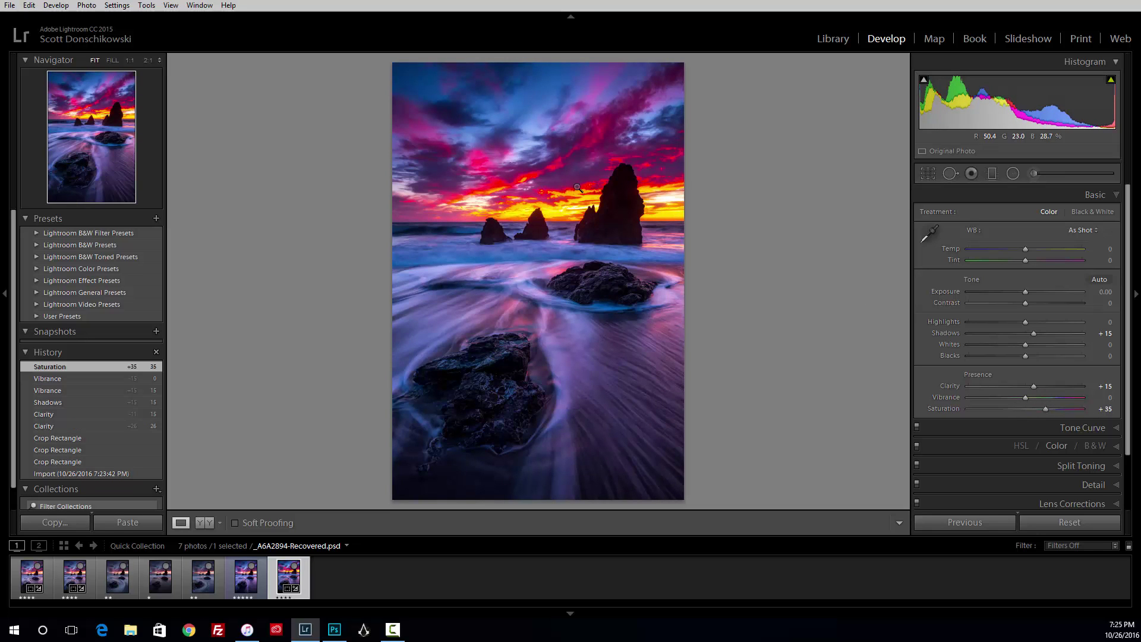
pyautogui.doubleClick(1048, 408)
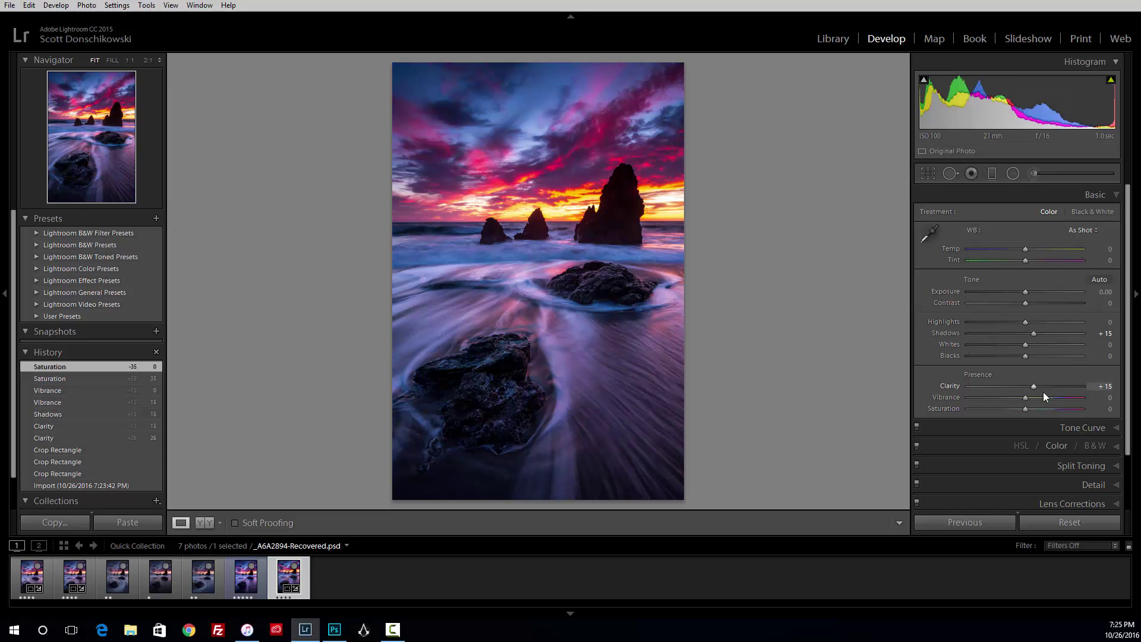
# Step: Set Vibrance to +10 and check the water and rocks at 1:1
pyautogui.click(1099, 397)
pyautogui.write('5')
pyautogui.write('0')
pyautogui.press('Return')
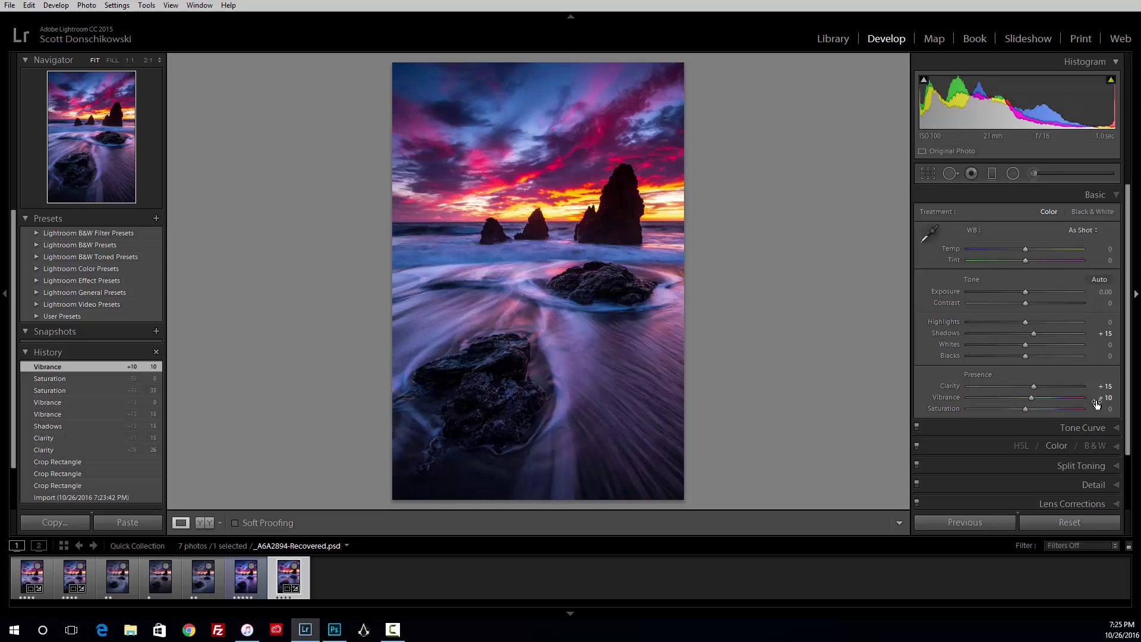
pyautogui.click(610, 264)
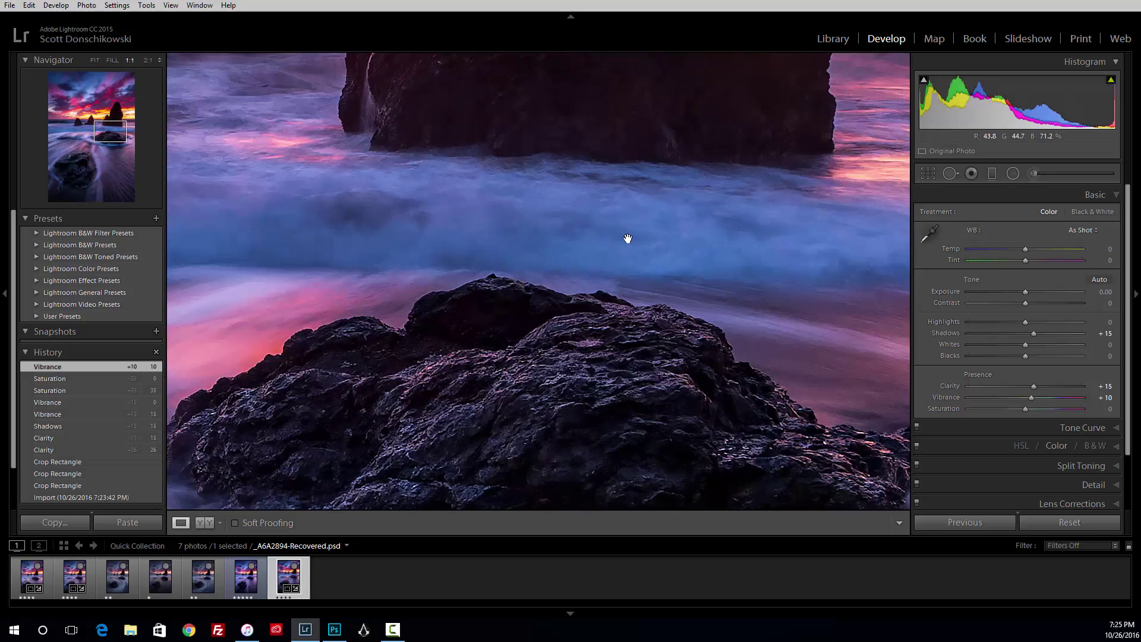
pyautogui.click(628, 238)
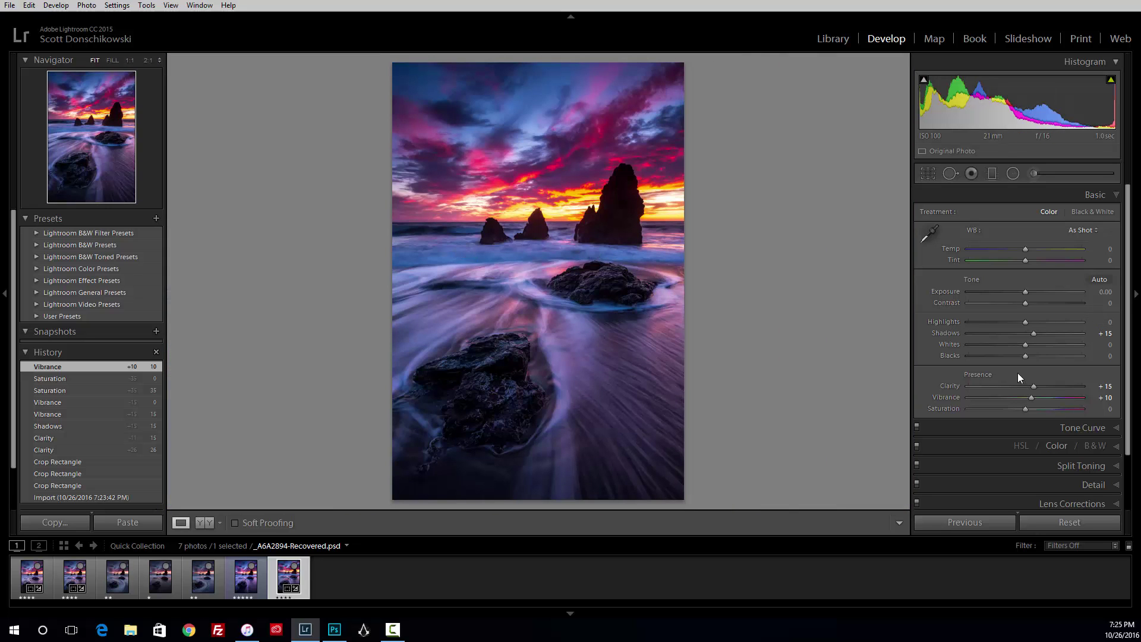
# Step: Try HSL saturation shifts of +25 for orange, +10 for yellow and +35 for red, resetting each one
pyautogui.click(1025, 446)
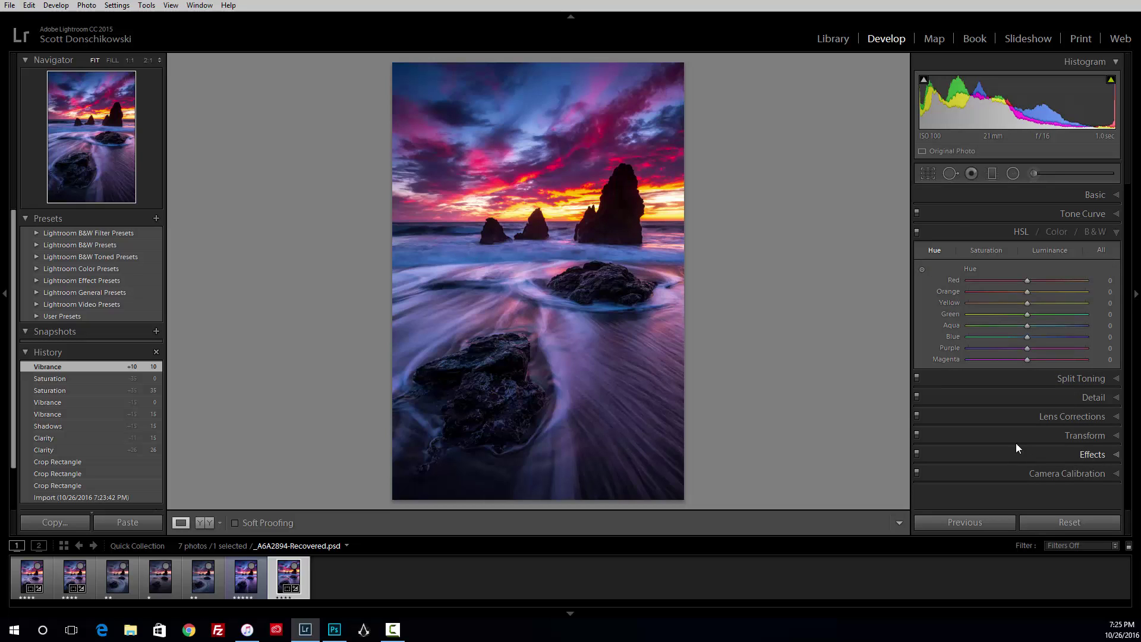
pyautogui.click(991, 251)
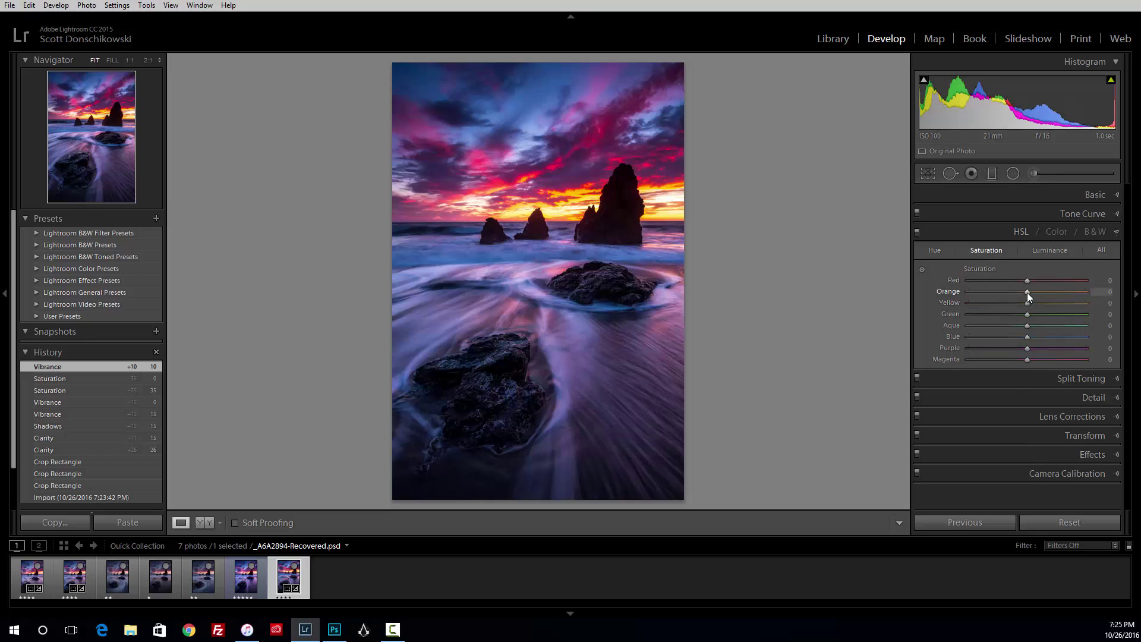
pyautogui.moveTo(1028, 293); pyautogui.dragTo(1107, 298)
pyautogui.moveTo(1043, 288)
pyautogui.mouseDown()
pyautogui.moveTo(1074, 298)
pyautogui.moveTo(986, 294)
pyautogui.moveTo(1073, 301)
pyautogui.moveTo(1034, 301)
pyautogui.mouseUp()
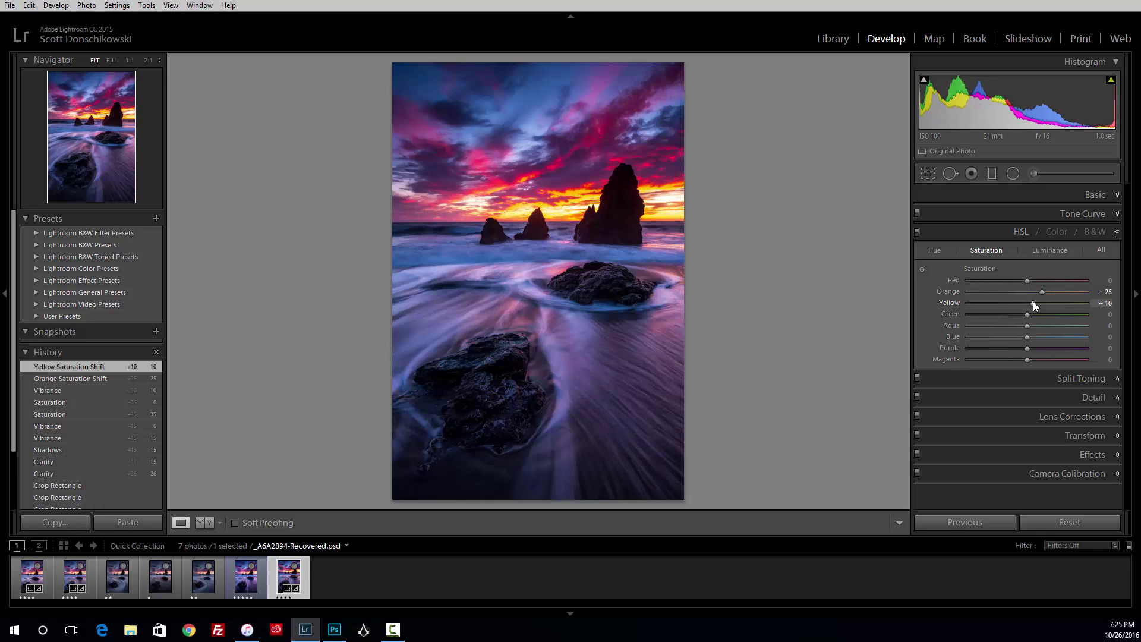
pyautogui.doubleClick(1034, 303)
pyautogui.doubleClick(1042, 291)
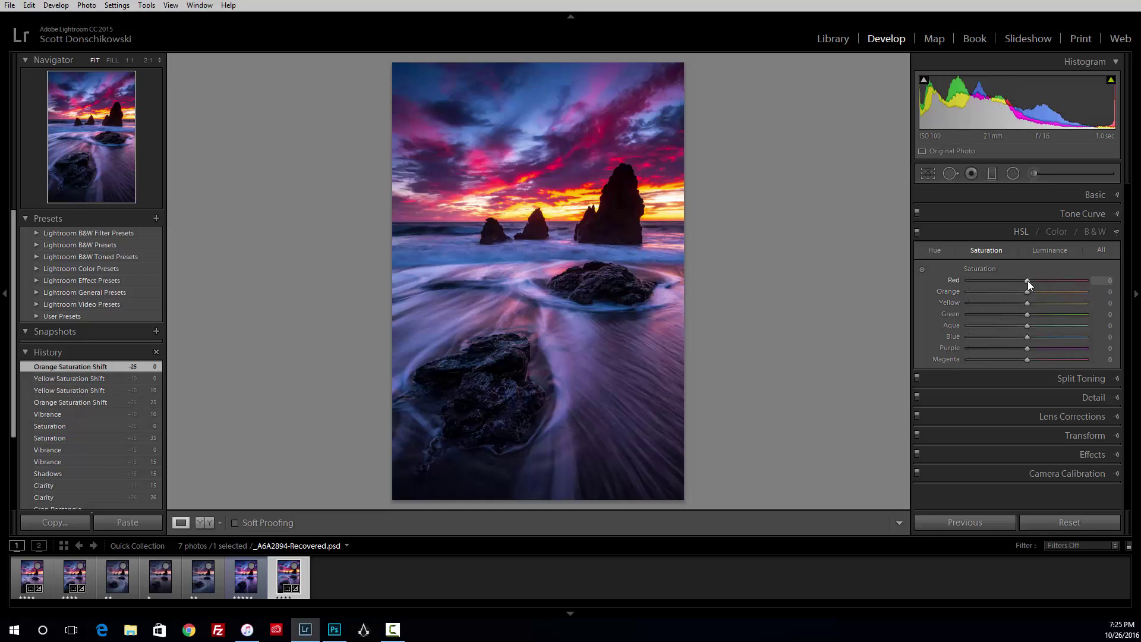
pyautogui.moveTo(1028, 281)
pyautogui.mouseDown()
pyautogui.moveTo(1074, 277)
pyautogui.moveTo(1029, 272)
pyautogui.moveTo(1049, 275)
pyautogui.mouseUp()
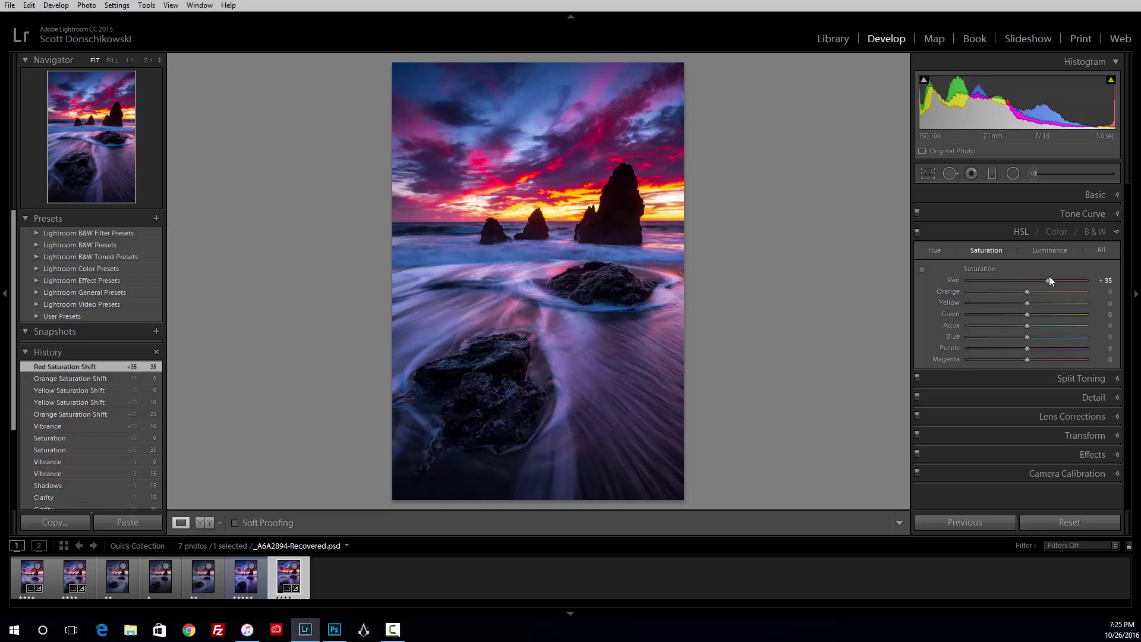
pyautogui.doubleClick(1049, 277)
pyautogui.click(588, 144)
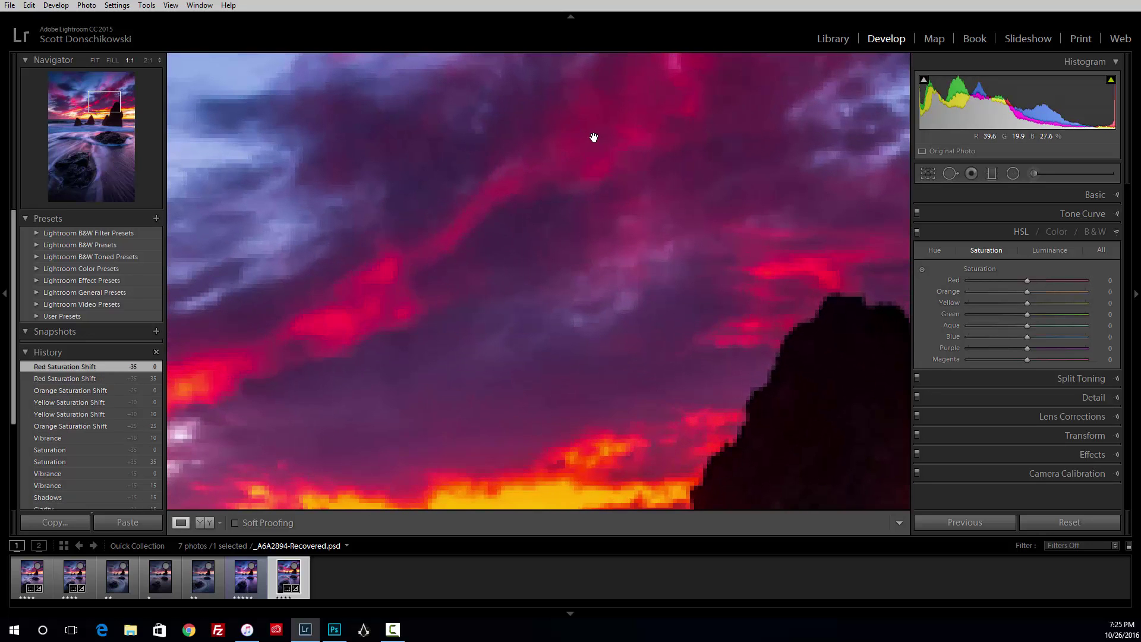
pyautogui.moveTo(598, 430); pyautogui.dragTo(645, 262)
pyautogui.click(624, 266)
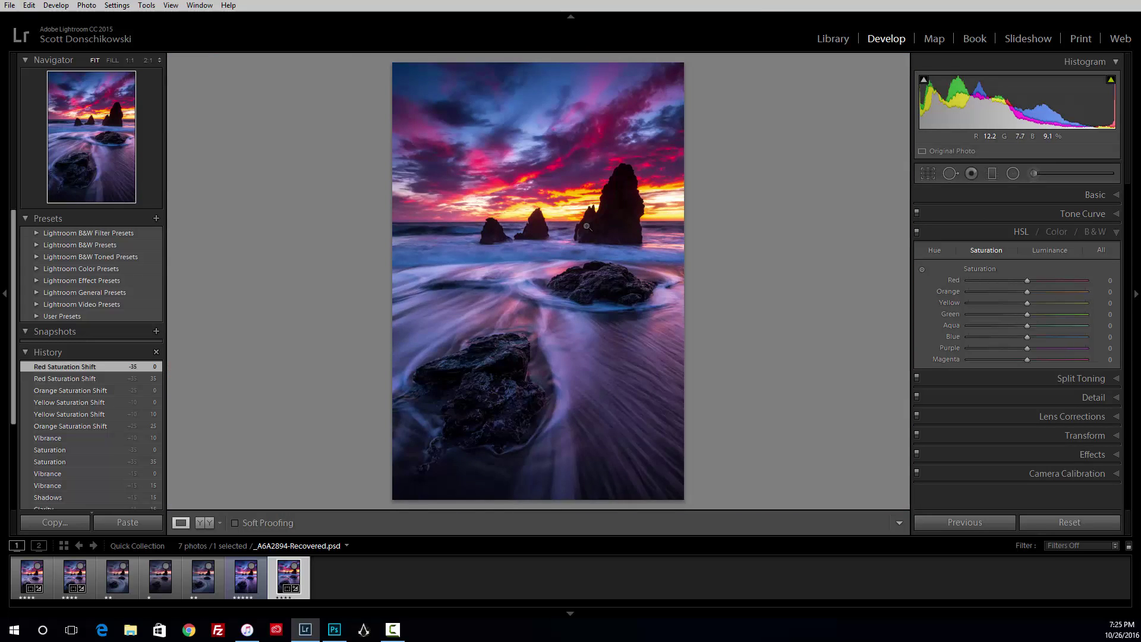
# Step: Add a graduated filter running from the foreground rock up into the sky, with Temp 20 and Tint 10
pyautogui.click(991, 174)
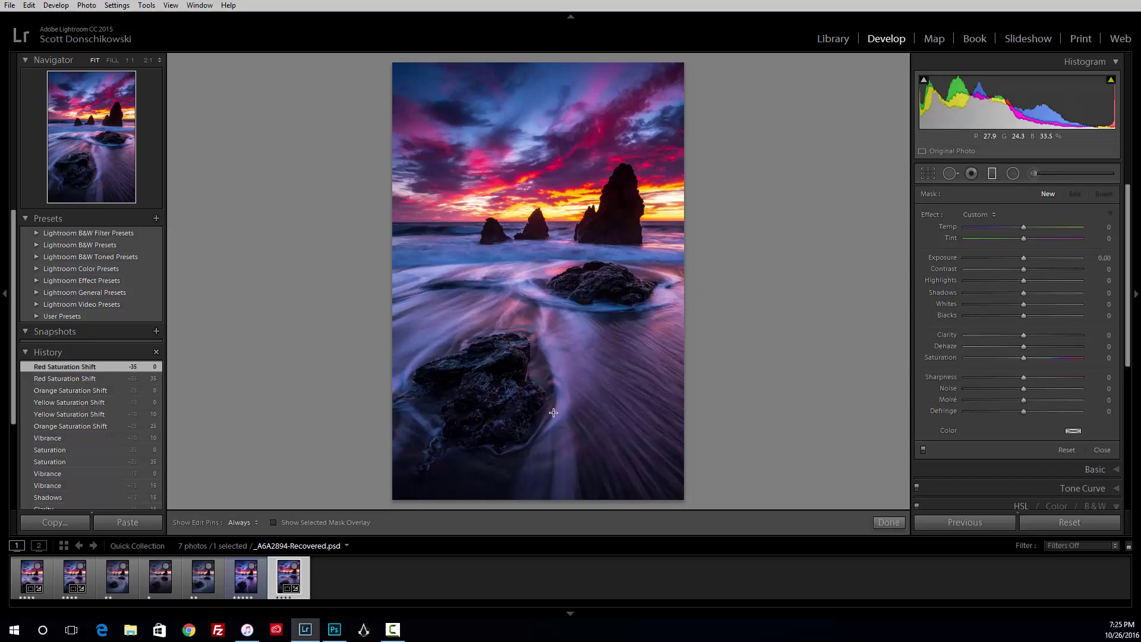
pyautogui.moveTo(547, 415)
pyautogui.mouseDown()
pyautogui.moveTo(517, 168)
pyautogui.moveTo(528, 157)
pyautogui.mouseUp()
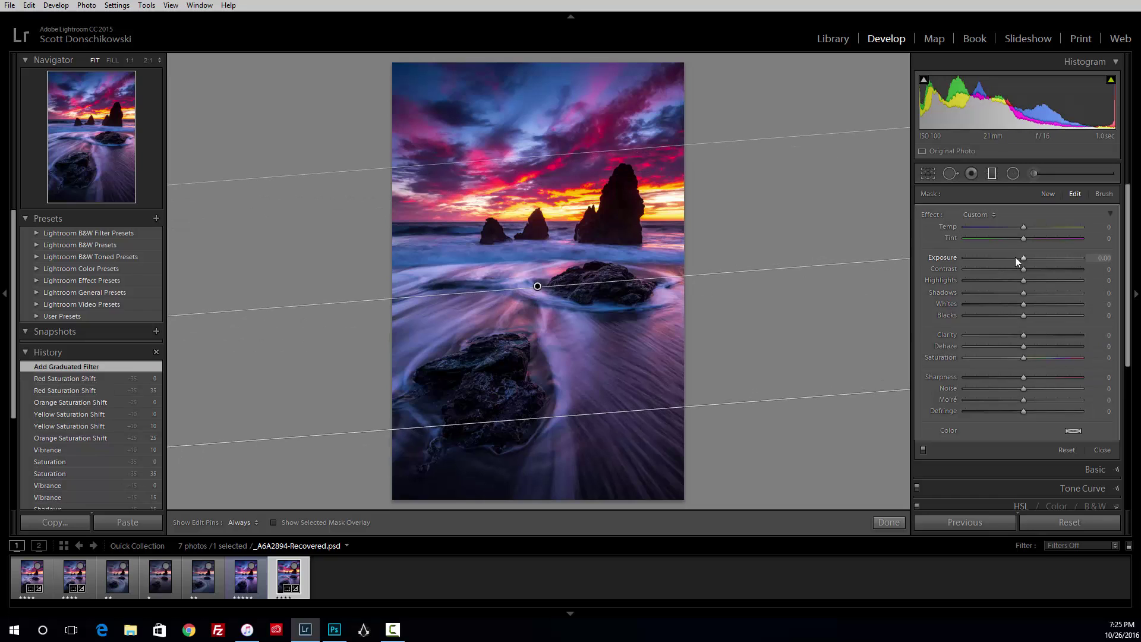
pyautogui.moveTo(1023, 227); pyautogui.dragTo(1032, 227)
pyautogui.click(1100, 229)
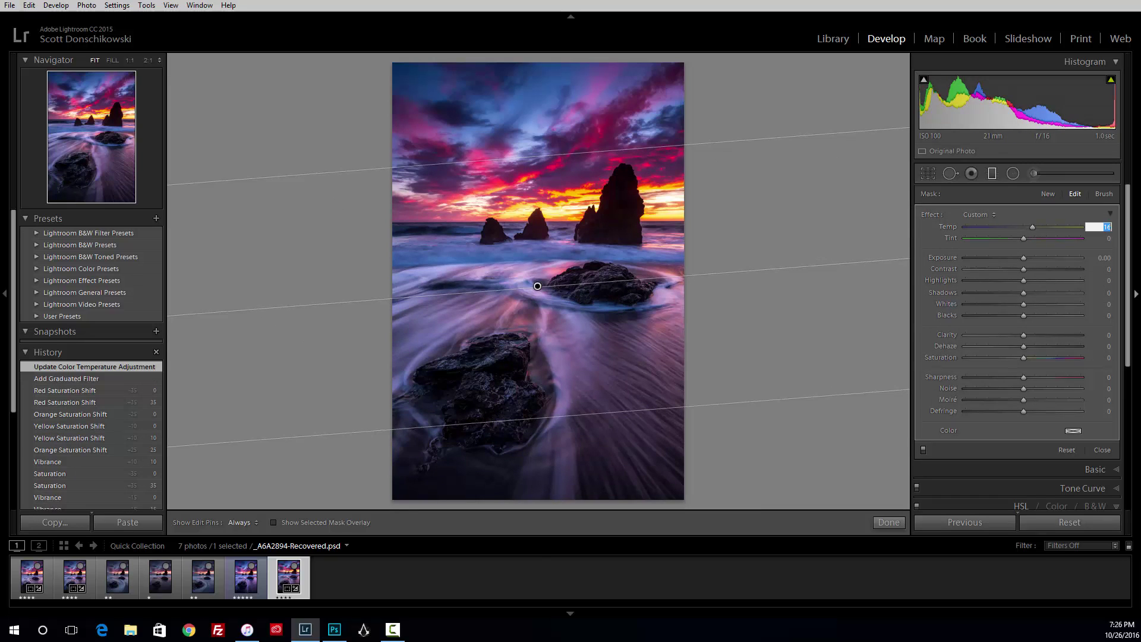
pyautogui.write('20')
pyautogui.press('Tab')
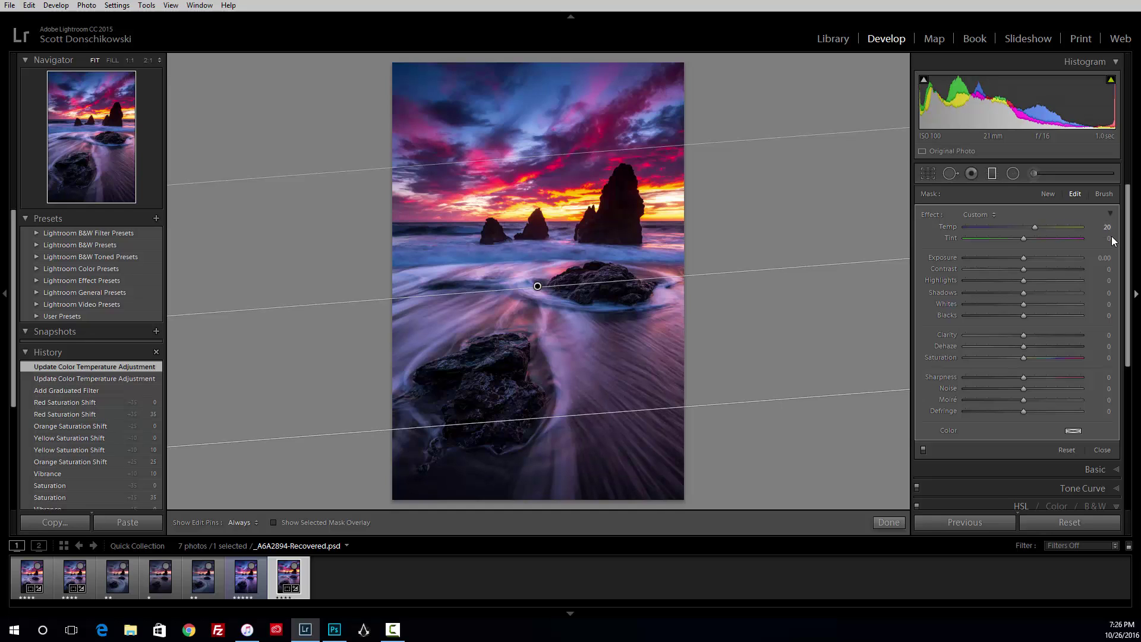
pyautogui.write('10')
pyautogui.press('Return')
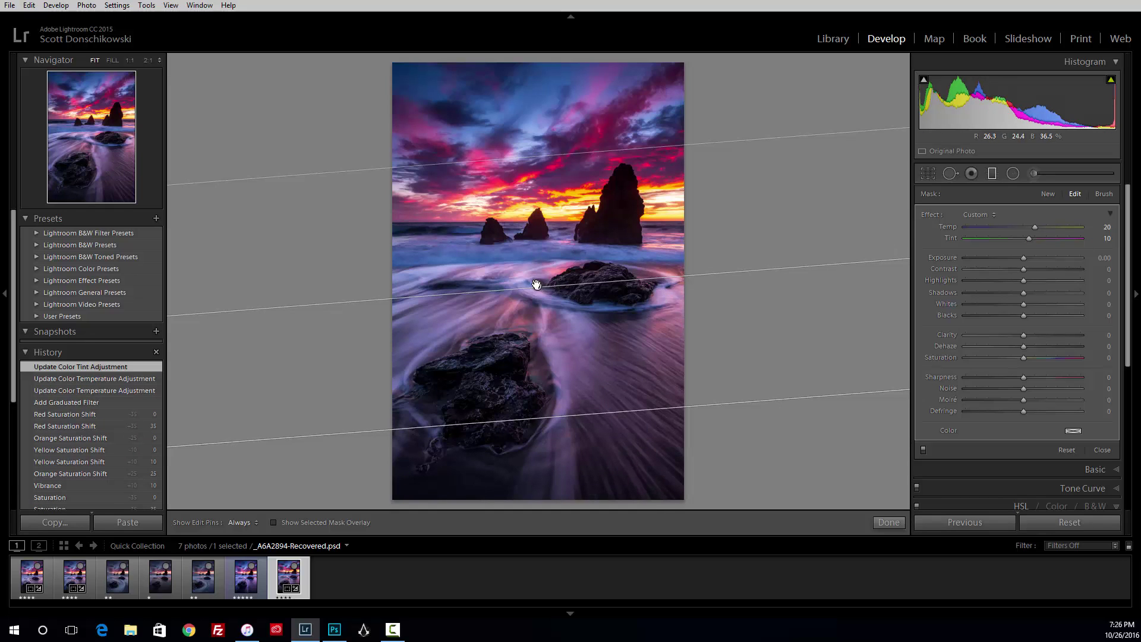
# Step: Reposition the graduated filter above the middle rock, sloping down to the right, and raise its Saturation slightly
pyautogui.moveTo(537, 286); pyautogui.dragTo(537, 284)
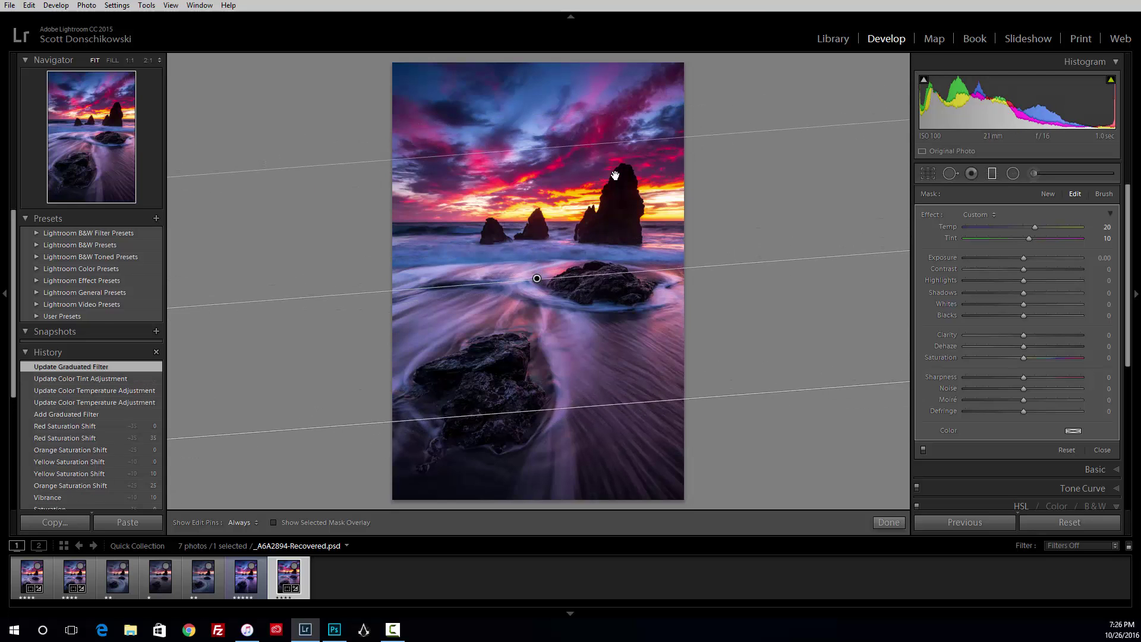
pyautogui.moveTo(606, 153)
pyautogui.mouseDown()
pyautogui.moveTo(540, 318)
pyautogui.moveTo(533, 238)
pyautogui.moveTo(514, 253)
pyautogui.mouseUp()
pyautogui.moveTo(545, 303); pyautogui.dragTo(565, 265)
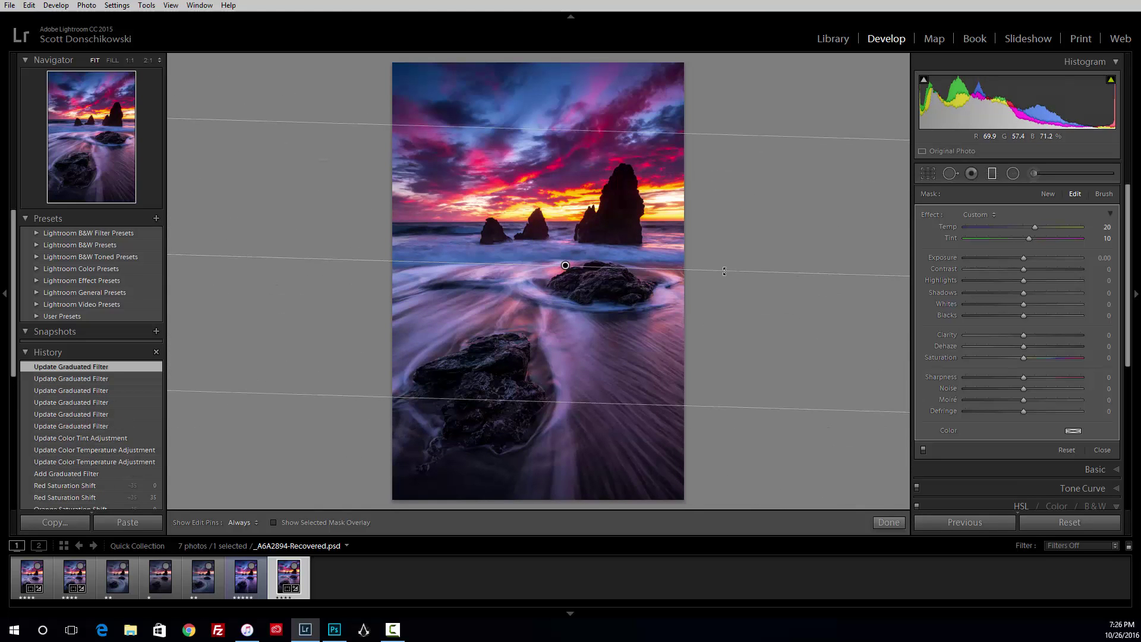
pyautogui.moveTo(725, 273); pyautogui.dragTo(724, 306)
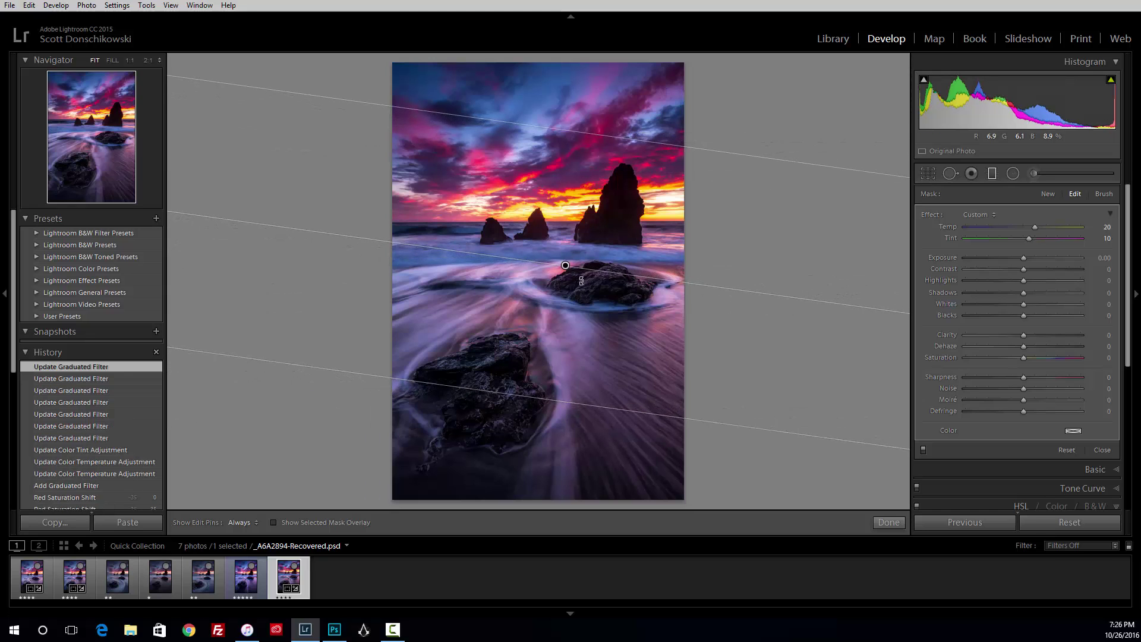
pyautogui.moveTo(566, 265)
pyautogui.mouseDown()
pyautogui.moveTo(583, 243)
pyautogui.moveTo(576, 261)
pyautogui.mouseUp()
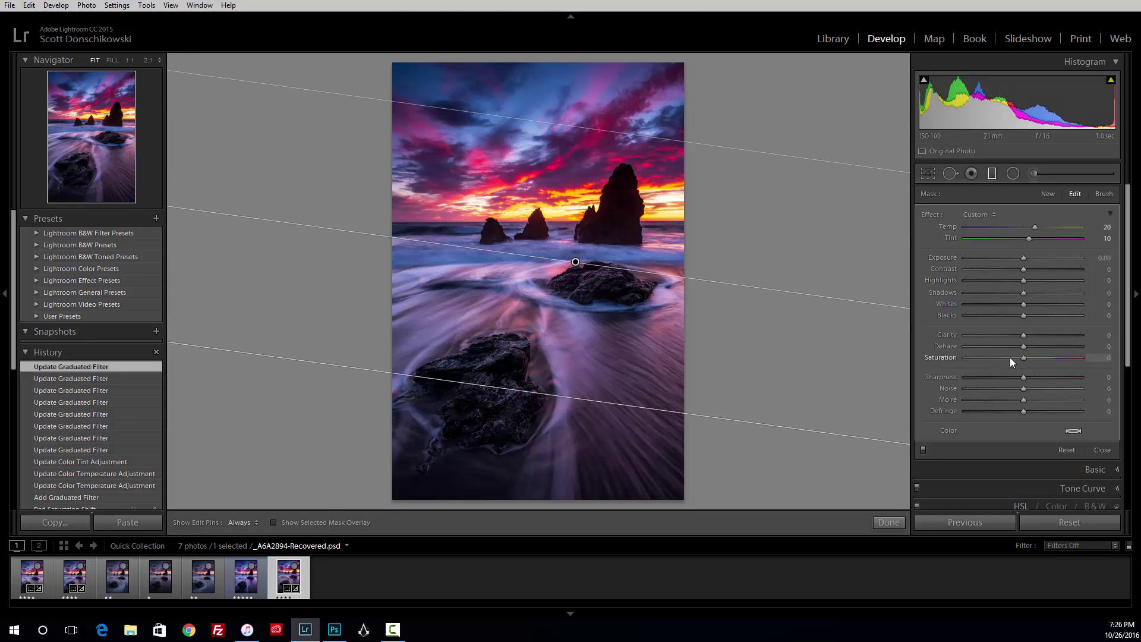
pyautogui.moveTo(1024, 357)
pyautogui.mouseDown()
pyautogui.moveTo(1052, 358)
pyautogui.moveTo(1035, 352)
pyautogui.mouseUp()
pyautogui.click(896, 314)
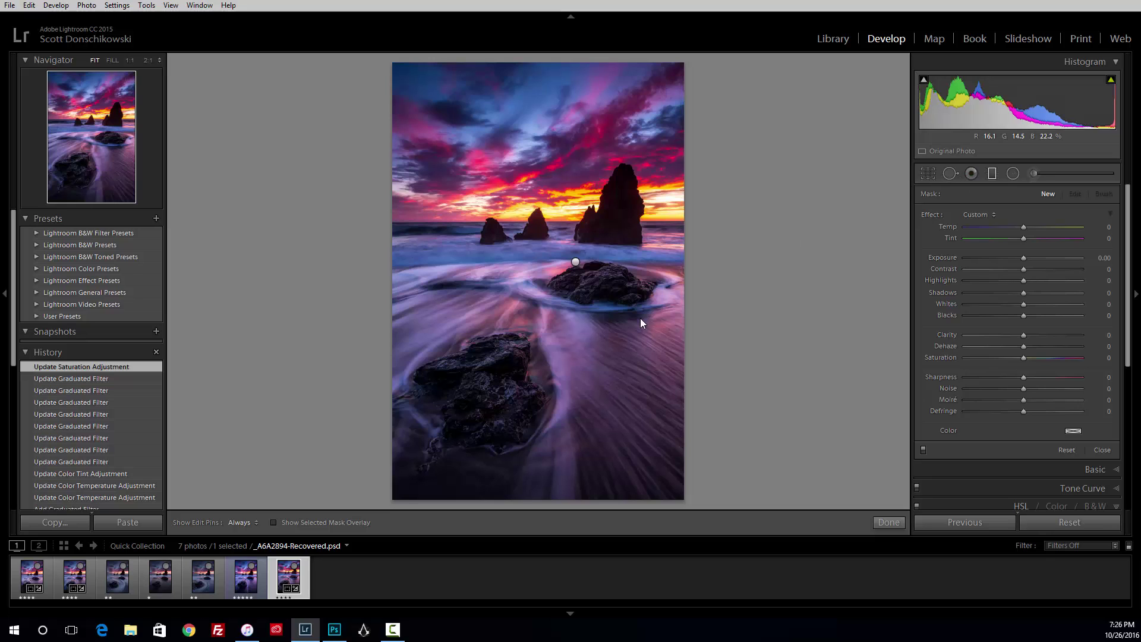
# Step: Compare the photo before and after all adjustments, including the graduated filter
pyautogui.press('\\')
pyautogui.press('\\')
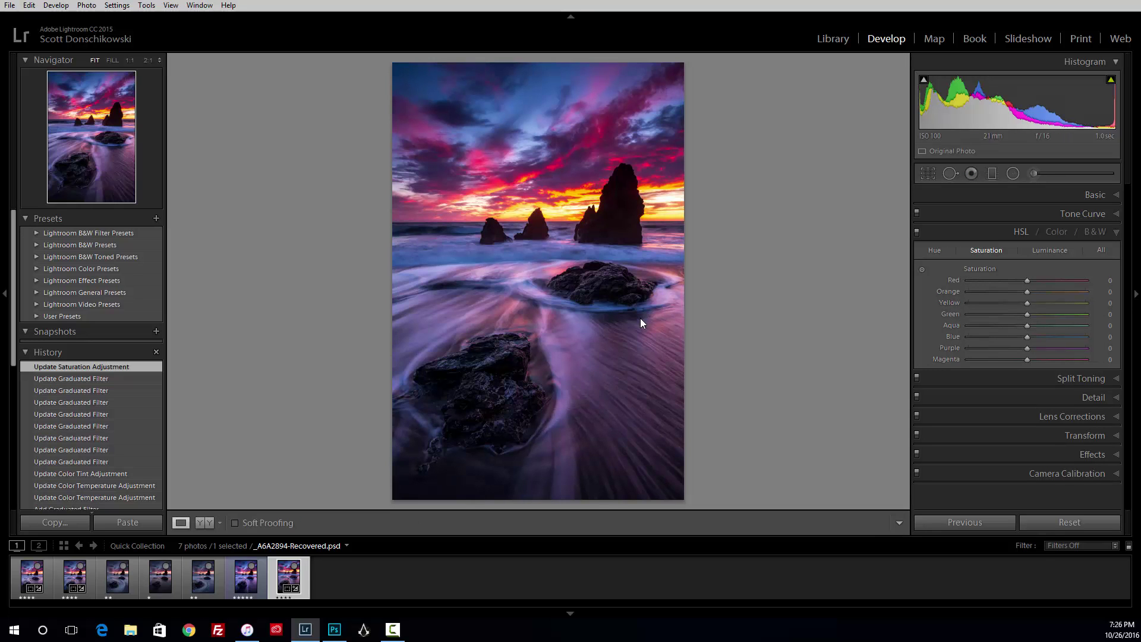
pyautogui.press('\\')
pyautogui.press('\\')
pyautogui.press('\\')
pyautogui.press('\\')
# Step: Try a Clarity of -10 on the whole photo, and reset Clarity to 0
pyautogui.click(1017, 200)
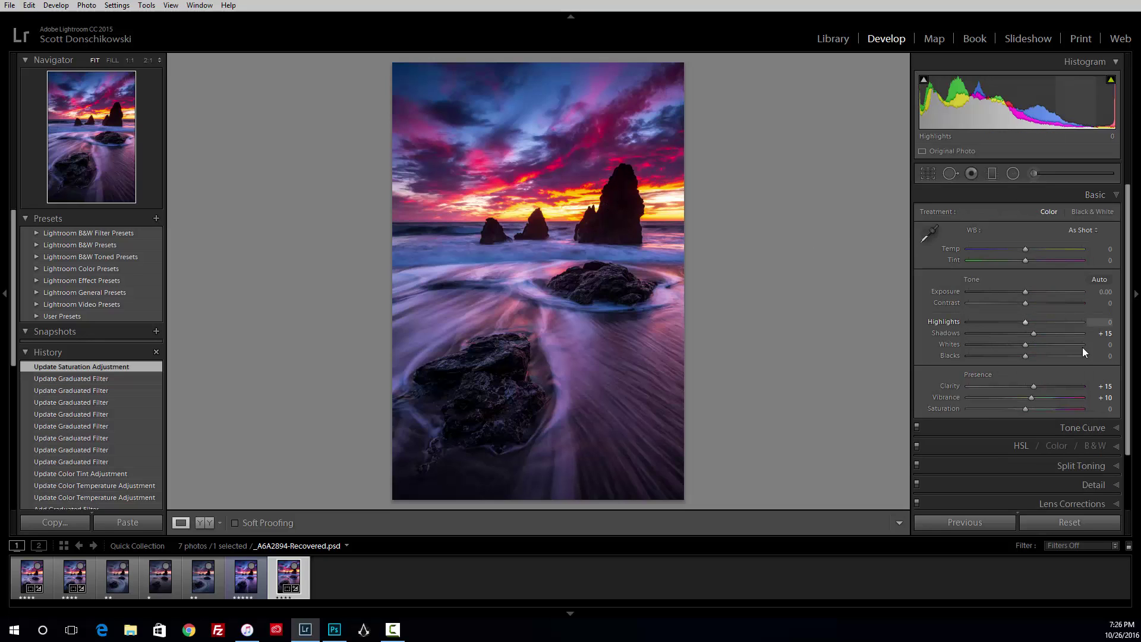
pyautogui.doubleClick(1034, 387)
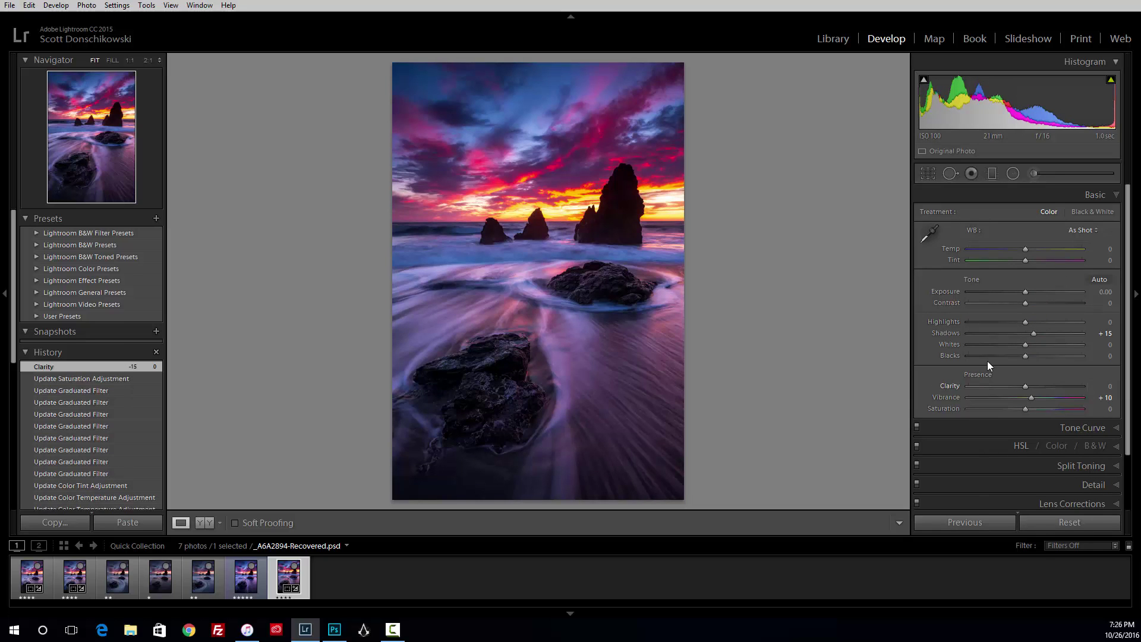
pyautogui.click(1109, 386)
pyautogui.write('- 10')
pyautogui.press('Return')
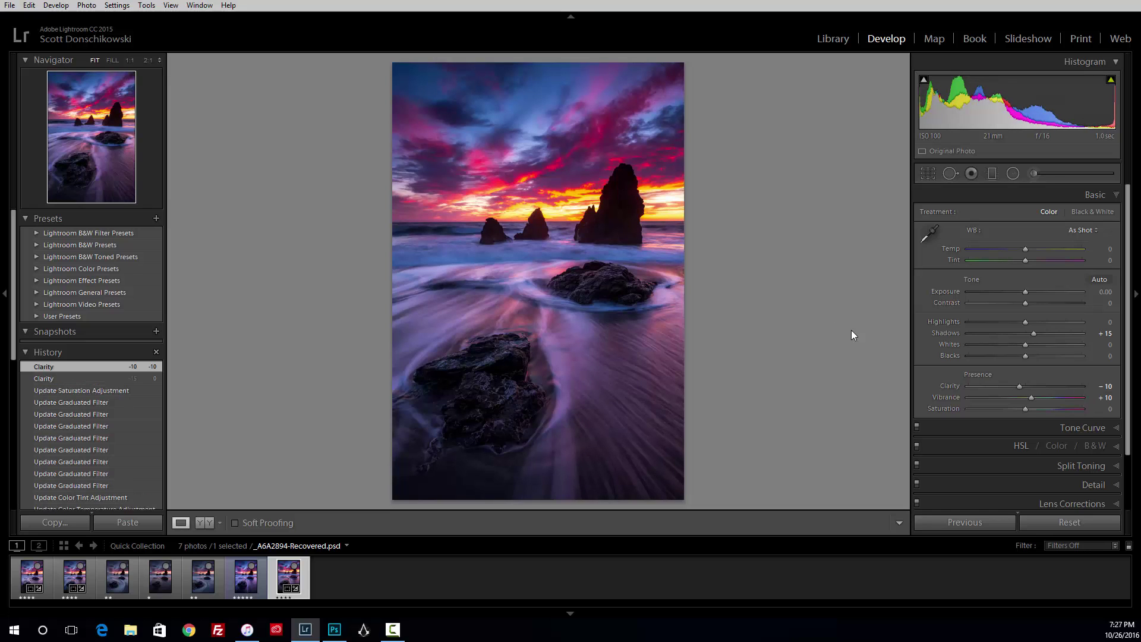
pyautogui.doubleClick(1020, 386)
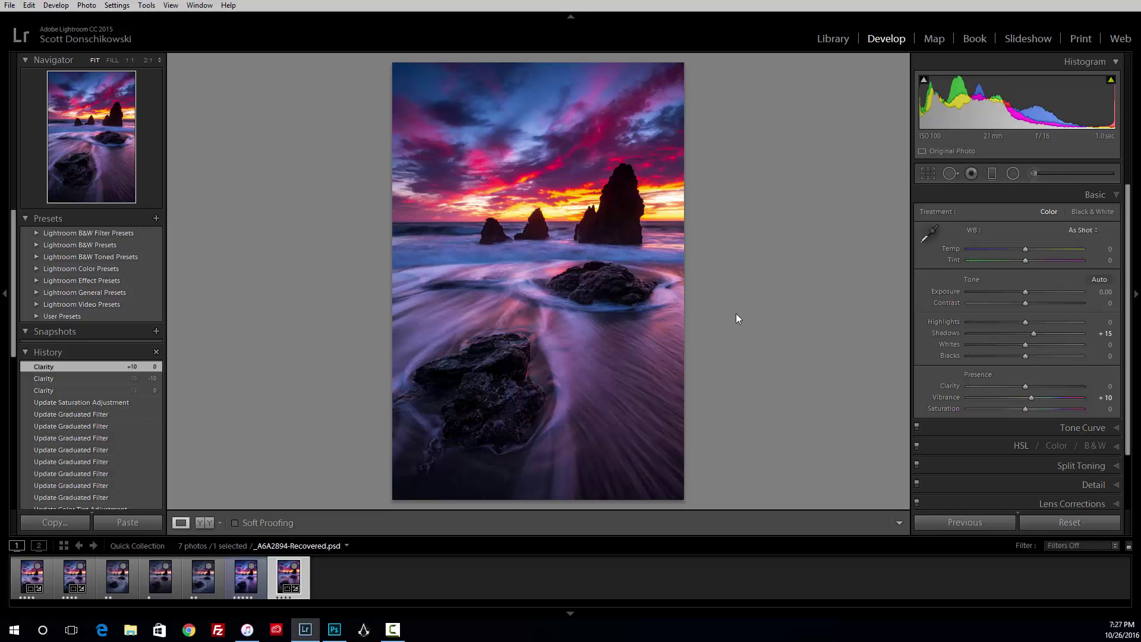
# Step: Compare the photo without added Clarity against its Before state, ending on the edited version
pyautogui.press('\\')
pyautogui.press('\\')
pyautogui.press('\\')
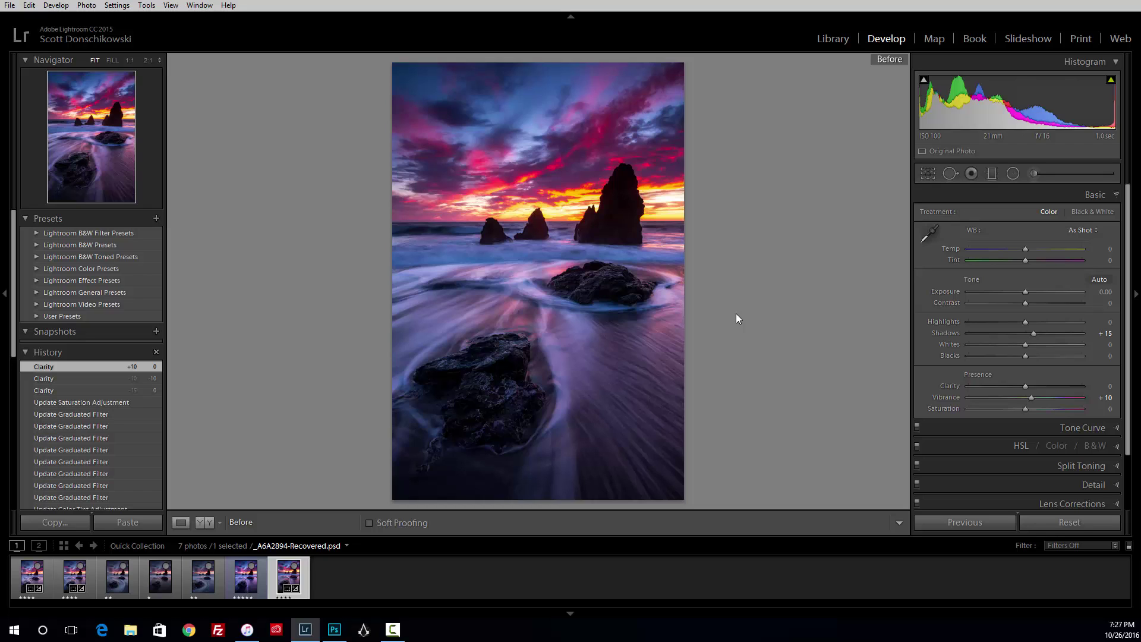
pyautogui.press('\\')
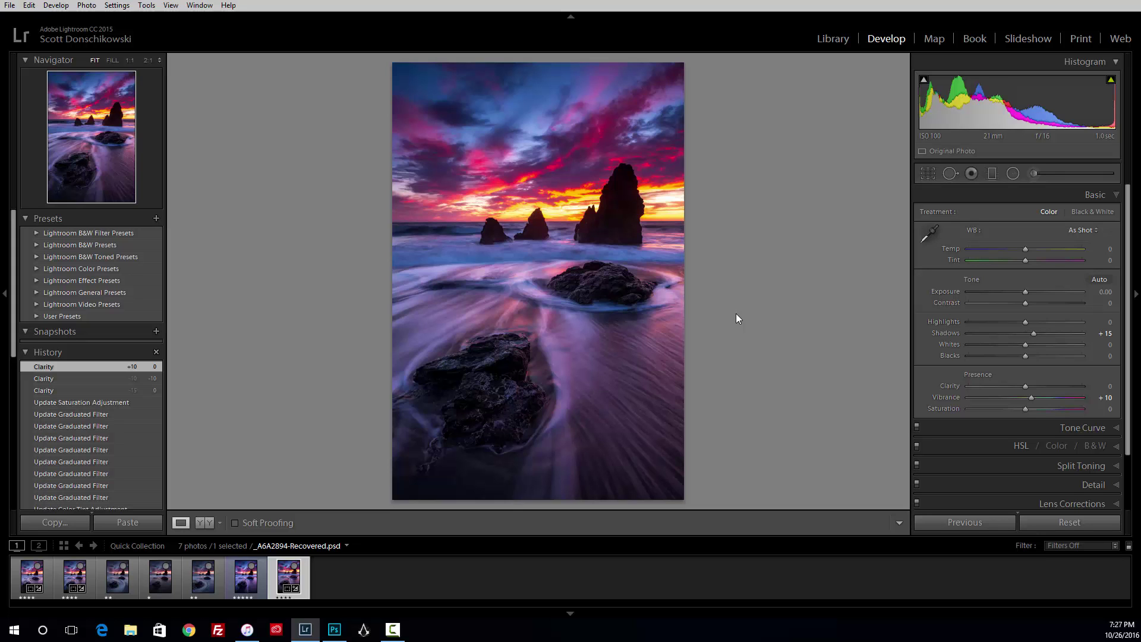
# Step: Examine the edited photo full screen at close zoom, covering the sea stacks, sky and middle rock, and return to the Develop view
pyautogui.press('f')
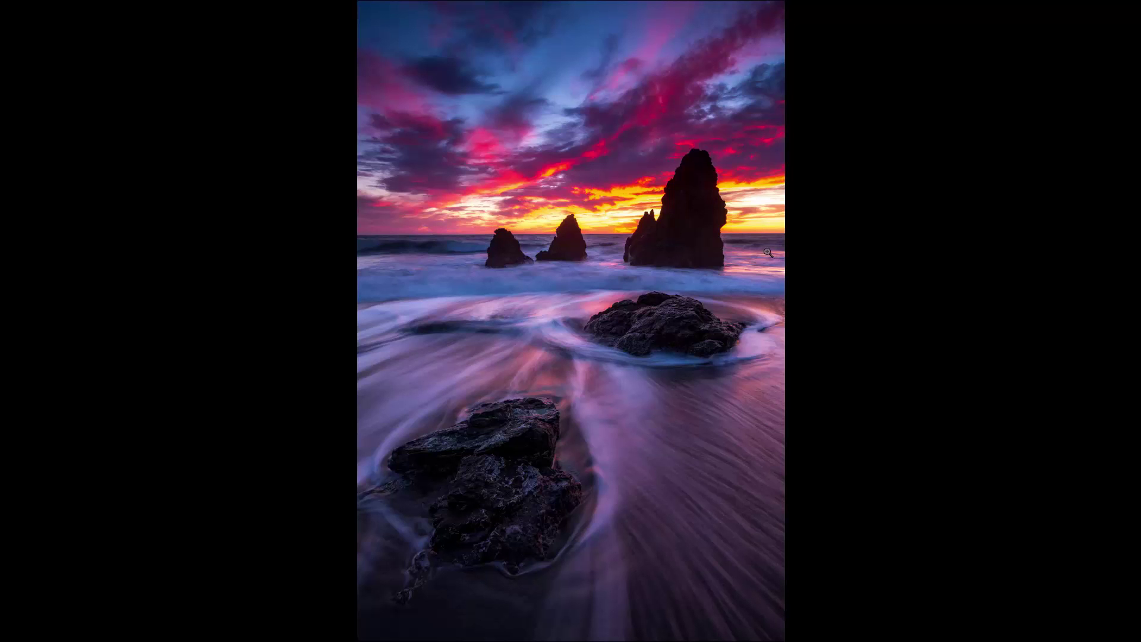
pyautogui.click(703, 238)
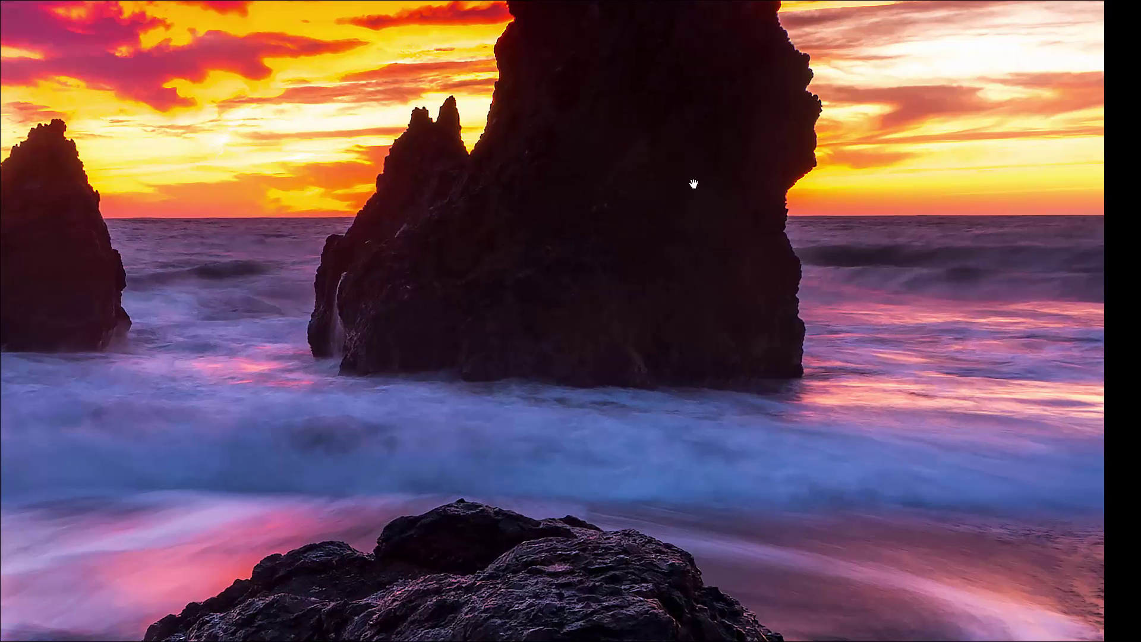
pyautogui.moveTo(681, 151); pyautogui.dragTo(673, 233)
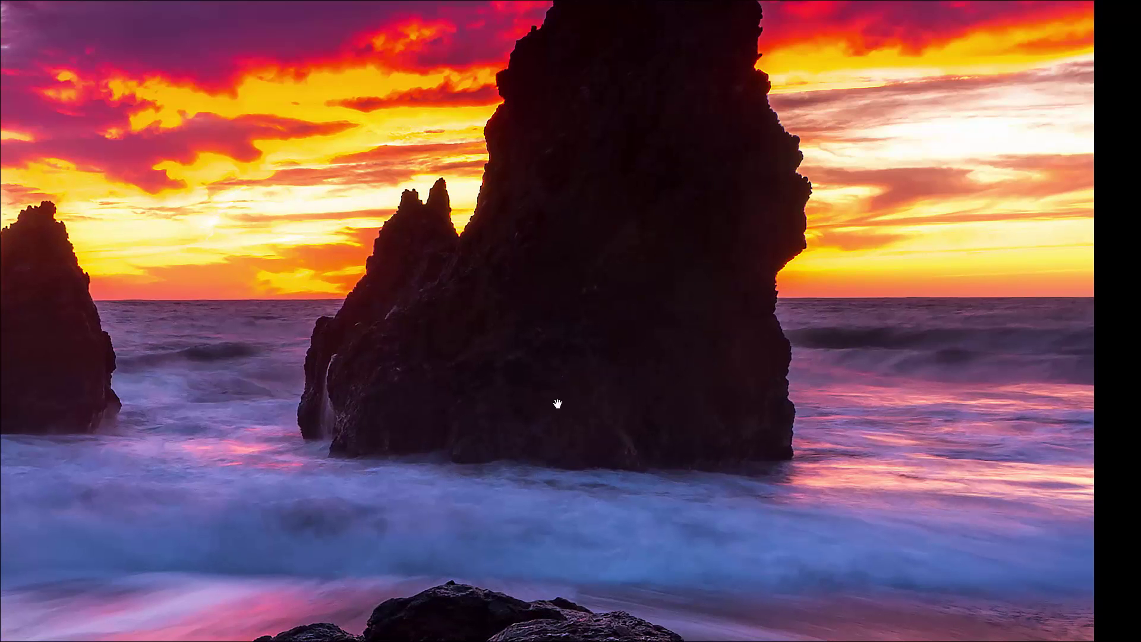
pyautogui.click(643, 362)
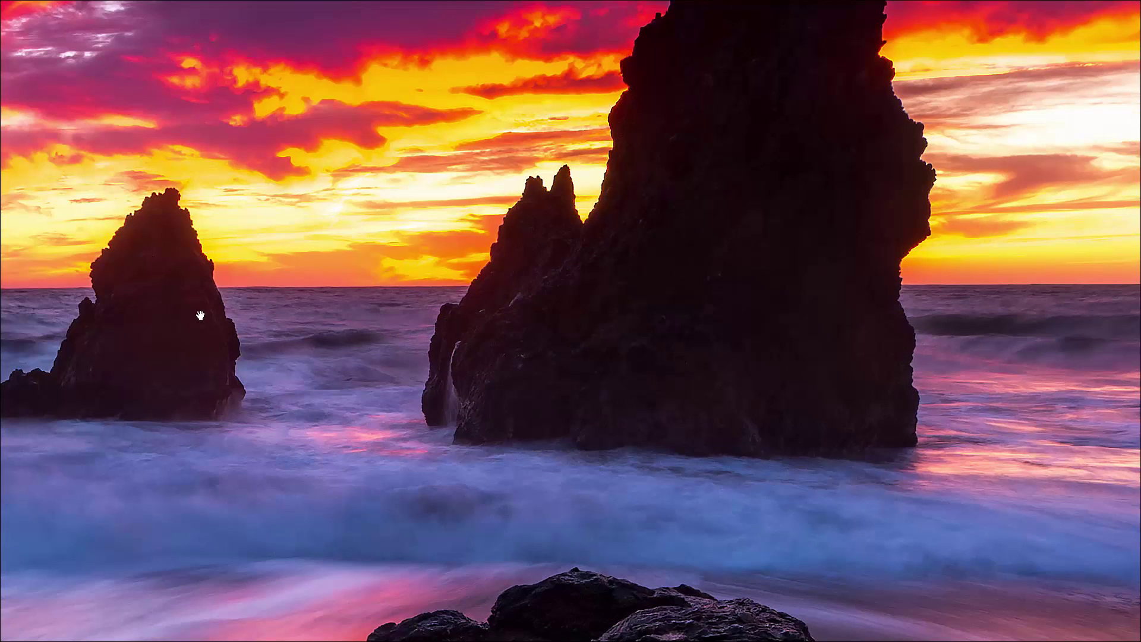
pyautogui.click(712, 375)
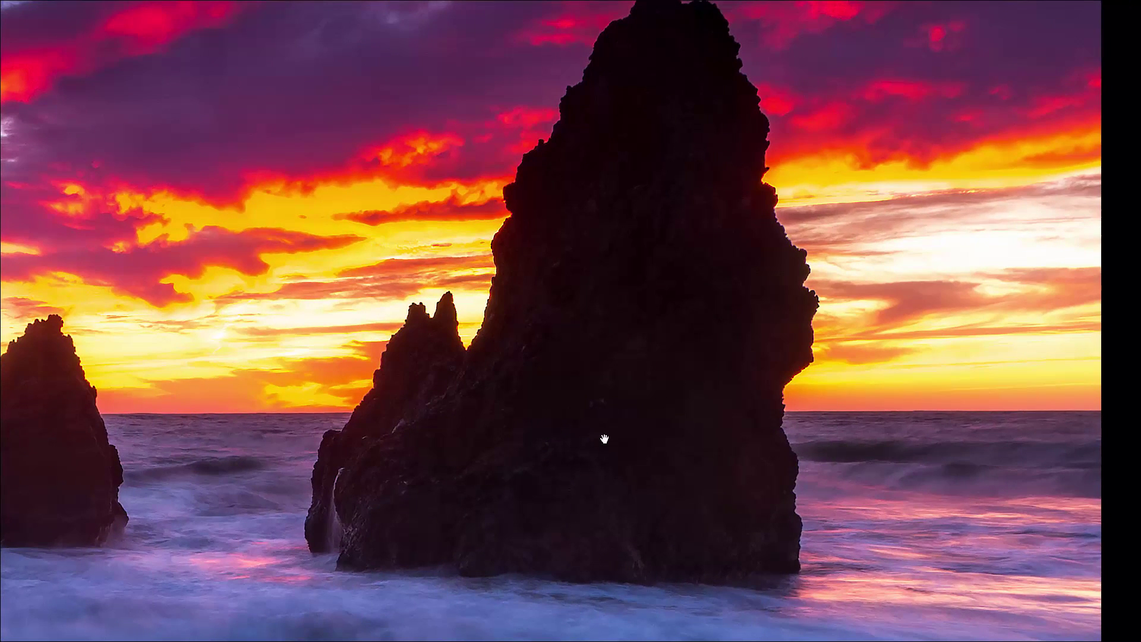
pyautogui.click(629, 420)
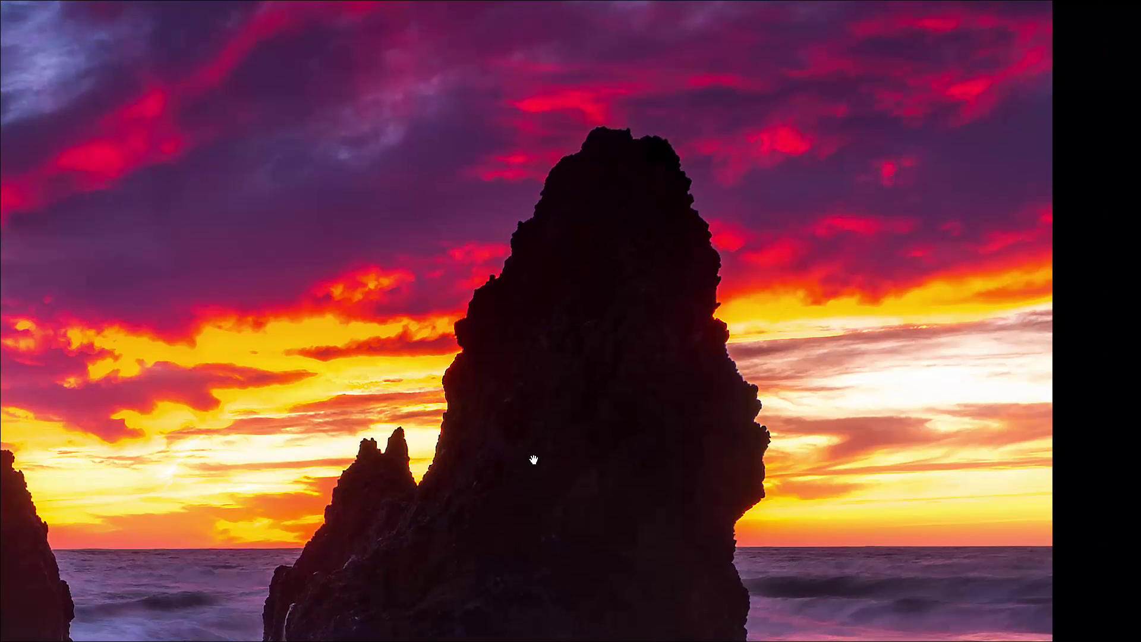
pyautogui.moveTo(532, 458); pyautogui.dragTo(611, 341)
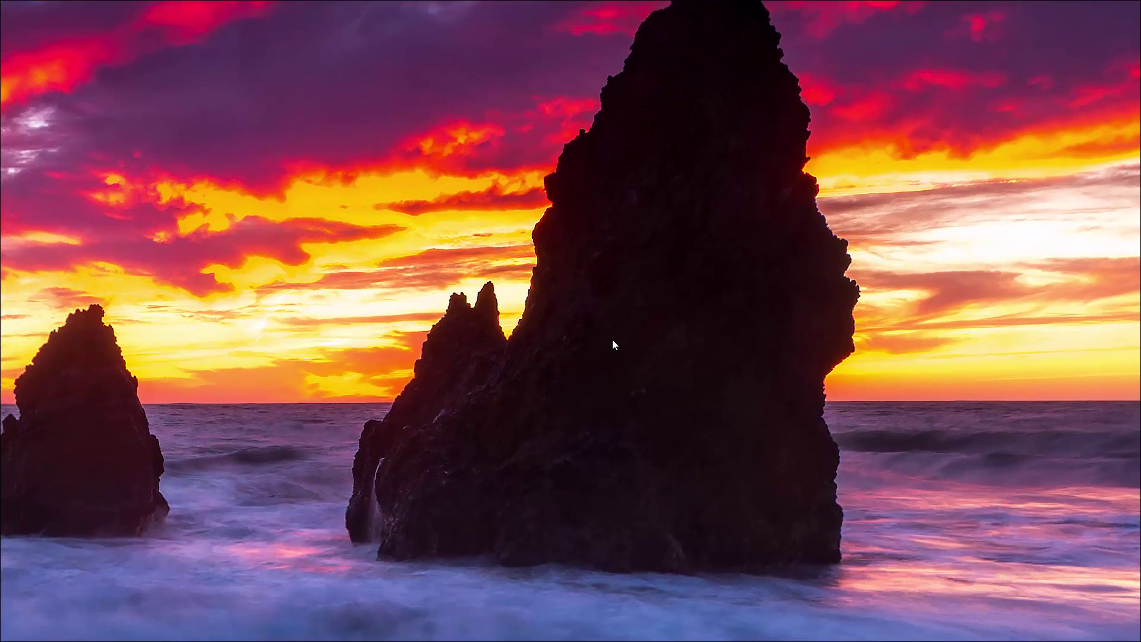
pyautogui.moveTo(500, 408); pyautogui.dragTo(705, 305)
pyautogui.moveTo(345, 331); pyautogui.dragTo(347, 211)
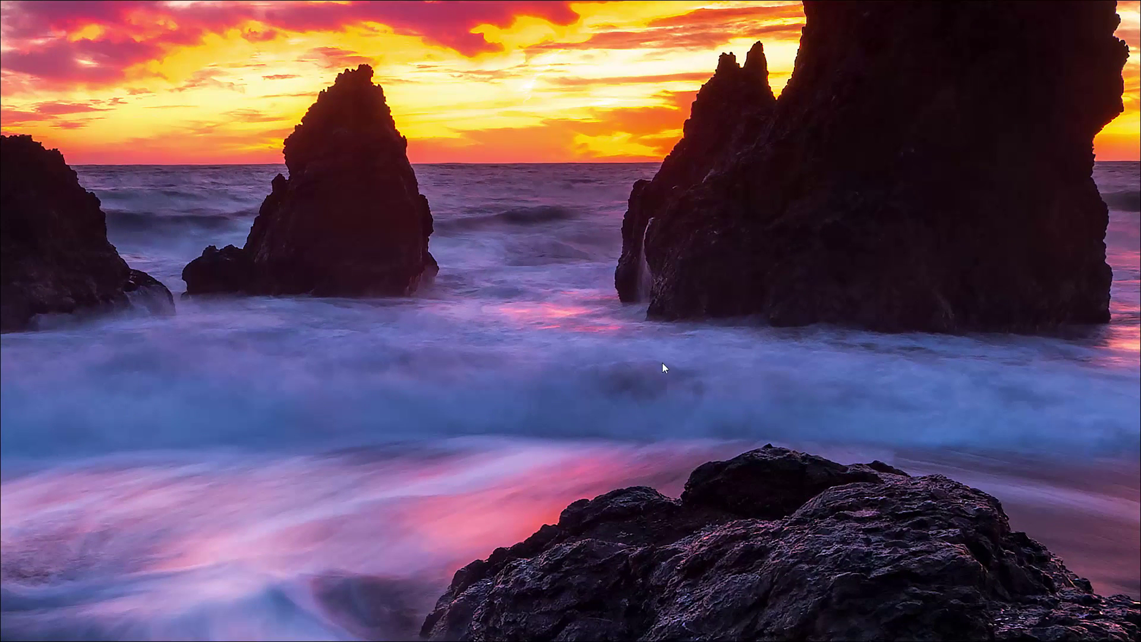
pyautogui.moveTo(633, 322); pyautogui.dragTo(483, 190)
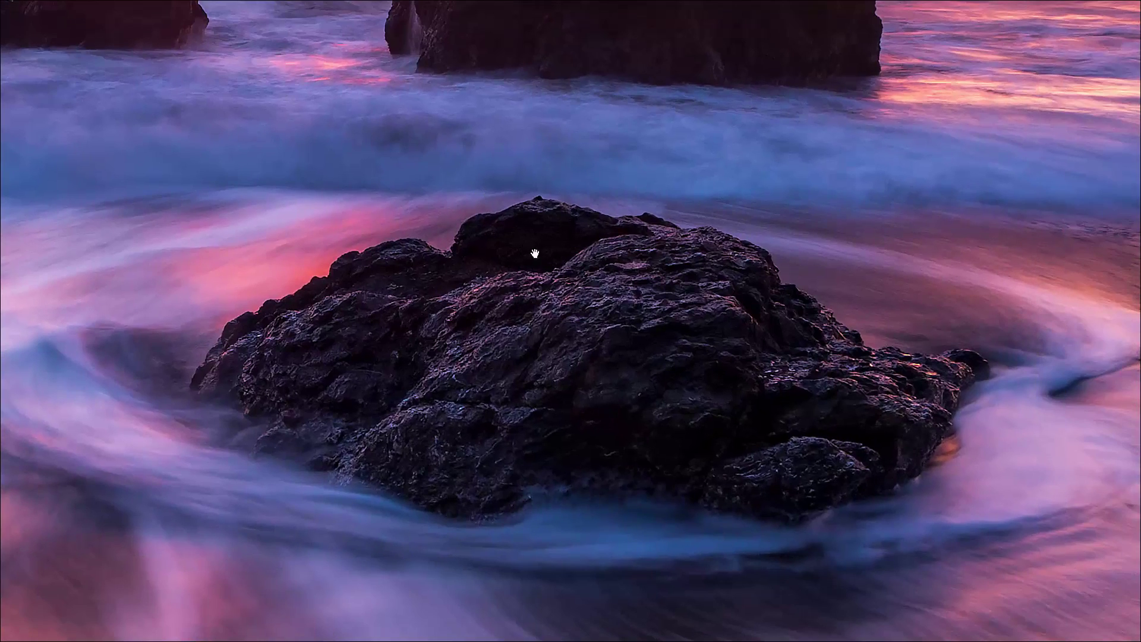
pyautogui.click(543, 324)
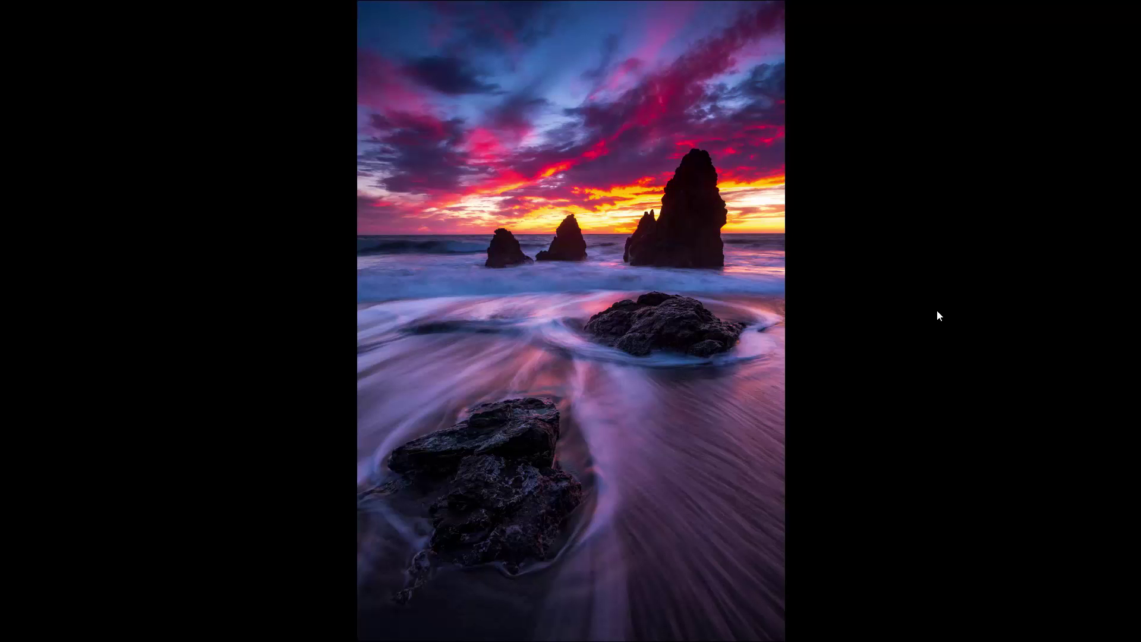
pyautogui.press('f')
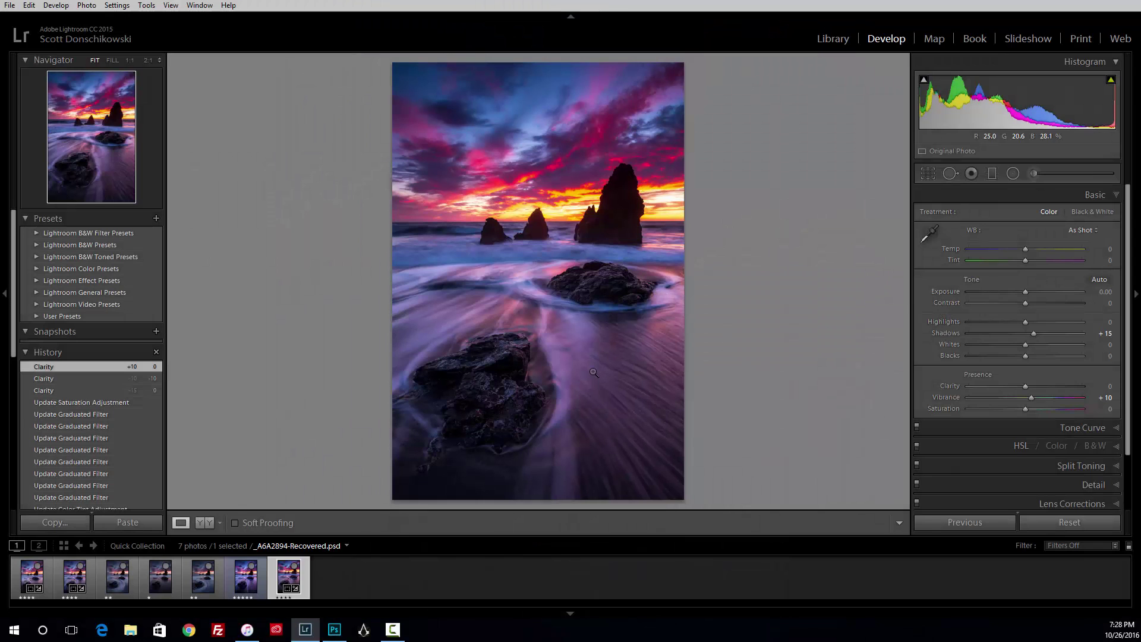
# Step: View the Before state of the raw file _A6A2894.cr2, and return to _A6A2894-Recovered.psd
pyautogui.click(66, 579)
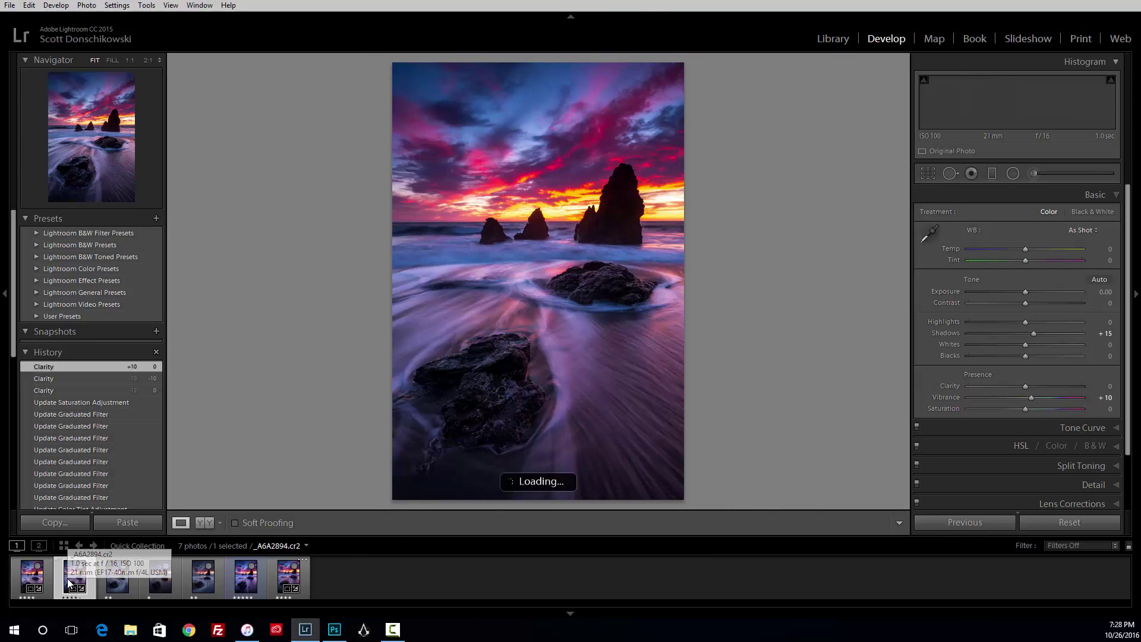
pyautogui.press('\\')
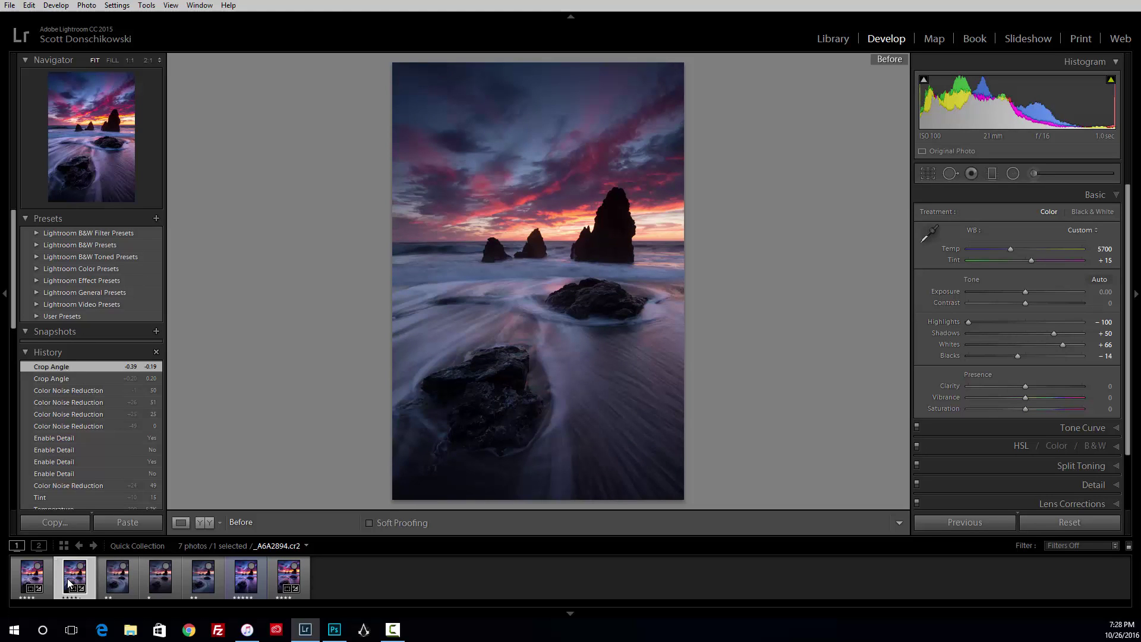
pyautogui.click(275, 579)
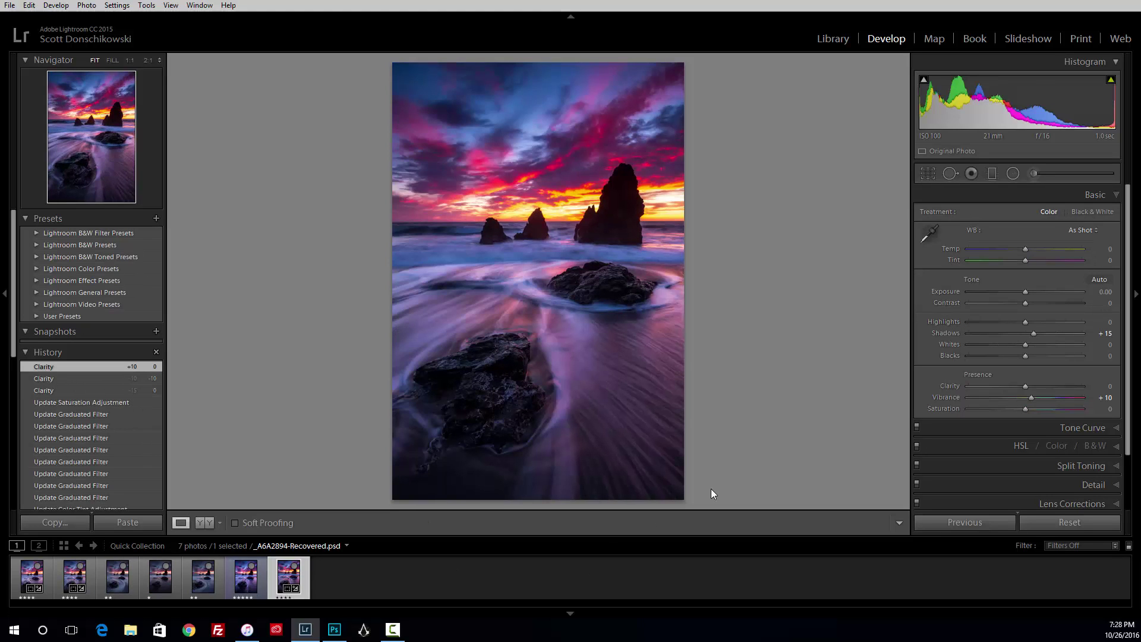
# Step: Compare _A6A2894-Recovered.psd side by side with the raw file _A6A2894.cr2 in Compare view
pyautogui.keyDown('ctrl'); pyautogui.click(66, 574); pyautogui.keyUp('ctrl')
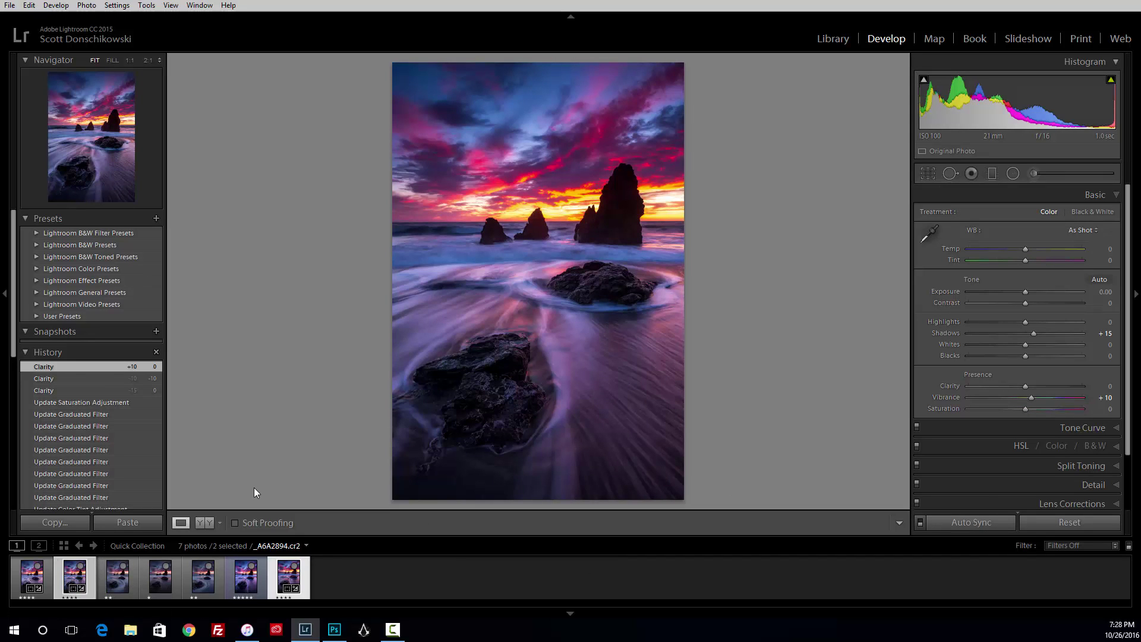
pyautogui.press('c')
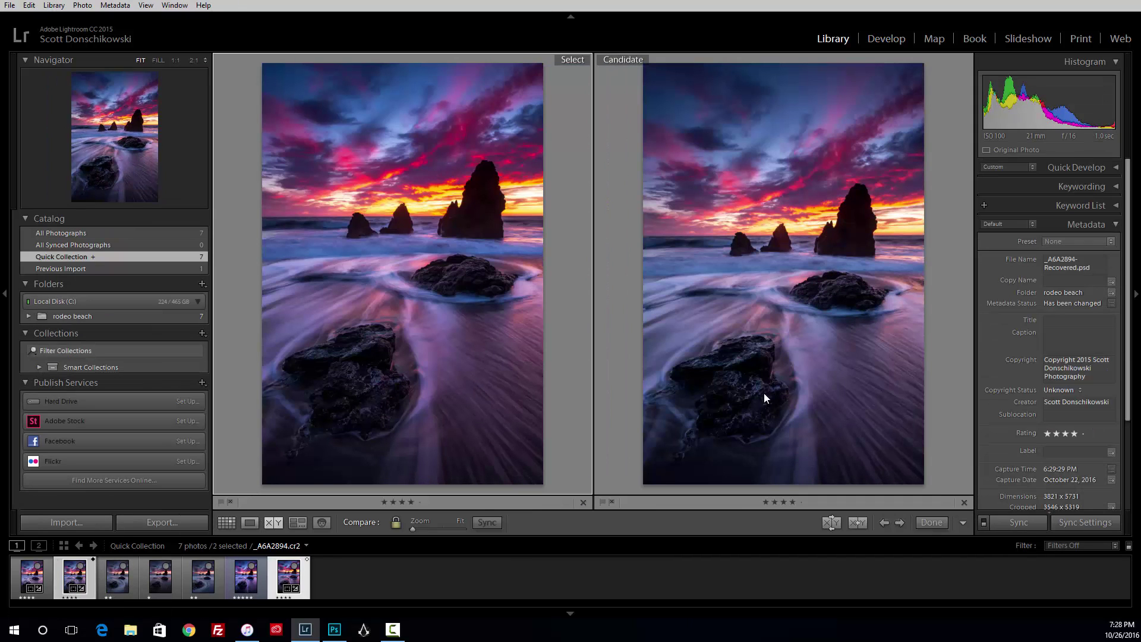
pyautogui.click(707, 338)
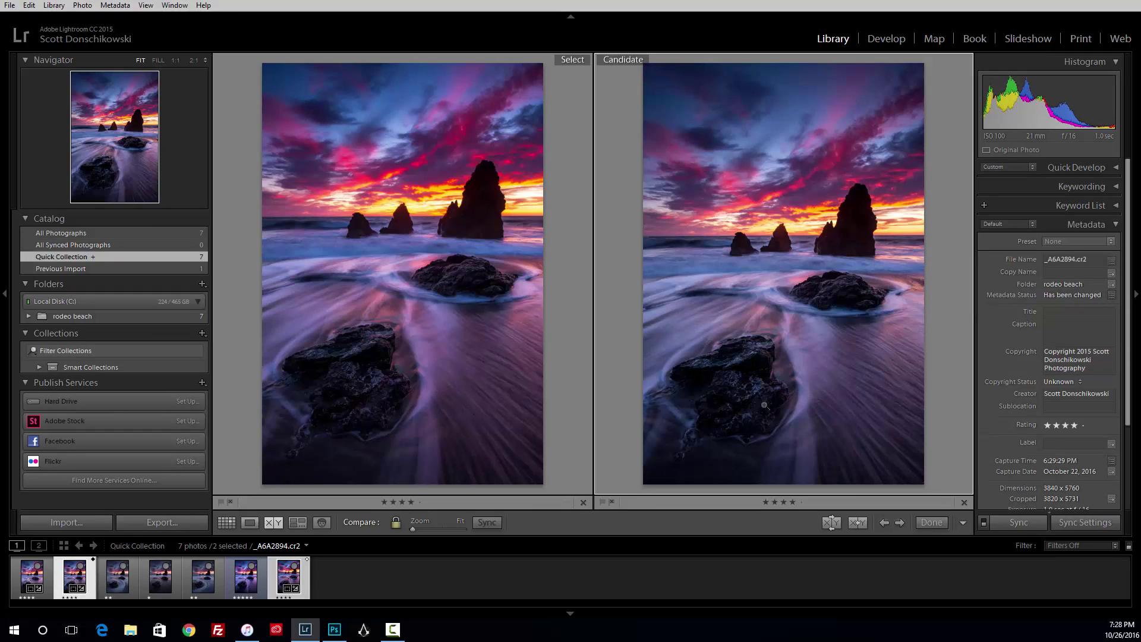
# Step: Deselect all photos in the Library grid and open _A6A2894-Recovered.psd in Loupe view
pyautogui.click(226, 522)
pyautogui.click(655, 401)
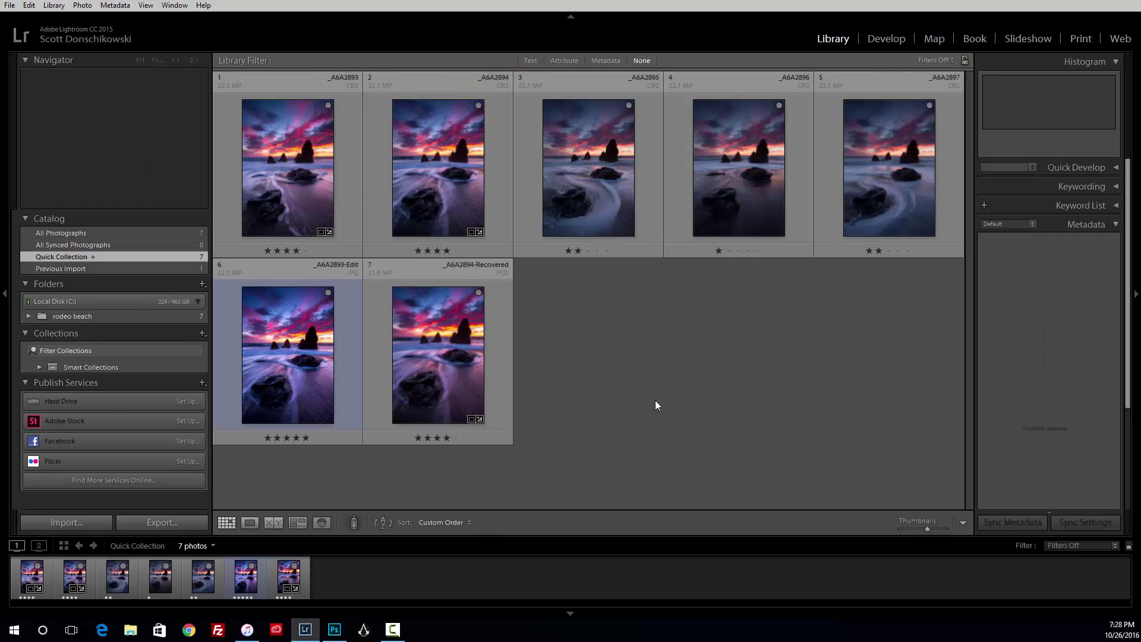
pyautogui.doubleClick(467, 364)
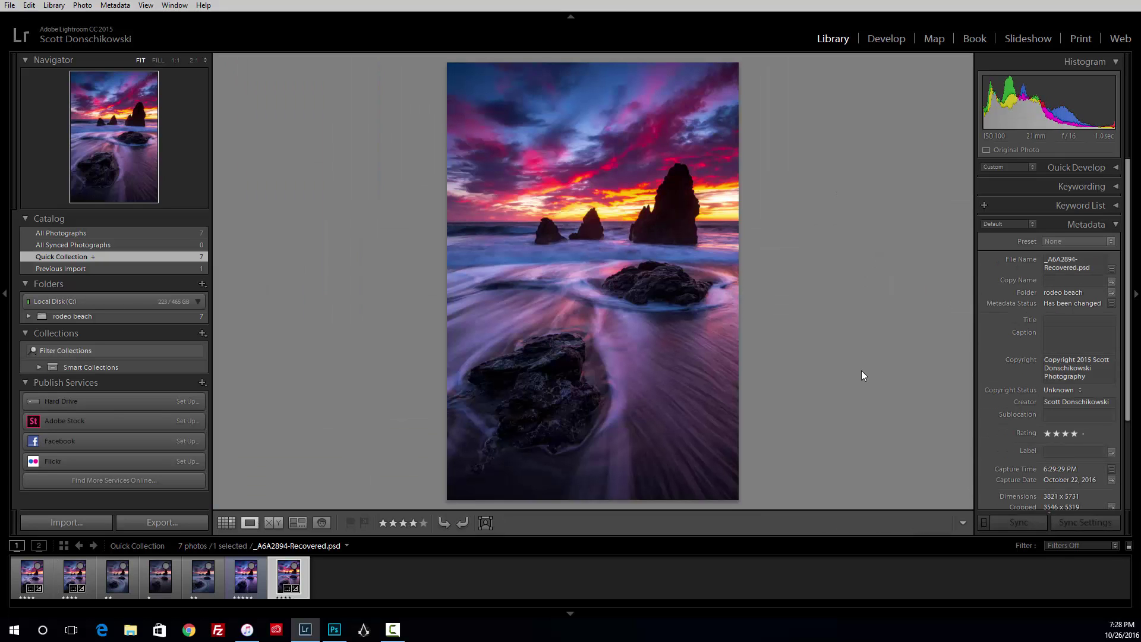